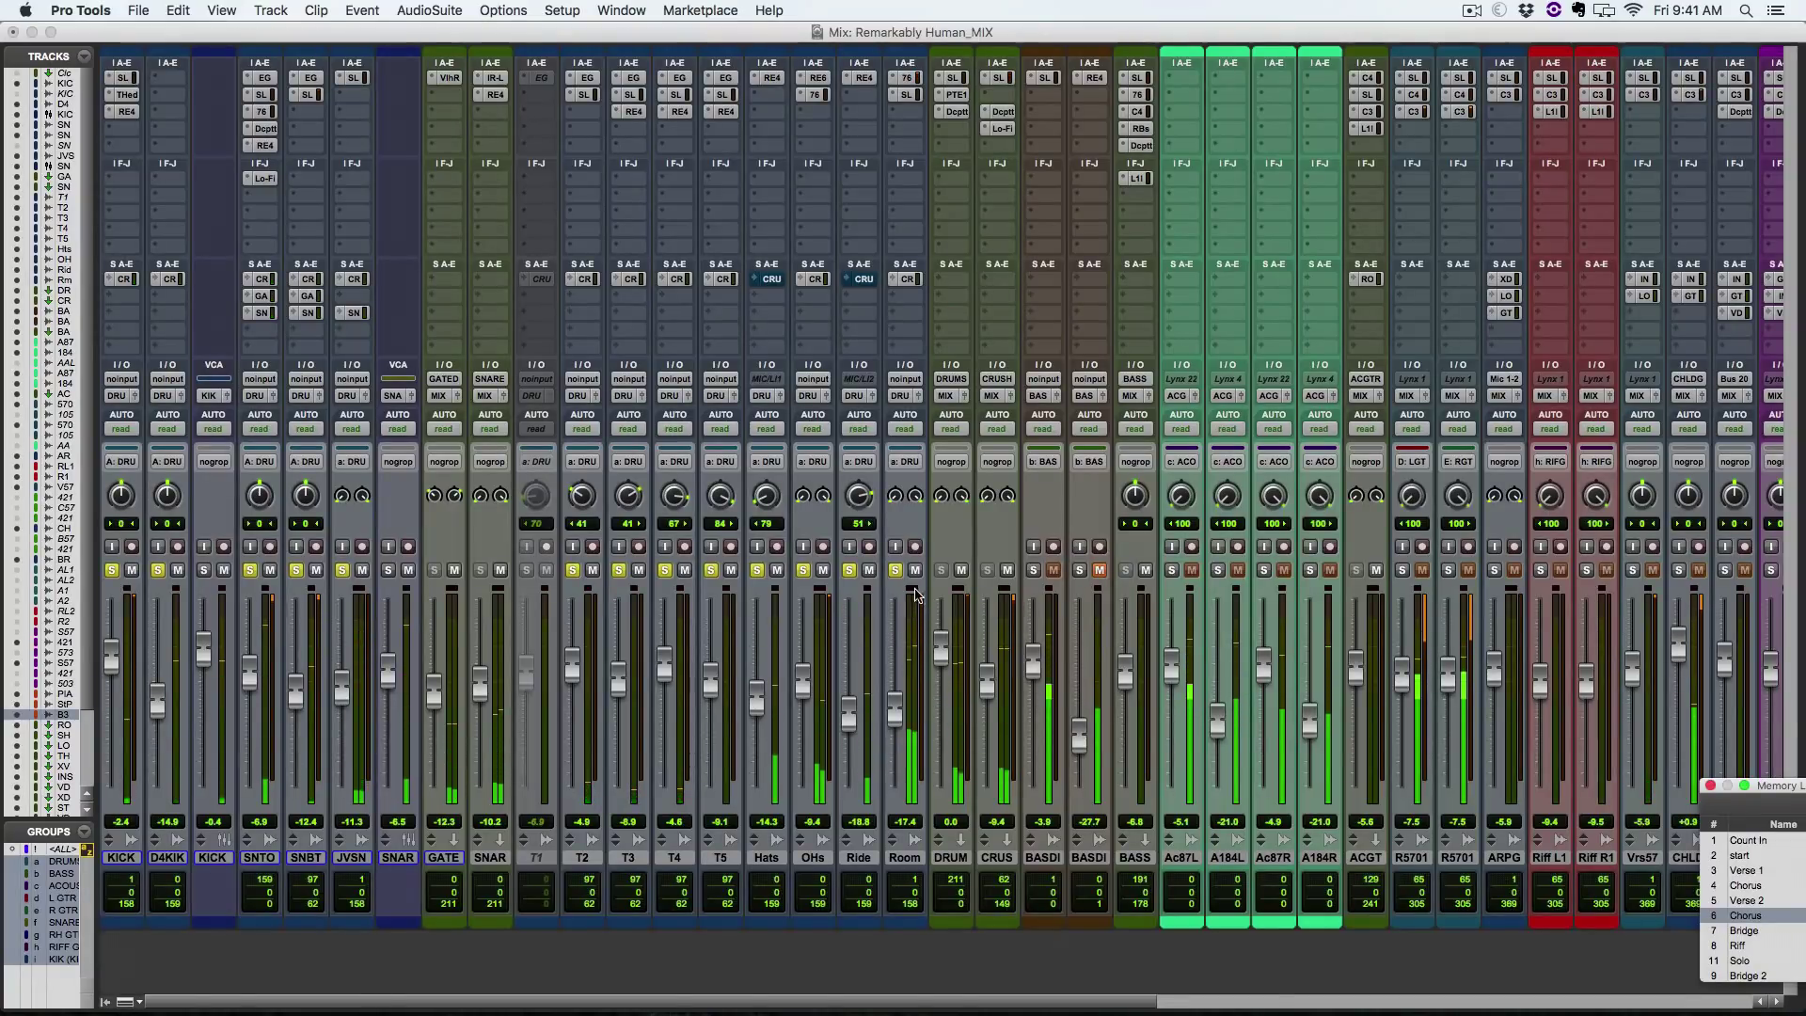
Step: Look over the drum tracks in the Edit window and return to the Mix window
key(super+equal)
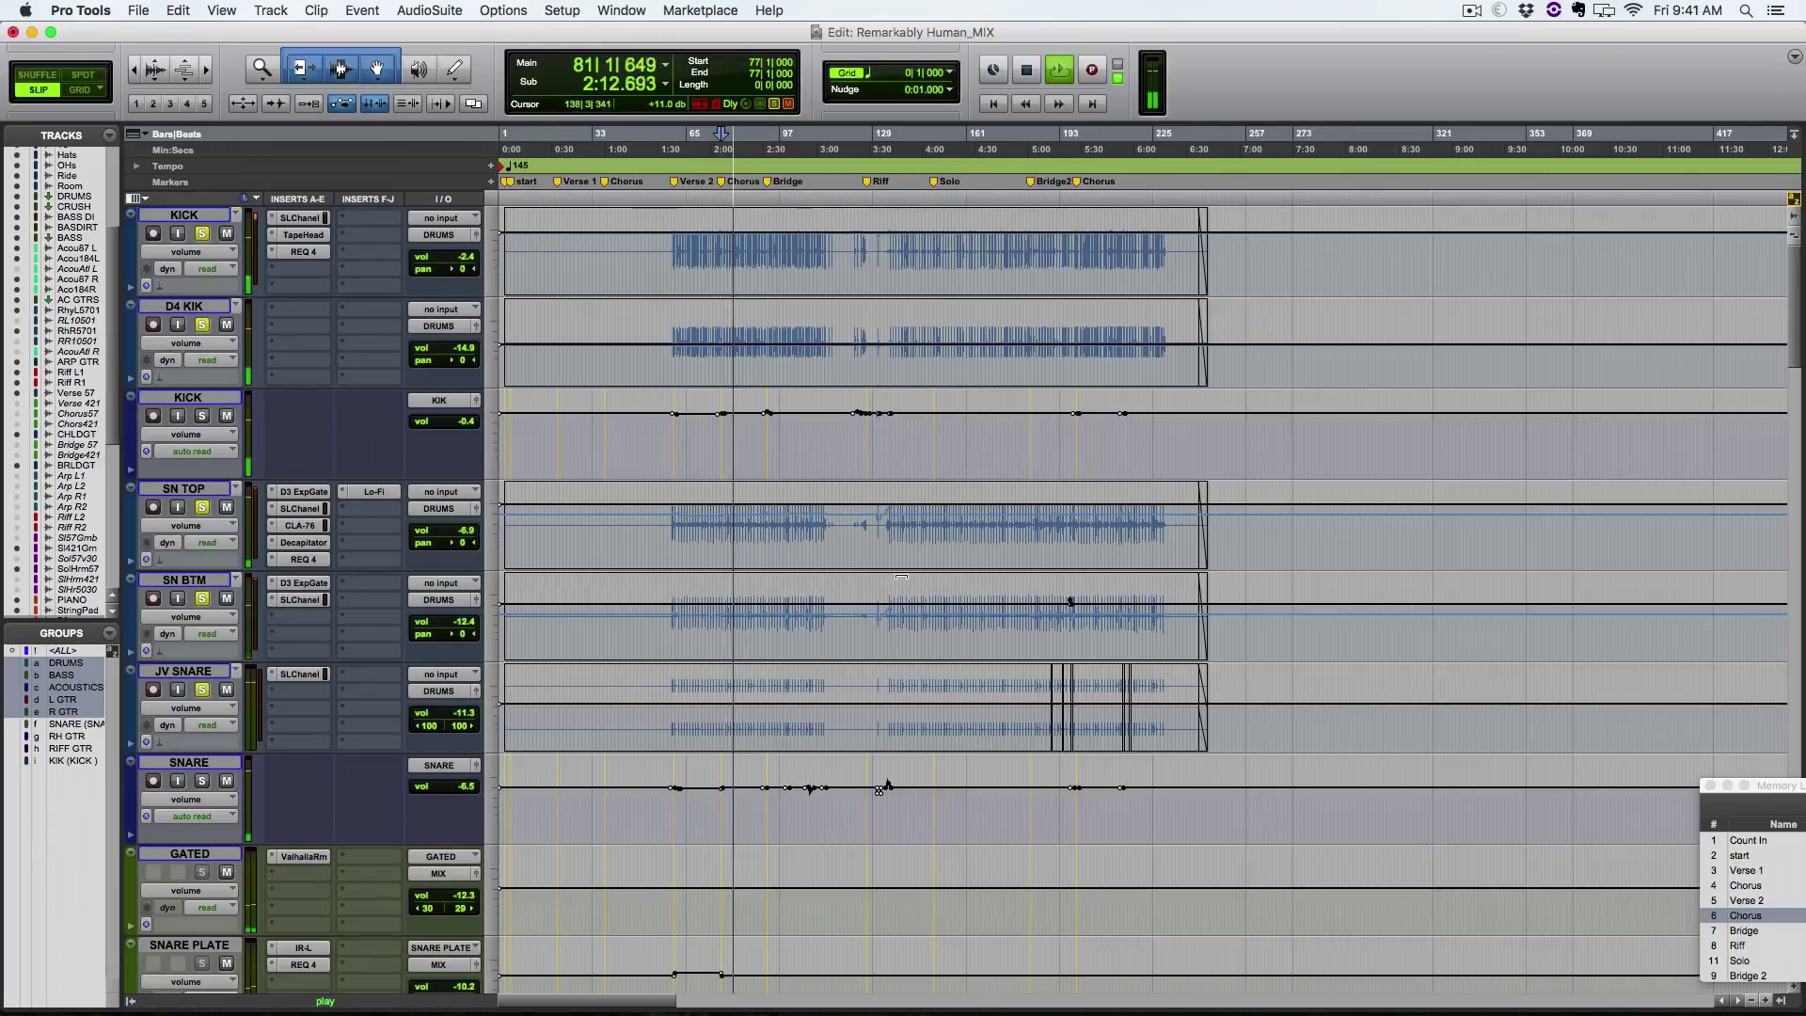
scroll(901, 574, down, 6)
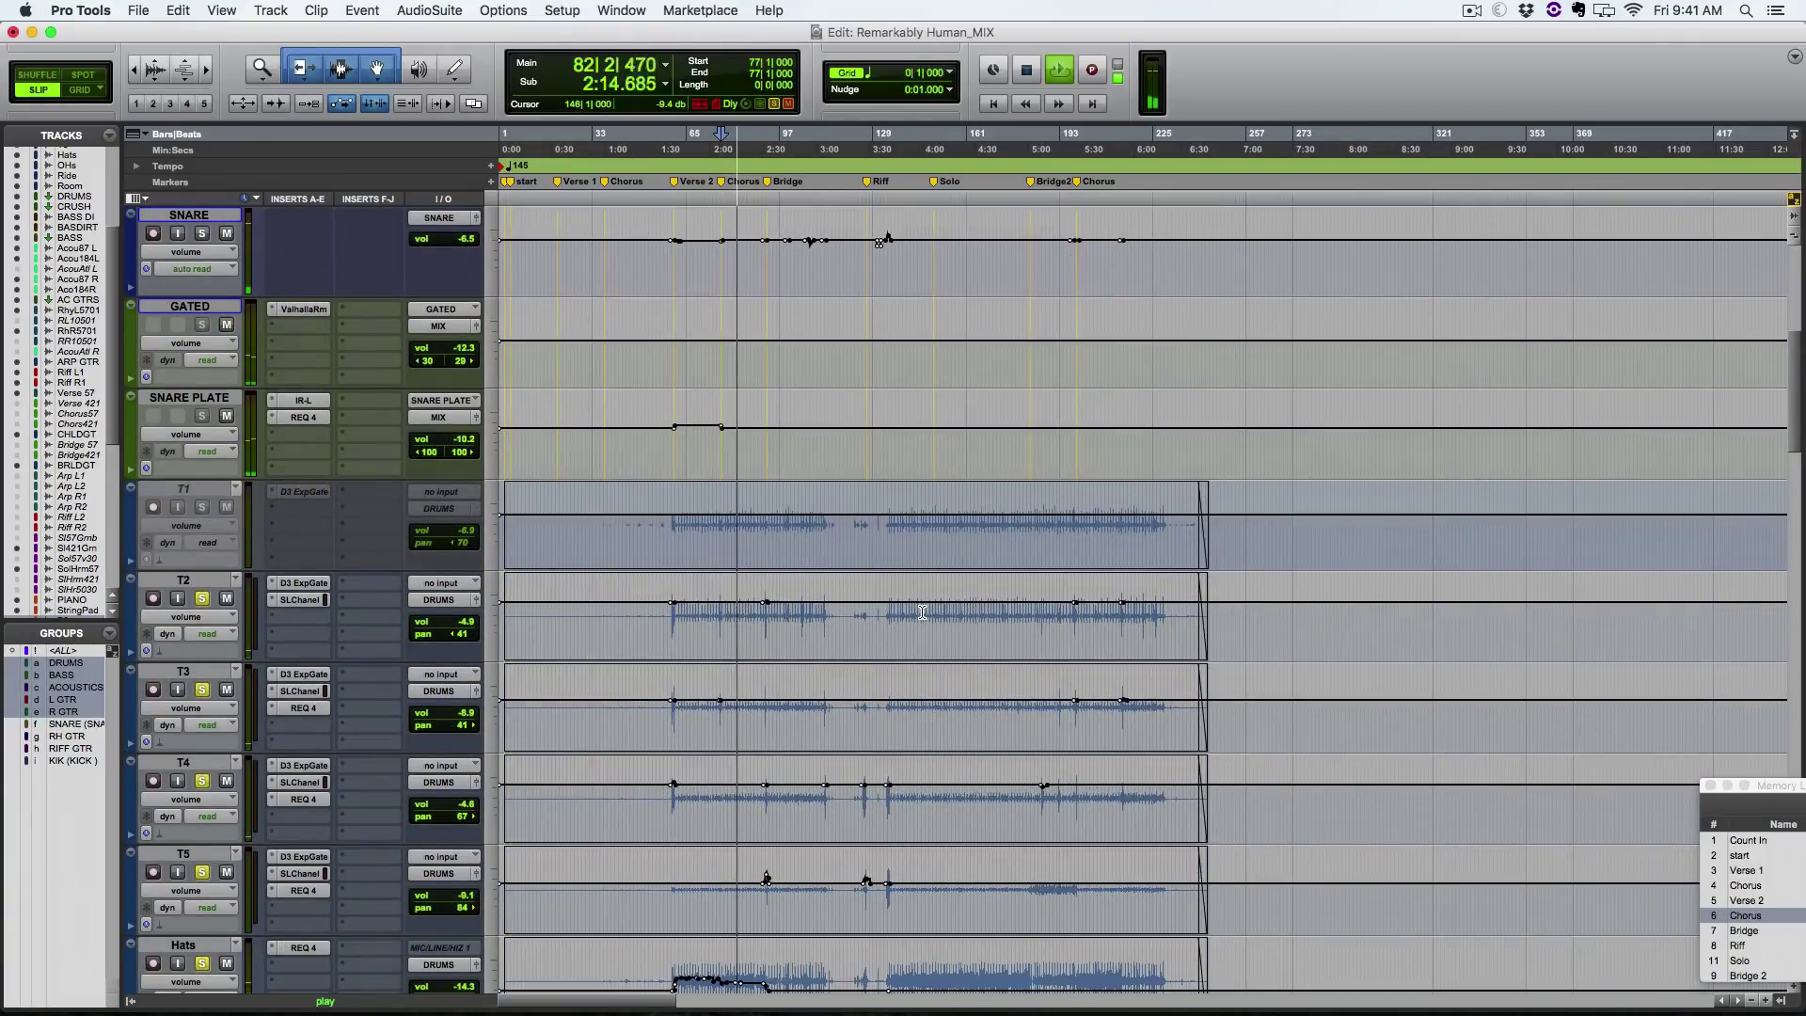
key(super+equal)
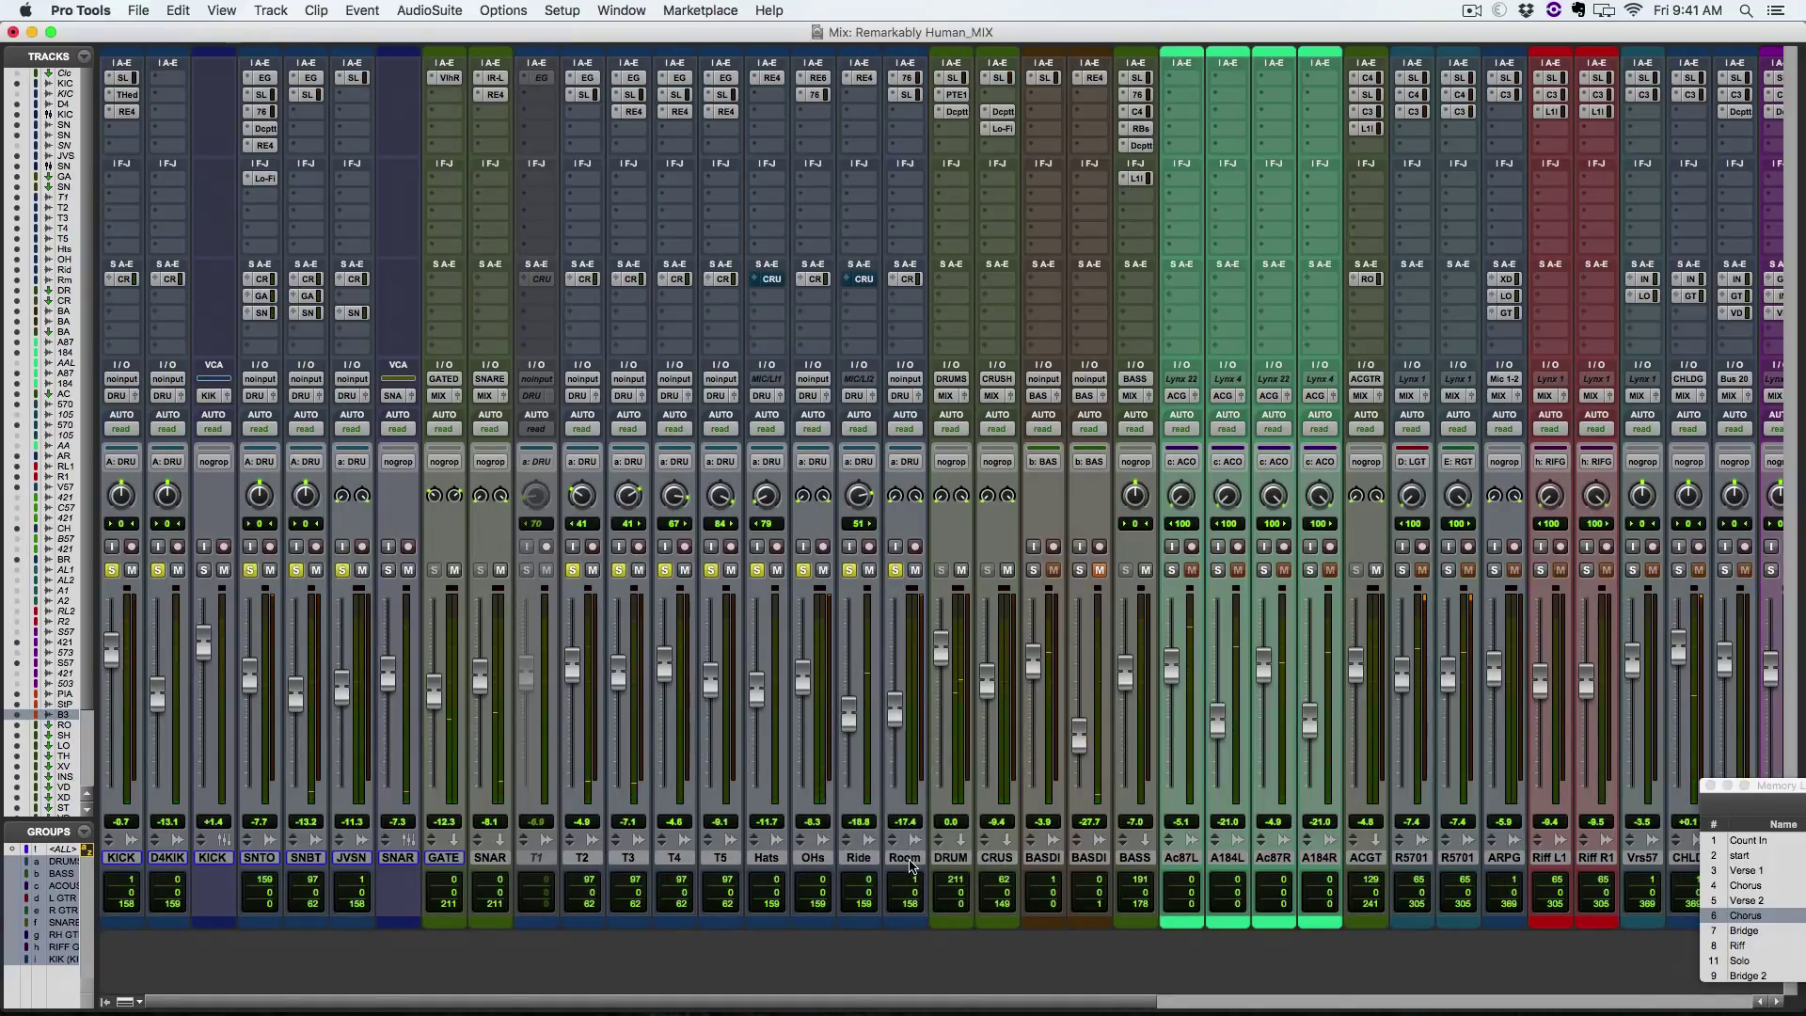
Step: Select the CRUSH track, compare the drums with and without it, and leave it muted
click(995, 857)
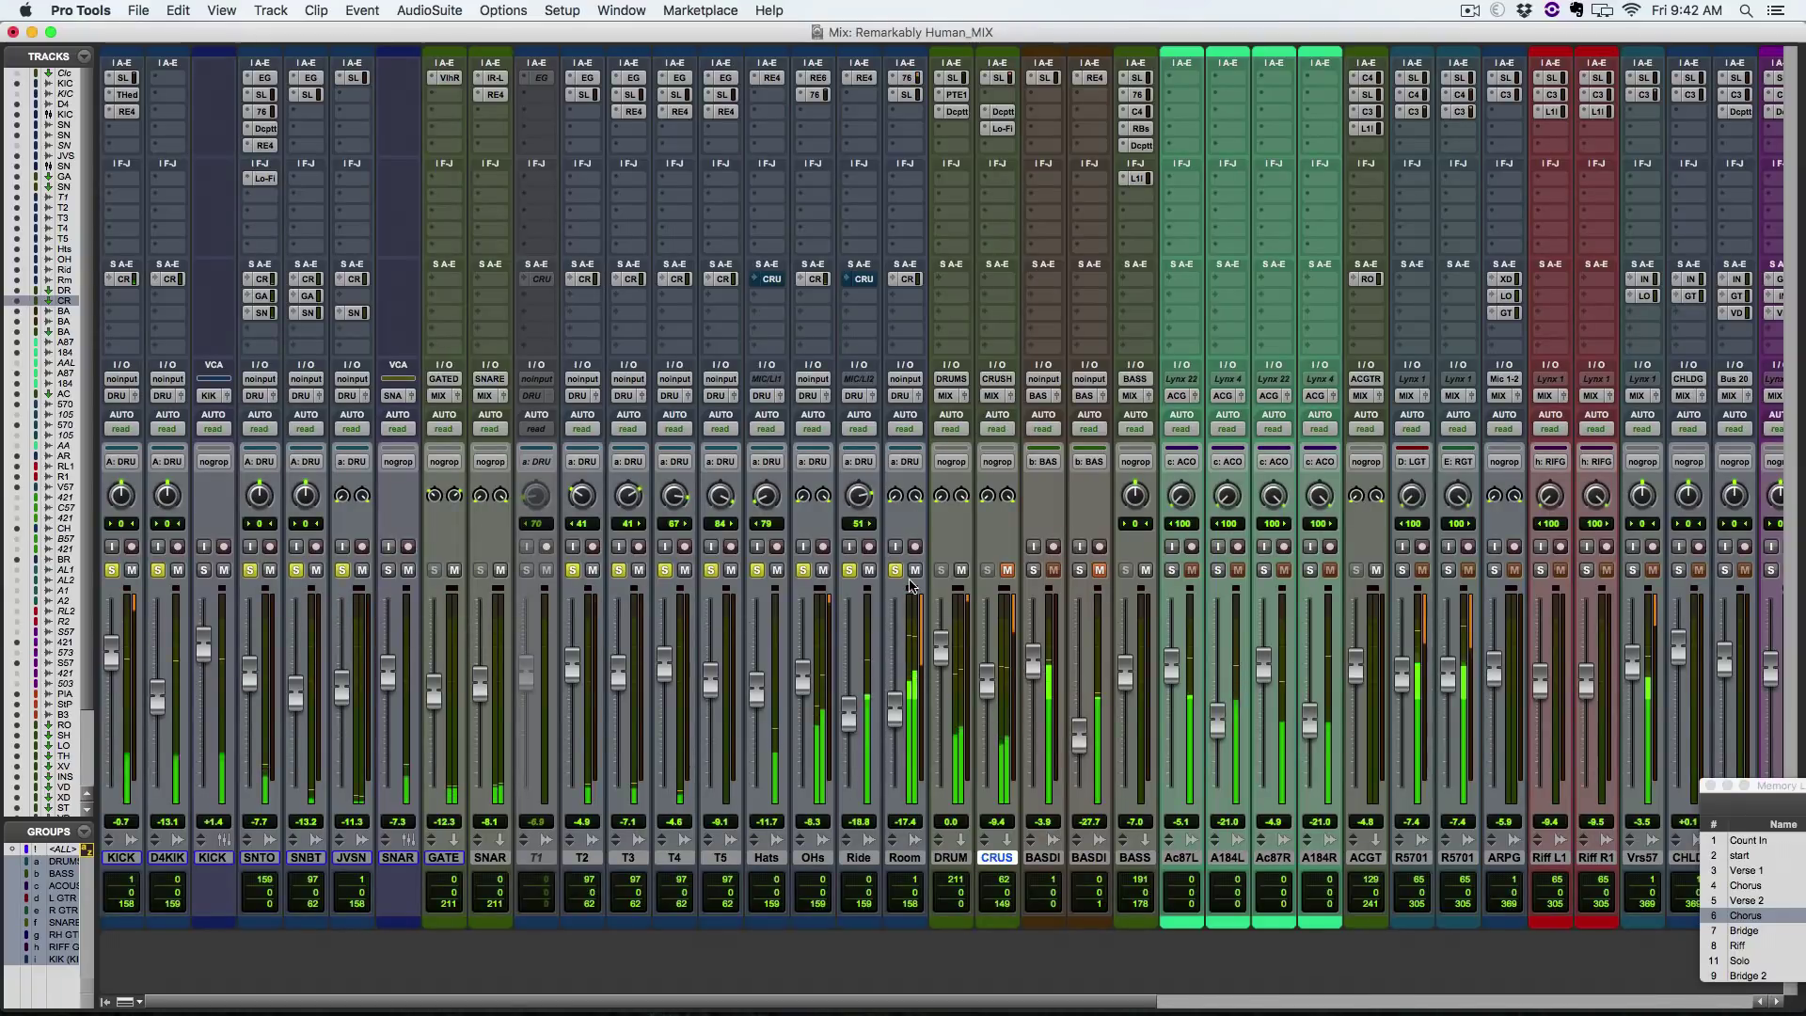
click(1007, 570)
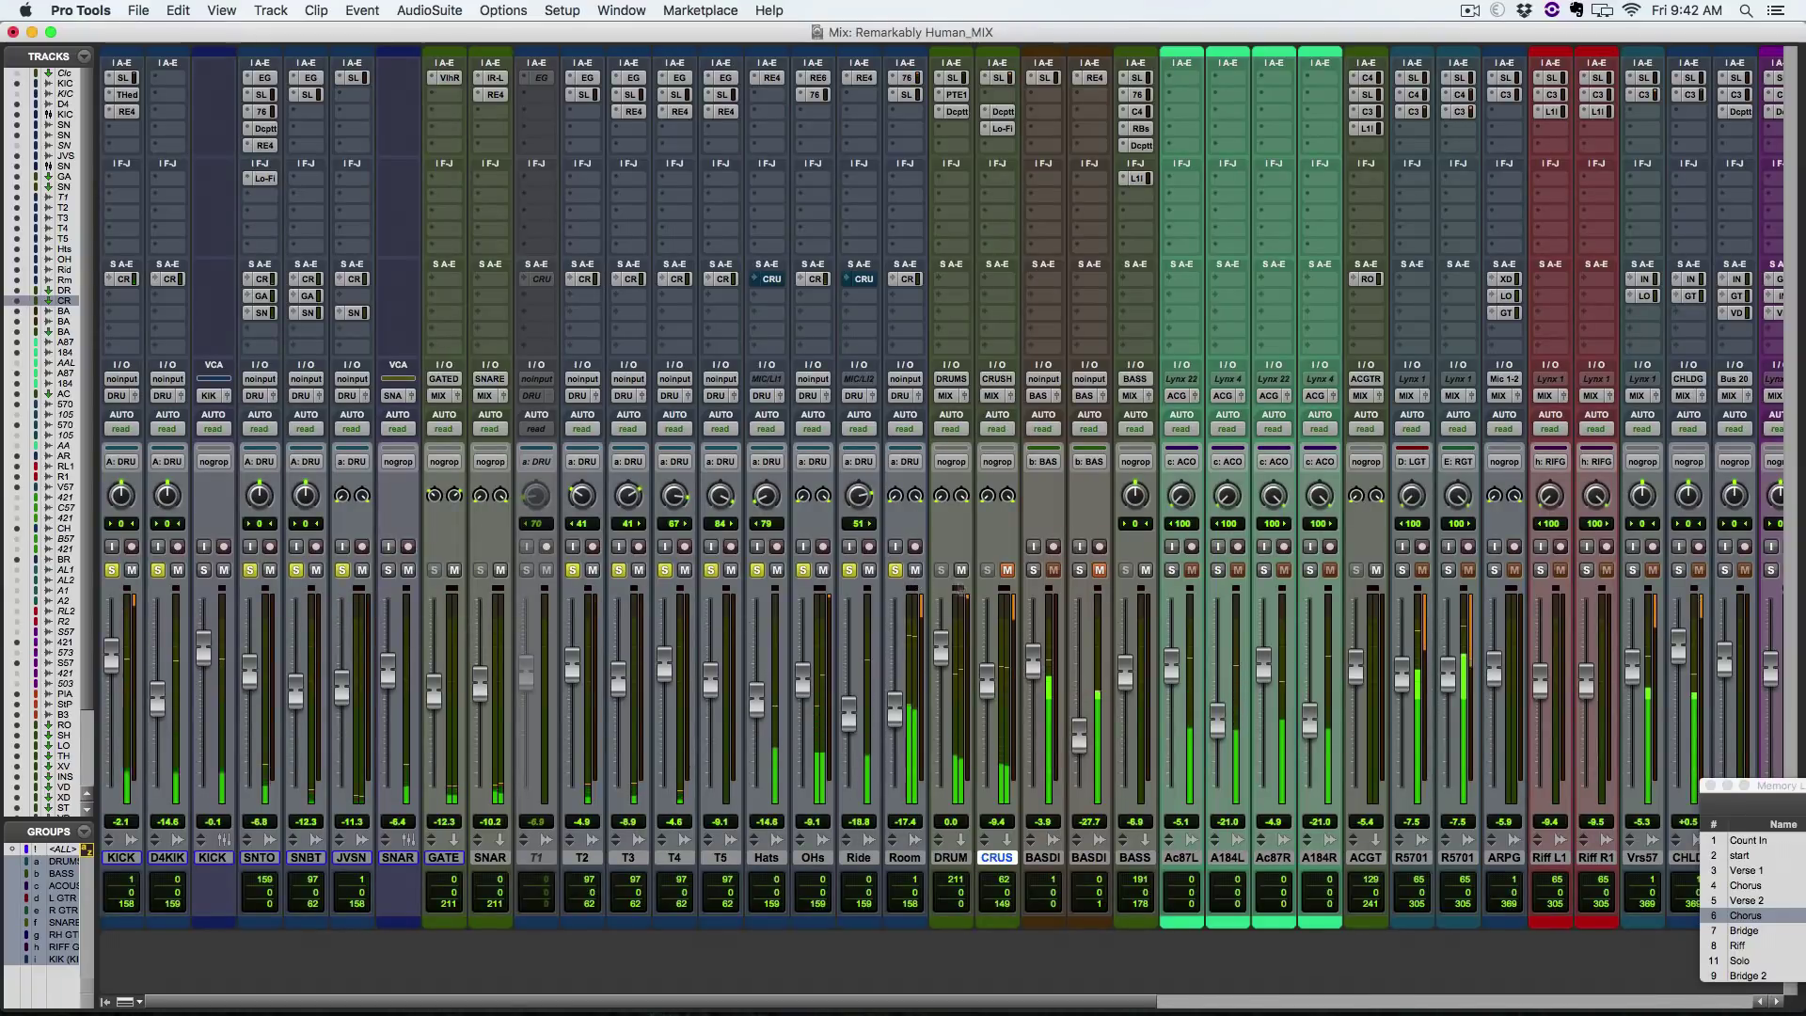
click(1006, 570)
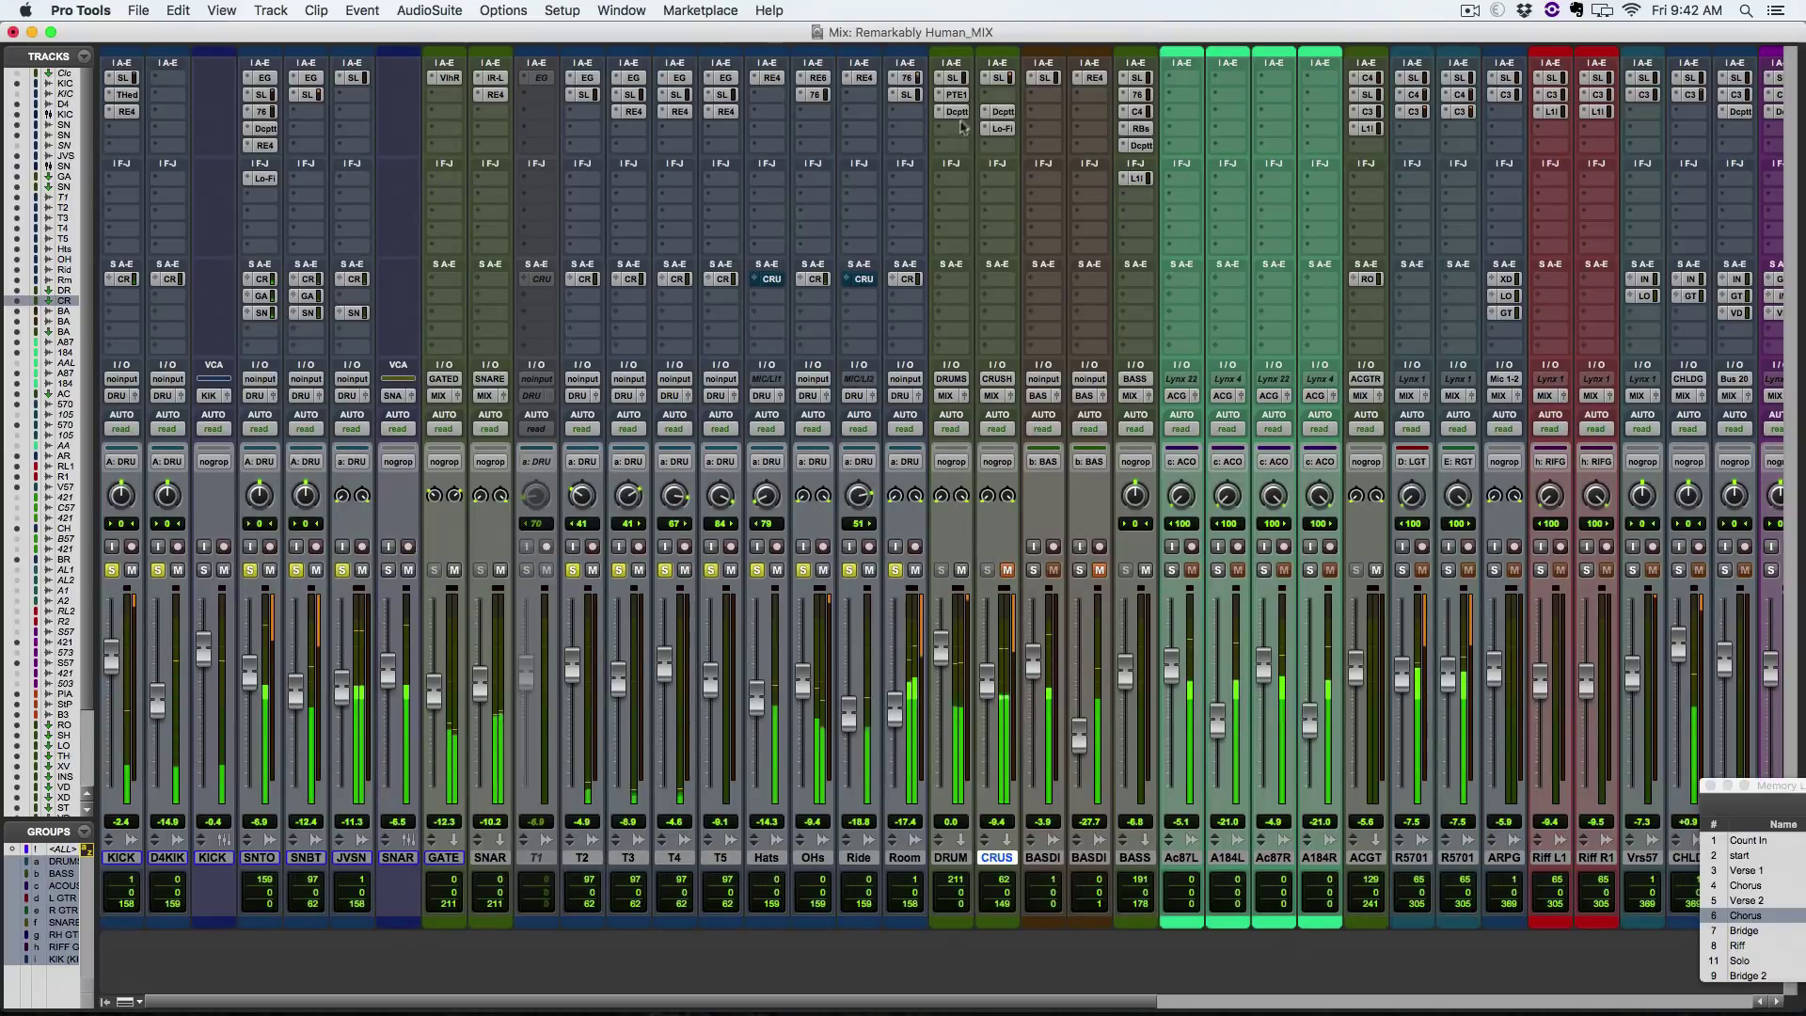
Step: Bypass the PuigTec EQP1A and Decapitator inserts on the DRUMS bus and compare its SSLComp bypassed and active
click(959, 83)
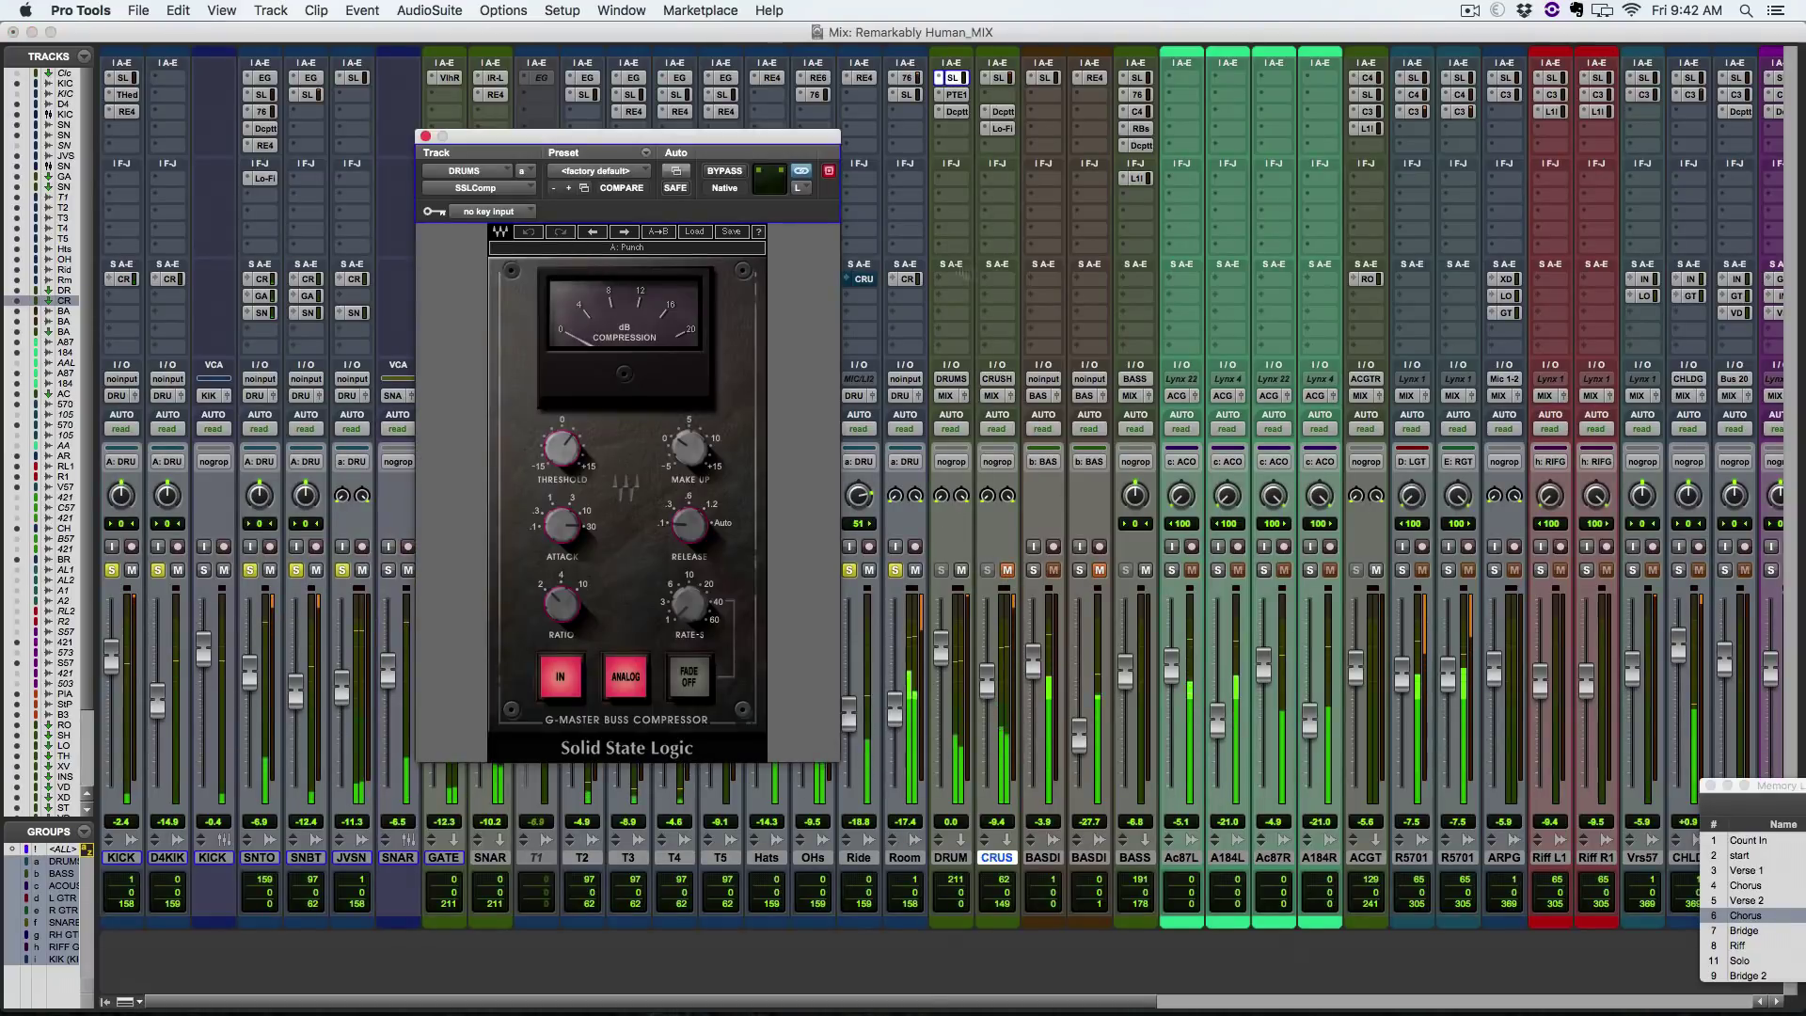
drag(642, 132, 1229, 91)
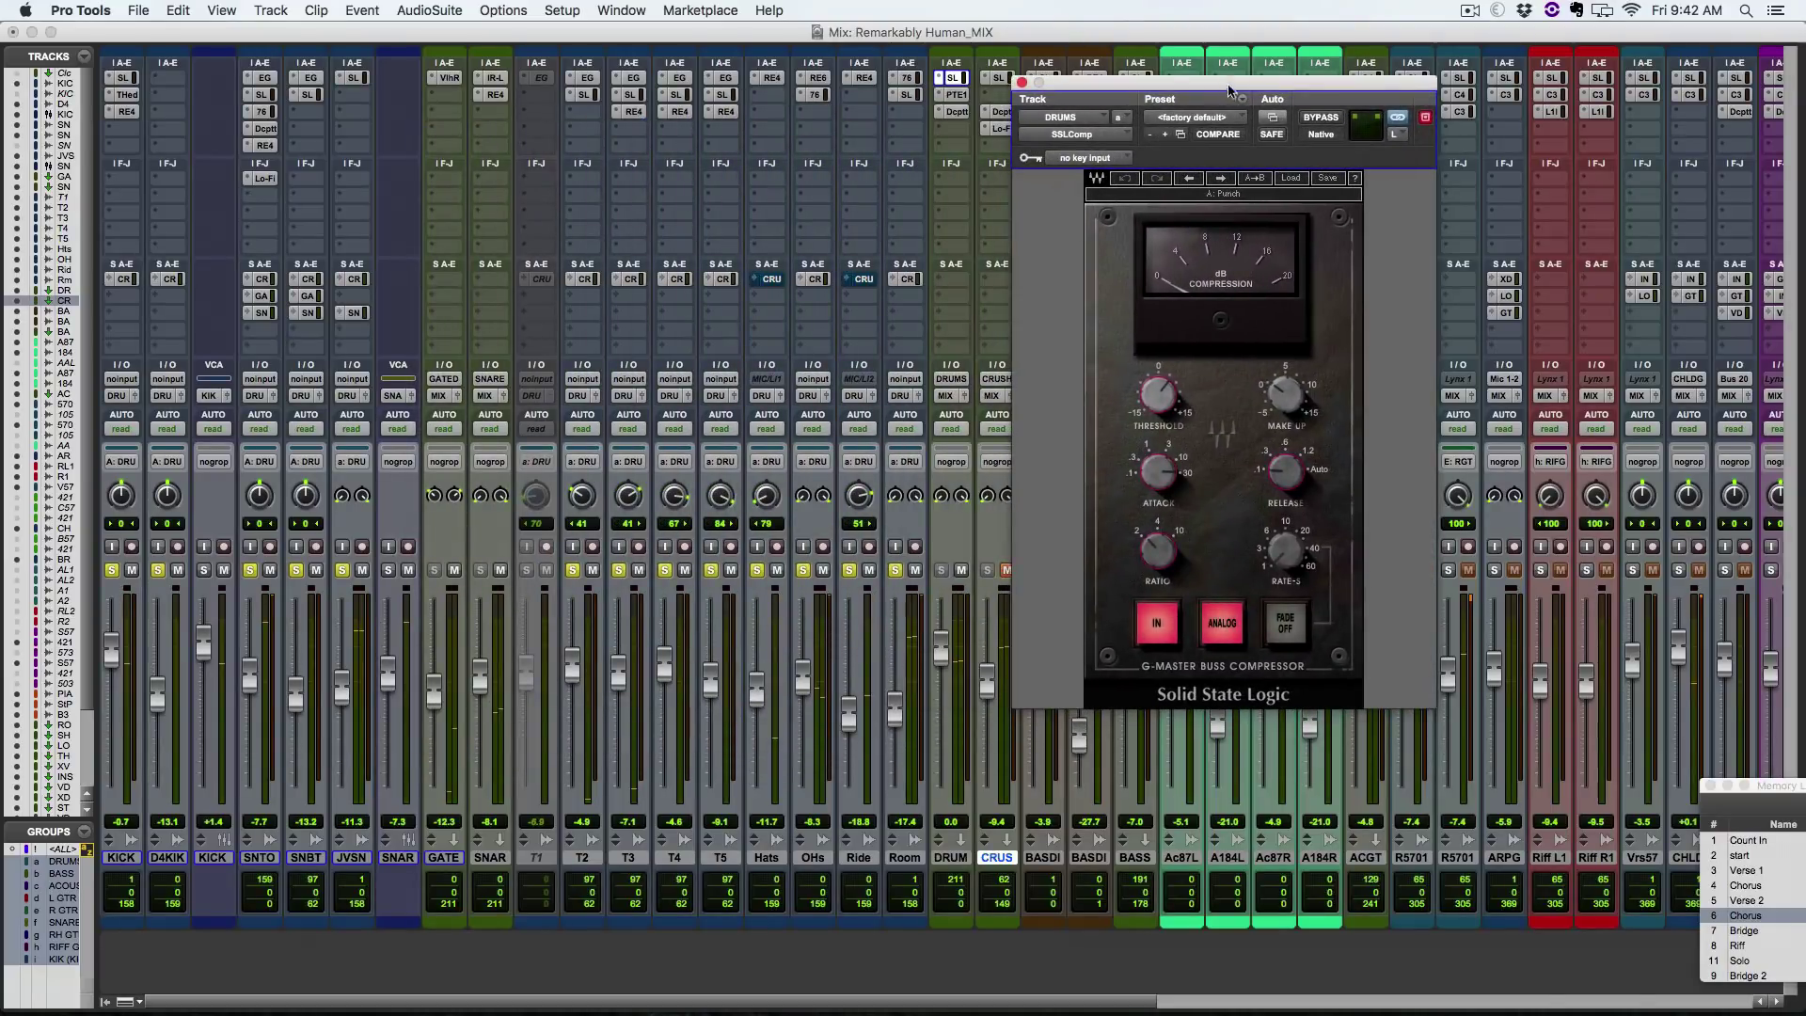
drag(958, 121, 959, 94)
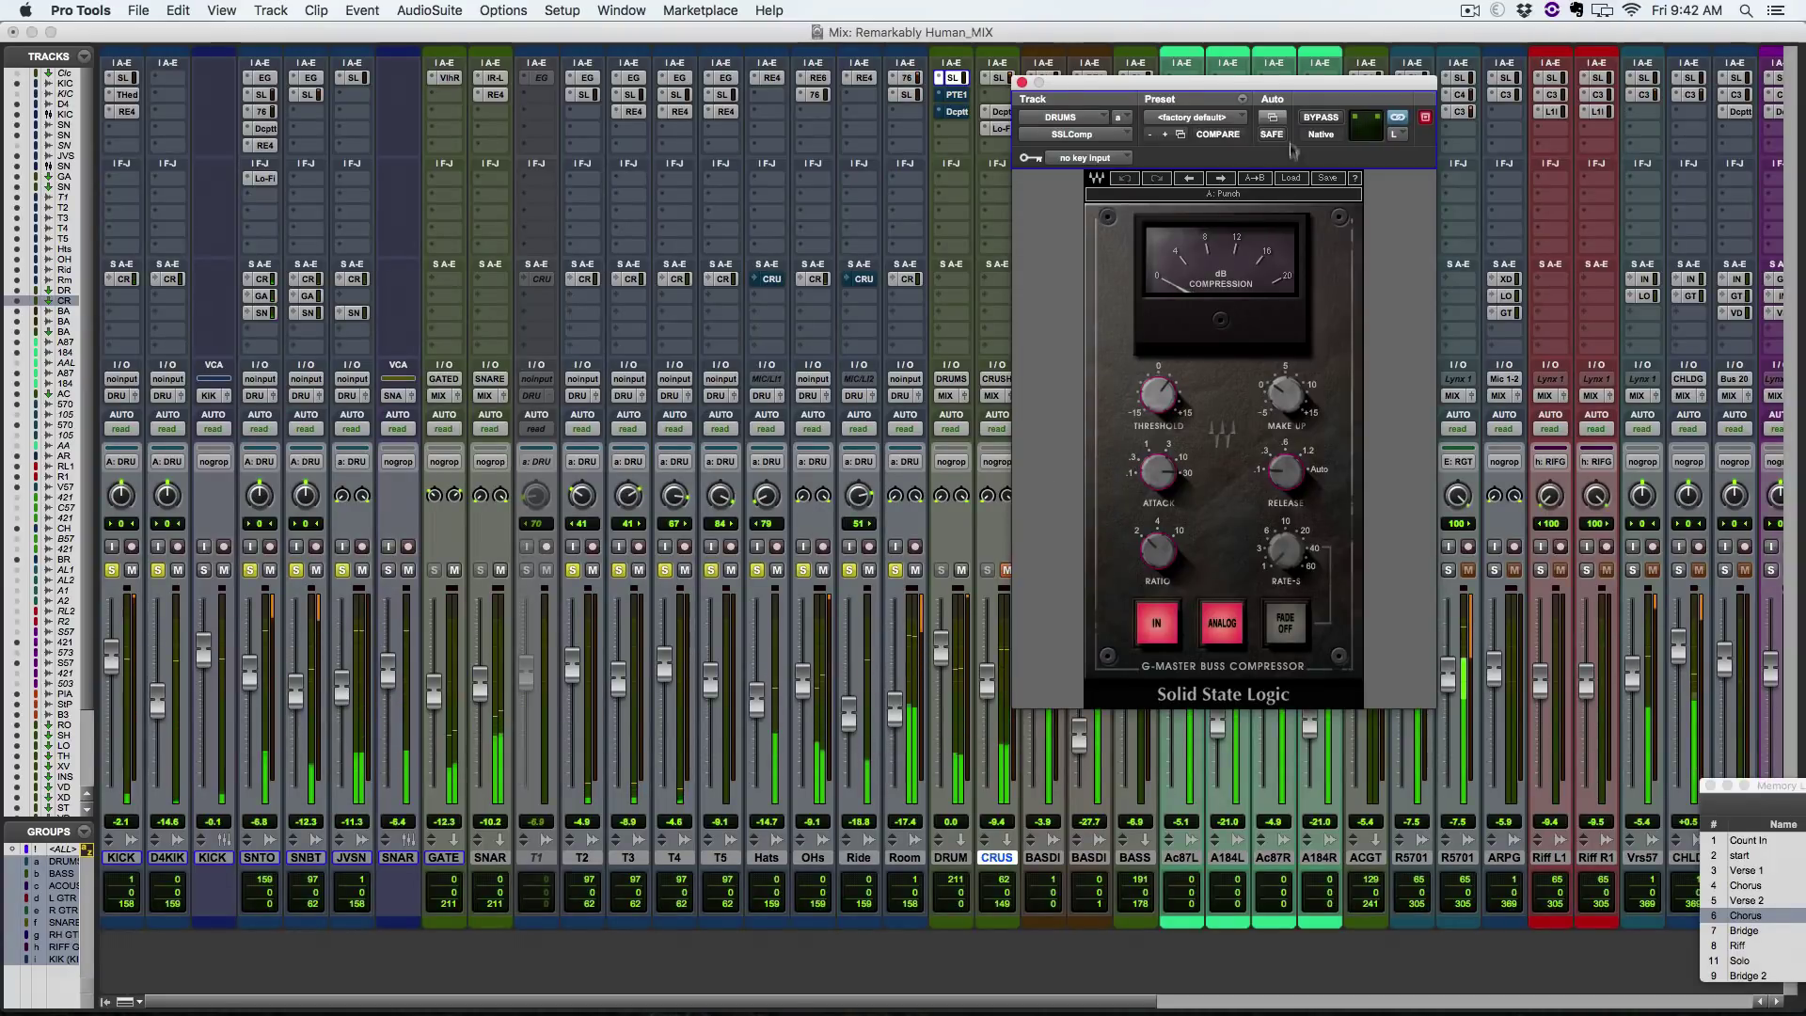
click(1324, 118)
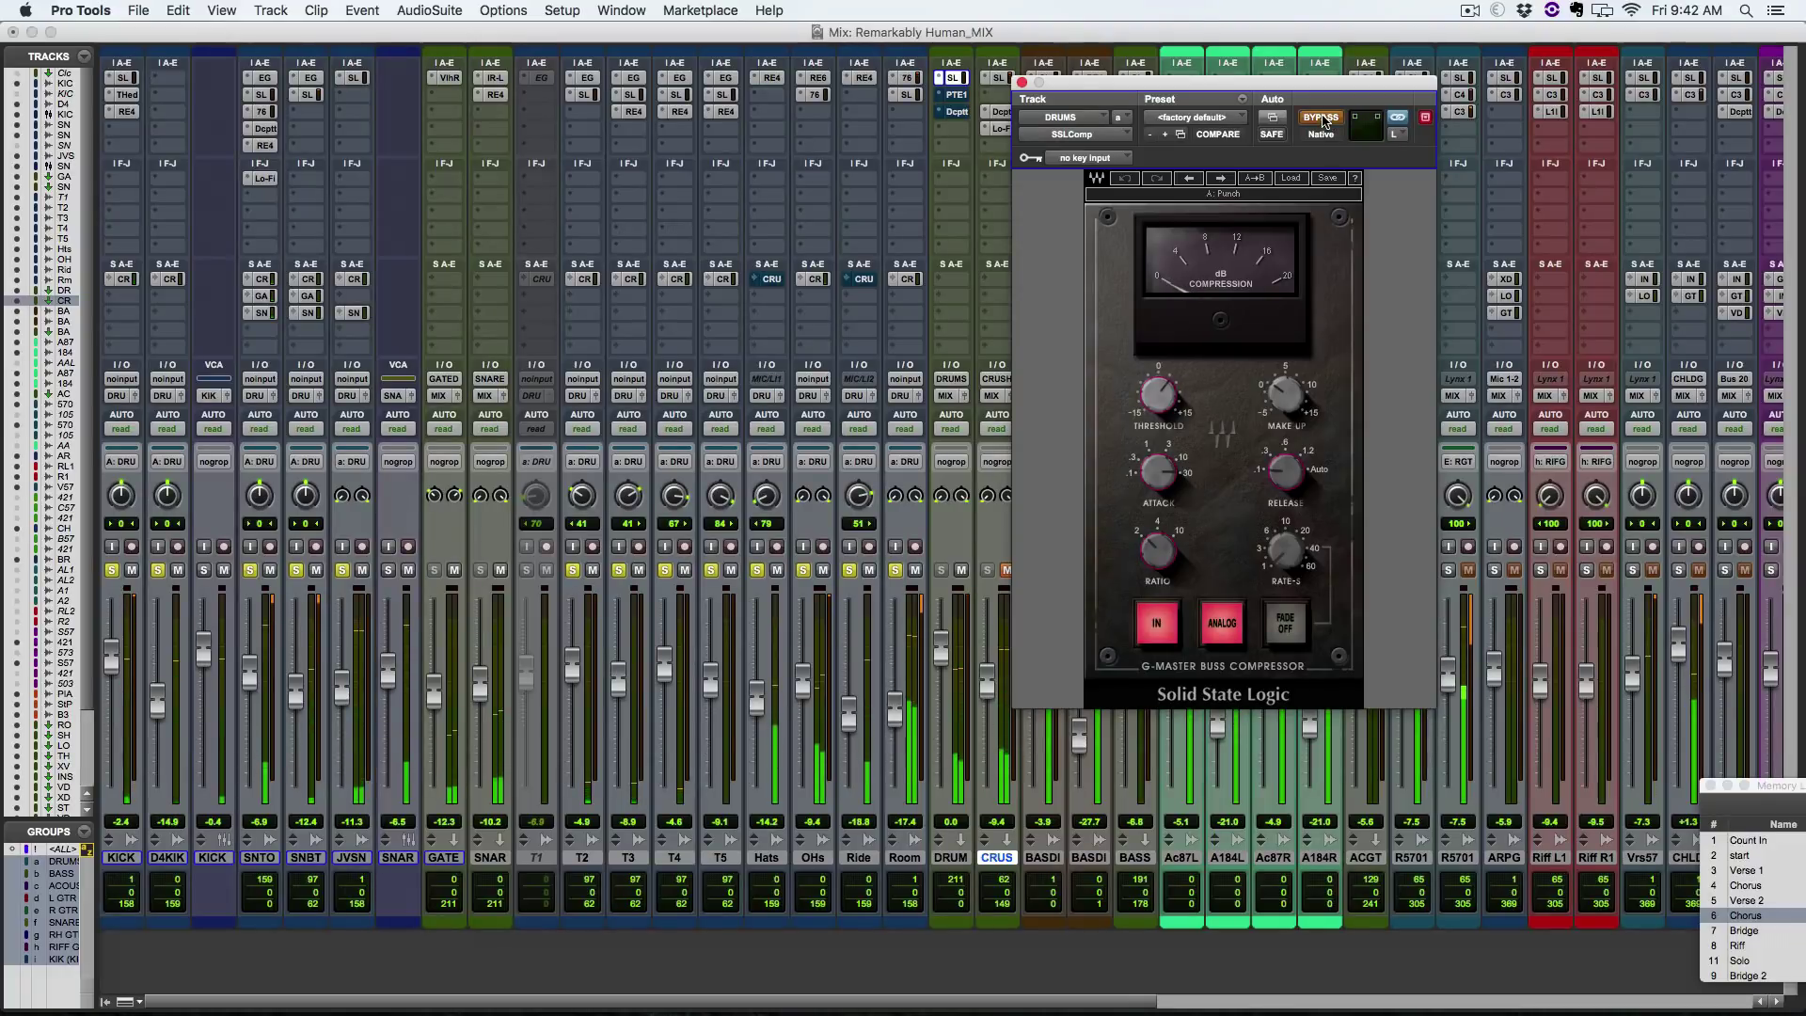
click(1322, 119)
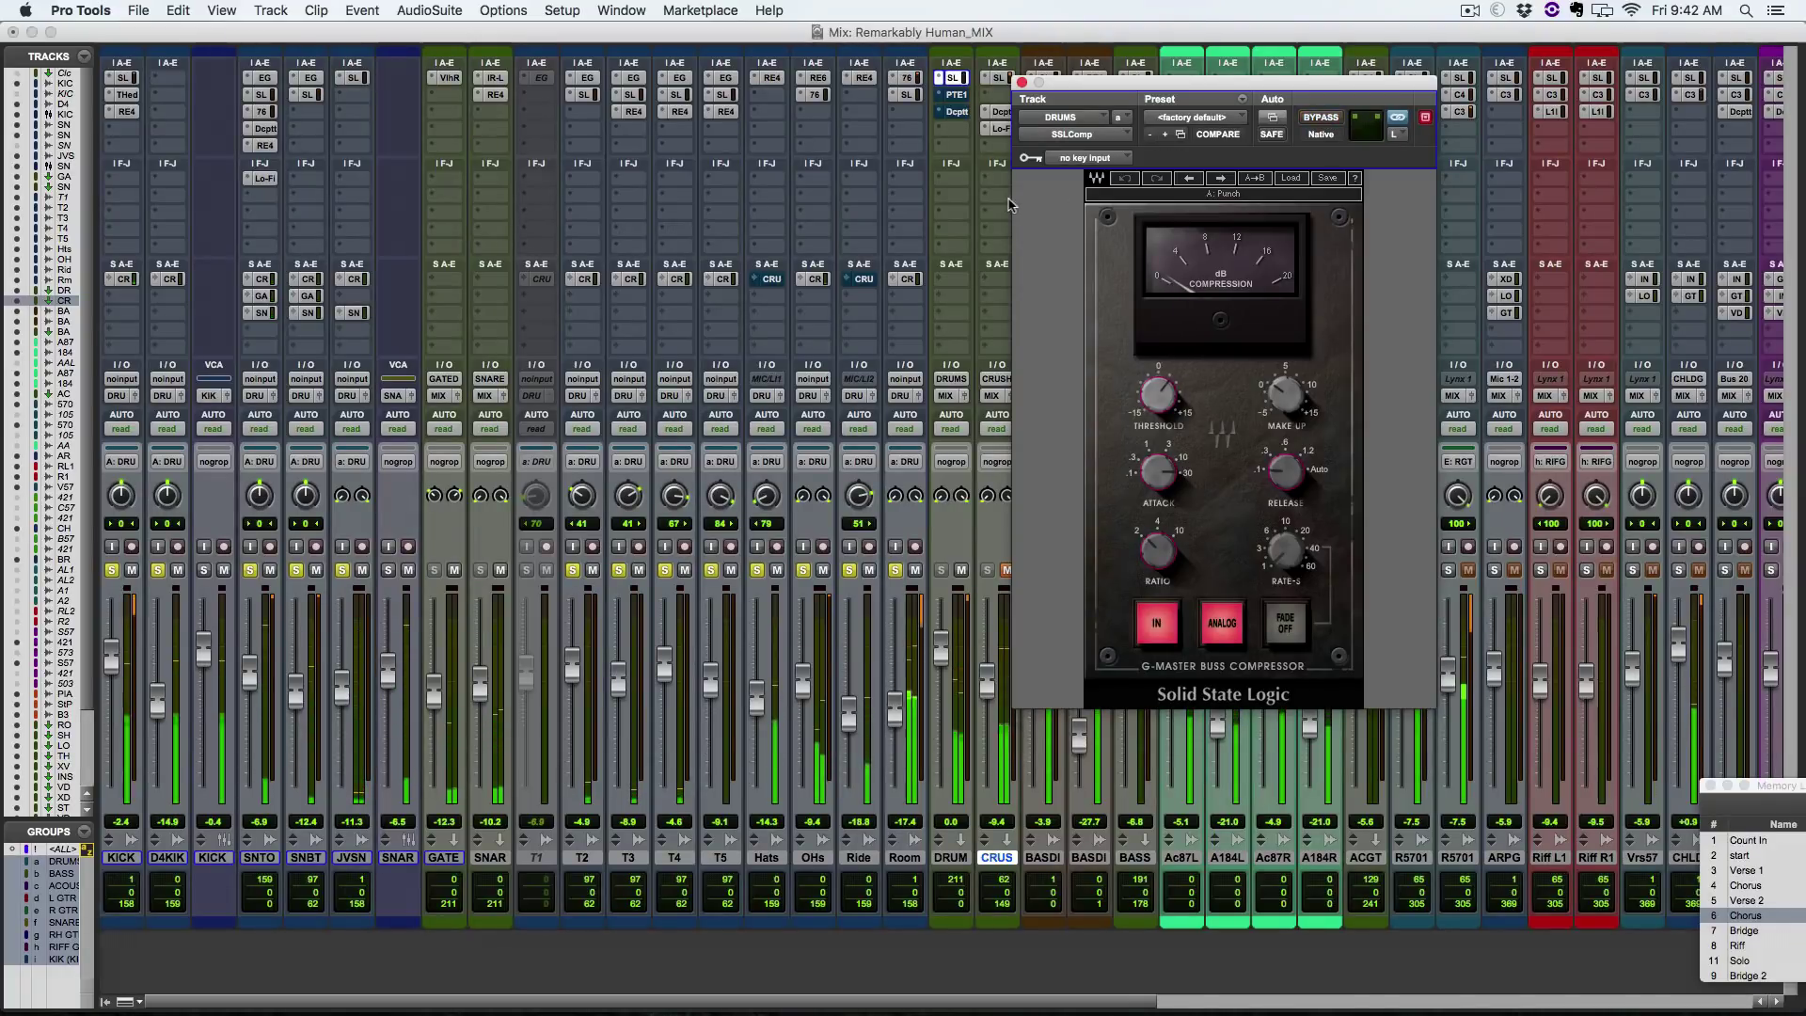
Step: Inspect the PuigTec EQP1A and Decapitator plugins on the DRUMS bus and close them
click(956, 94)
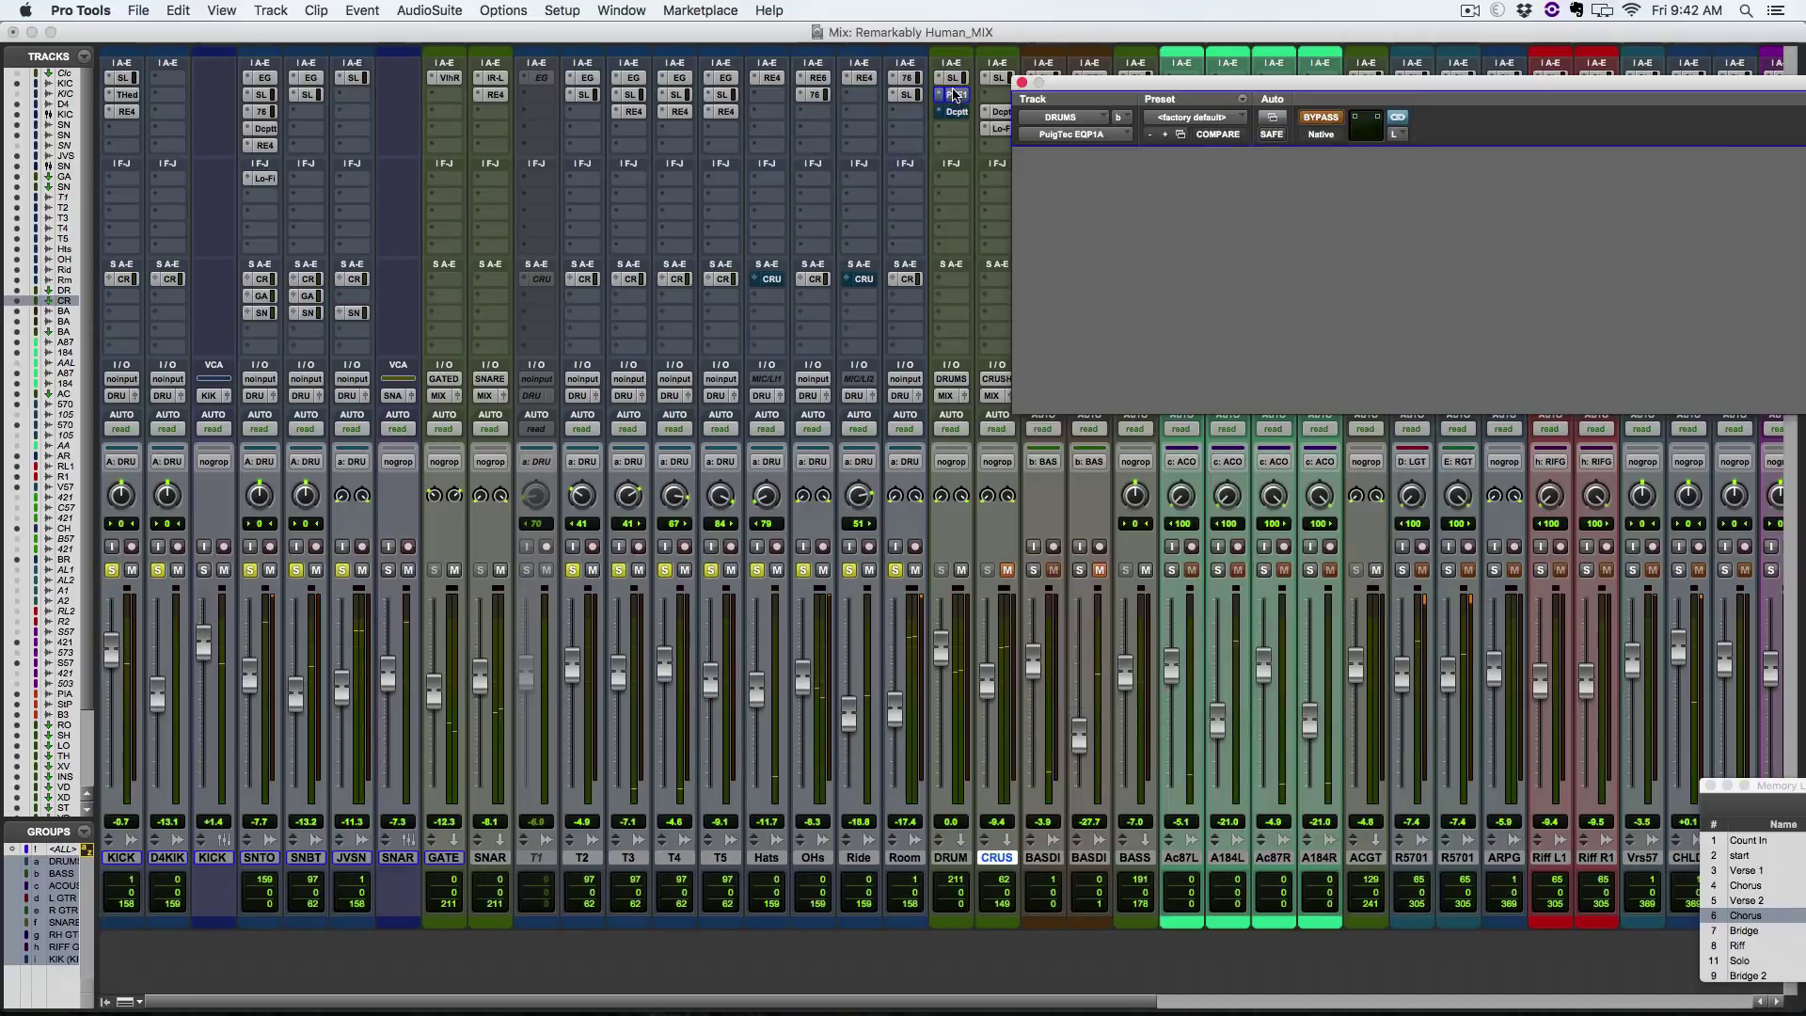
click(1021, 84)
click(956, 111)
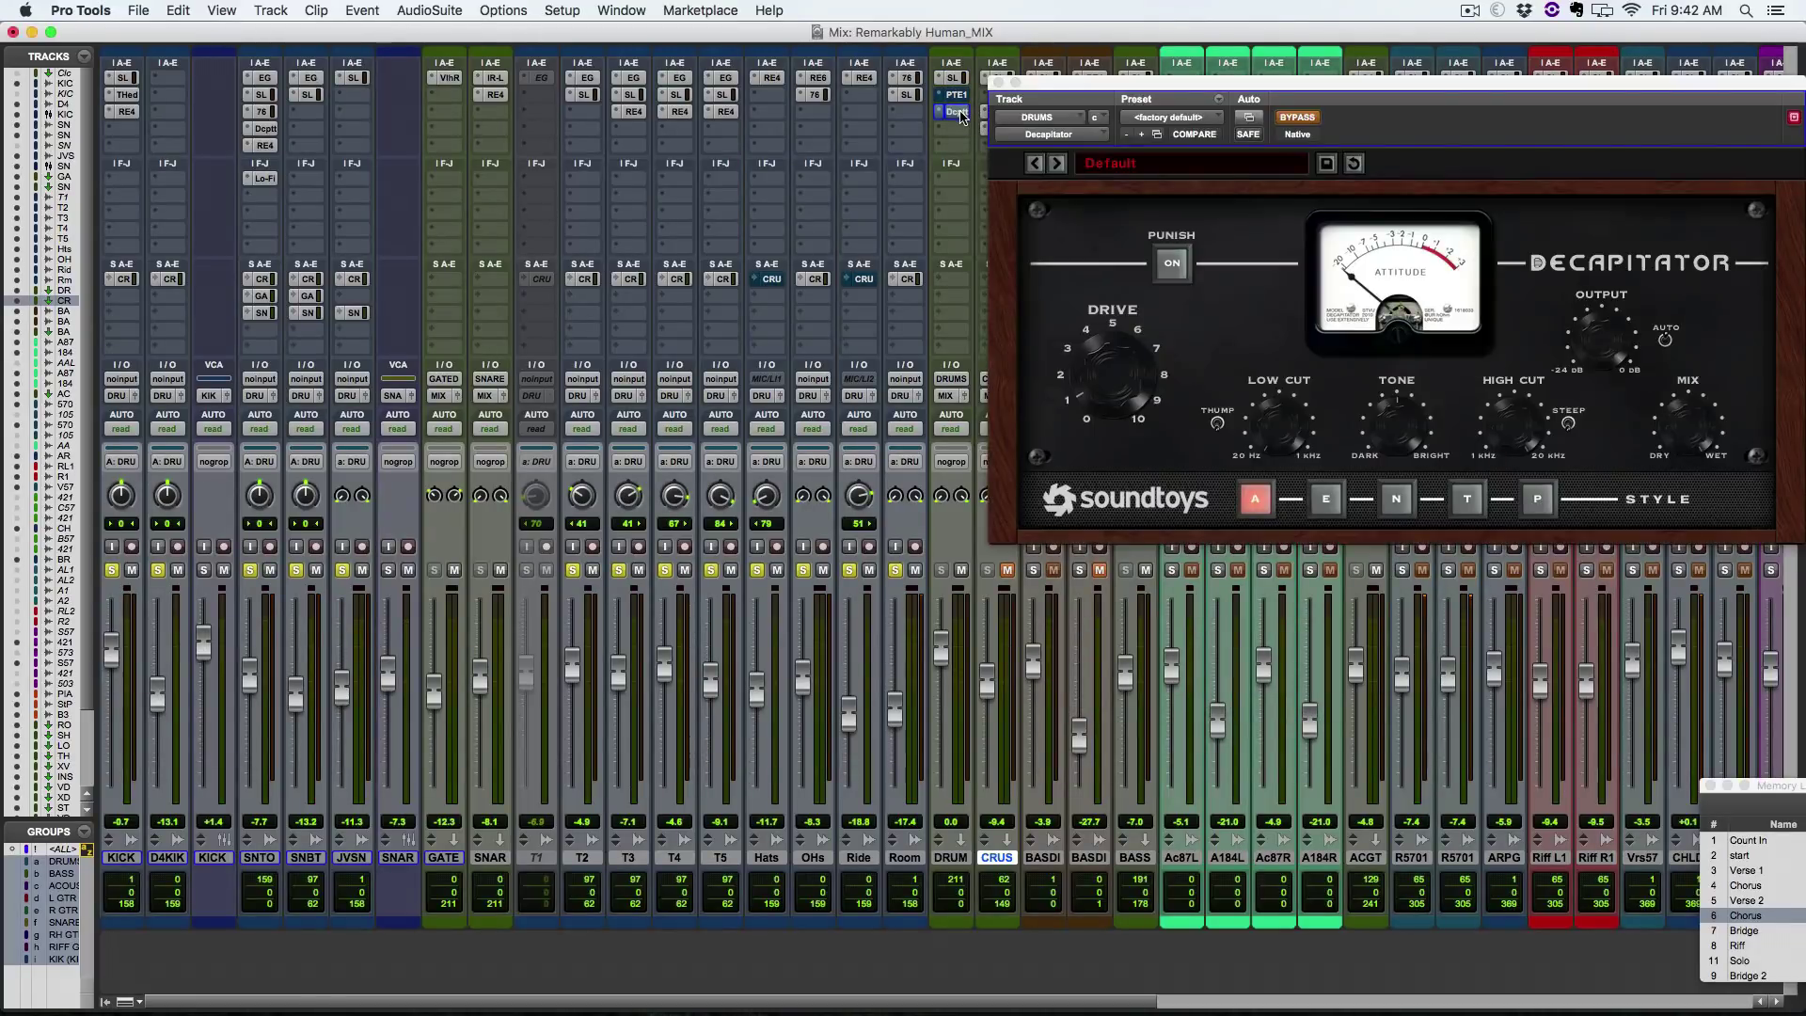
click(956, 111)
Step: In the Edit window, place the cursor just before the Verse 2 marker on the kick tracks and start playback there
key(super+equal)
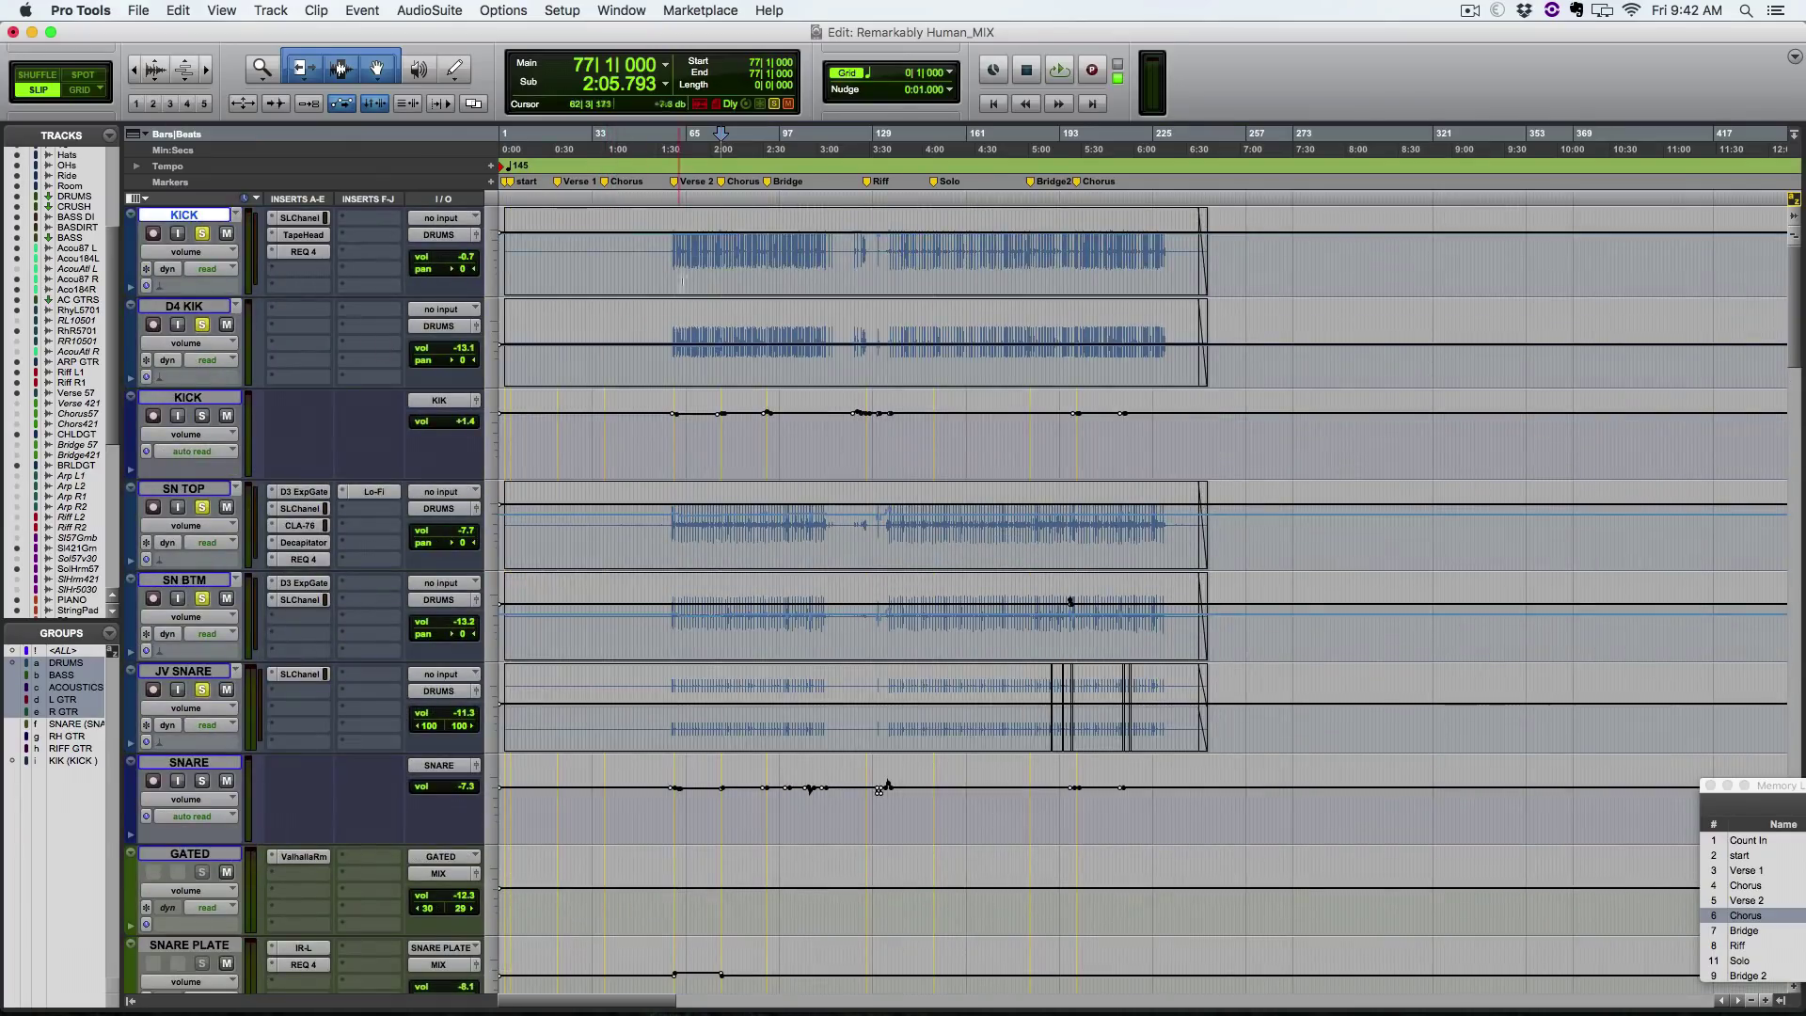
drag(668, 250, 772, 254)
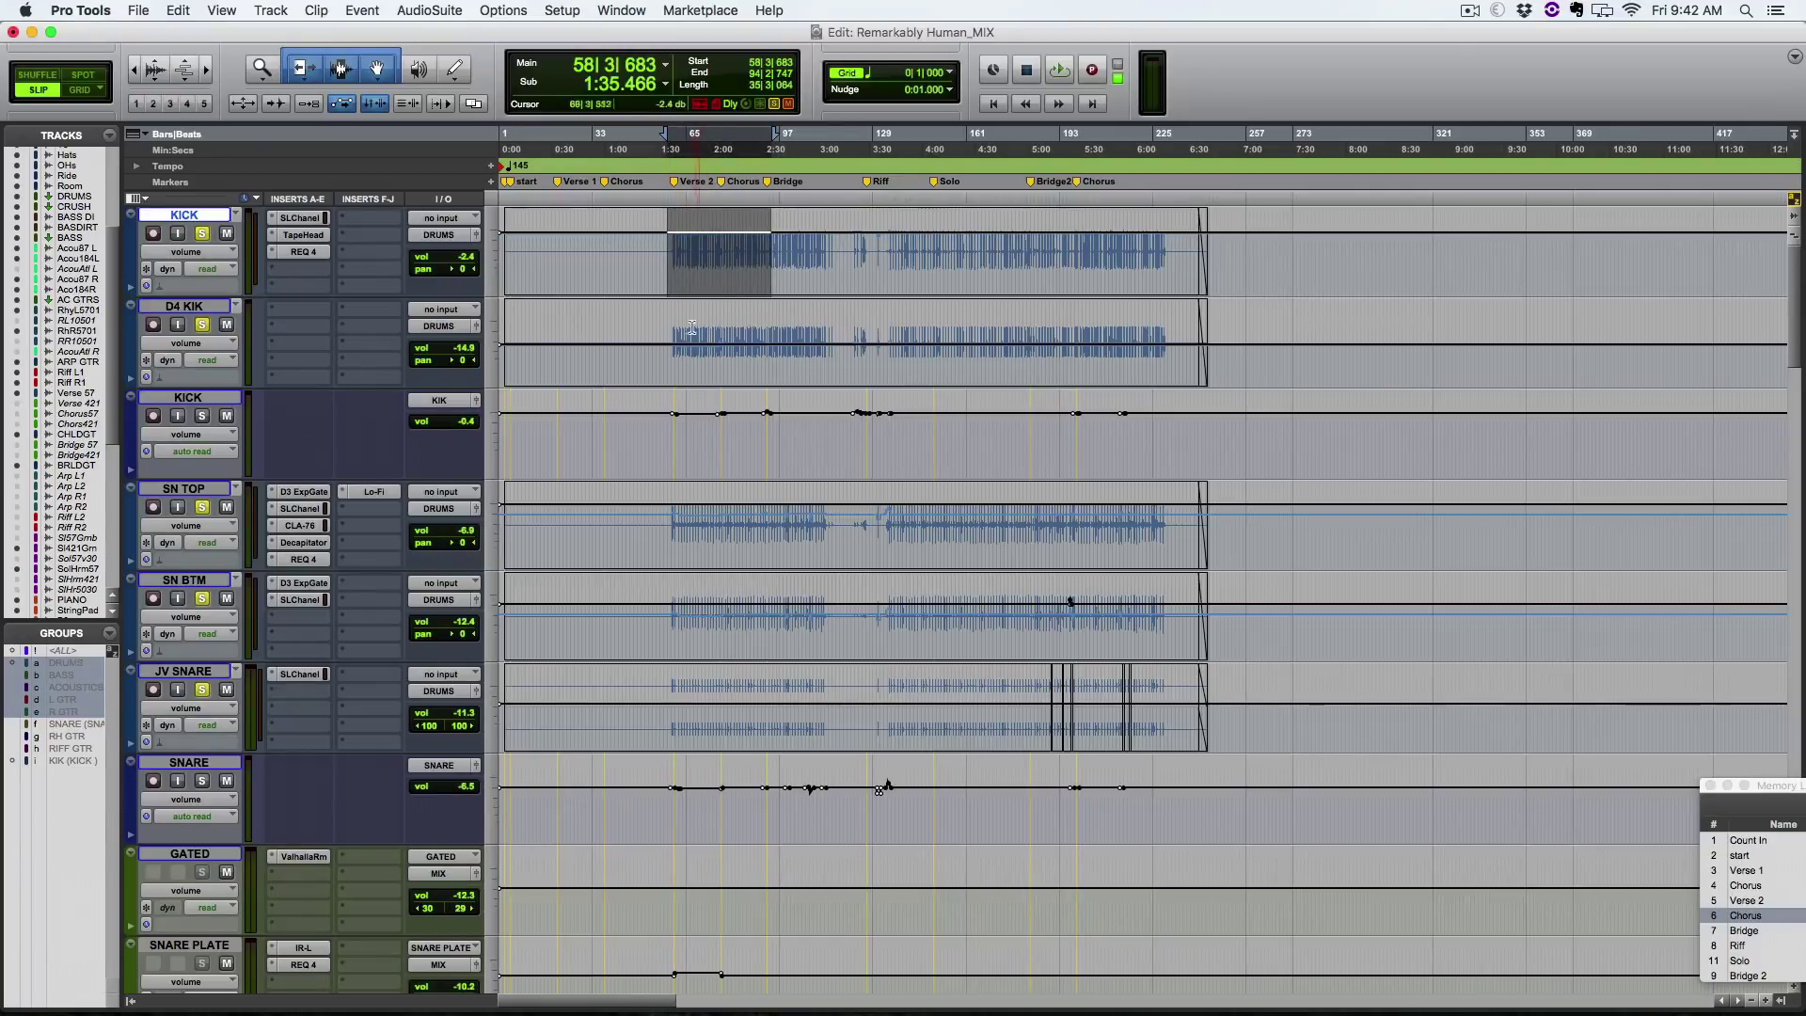
click(728, 338)
key(super+bracketright)
key(super+bracketright)
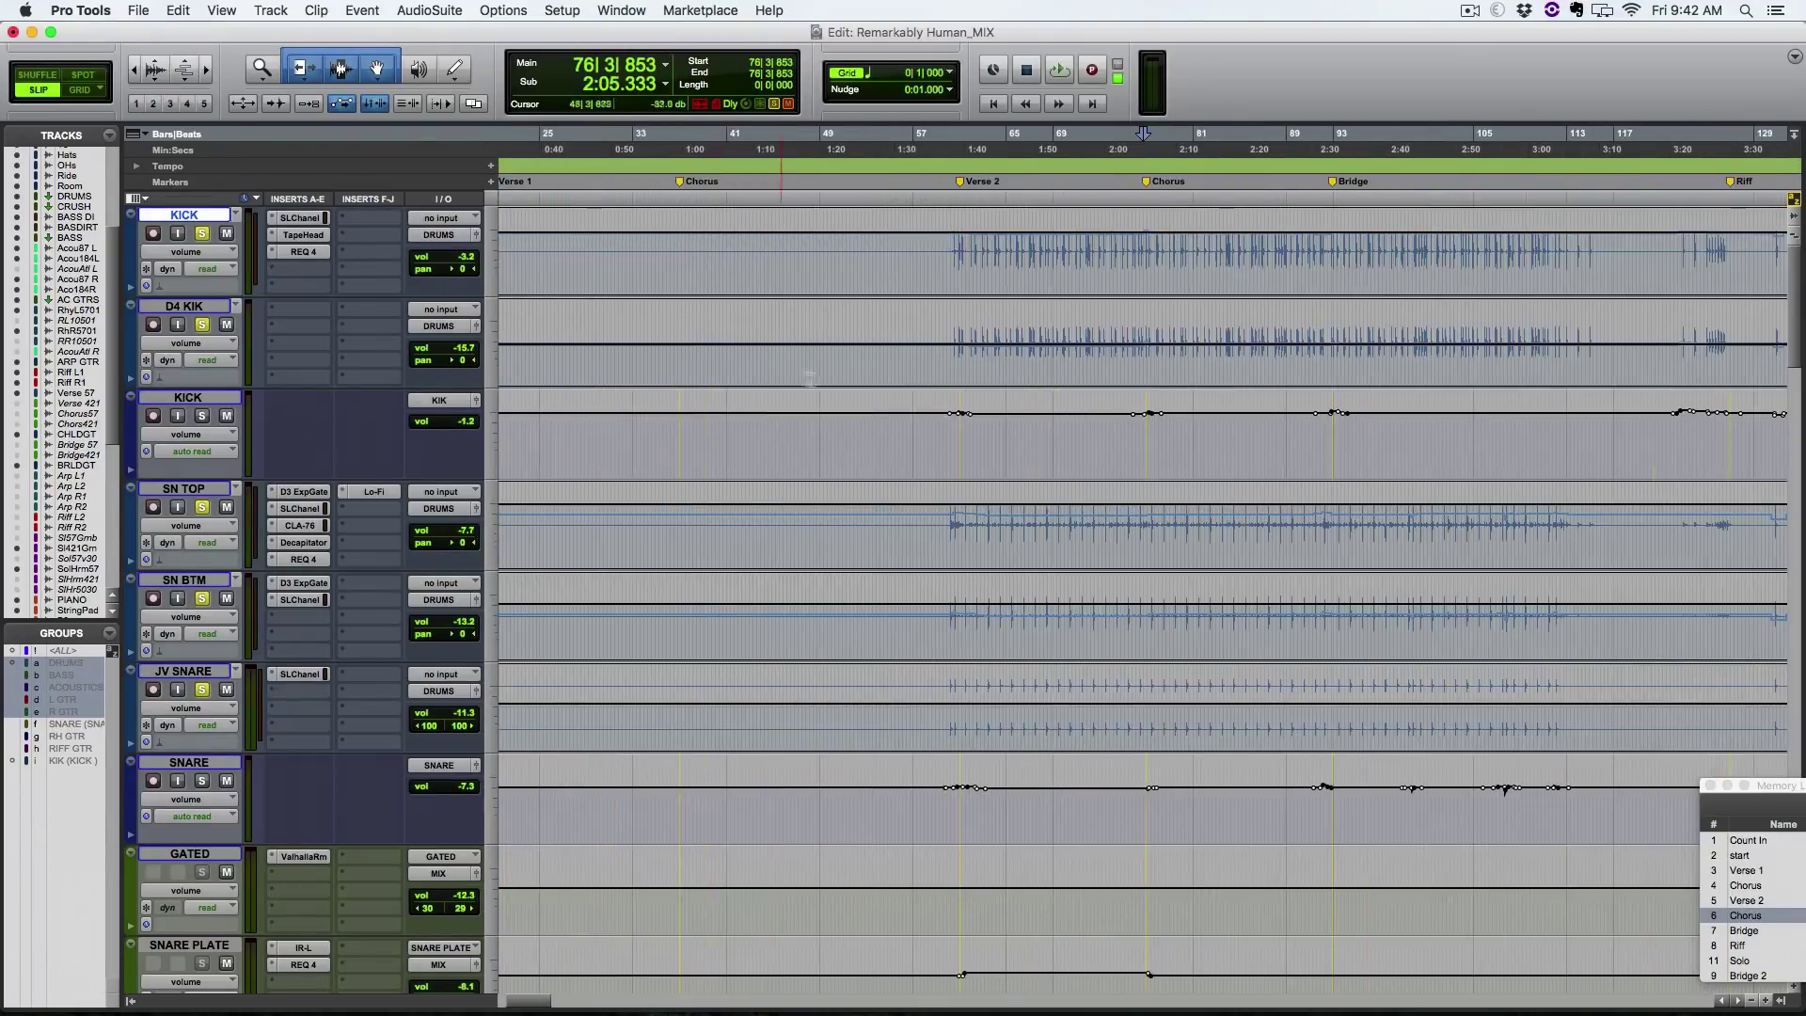
click(949, 345)
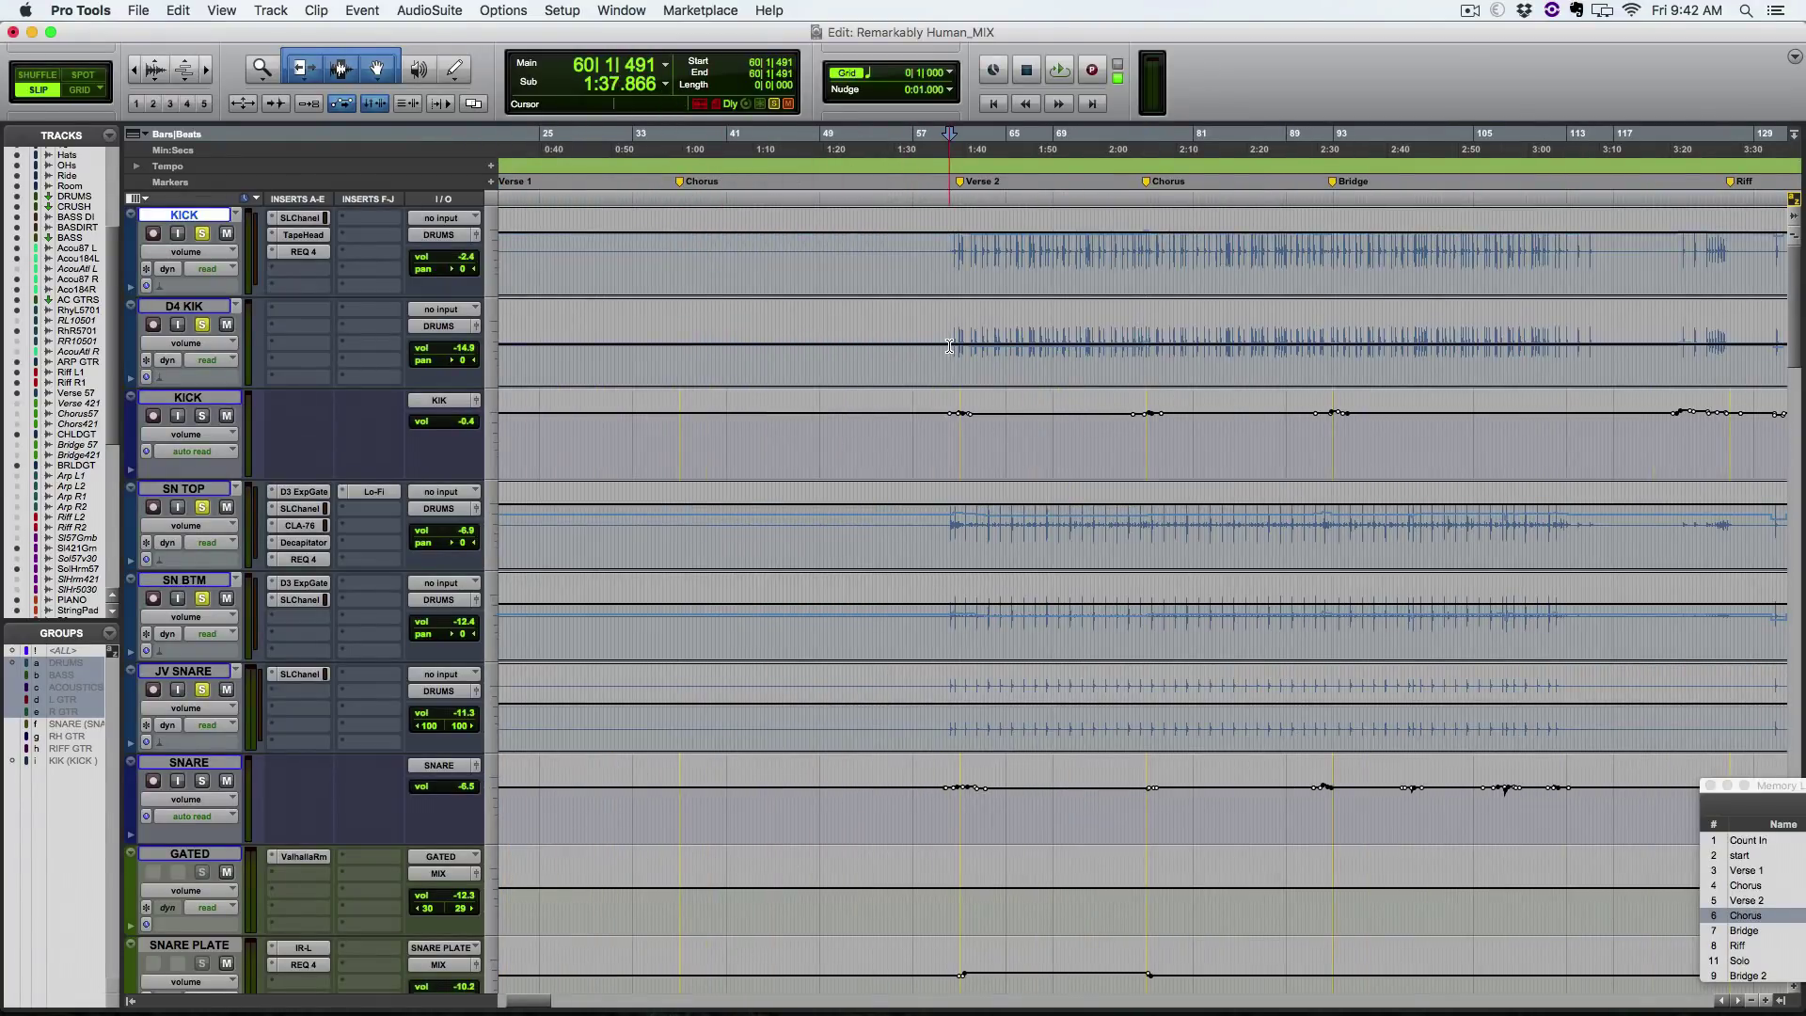
key(r)
key(r)
key(t)
key(t)
key(space)
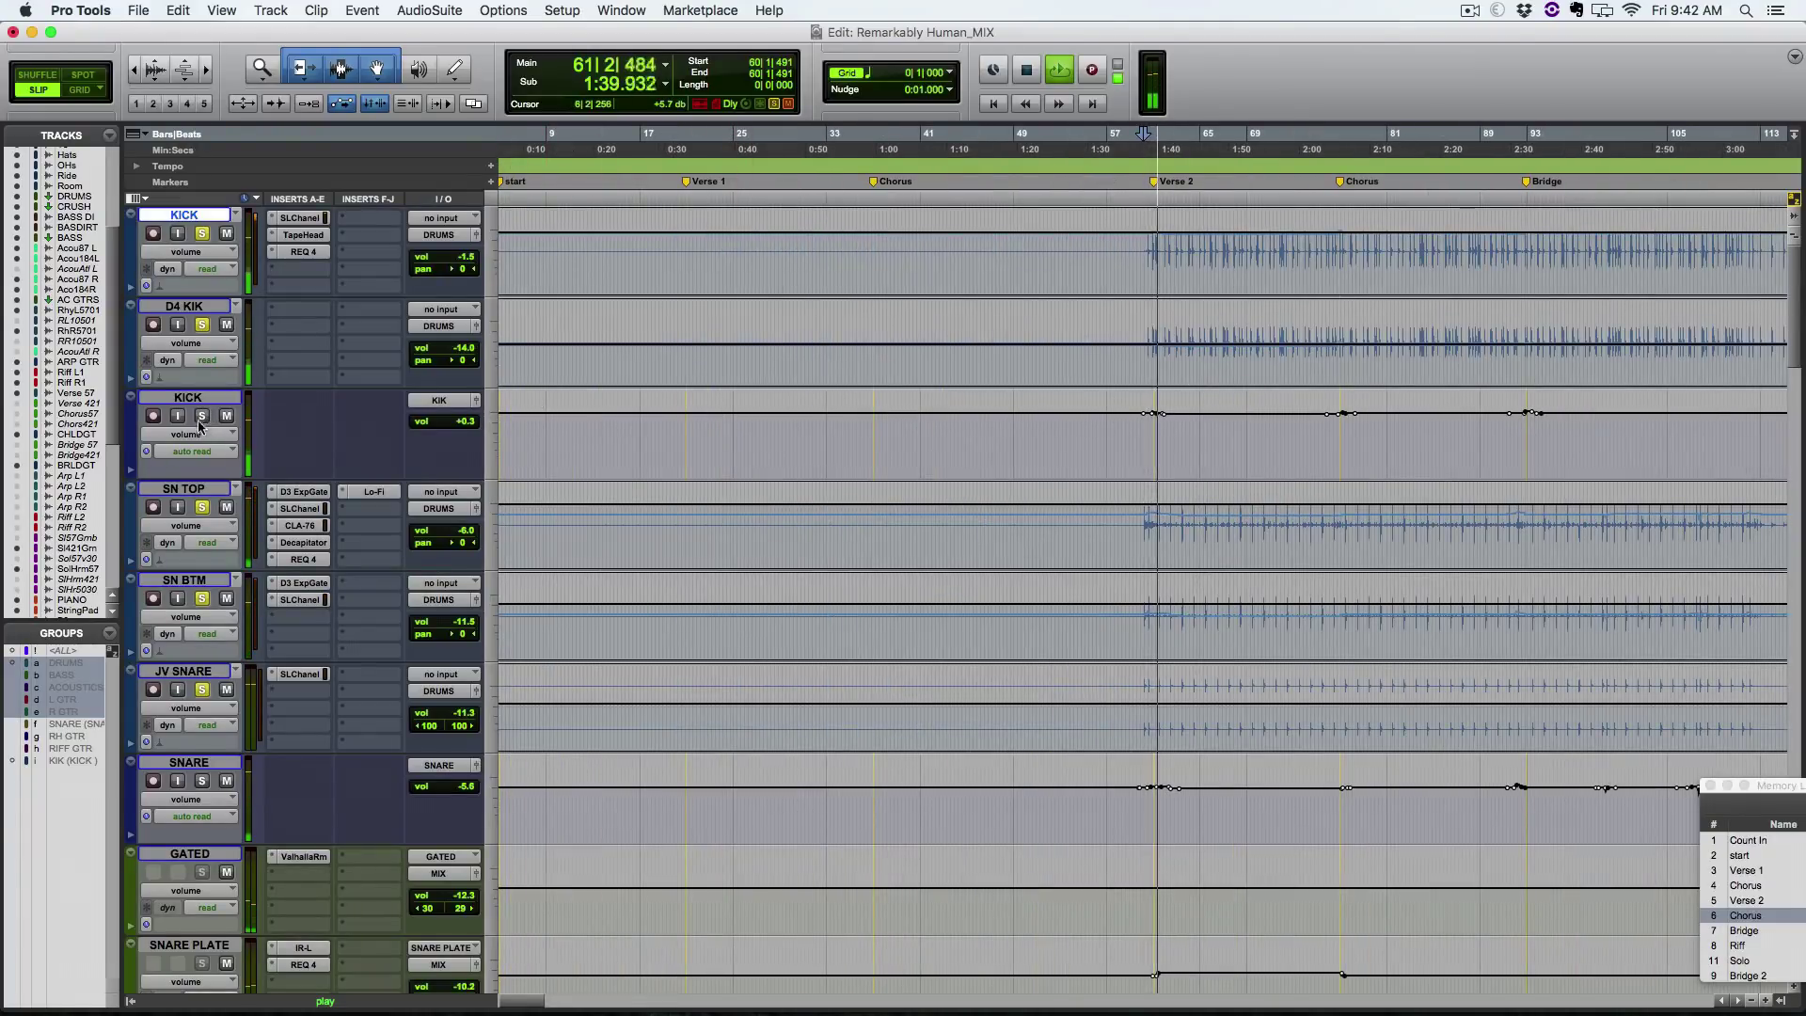
Step: Clear the drum solos, solo the KICK VCA, mute D4 KIK while listening, and stop playback
alt+click(202, 417)
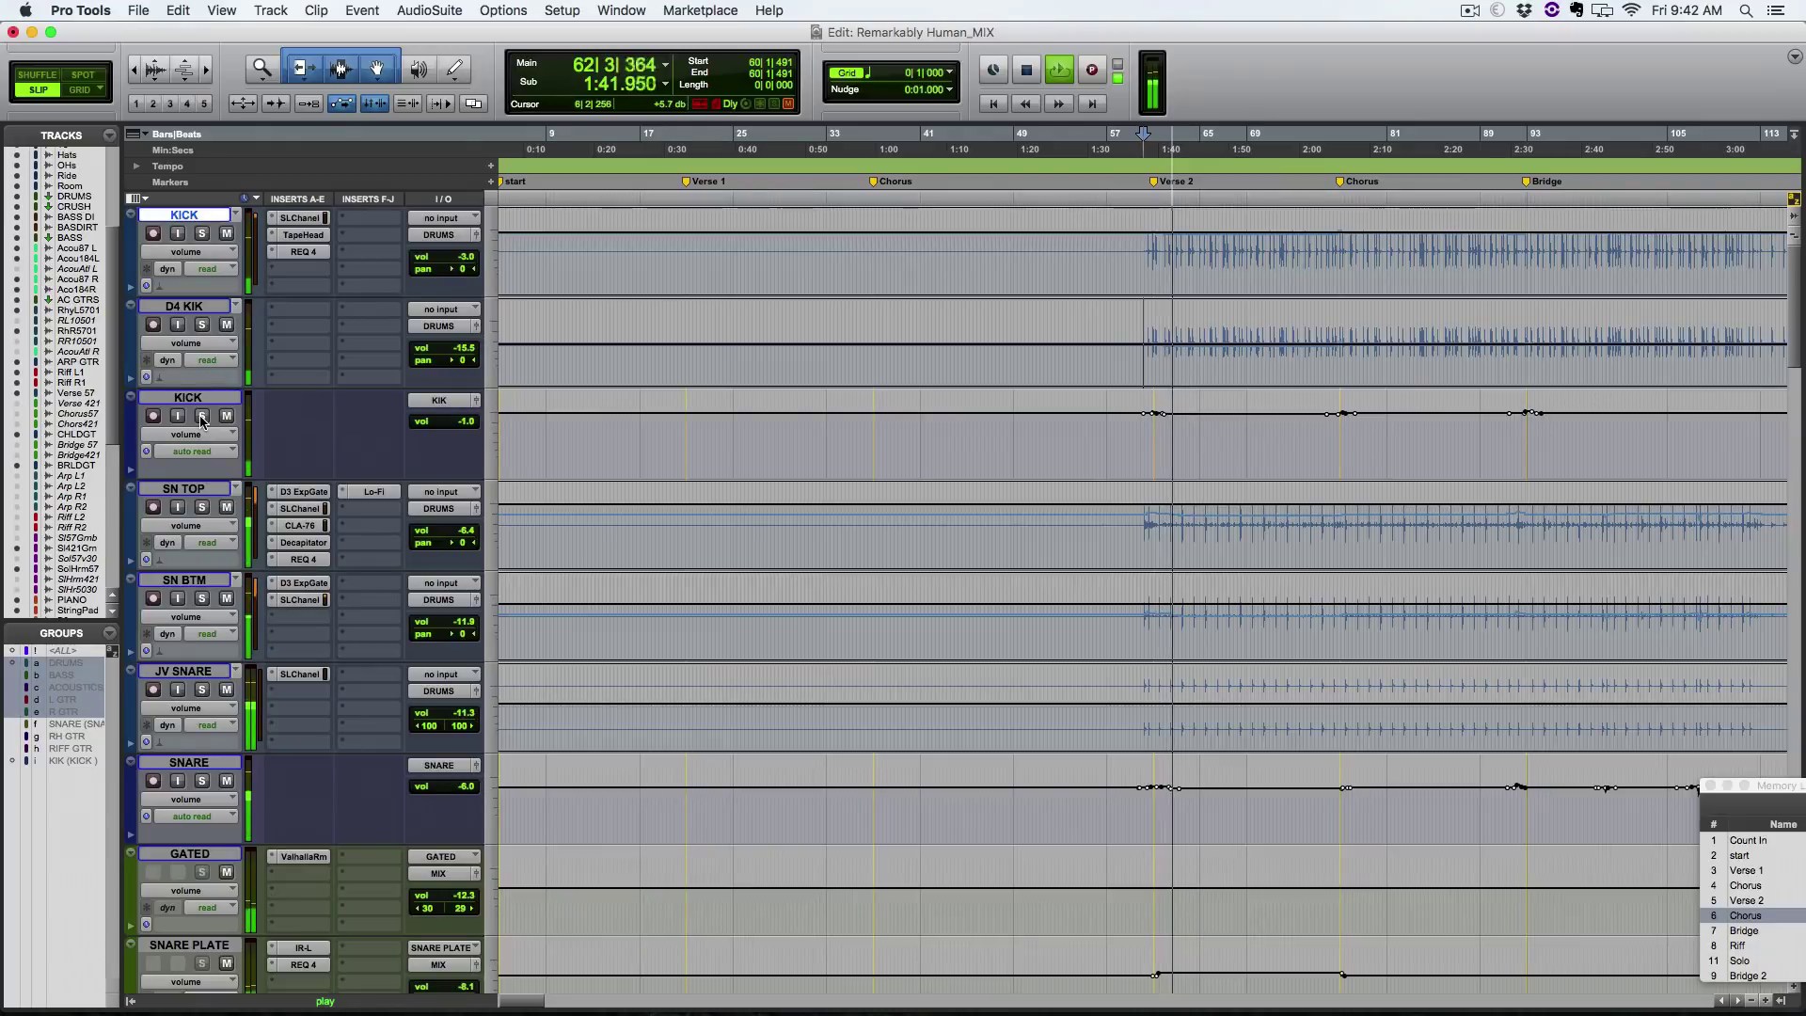
click(201, 417)
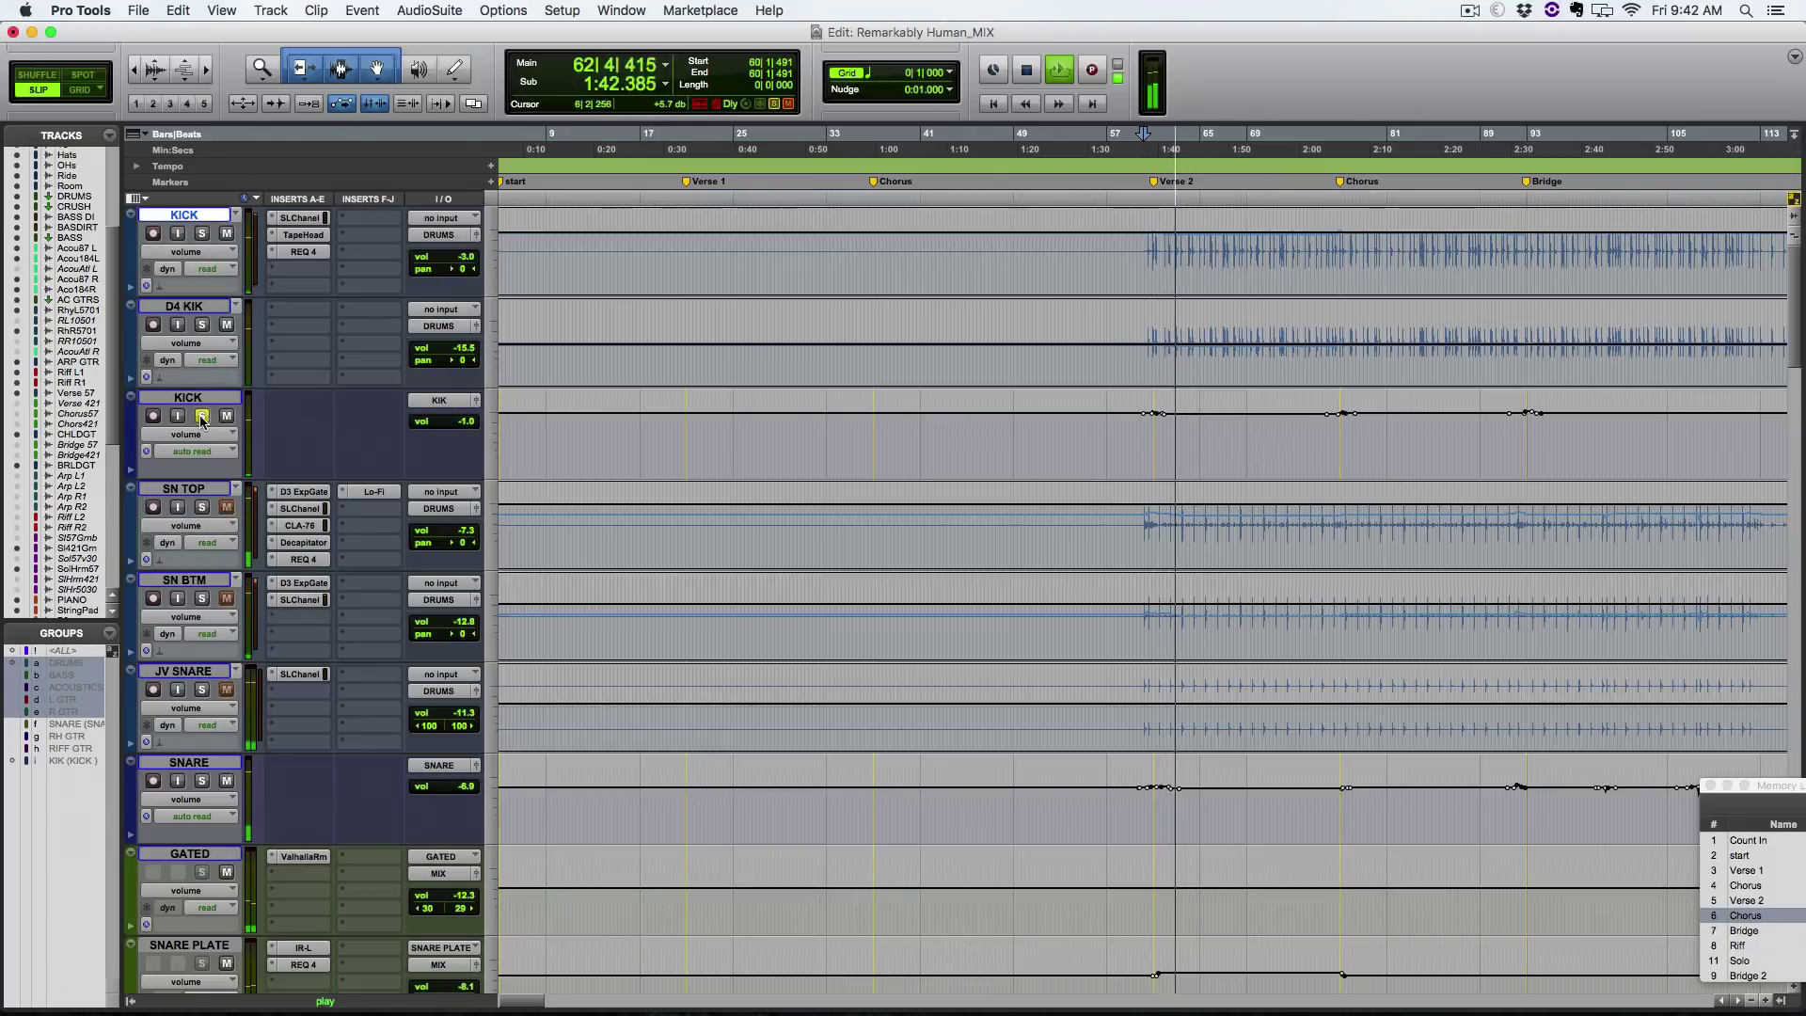
click(226, 325)
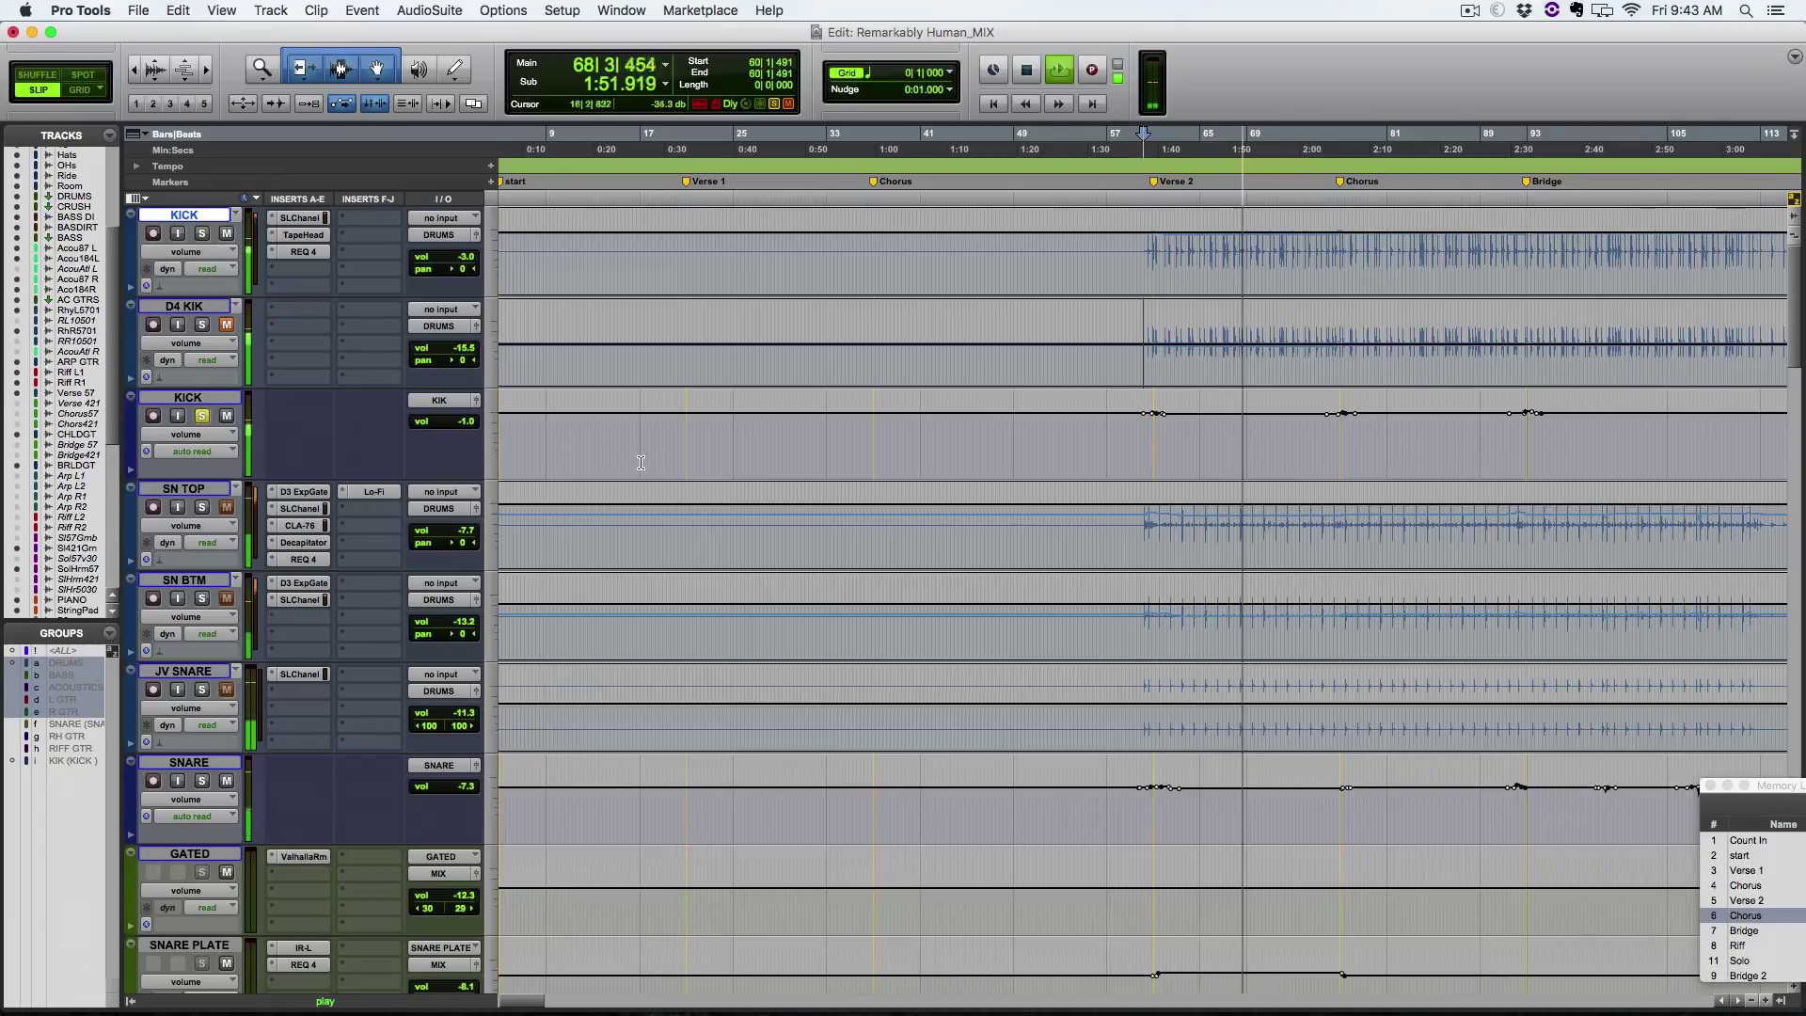
key(space)
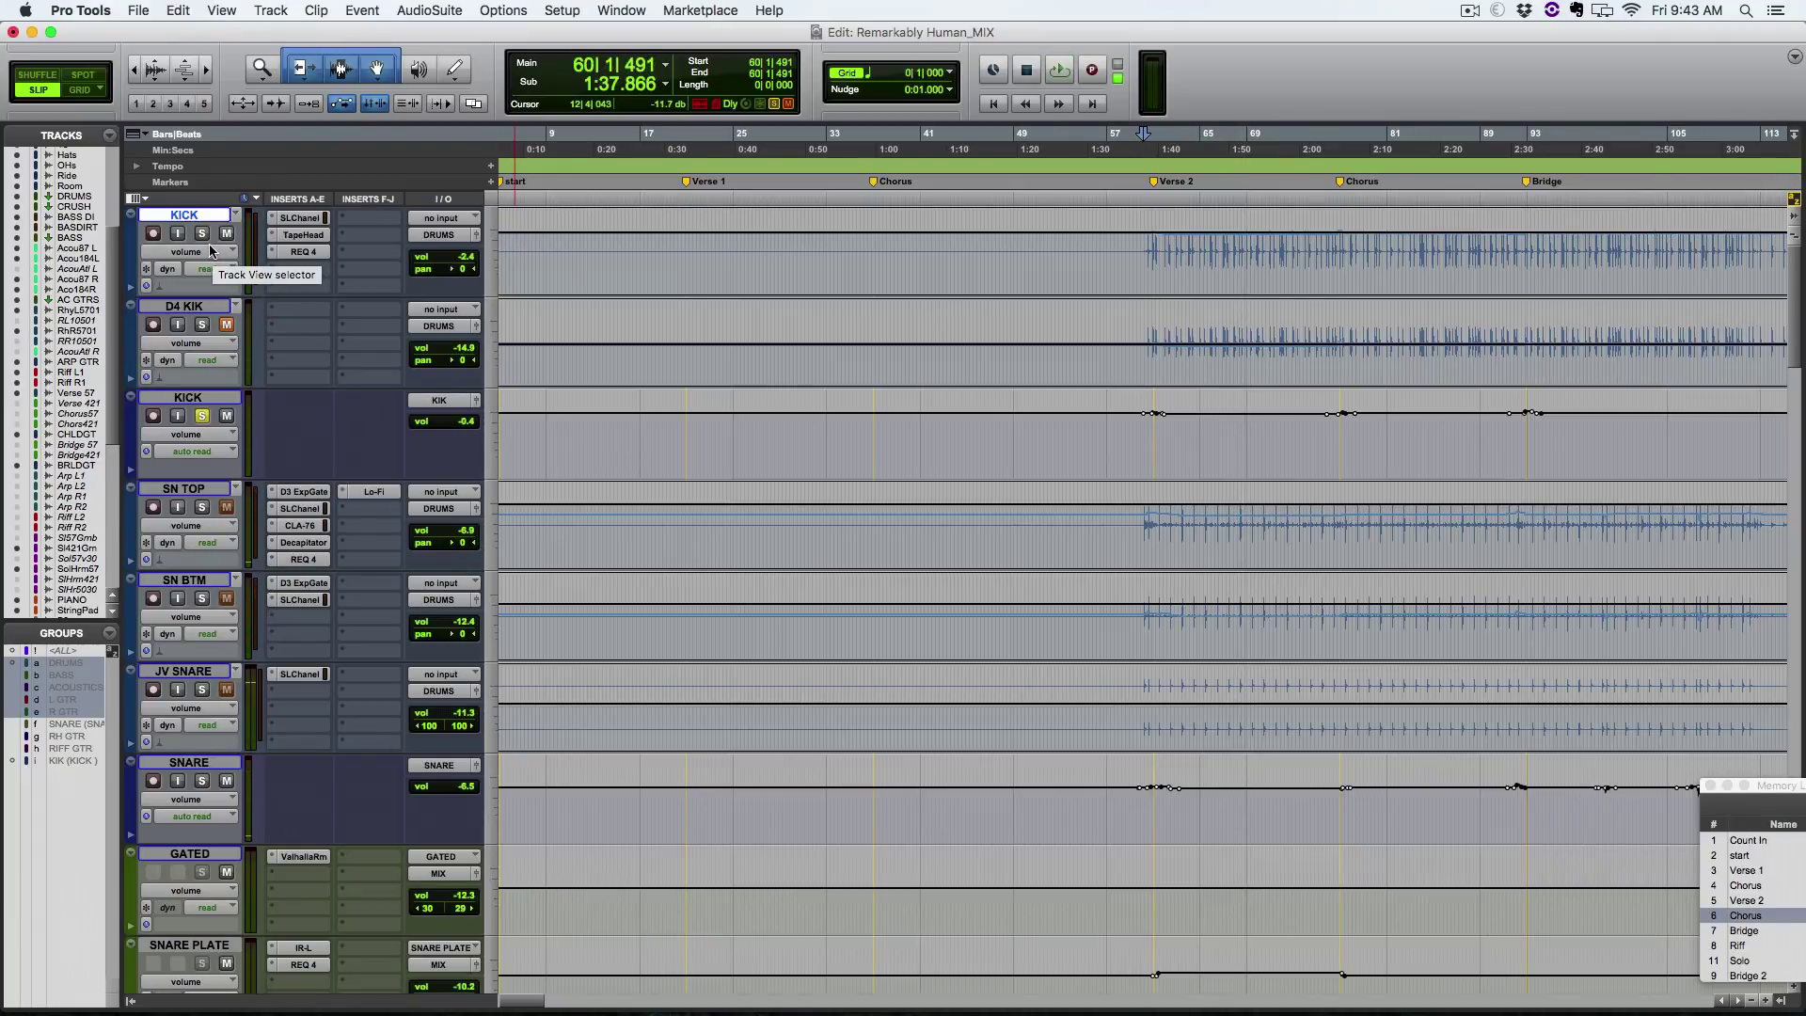
Step: Examine the SSLChannel settings on the KICK track and place the cursor at the start of the Verse 2 kick audio
click(294, 218)
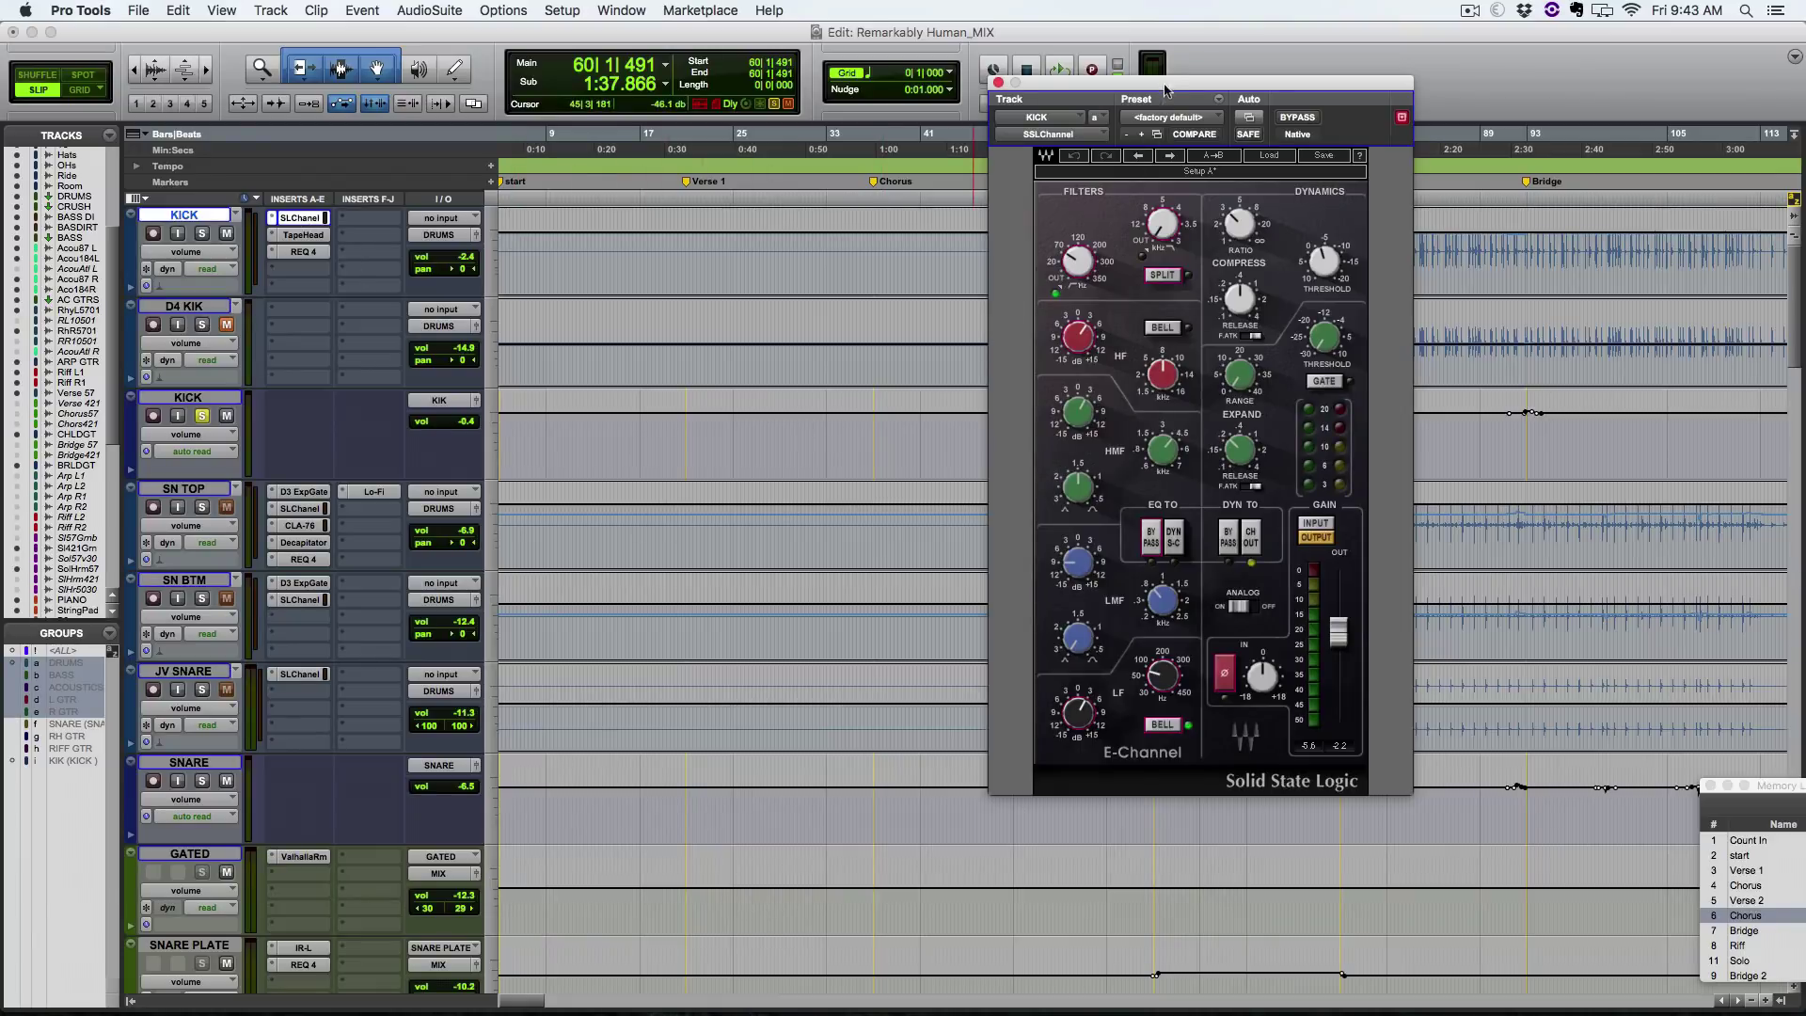
drag(1164, 89, 826, 69)
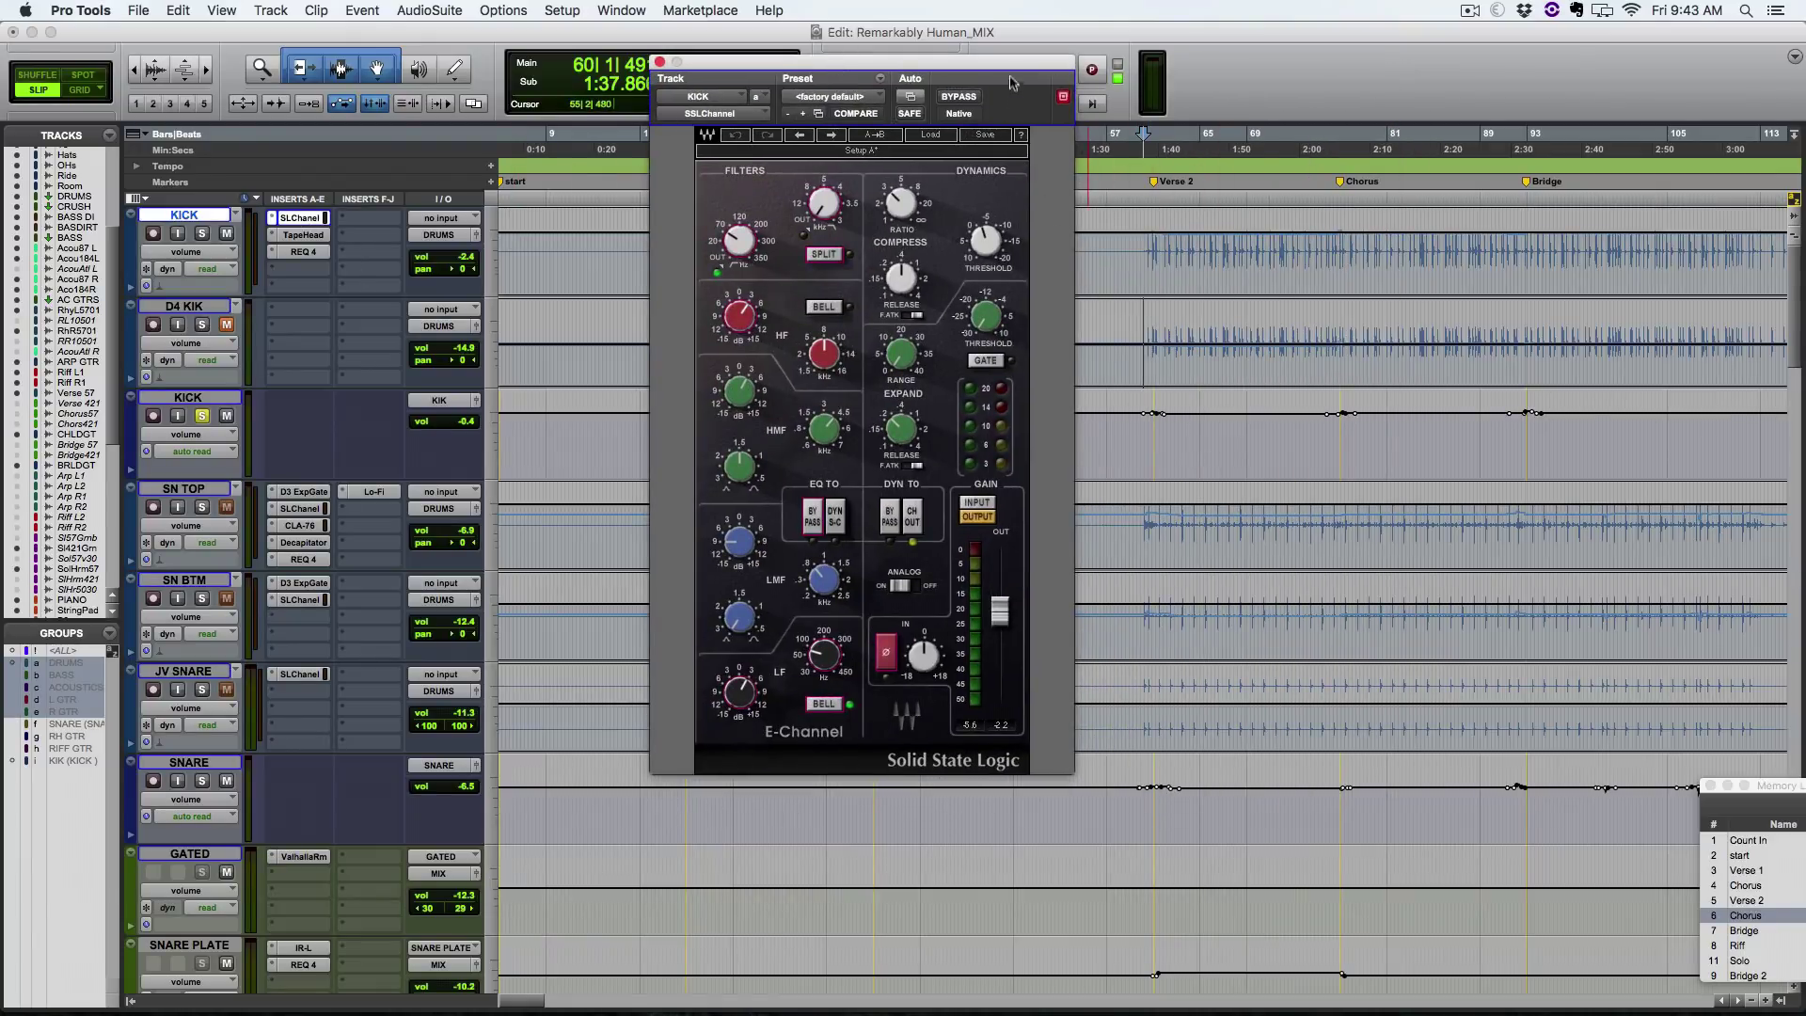
drag(1011, 83, 924, 65)
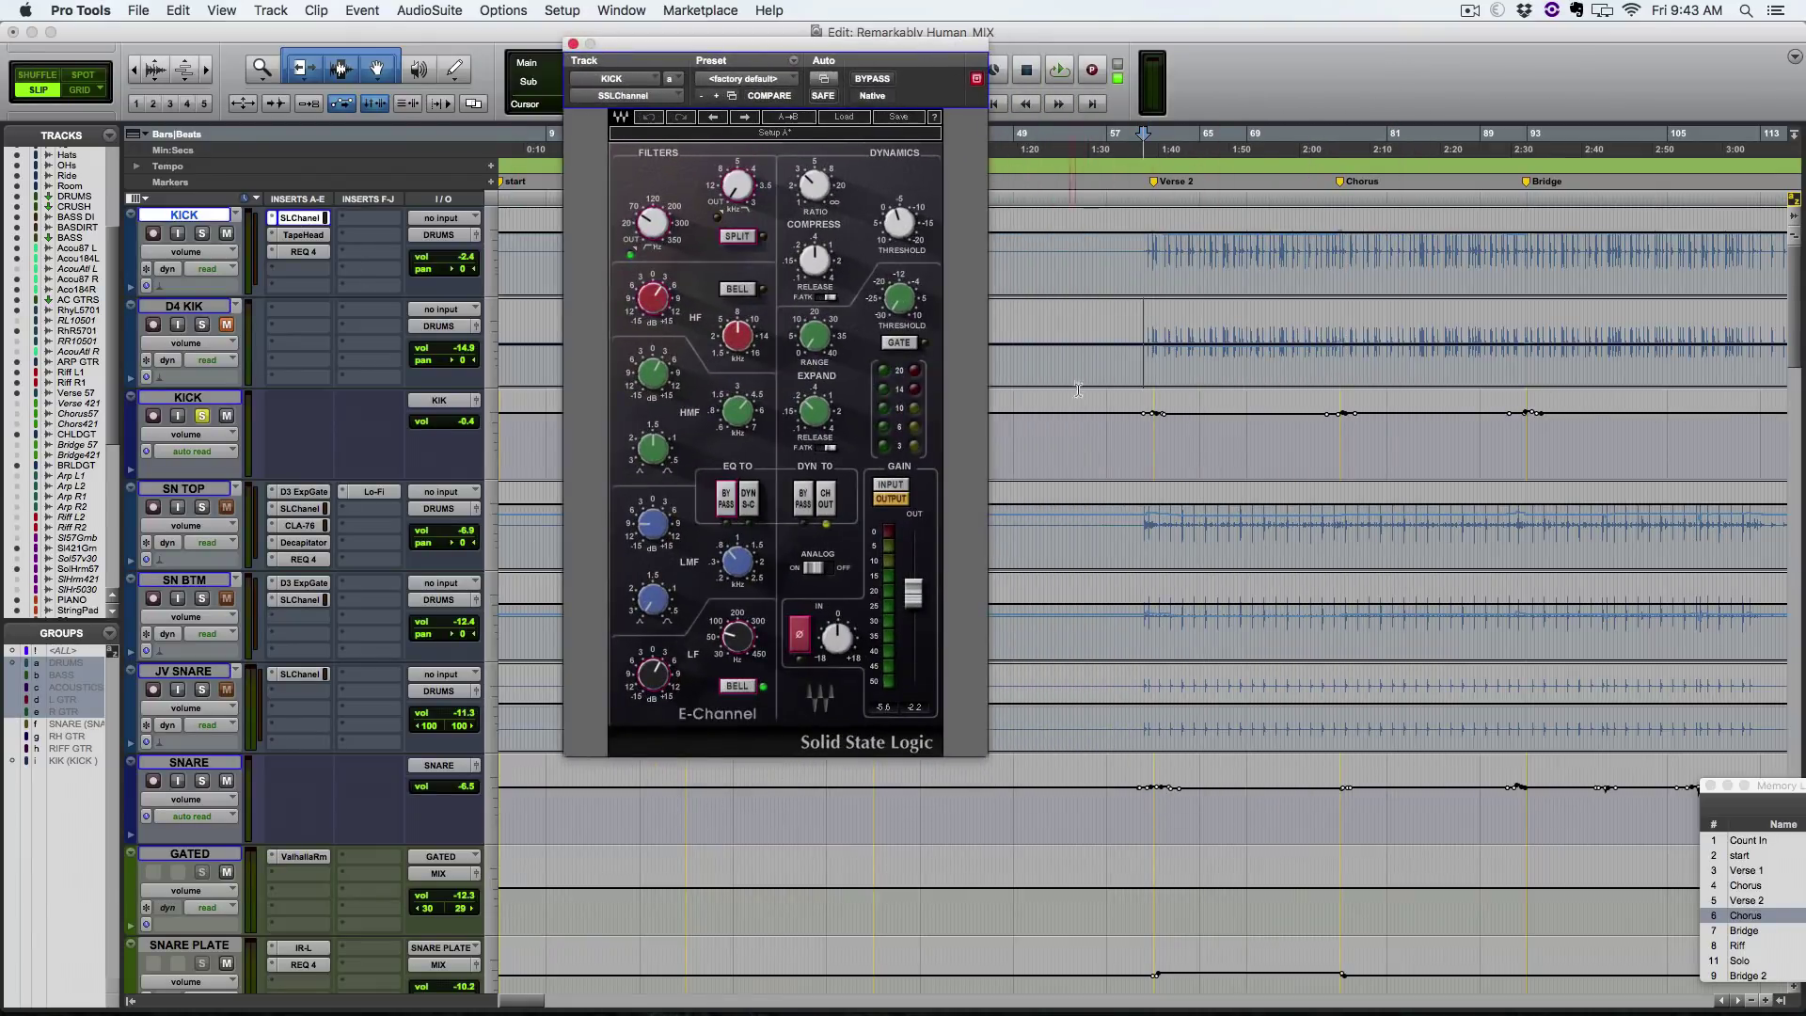
click(1144, 250)
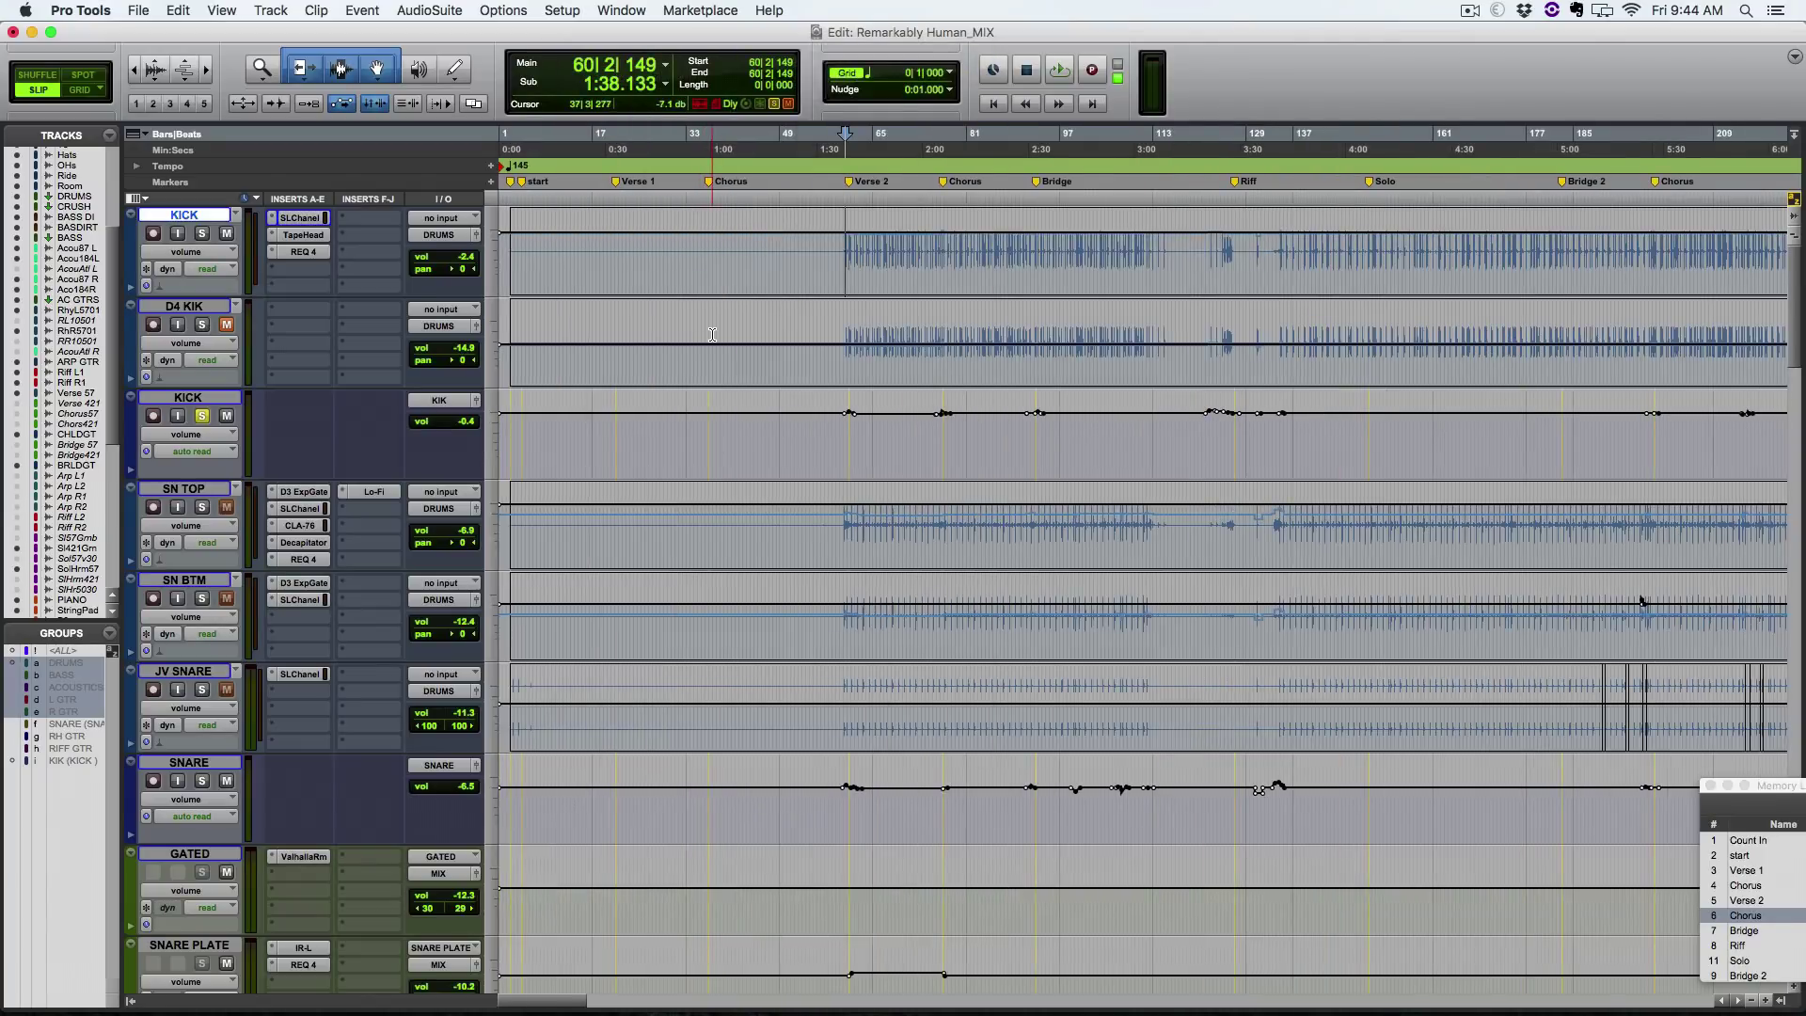
Step: Remove the solo from the KICK VCA, turn the track groups back on, and solo the whole drum group
click(201, 416)
click(202, 509)
key(super+shift+g)
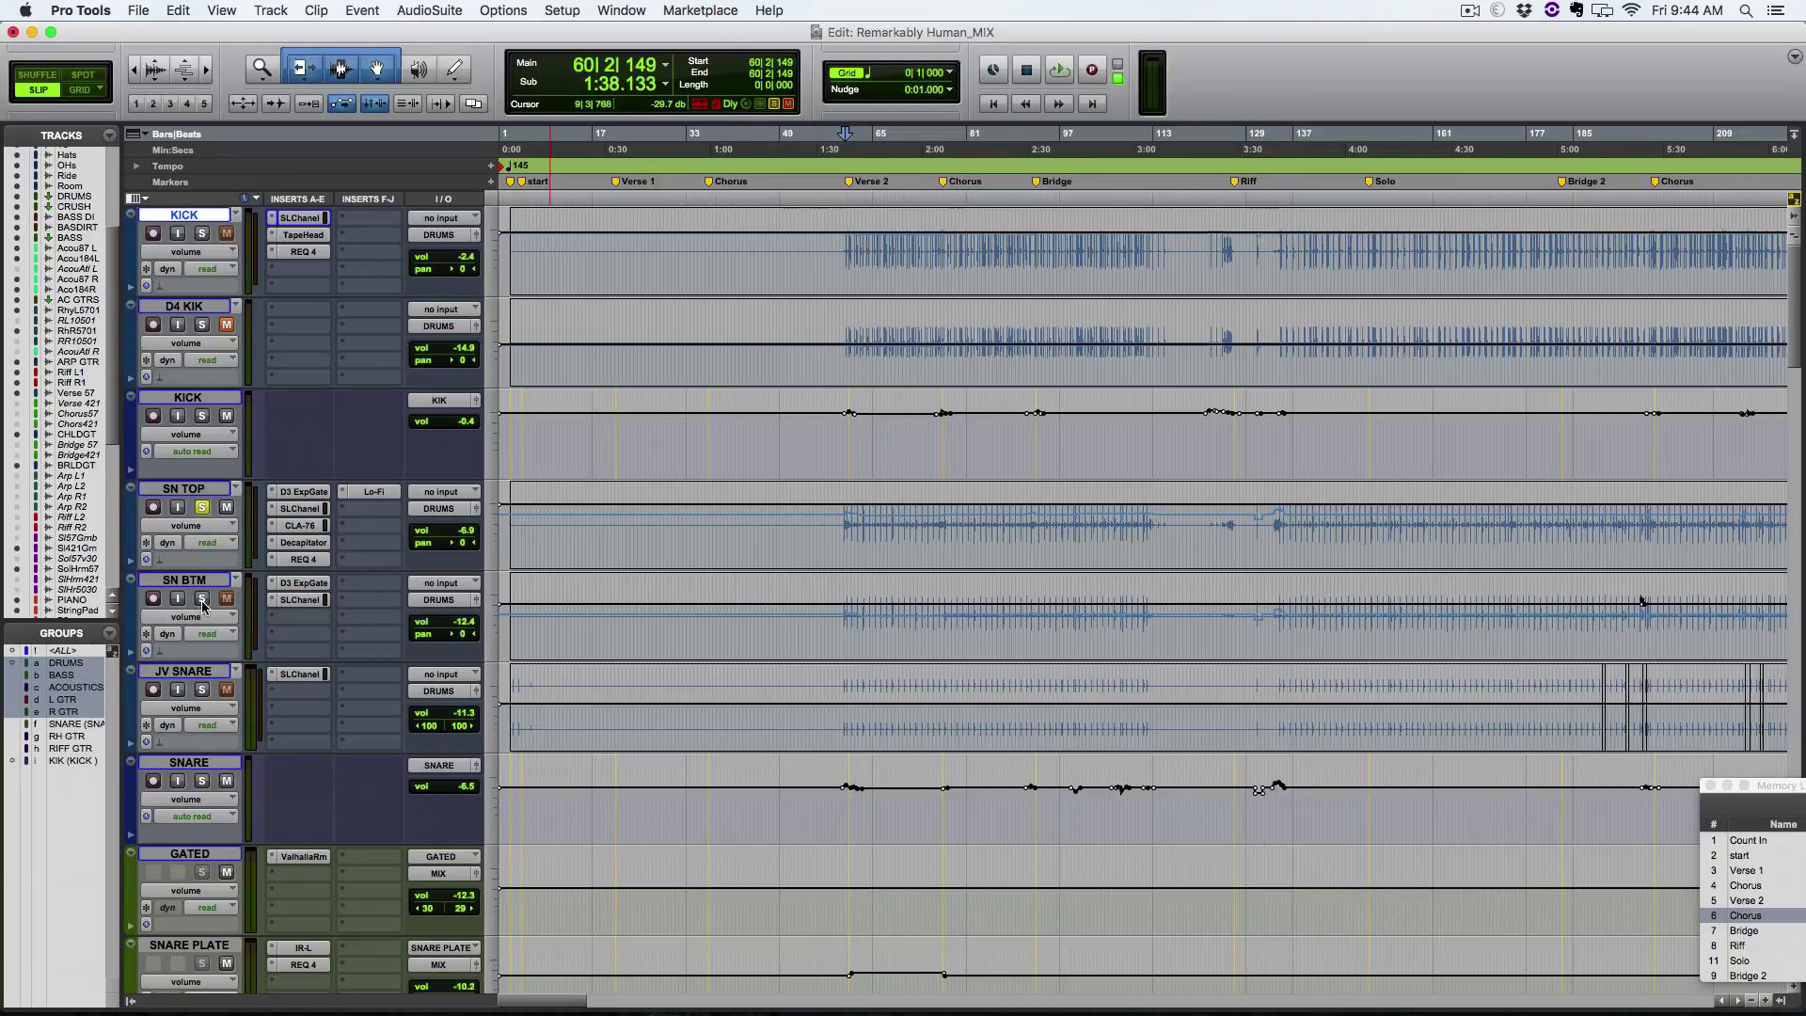
click(202, 598)
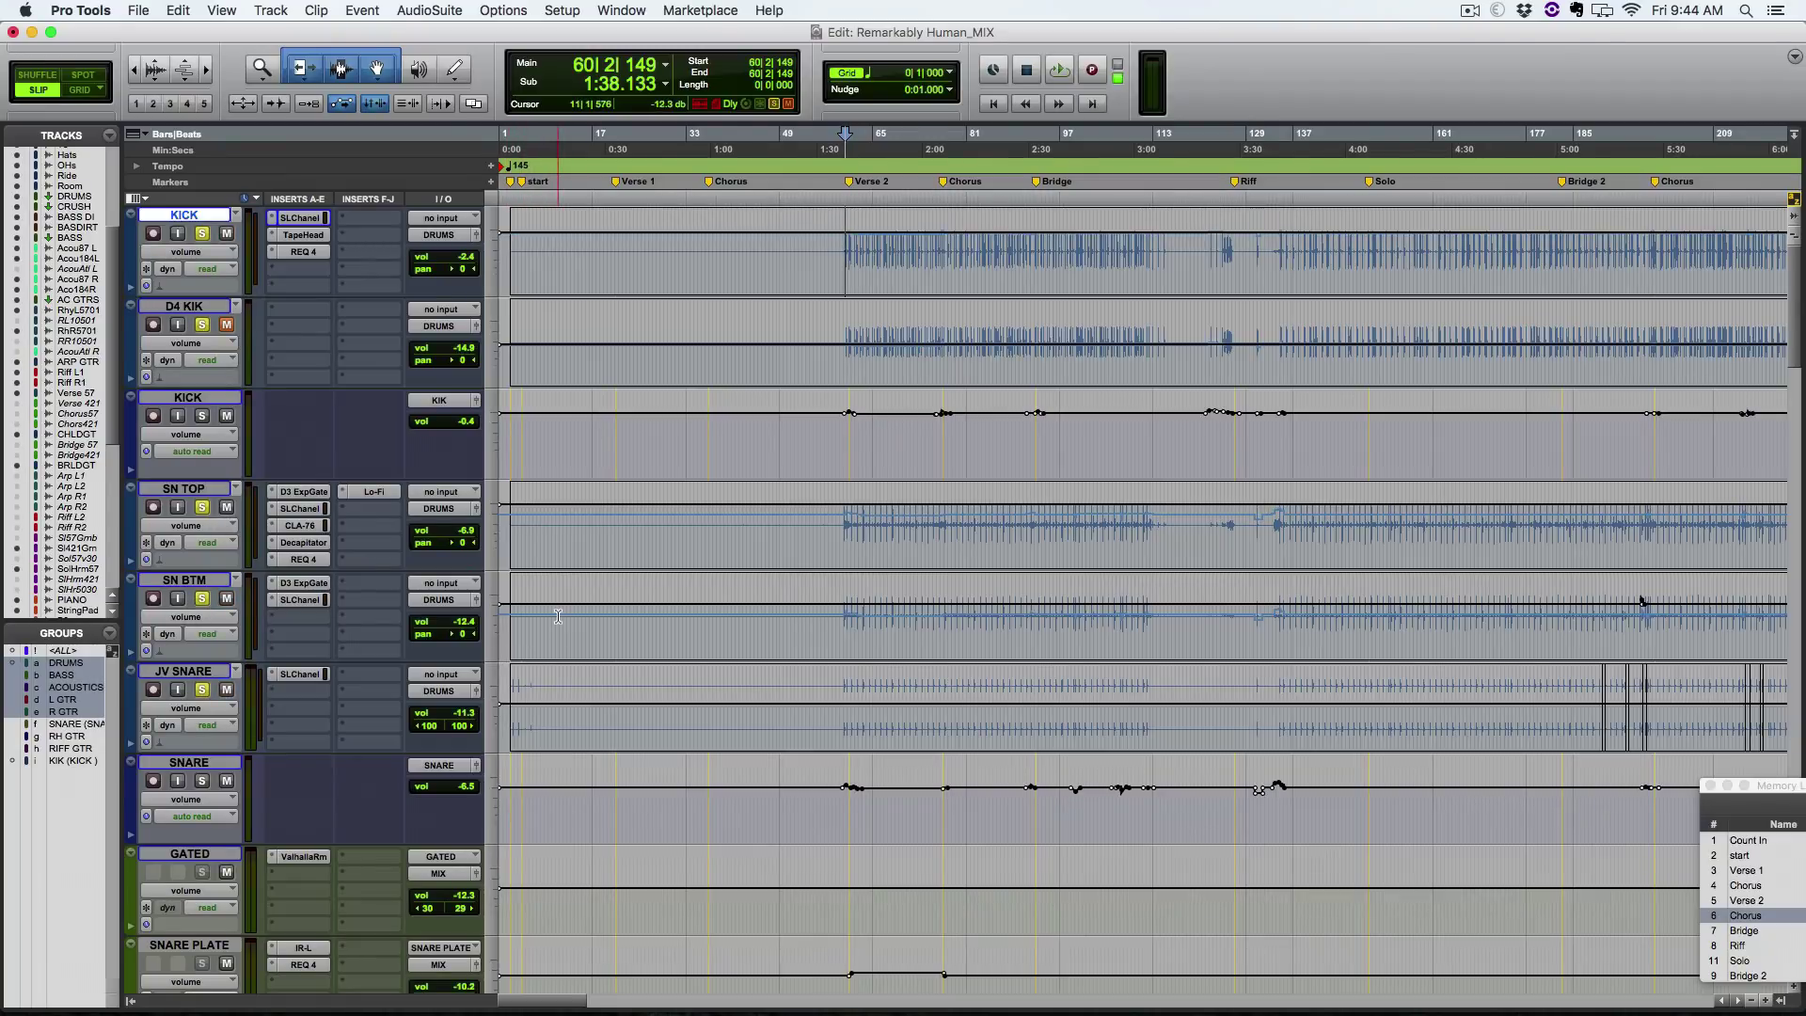
Step: Switch the grouped drum tracks from volume to waveform view and suspend the track groups
key(minus)
key(r)
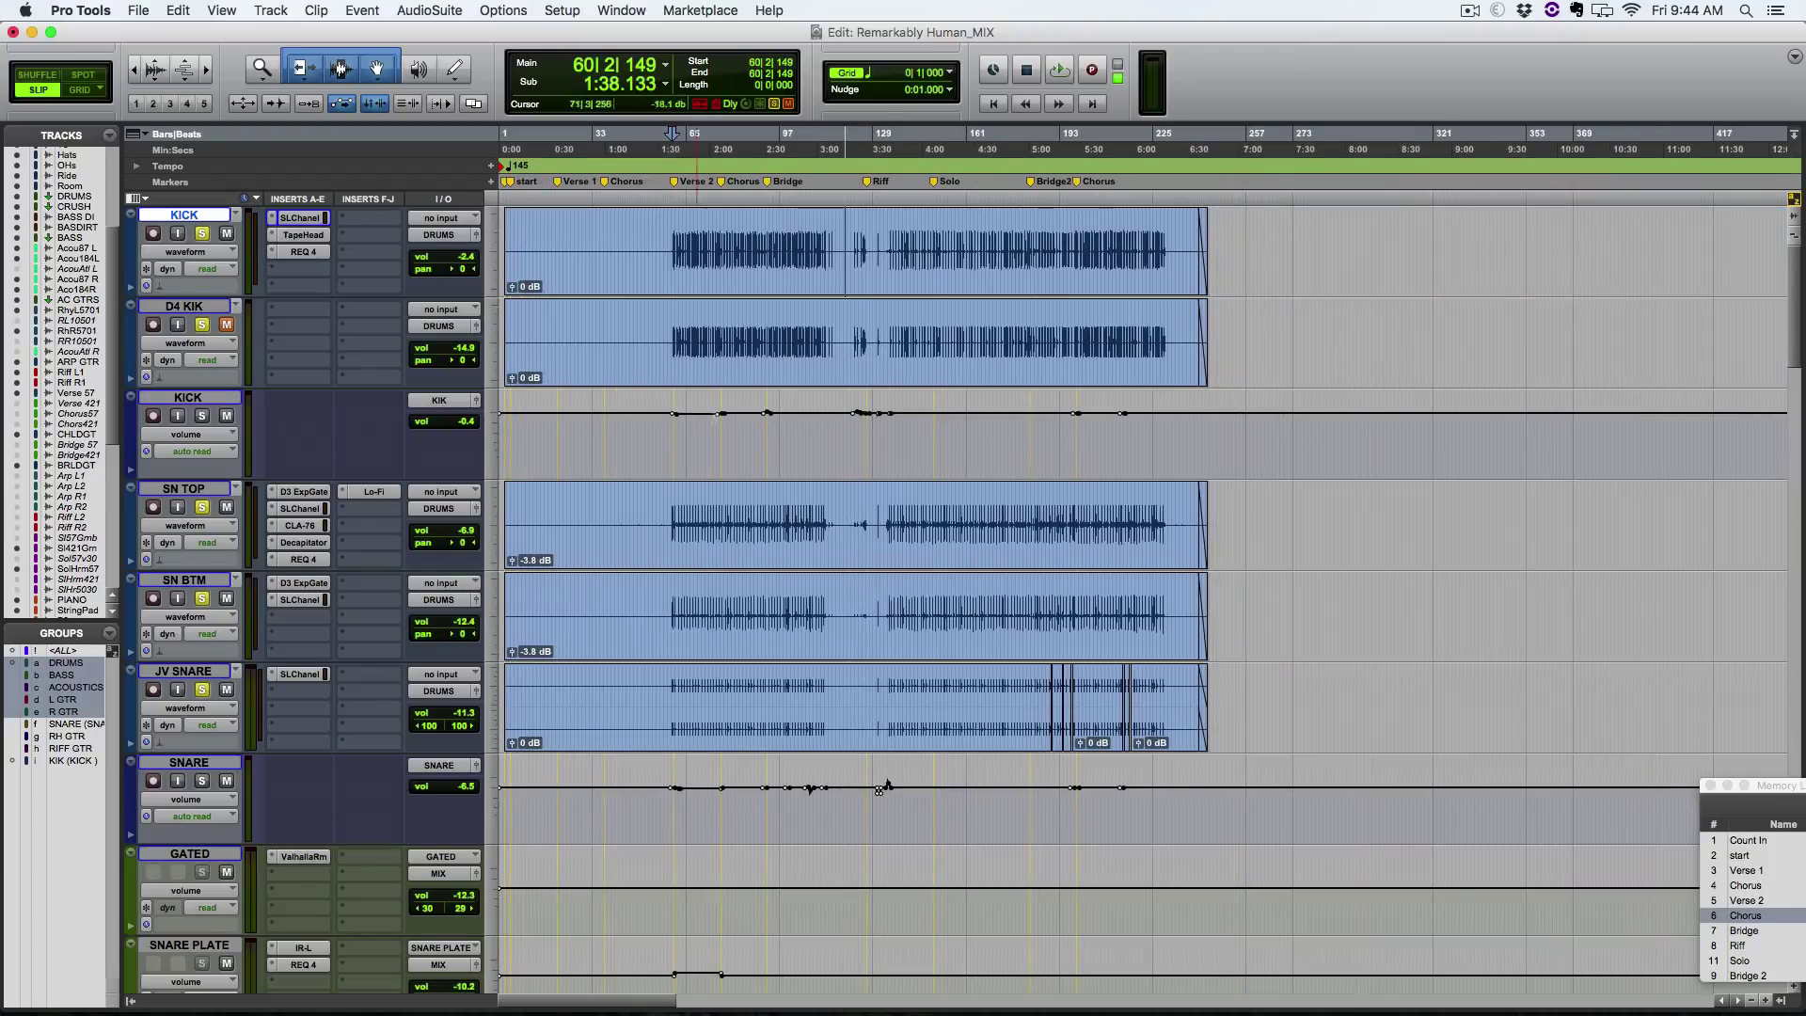
key(super+shift+g)
Step: Examine the audio clips of the drum tracks from KICK and SN TOP down to Room
drag(712, 283, 1030, 285)
drag(727, 522, 1003, 520)
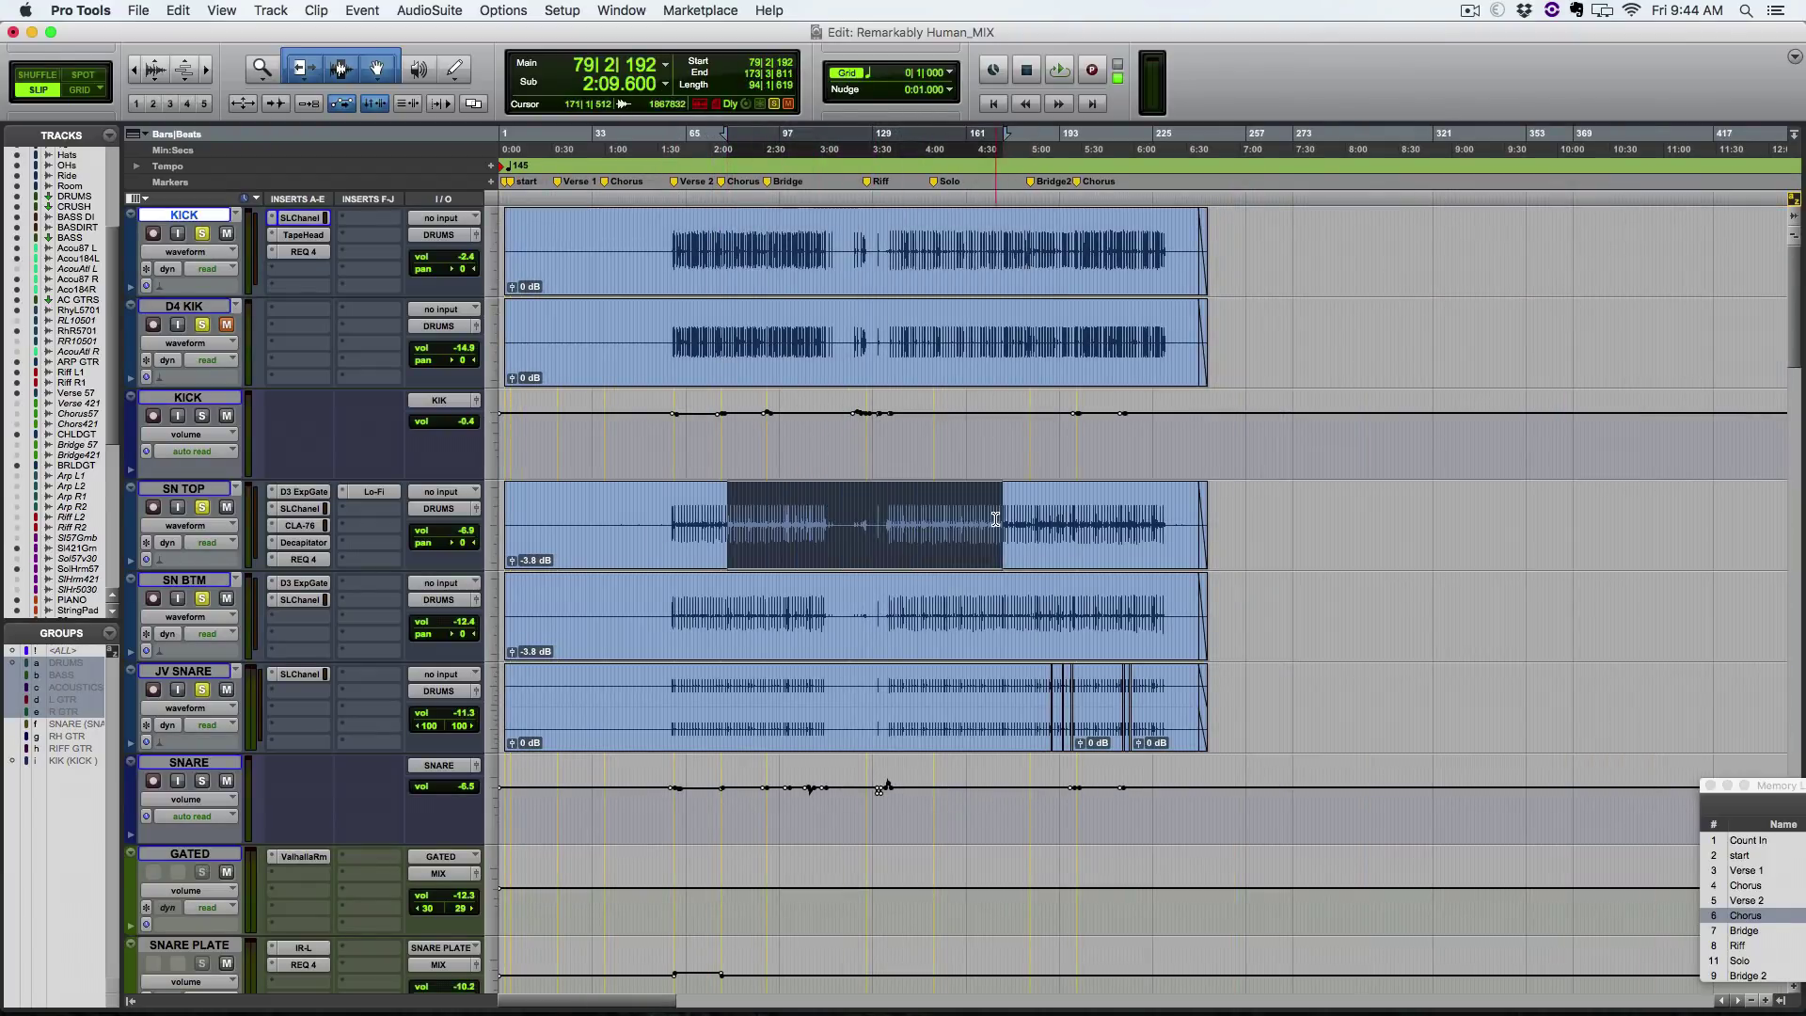
click(996, 519)
scroll(995, 519, down, 1)
scroll(995, 520, down, 8)
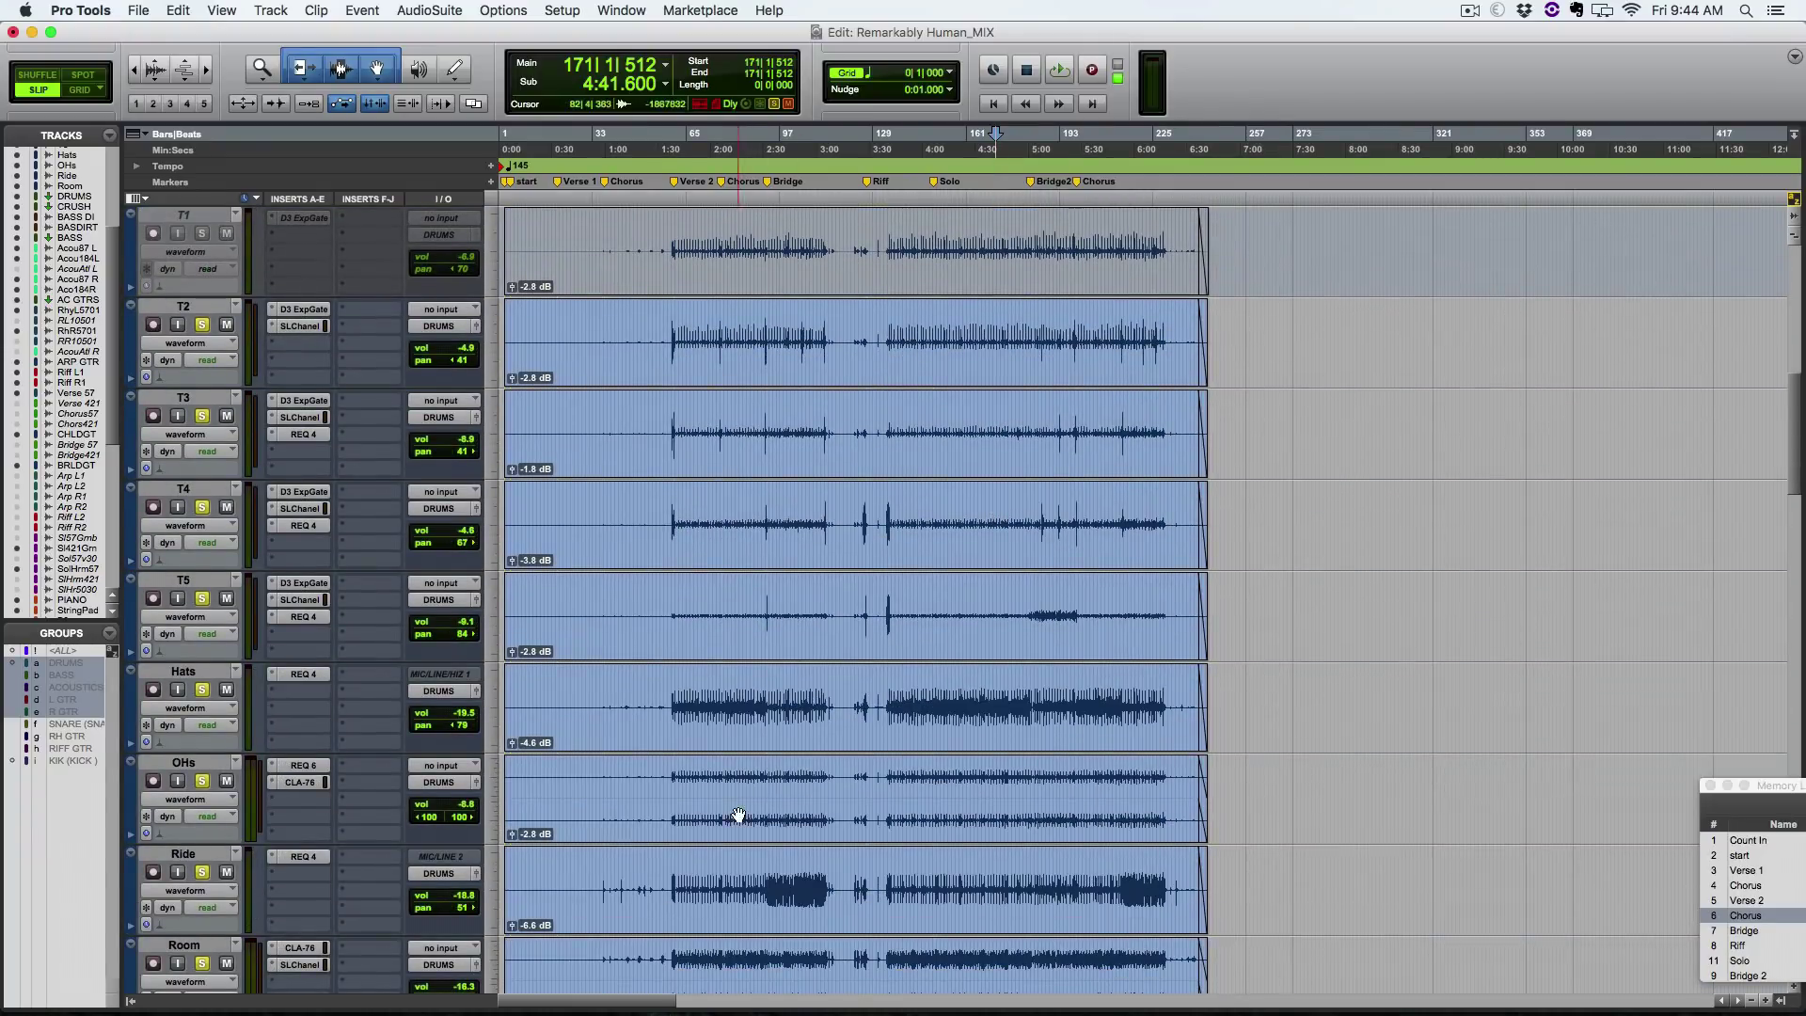
scroll(743, 814, up, 5)
scroll(755, 810, up, 4)
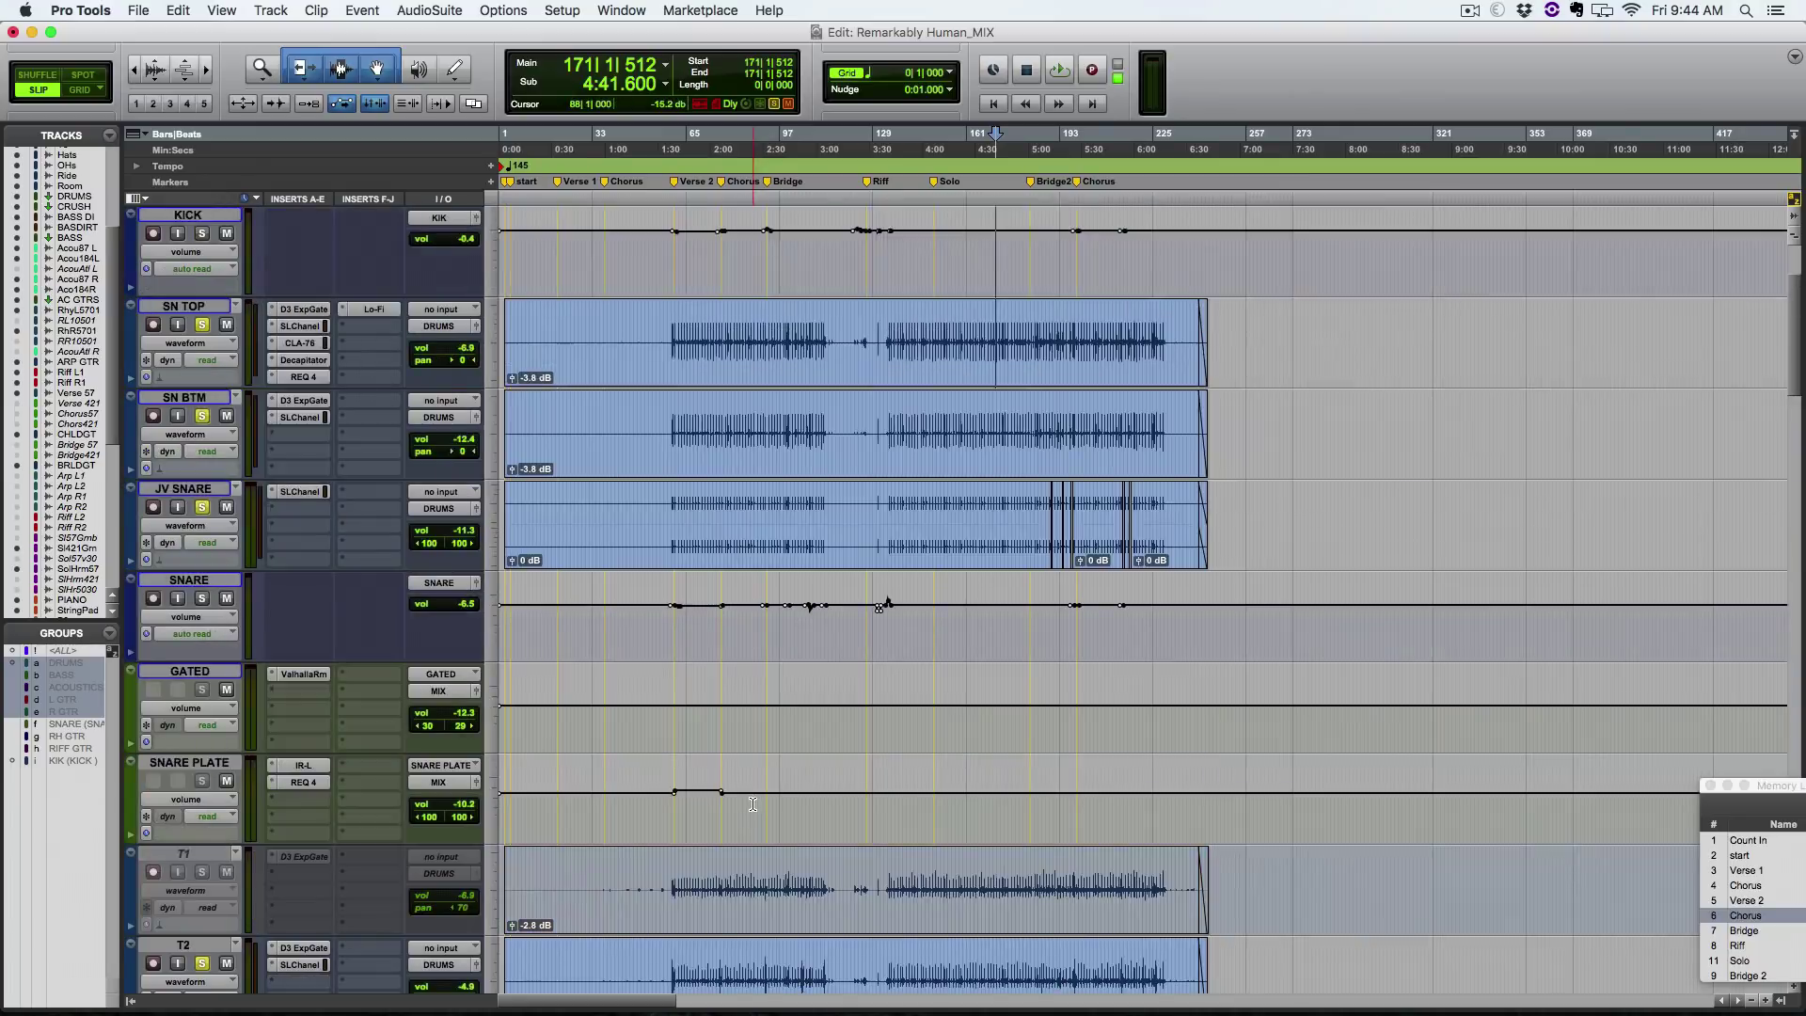
Step: Bypass the SSLChannel, TapeHead and REQ 4 inserts on the KICK track and play from the Verse 2 kick audio
click(685, 251)
key(t)
key(t)
drag(308, 260, 274, 244)
key(space)
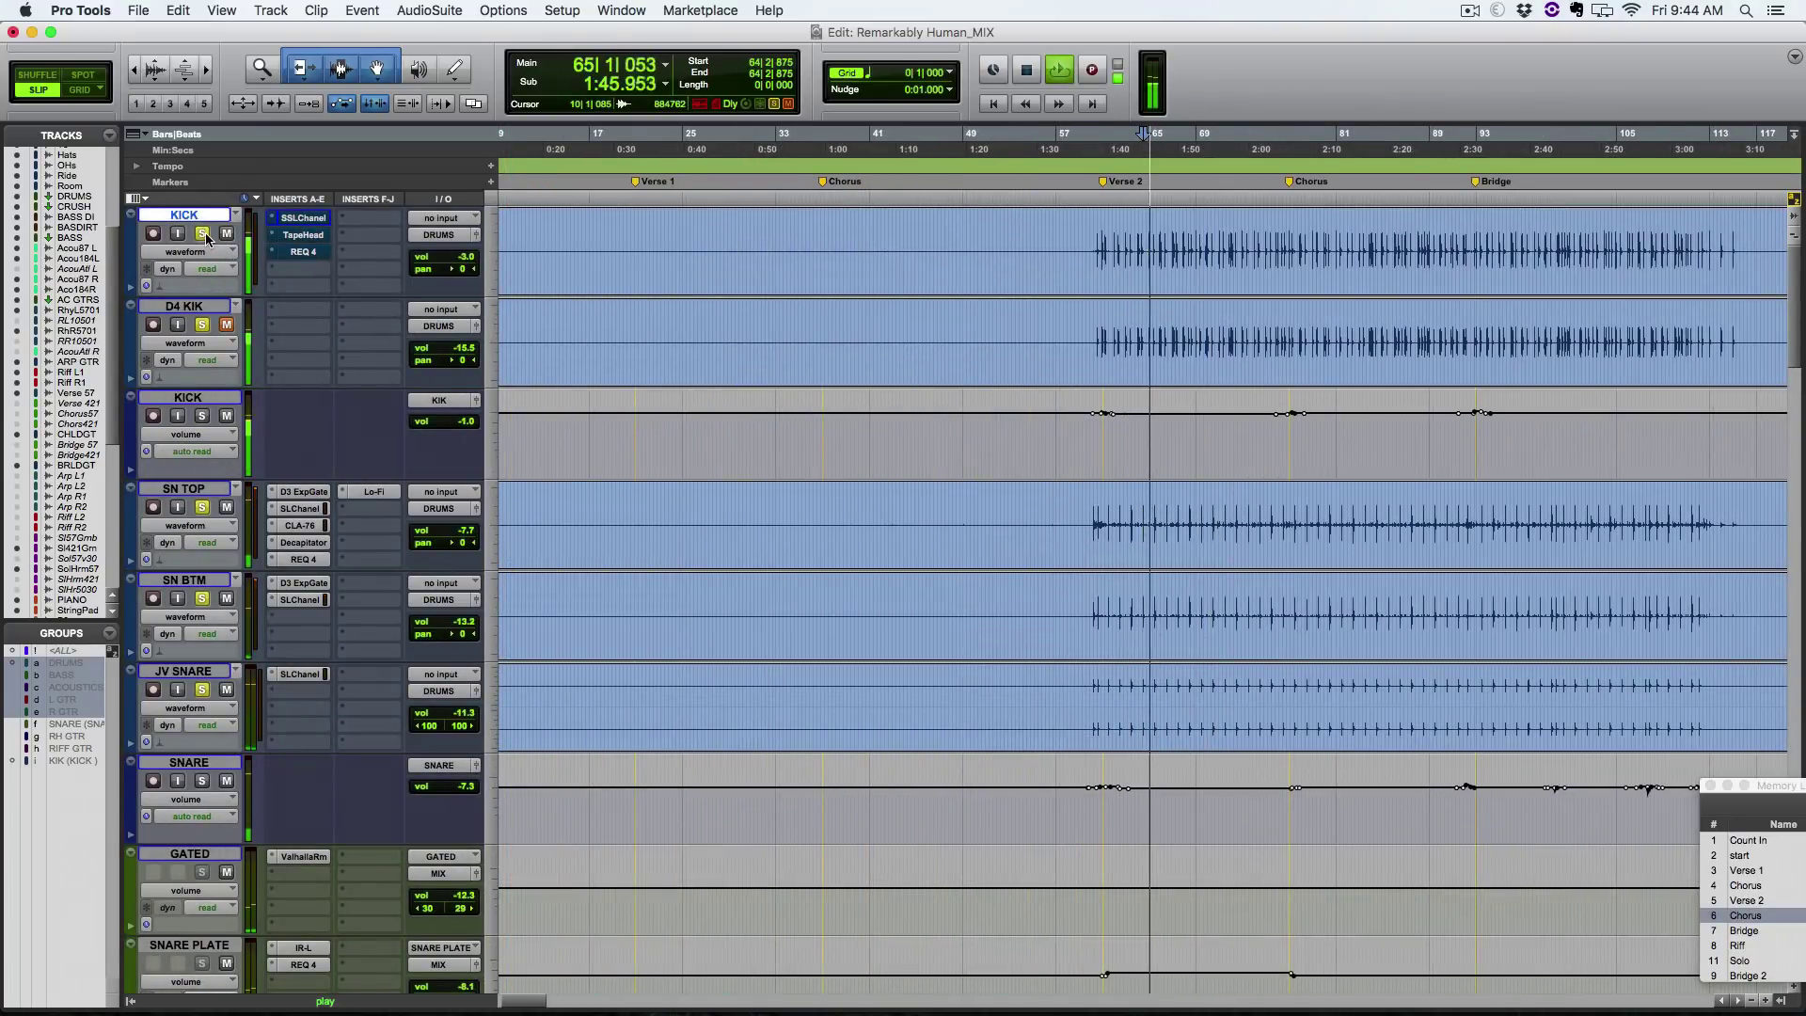
Step: Leave only the KICK track soloed among the drums and open its SSLChannel plugin
click(203, 235)
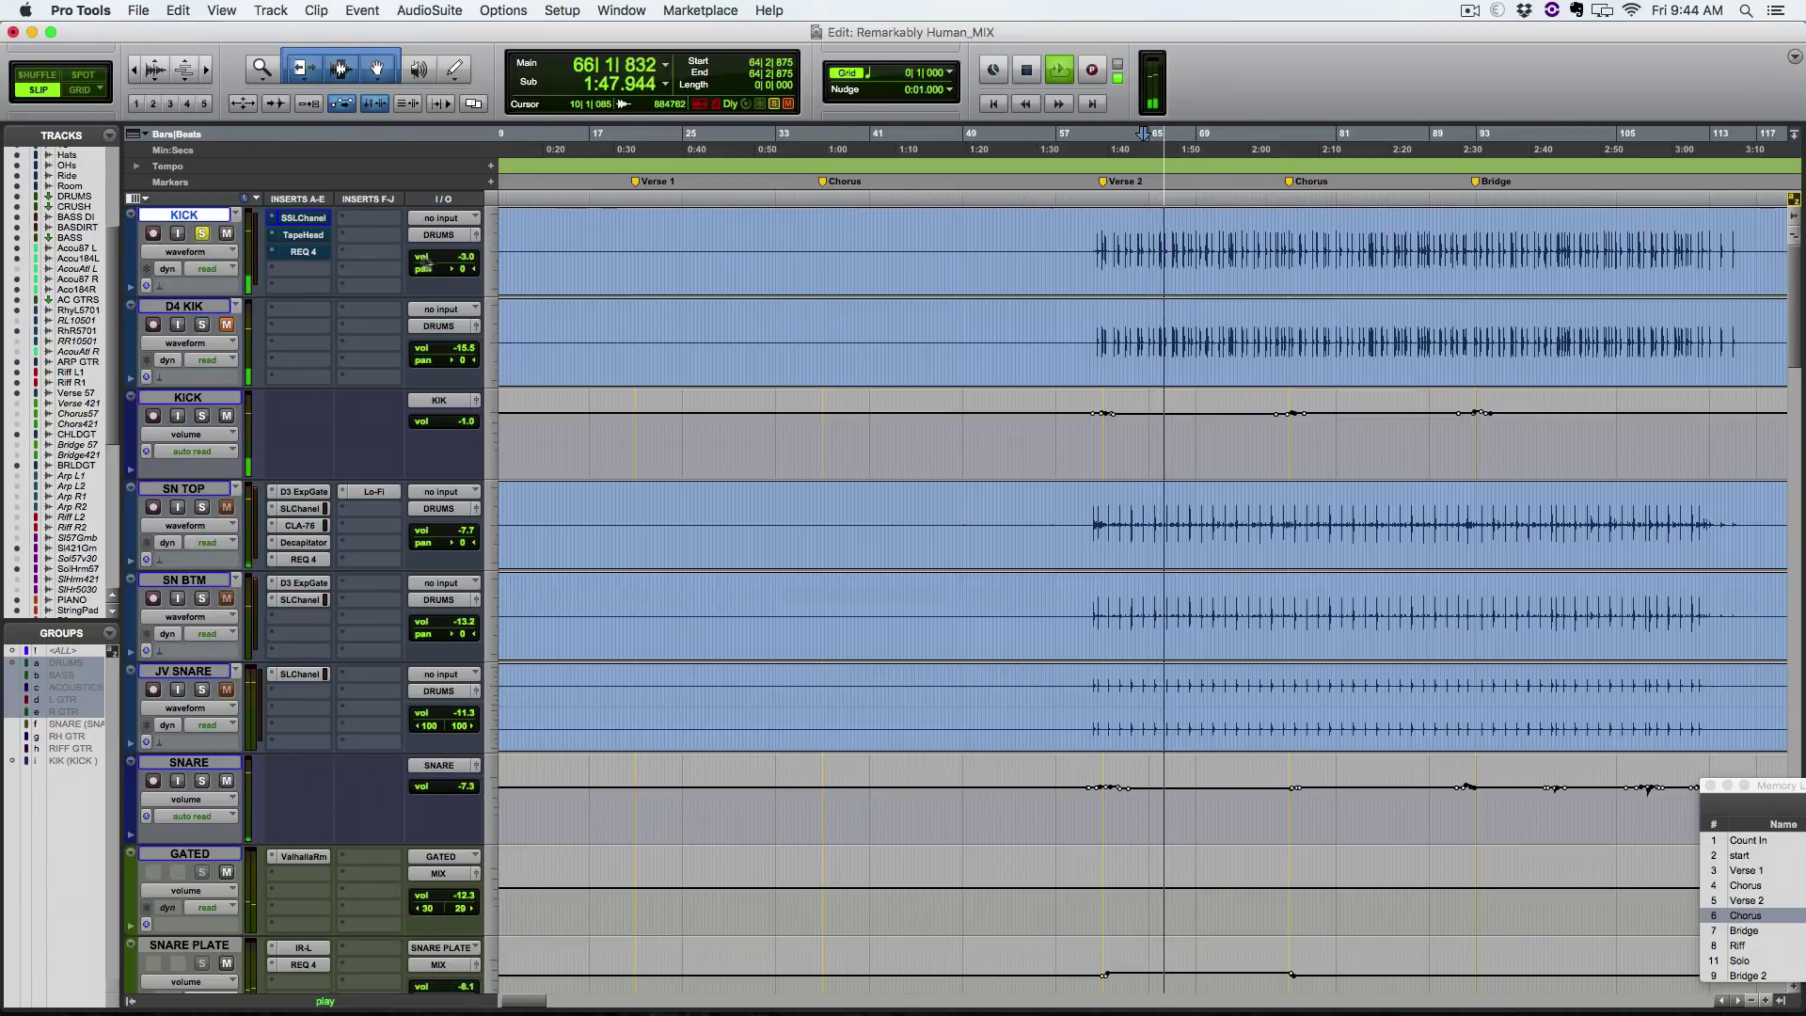
click(317, 222)
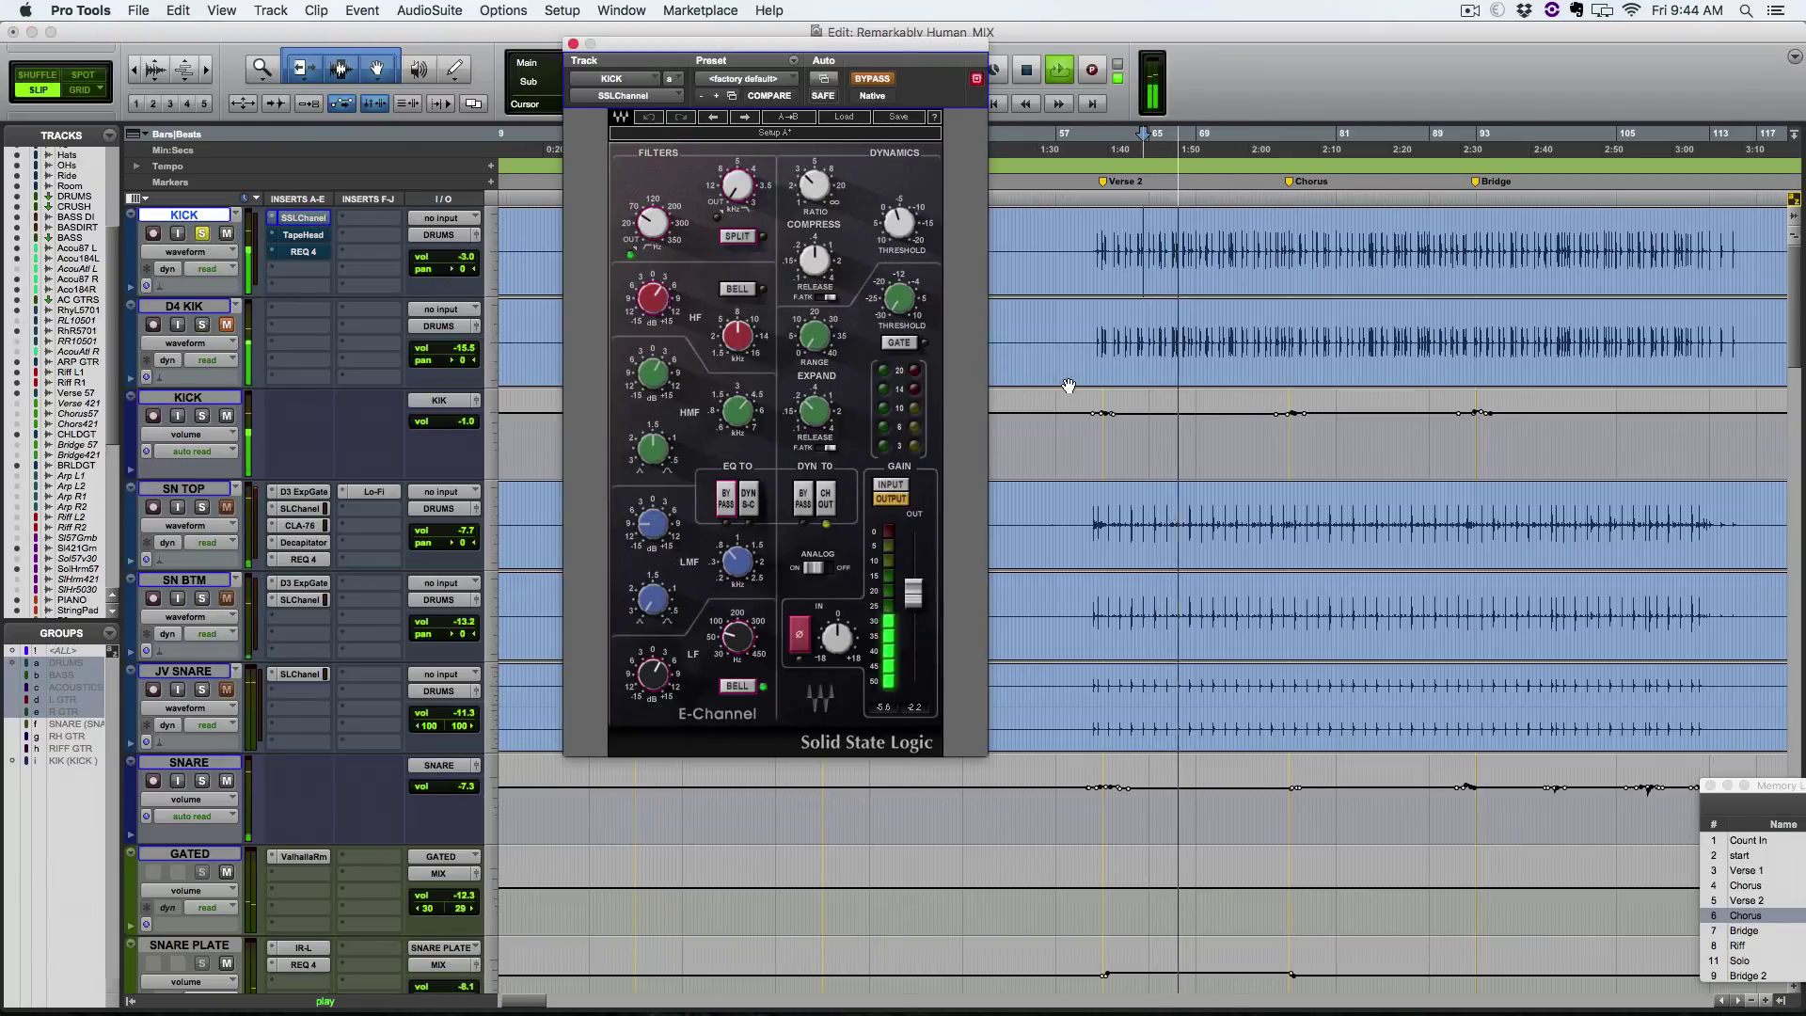
Step: Move the playback position to the Bridge marker and inspect the kick SSLChannel's high-pass filter and LF band settings
click(1475, 181)
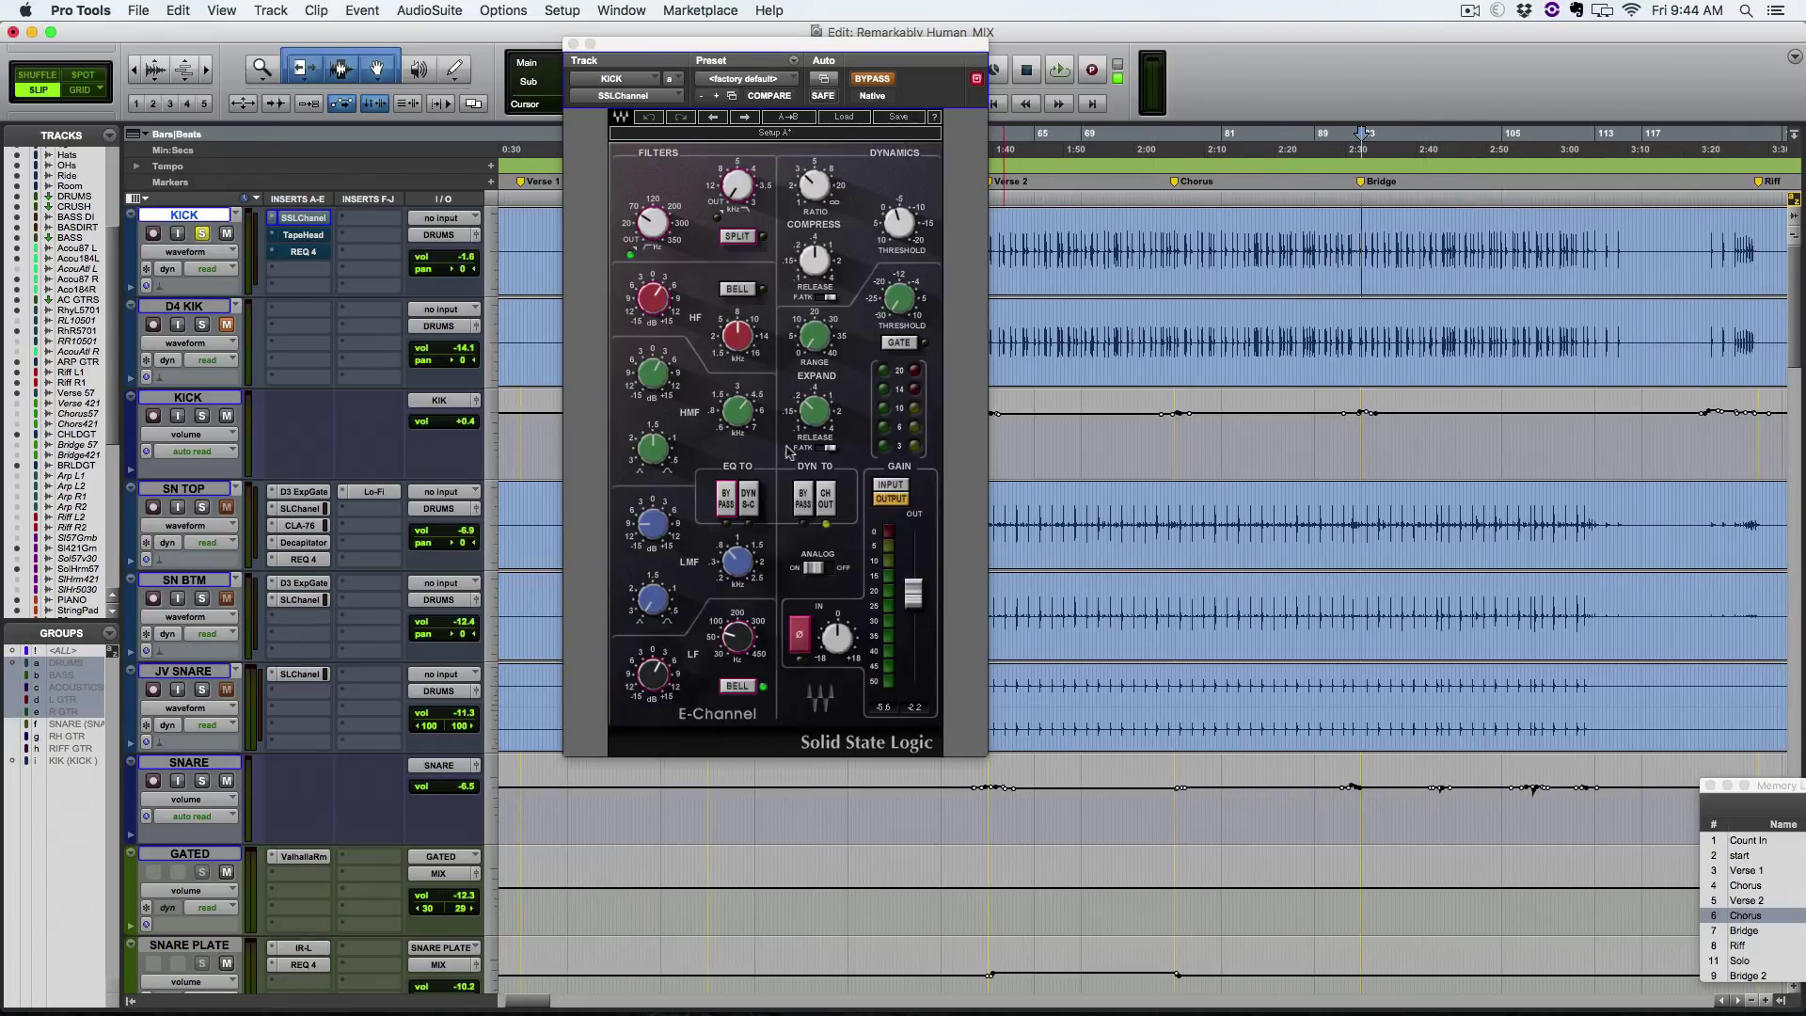
click(655, 226)
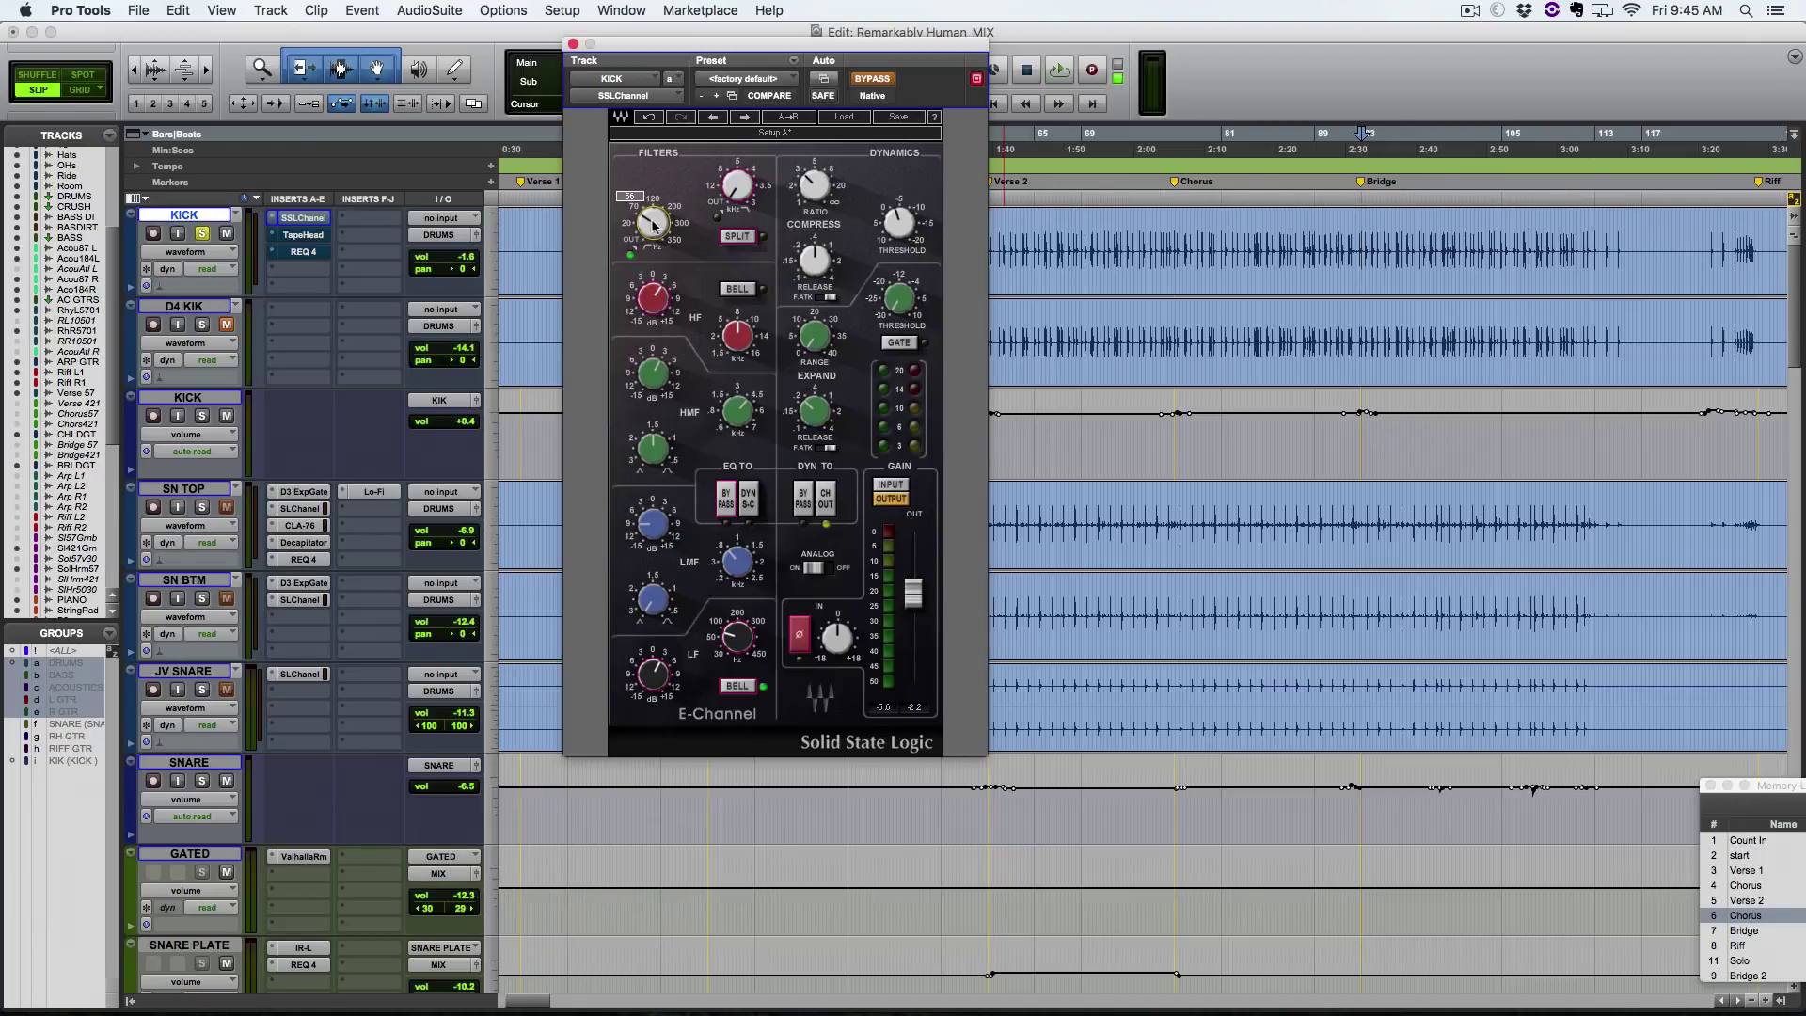
click(654, 684)
click(736, 639)
click(652, 678)
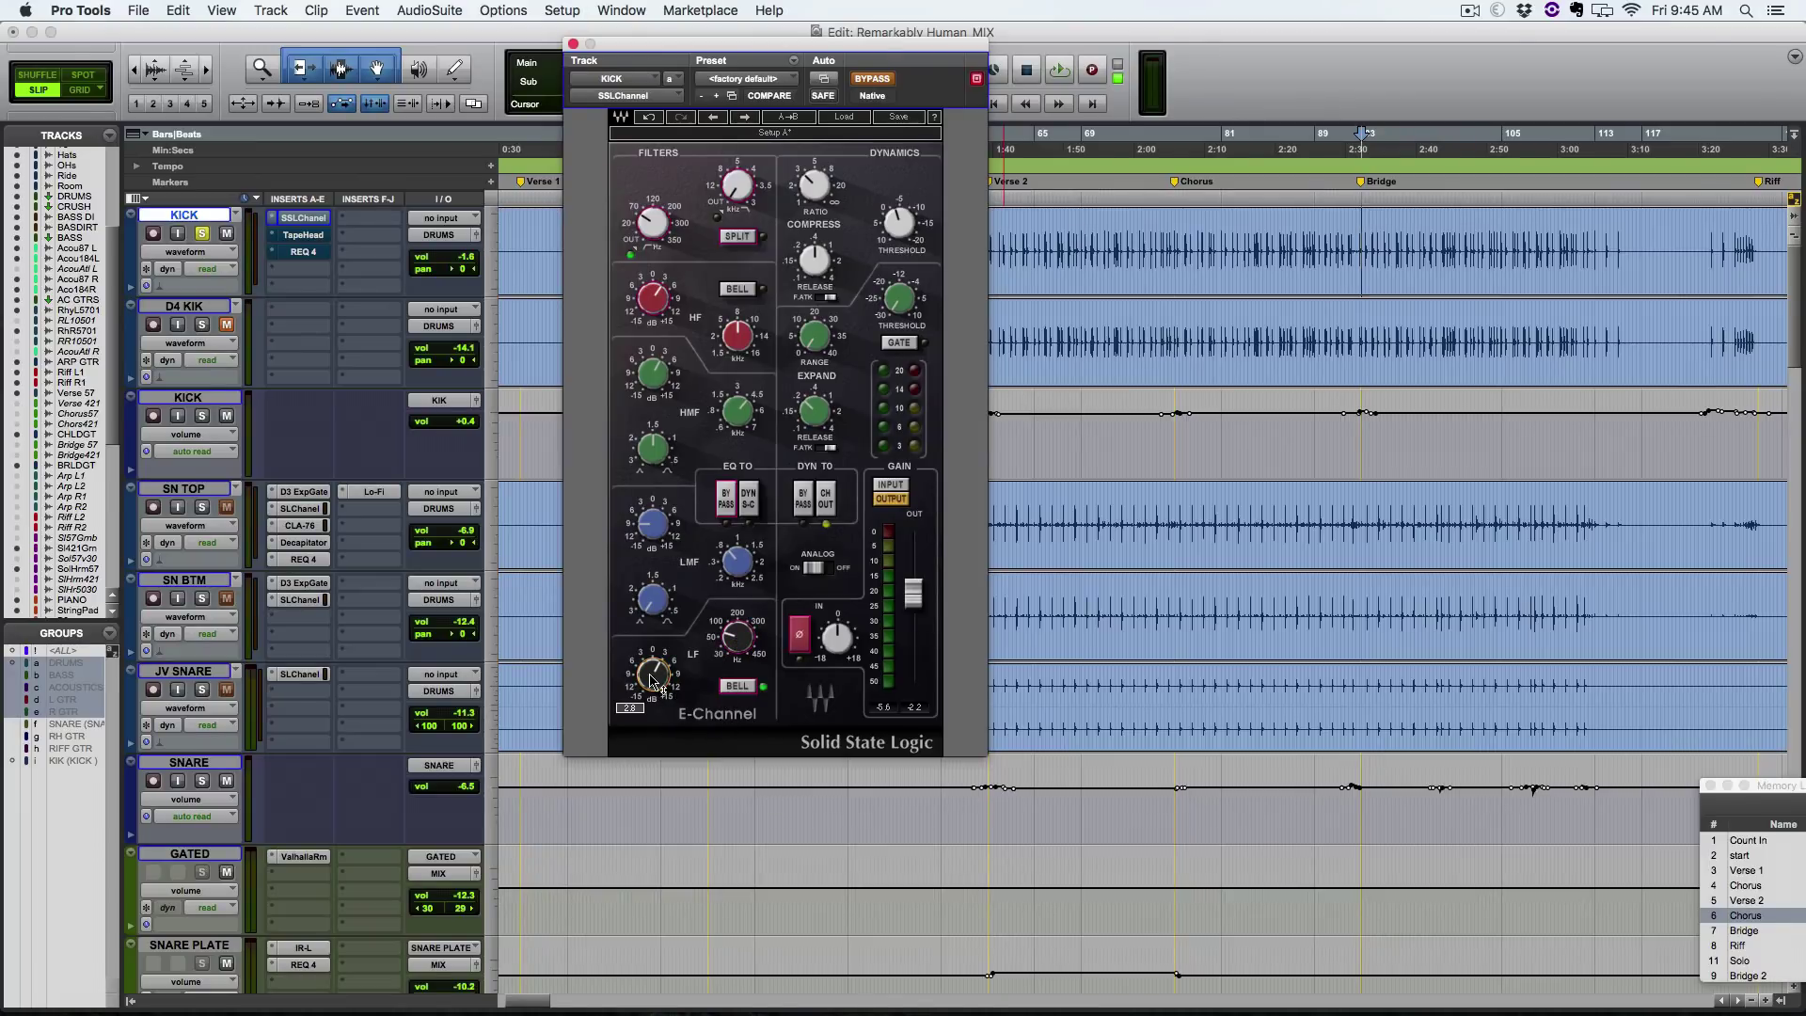
Step: Inspect the gain, frequency and Q of the LMF band in the kick's SSLChannel
click(739, 573)
click(656, 528)
click(654, 602)
click(651, 527)
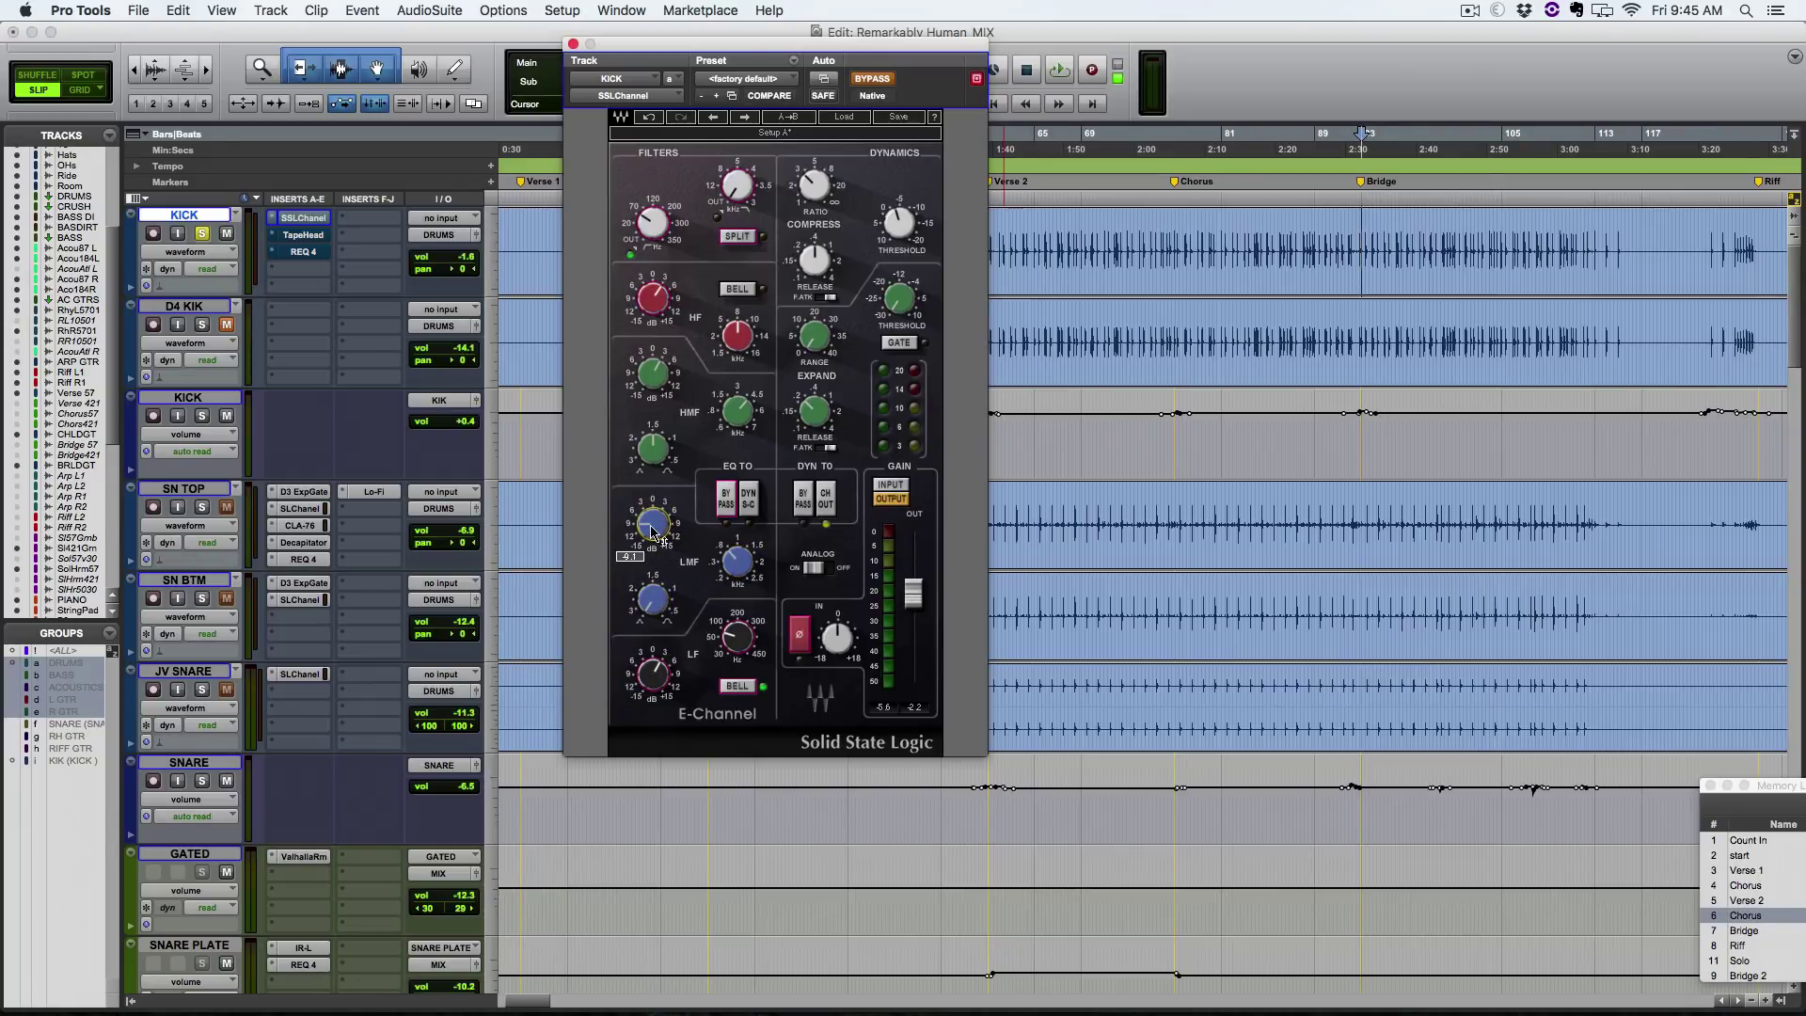
Step: Inspect the HMF and HF band settings and the compressor ratio in the kick's SSLChannel
click(656, 374)
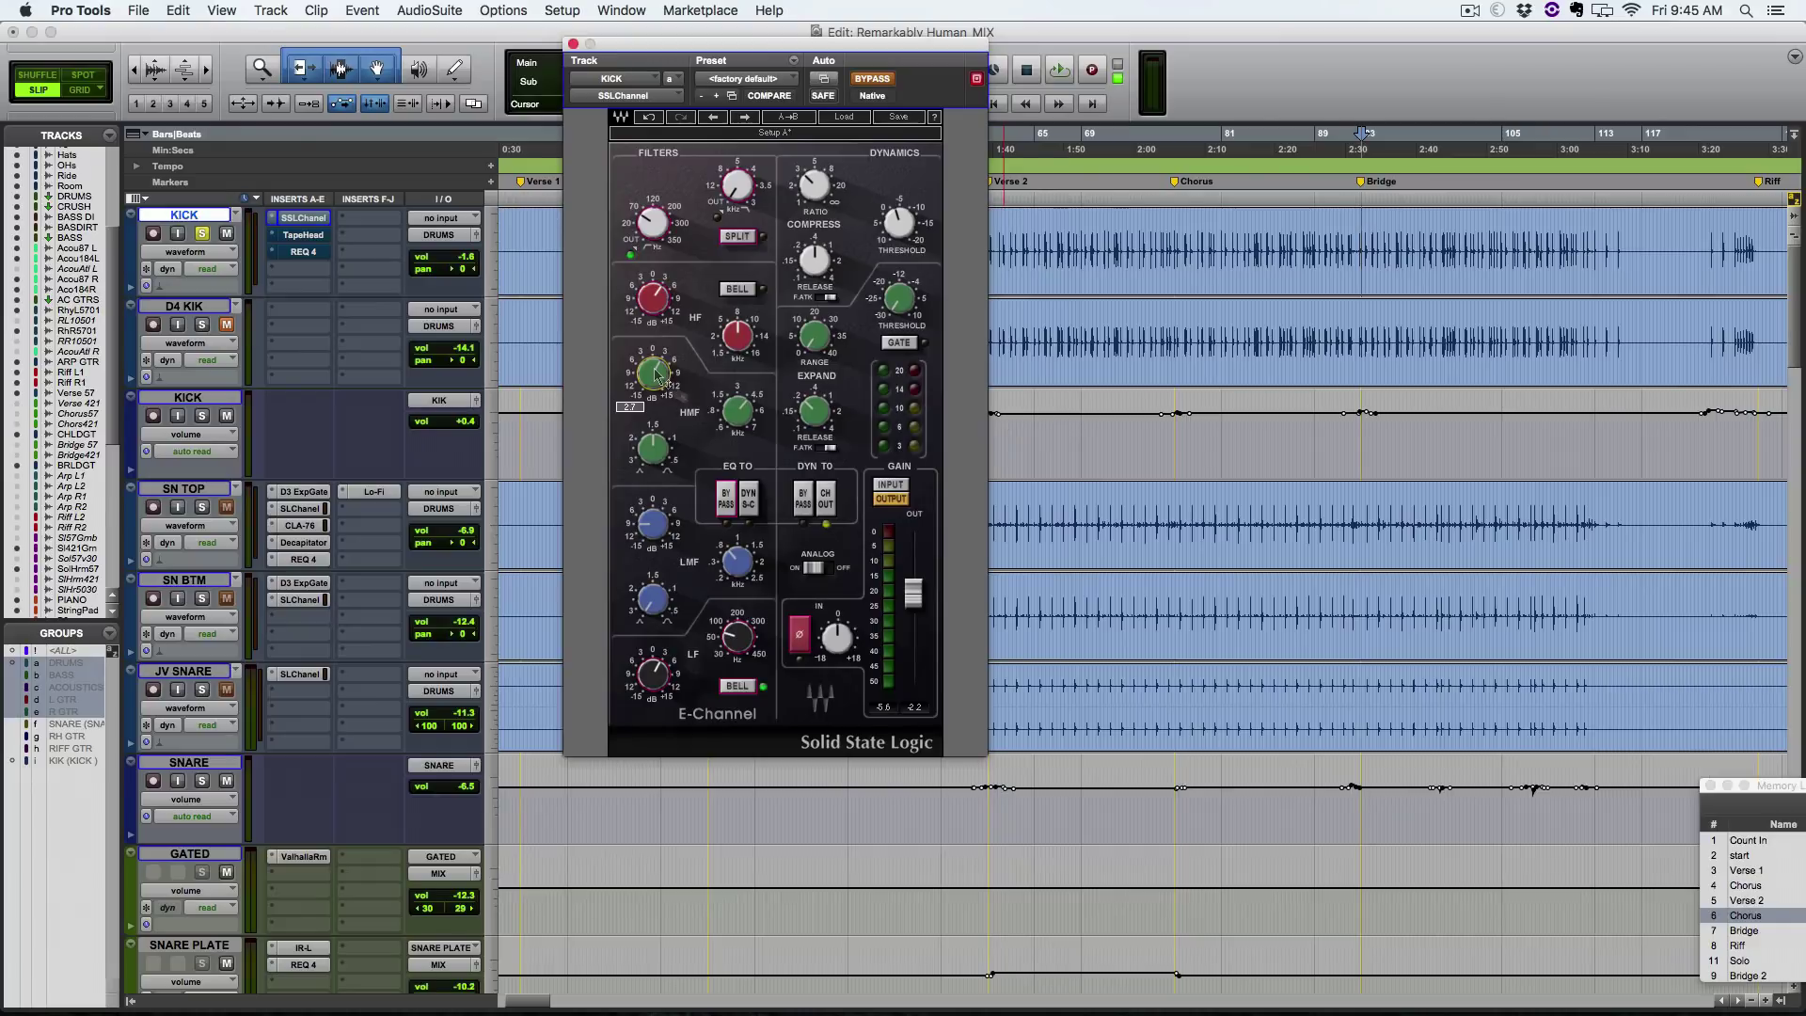
click(738, 411)
click(656, 378)
click(731, 347)
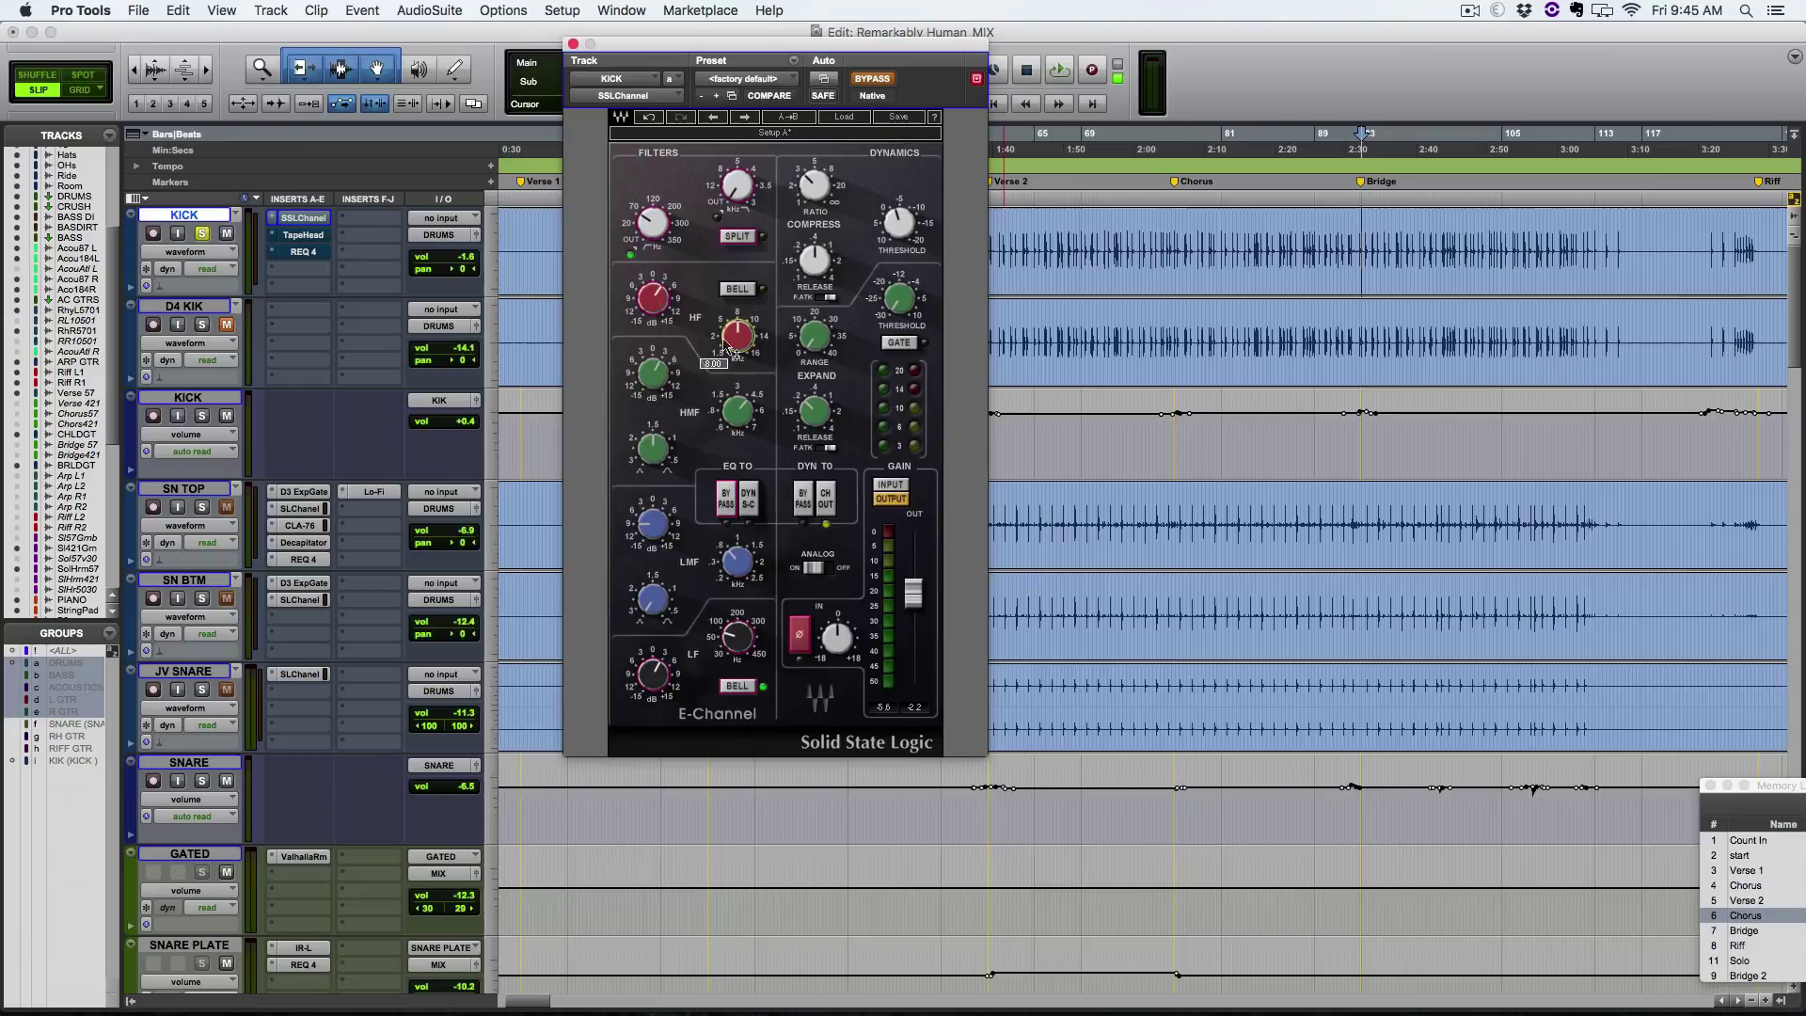
click(655, 300)
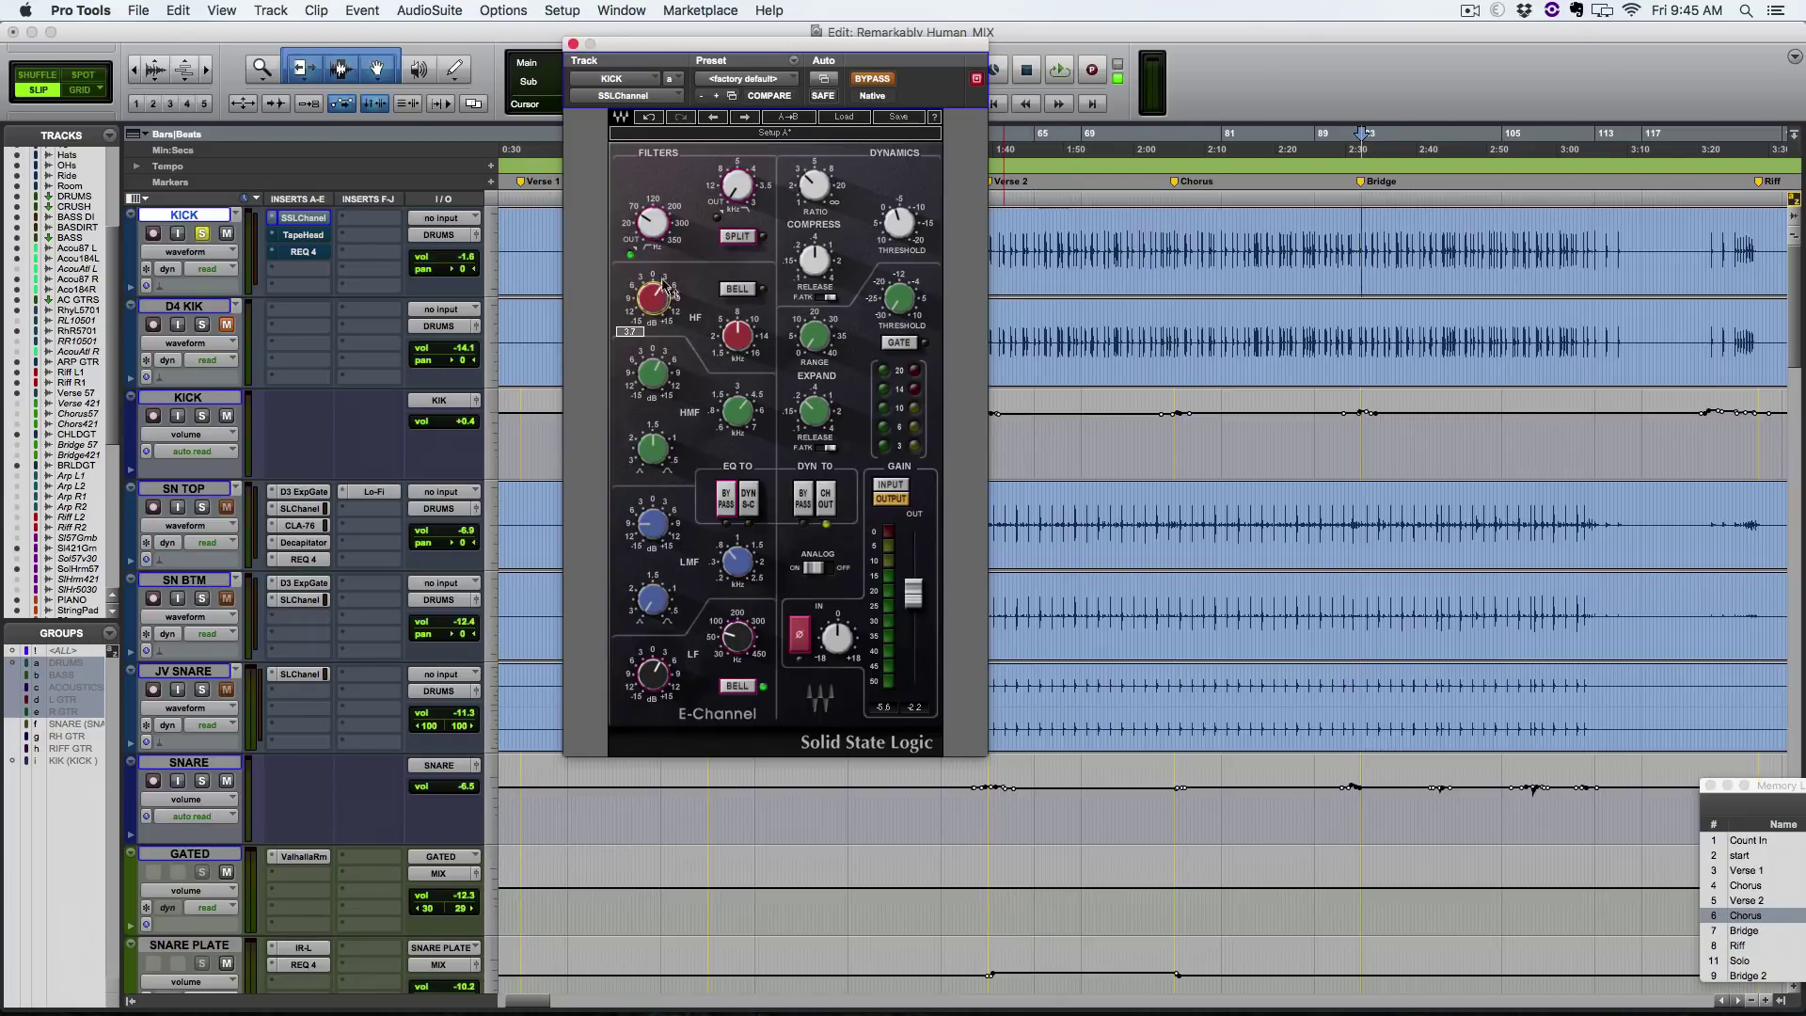
click(813, 189)
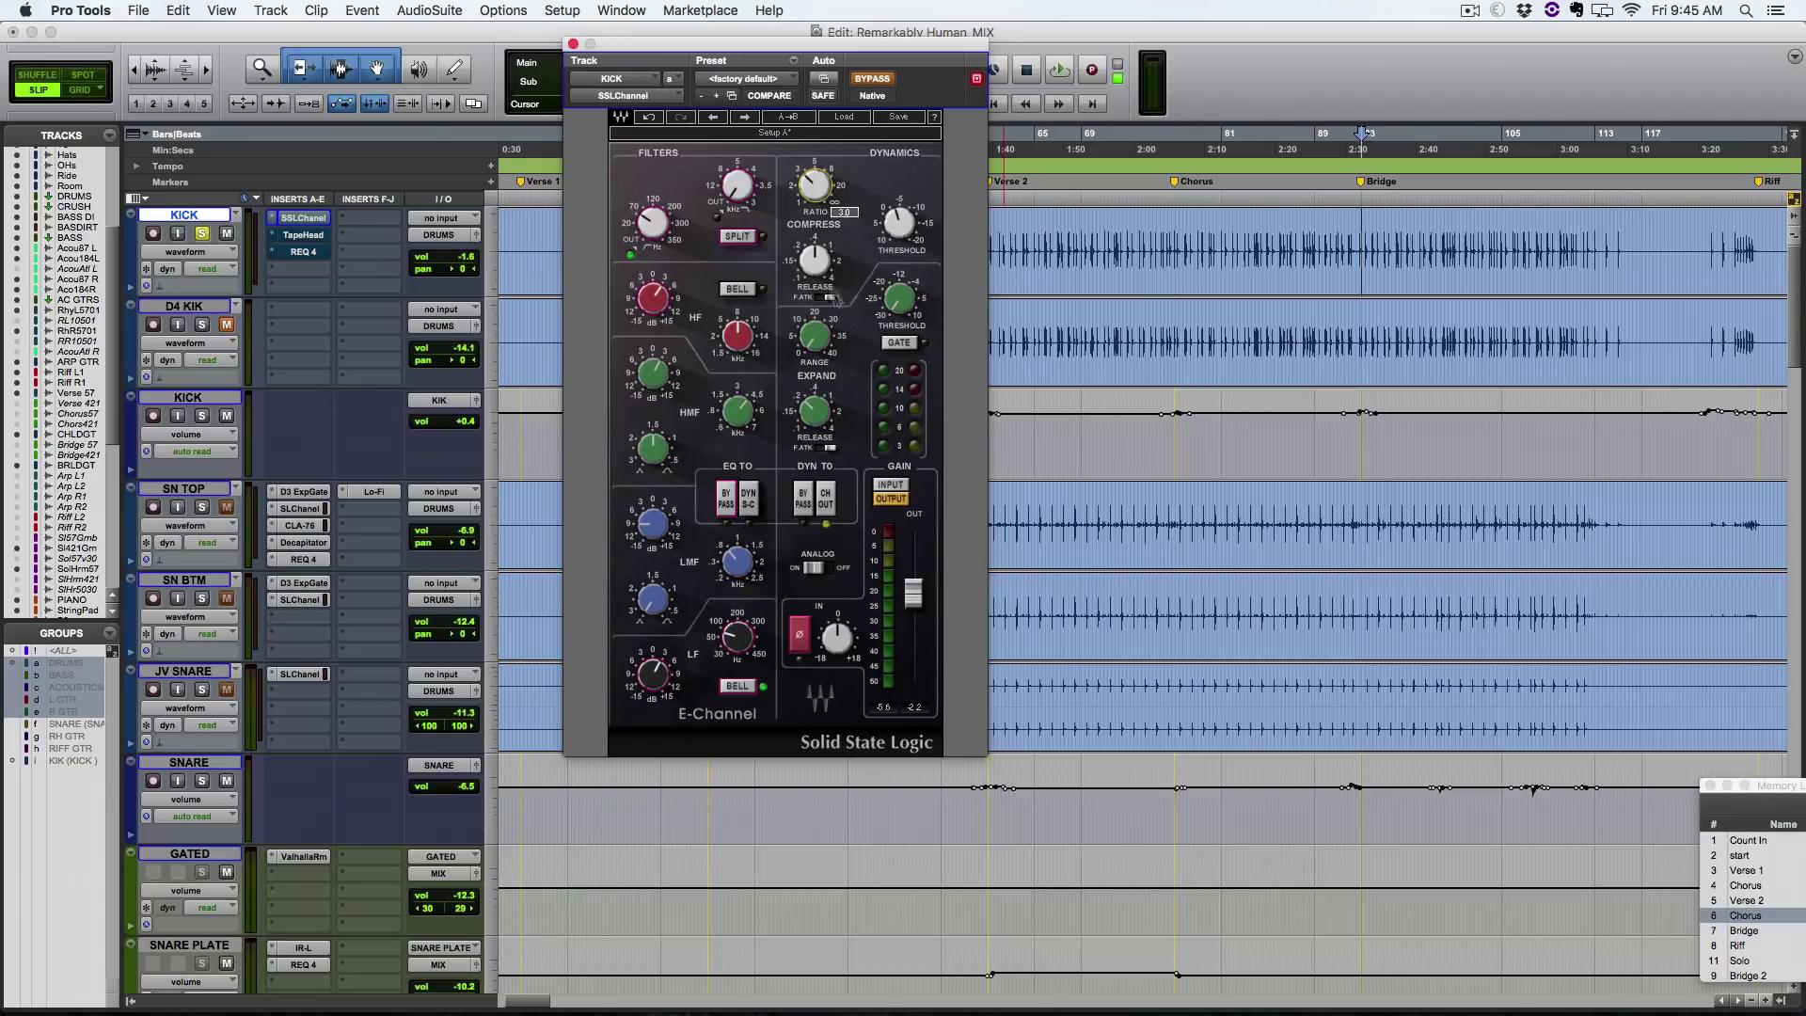
Step: Play the soloed kick from the Bridge, toggling the SSLChannel's bypass to compare, and leave the plugin active
key(space)
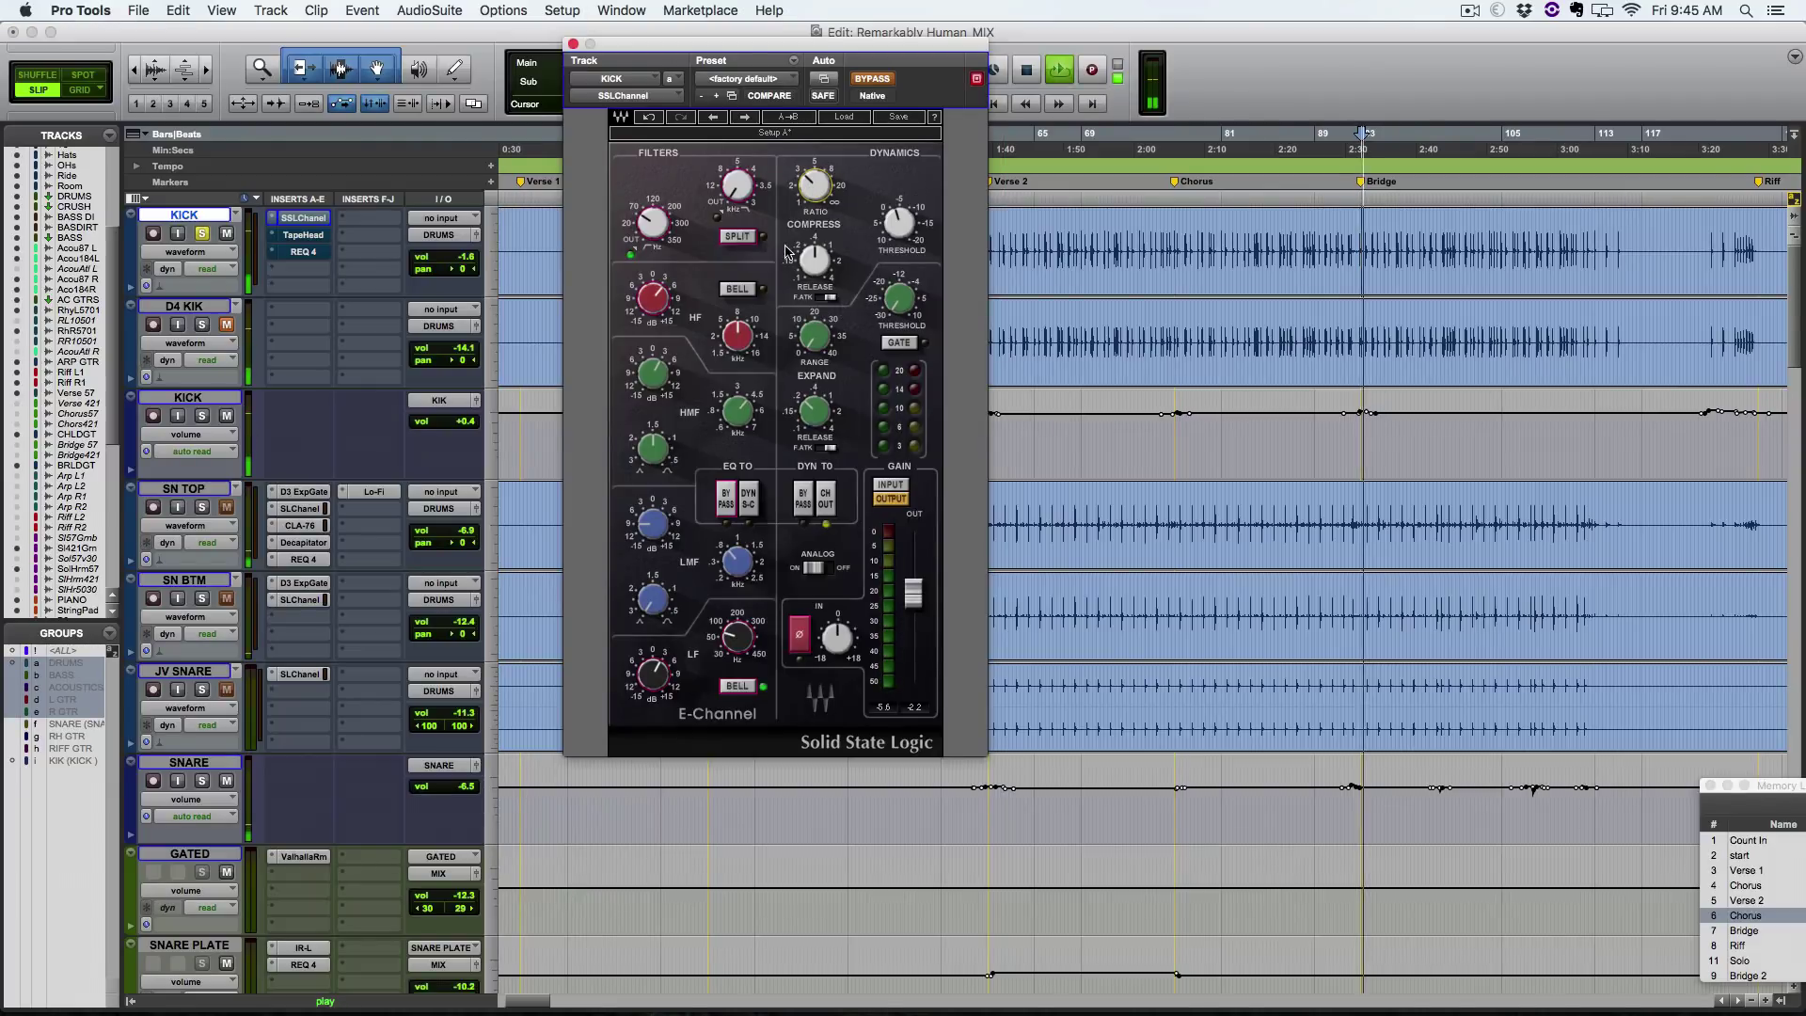
click(872, 80)
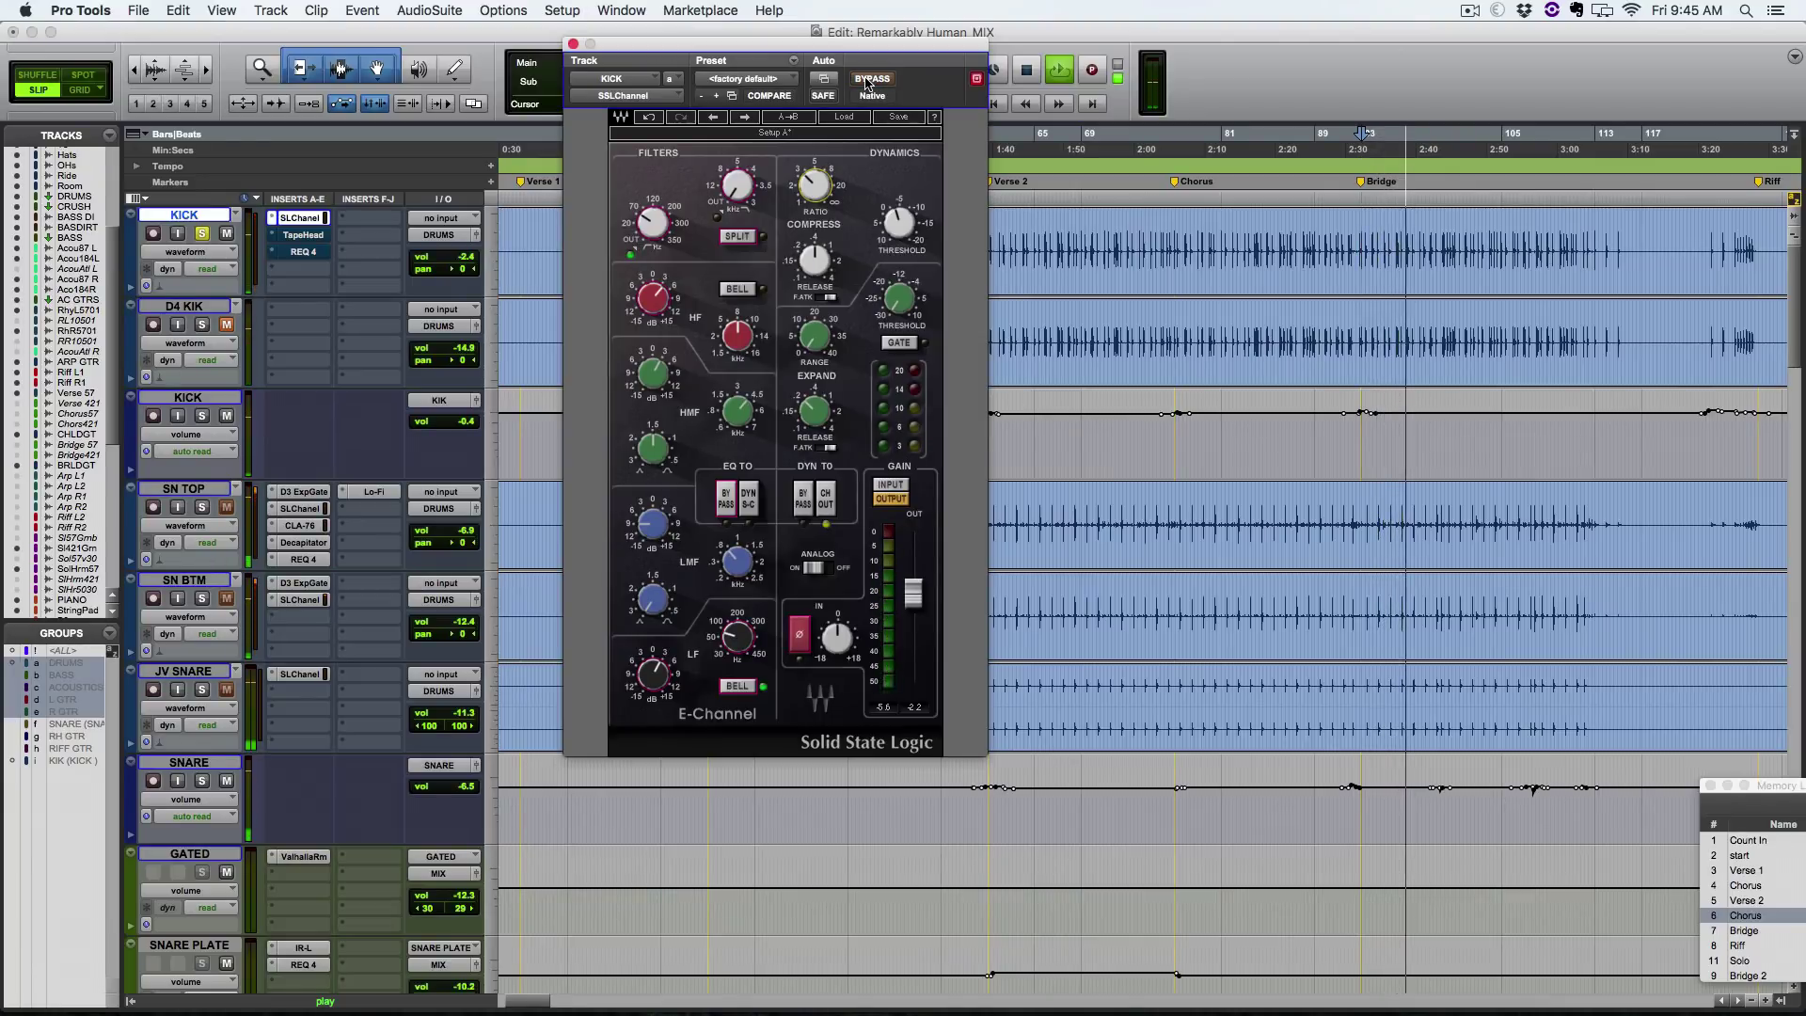
click(867, 80)
click(867, 80)
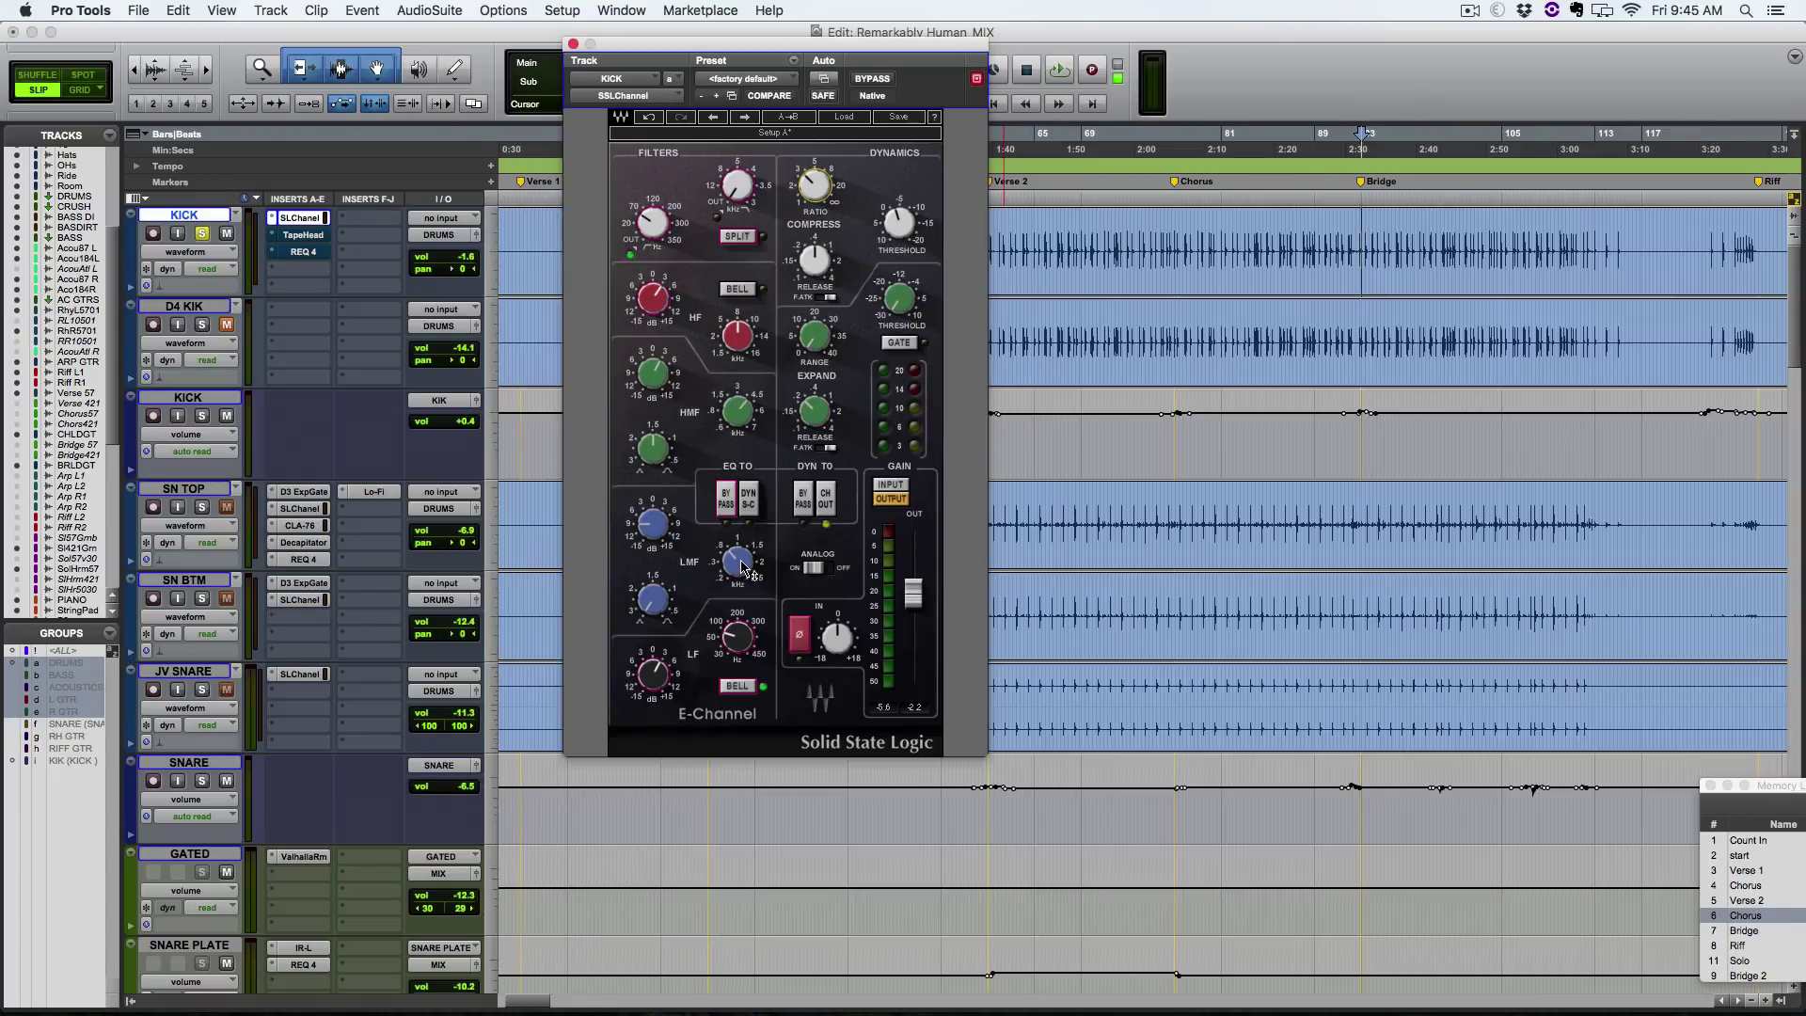
Step: Play the soloed kick from the Solo section and compare it with the SSLChannel bypassed and active
key(r)
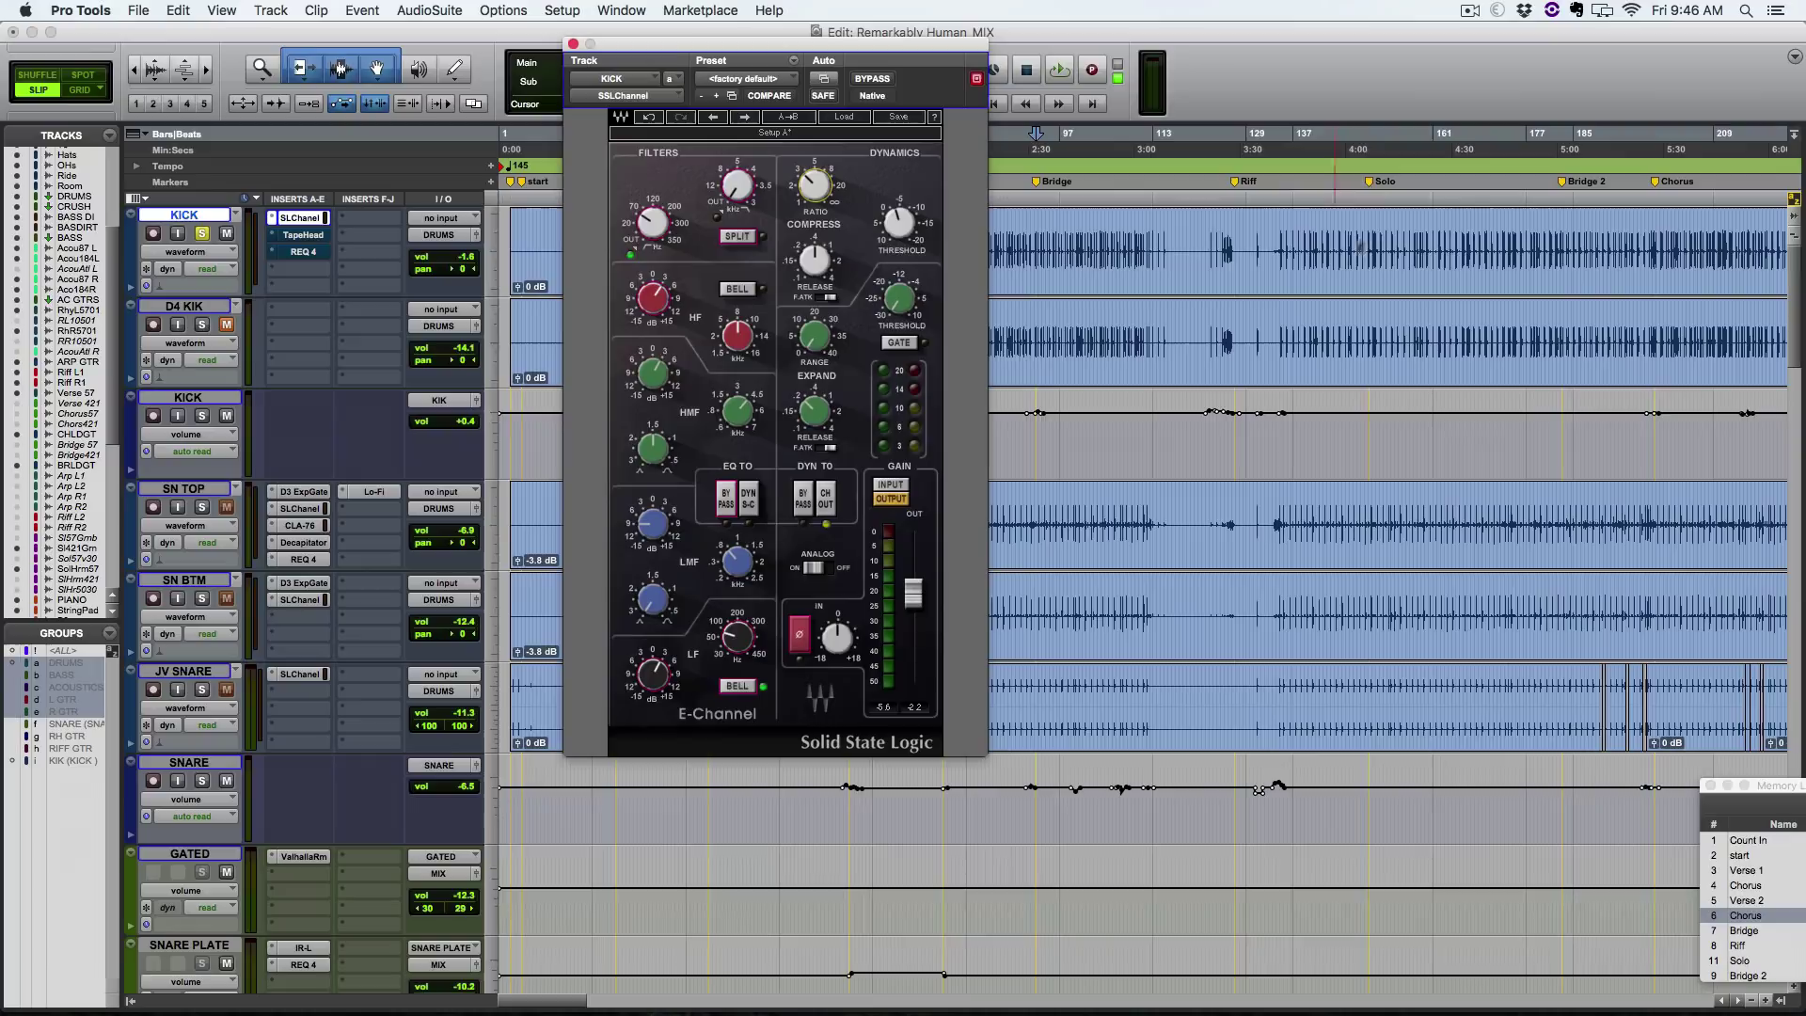
click(1390, 224)
key(space)
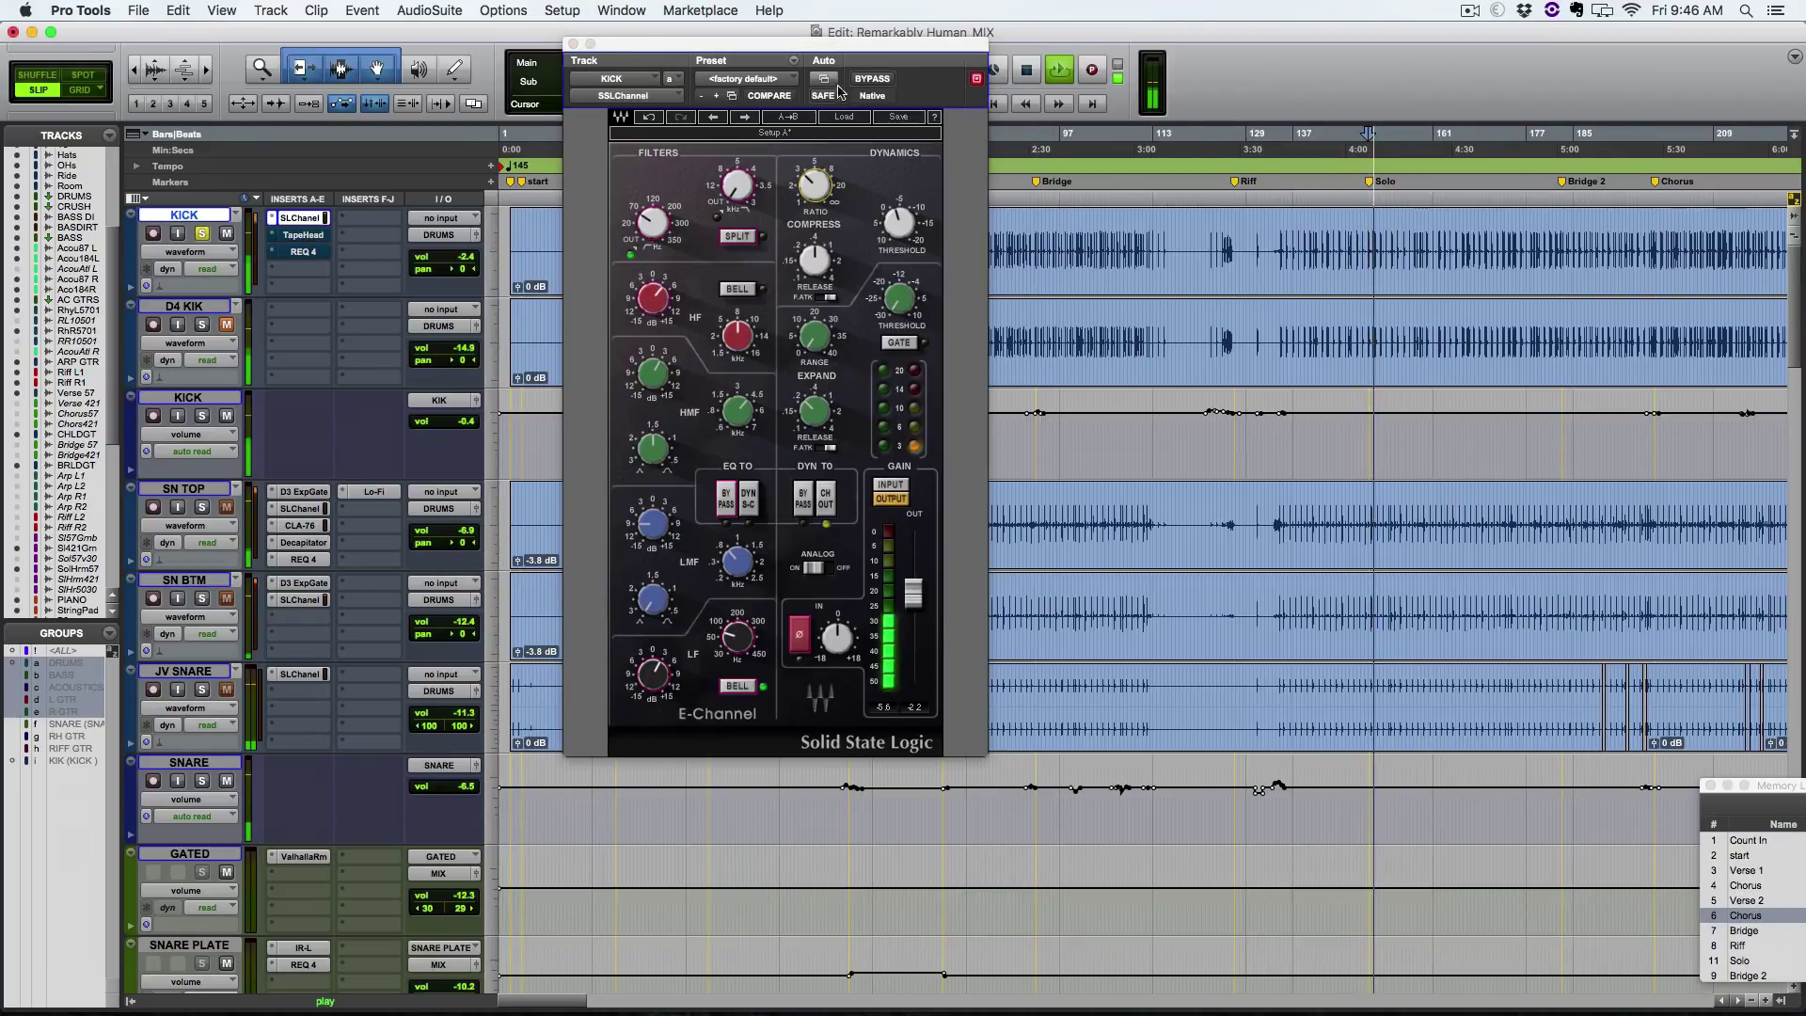
click(873, 80)
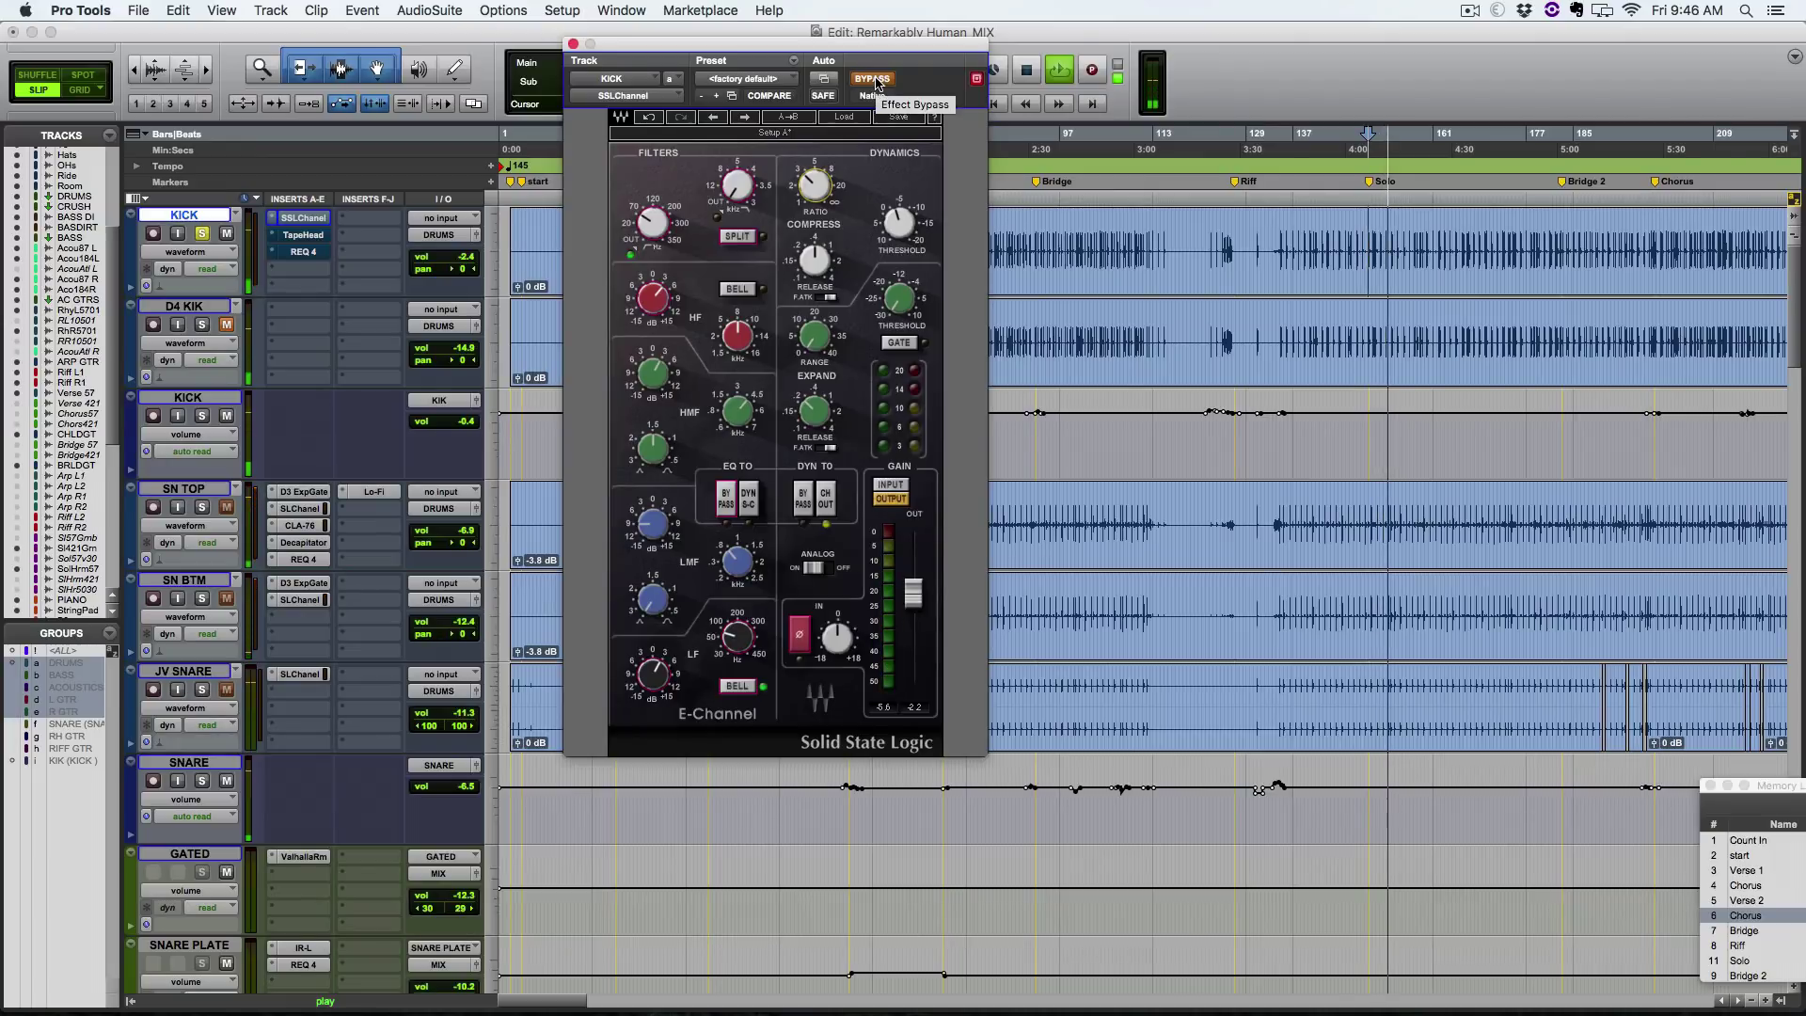
click(874, 80)
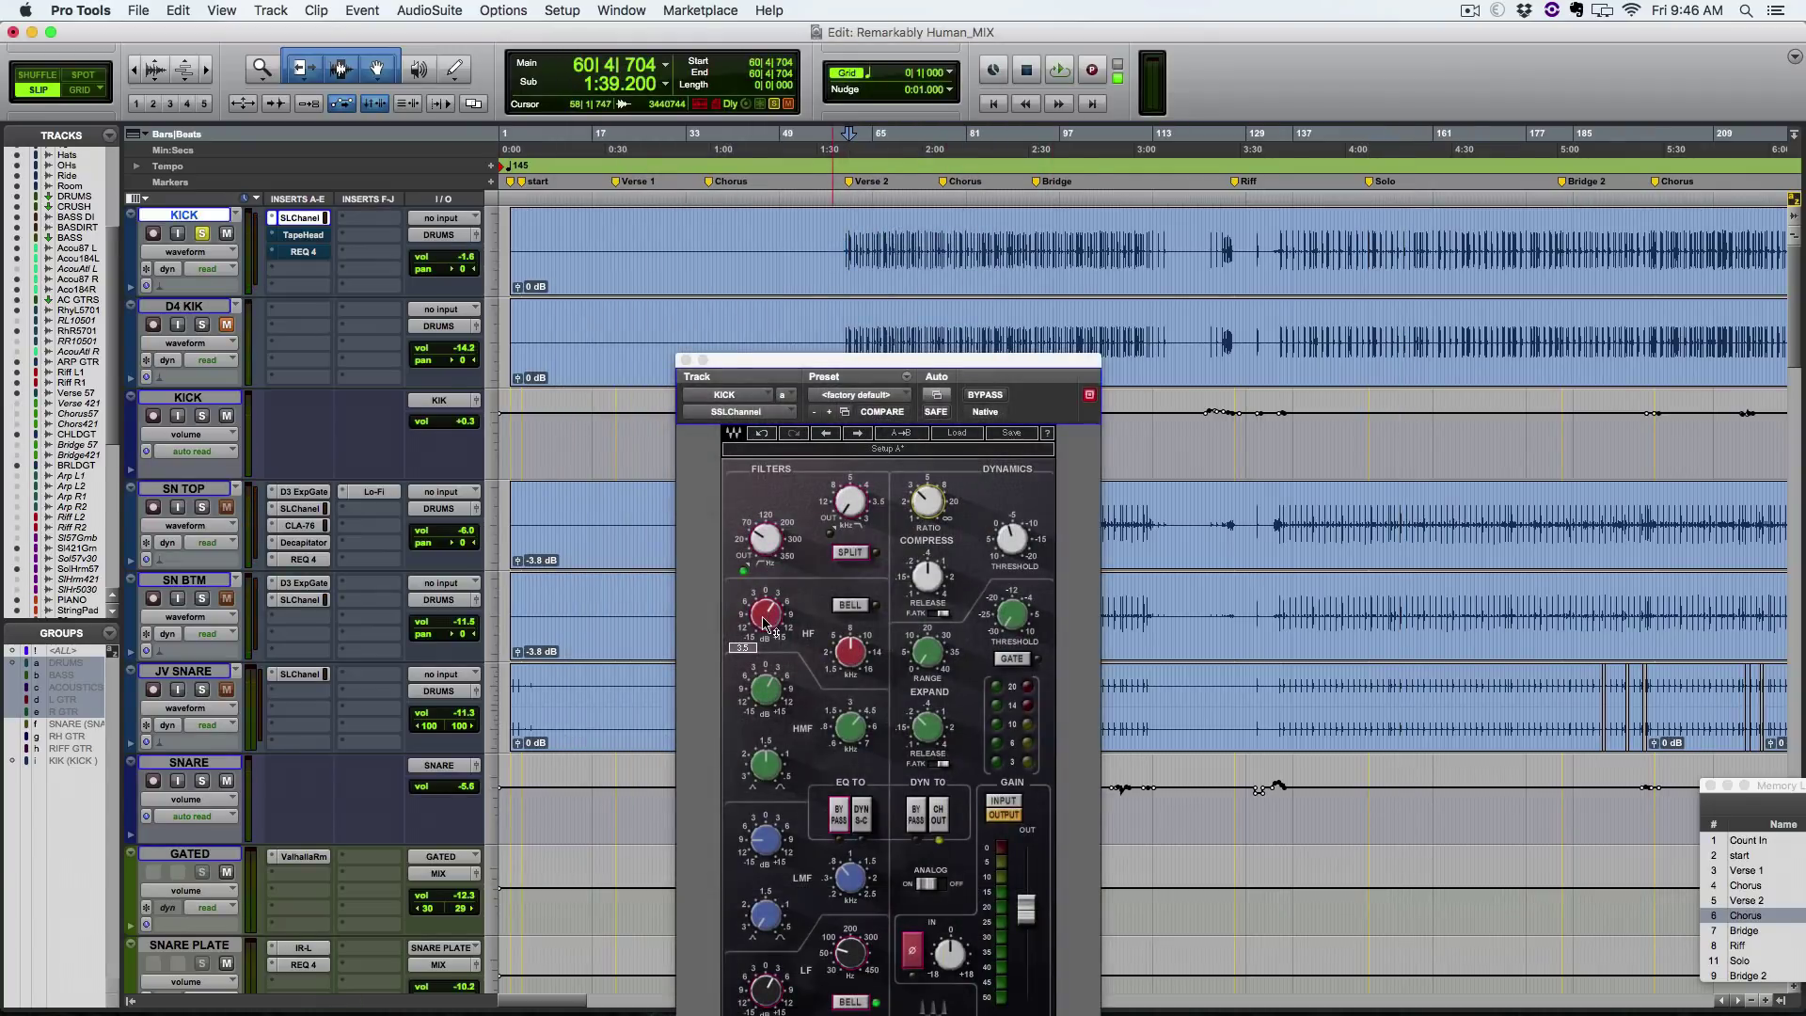
Step: Show the SSLChannel's HF Gain automation on the KICK track and inspect it around the start of Verse 2
ctrl+super+click(765, 620)
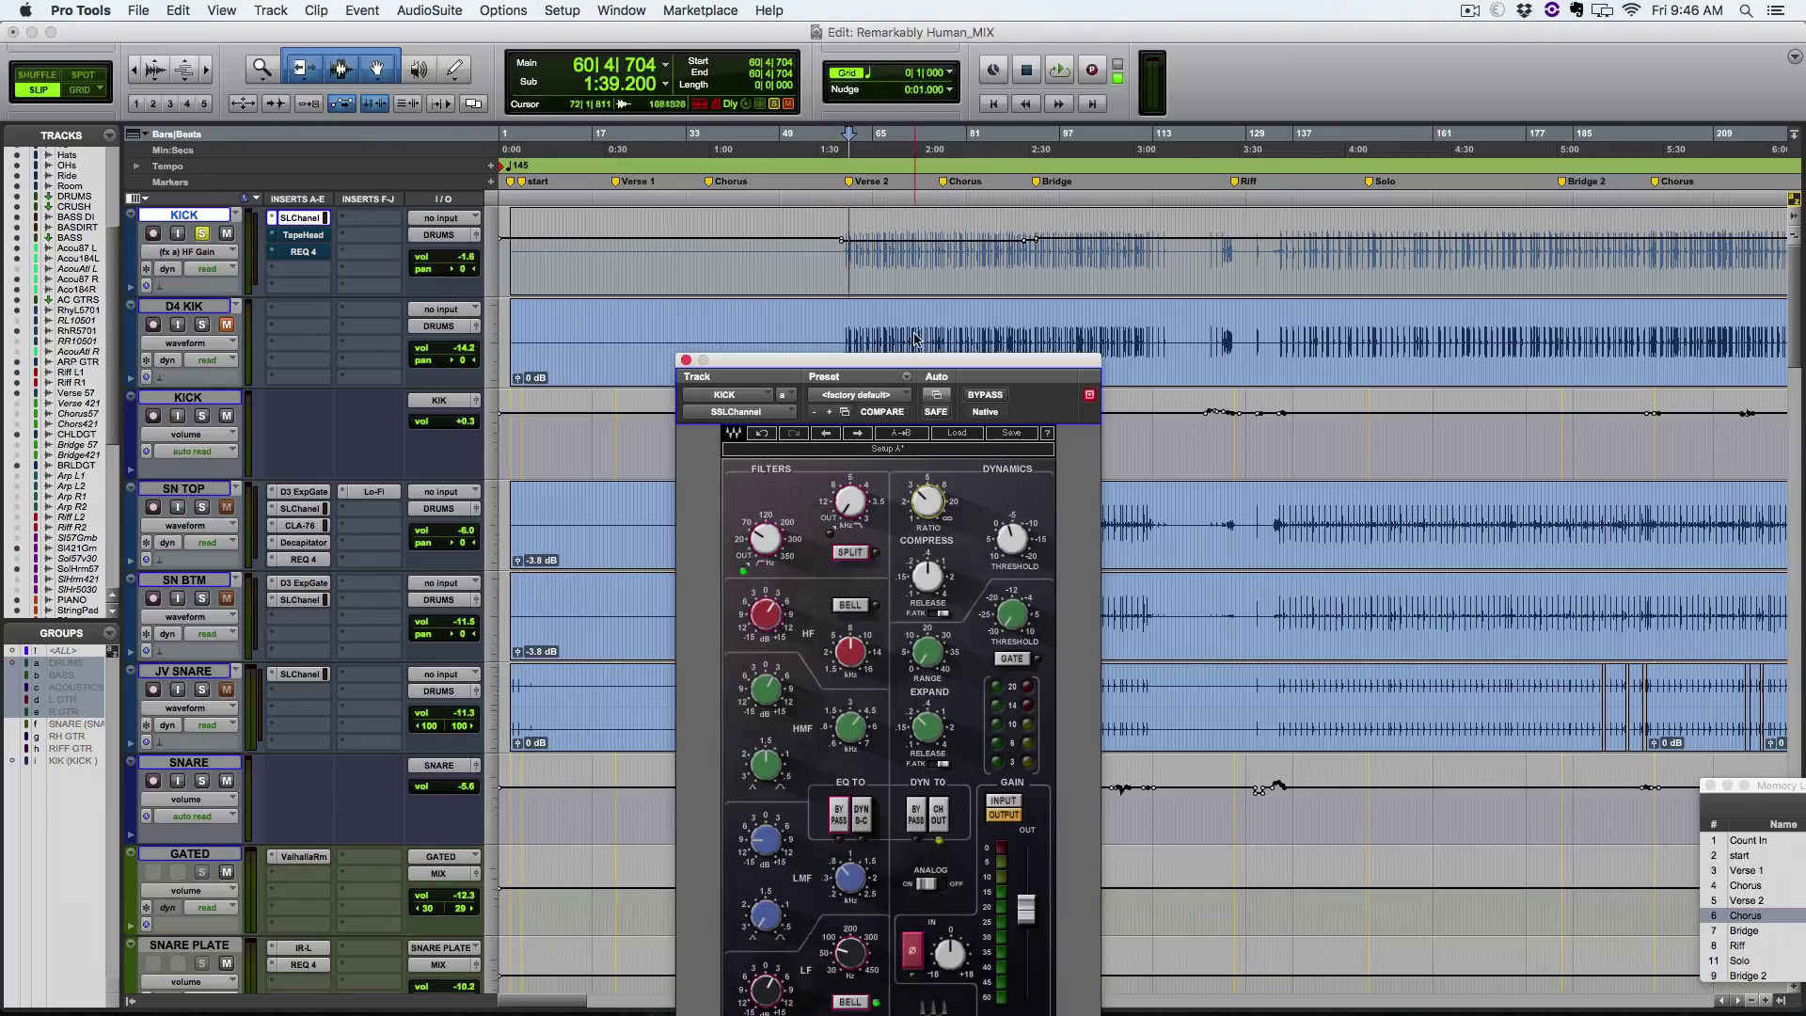
click(871, 262)
key(super+bracketright)
key(super+bracketright)
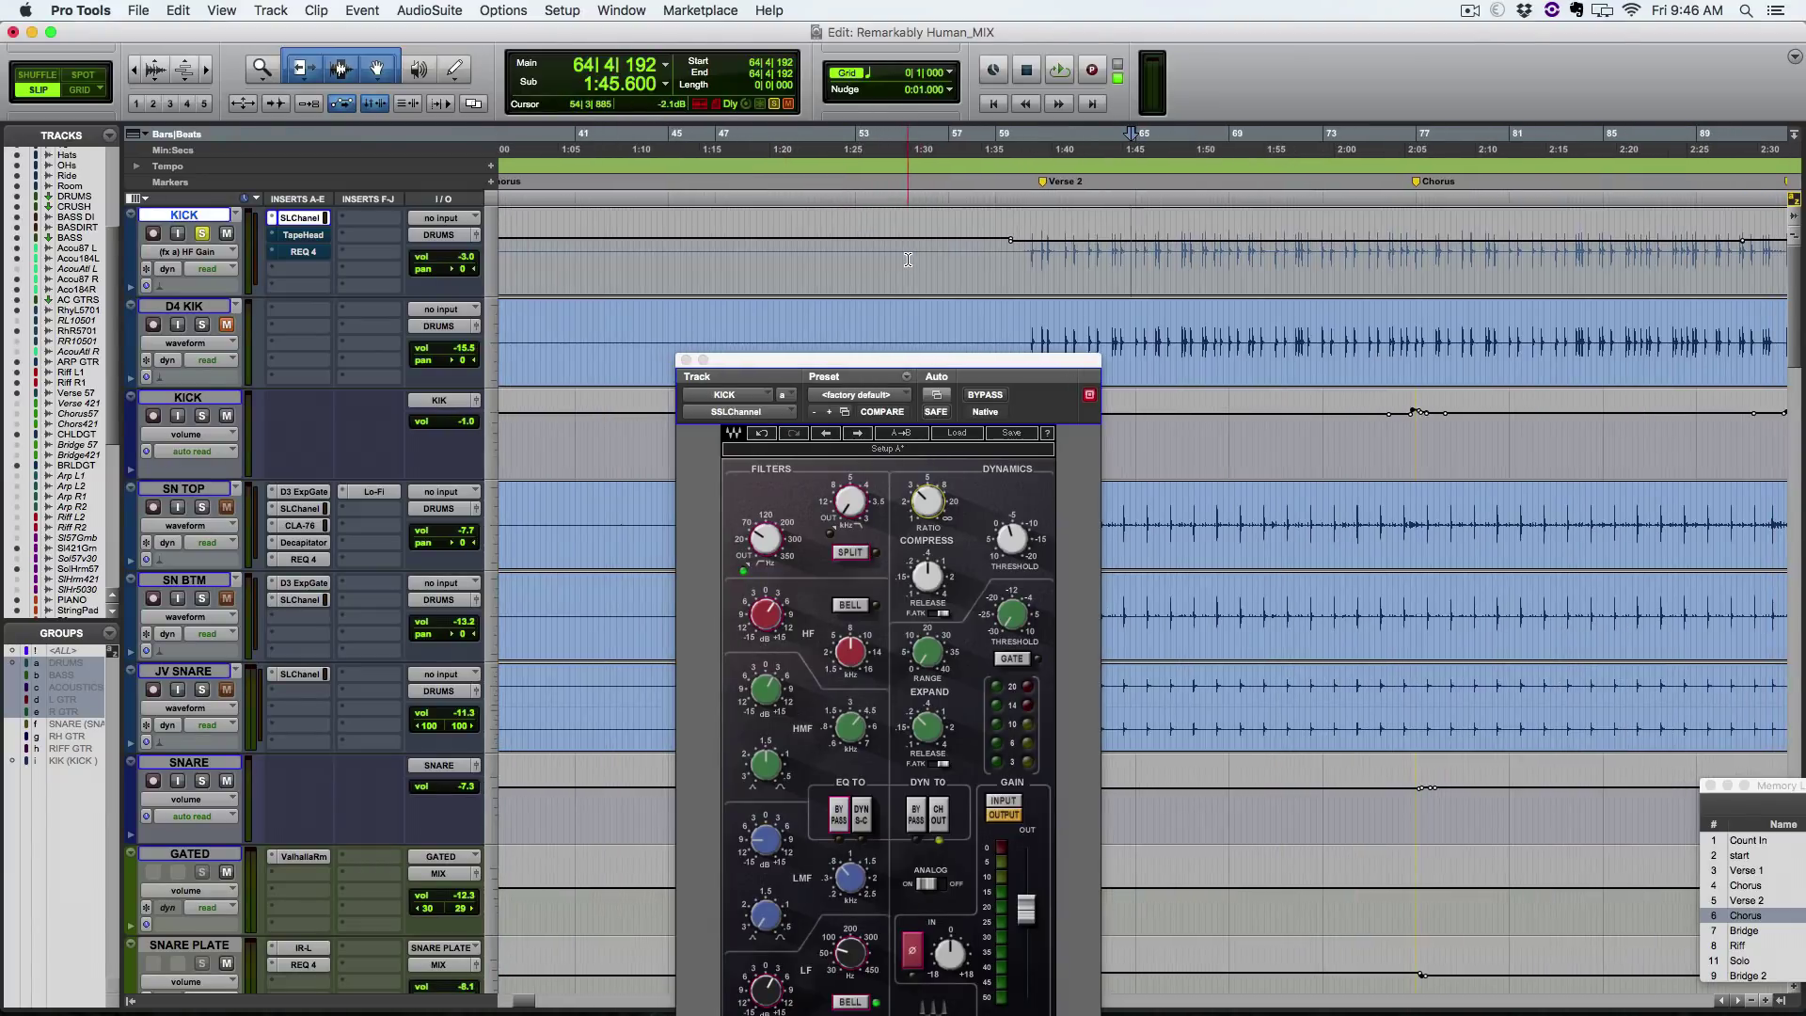
click(901, 265)
key(super+bracketleft)
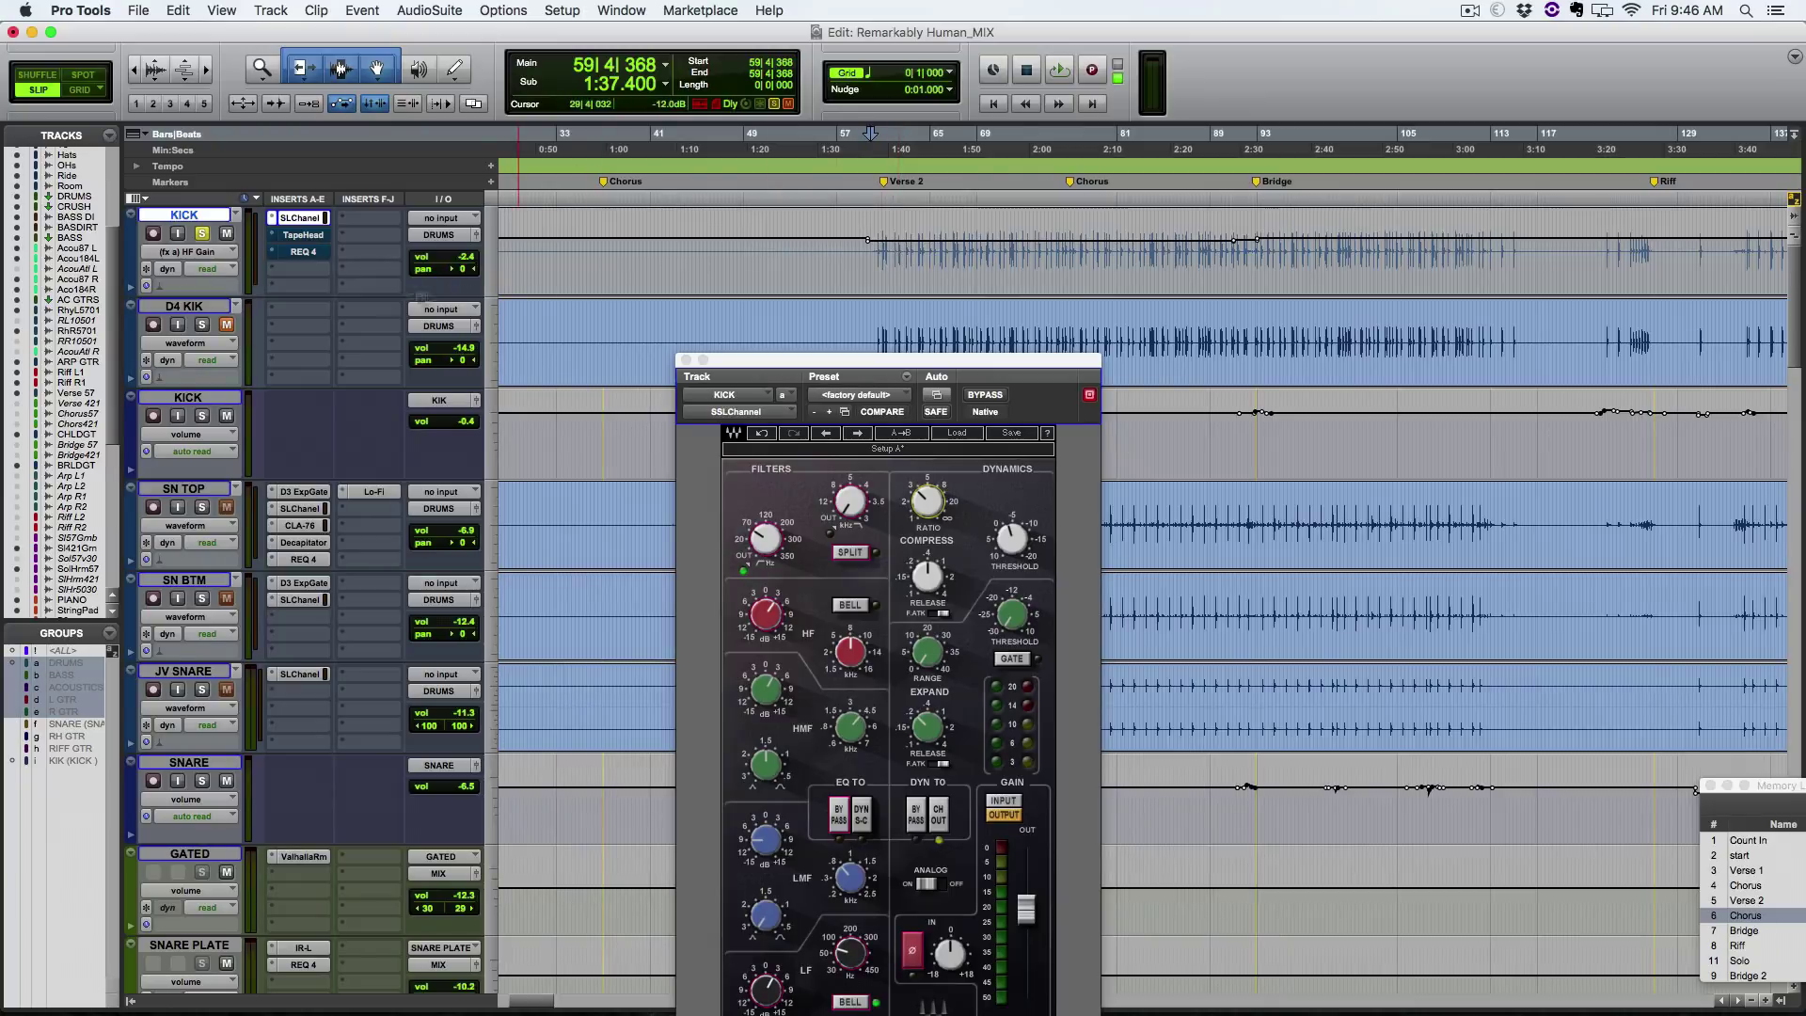
key(super+bracketleft)
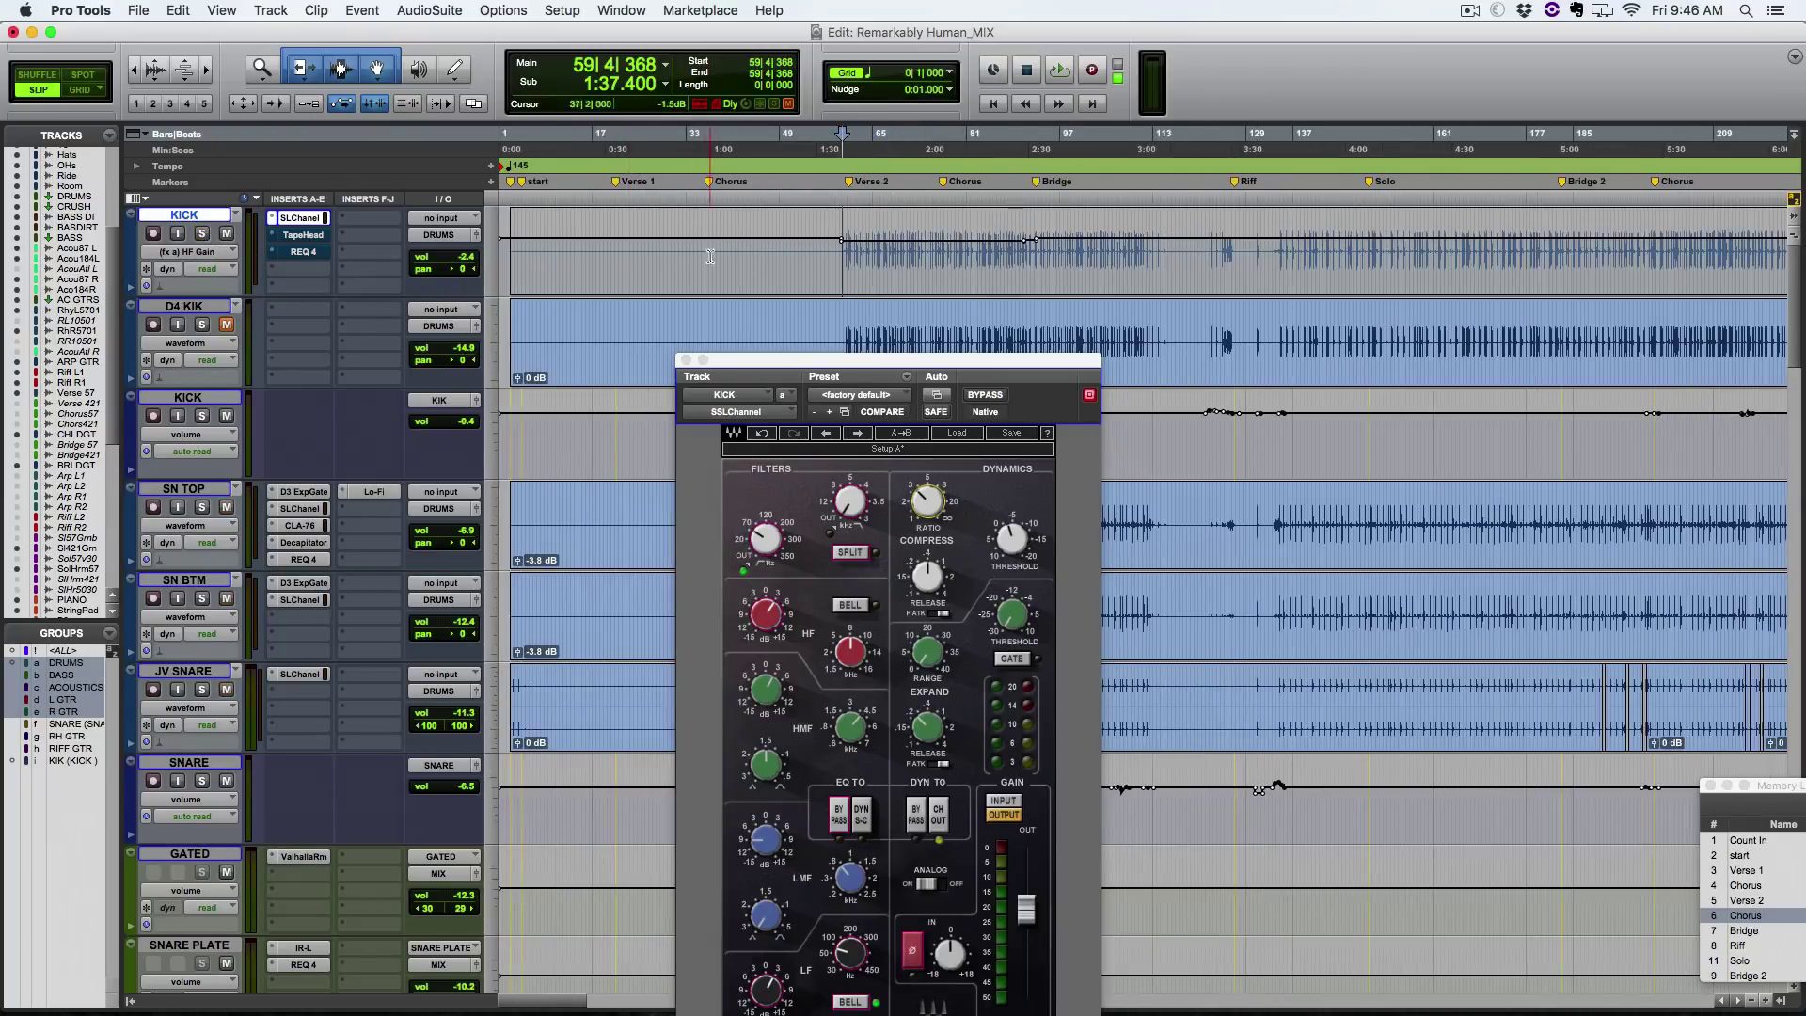
Step: Play the mix from bar 12 and from bar 57 before Verse 2, and solo the grouped drum tracks
click(564, 257)
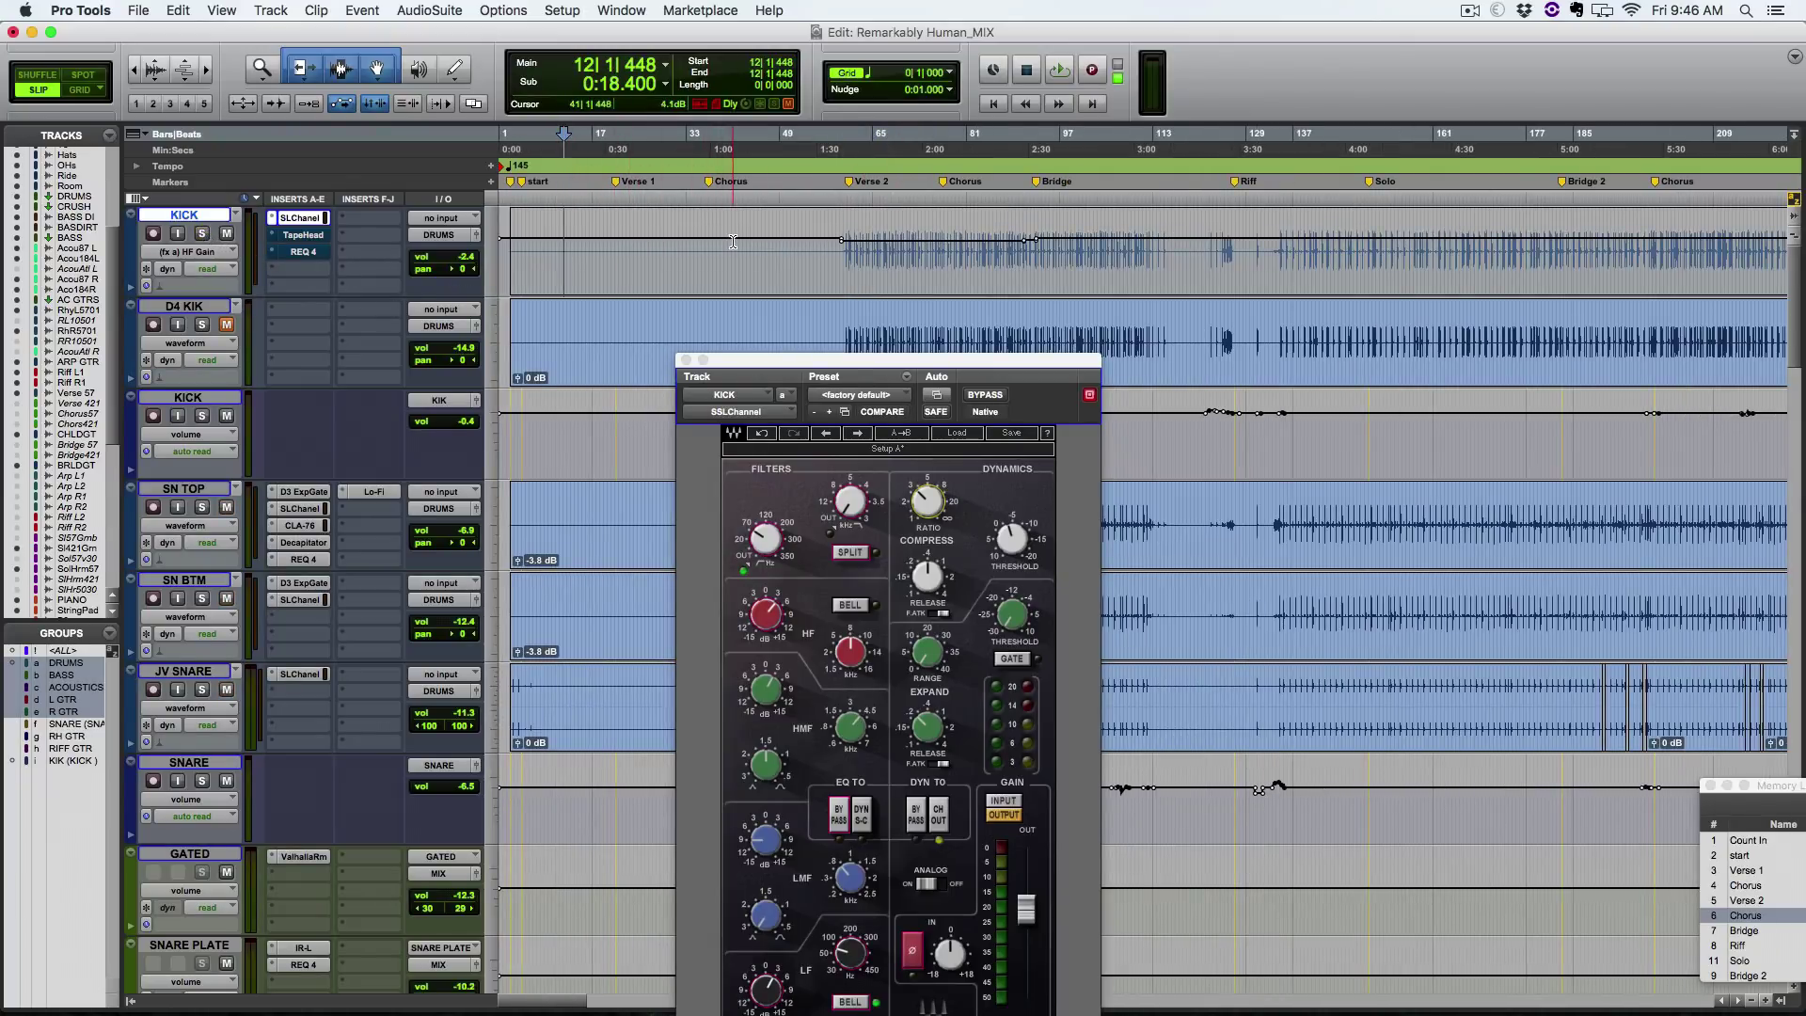
key(space)
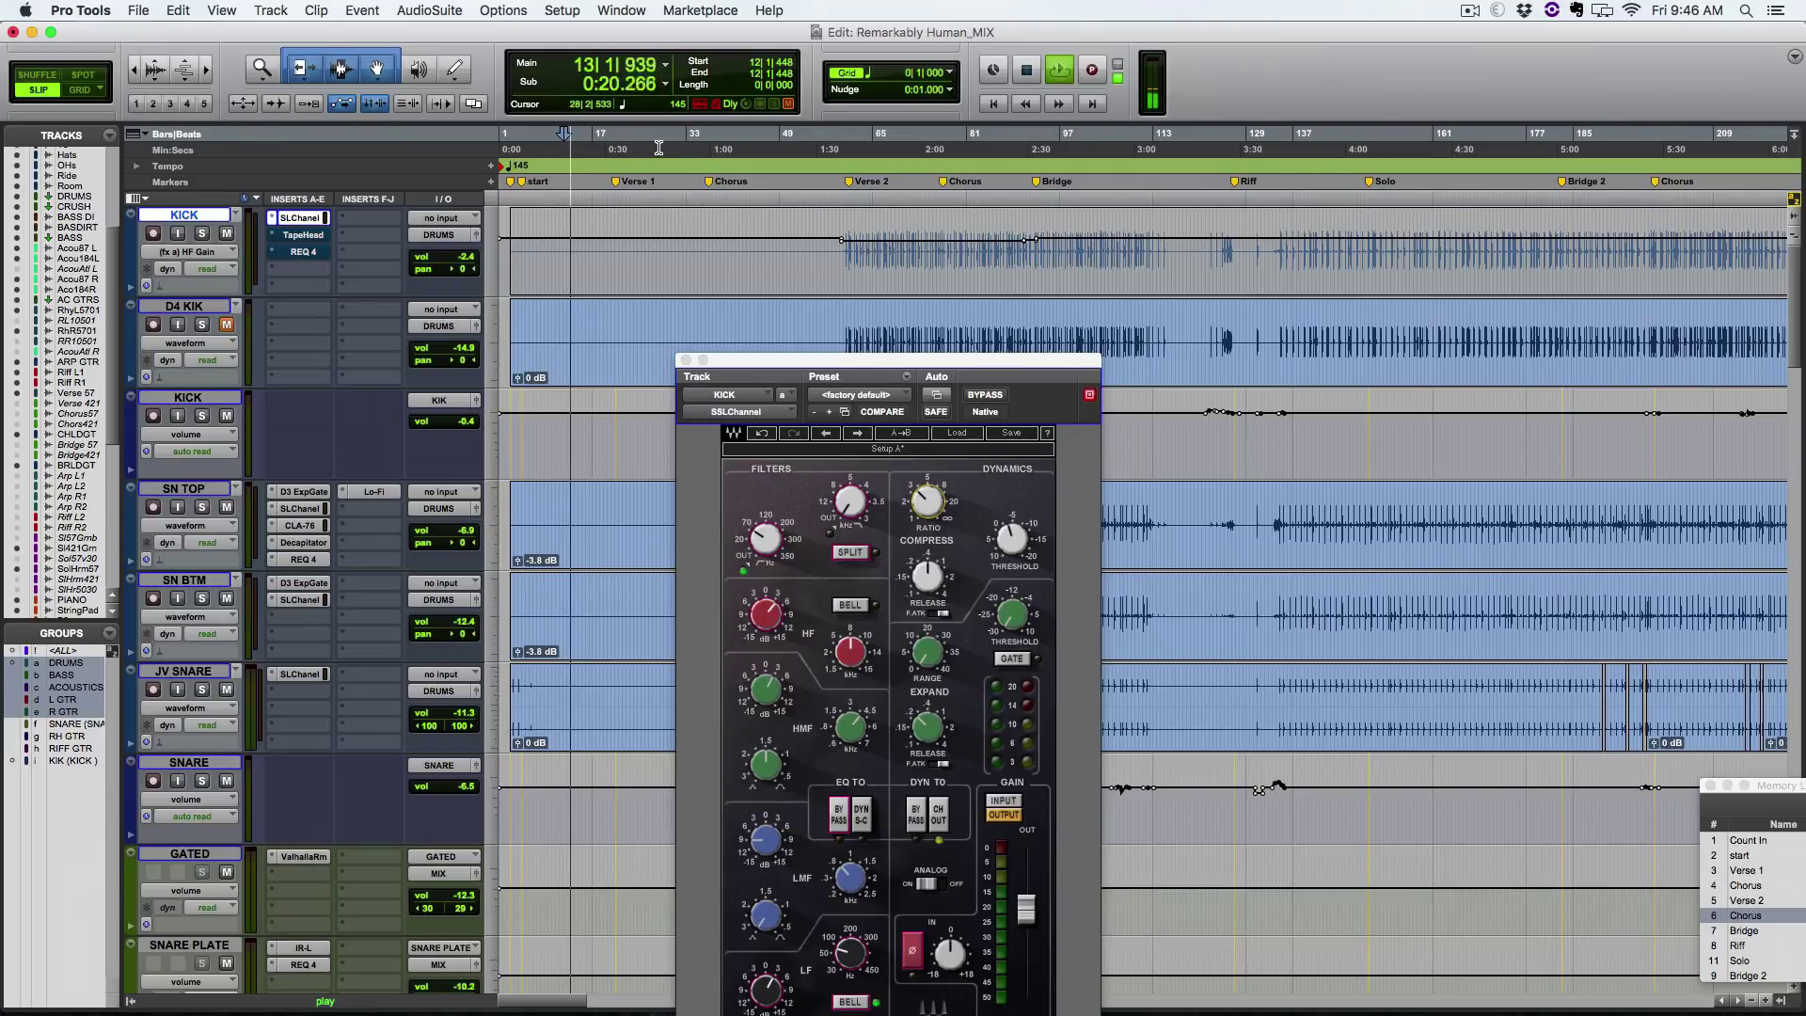
click(824, 146)
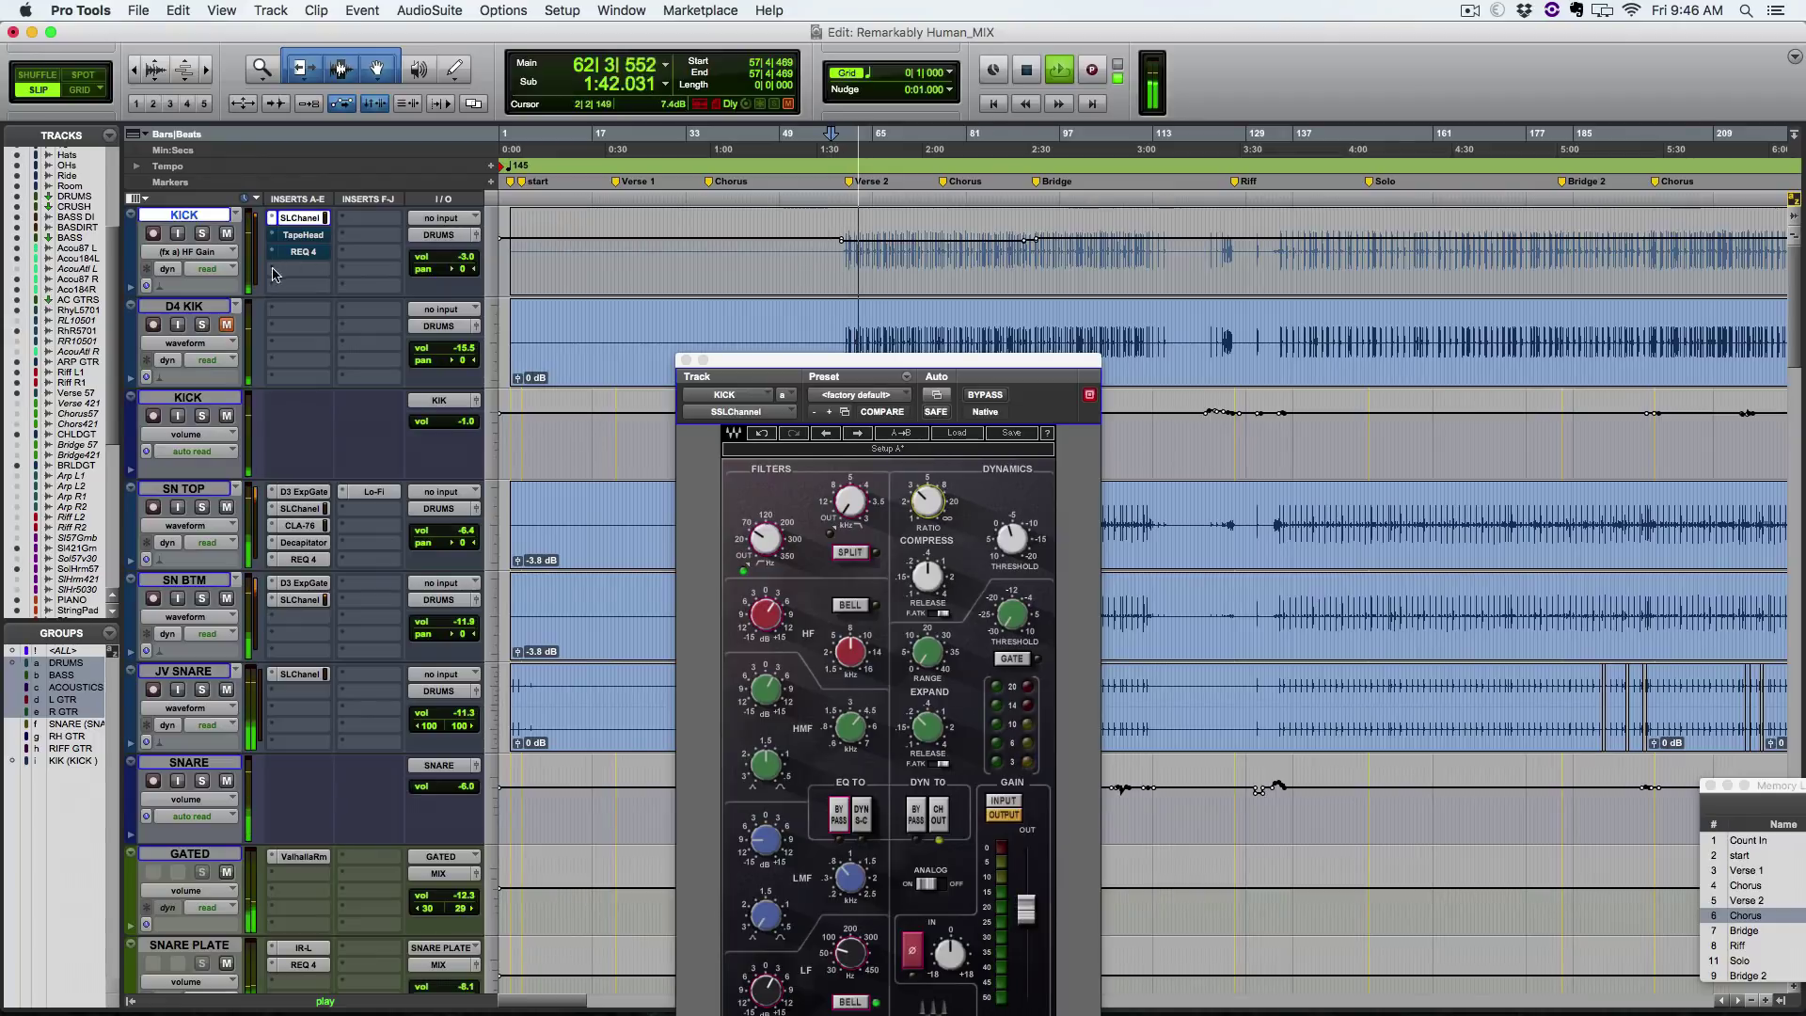
click(203, 233)
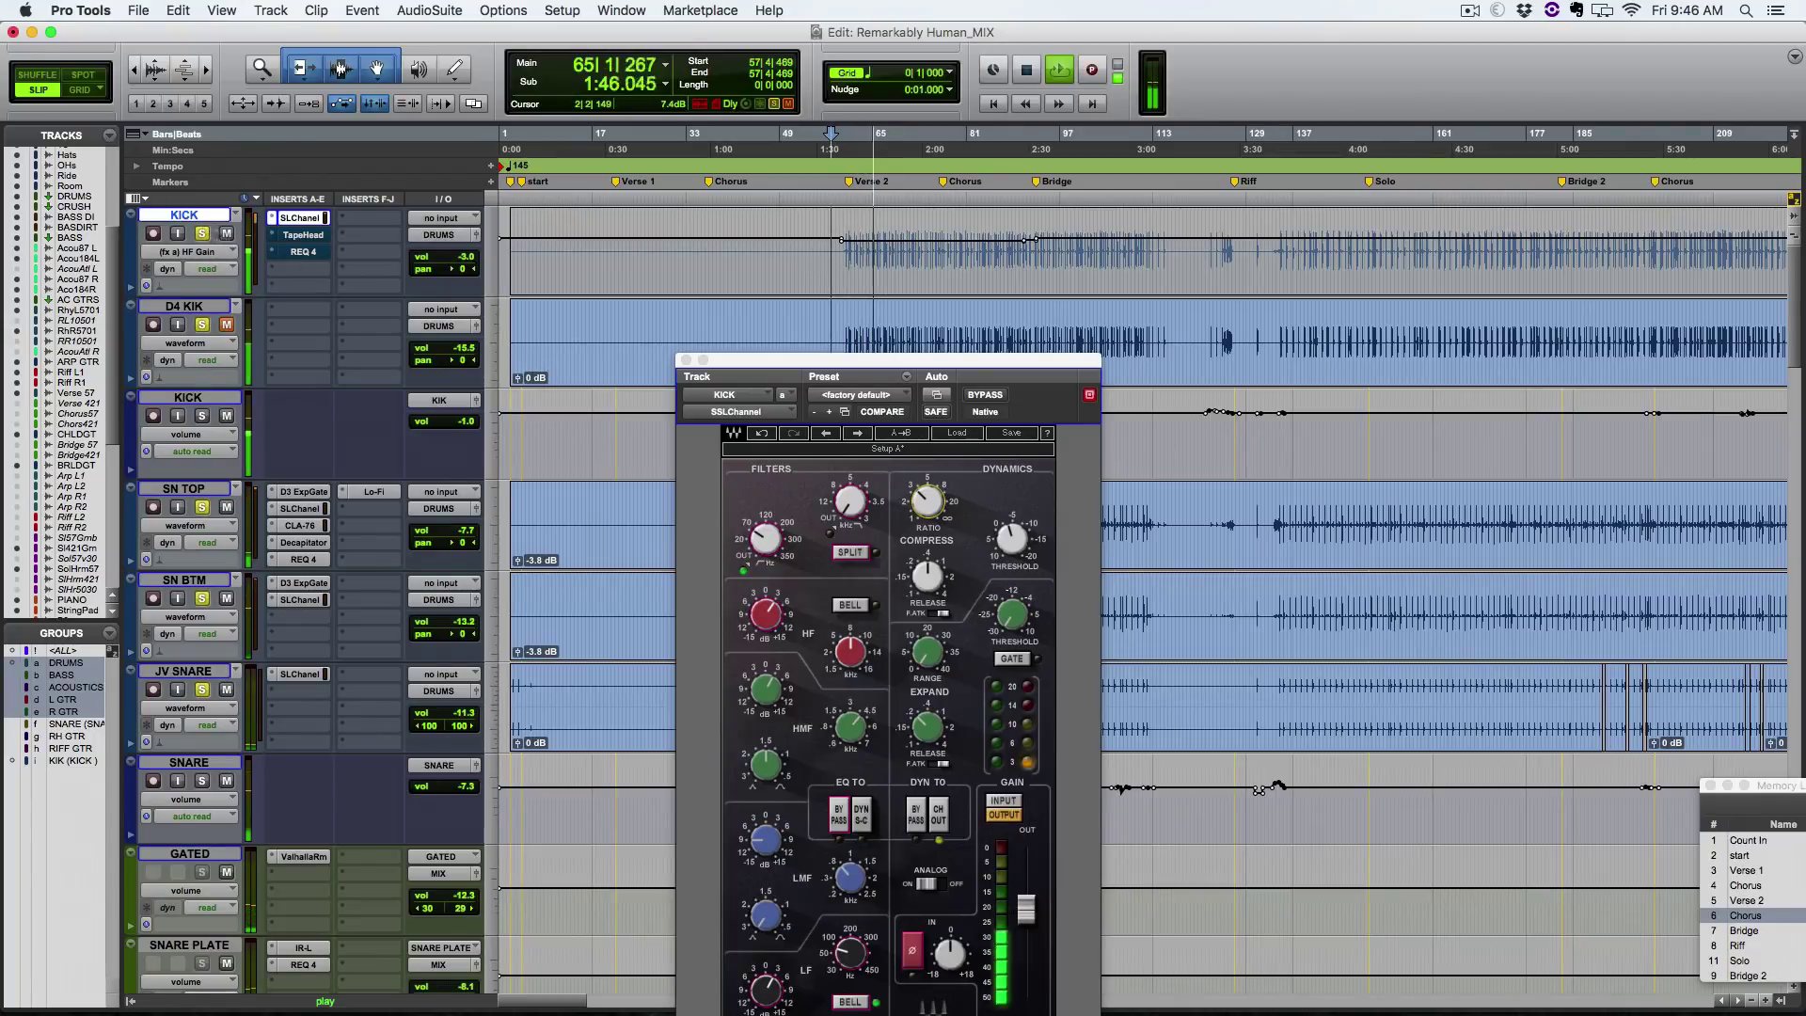
key(space)
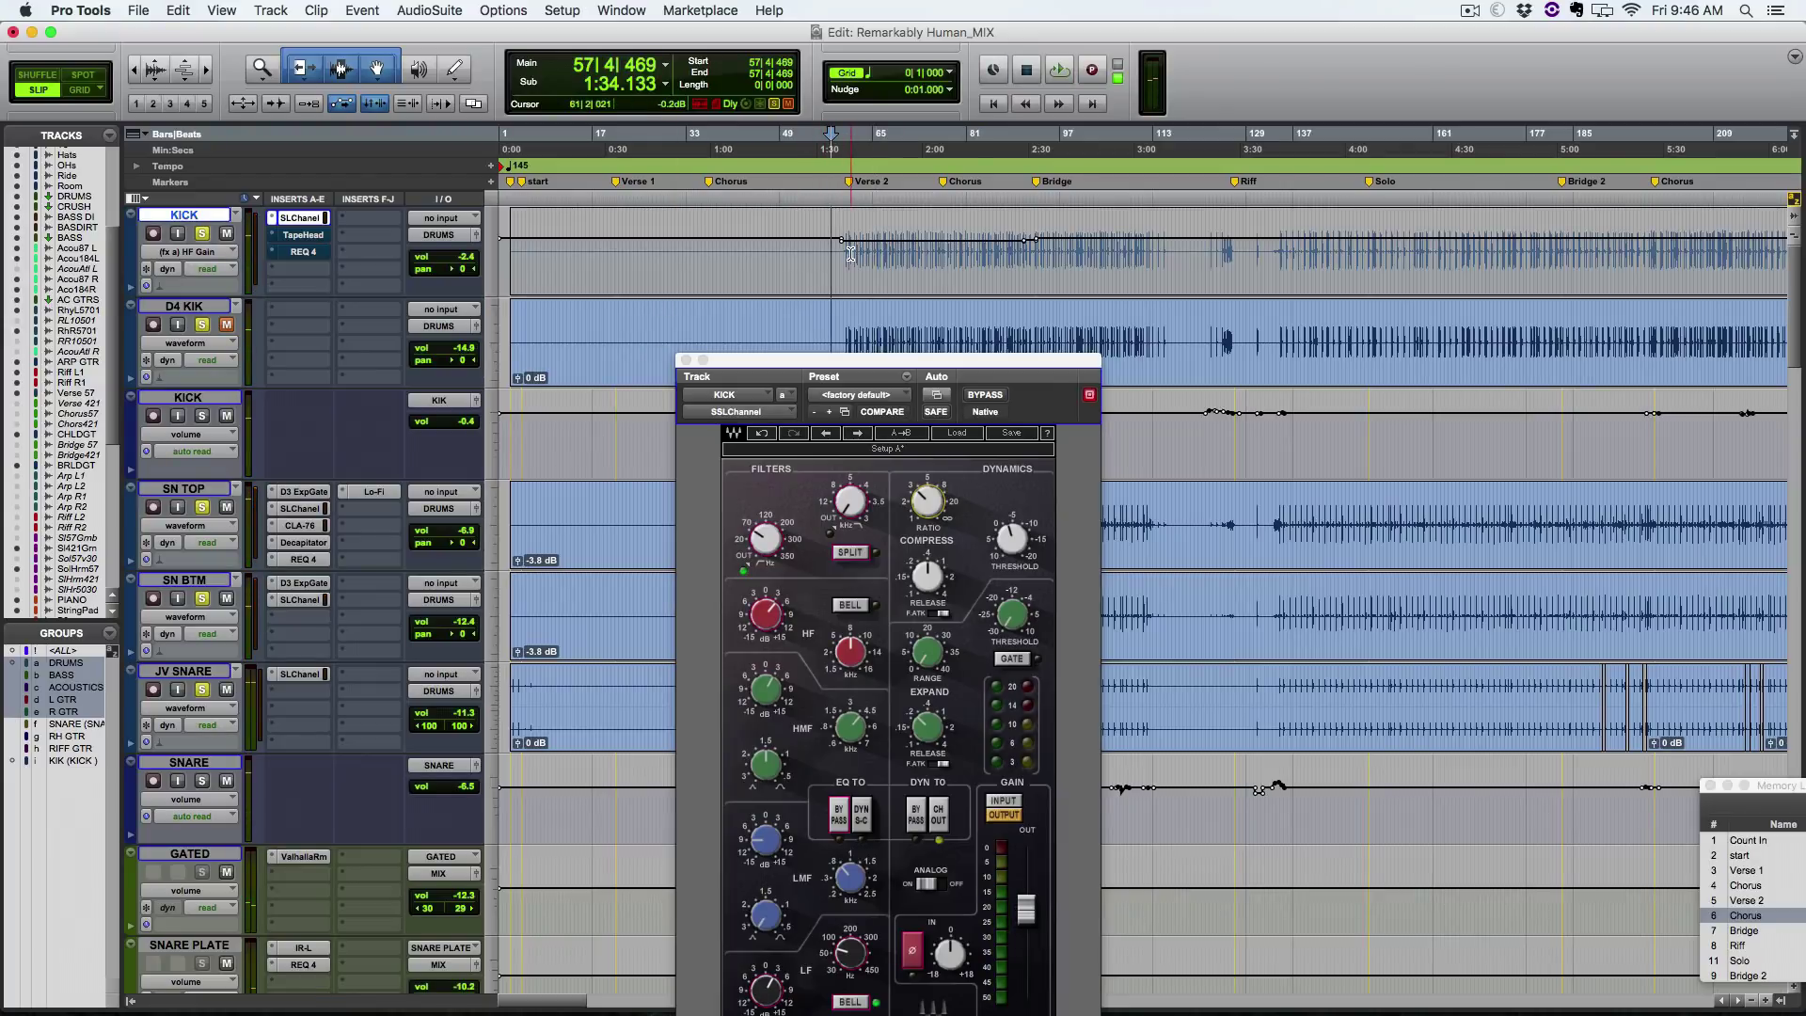
Step: Compare the kick's HF Gain automation in Verse 2 and the Bridge with the SSLChannel's HF gain setting
click(850, 252)
click(896, 253)
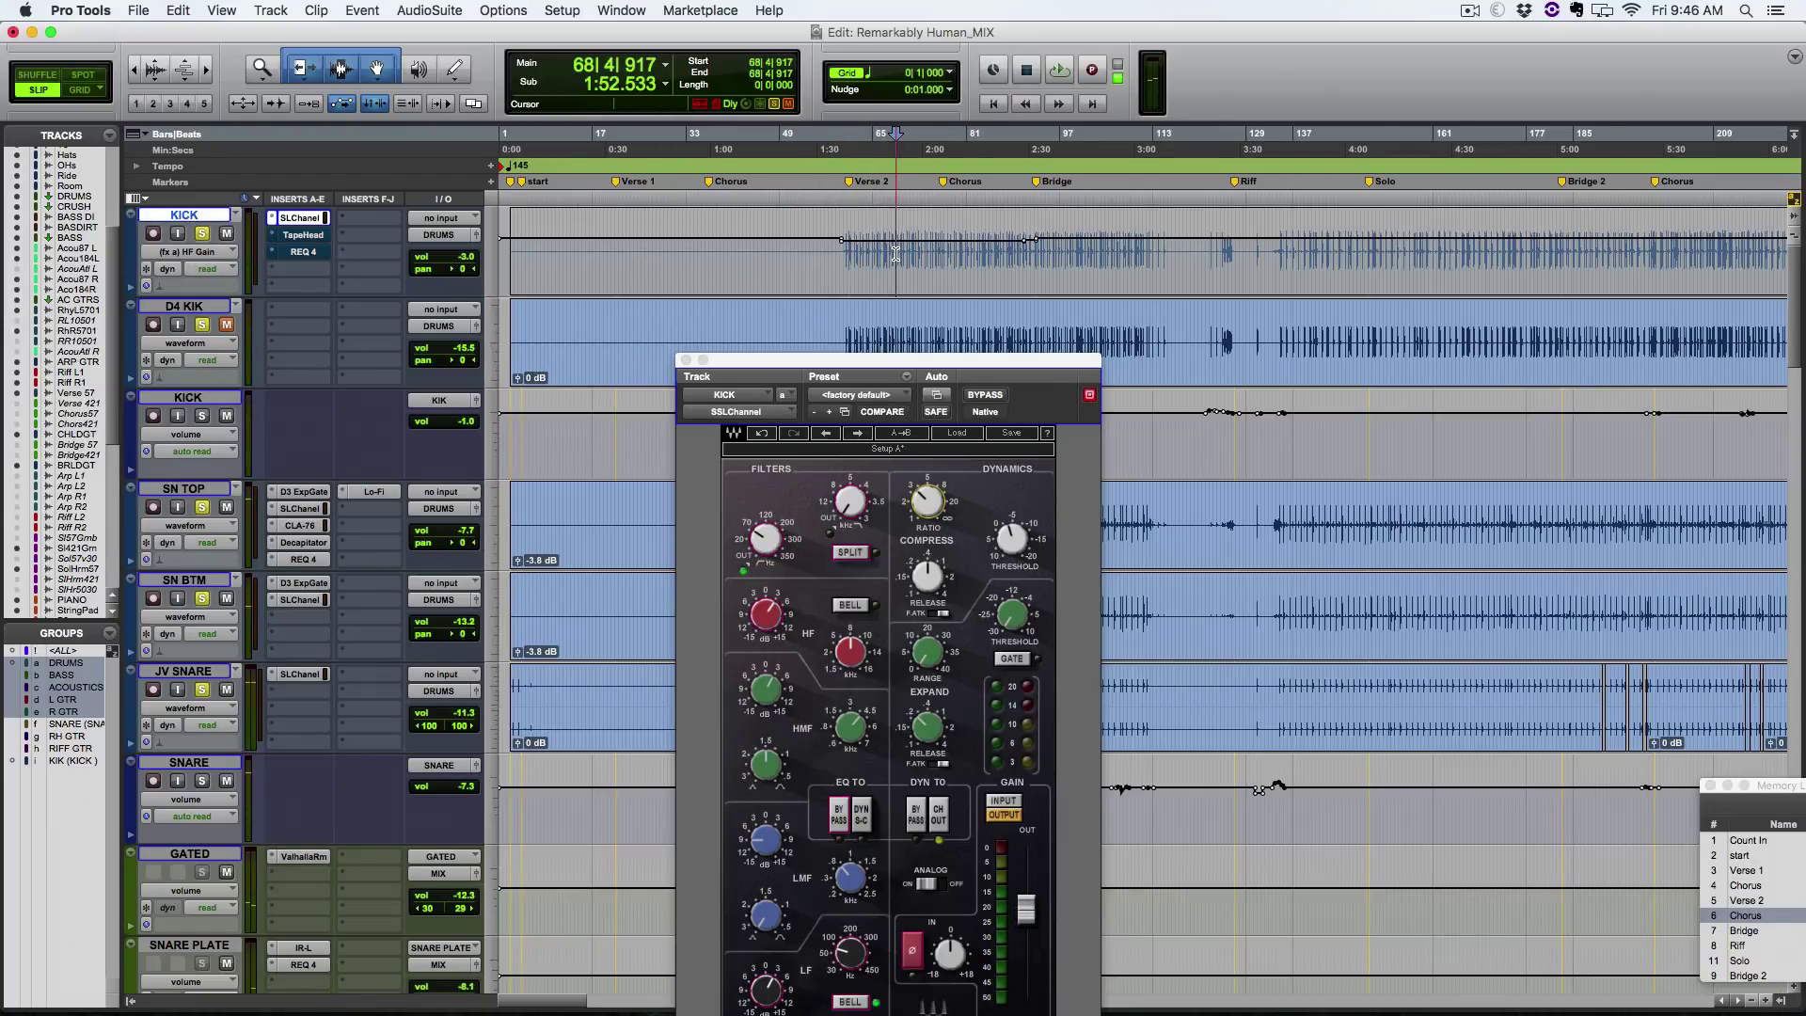
key(t)
scroll(1008, 268, right, 5)
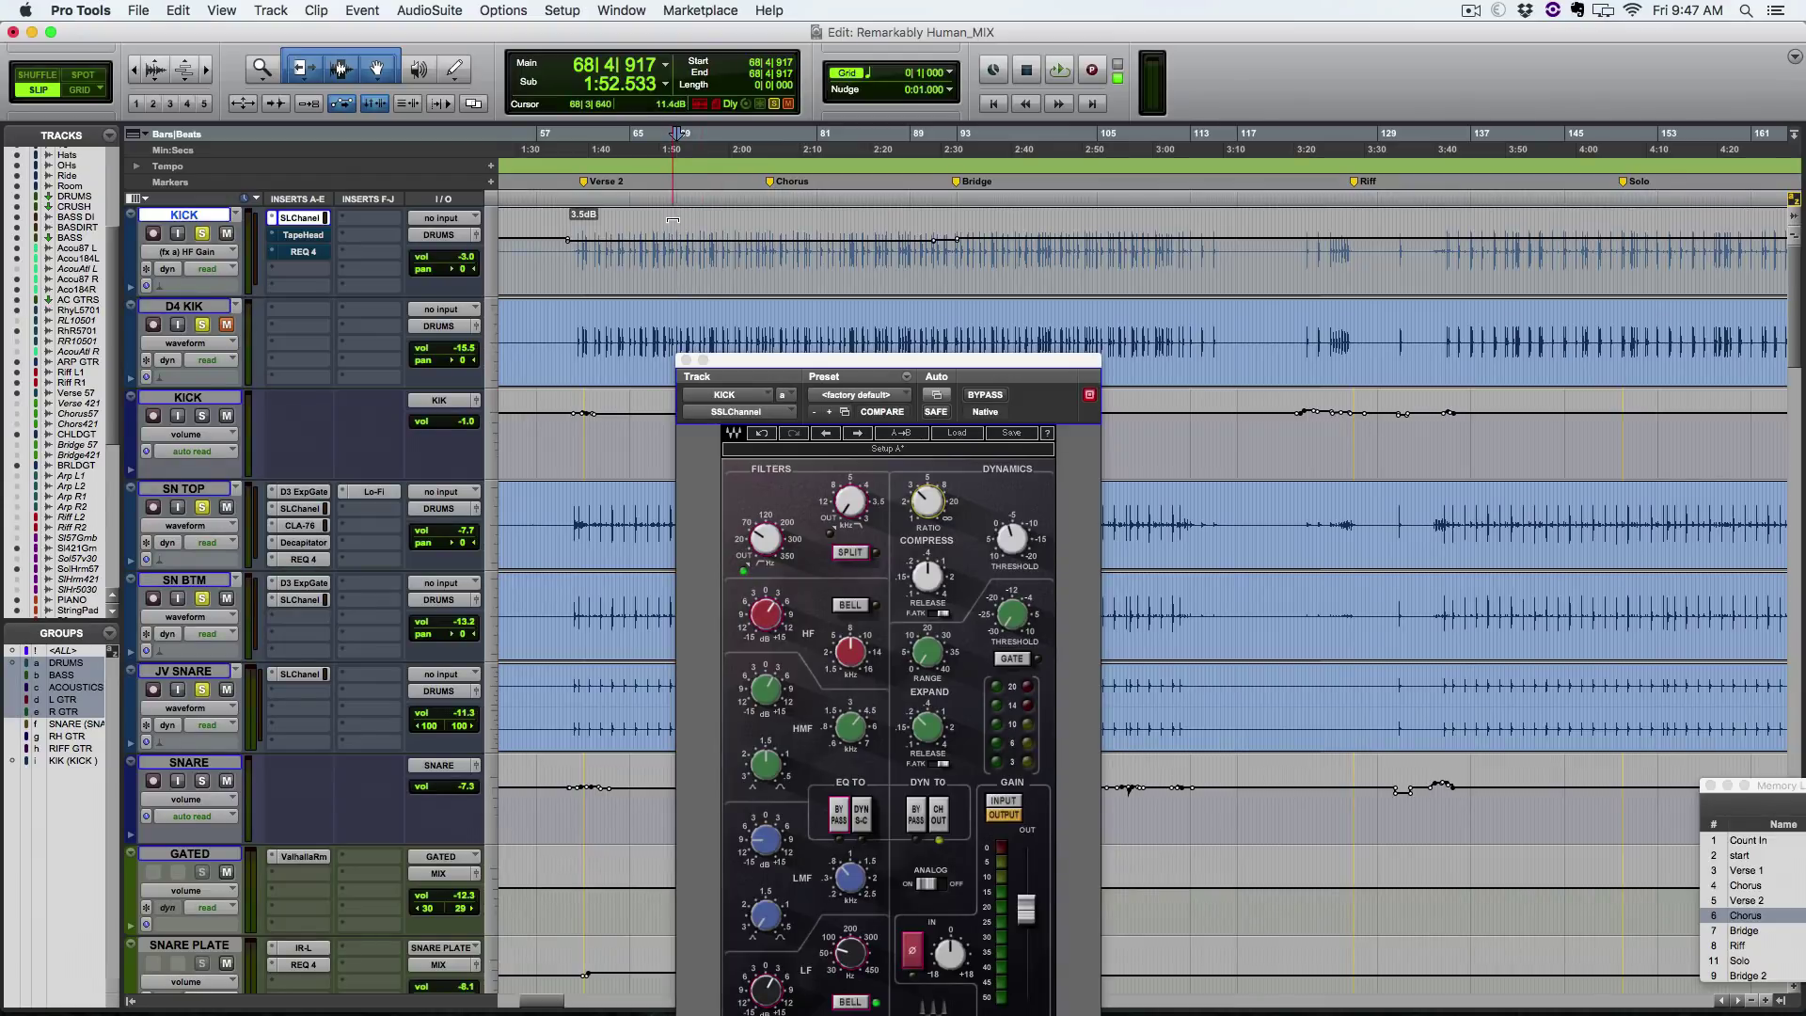
click(669, 252)
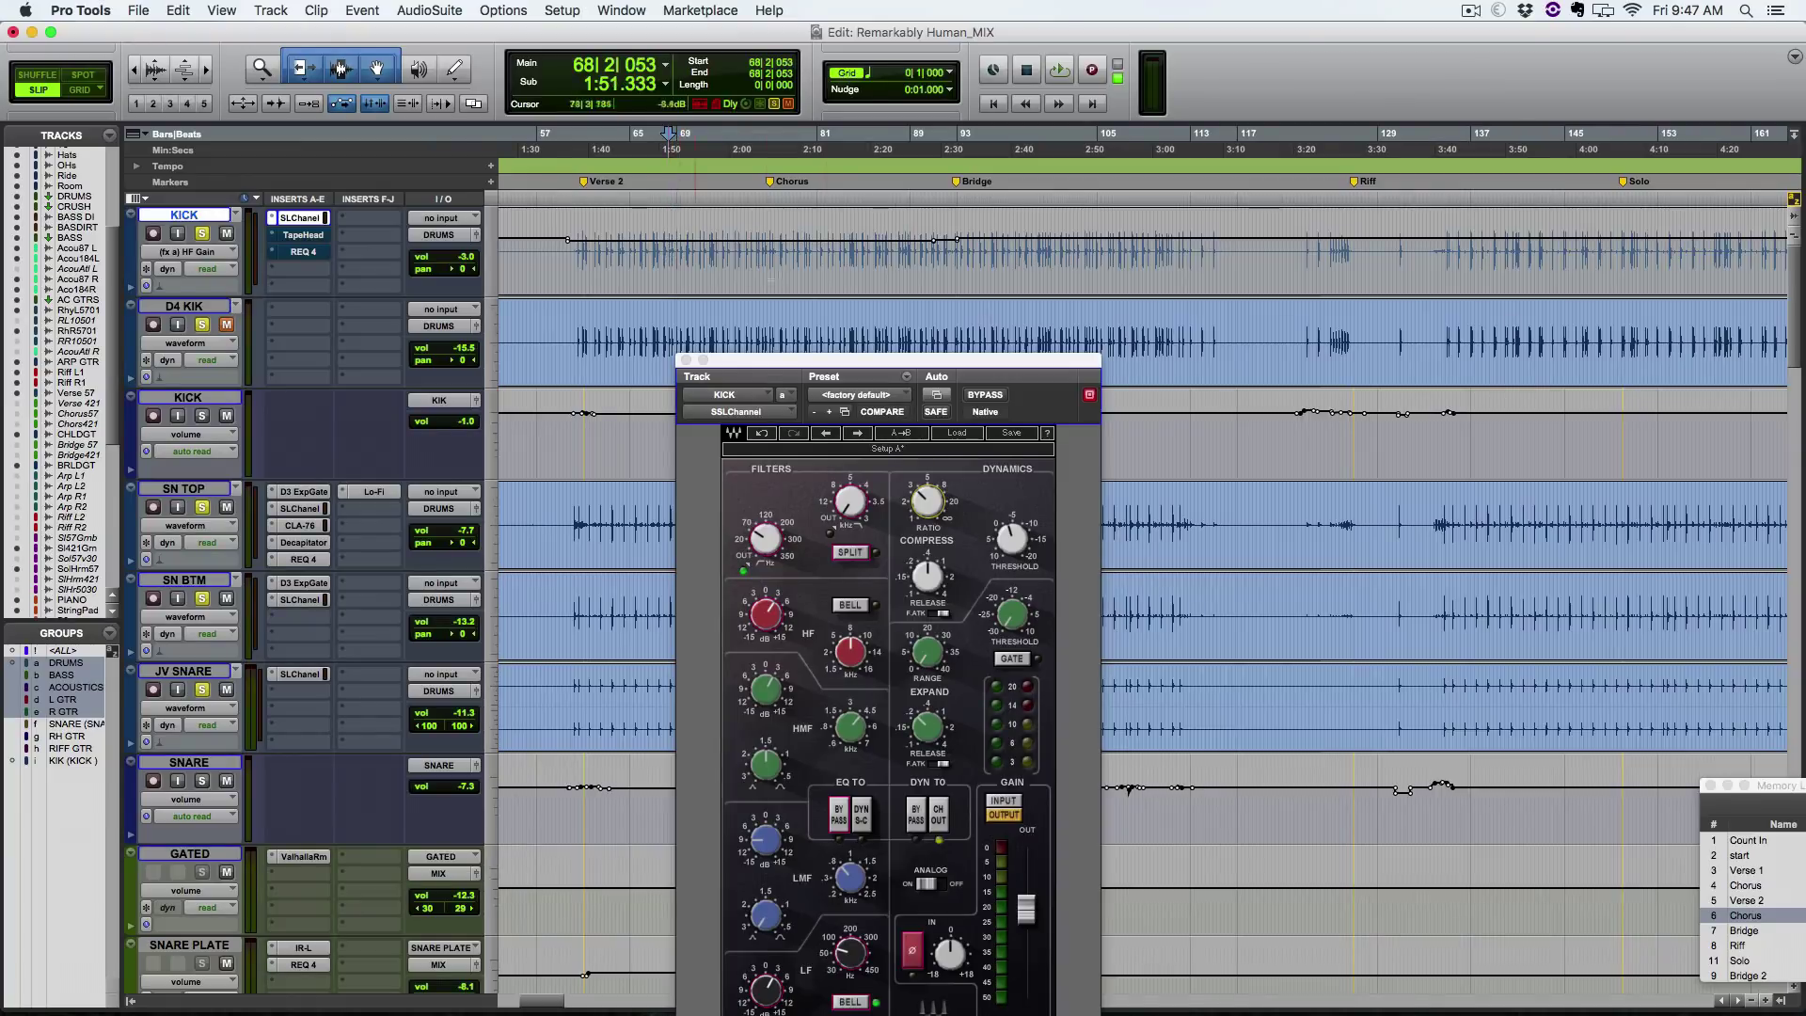
click(1001, 266)
click(774, 611)
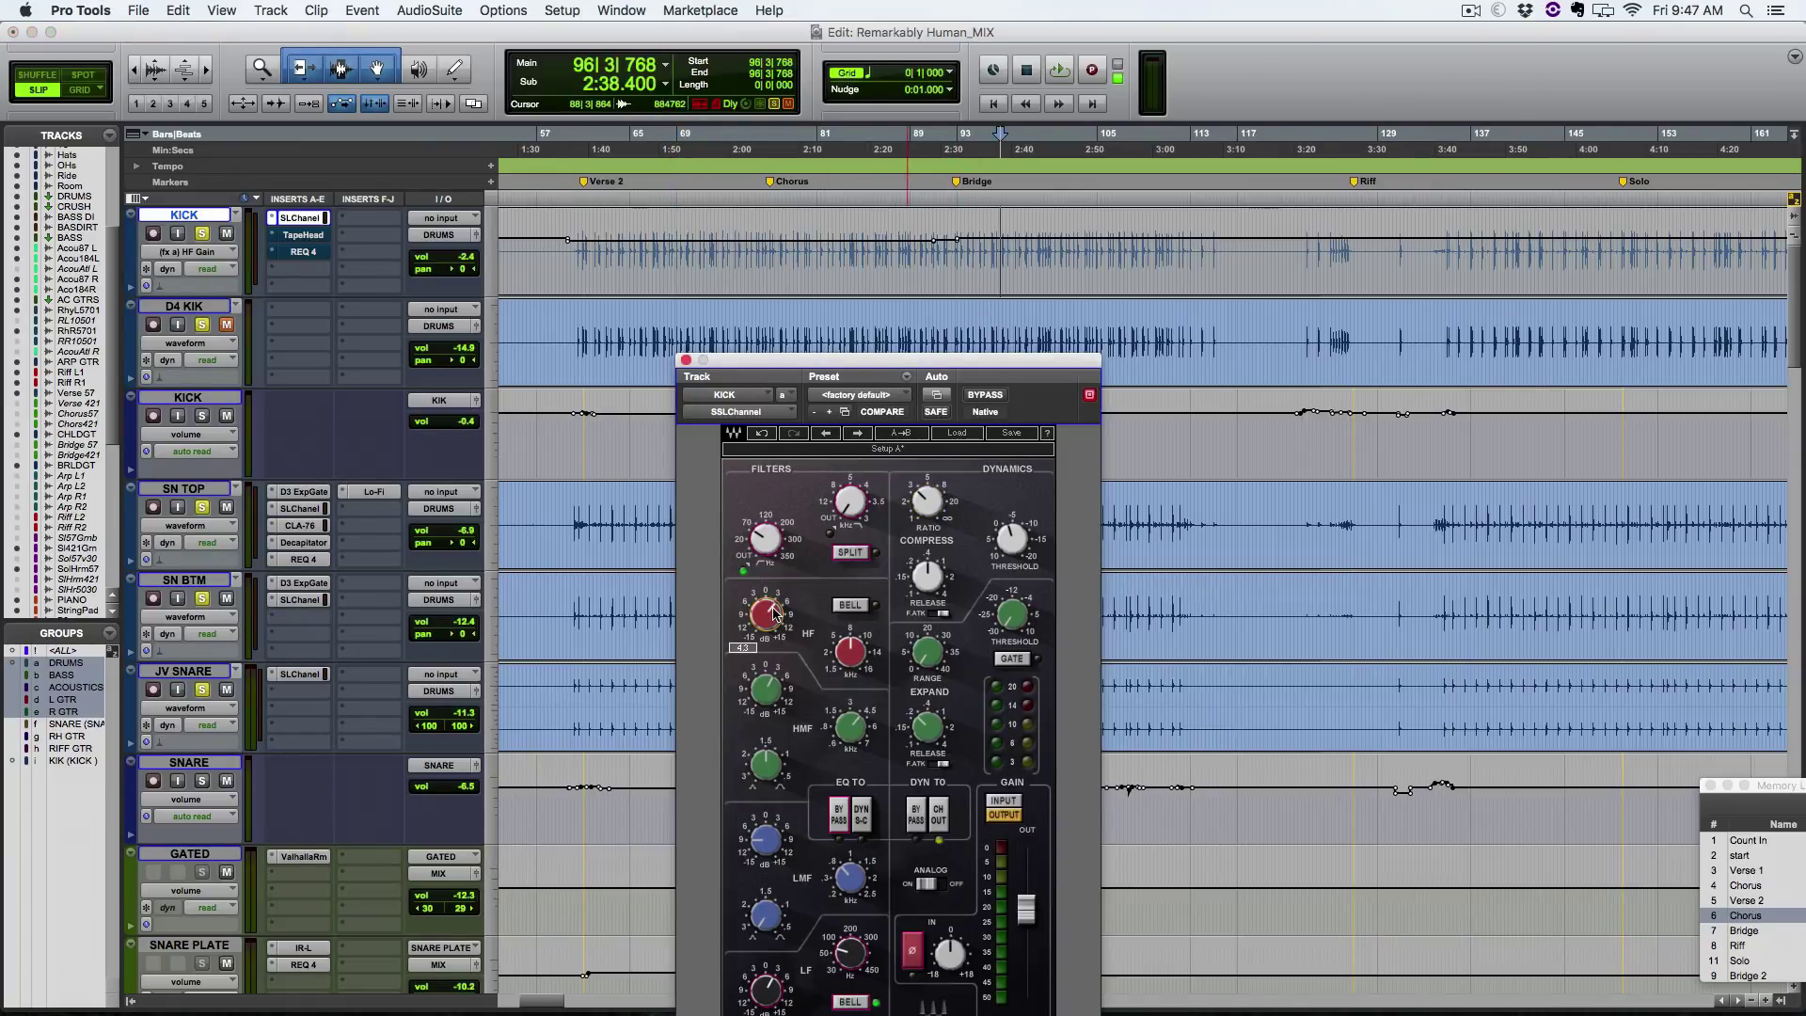
Step: Play the soloed drums from bar 88 into the Bridge and mark the Verse 2 part of the kick's automation lane
click(906, 256)
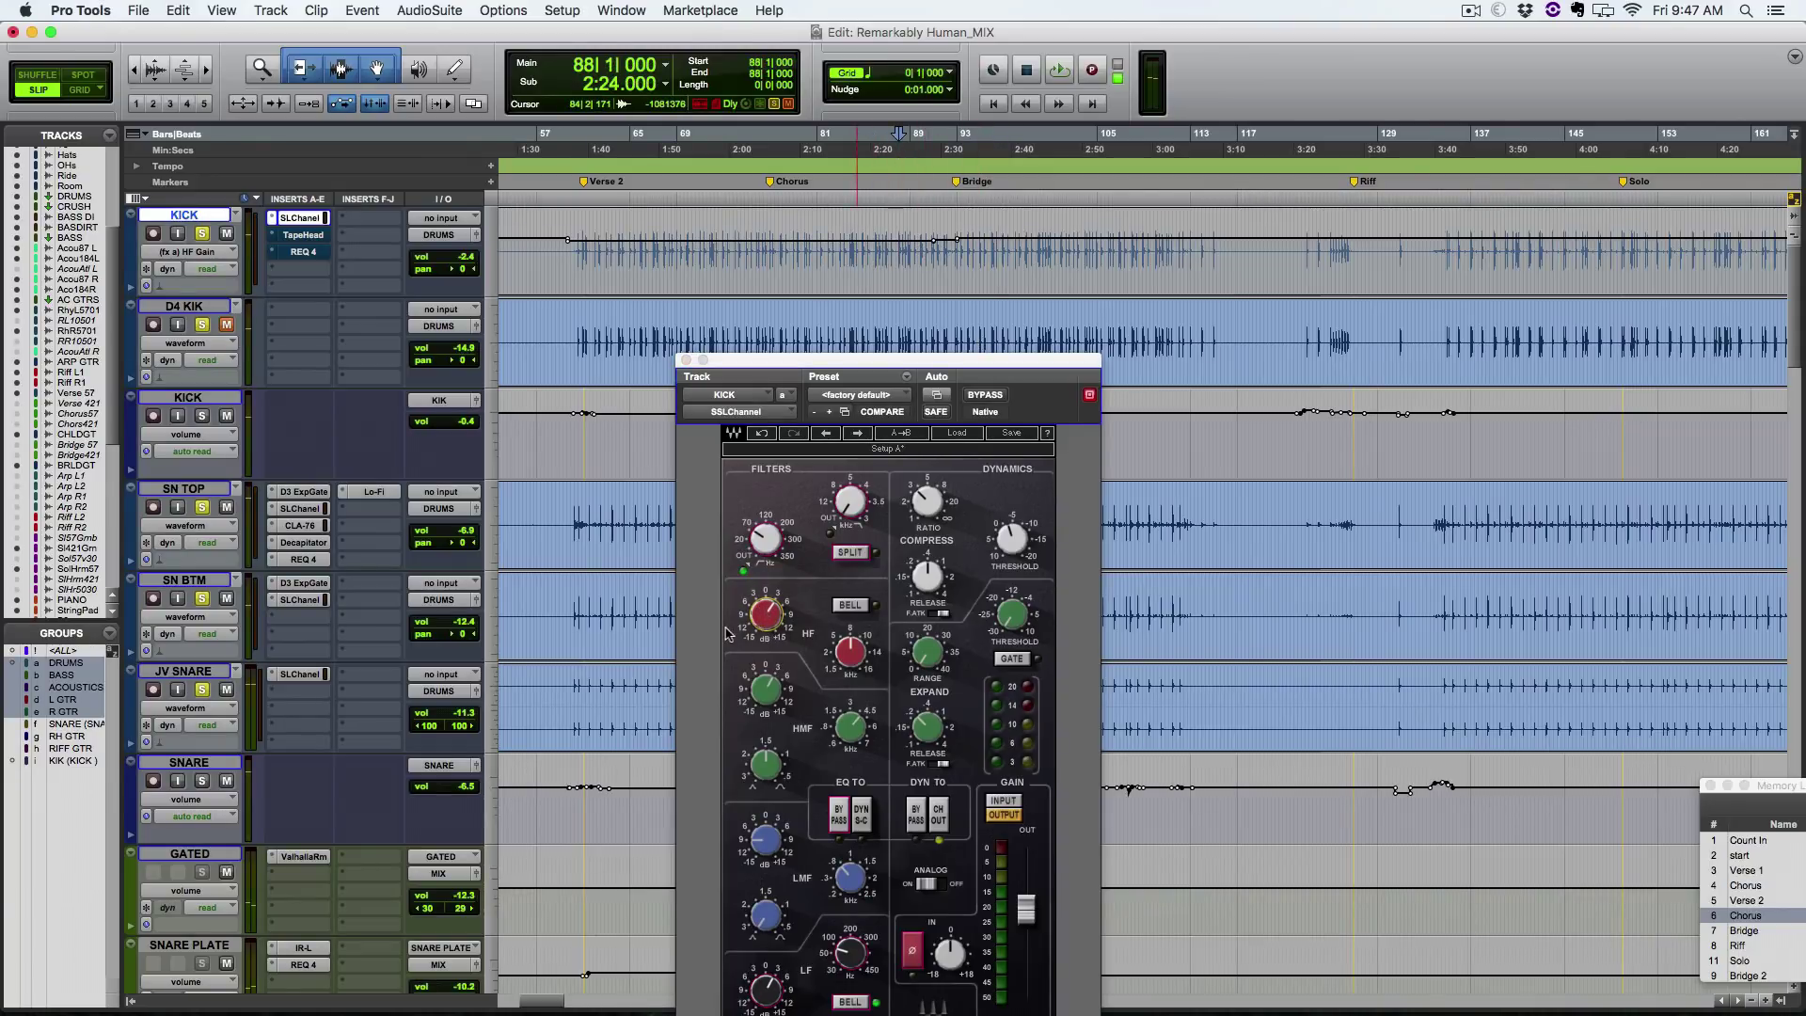
key(space)
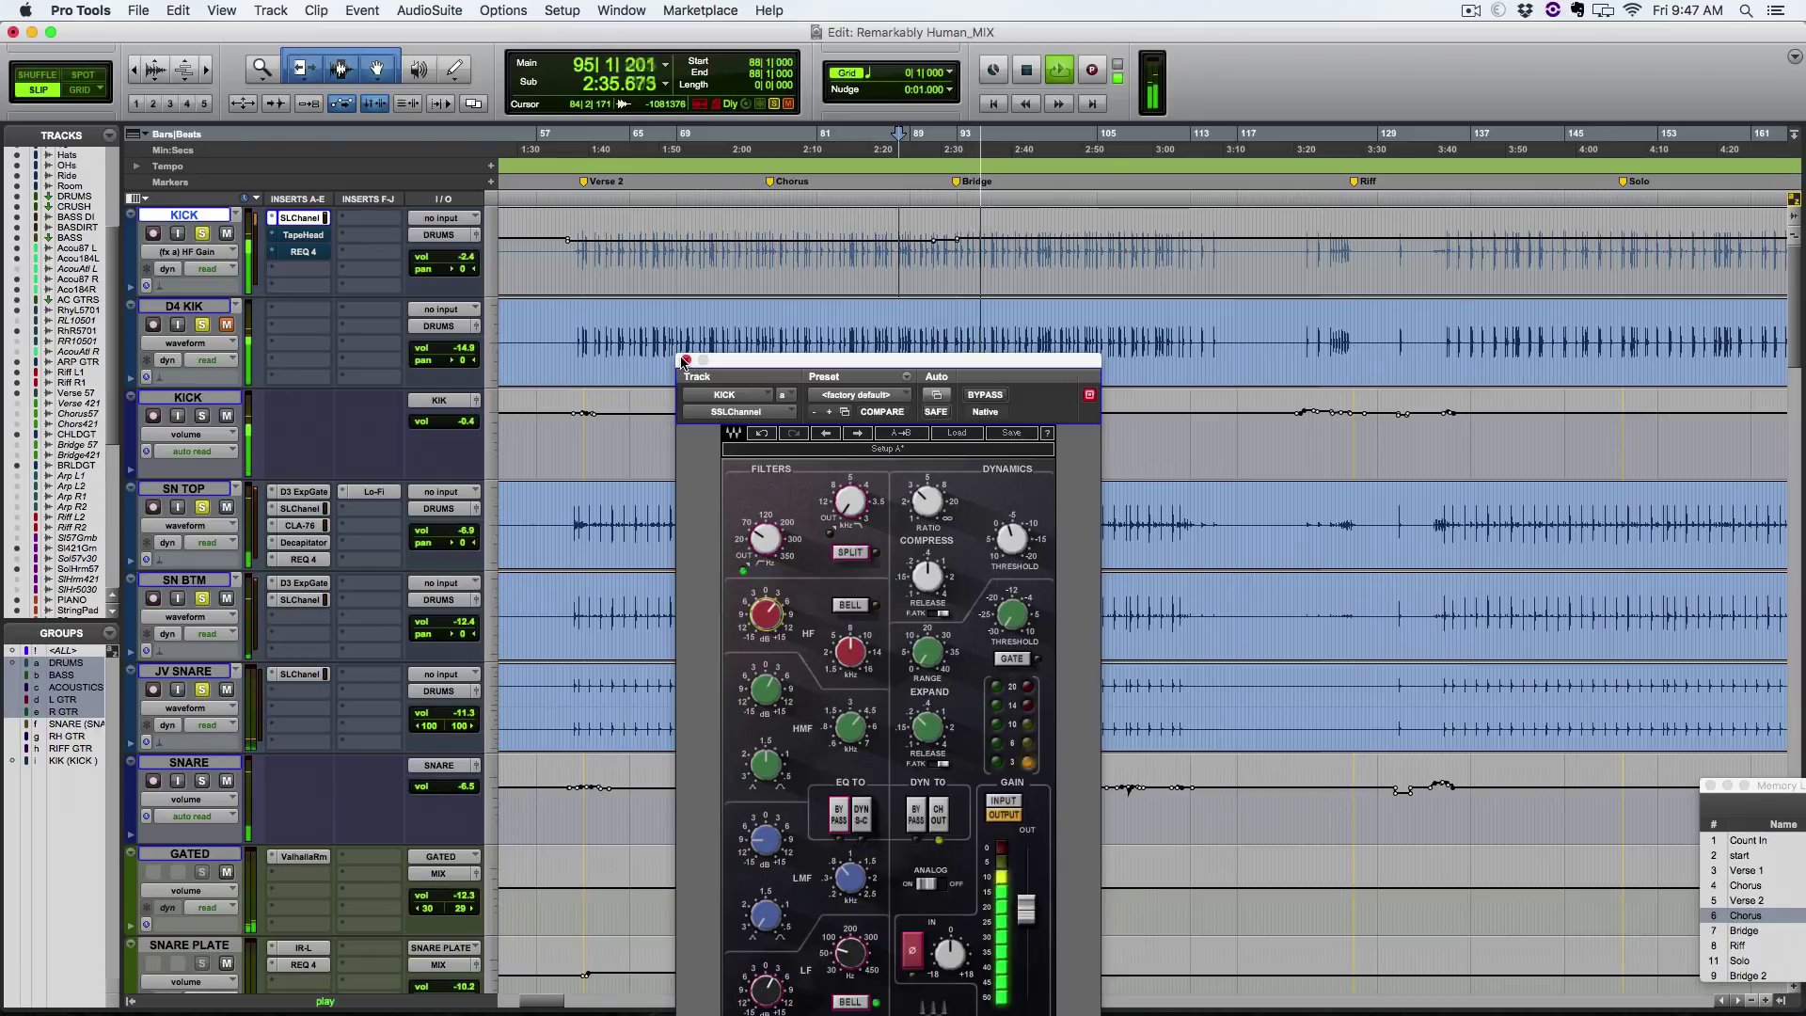
key(space)
click(590, 261)
drag(588, 254, 680, 263)
drag(678, 265, 677, 268)
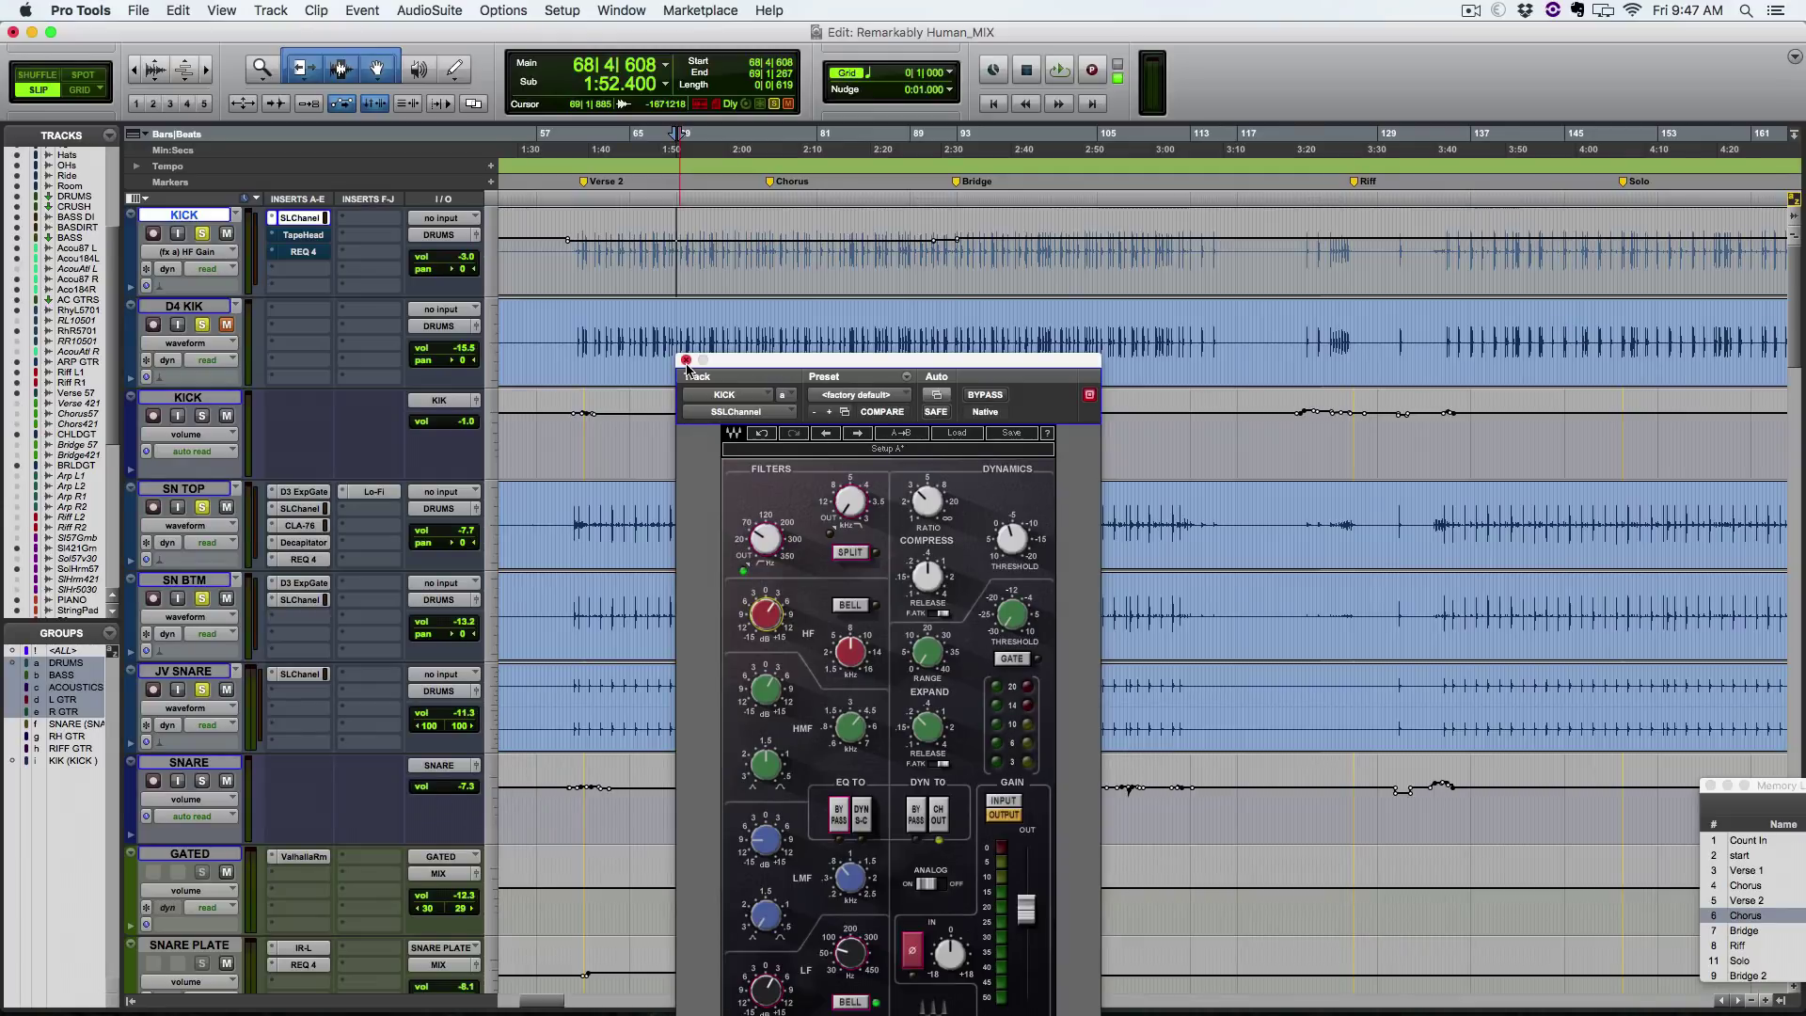
Step: Open the KICK track's TapeHead plugin, turn off its bypass during Verse 2 playback and continue playing from the Bridge
click(303, 234)
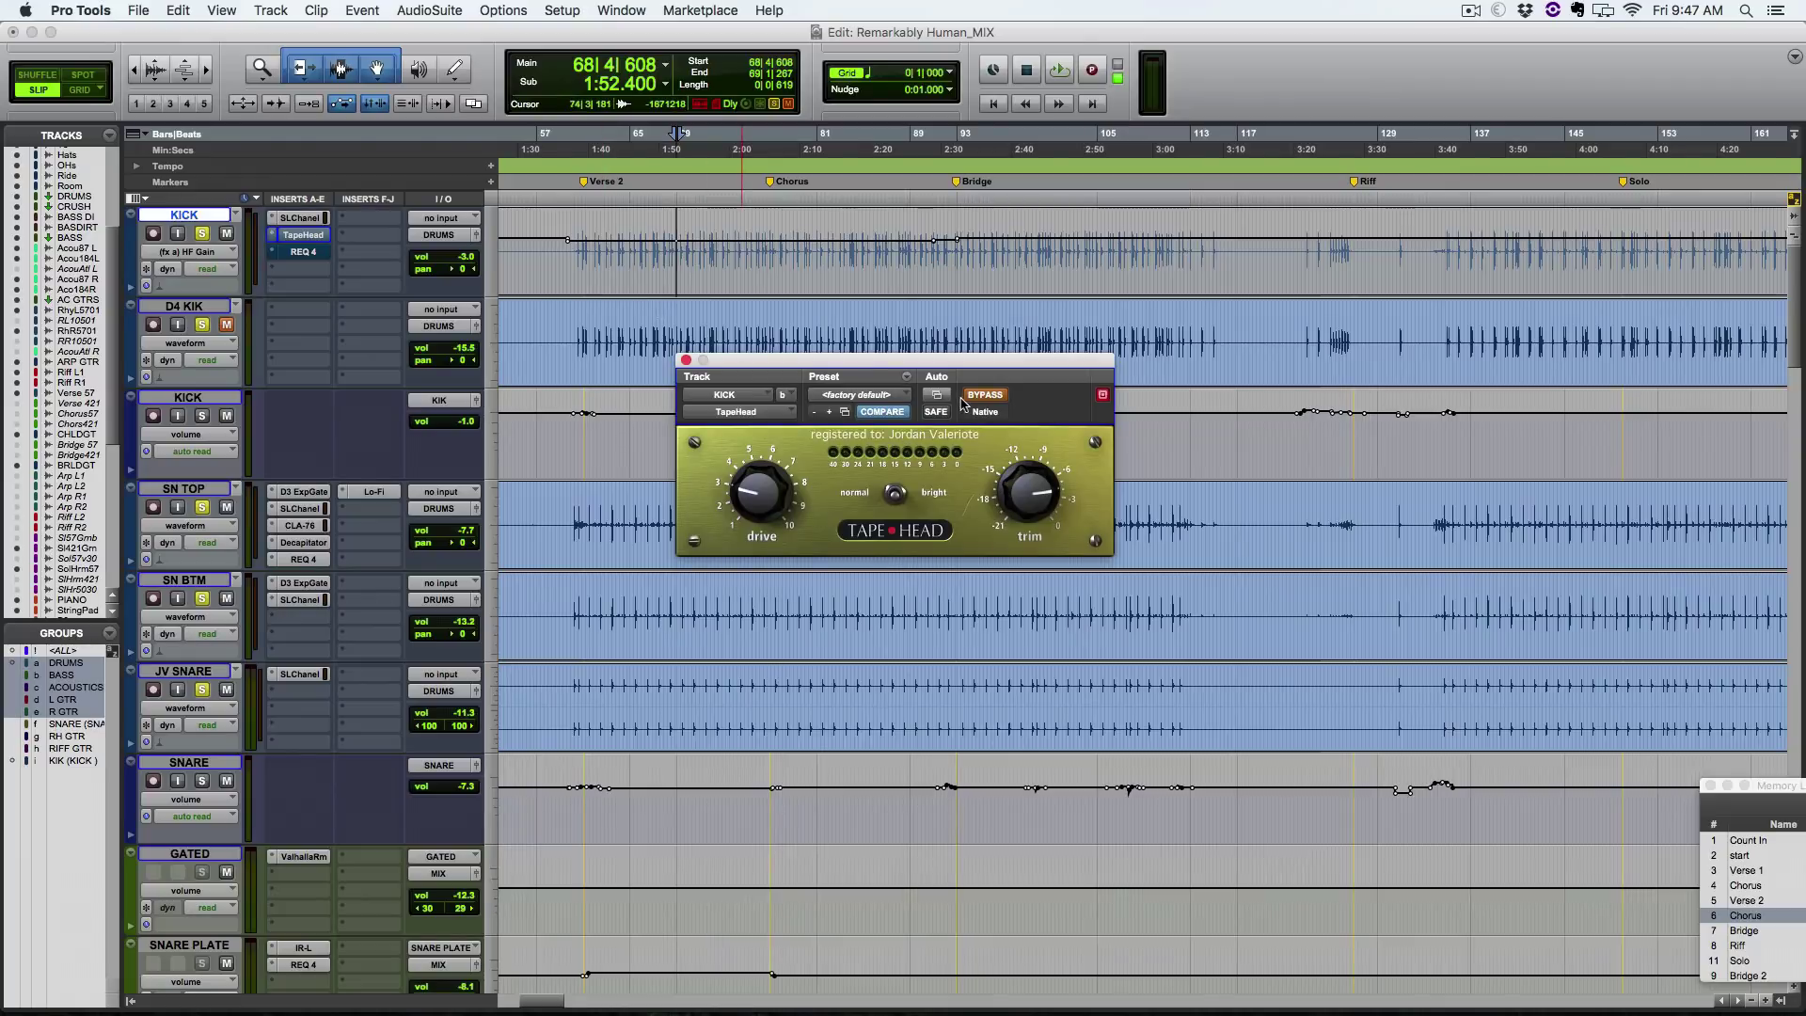
click(651, 263)
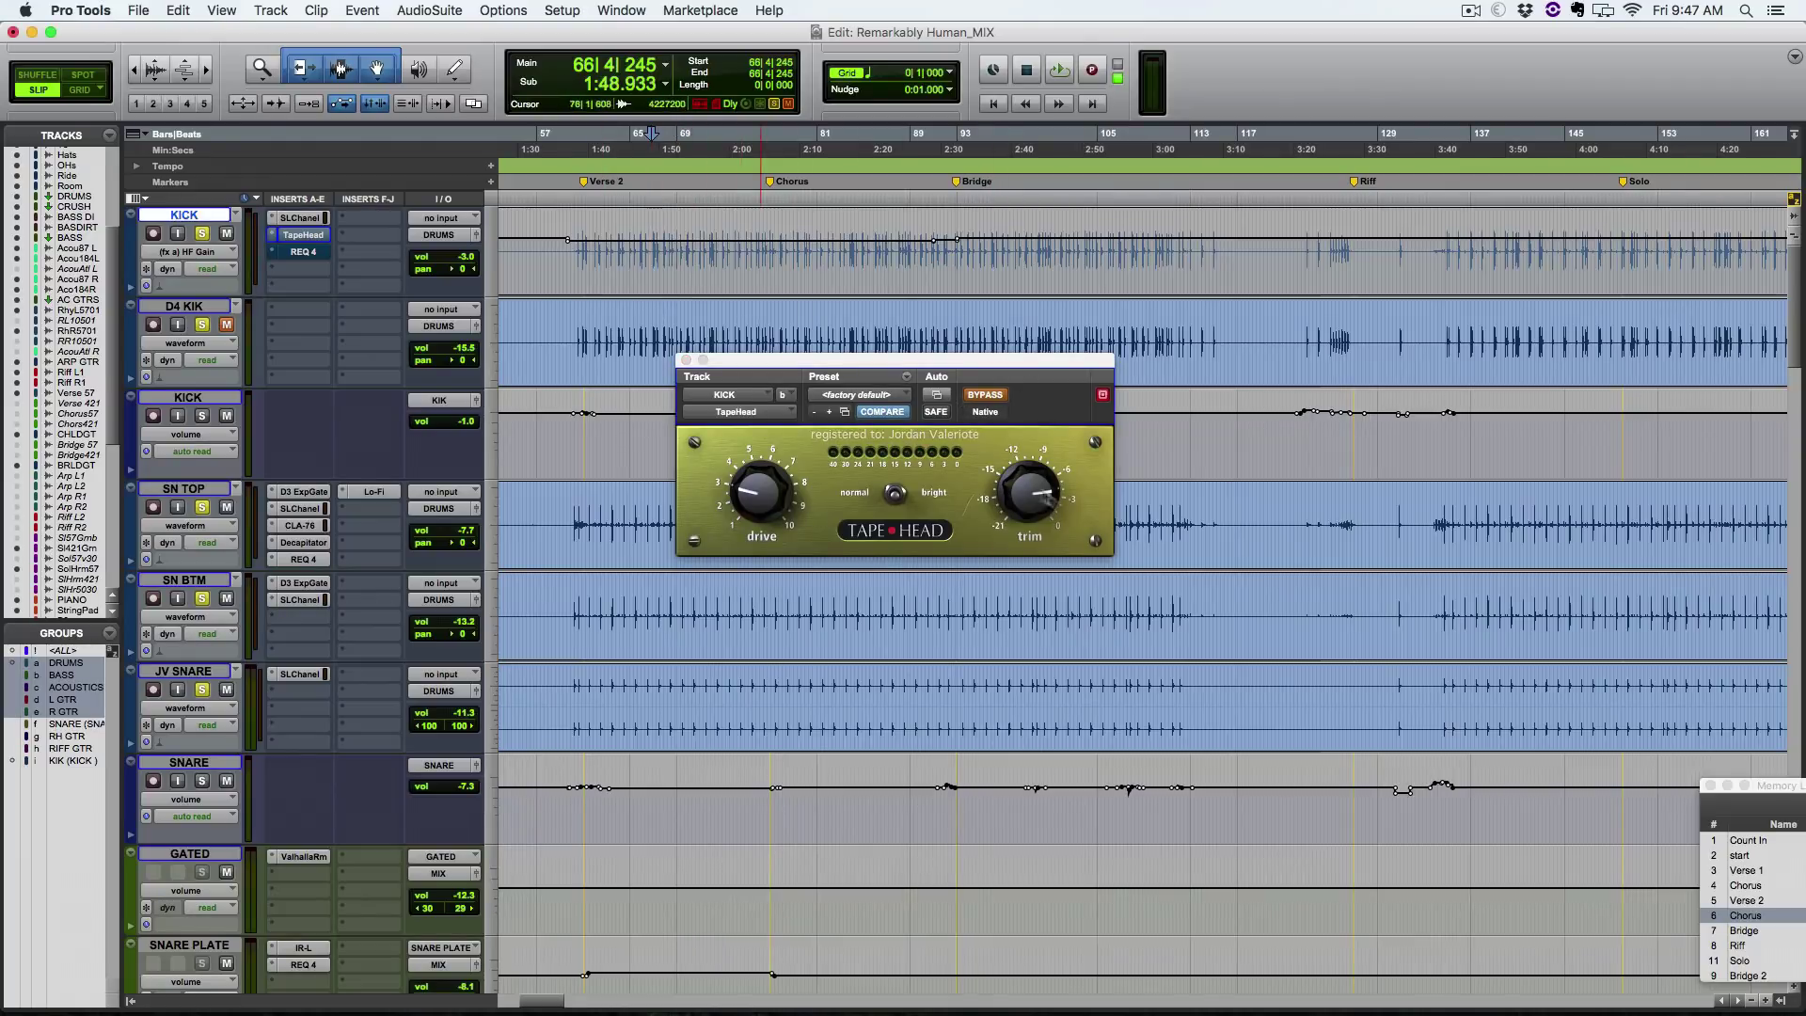
key(space)
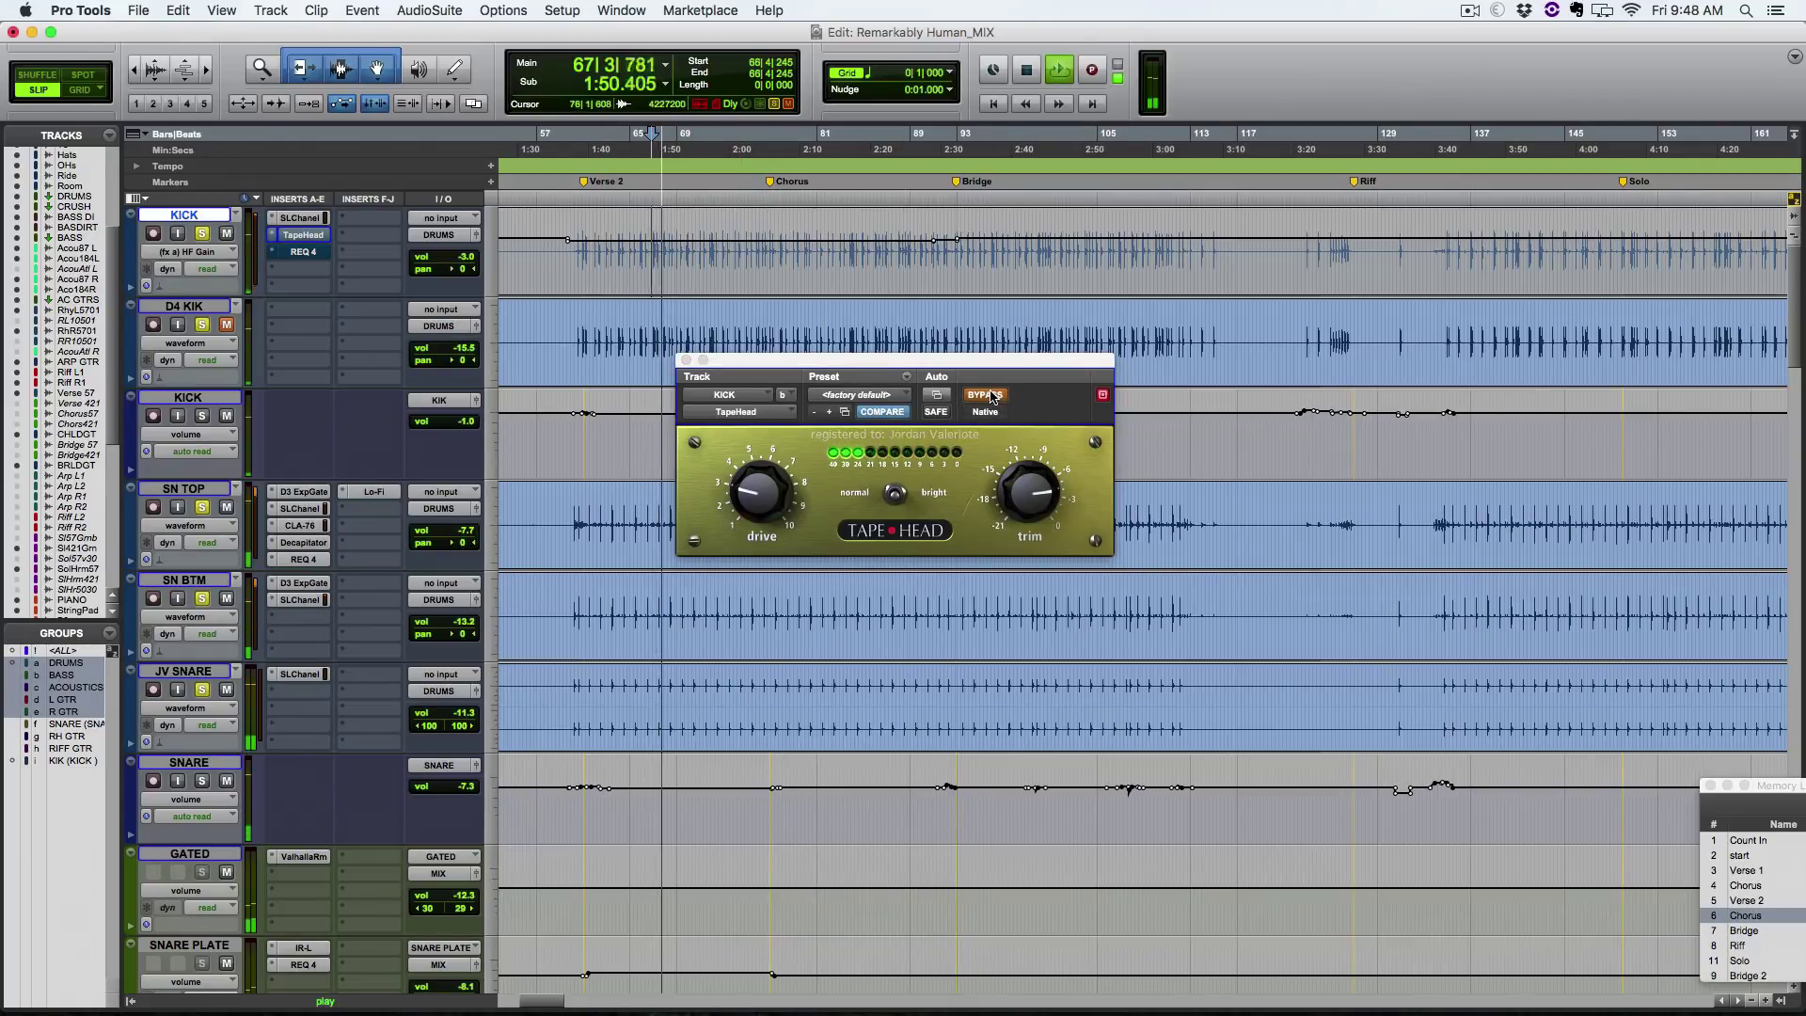
click(994, 396)
click(969, 154)
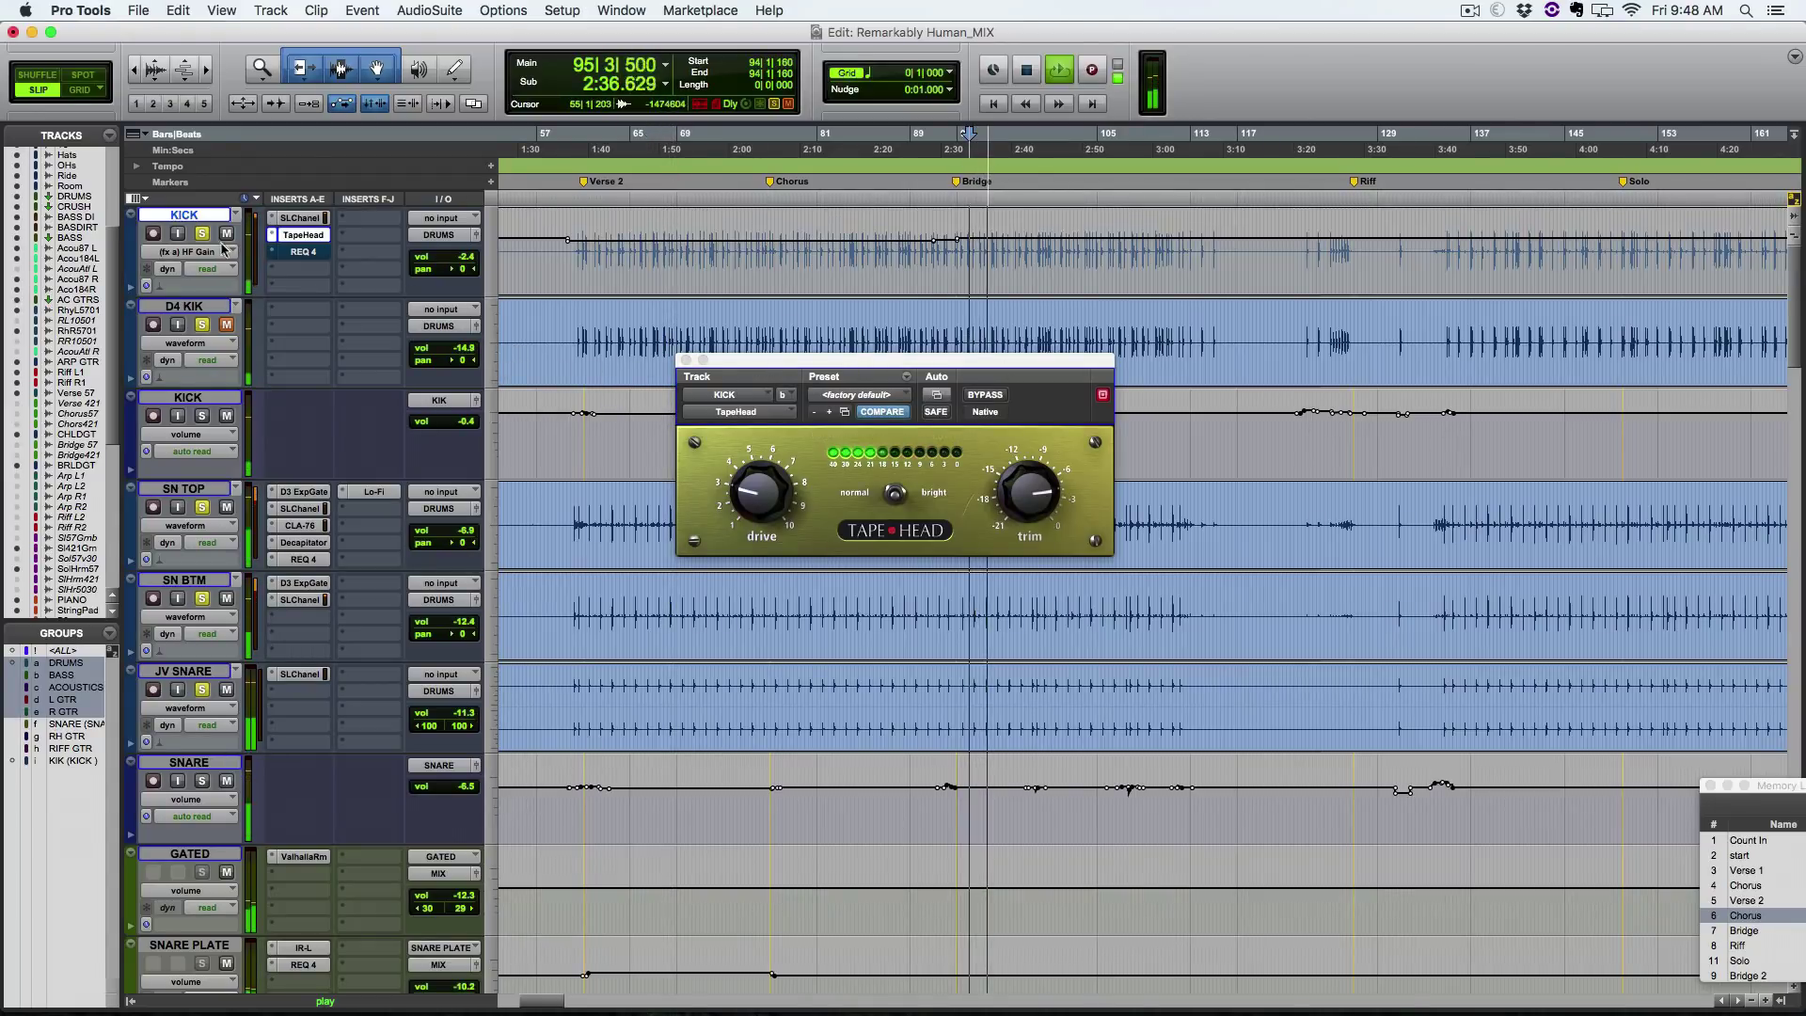
Step: Compare the kick with TapeHead bypassed and active during Bridge playback, and open the KICK track's REQ 4 plugin
click(993, 396)
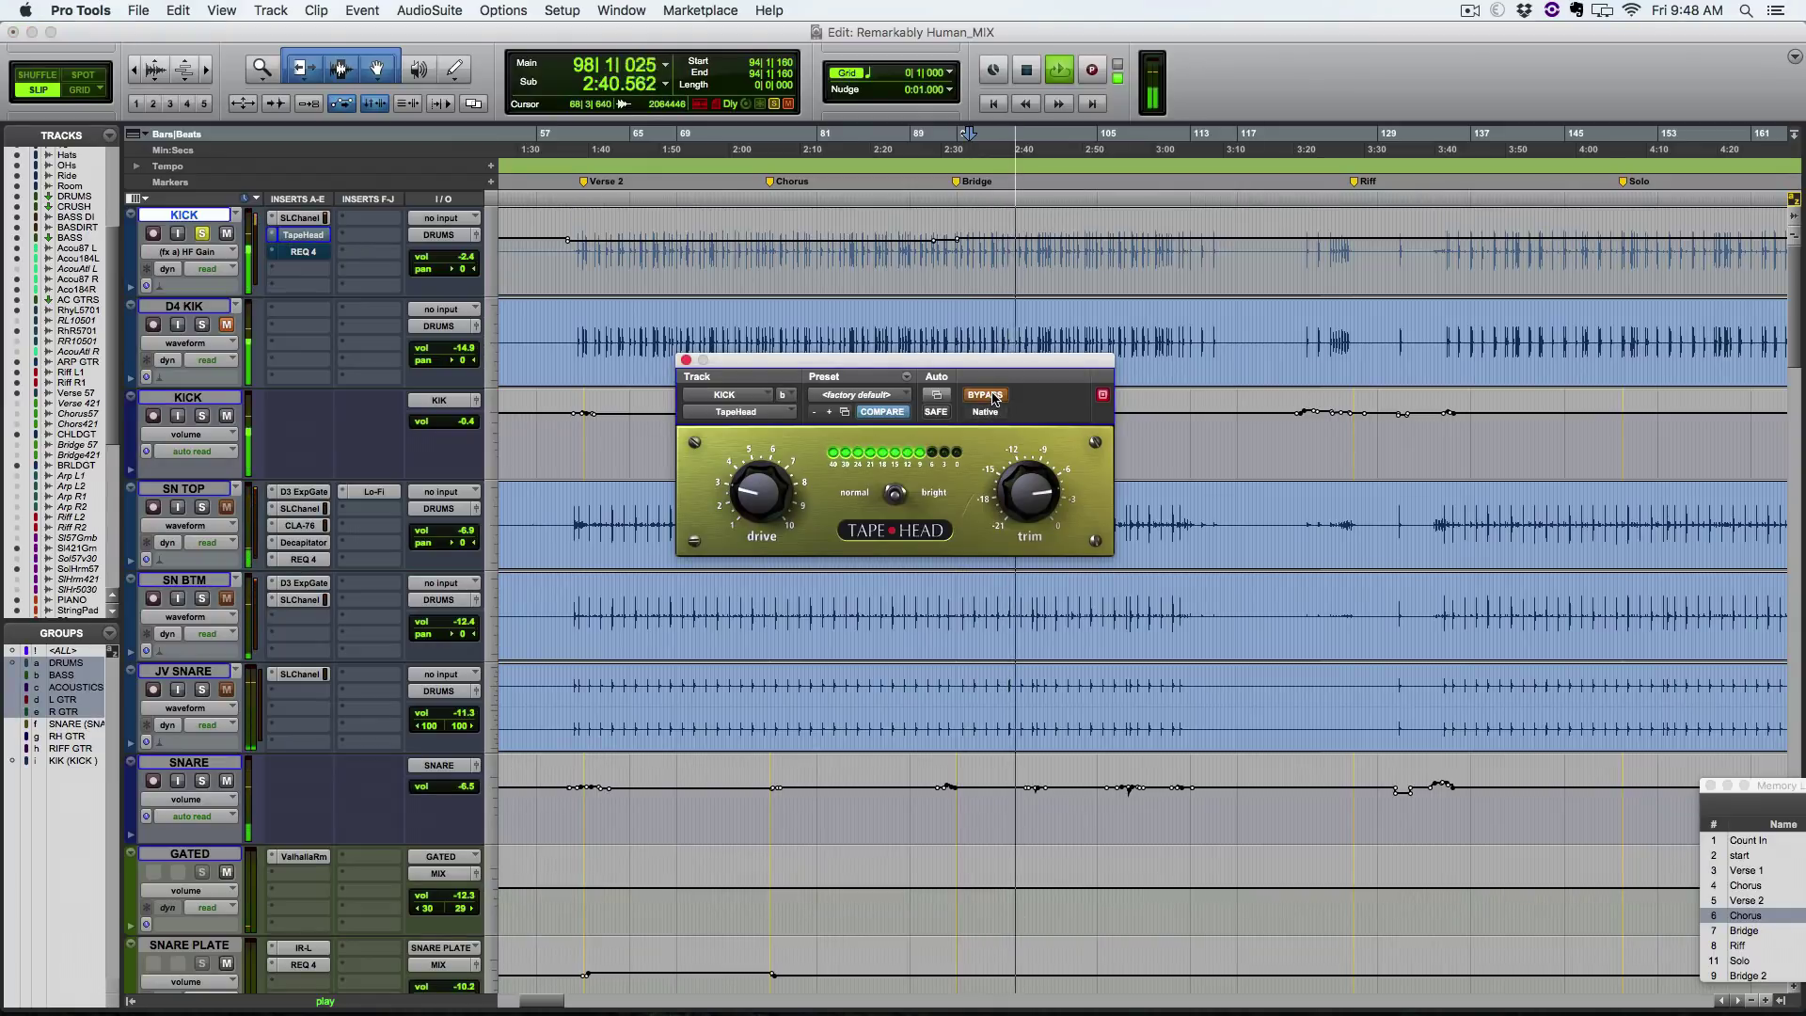
click(993, 396)
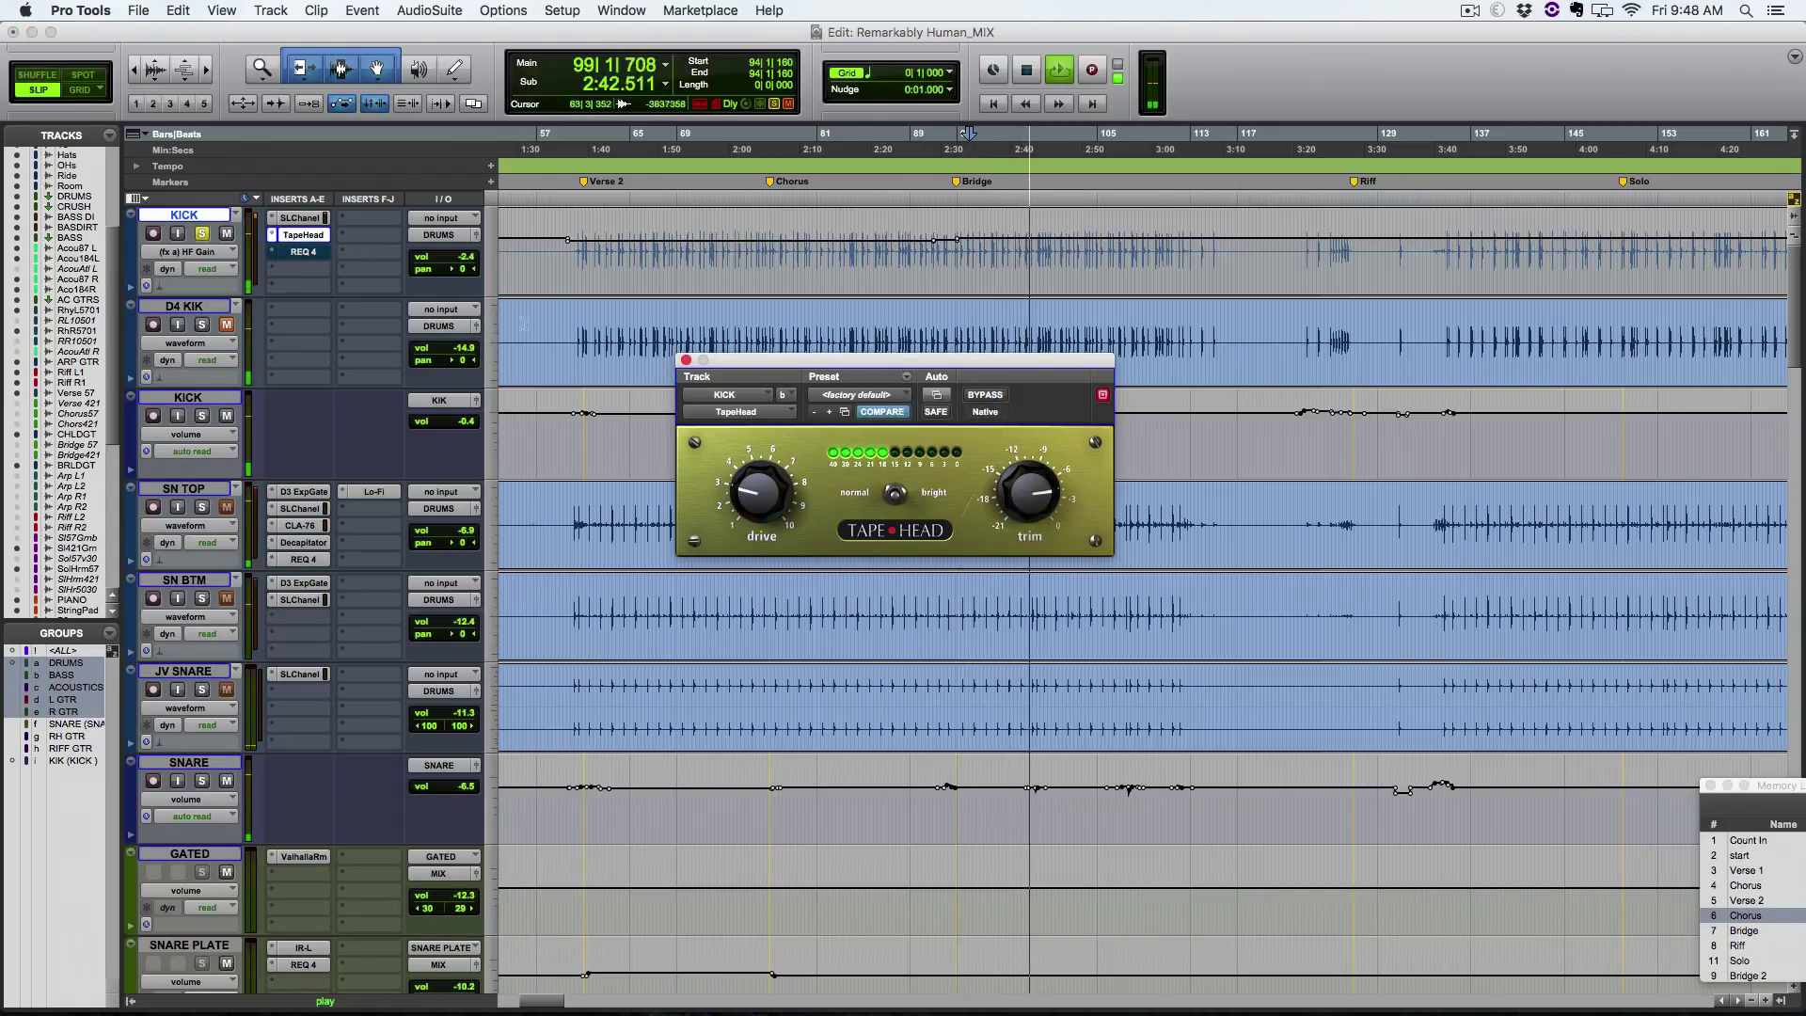
click(303, 251)
key(space)
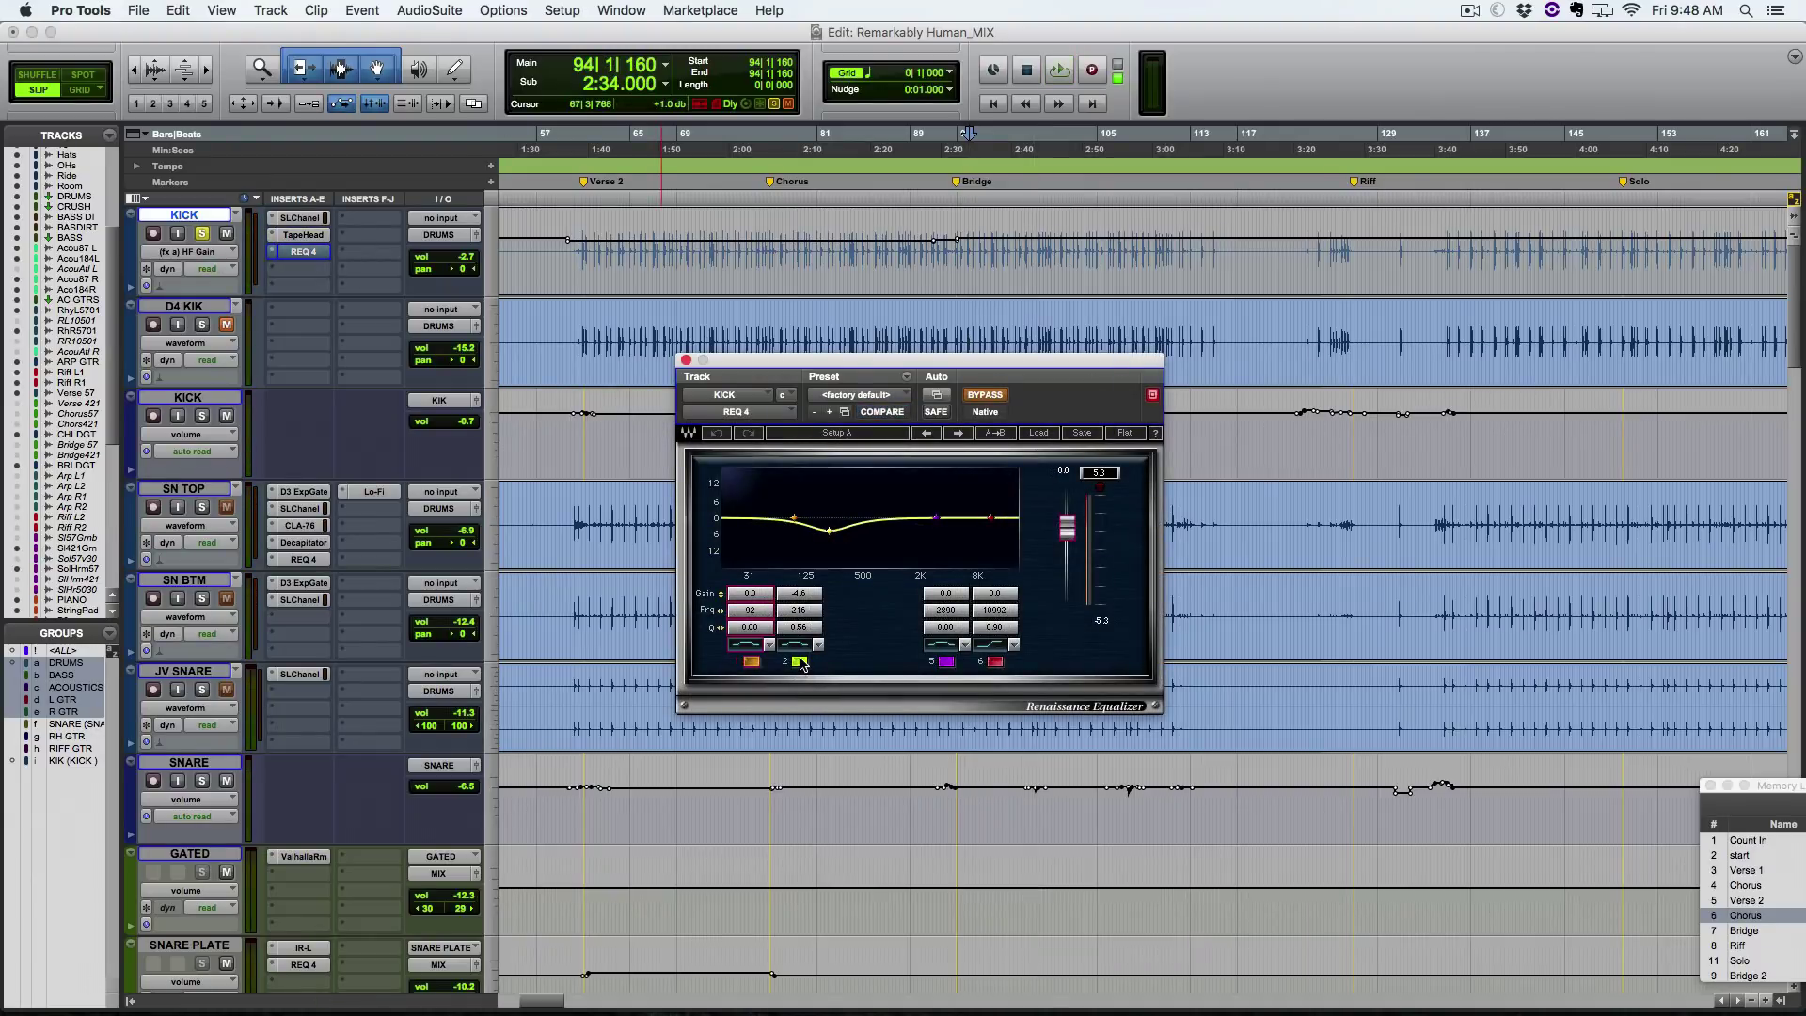
Step: Play from the Bridge, compare the kick with REQ 4 active and bypassed, and leave the plugin with the kick's inserts active
key(space)
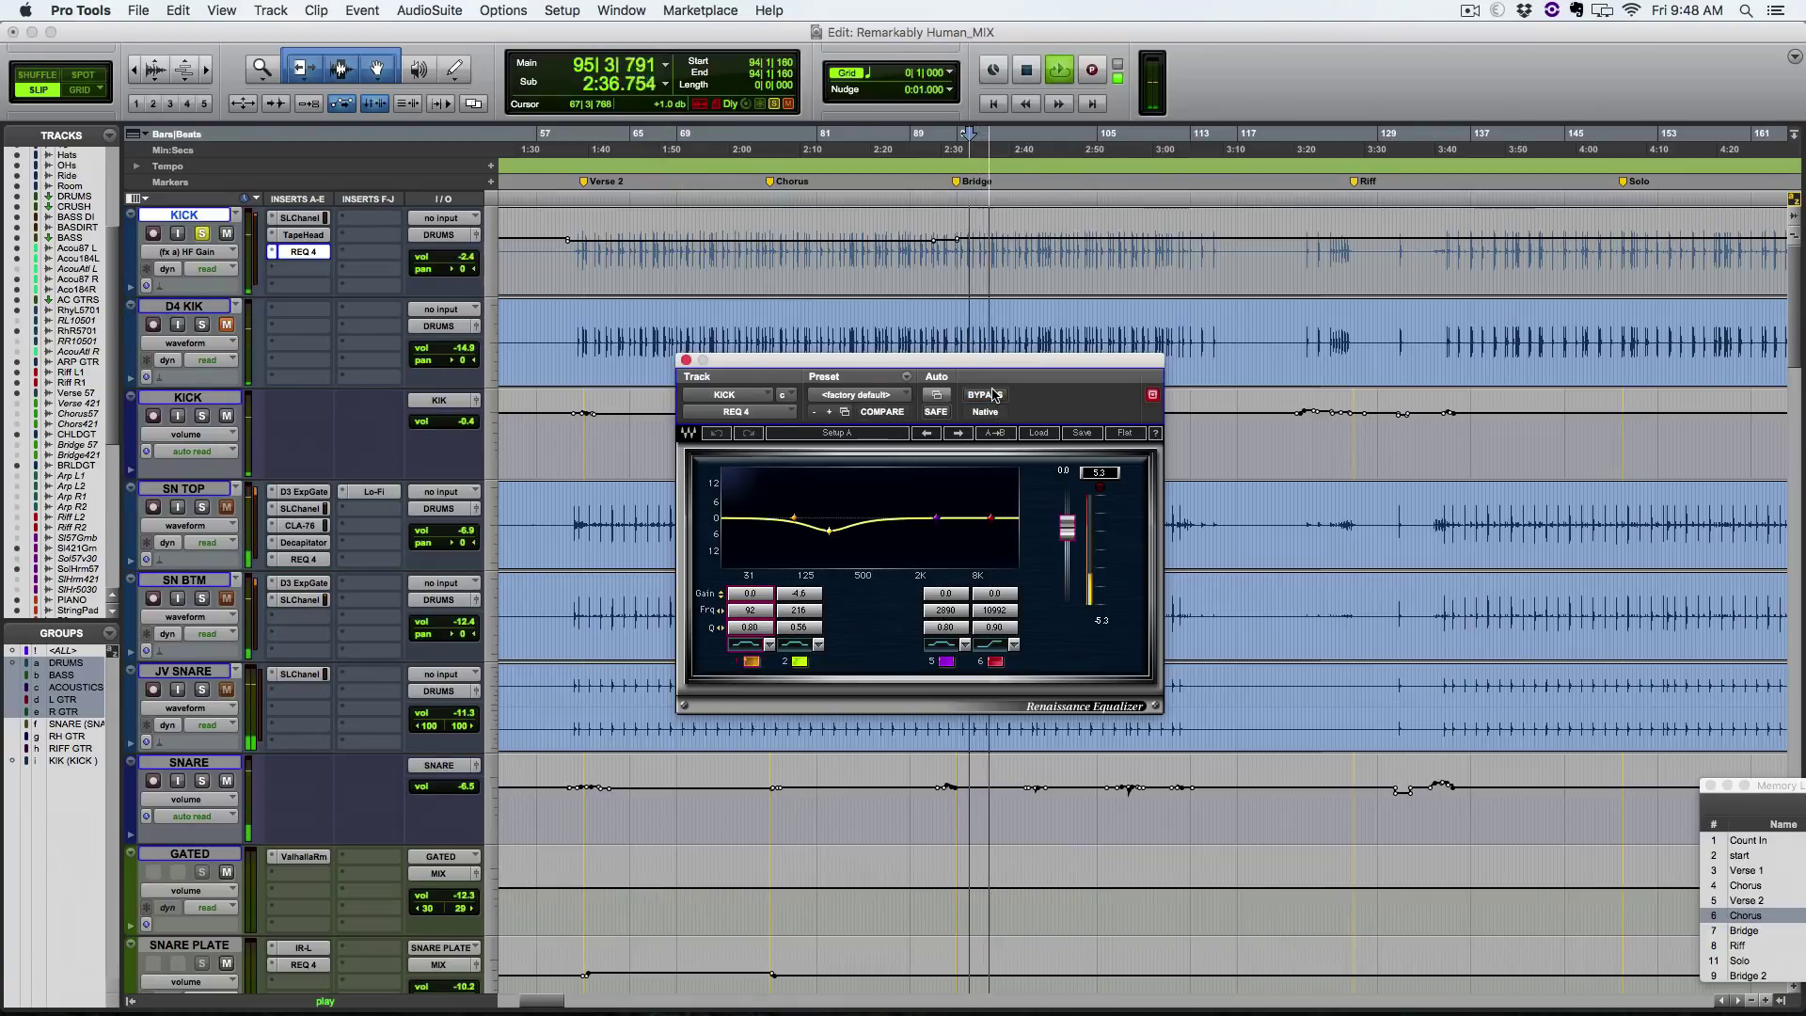
click(995, 395)
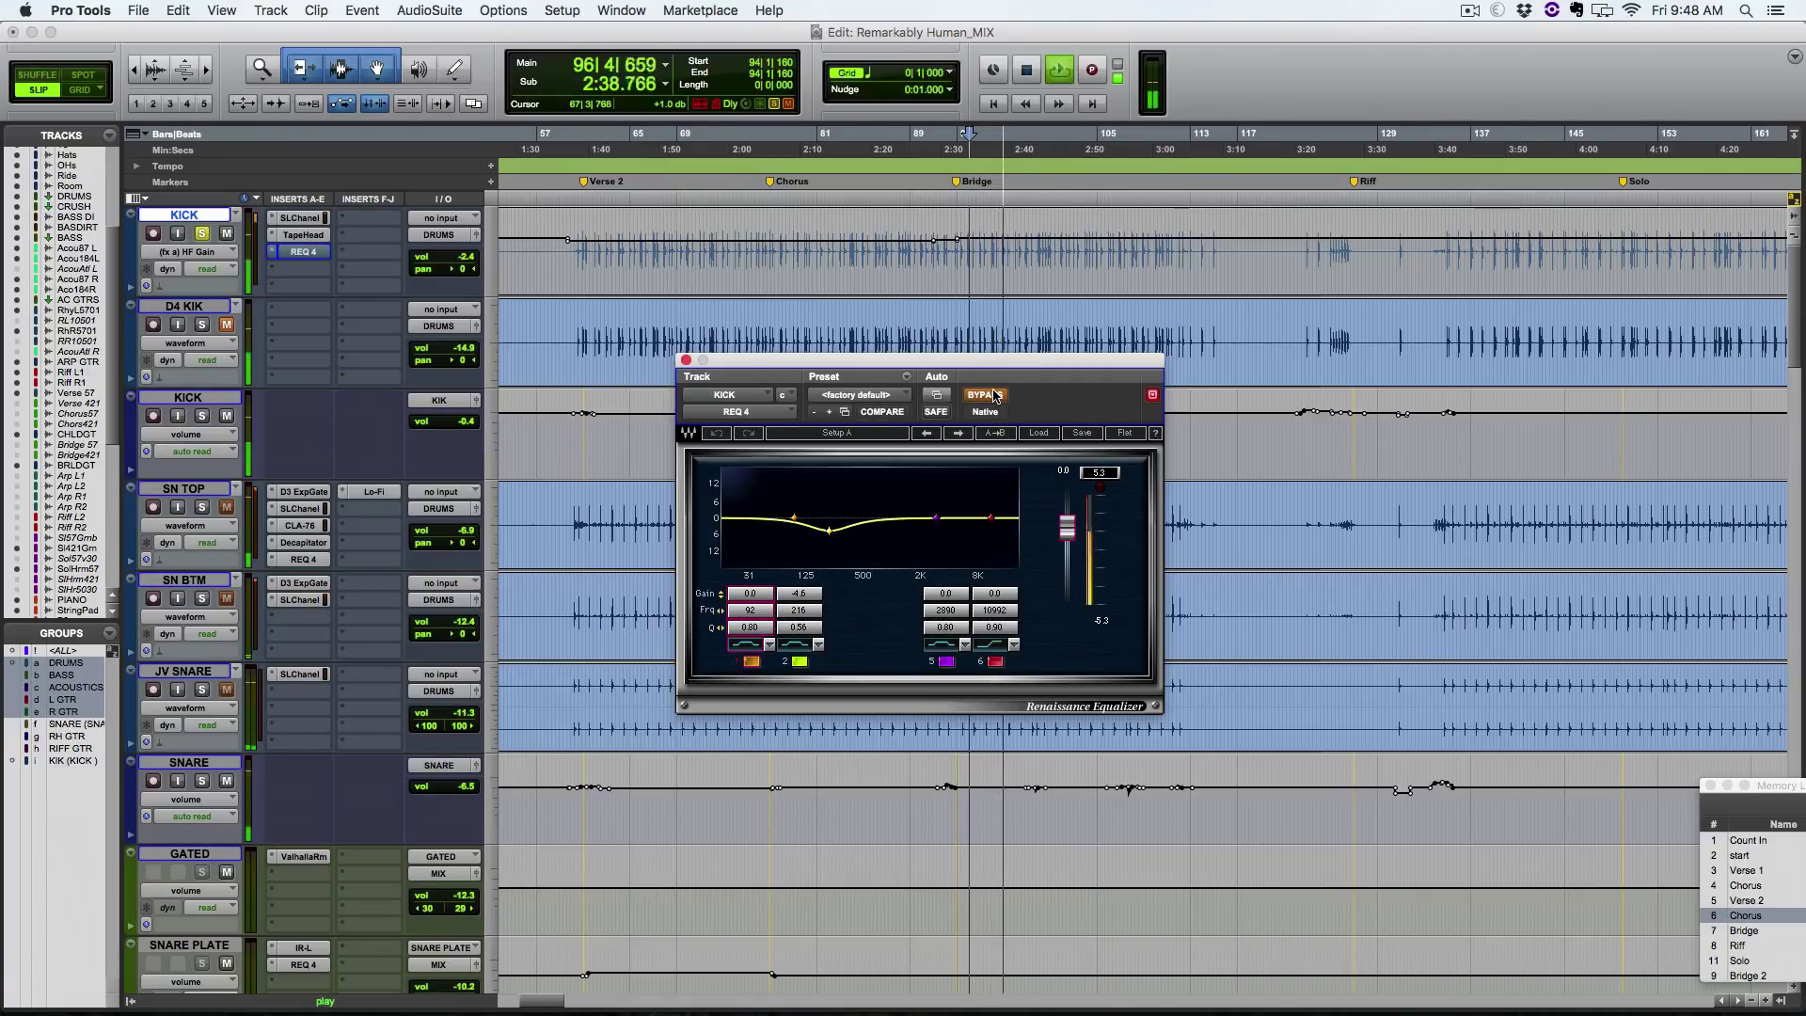
click(995, 394)
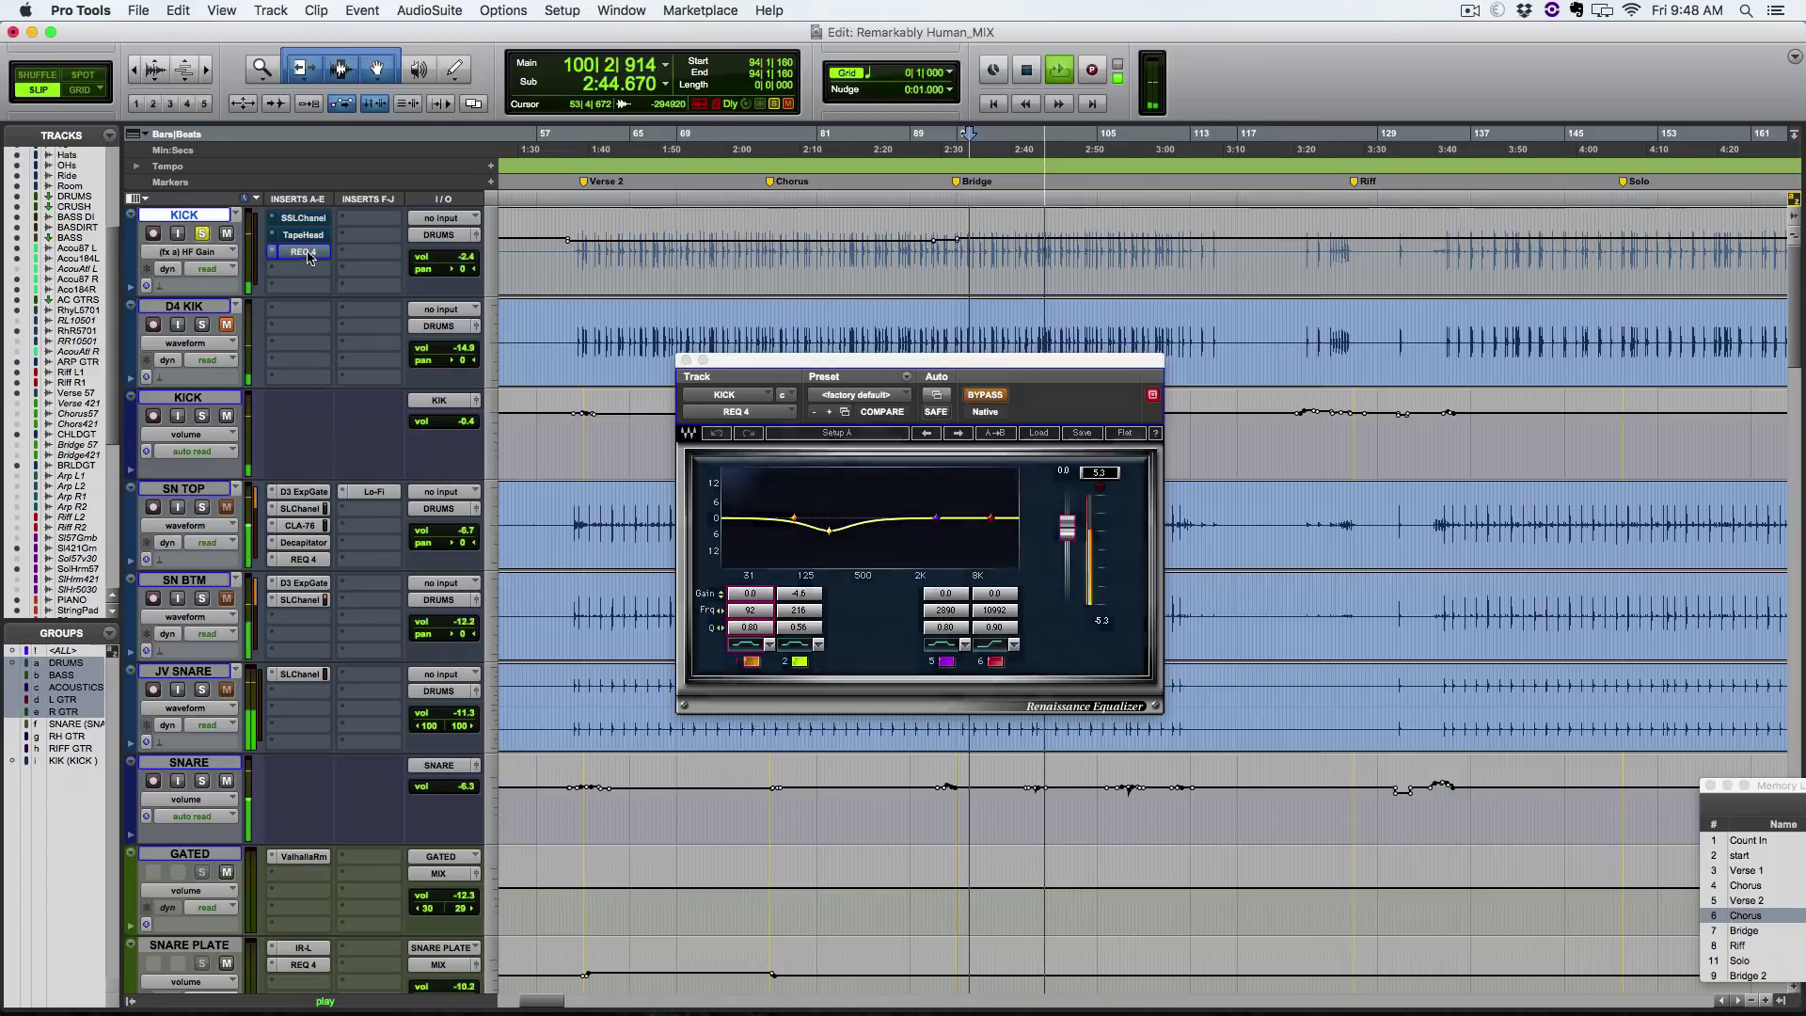
click(307, 242)
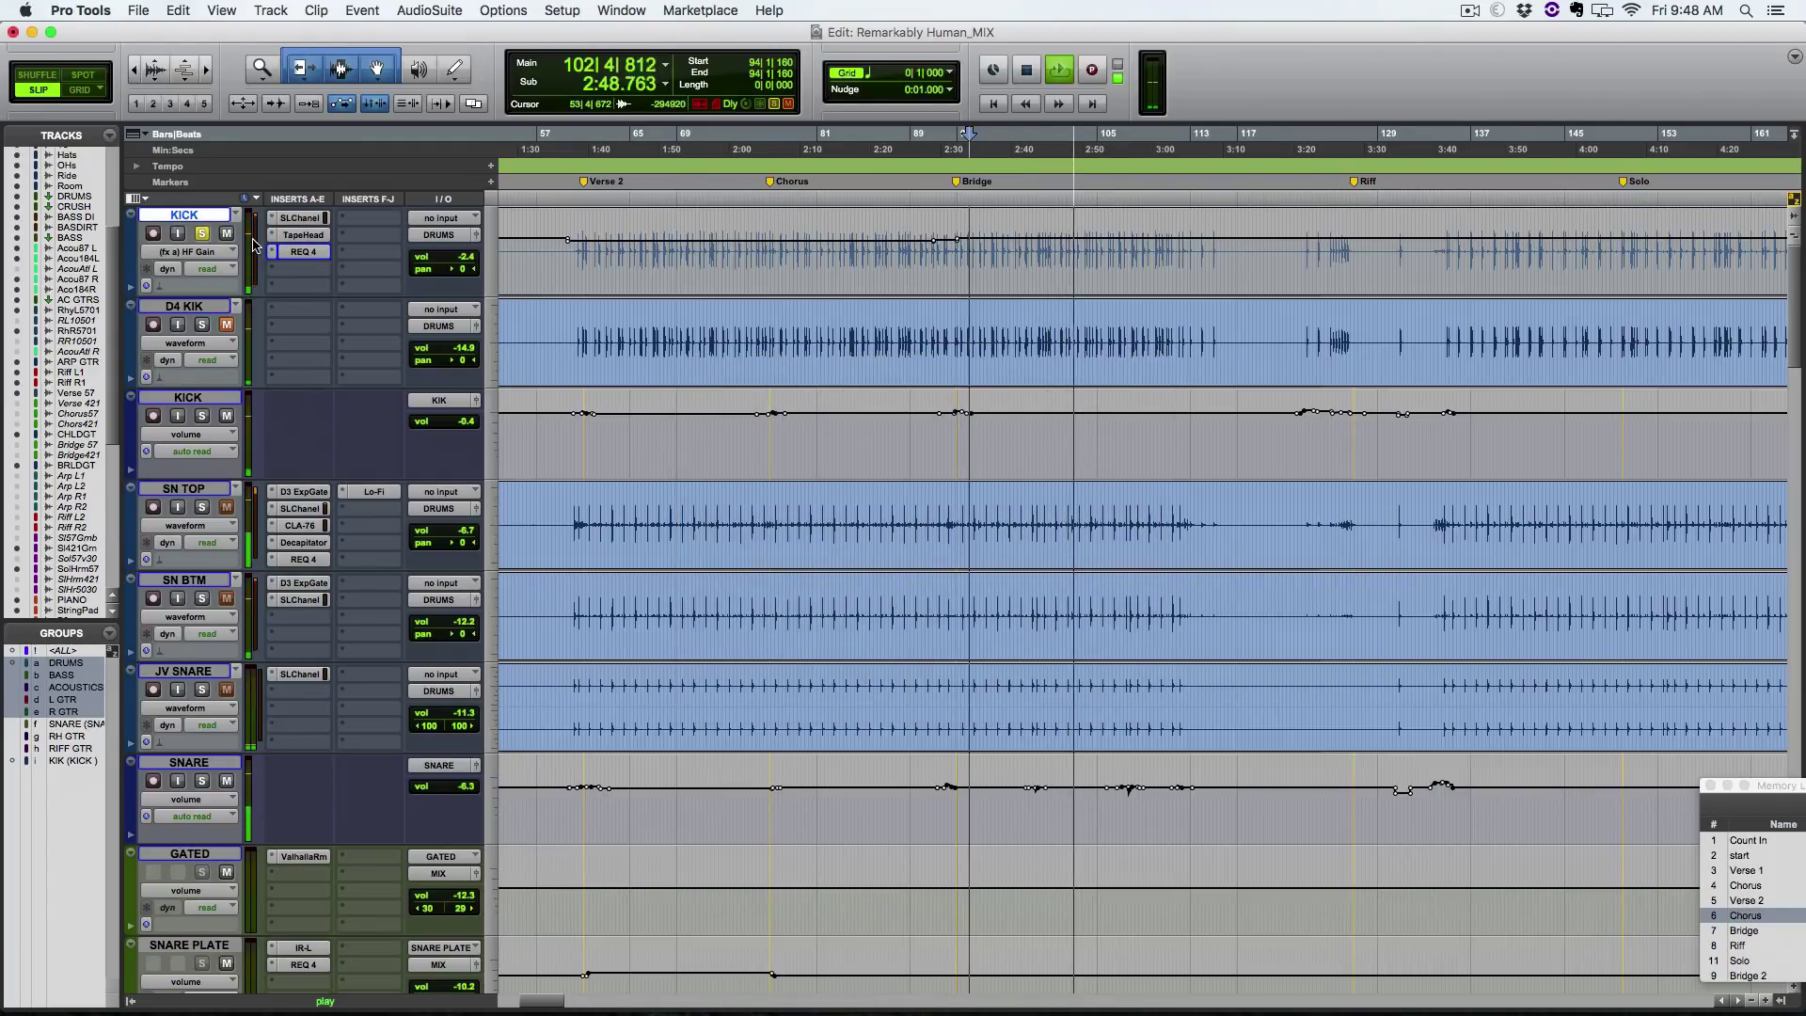
key(space)
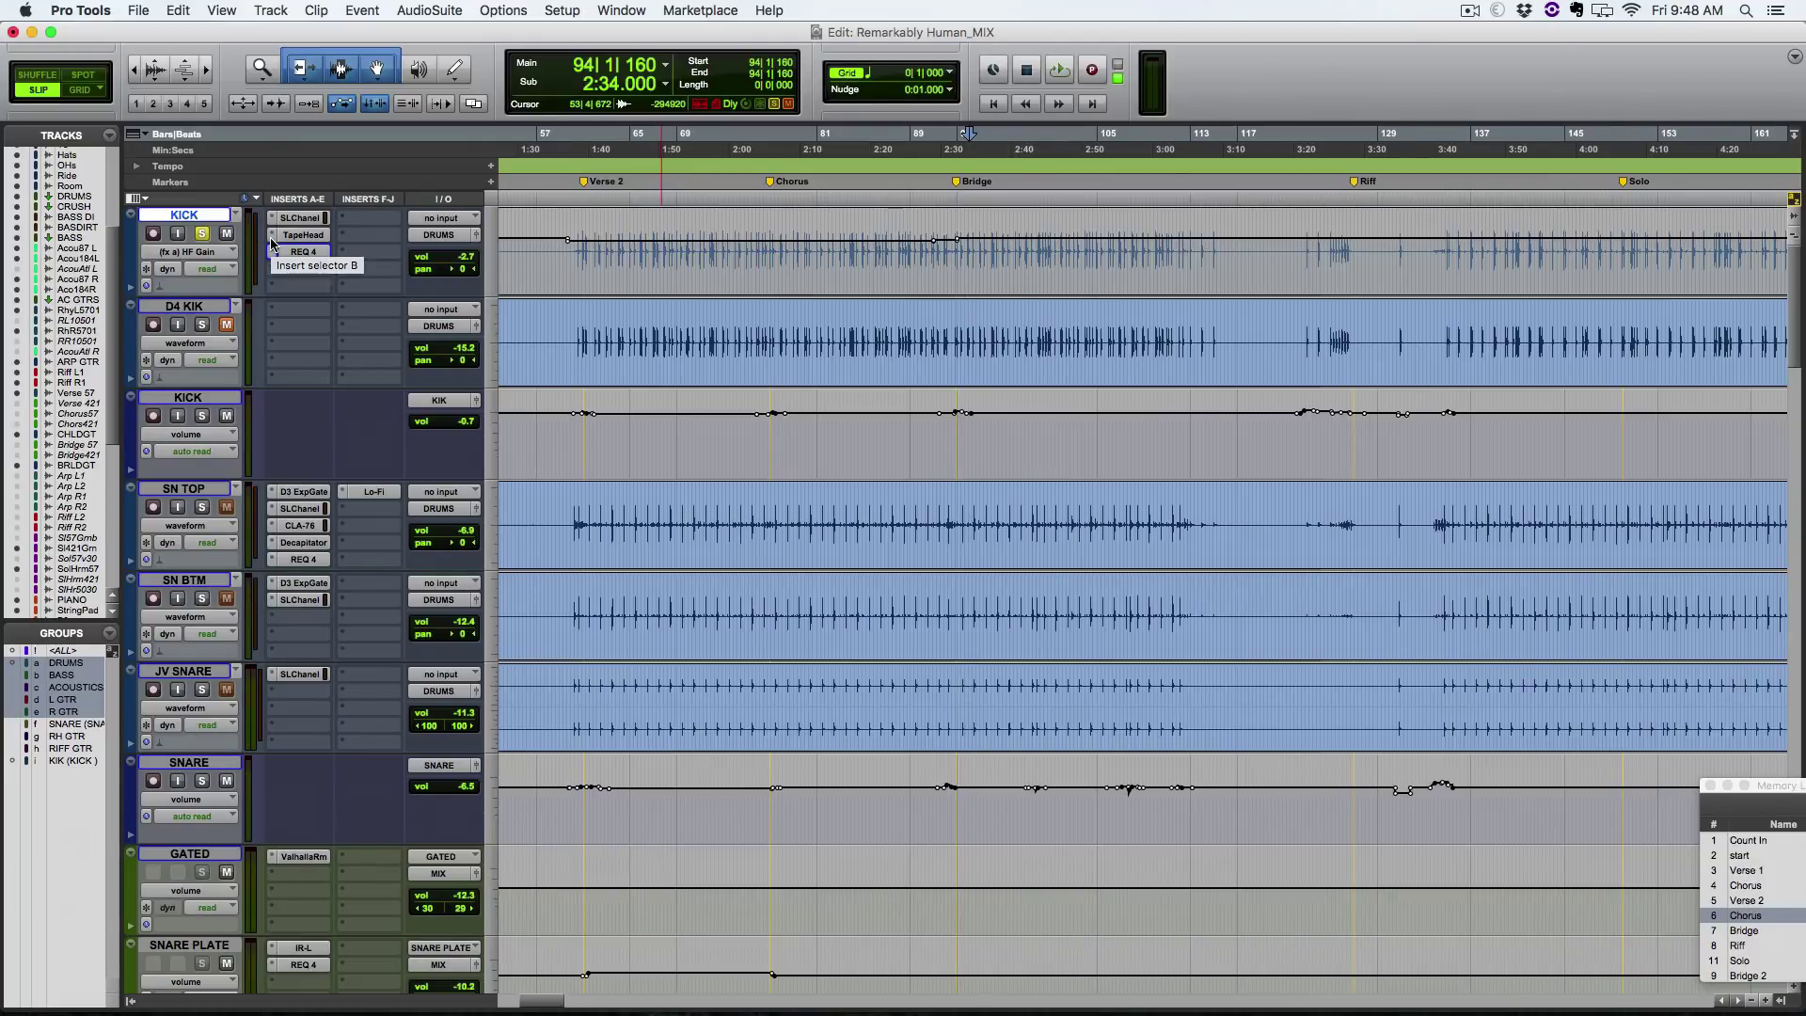
Step: Switch the KICK track from HF Gain automation to waveform view and solo the D4 KIK track on its own
key(ctrl+minus)
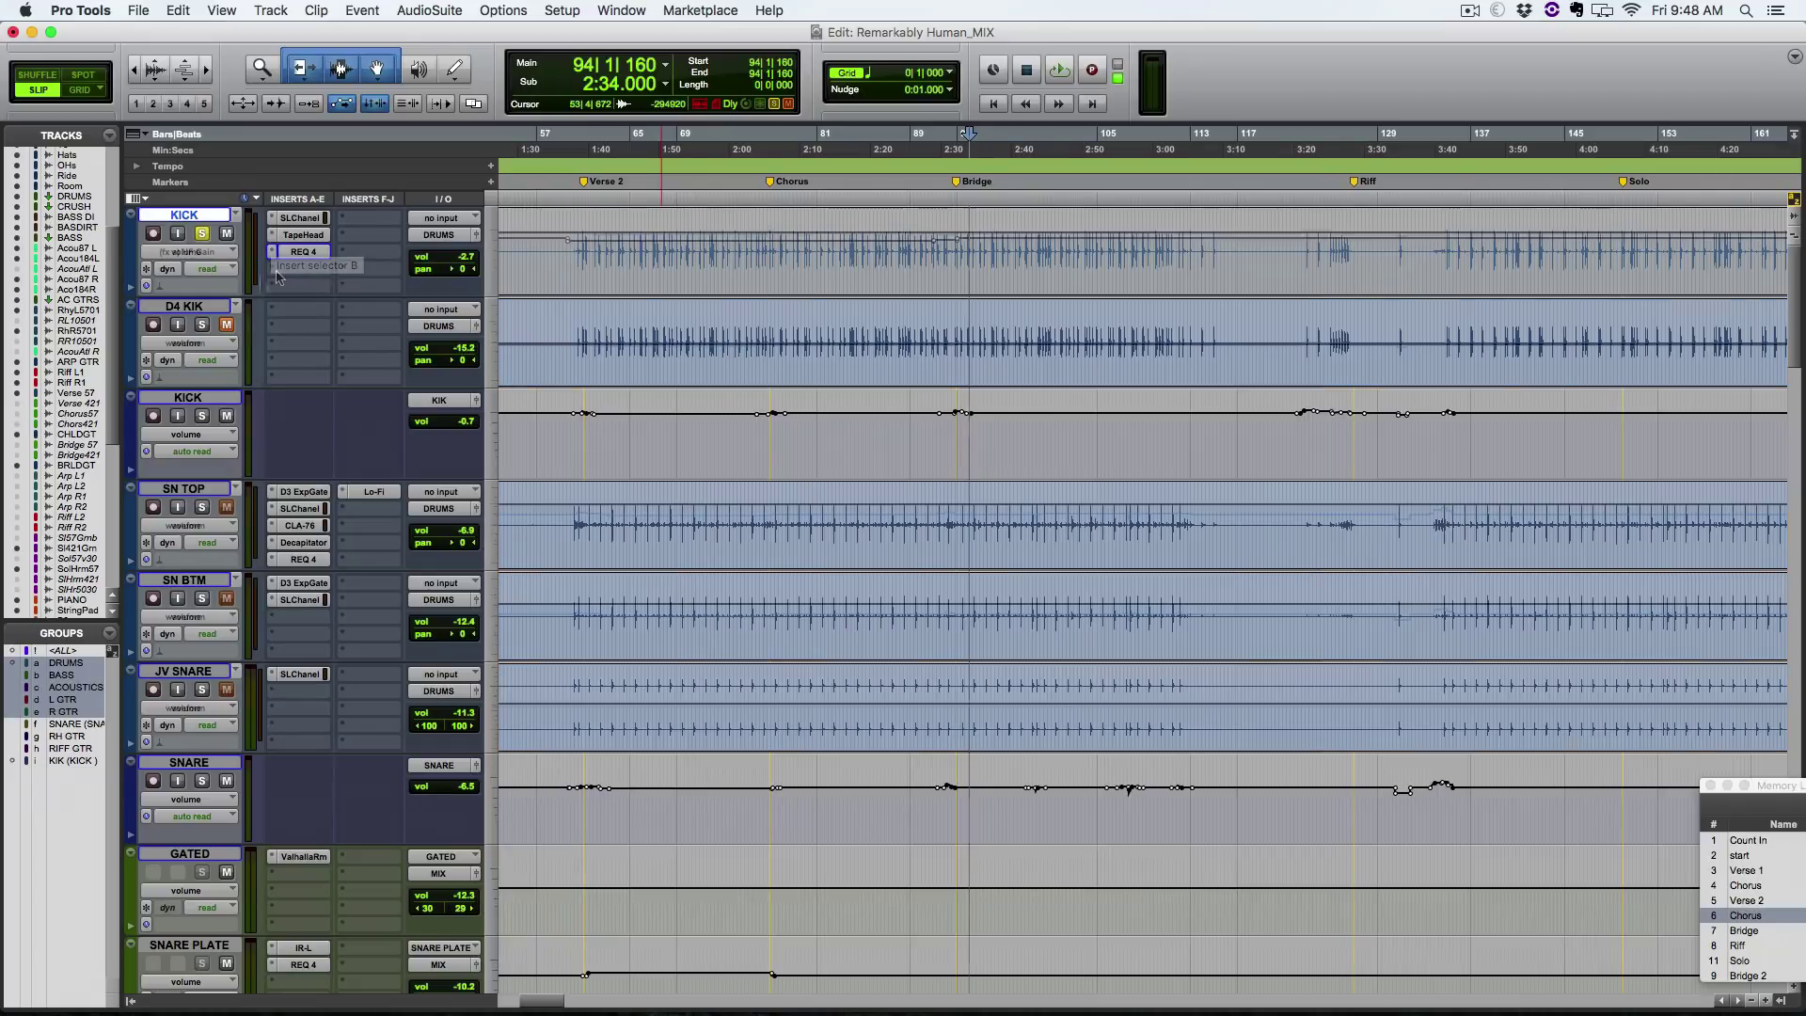
key(ctrl+minus)
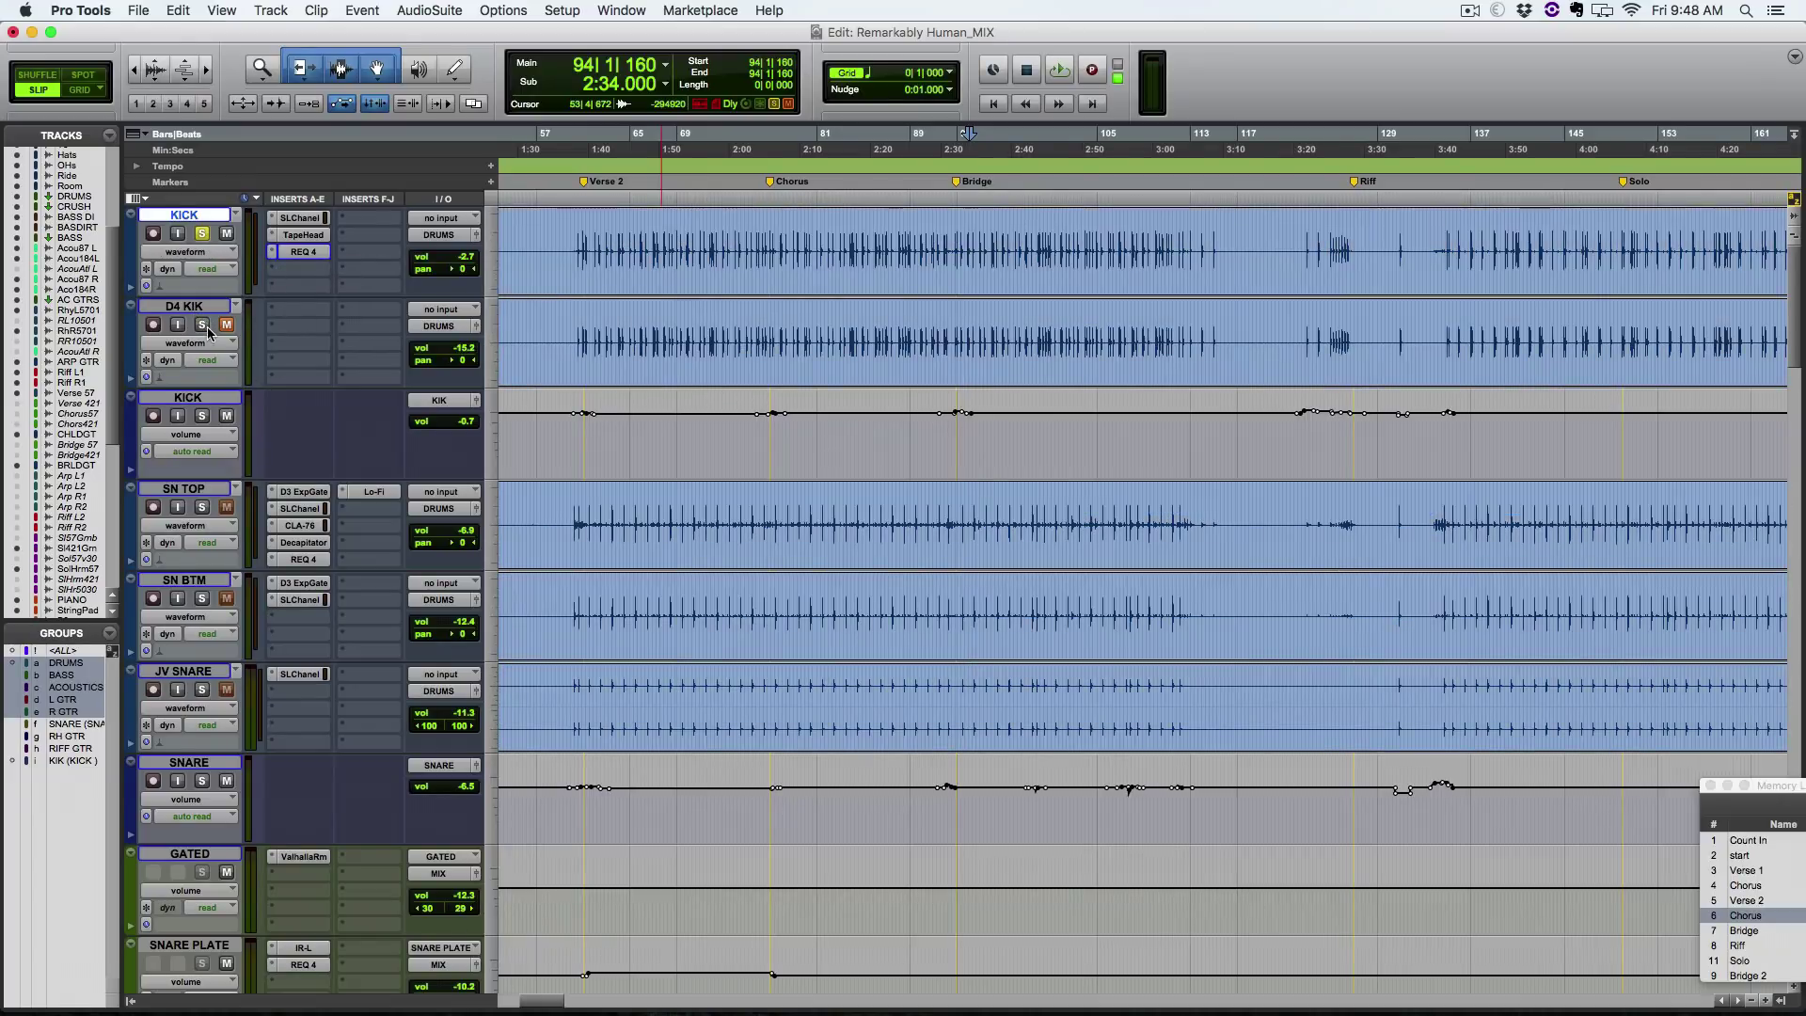
click(203, 326)
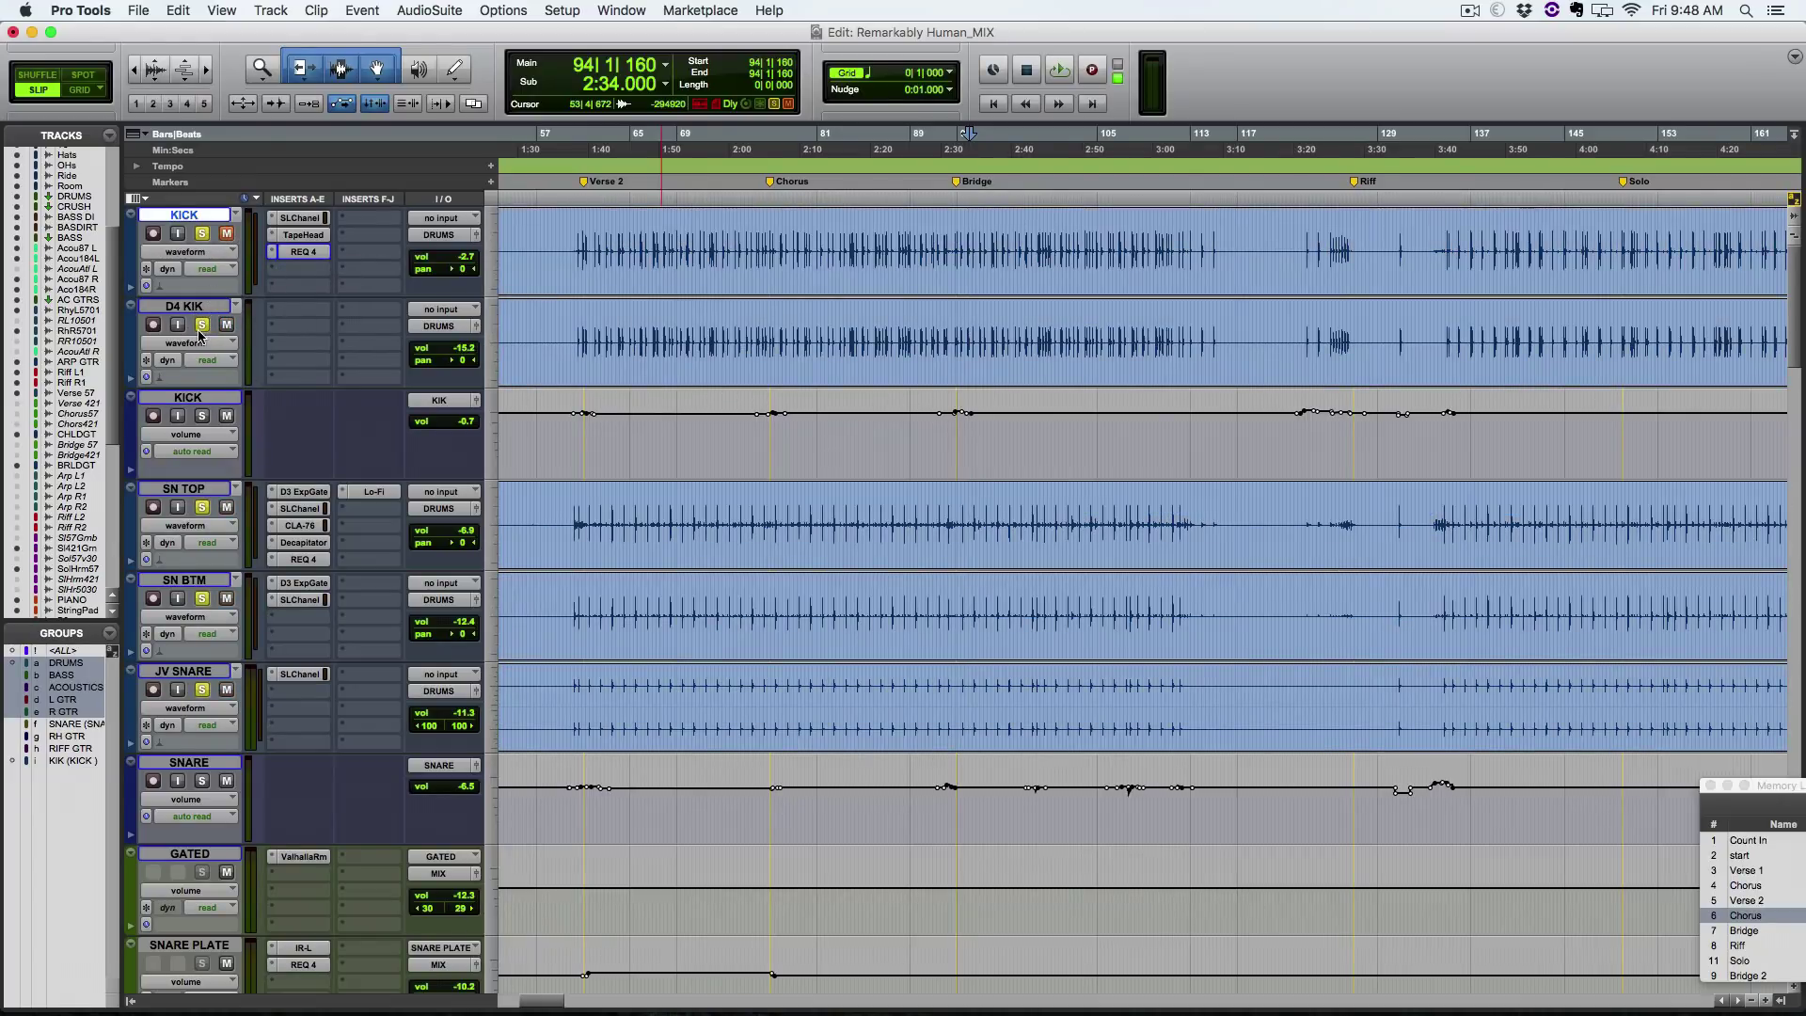
click(199, 329)
ctrl+click(200, 329)
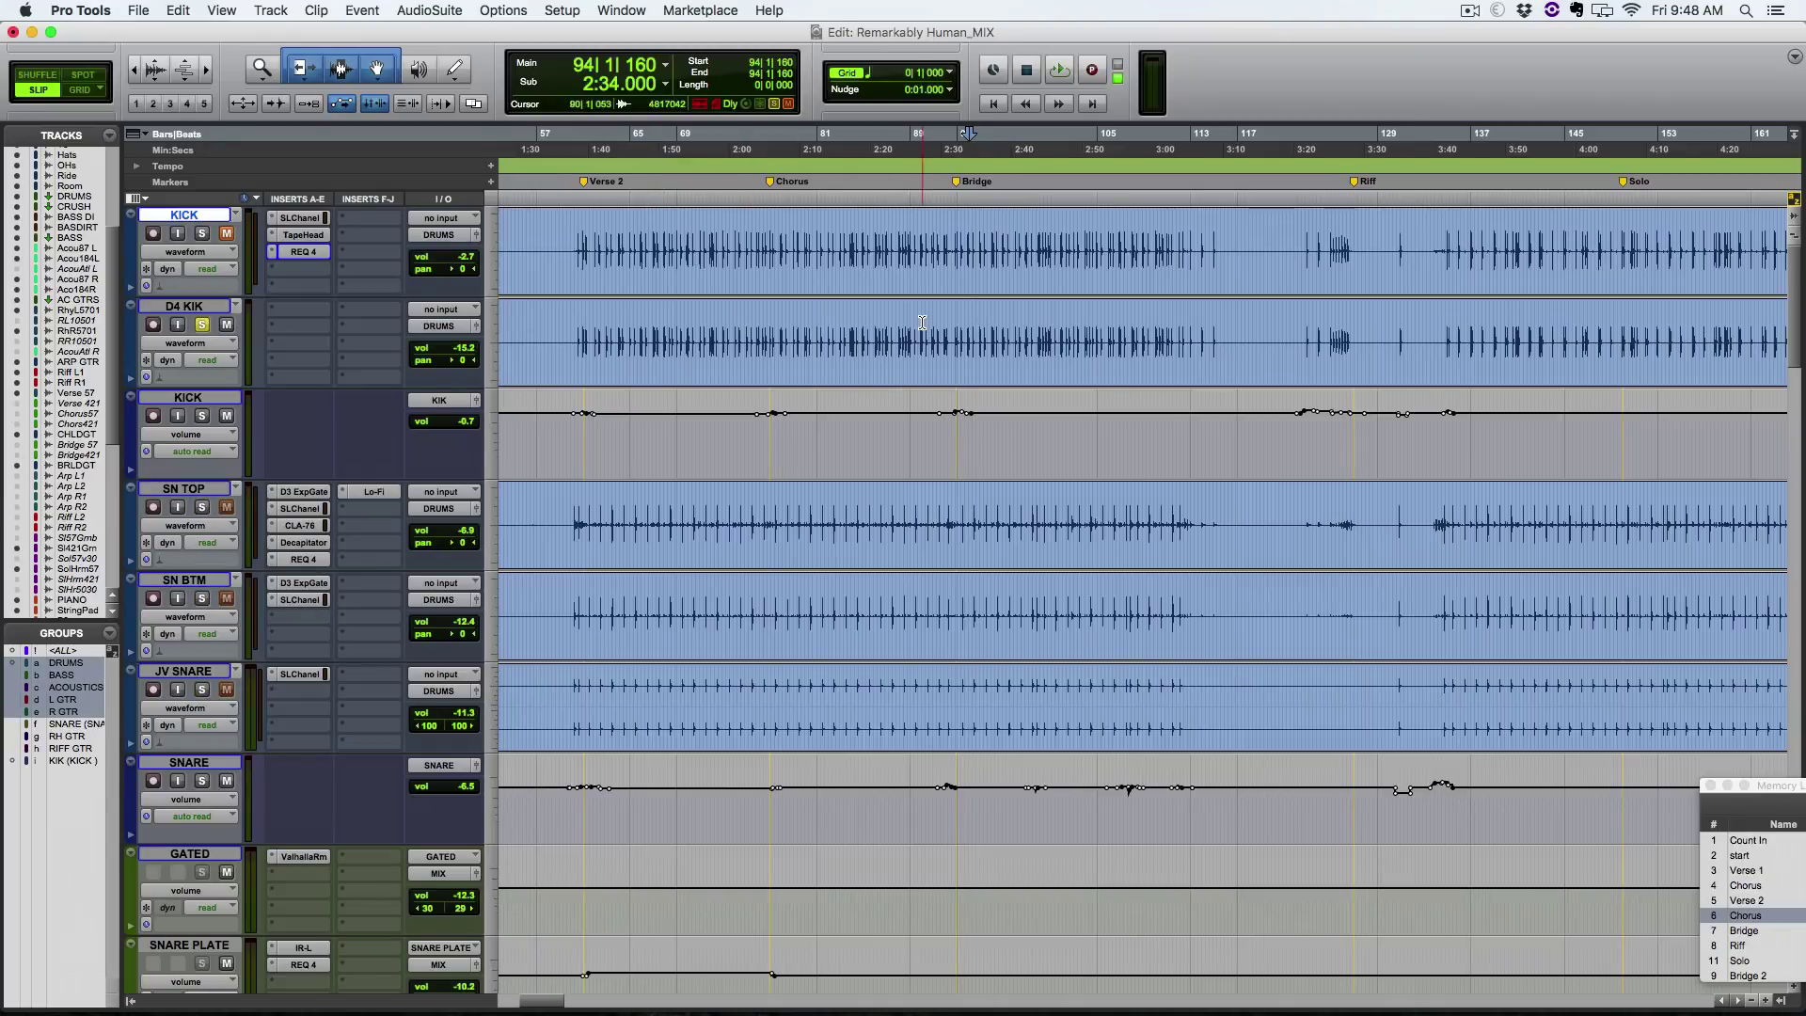
Step: Play the D4 KIK track alone from the Bridge and toggle its mute while playing it together with the drums
key(space)
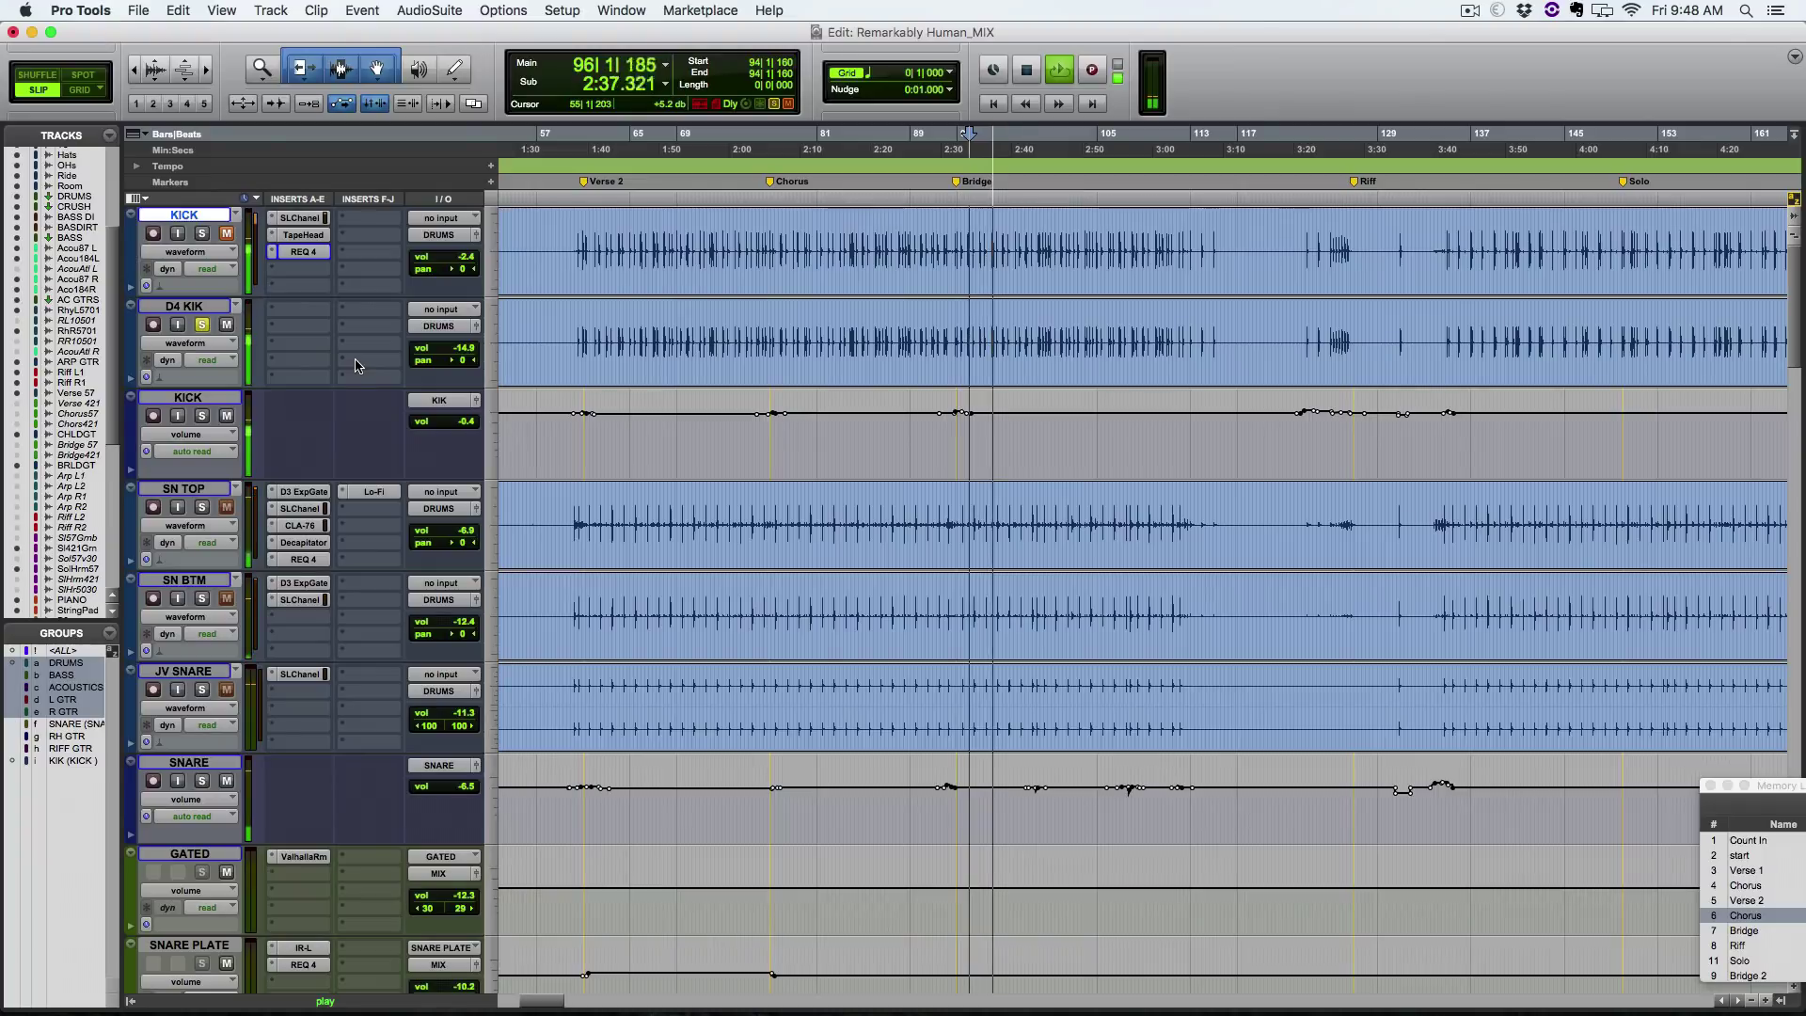
key(space)
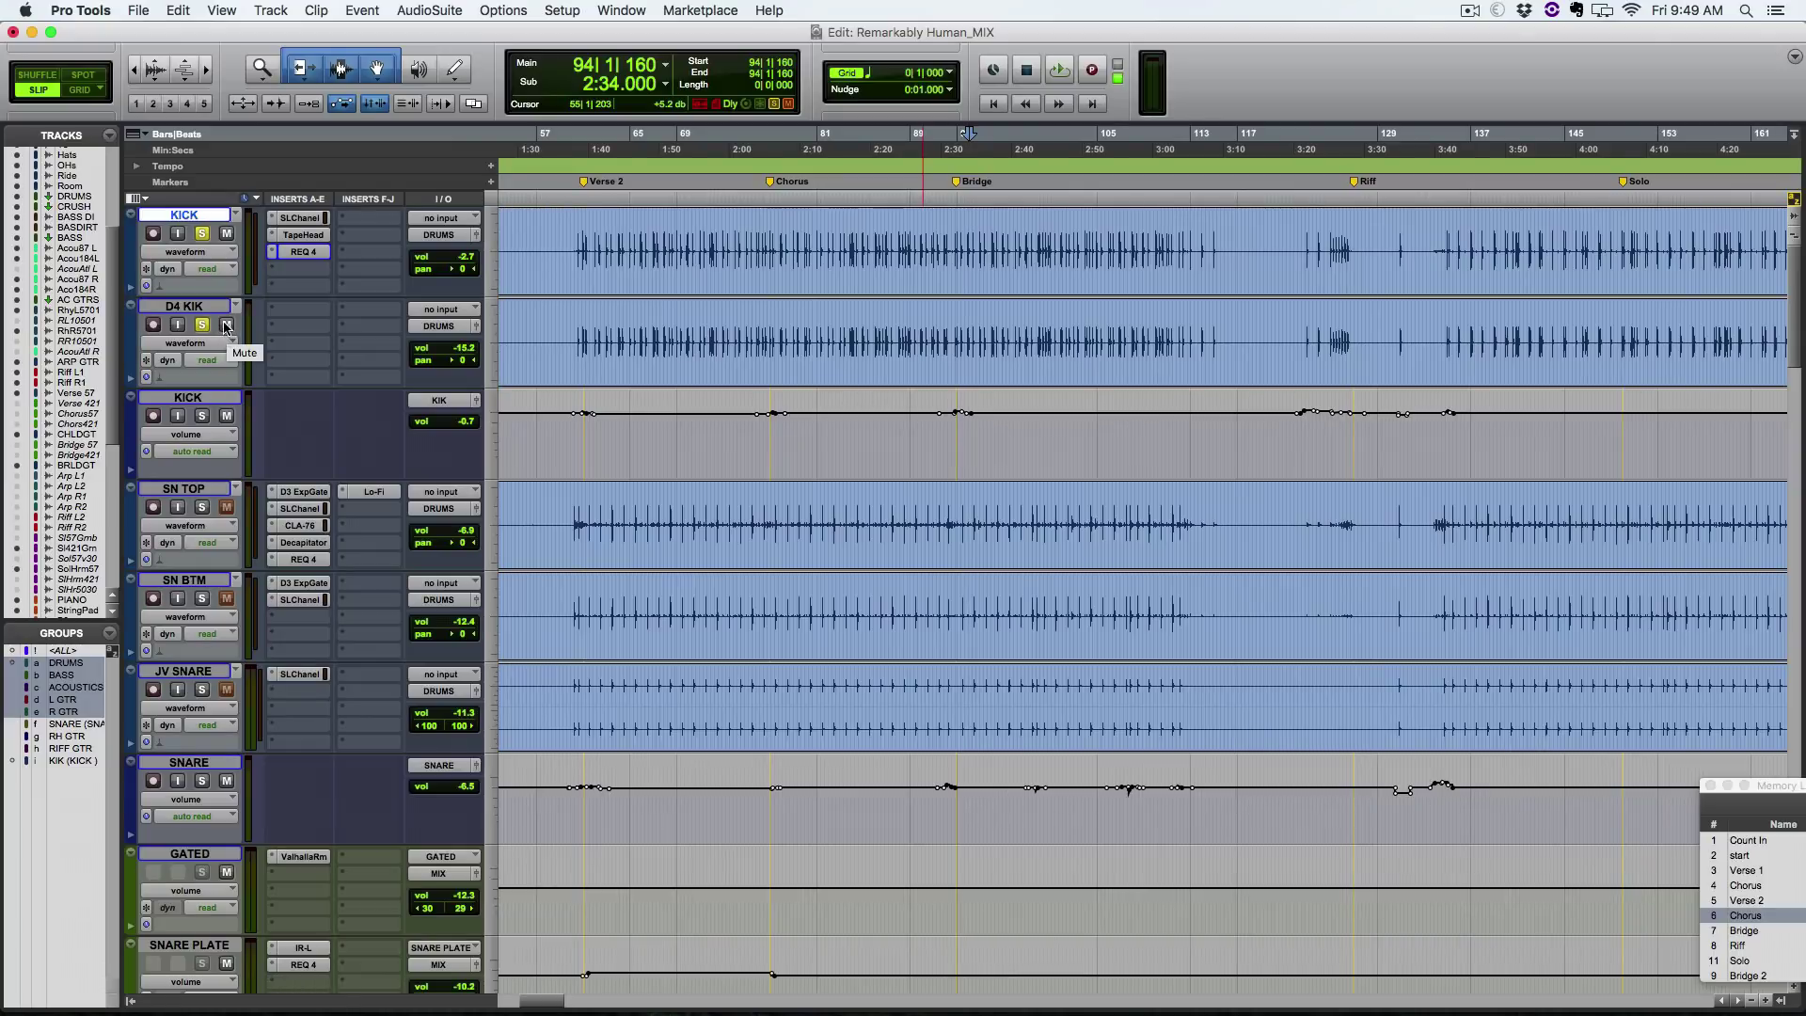
key(space)
click(227, 326)
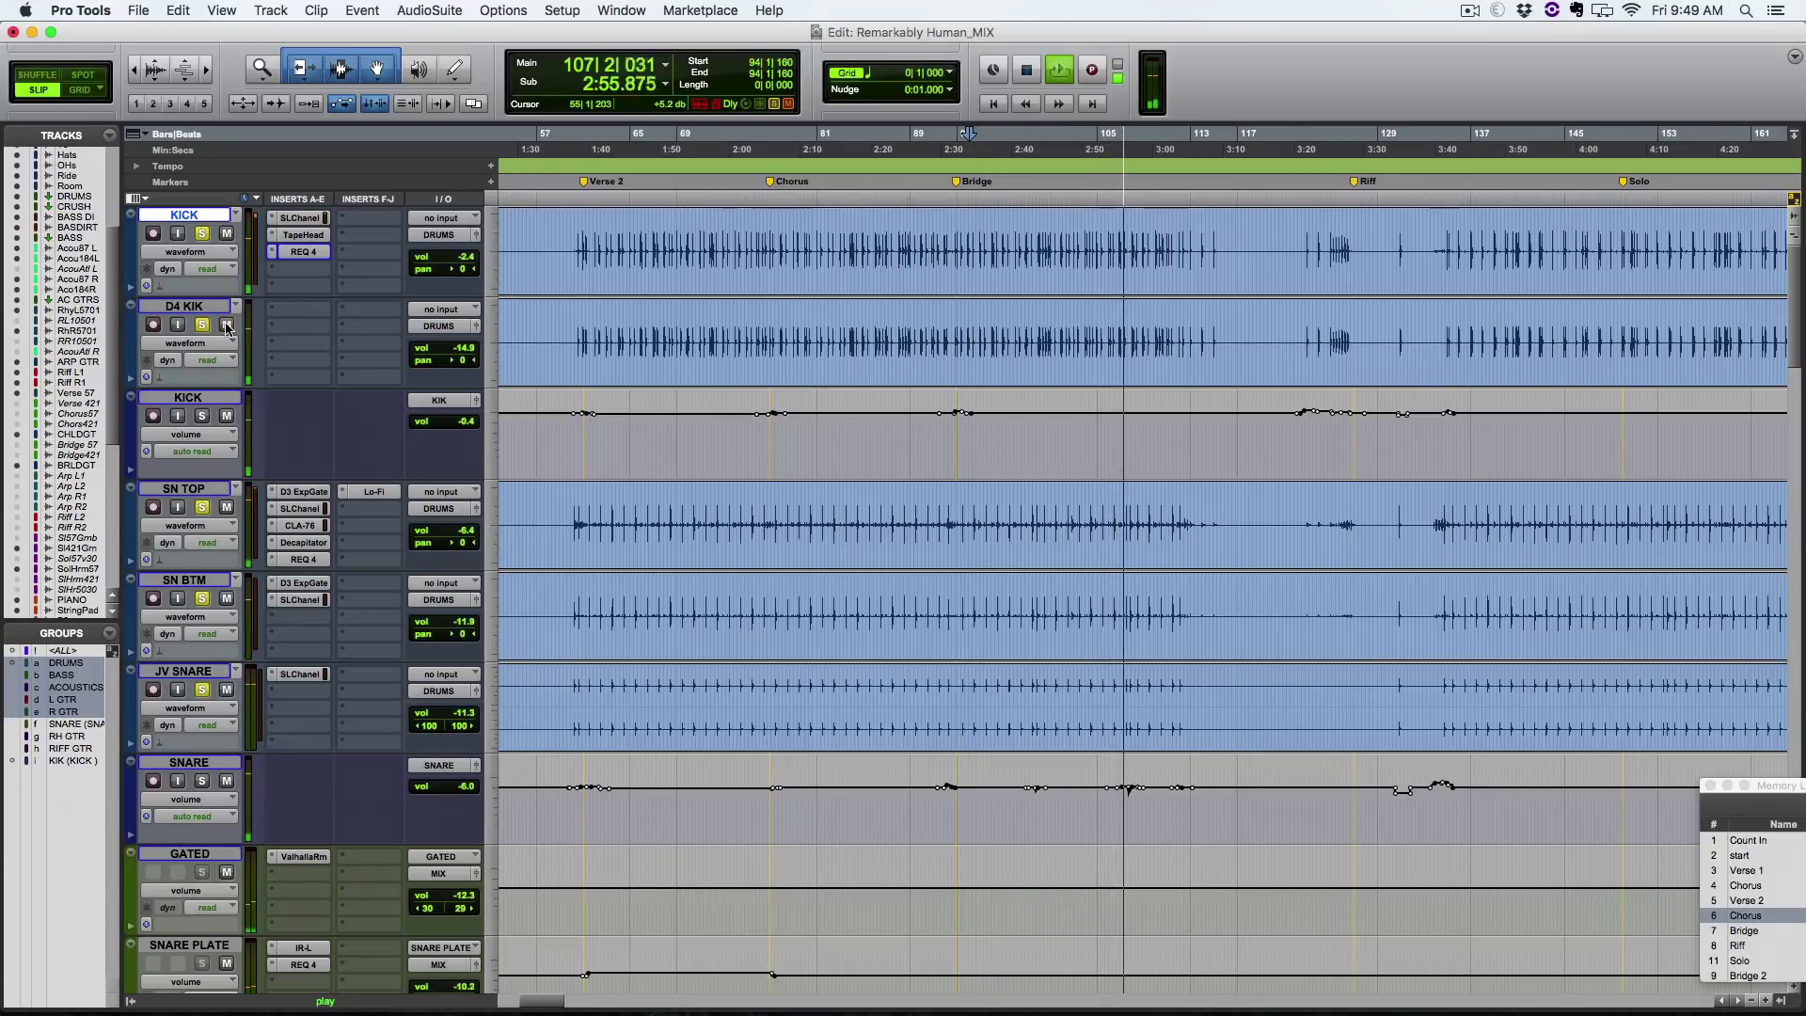
key(space)
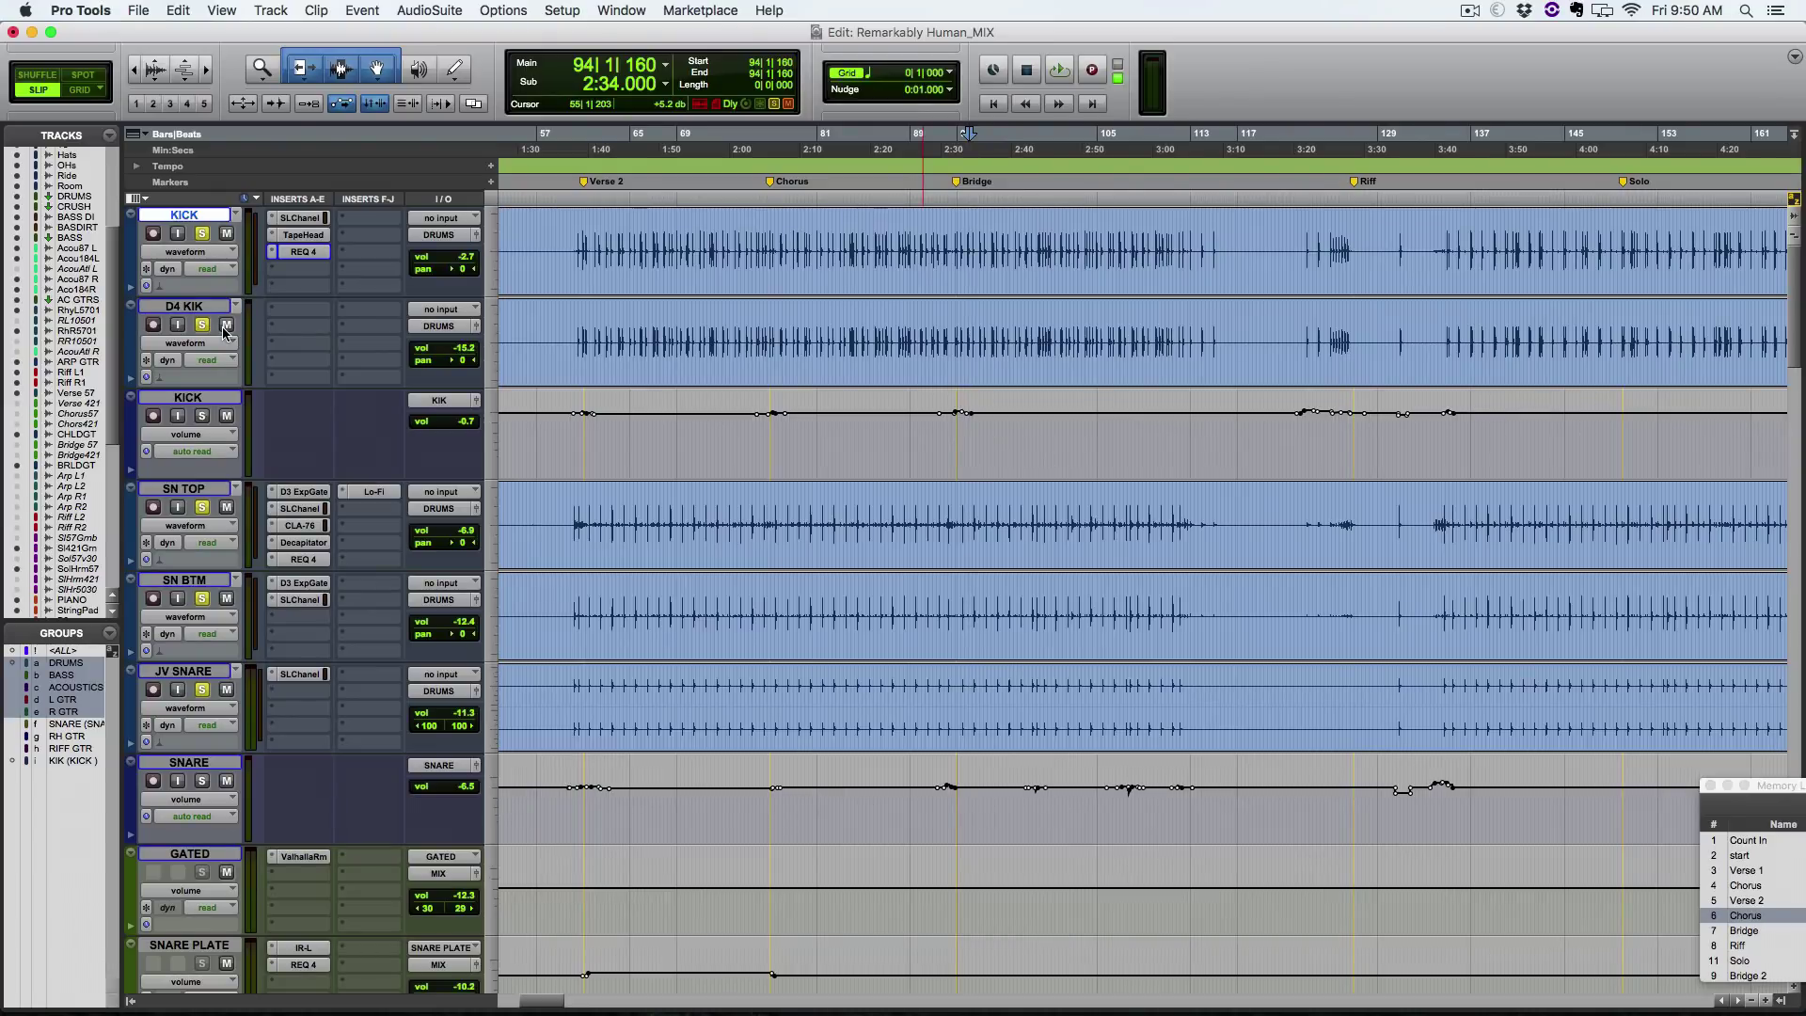
Step: Play the soloed drums from the drum re-entry near bar 134, between the Riff and Solo markers
key(super+bracketleft)
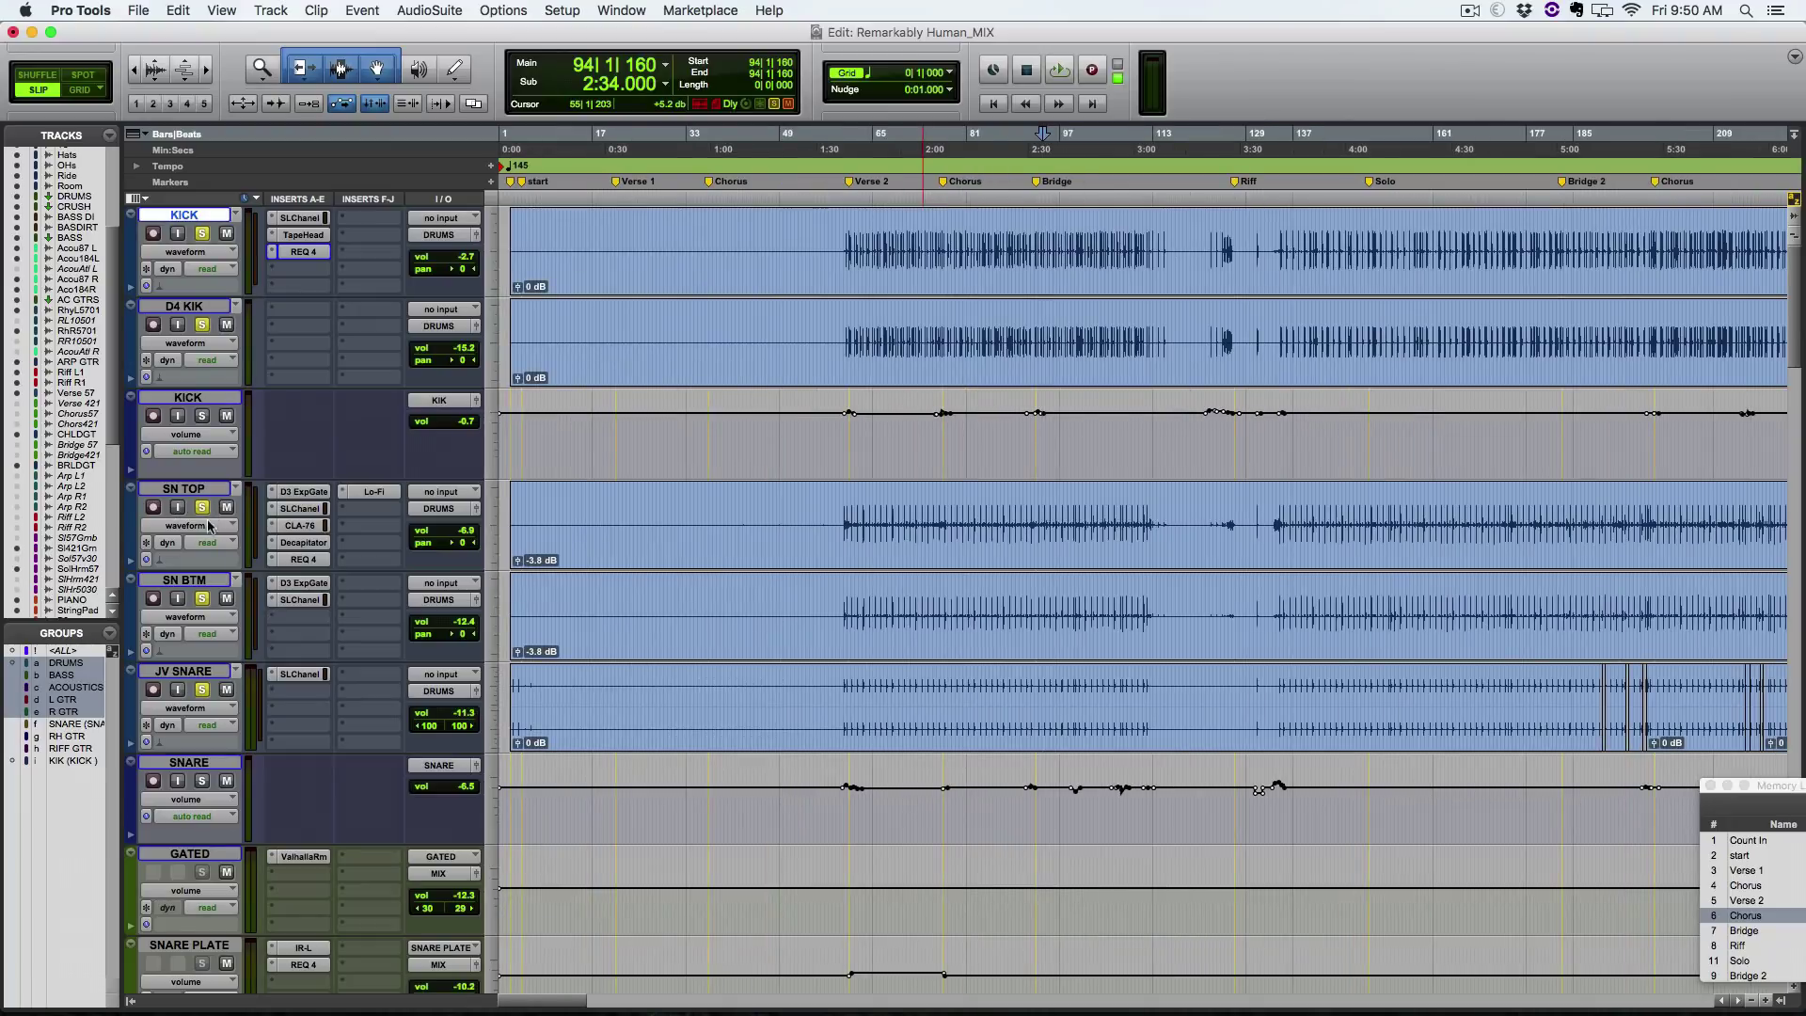
click(1280, 517)
key(t)
key(t)
key(t)
key(space)
scroll(985, 539, right, 5)
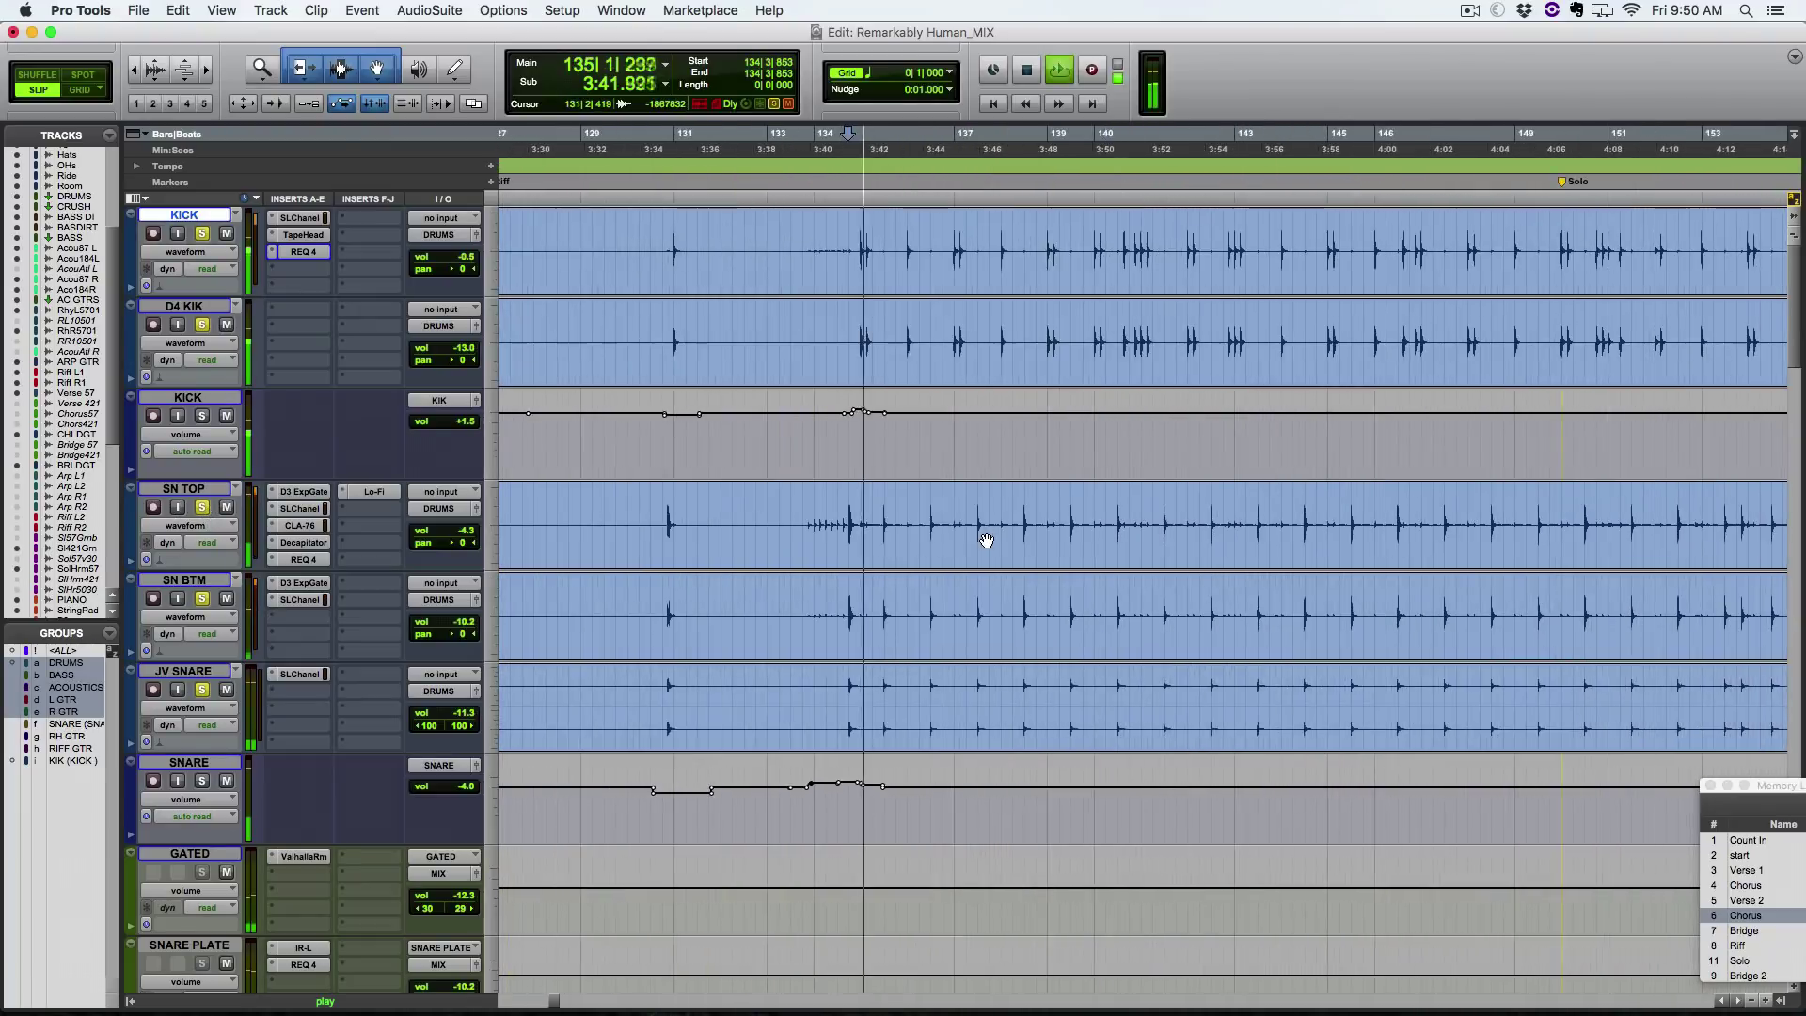
Step: Play the drums from the snare fill at the end of bar 133 and mute the JV SNARE track during playback
click(622, 516)
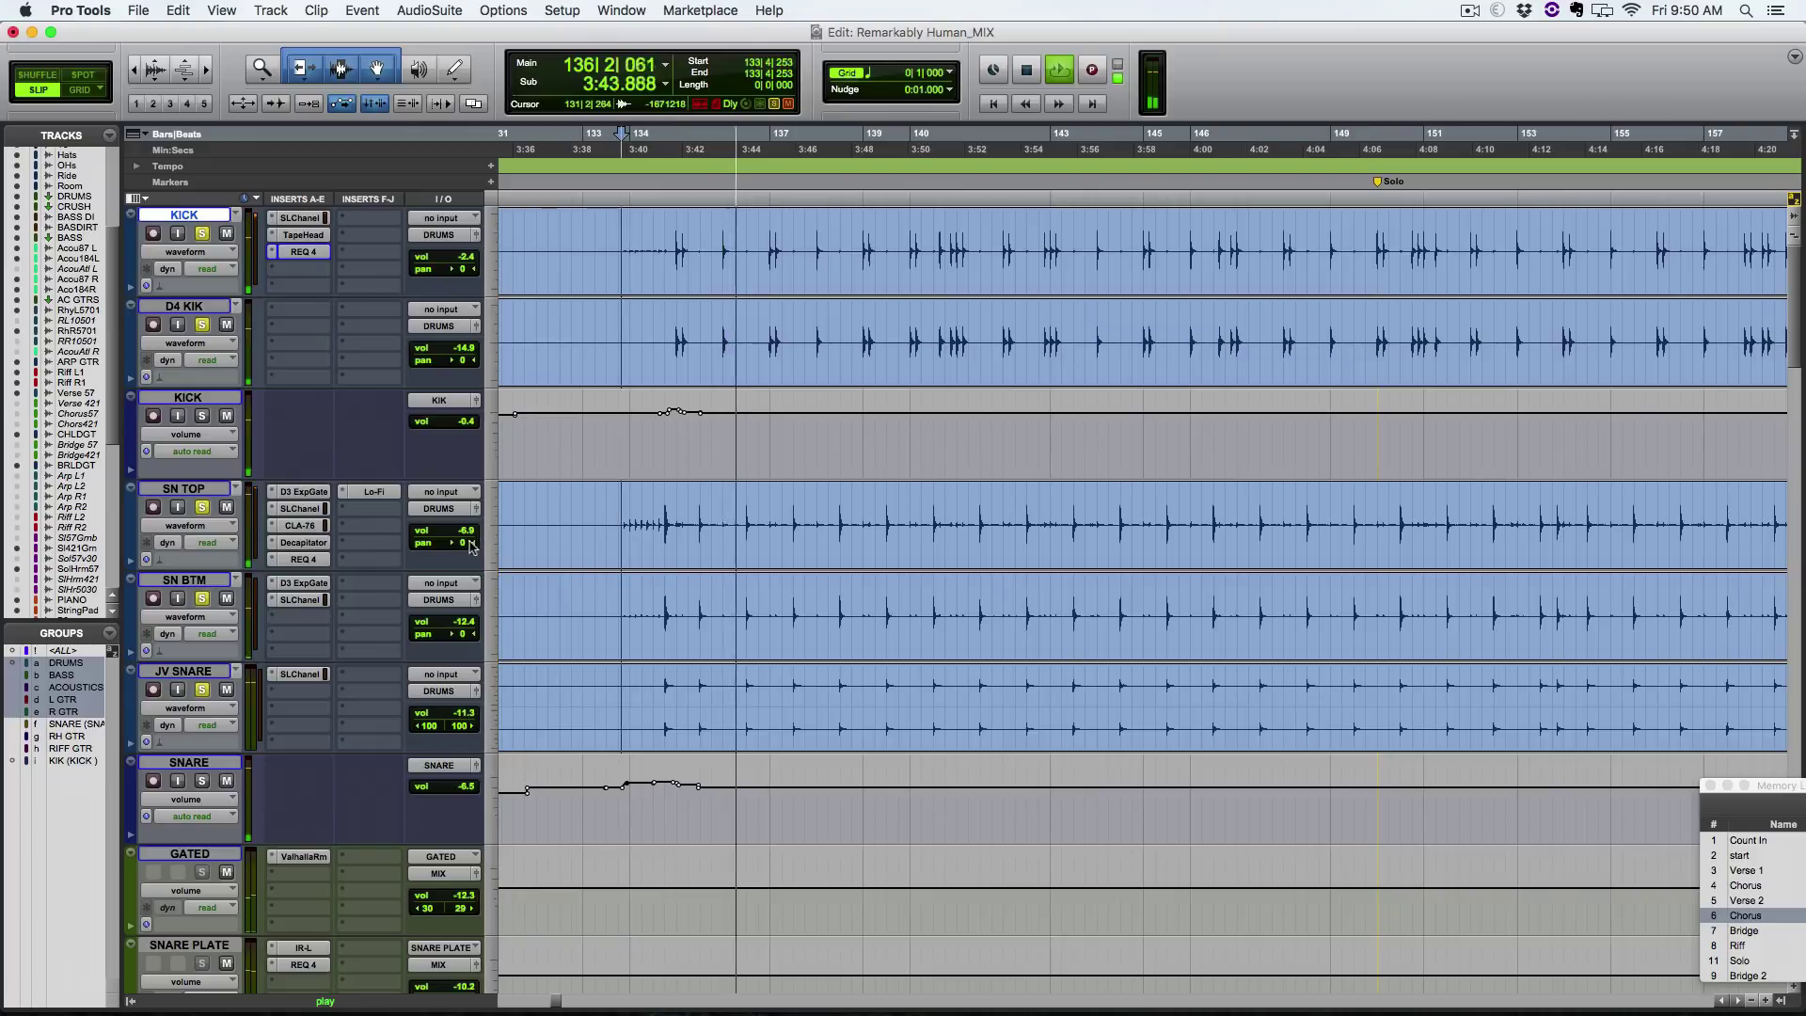
key(space)
key(space)
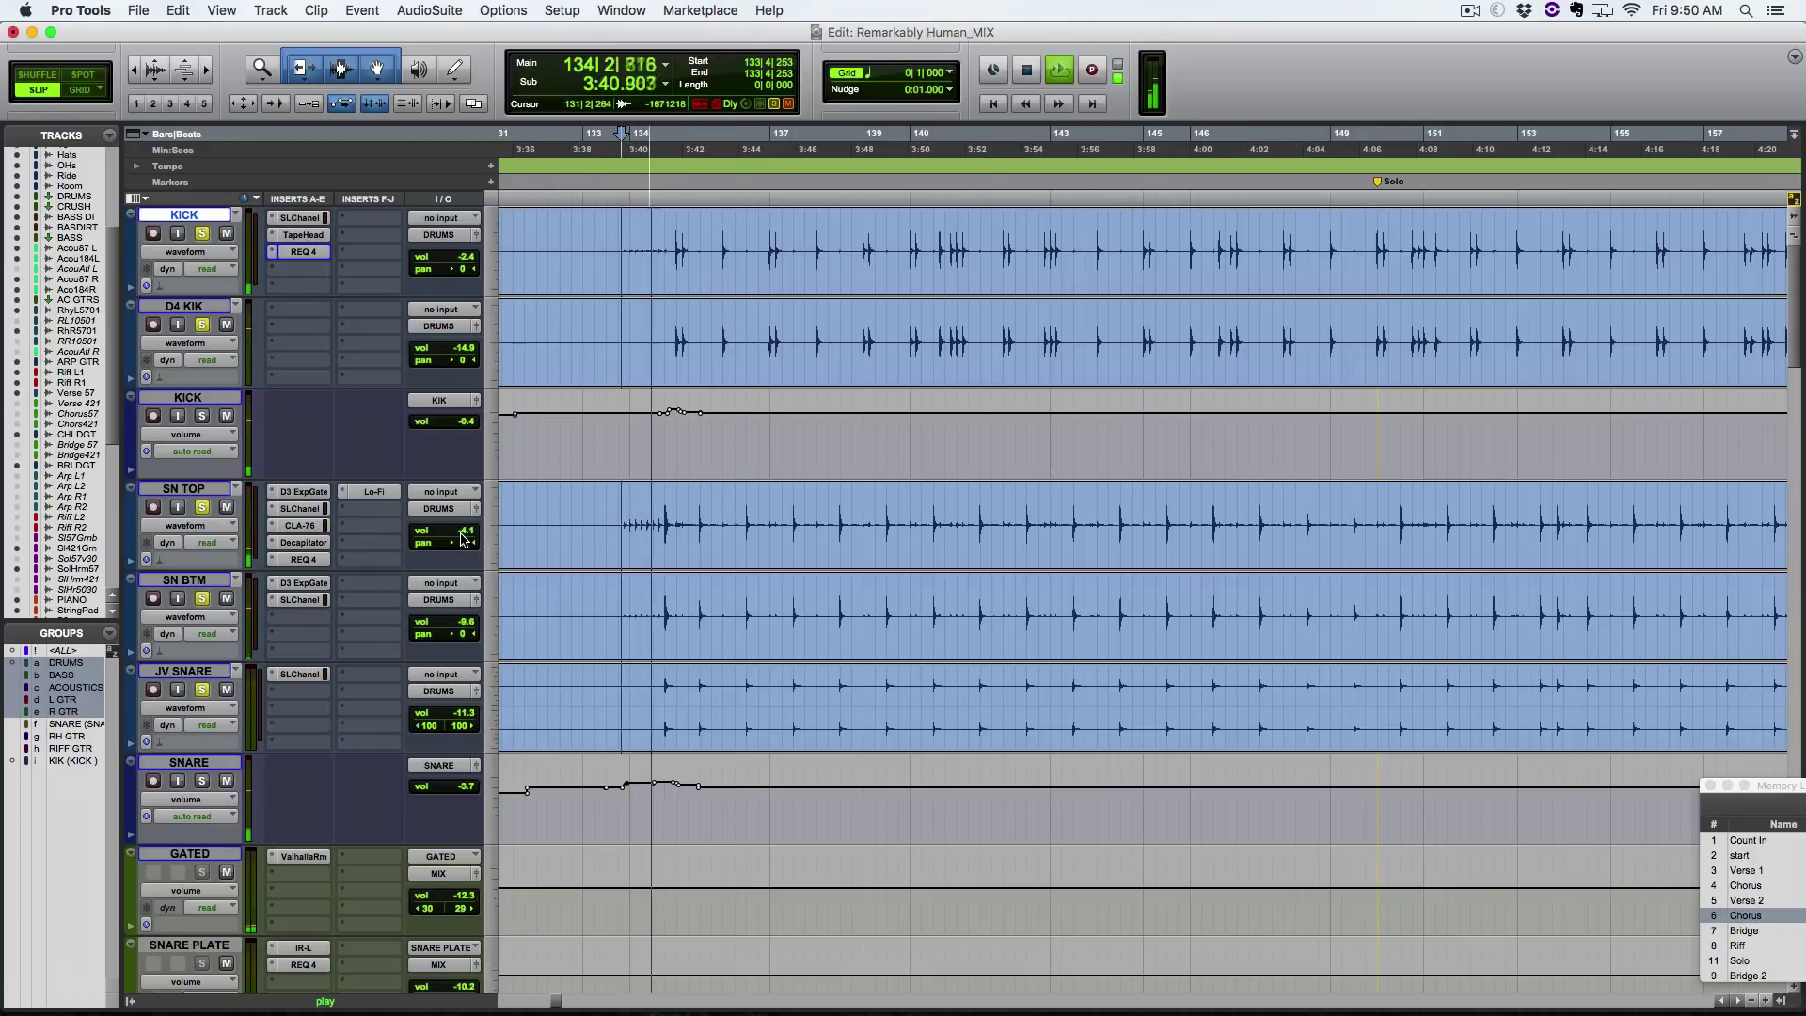
click(226, 690)
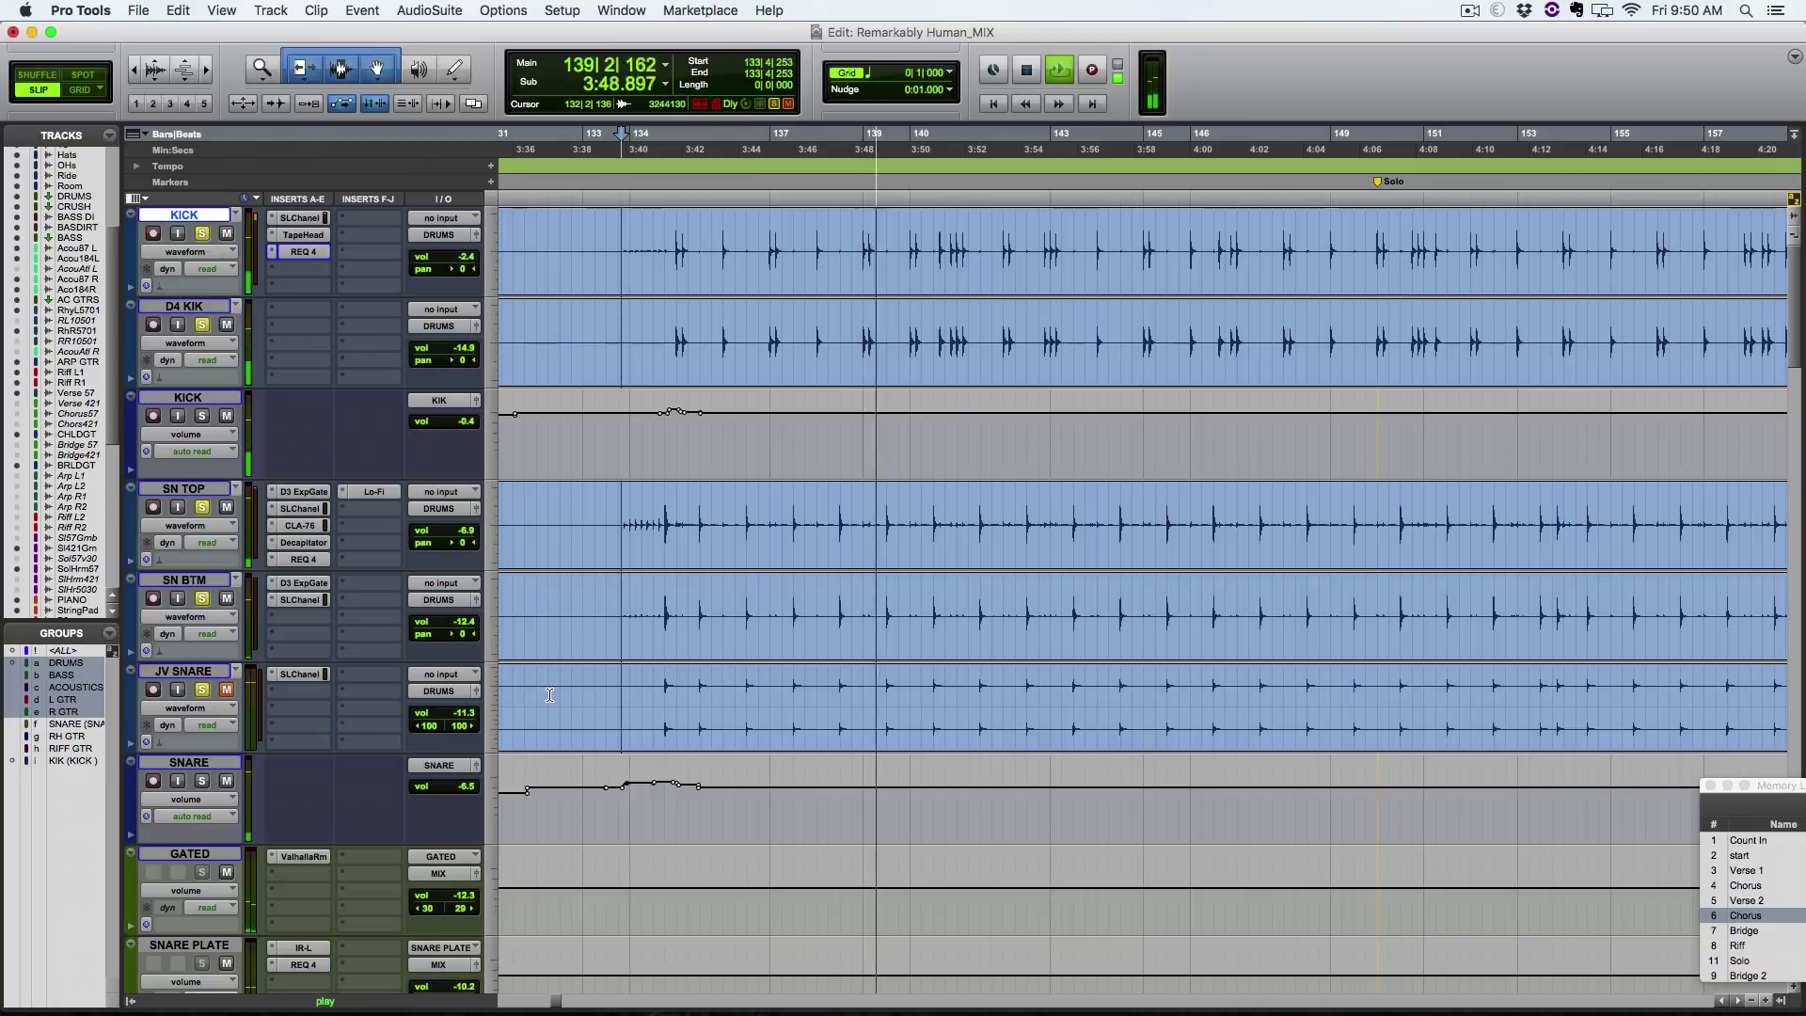
key(space)
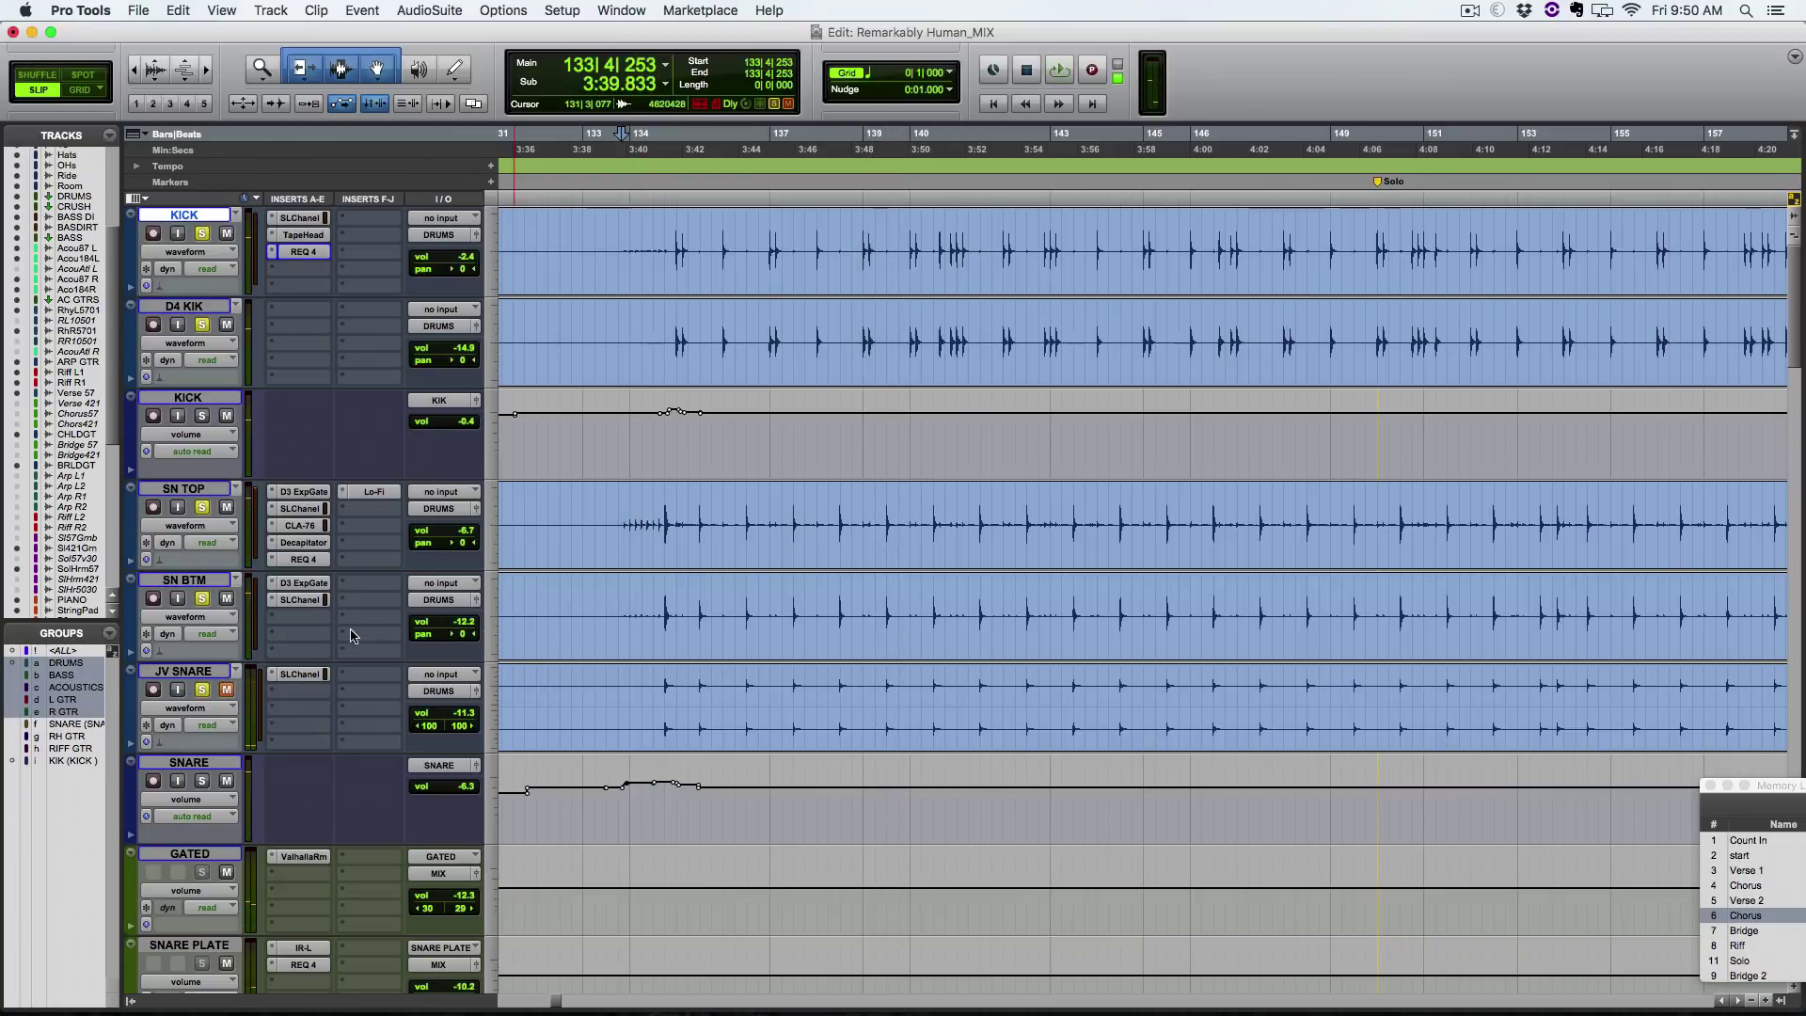
Step: Select the JV SNARE track and play the soloed drums from bar 142 with it muted
click(220, 673)
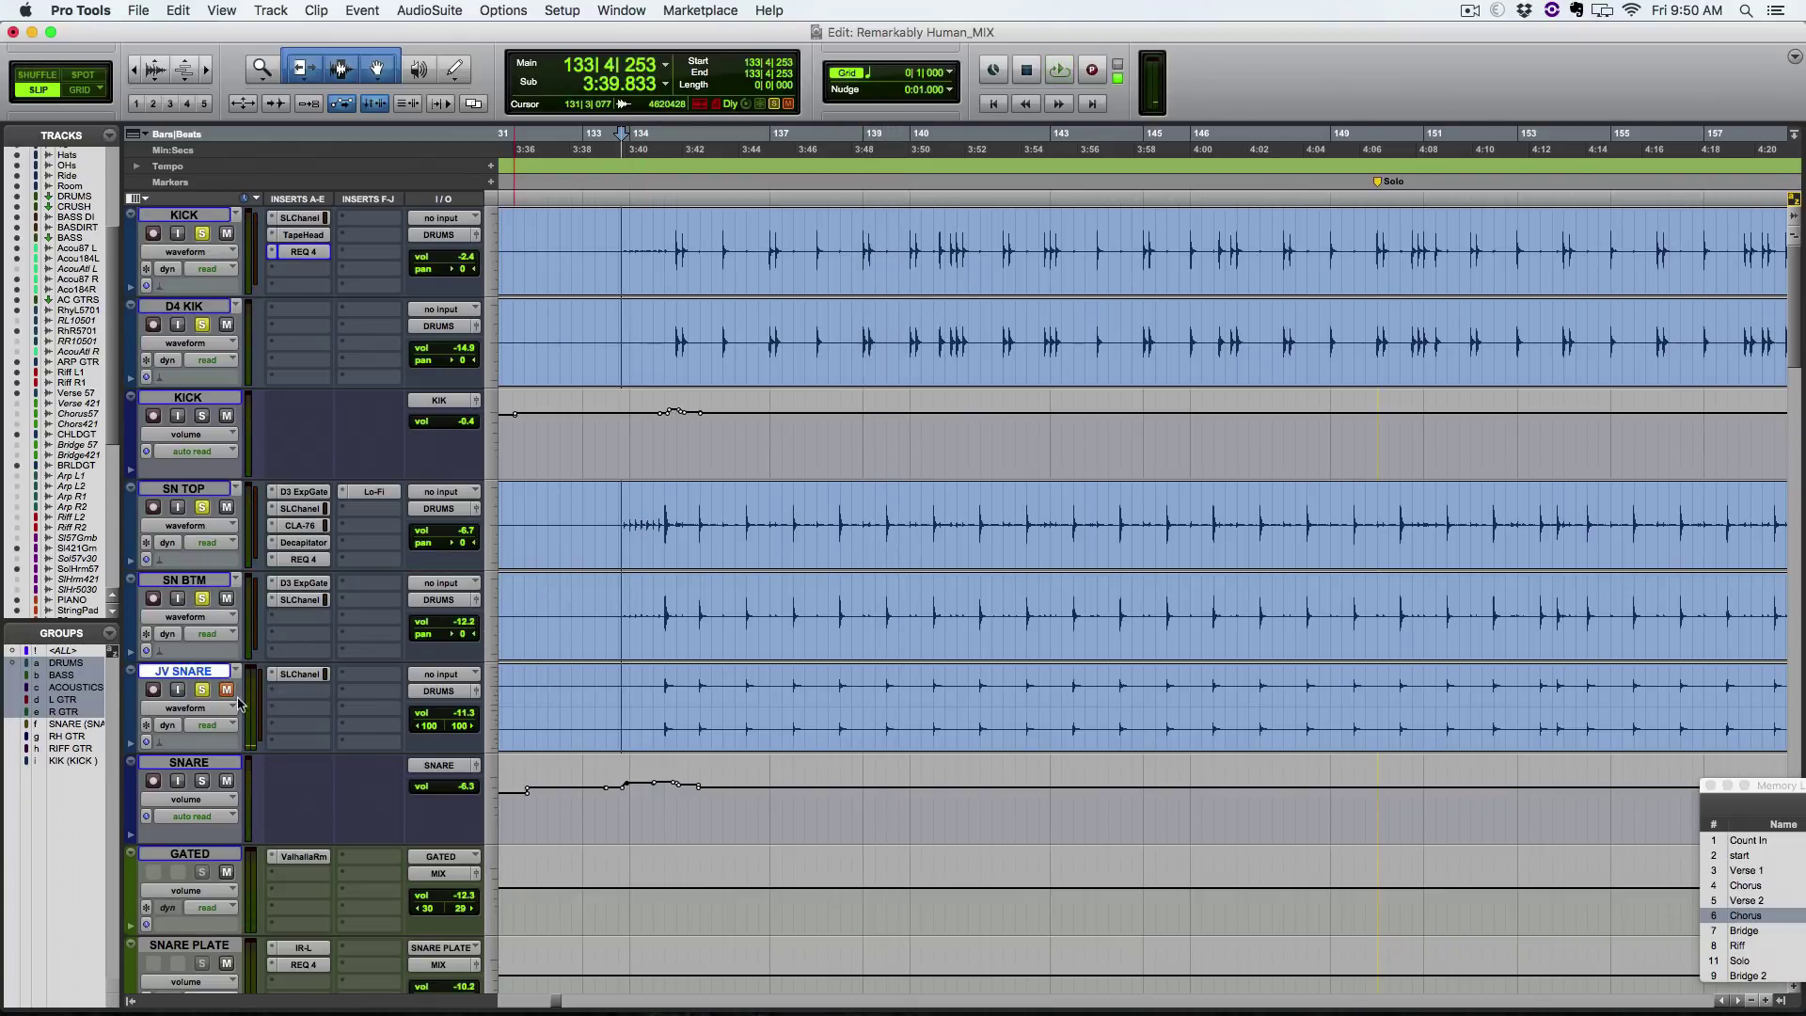
click(203, 509)
click(1021, 506)
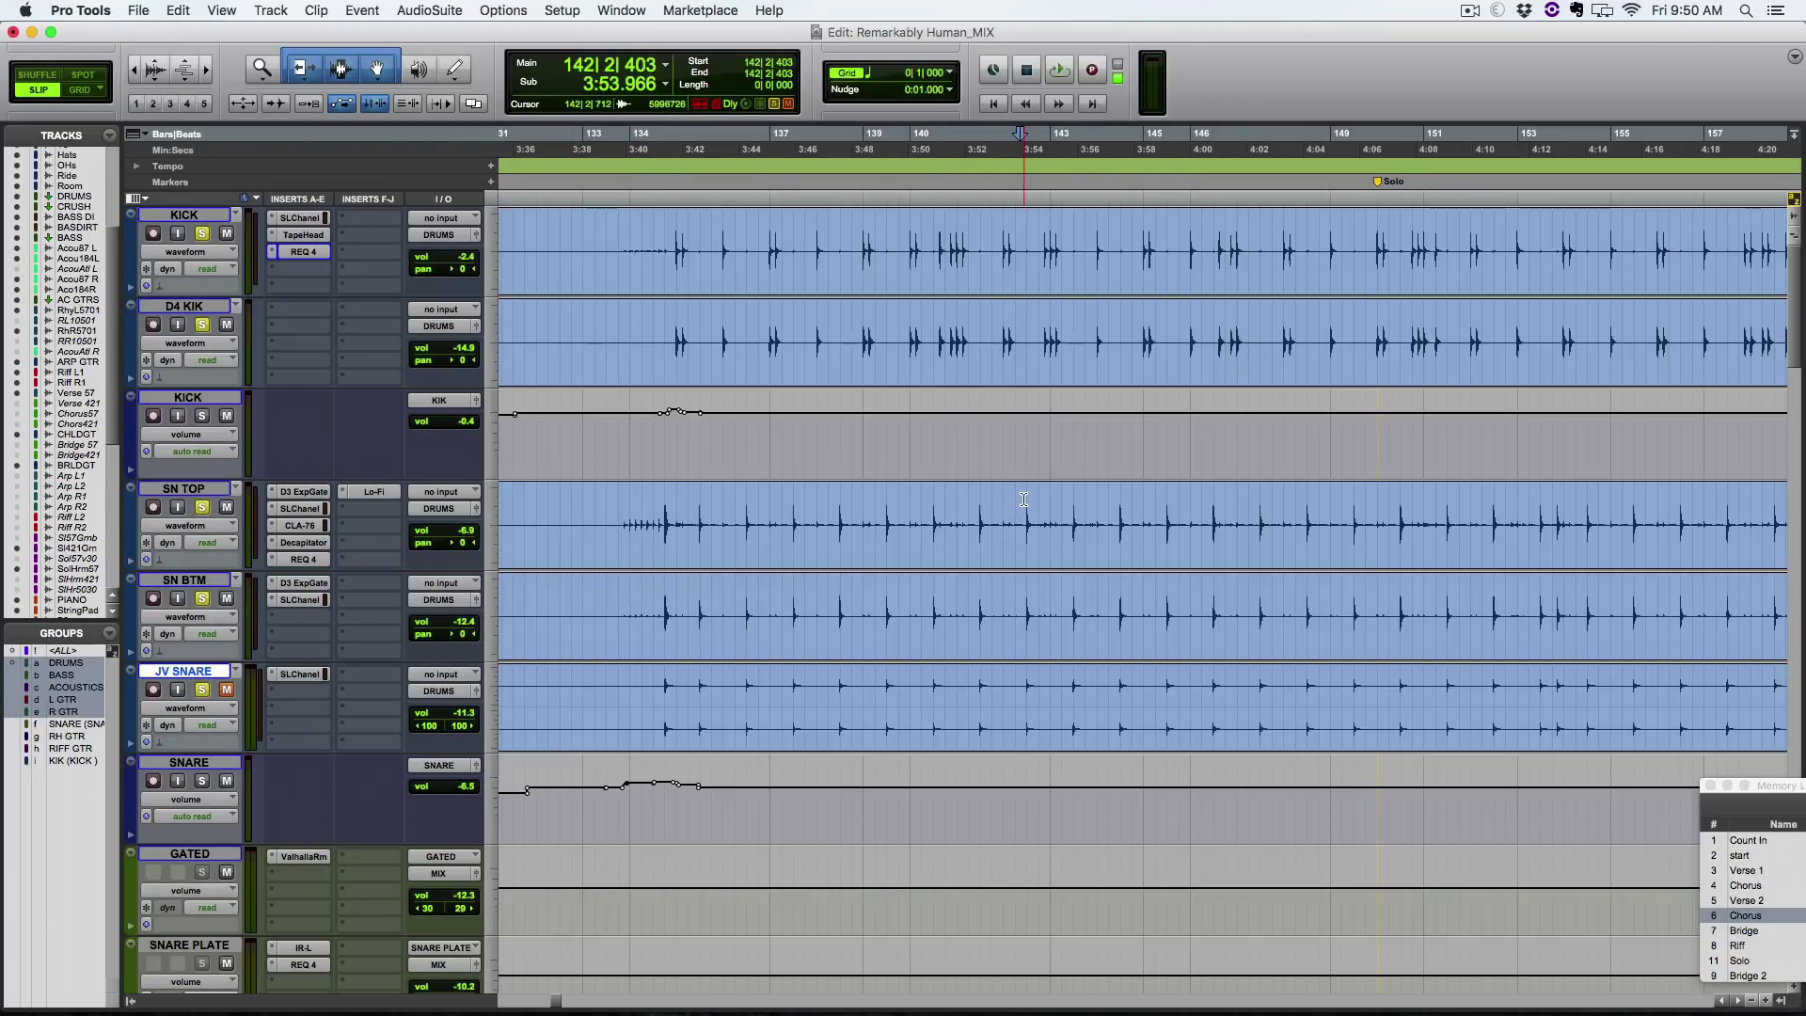
key(space)
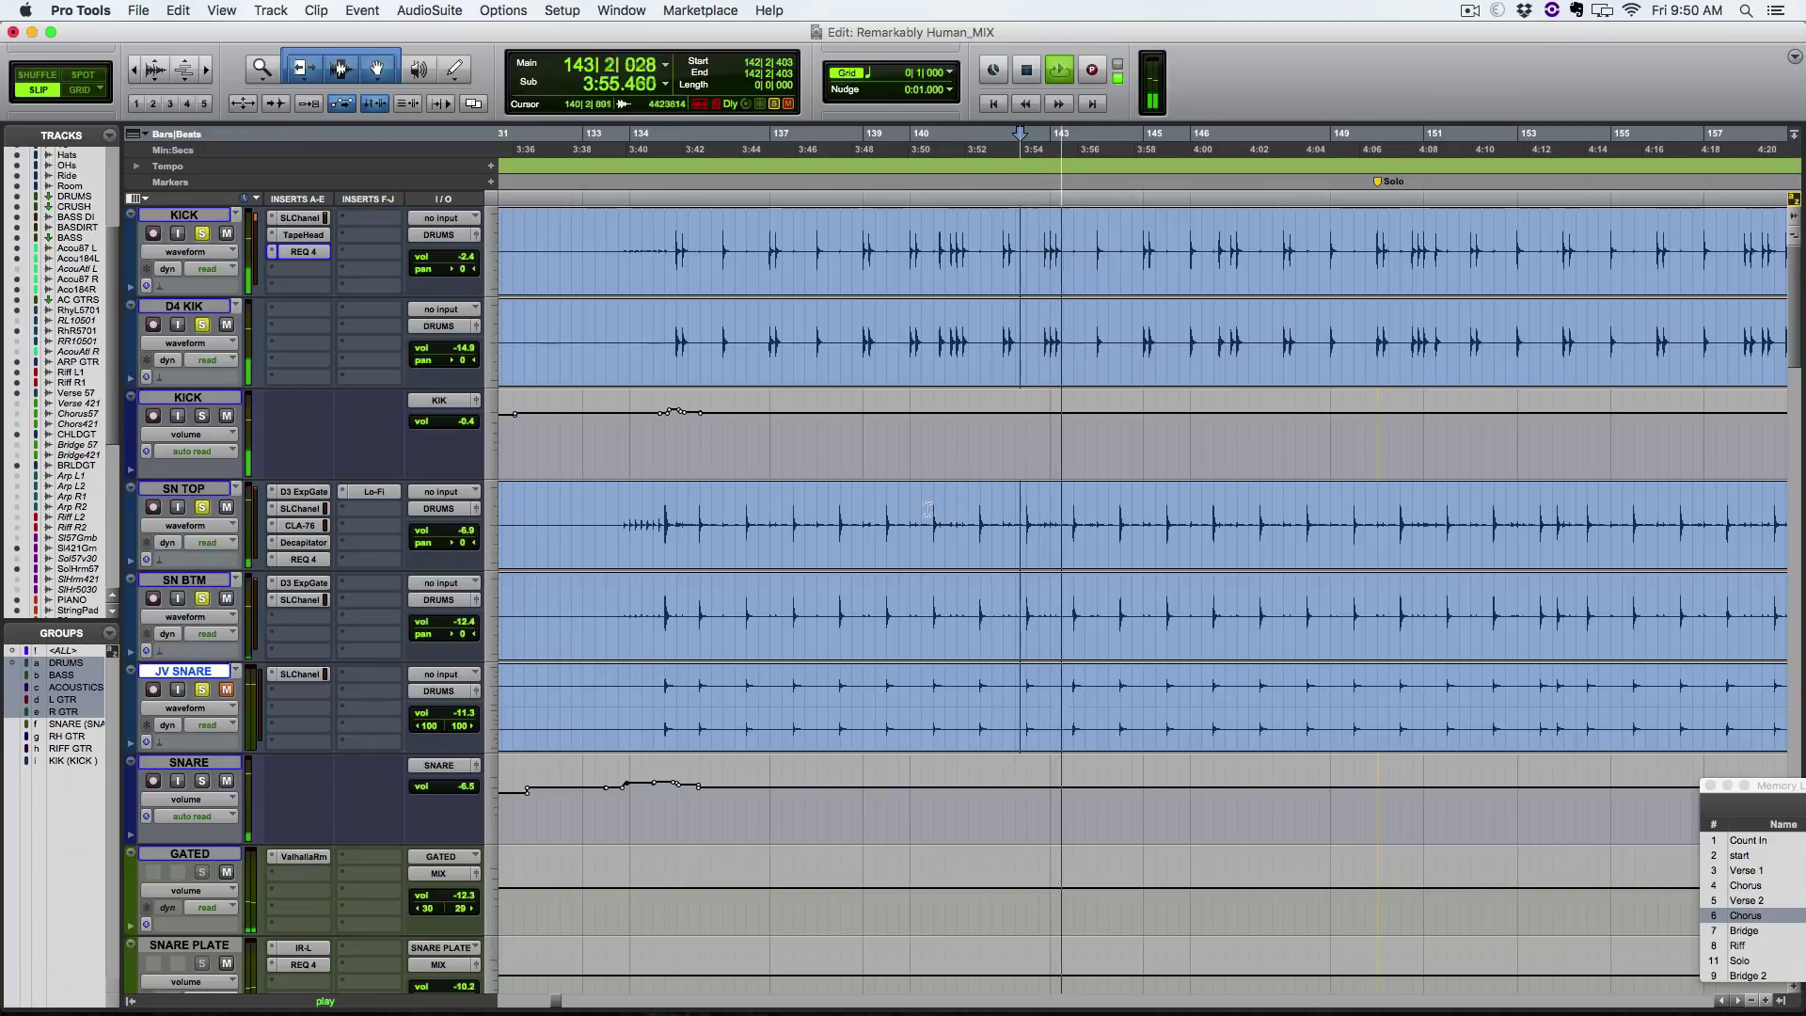
key(space)
Step: Solo only the SN TOP and SN BTM tracks and play them from bar 142
alt+click(203, 509)
click(204, 509)
click(209, 599)
key(space)
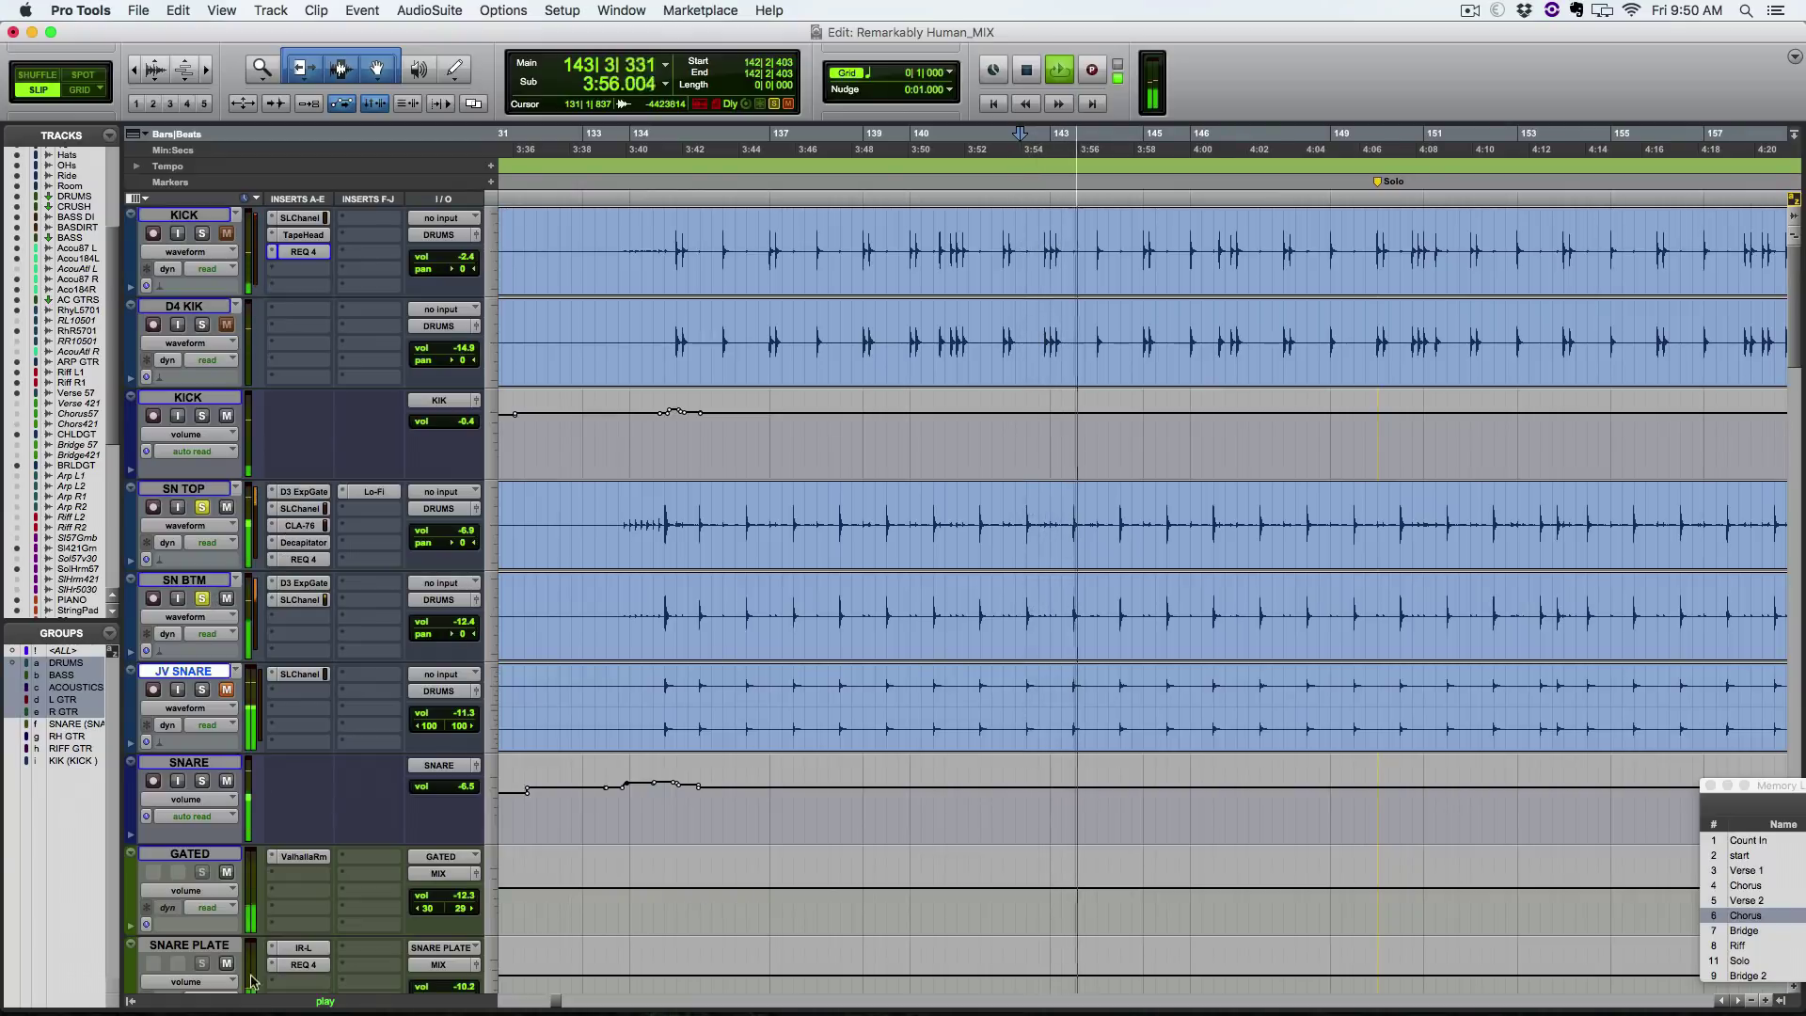
key(space)
Step: Mute the GATED reverb track and play the soloed snare tracks again from bar 142
click(227, 872)
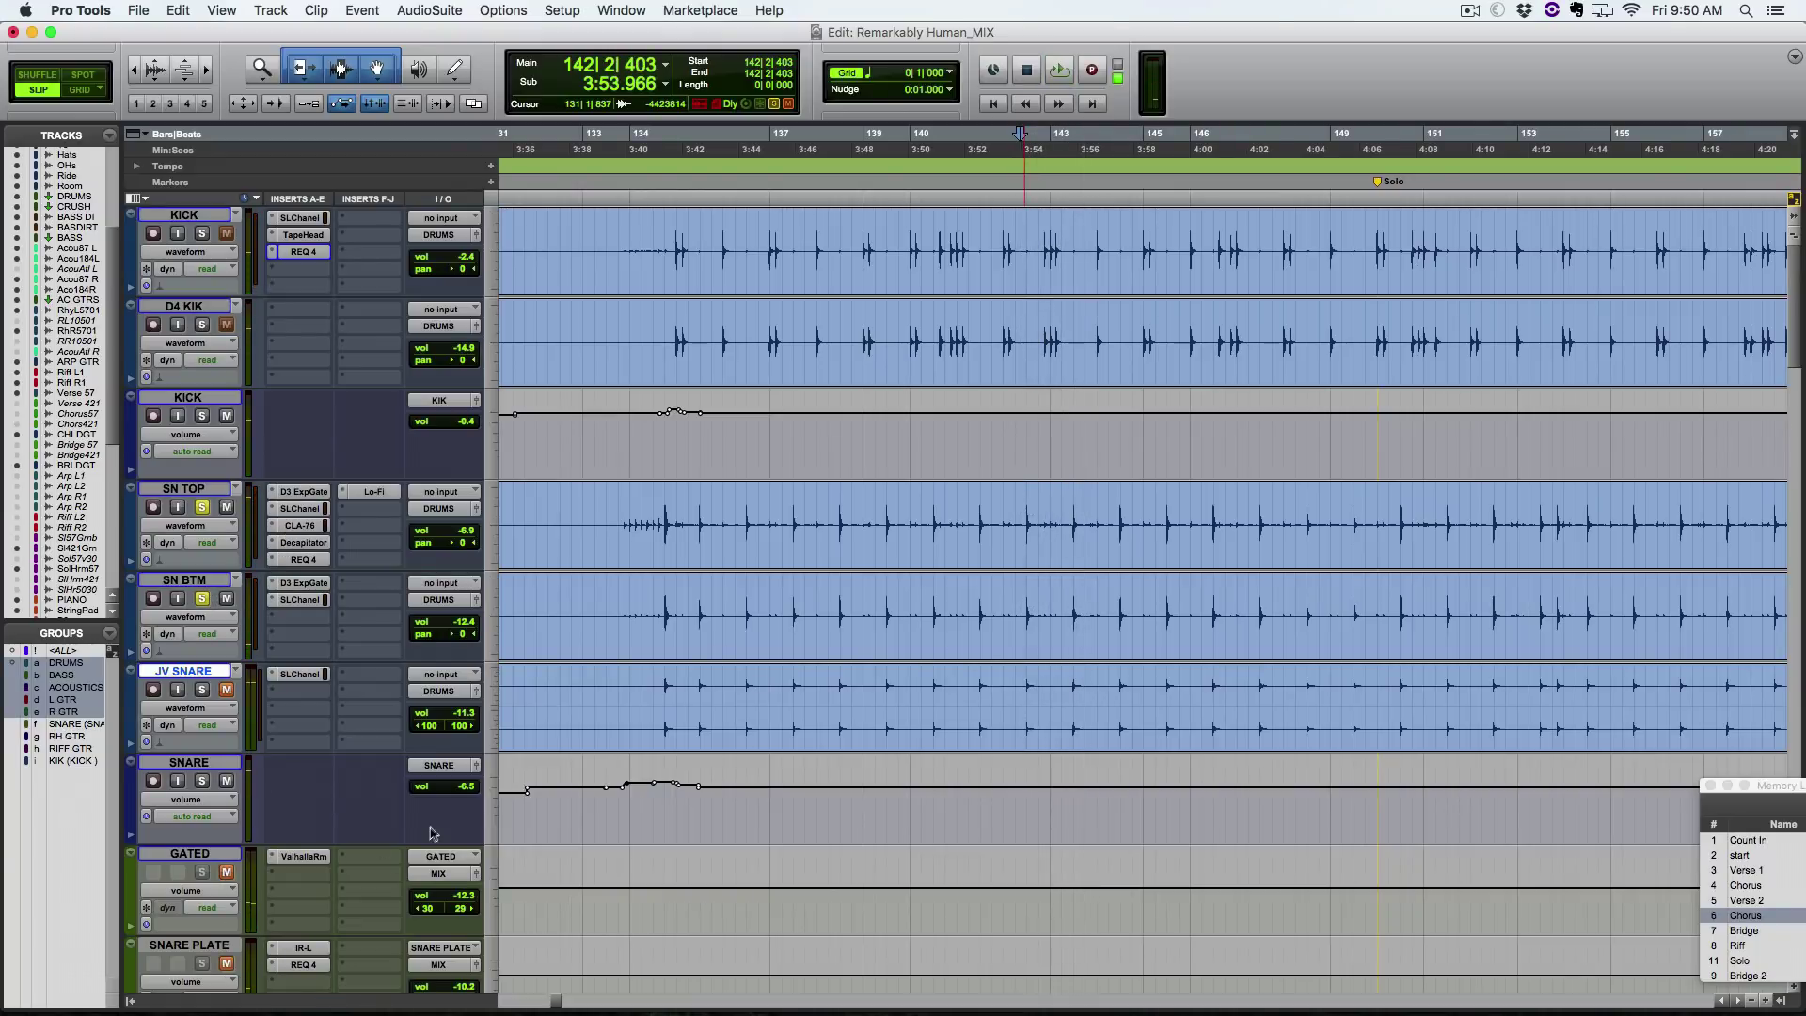
key(space)
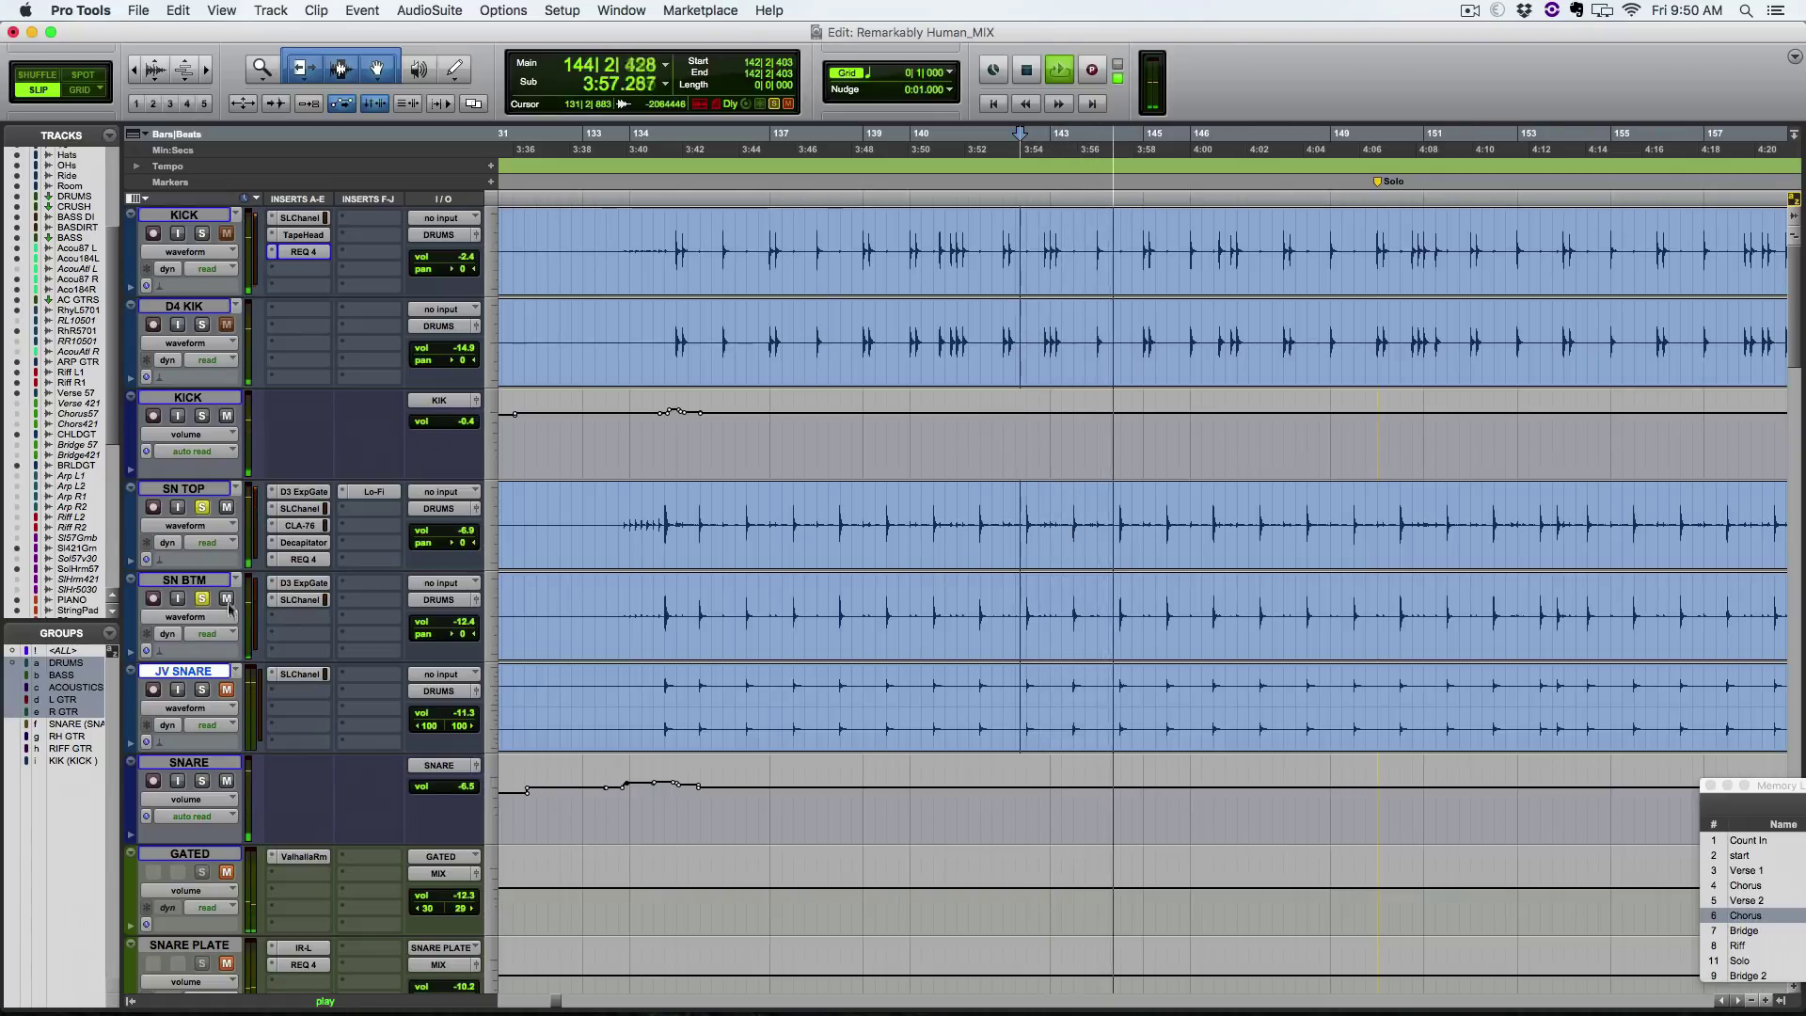
key(space)
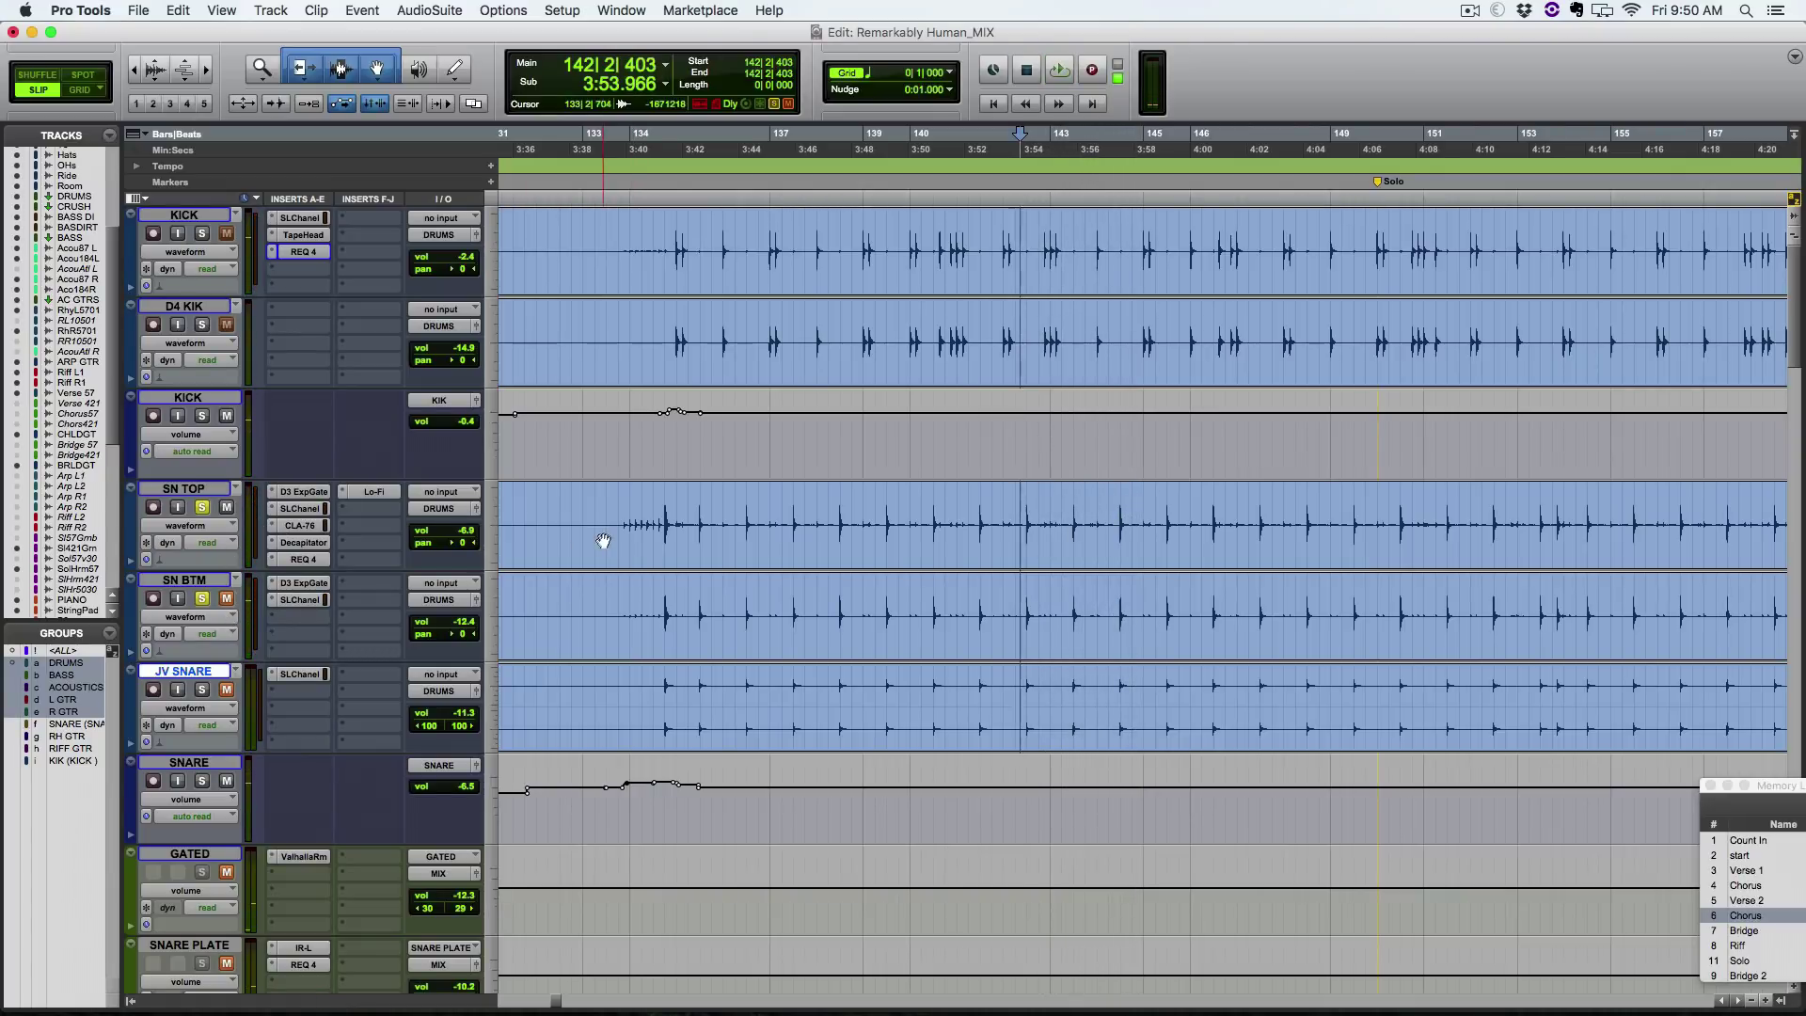
Step: Open the SN TOP track's Dyn3 Expander/Gate and compare it active and bypassed while playing from bar 134
click(307, 492)
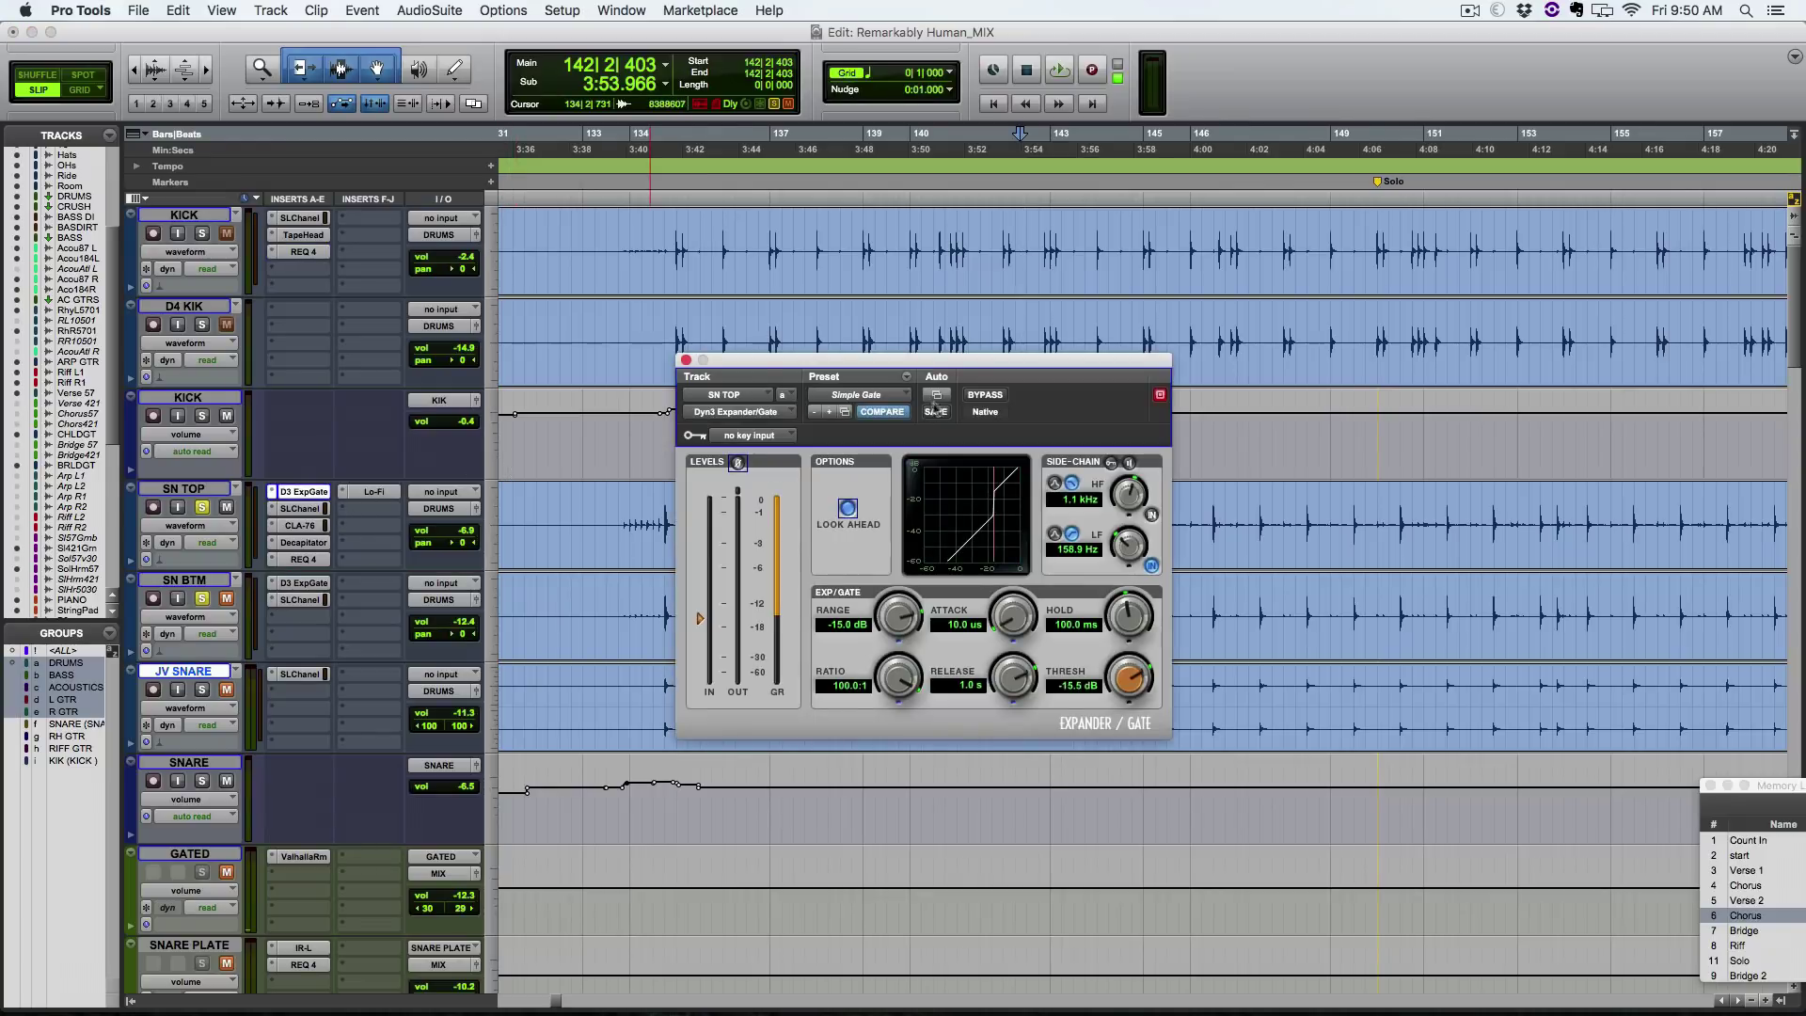
drag(973, 367, 1336, 89)
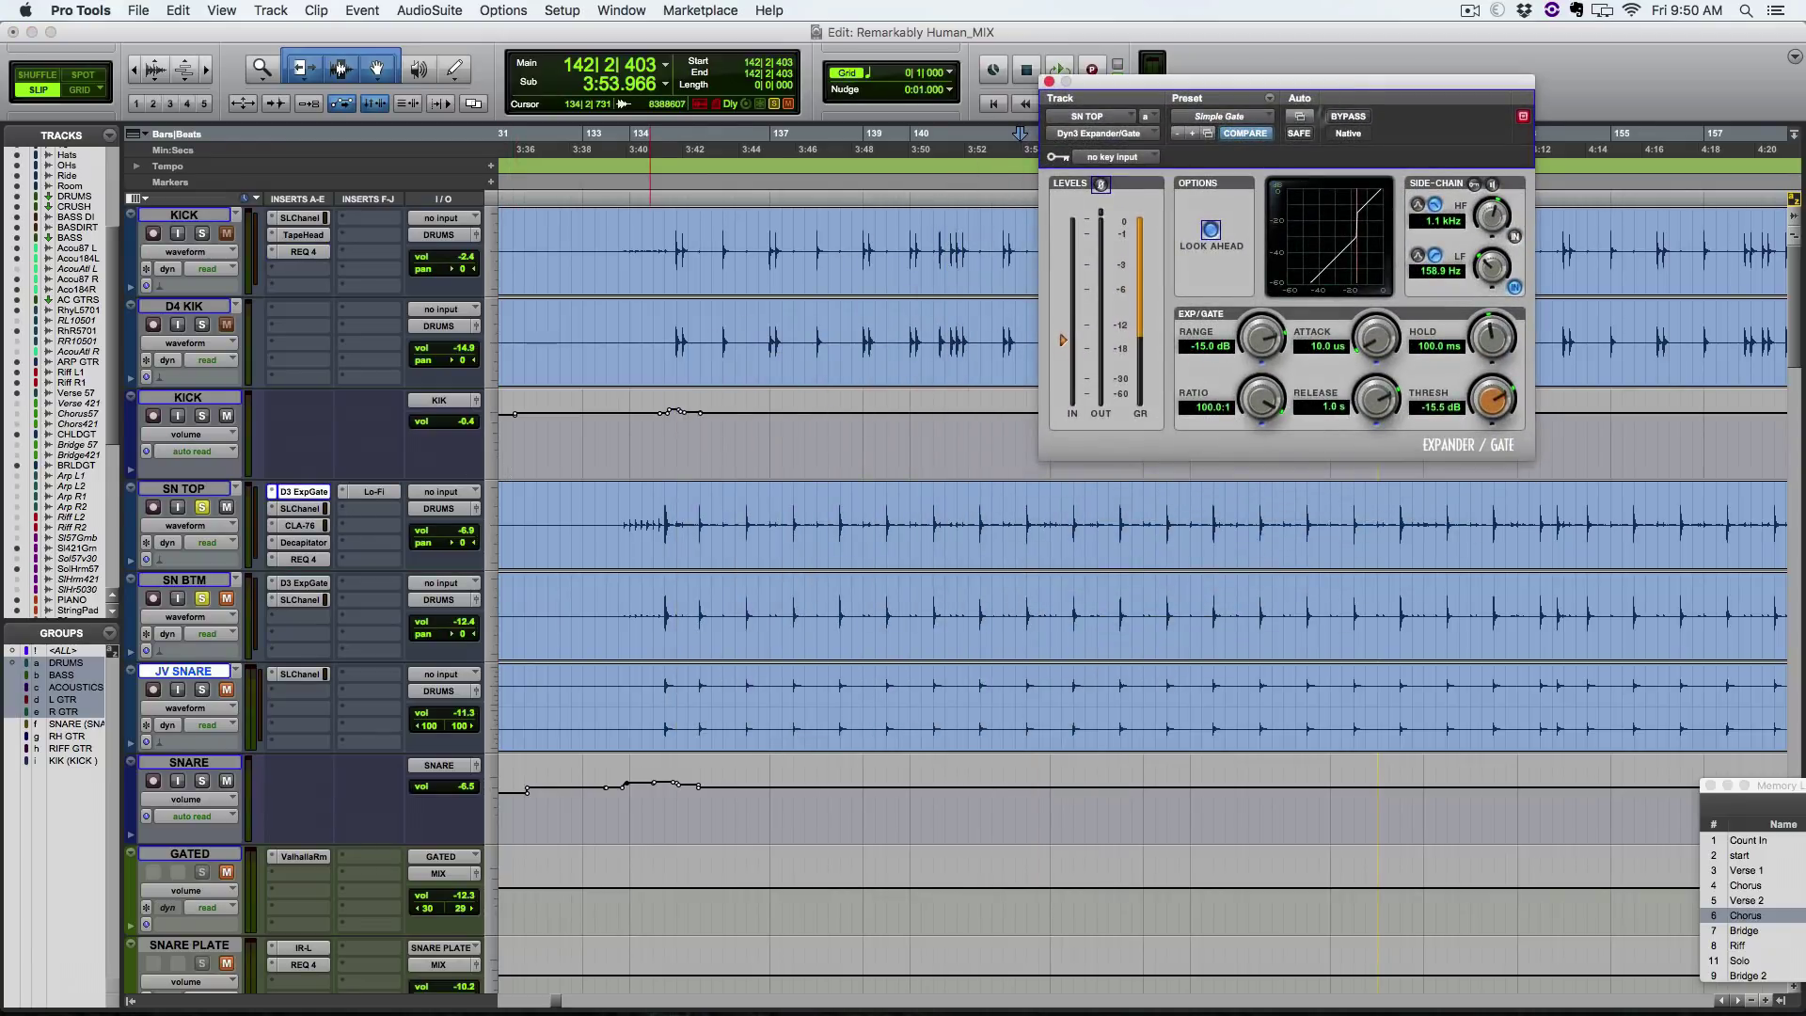
click(664, 508)
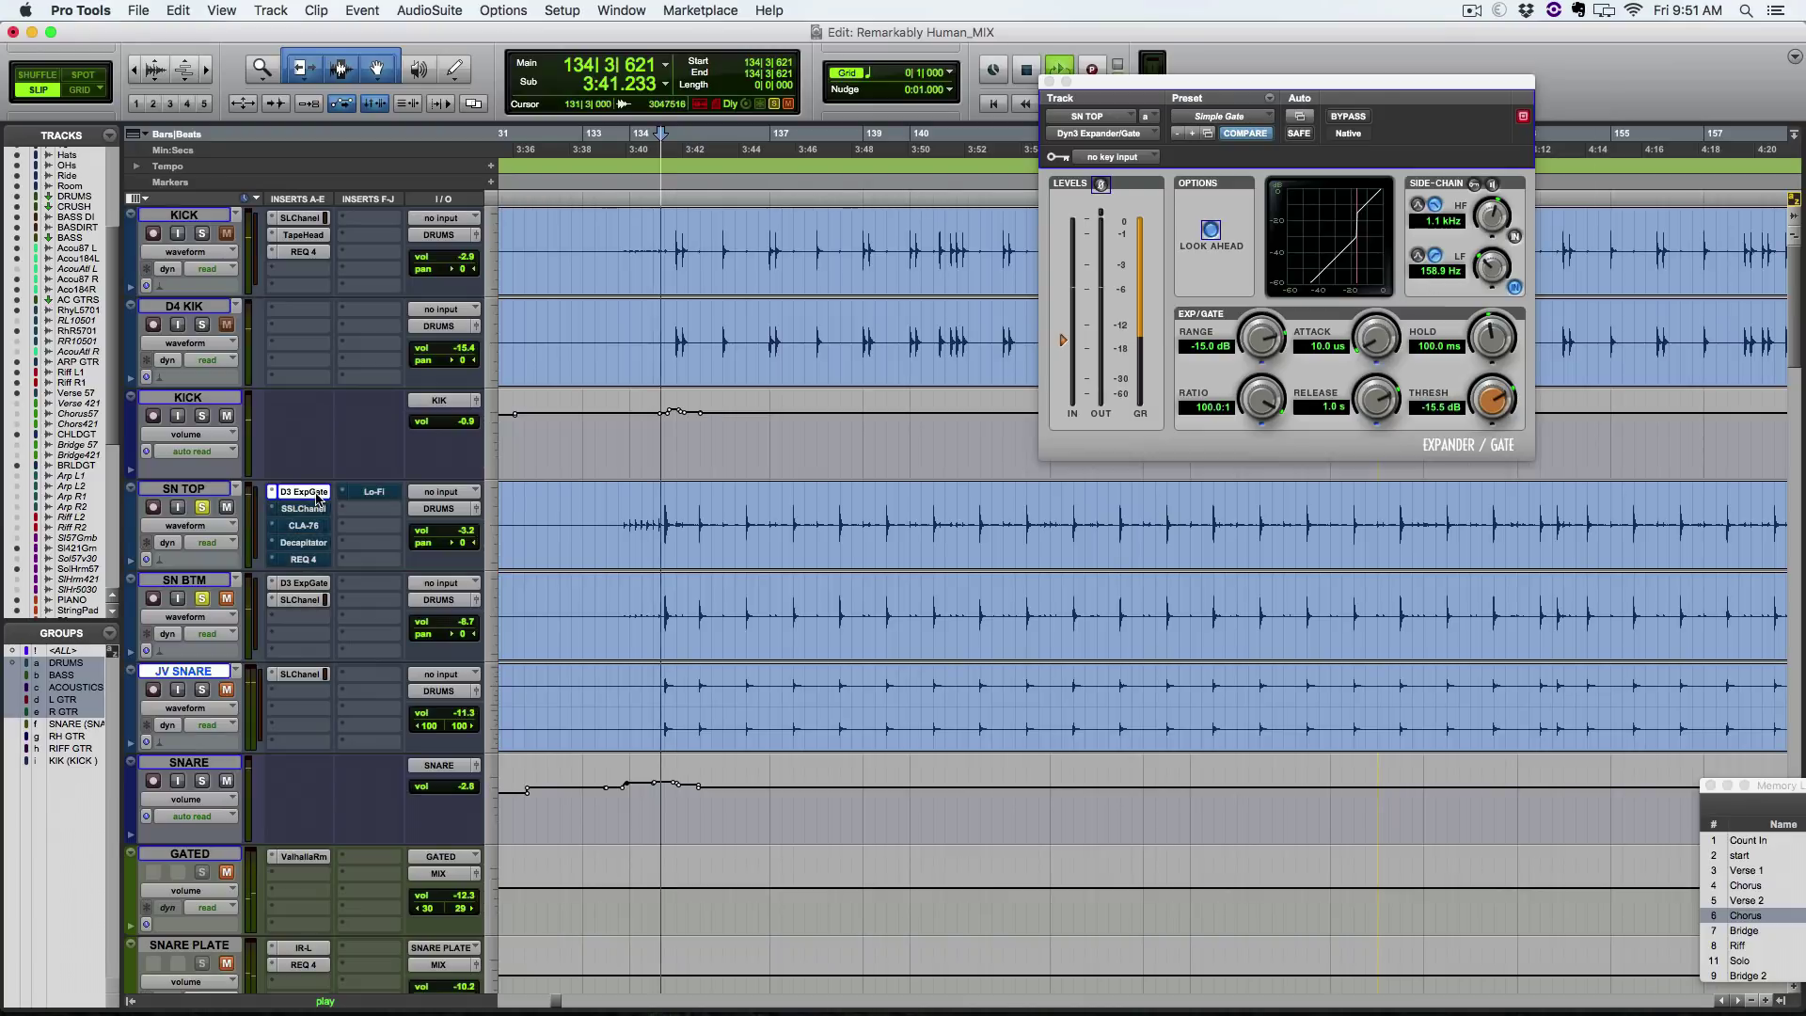
key(space)
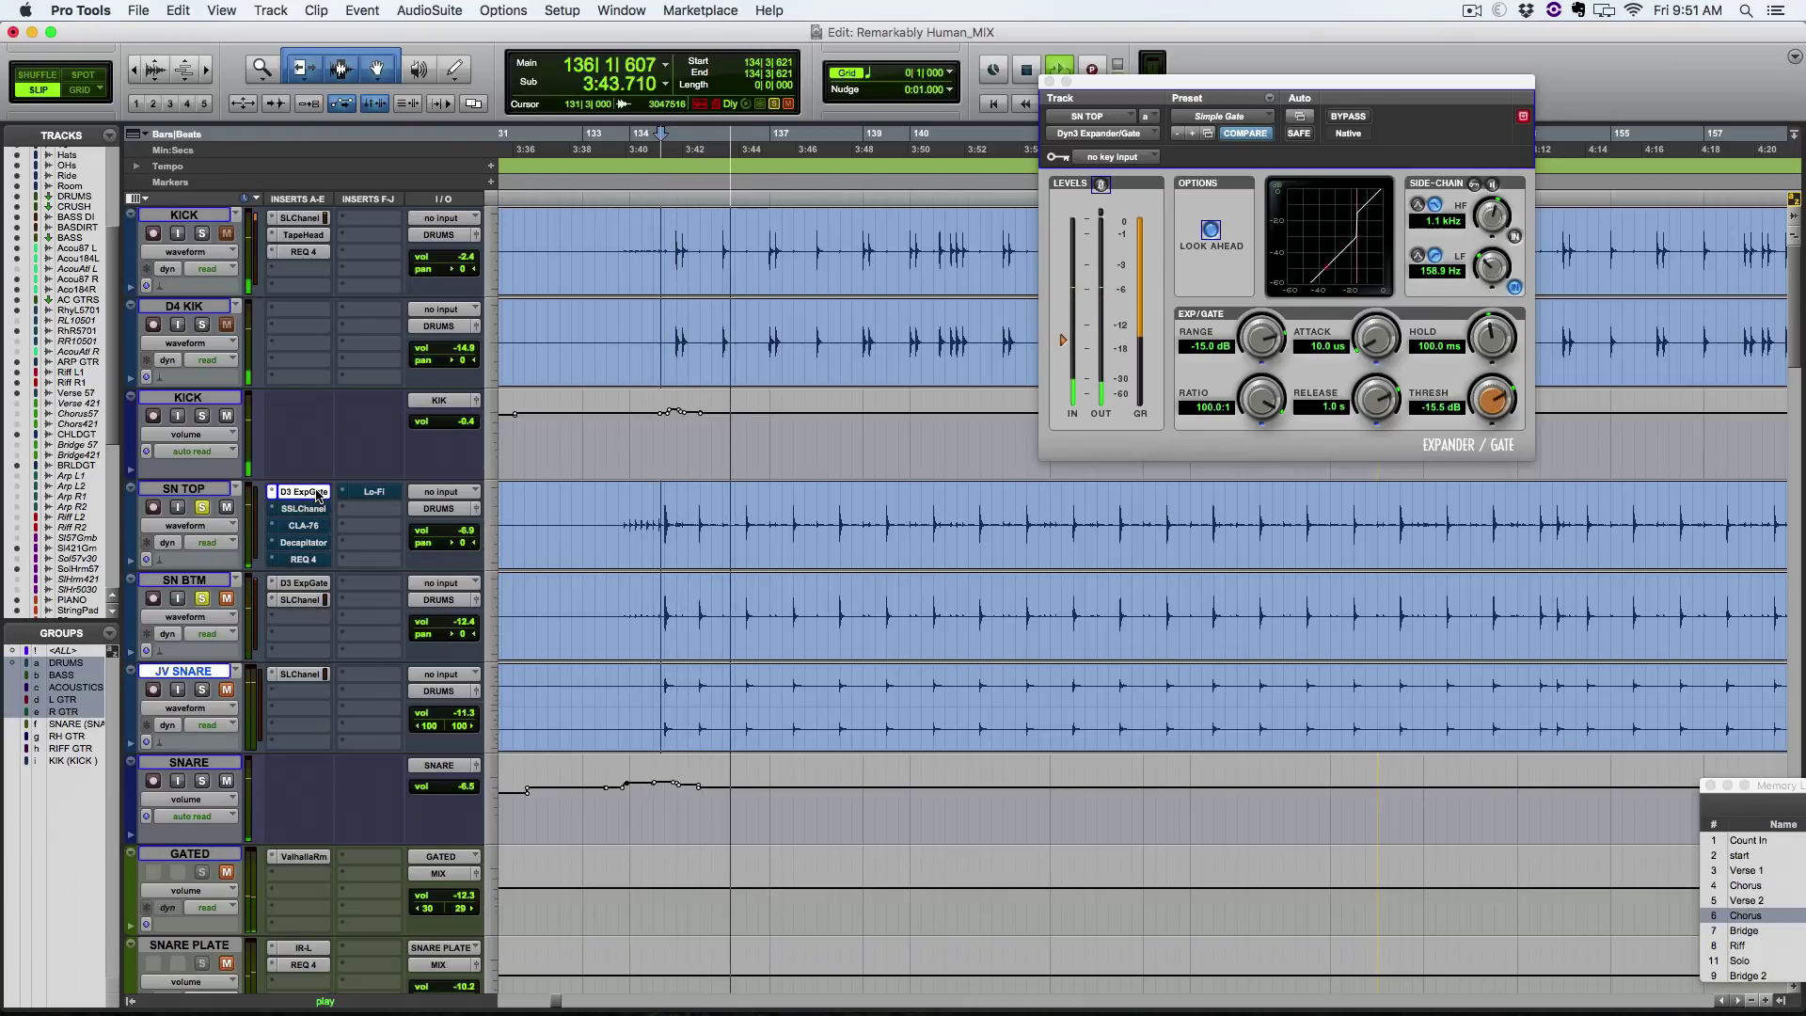
super+click(316, 496)
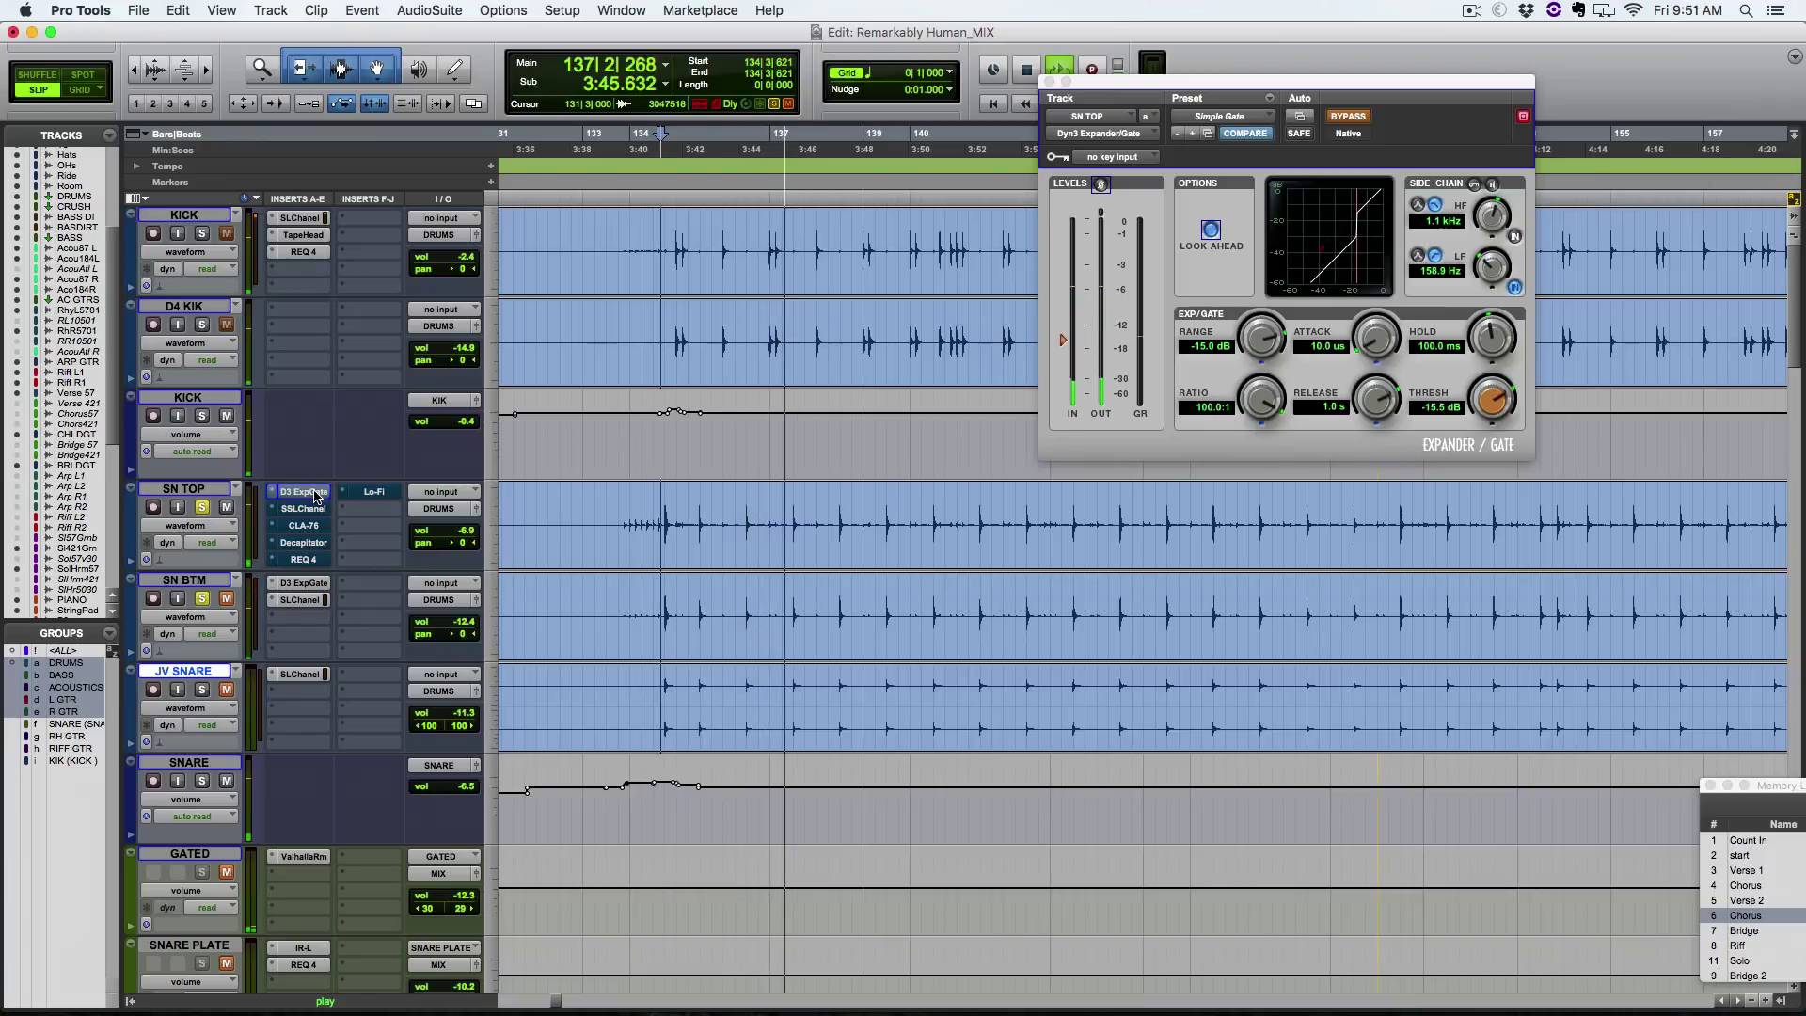
super+click(316, 497)
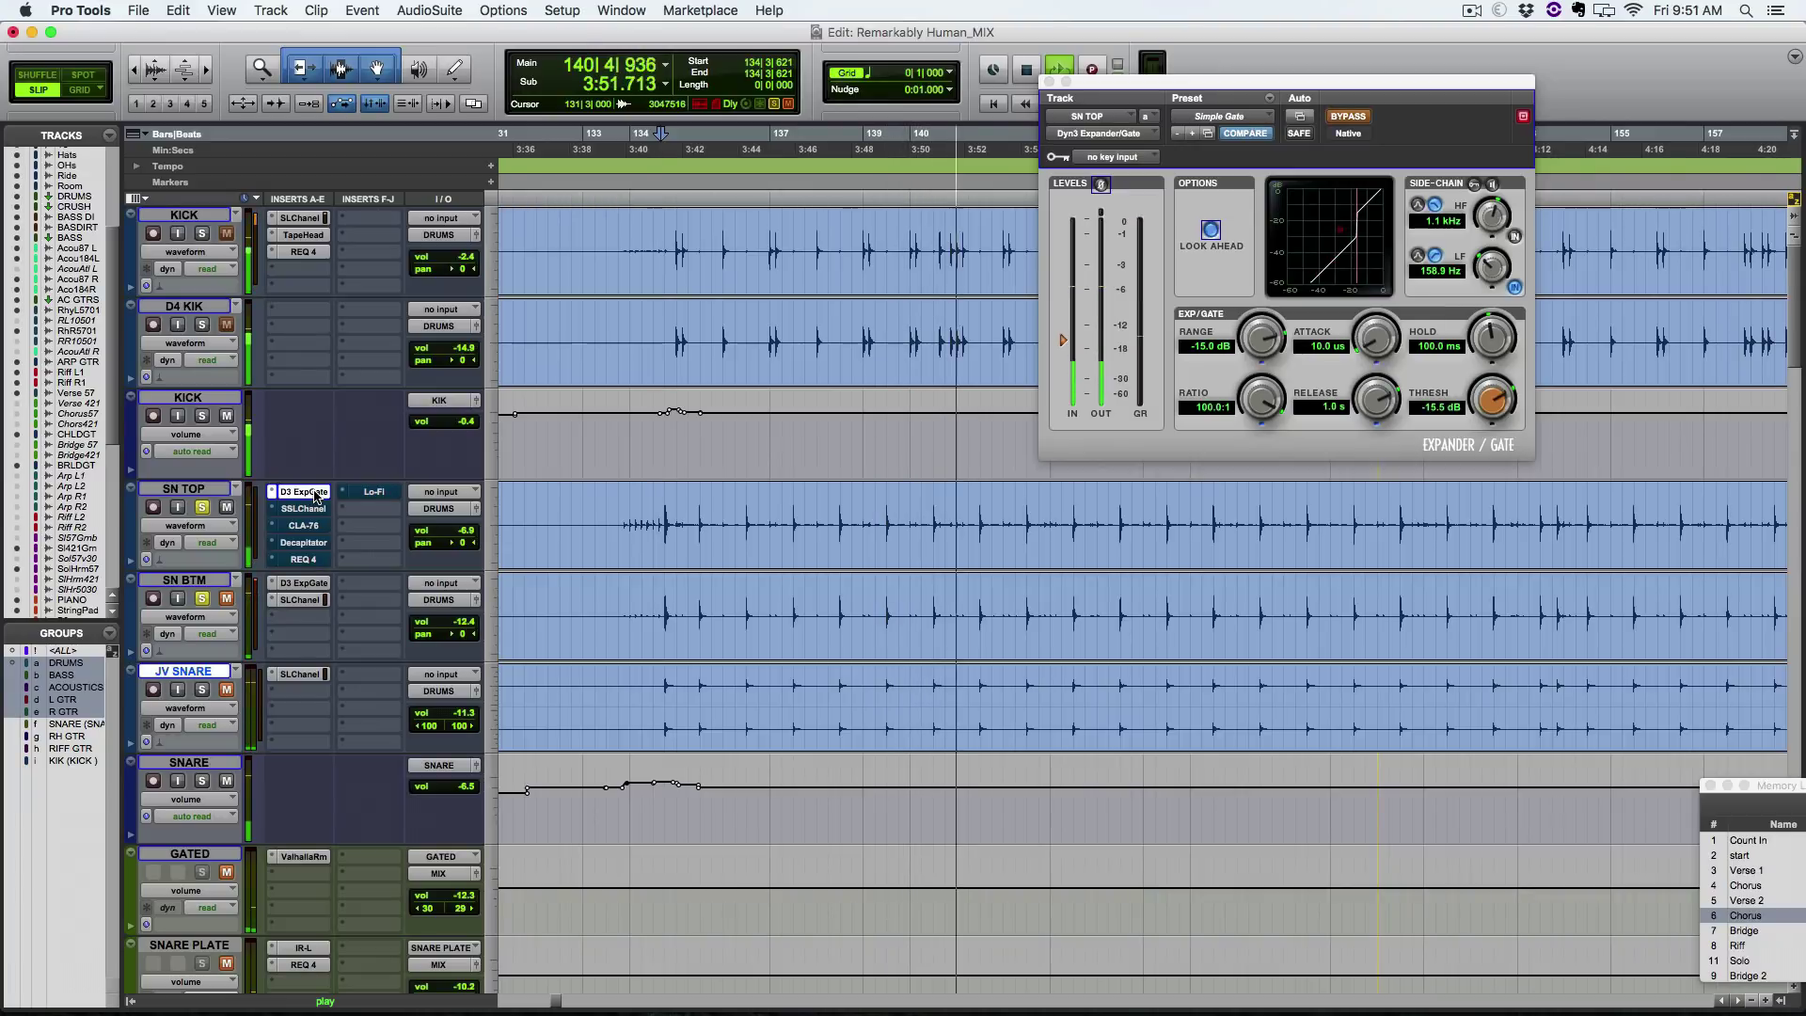
Step: Stop playback, highlight the gap between snare hits just before bar 140, and set the playback start back at bar 134
key(space)
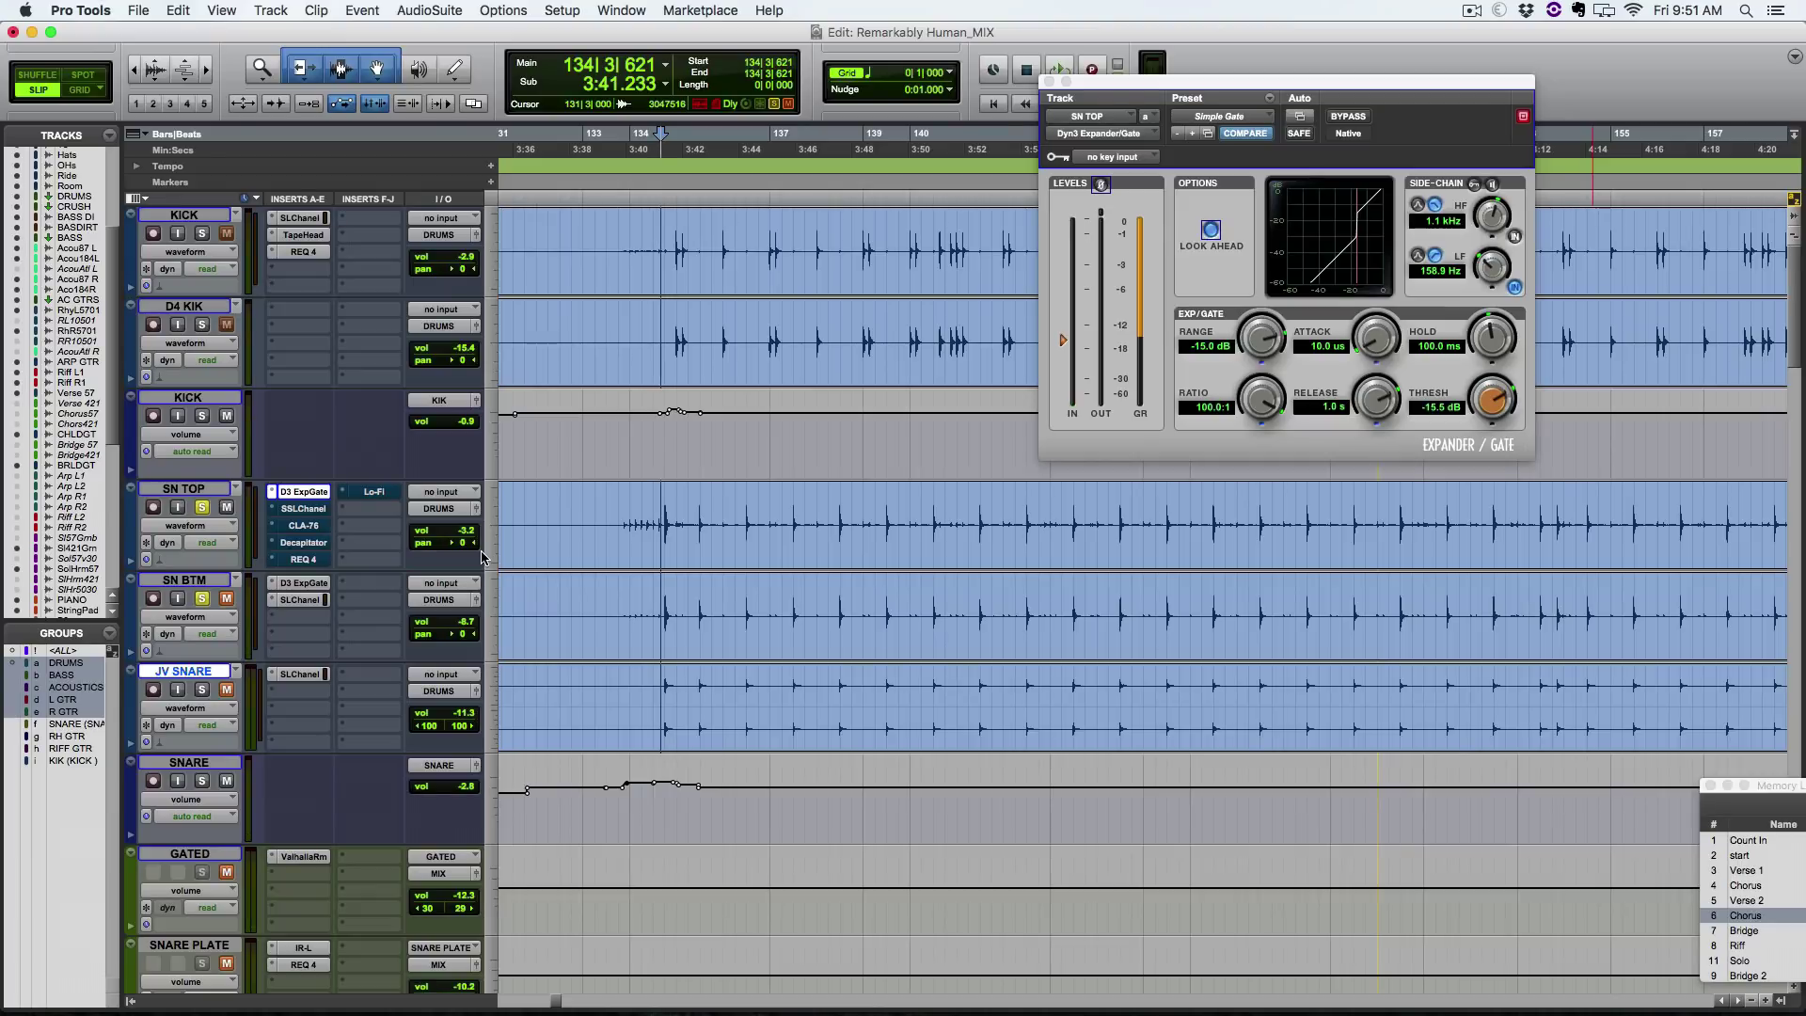
drag(897, 520, 931, 519)
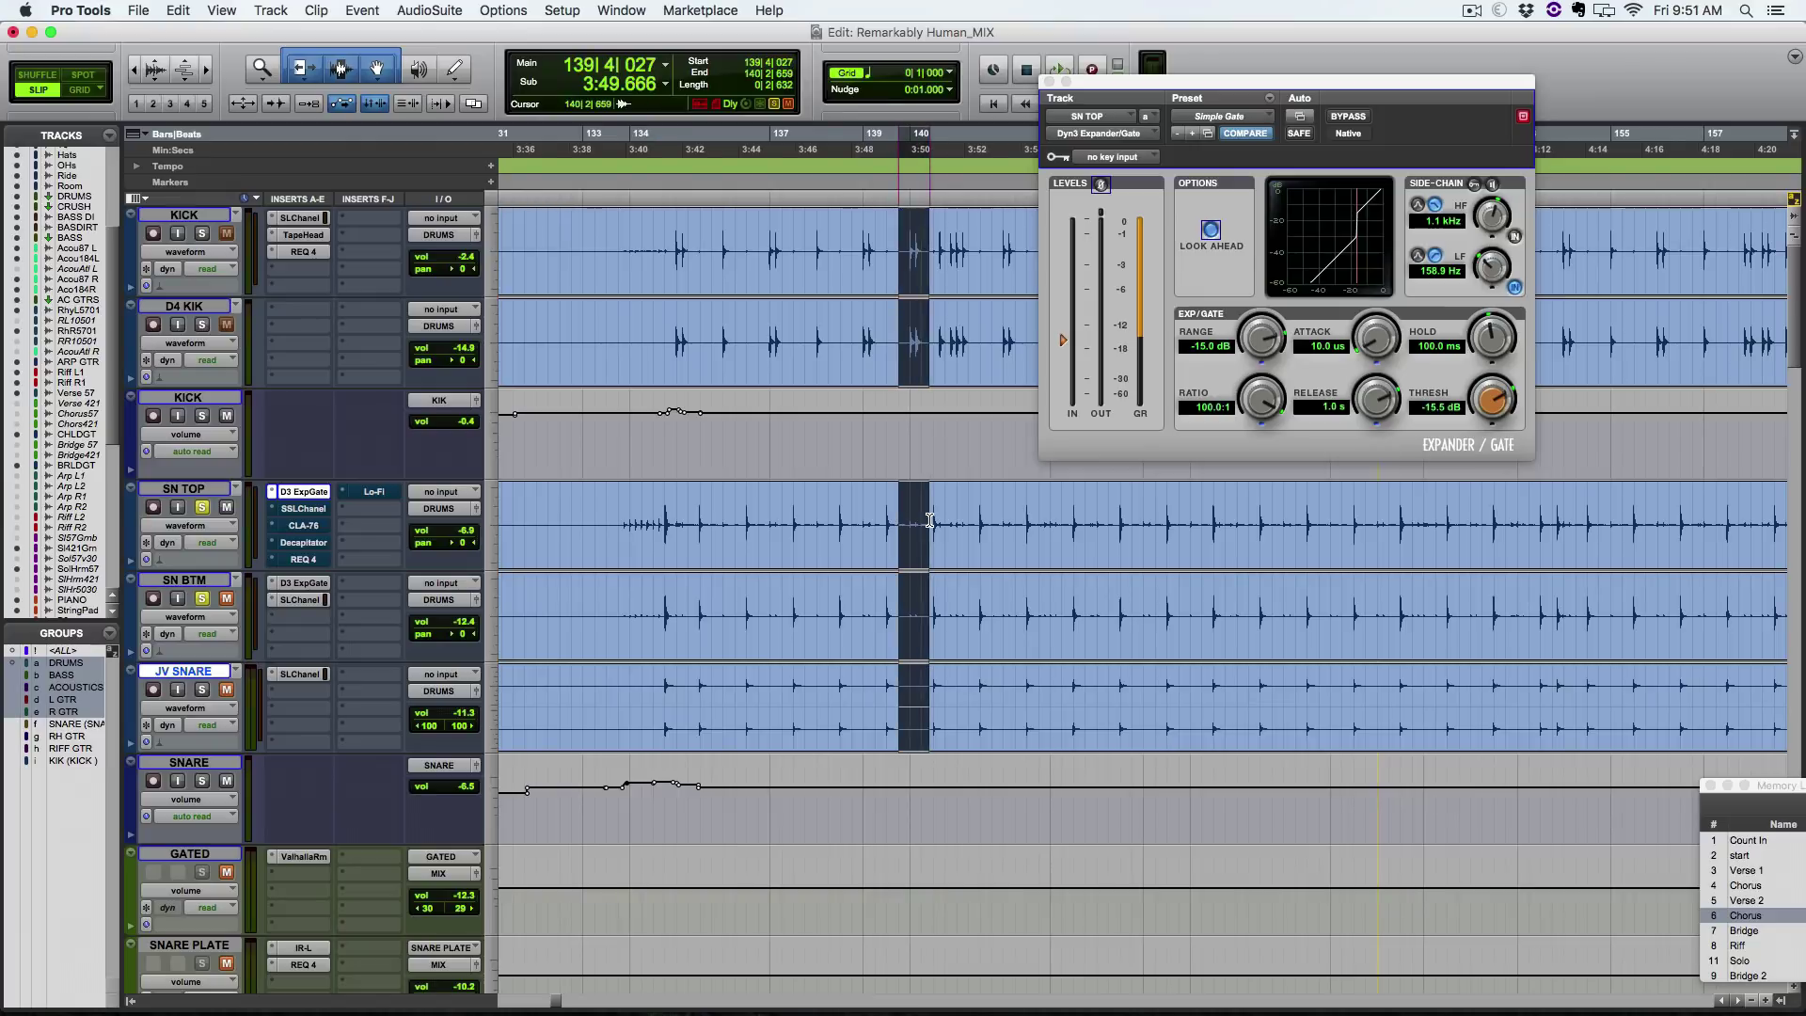
click(929, 518)
click(660, 516)
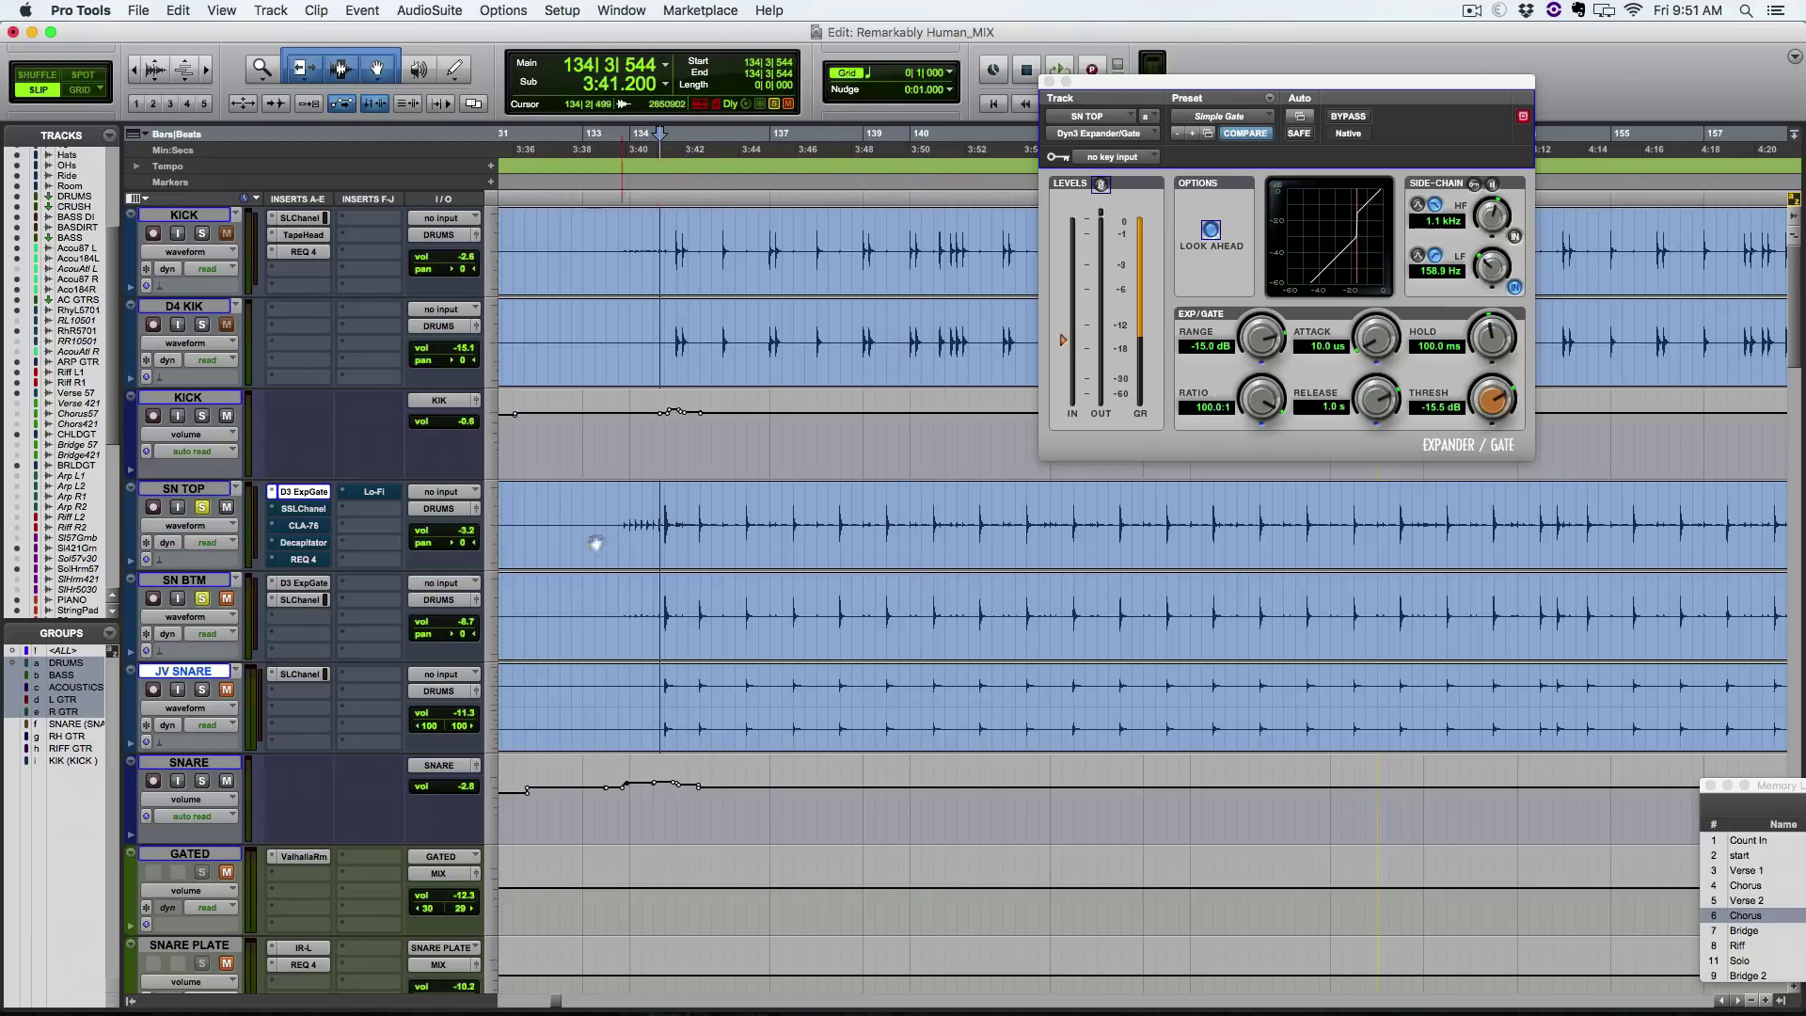
Step: Open and activate SN TOP's SSLChannel, and compare its HF gain reset and restored while playing from bar 134
click(303, 508)
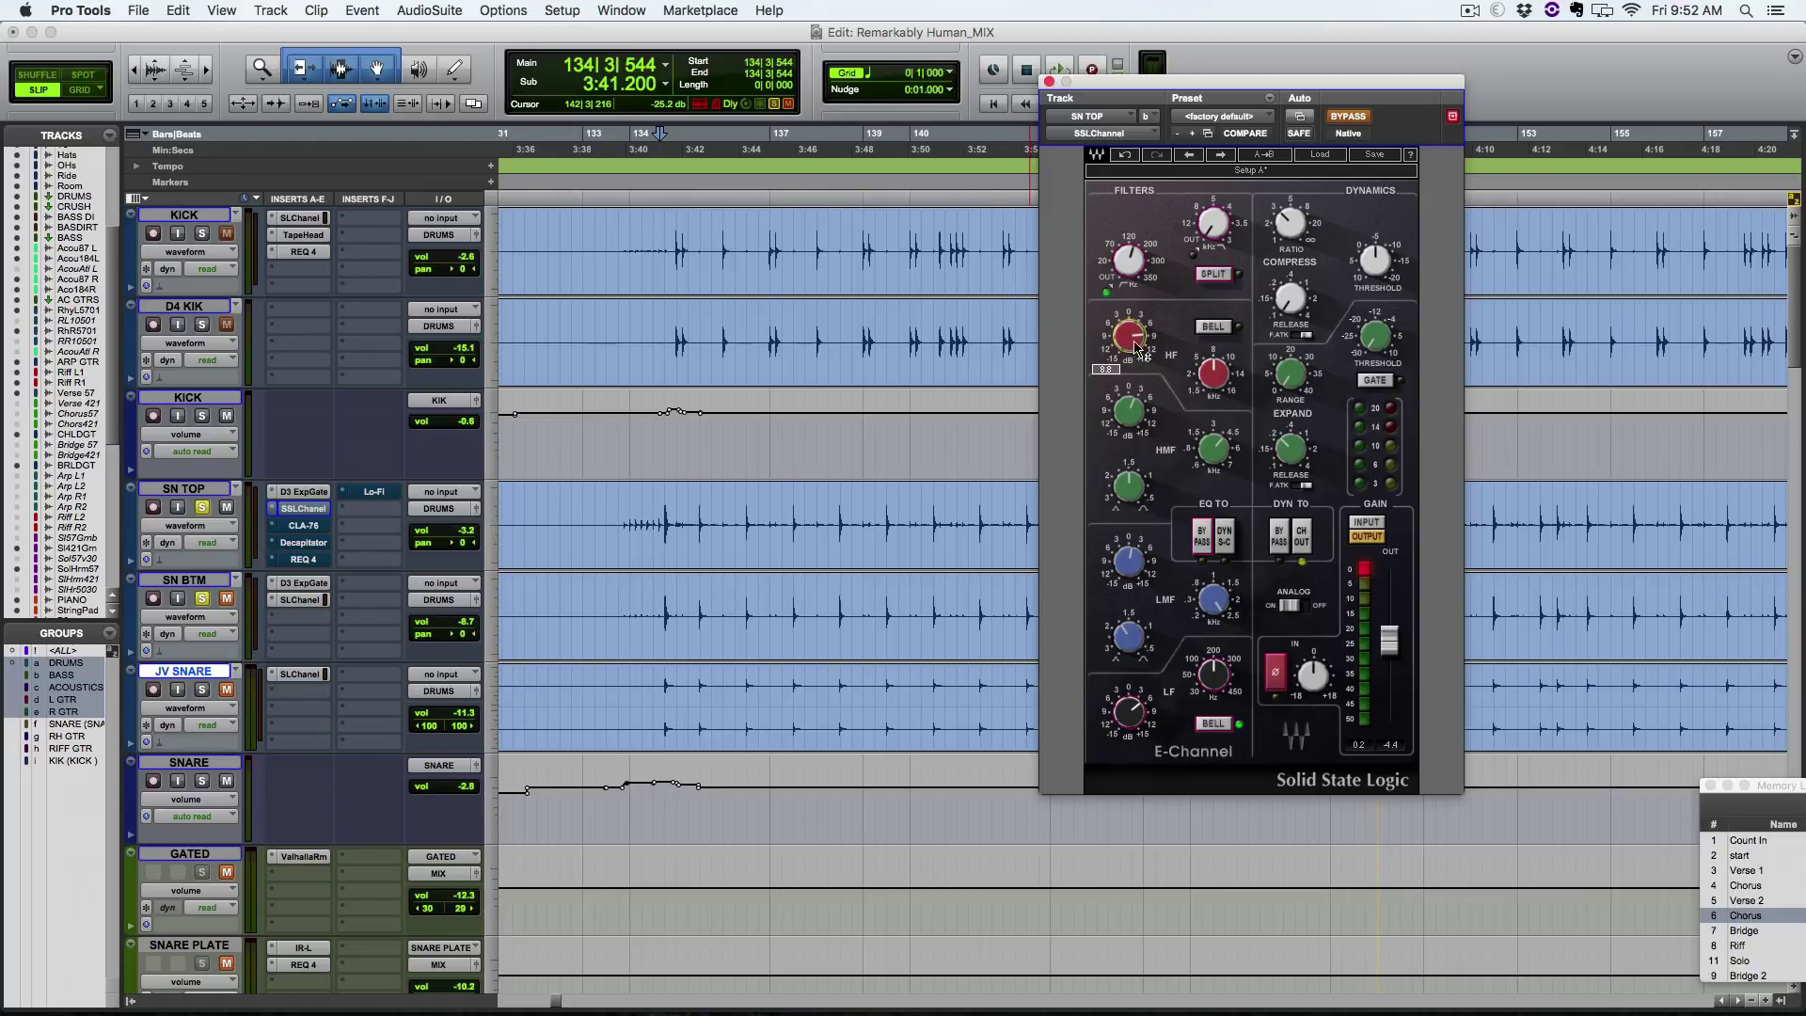
key(space)
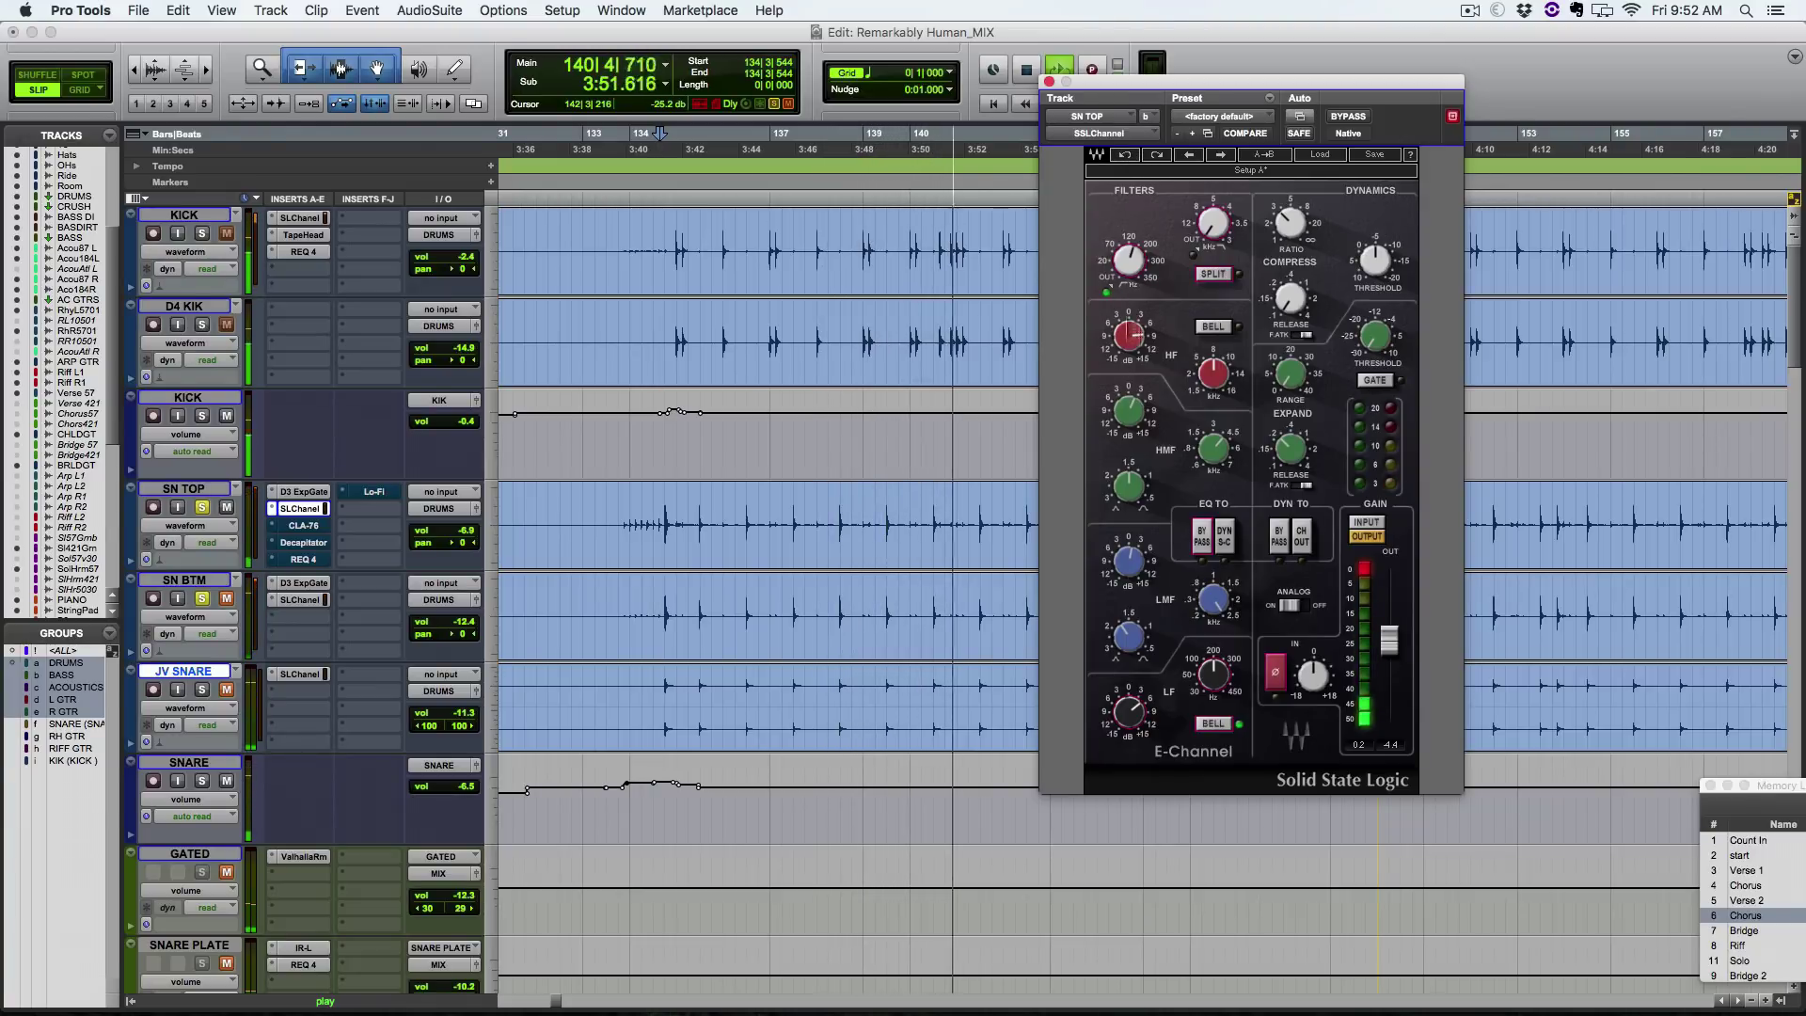
alt+click(1129, 337)
click(1129, 154)
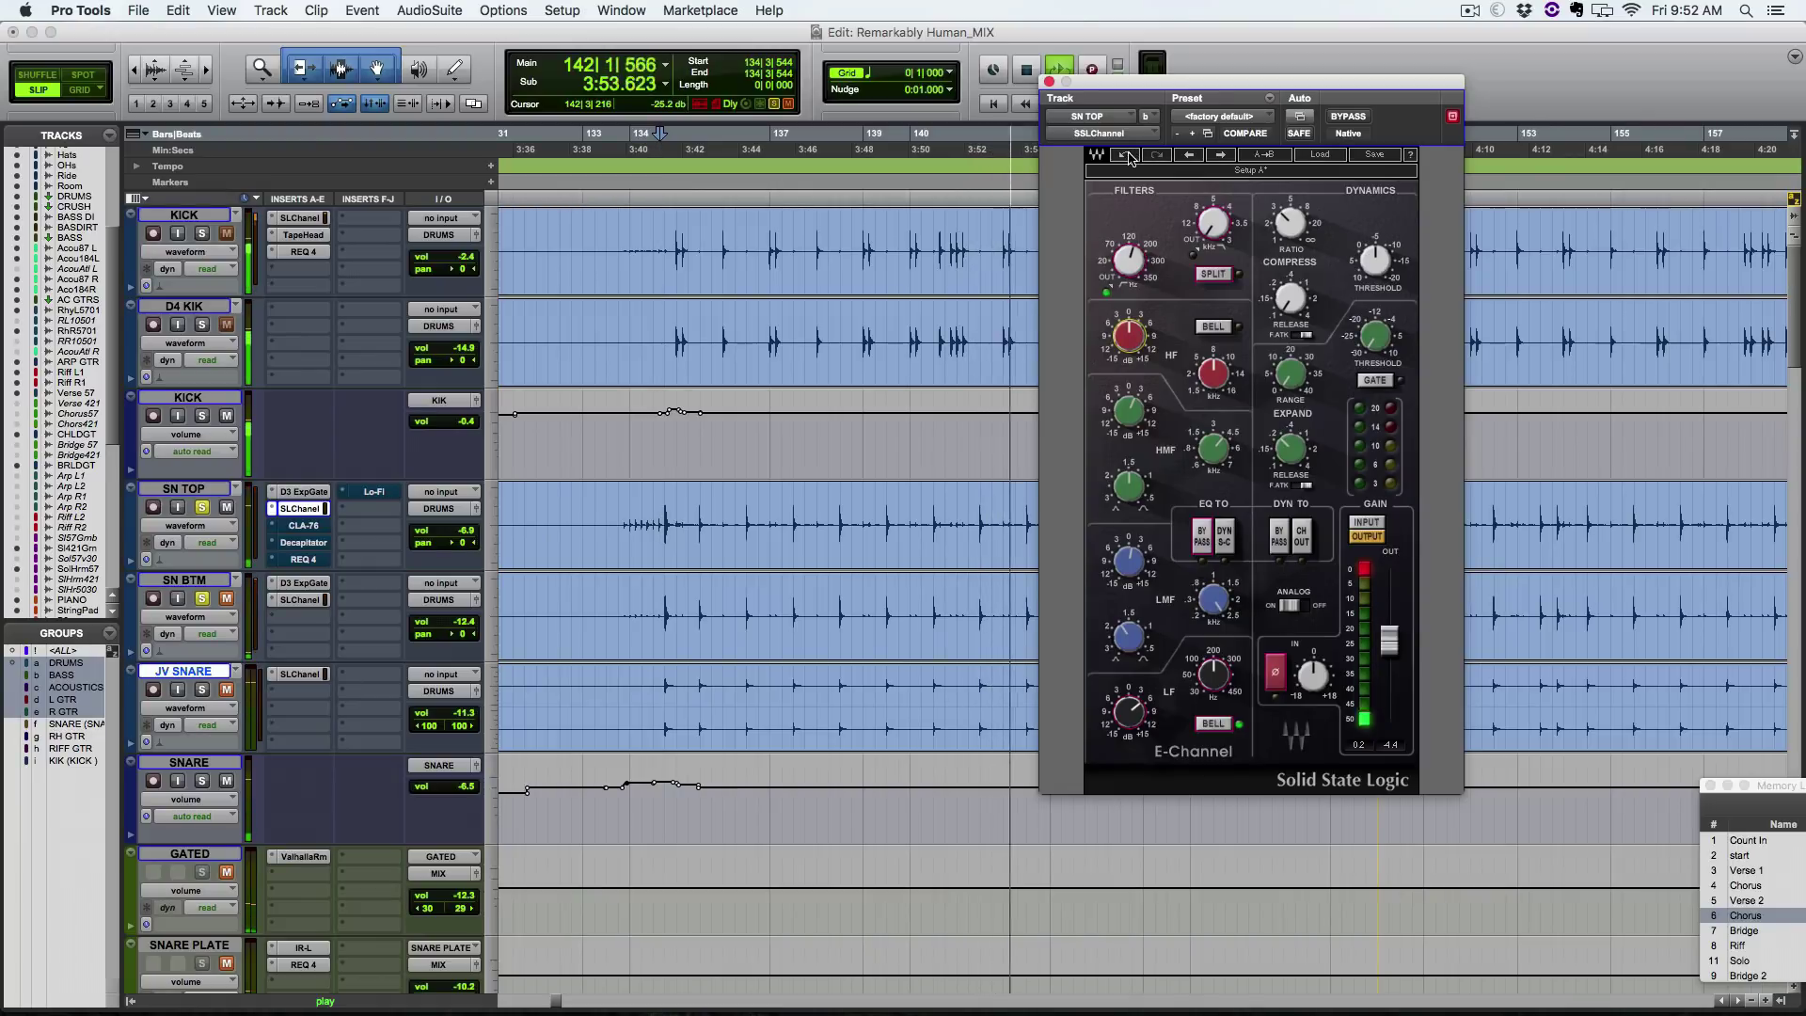
key(space)
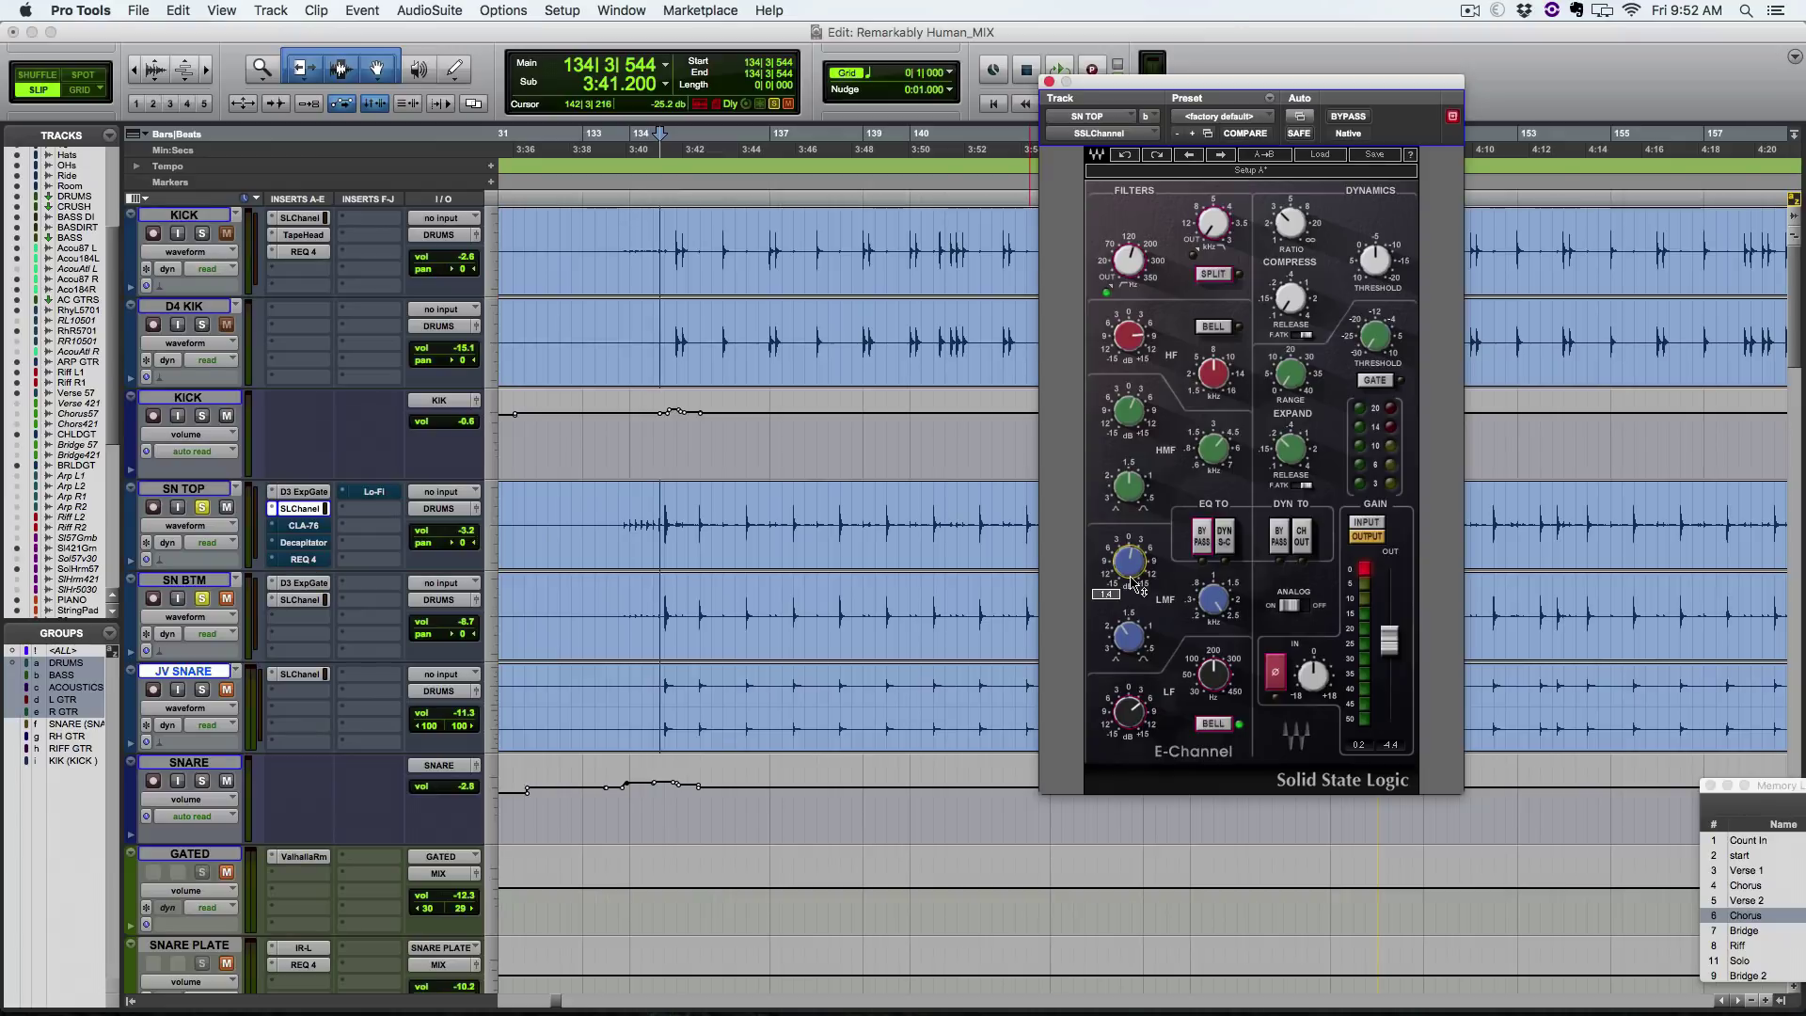
Step: Play the snare from bar 134 to compare the SSLChannel's LMF and LF gains reset and restored
key(space)
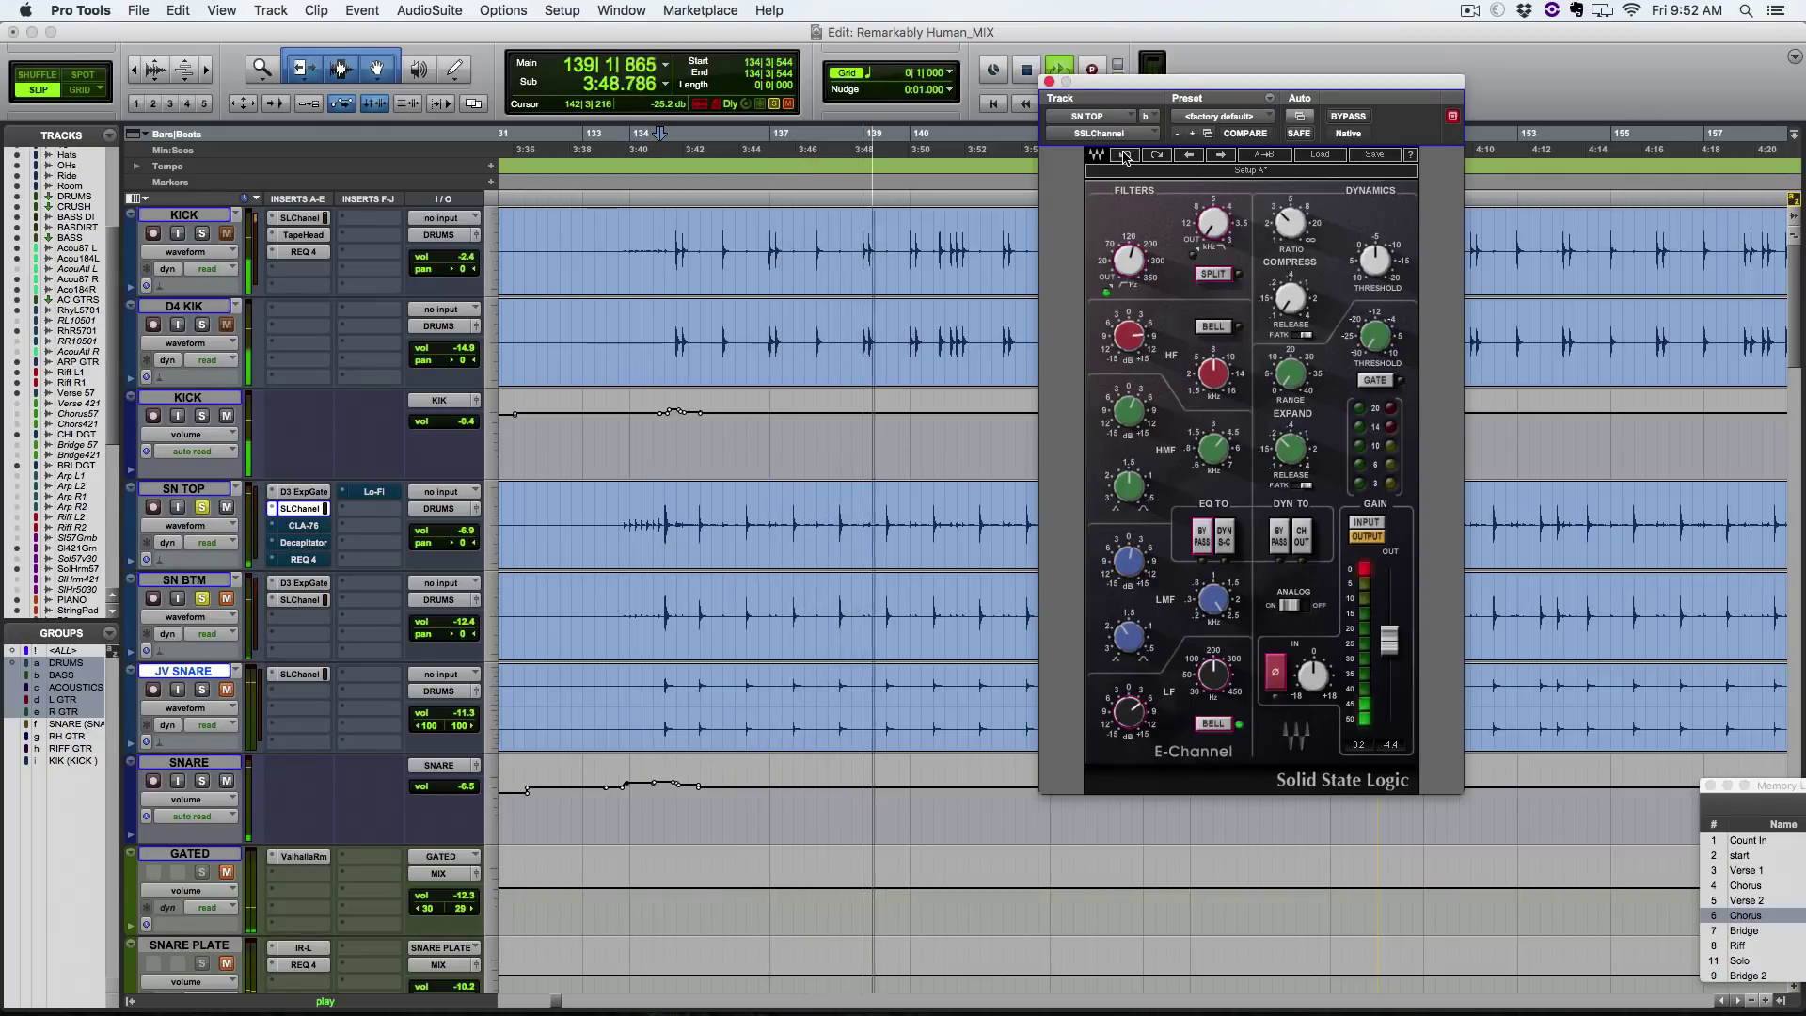
key(space)
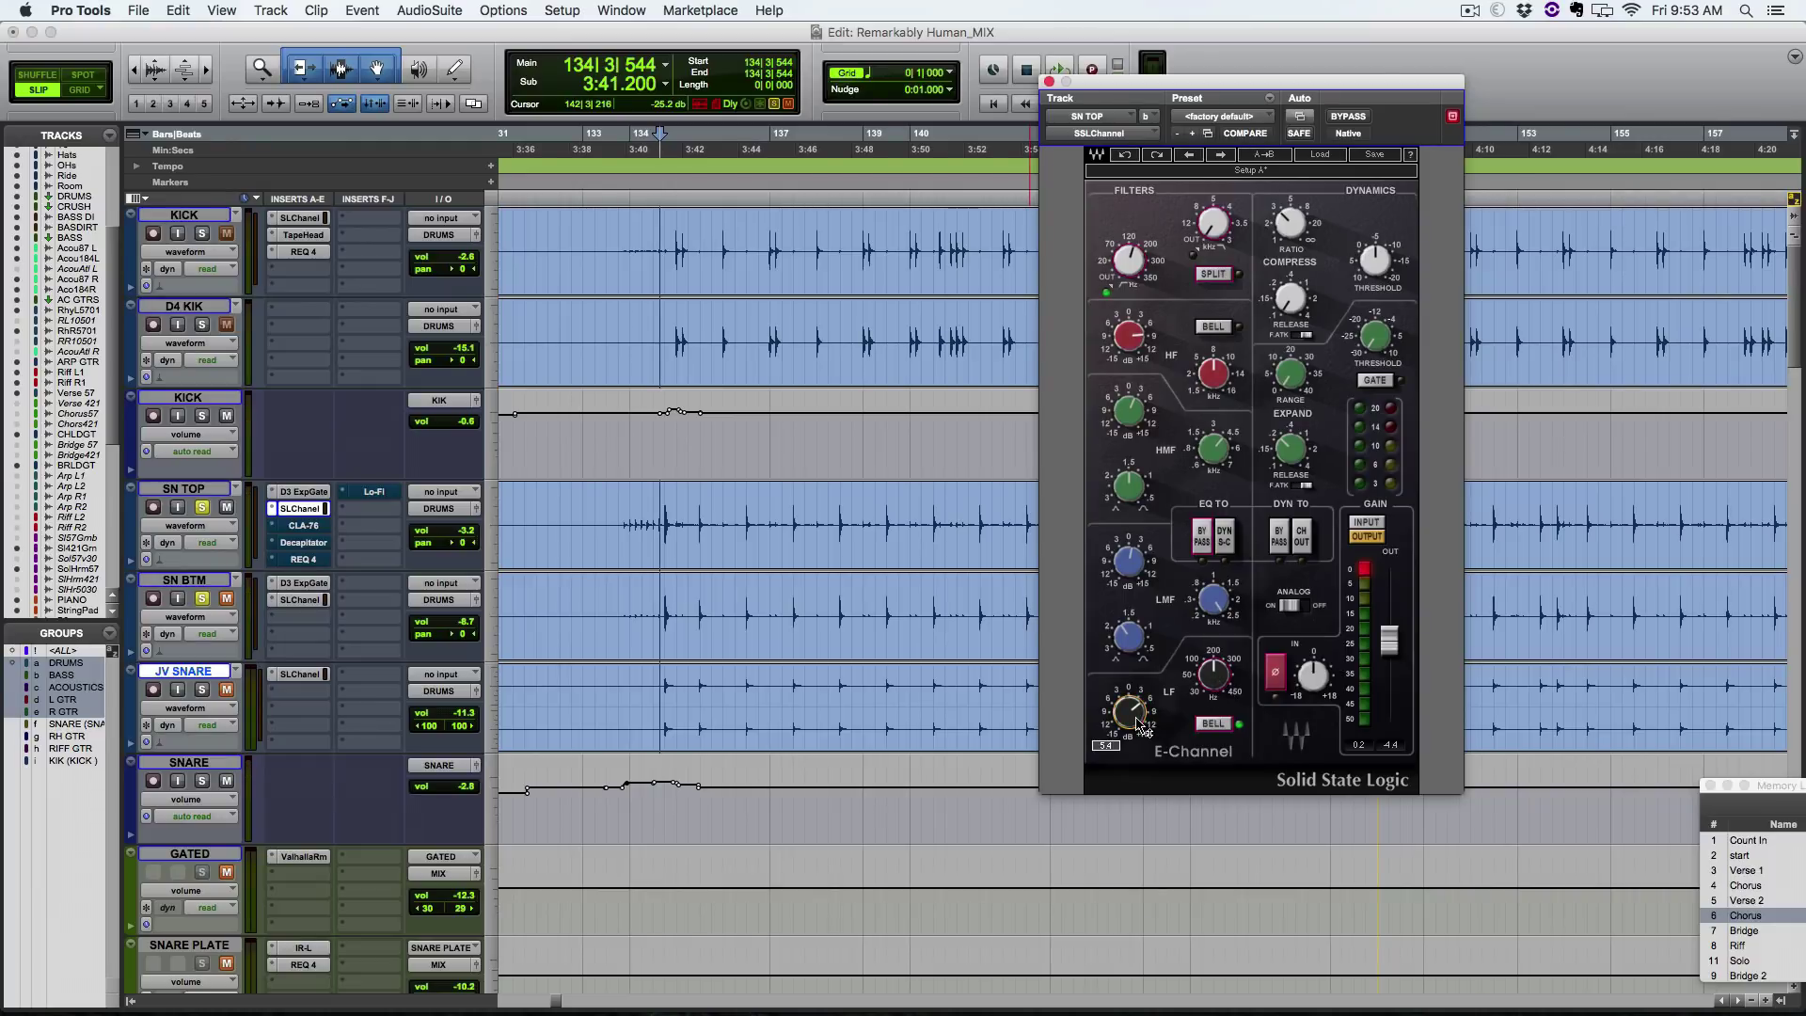
key(space)
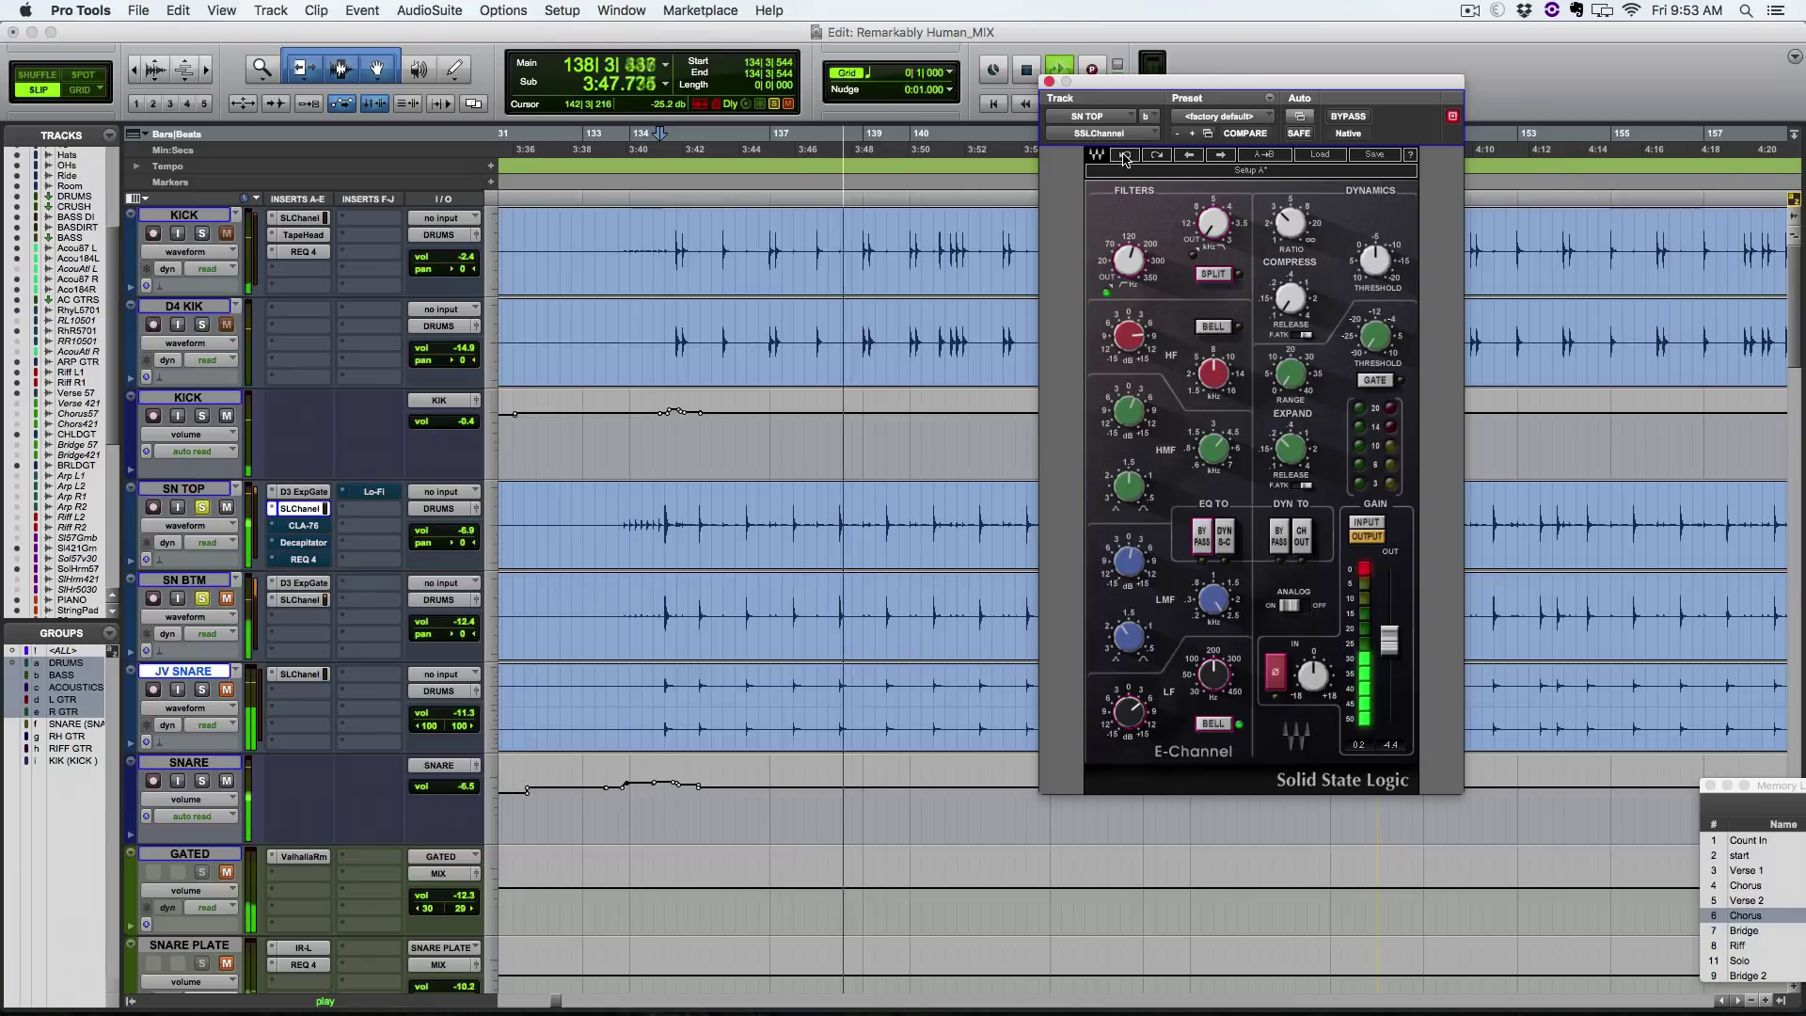
key(space)
Step: Play from bar 139 to compare the SSLChannel's EQ and dynamics sections active and bypassed, and close the plug-in
click(884, 499)
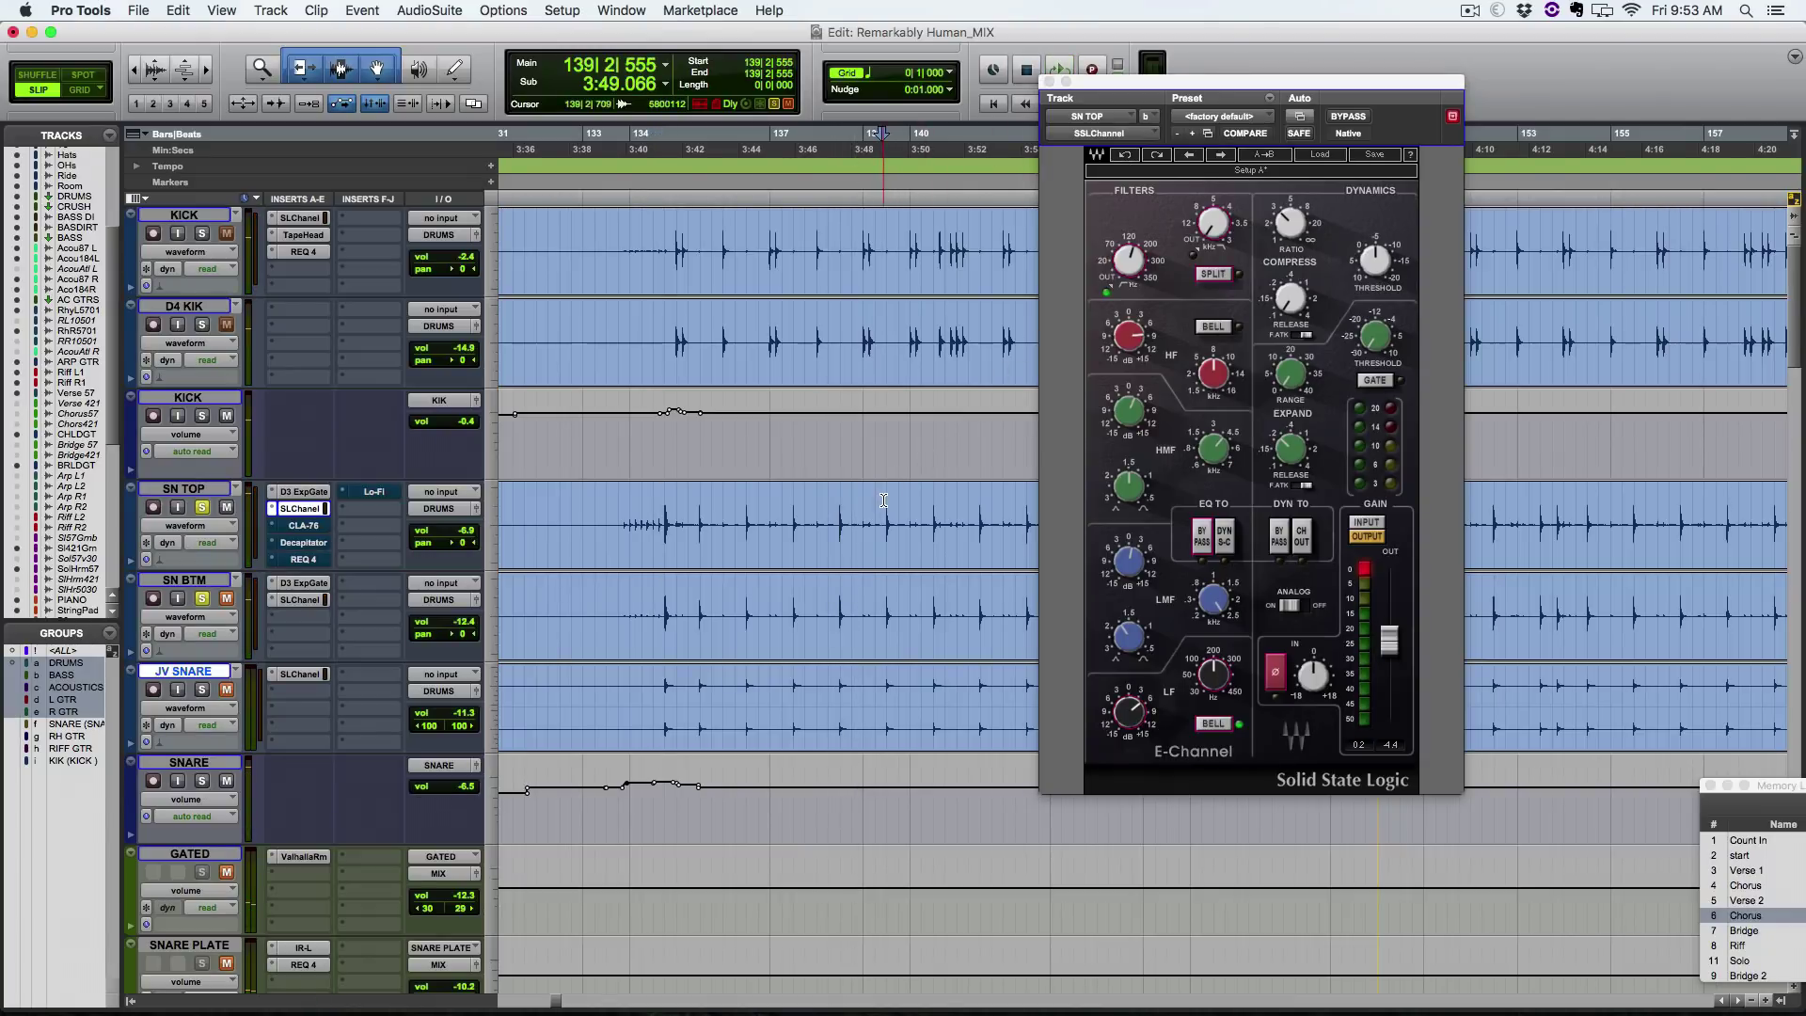
key(space)
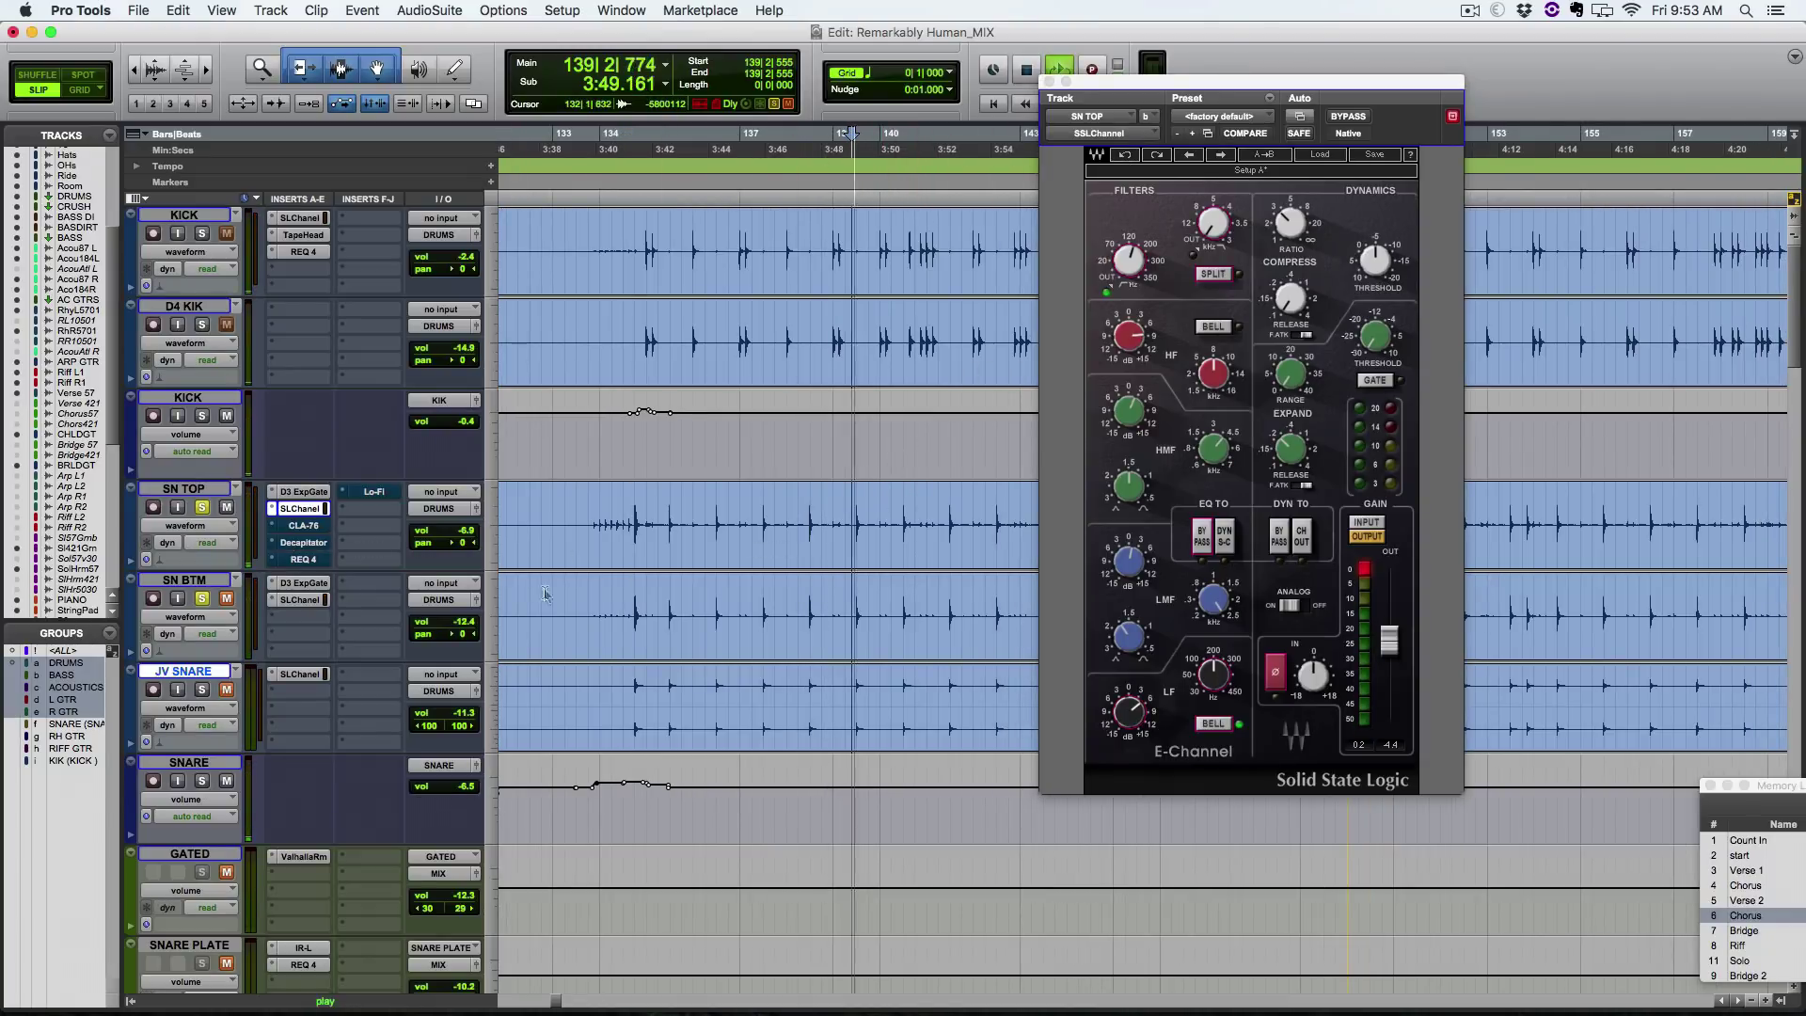
click(1201, 545)
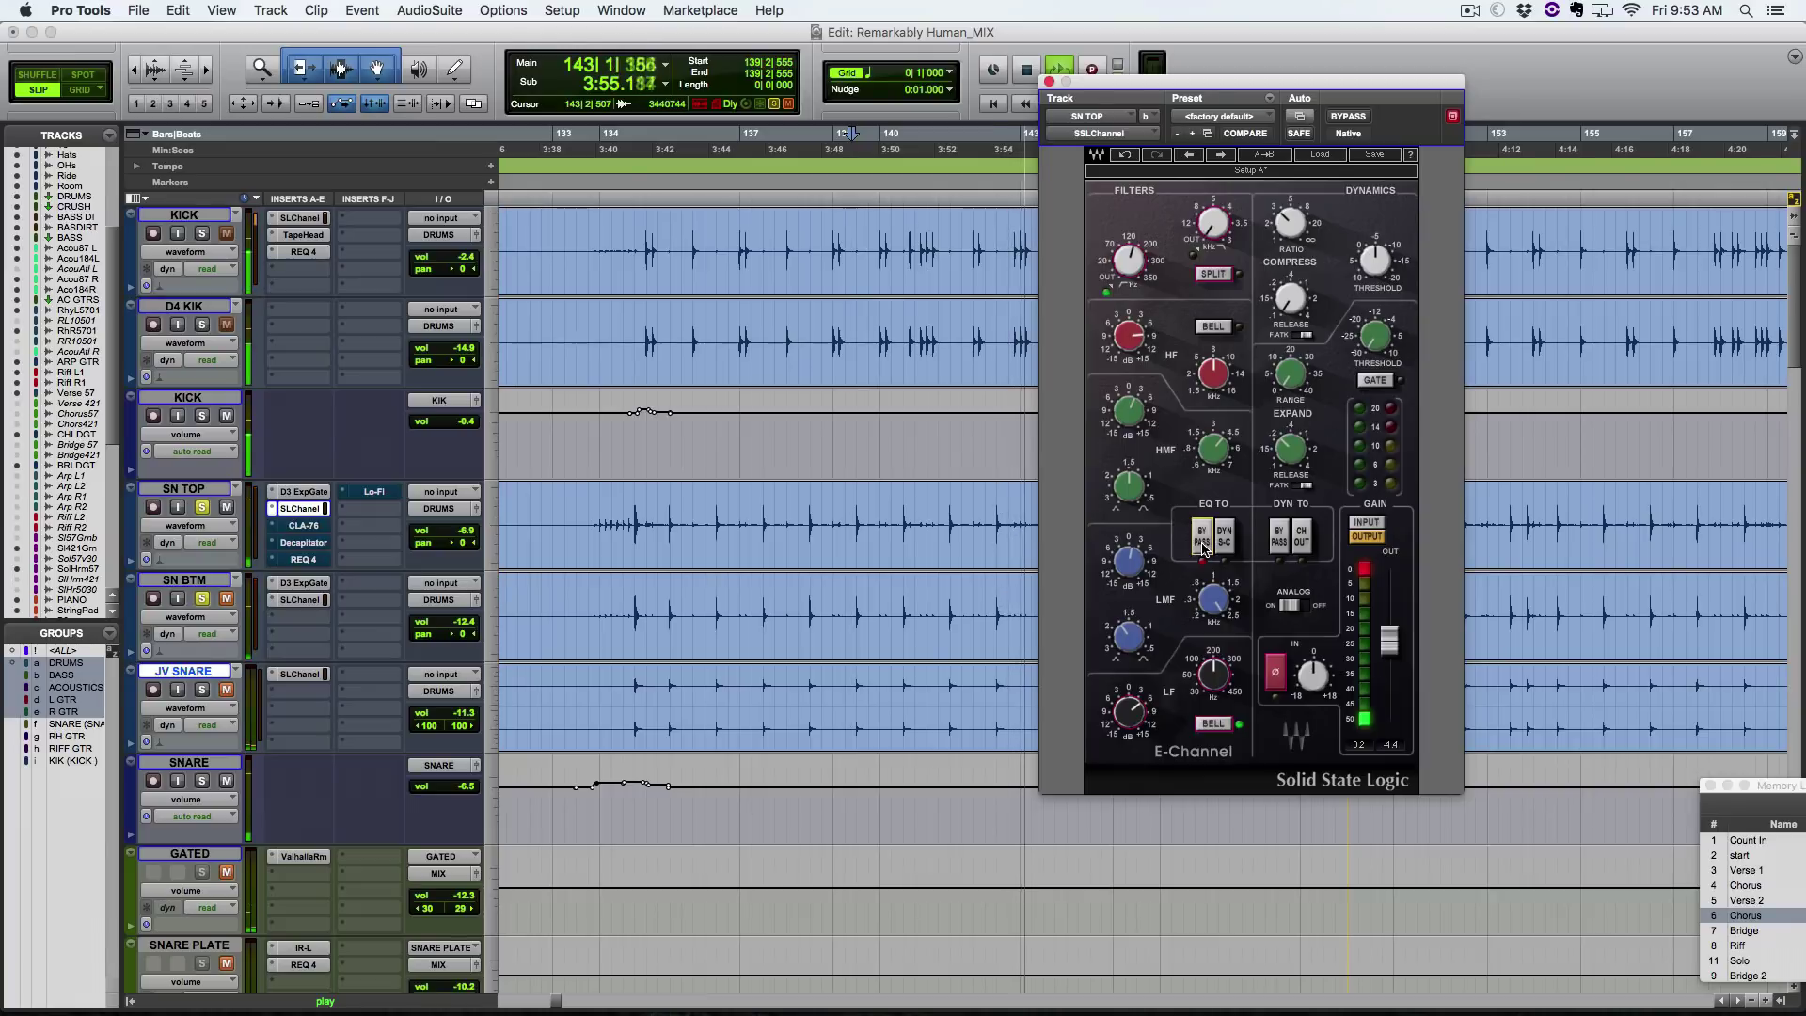
click(1294, 546)
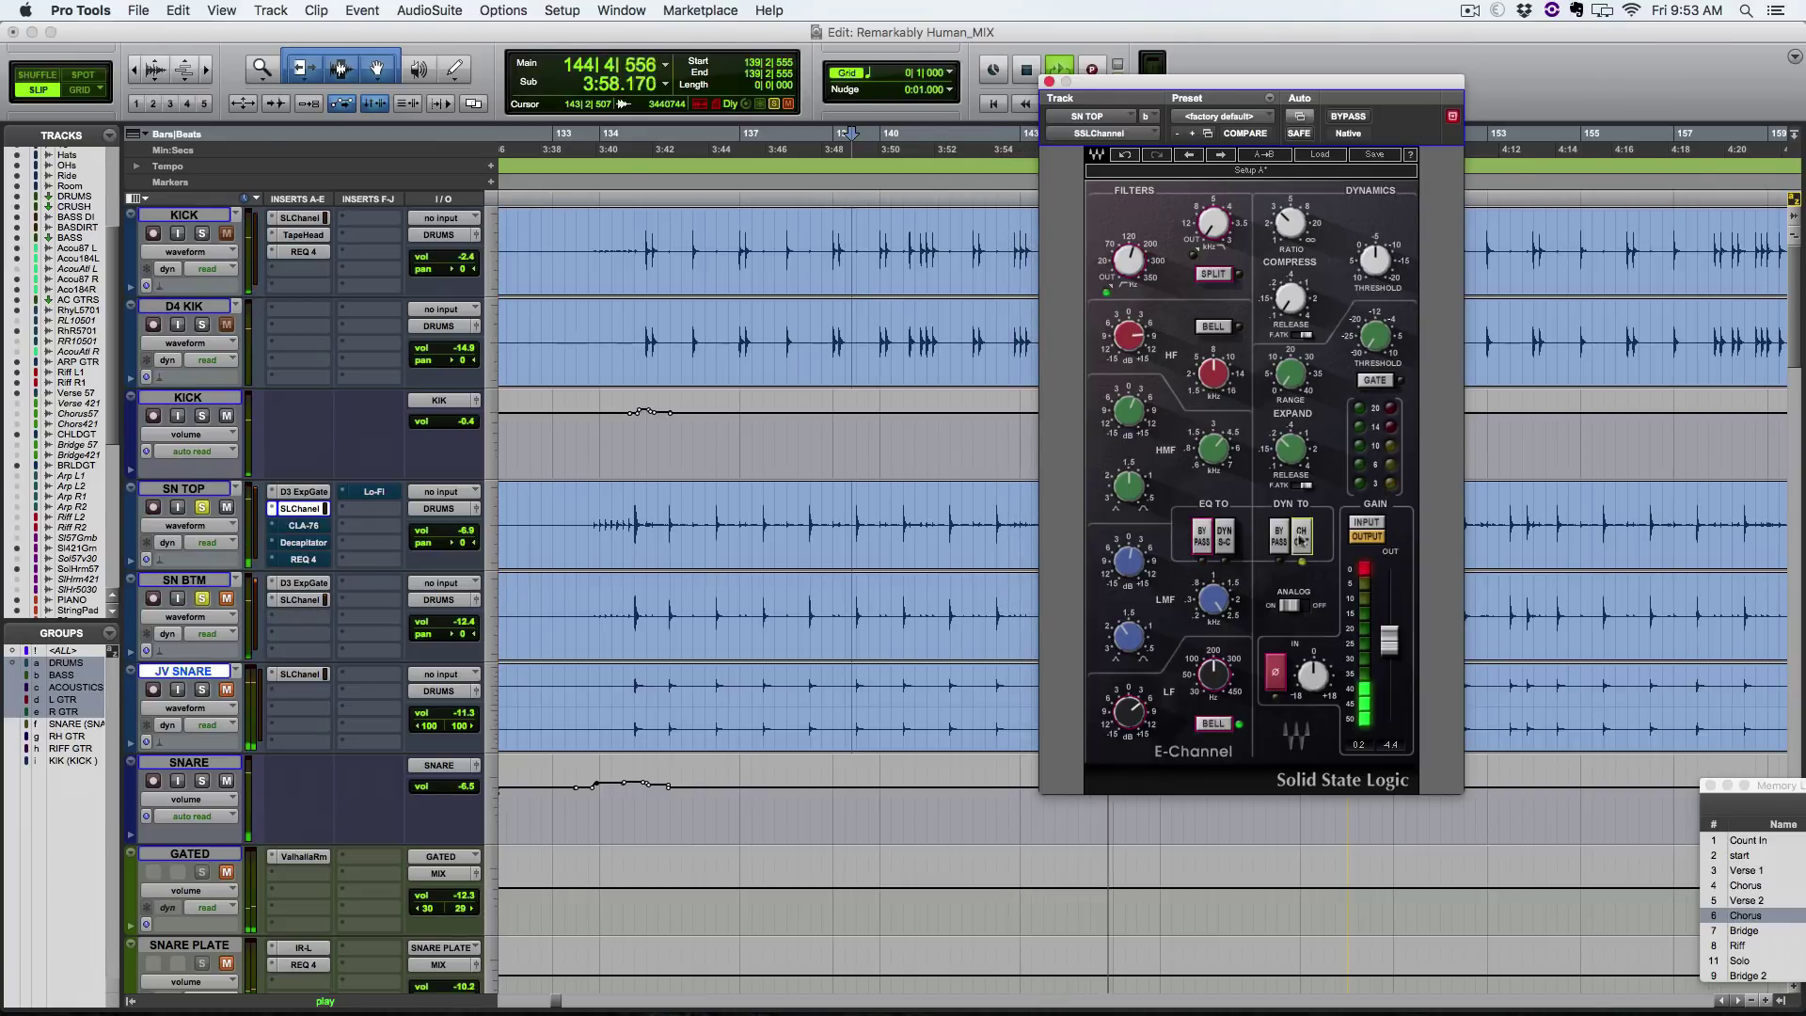
click(1280, 543)
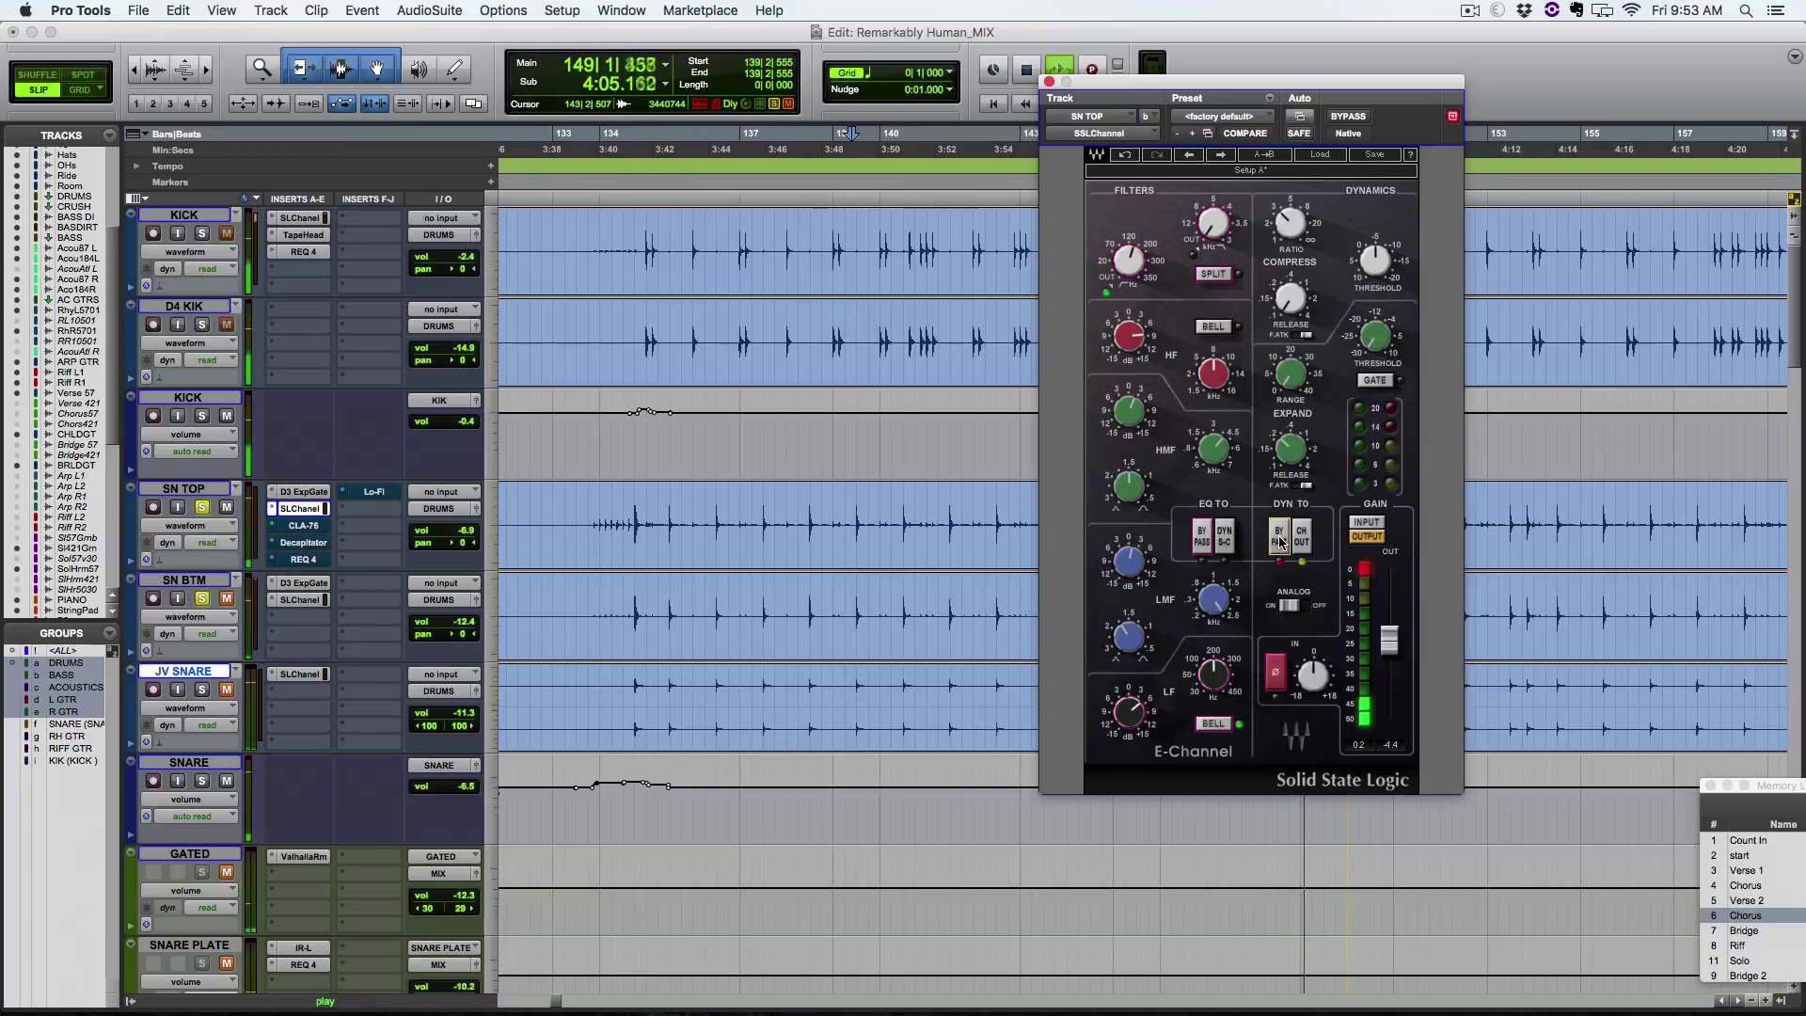
key(space)
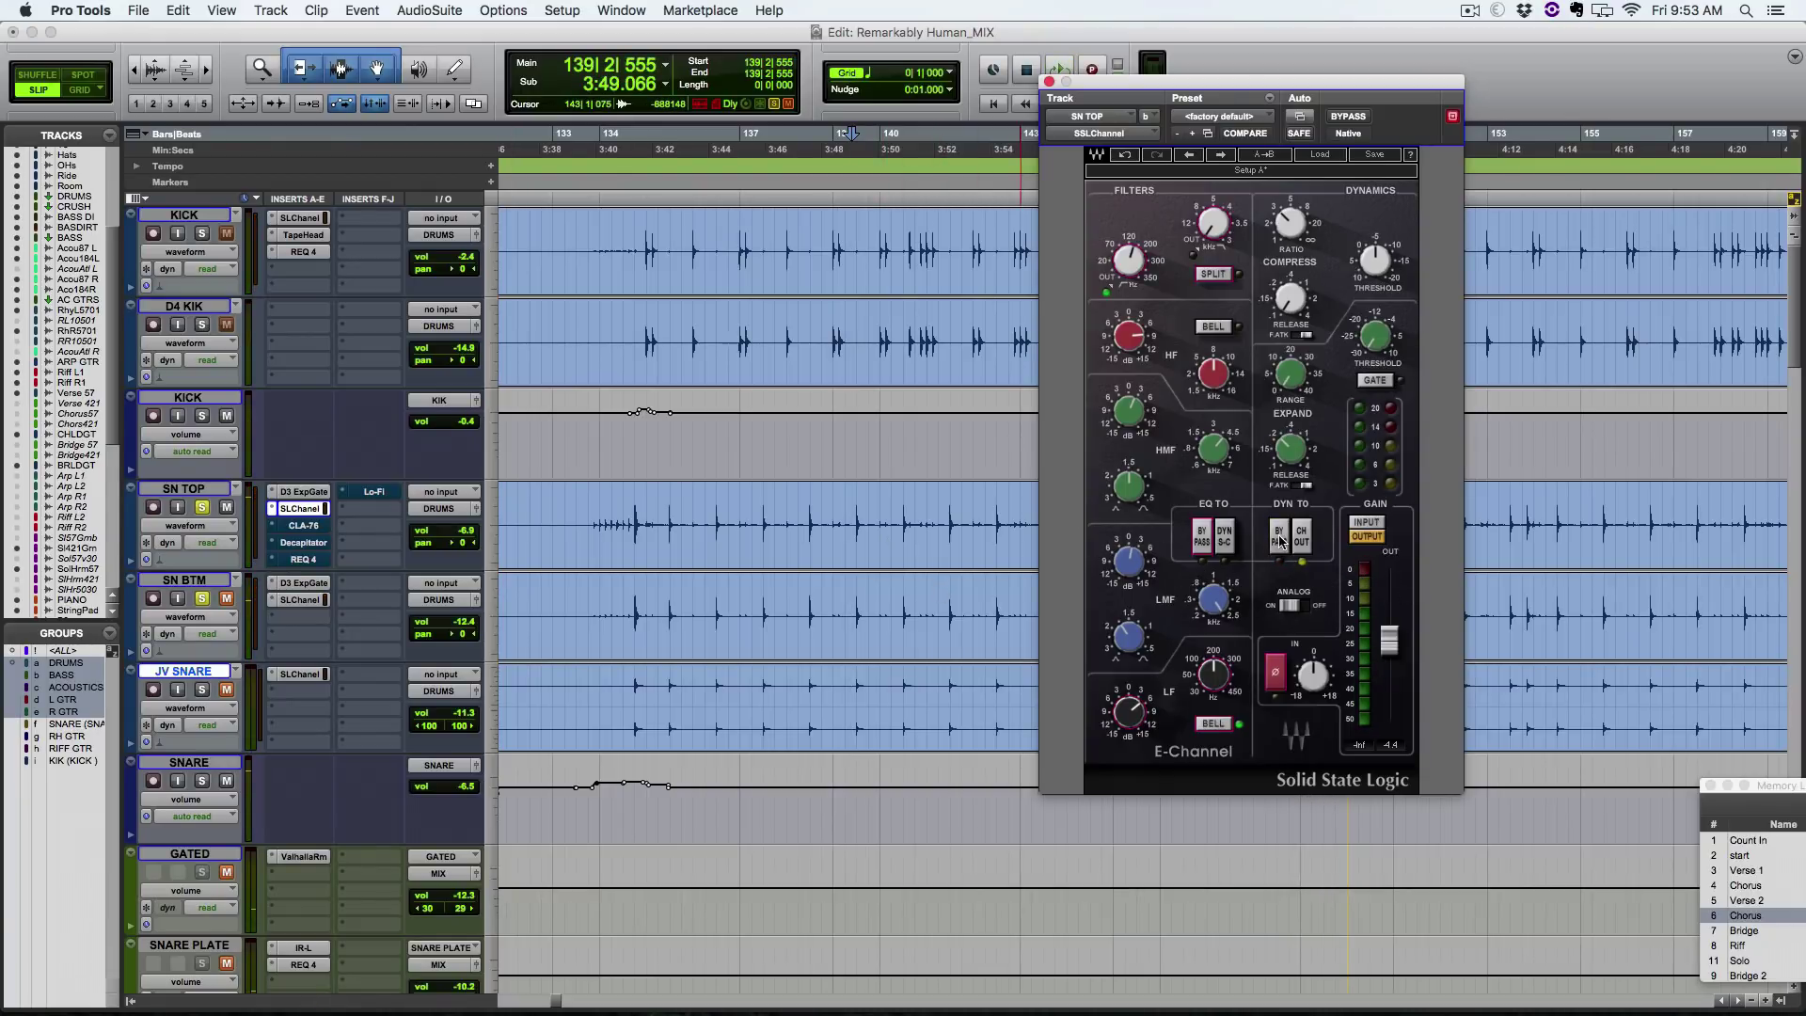
key(space)
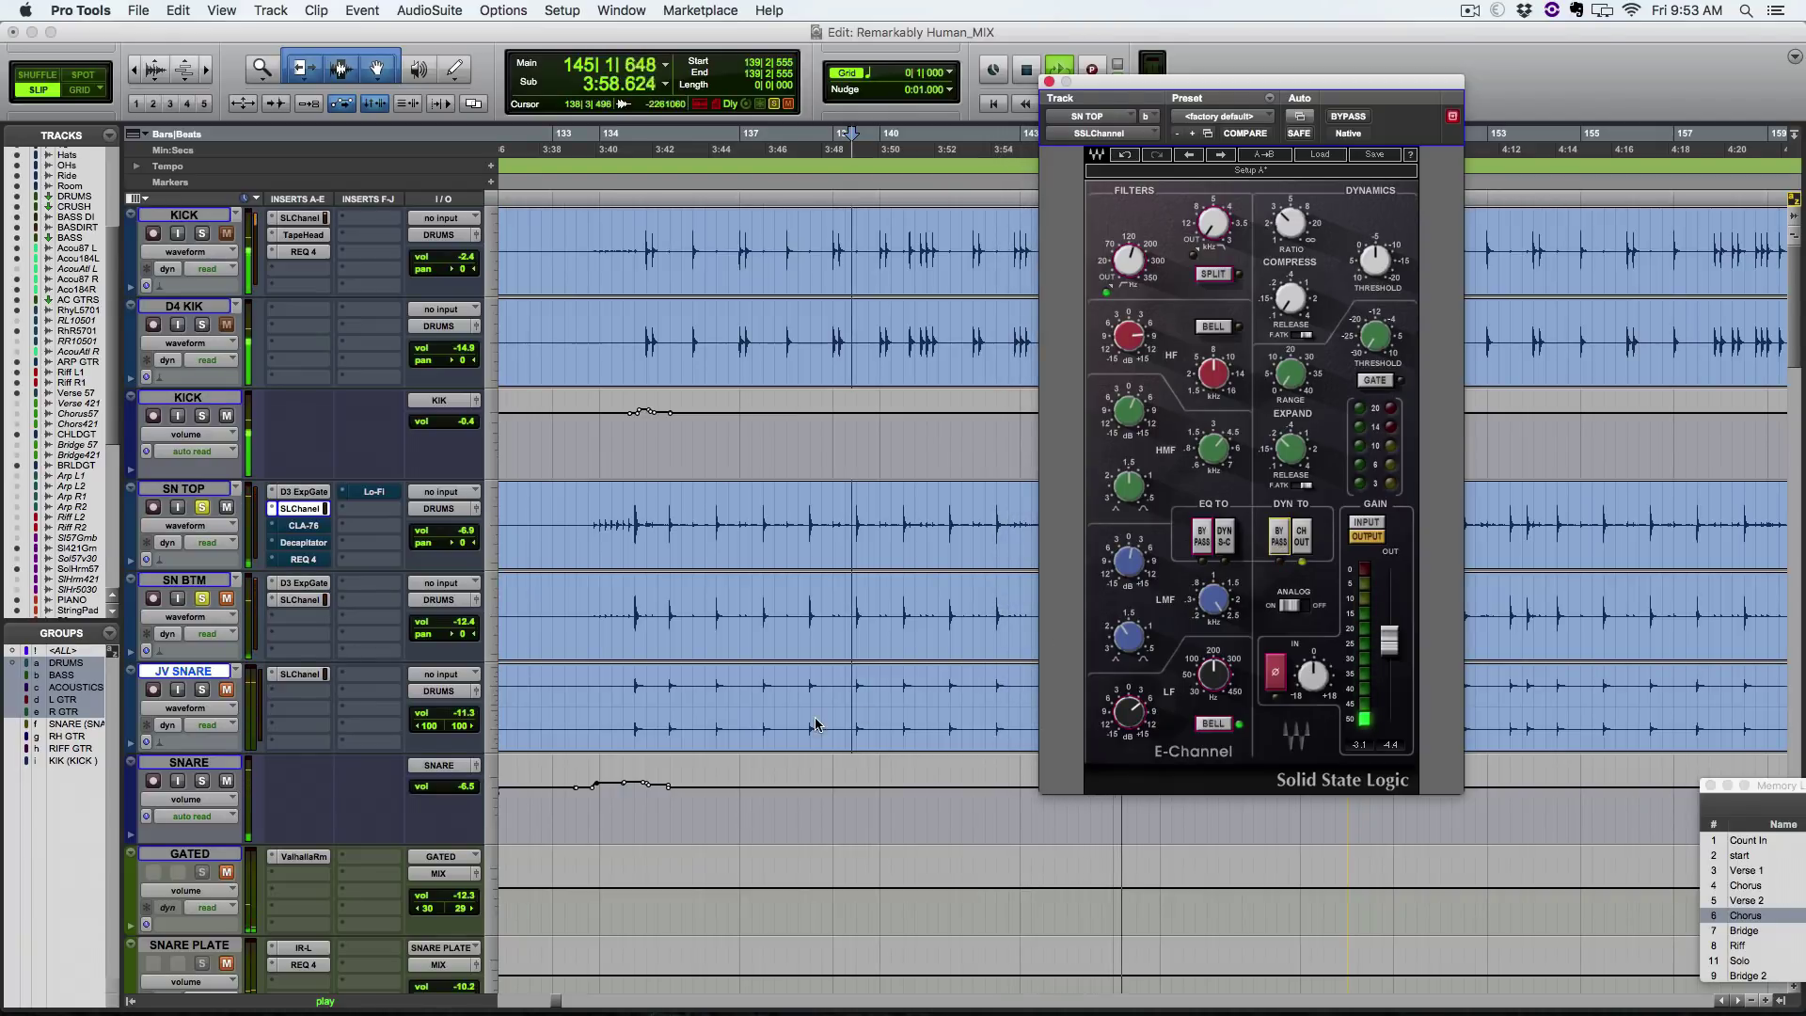
key(space)
click(300, 508)
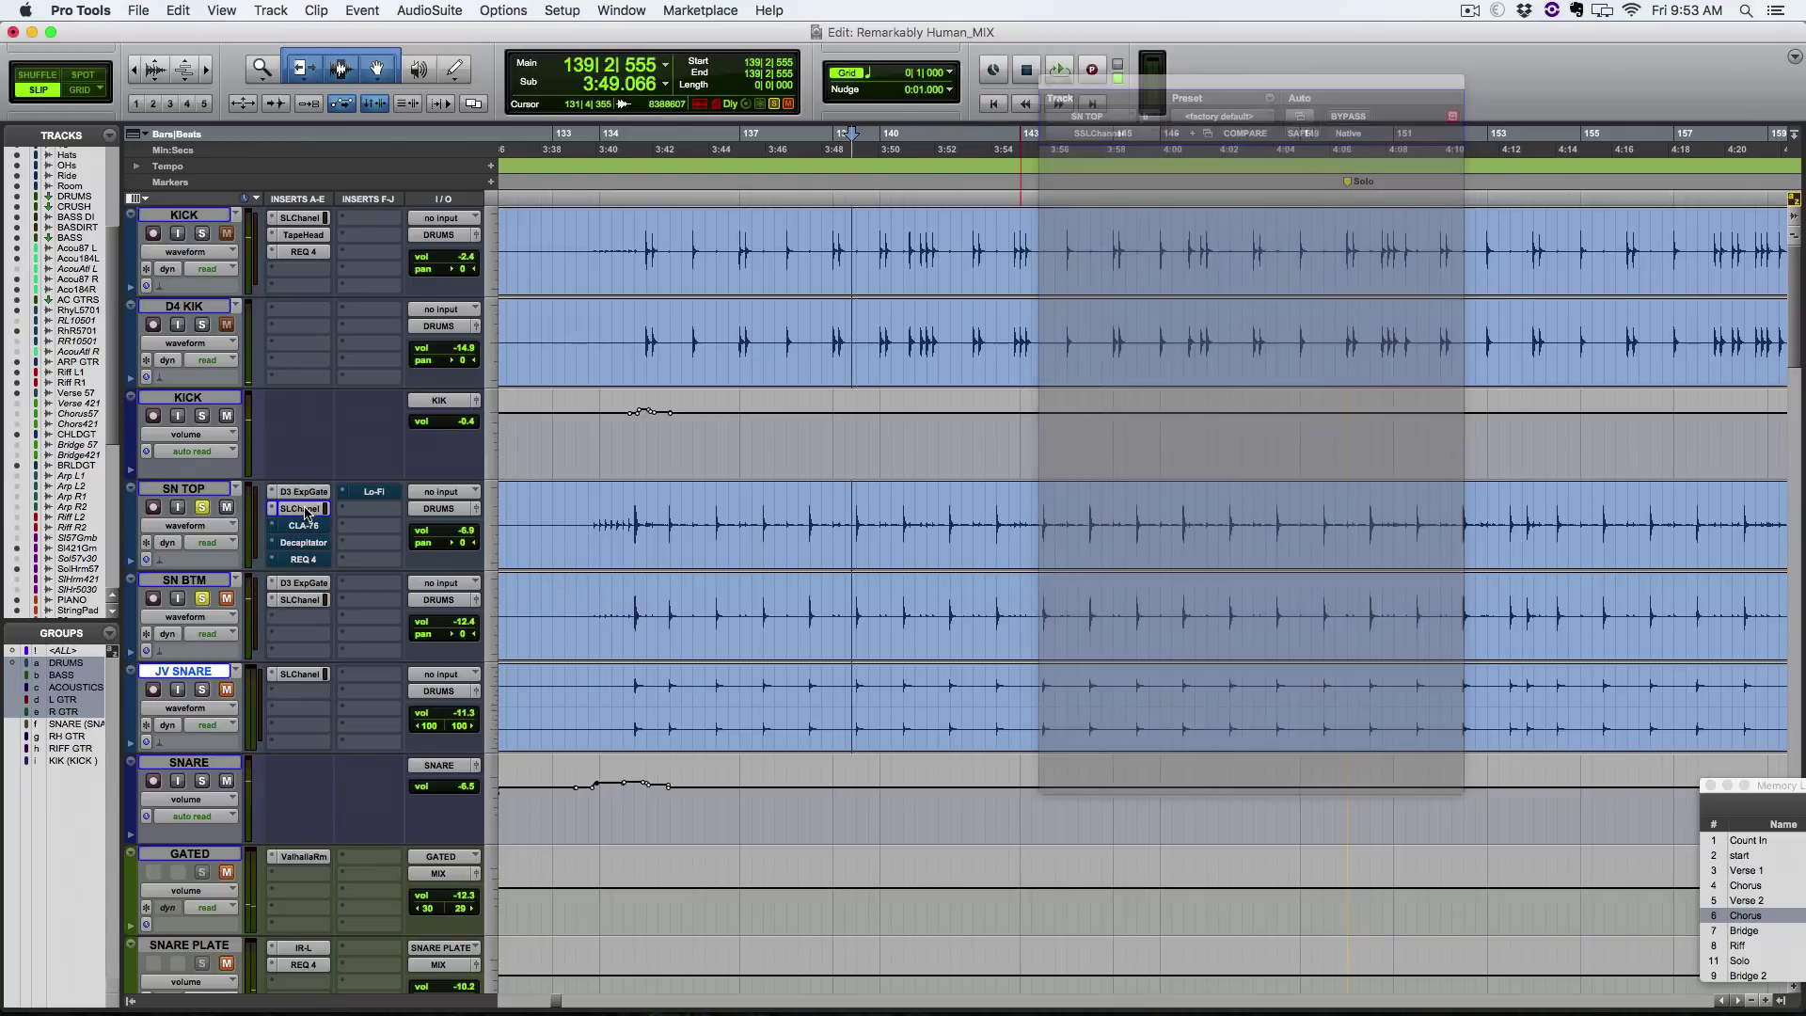
Step: Open SN TOP's CLA-76 compressor, compare it bypassed and active while playing from bar 139, and leave it active
click(303, 526)
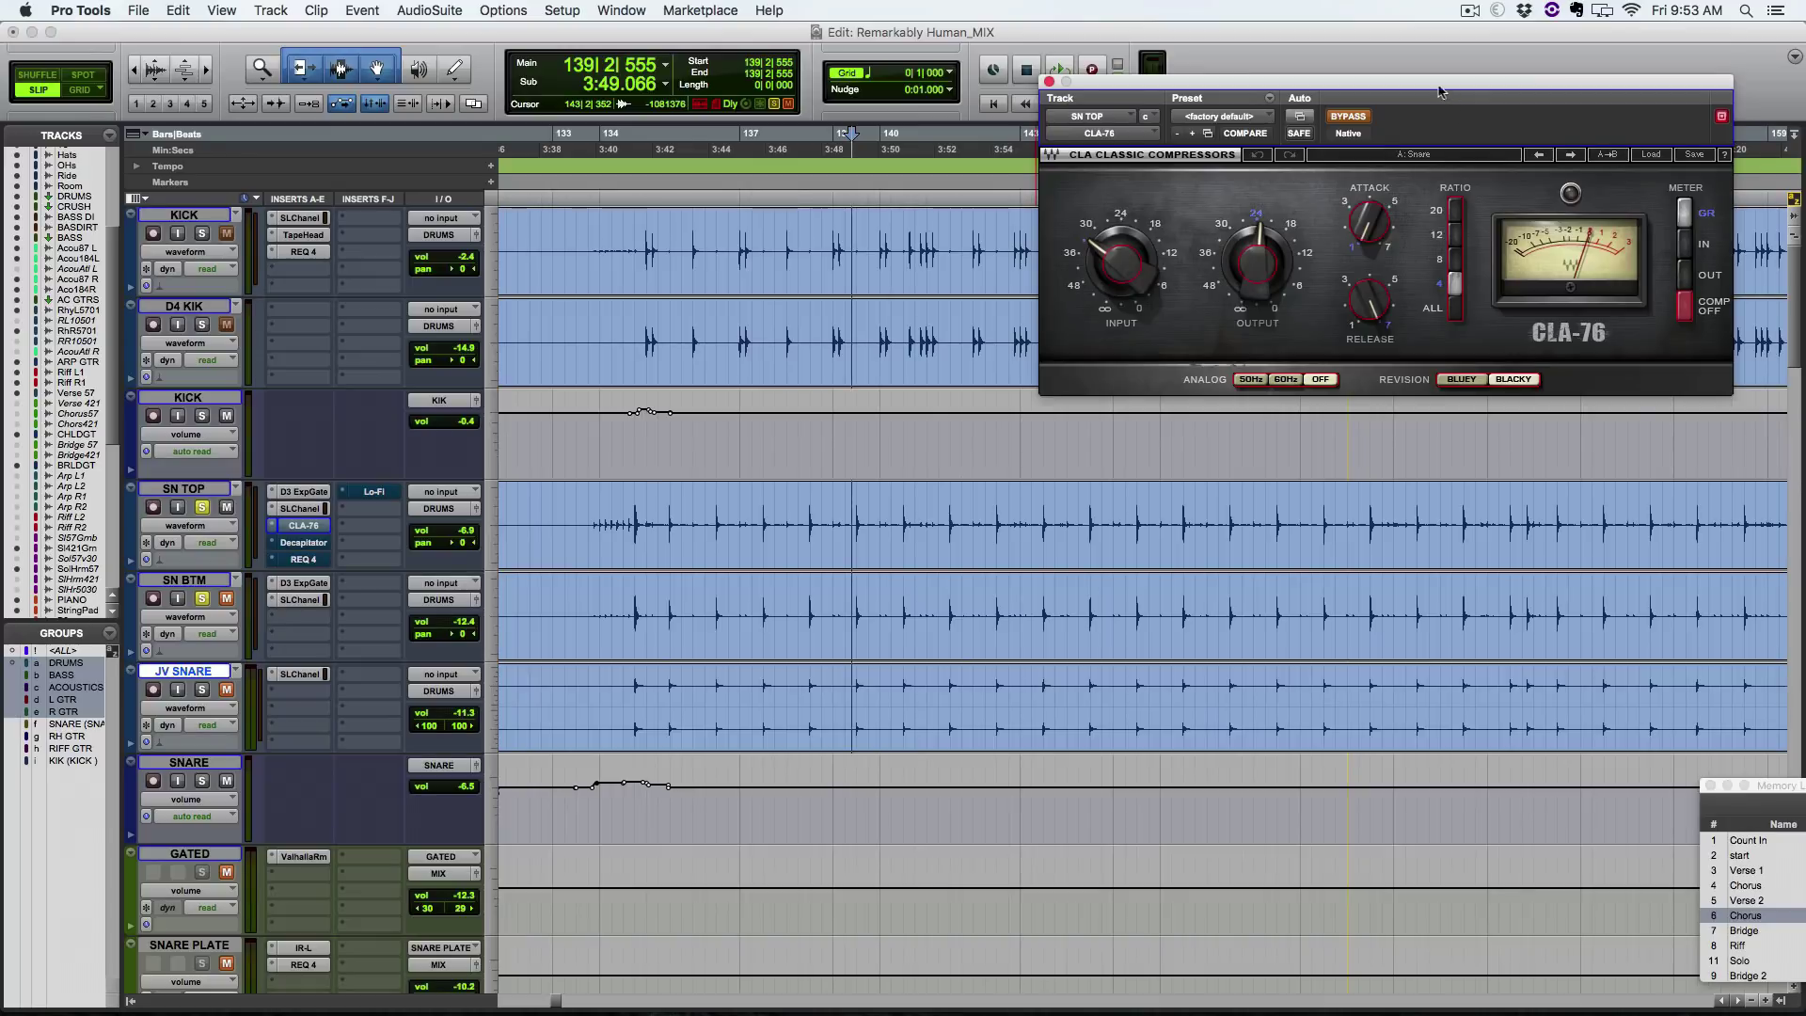
drag(1449, 86, 1358, 80)
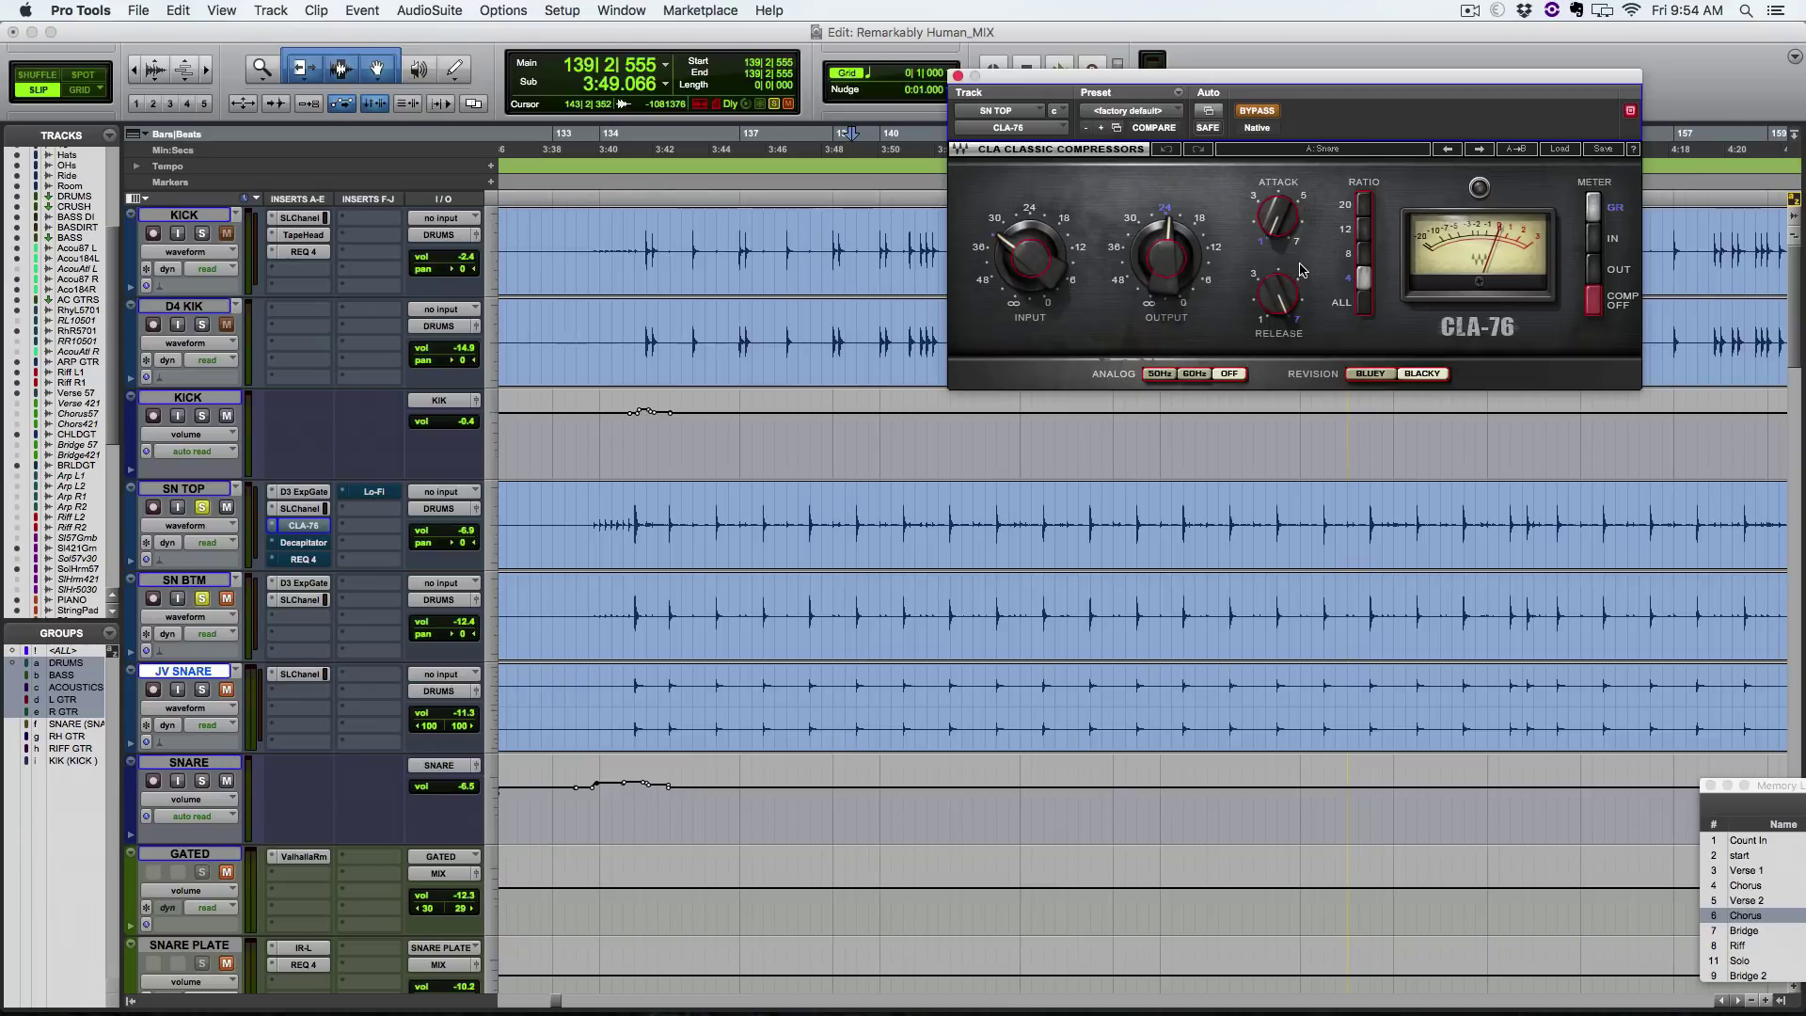
key(space)
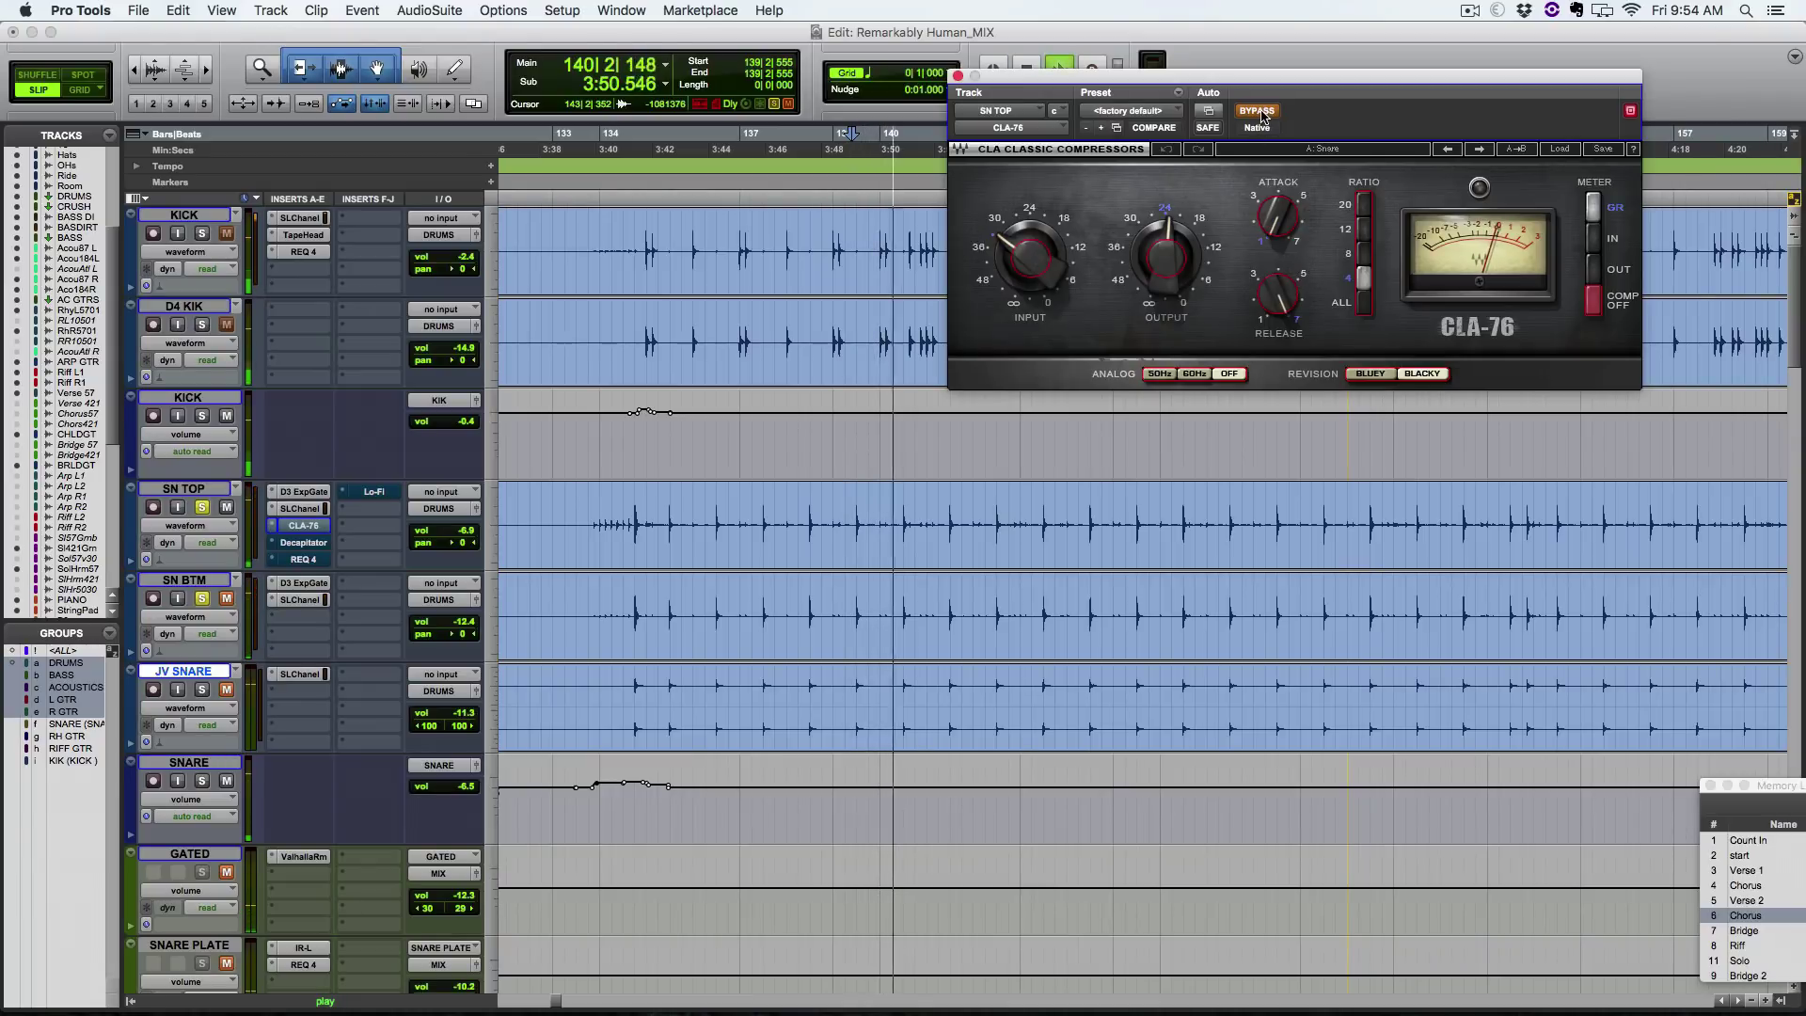
click(1259, 111)
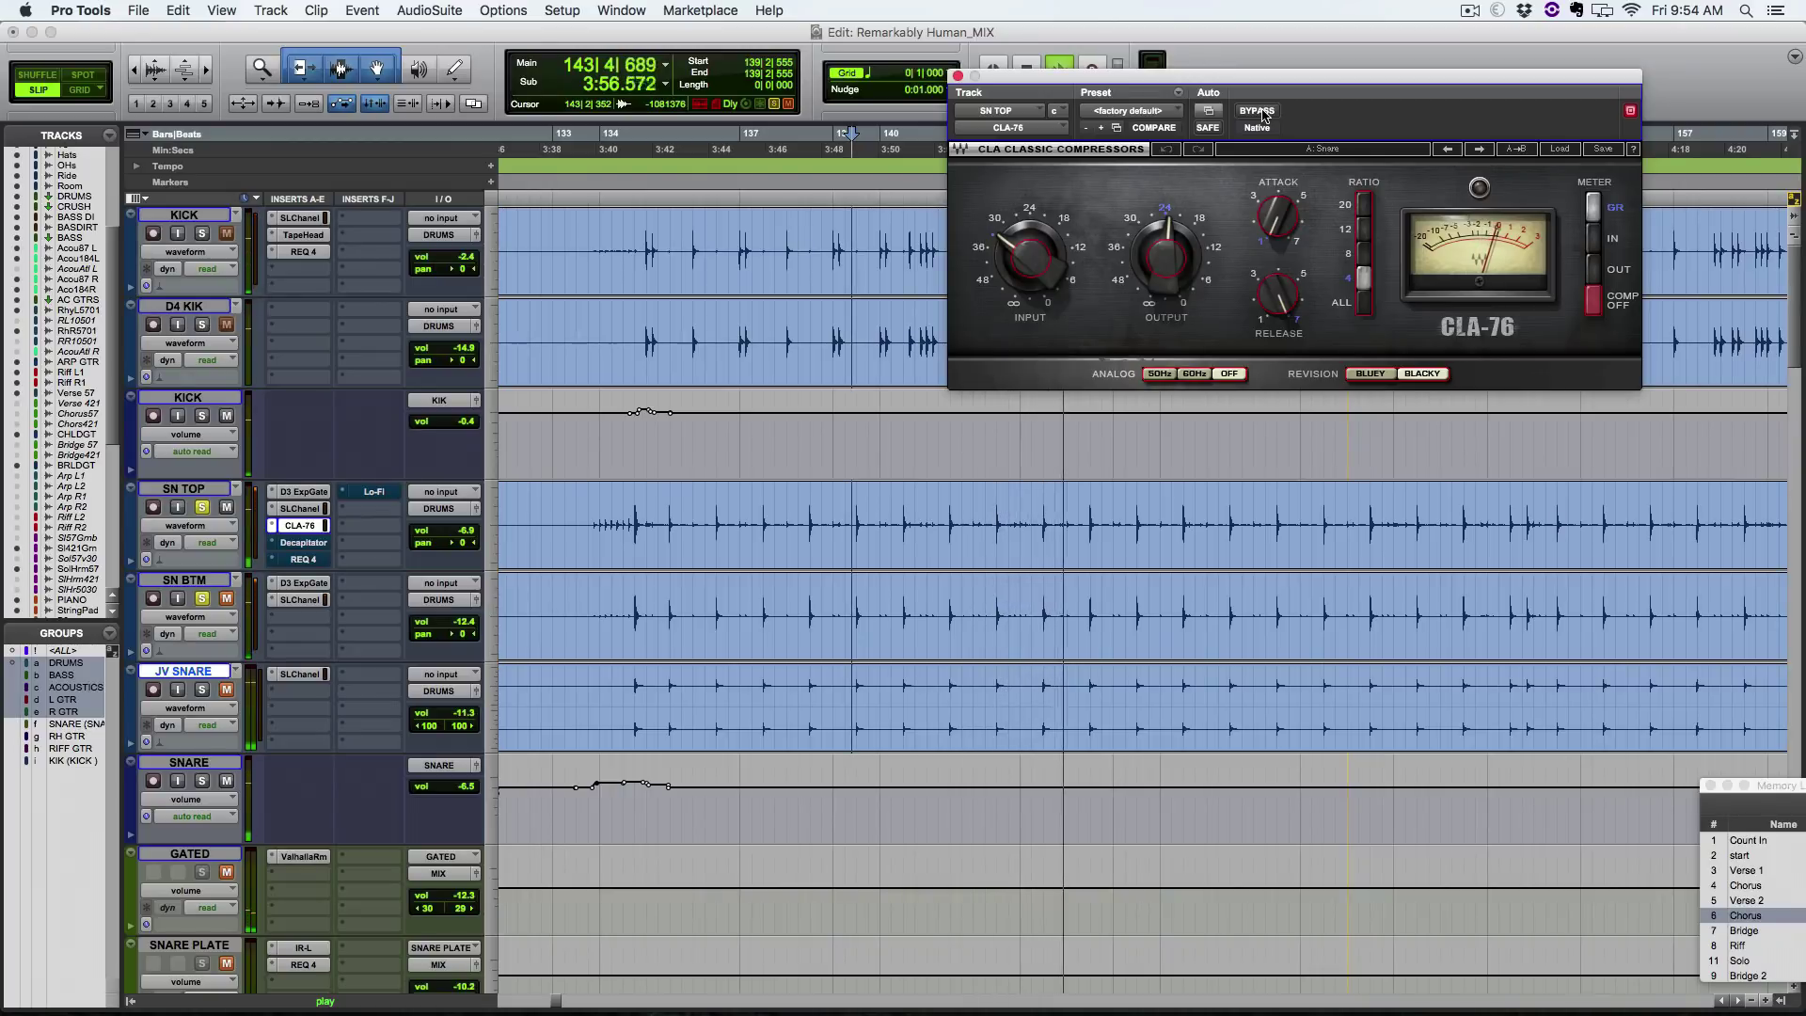
click(1259, 111)
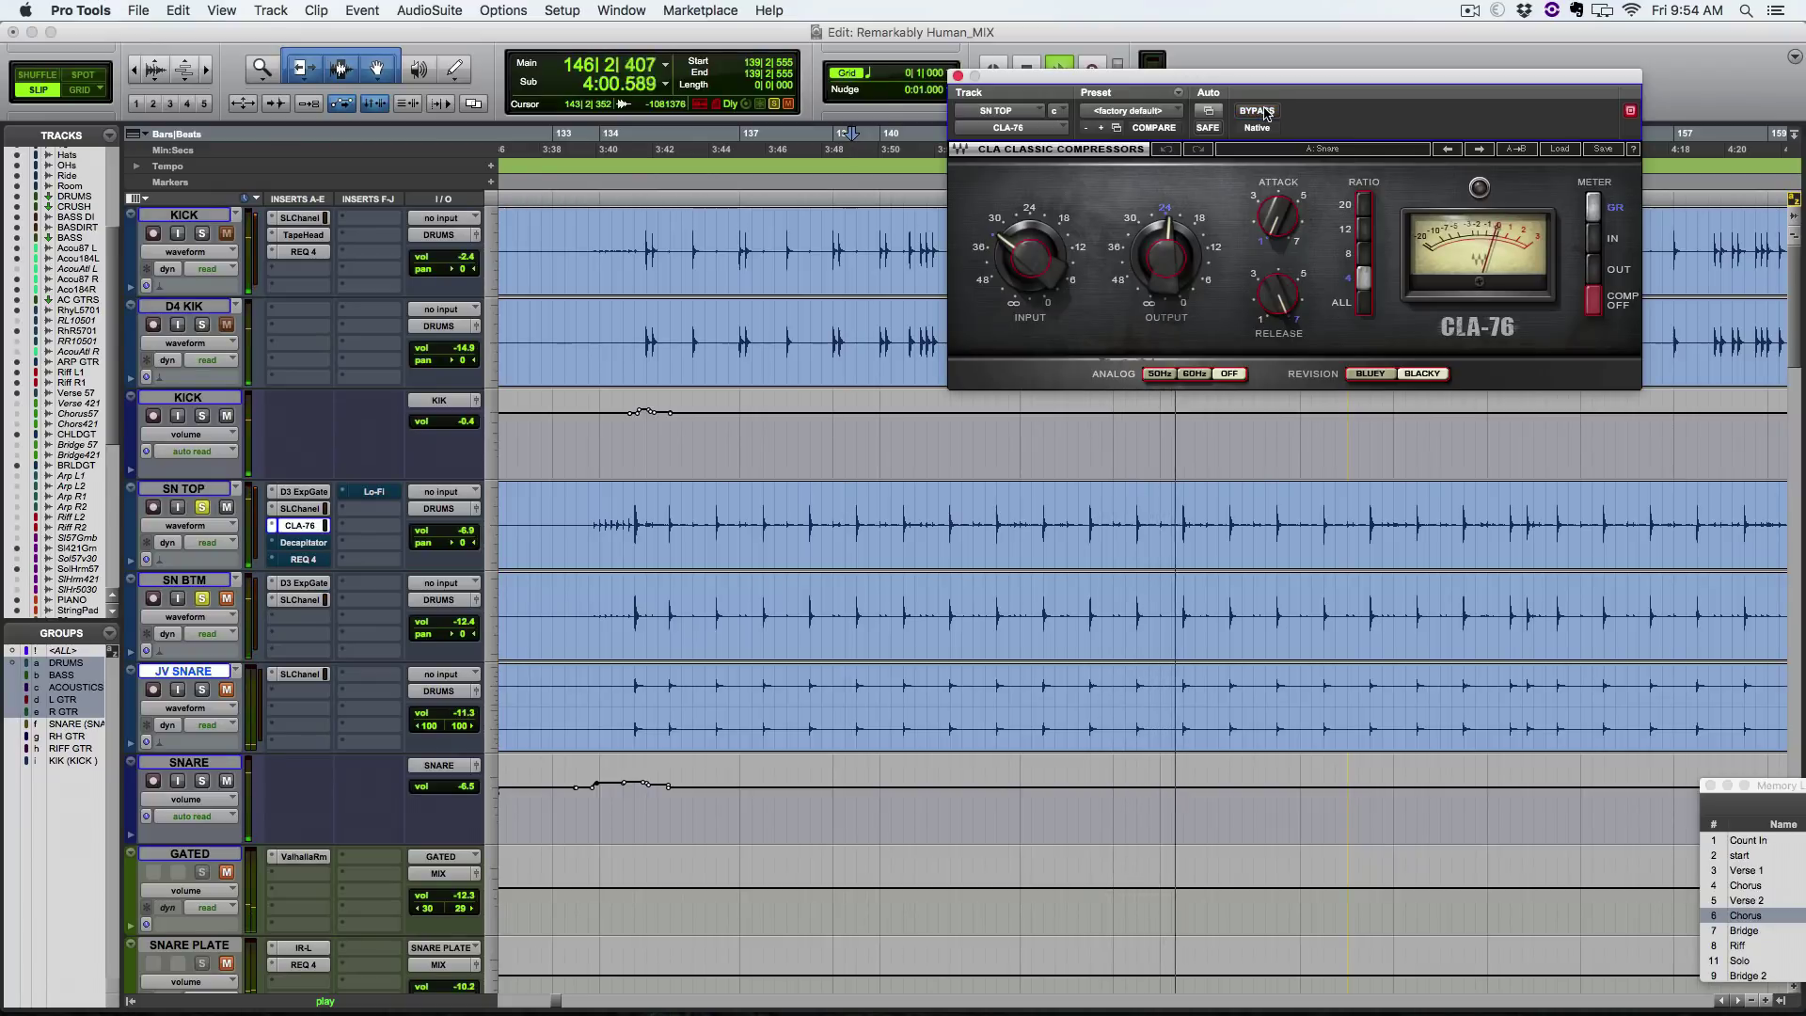
key(space)
click(1259, 111)
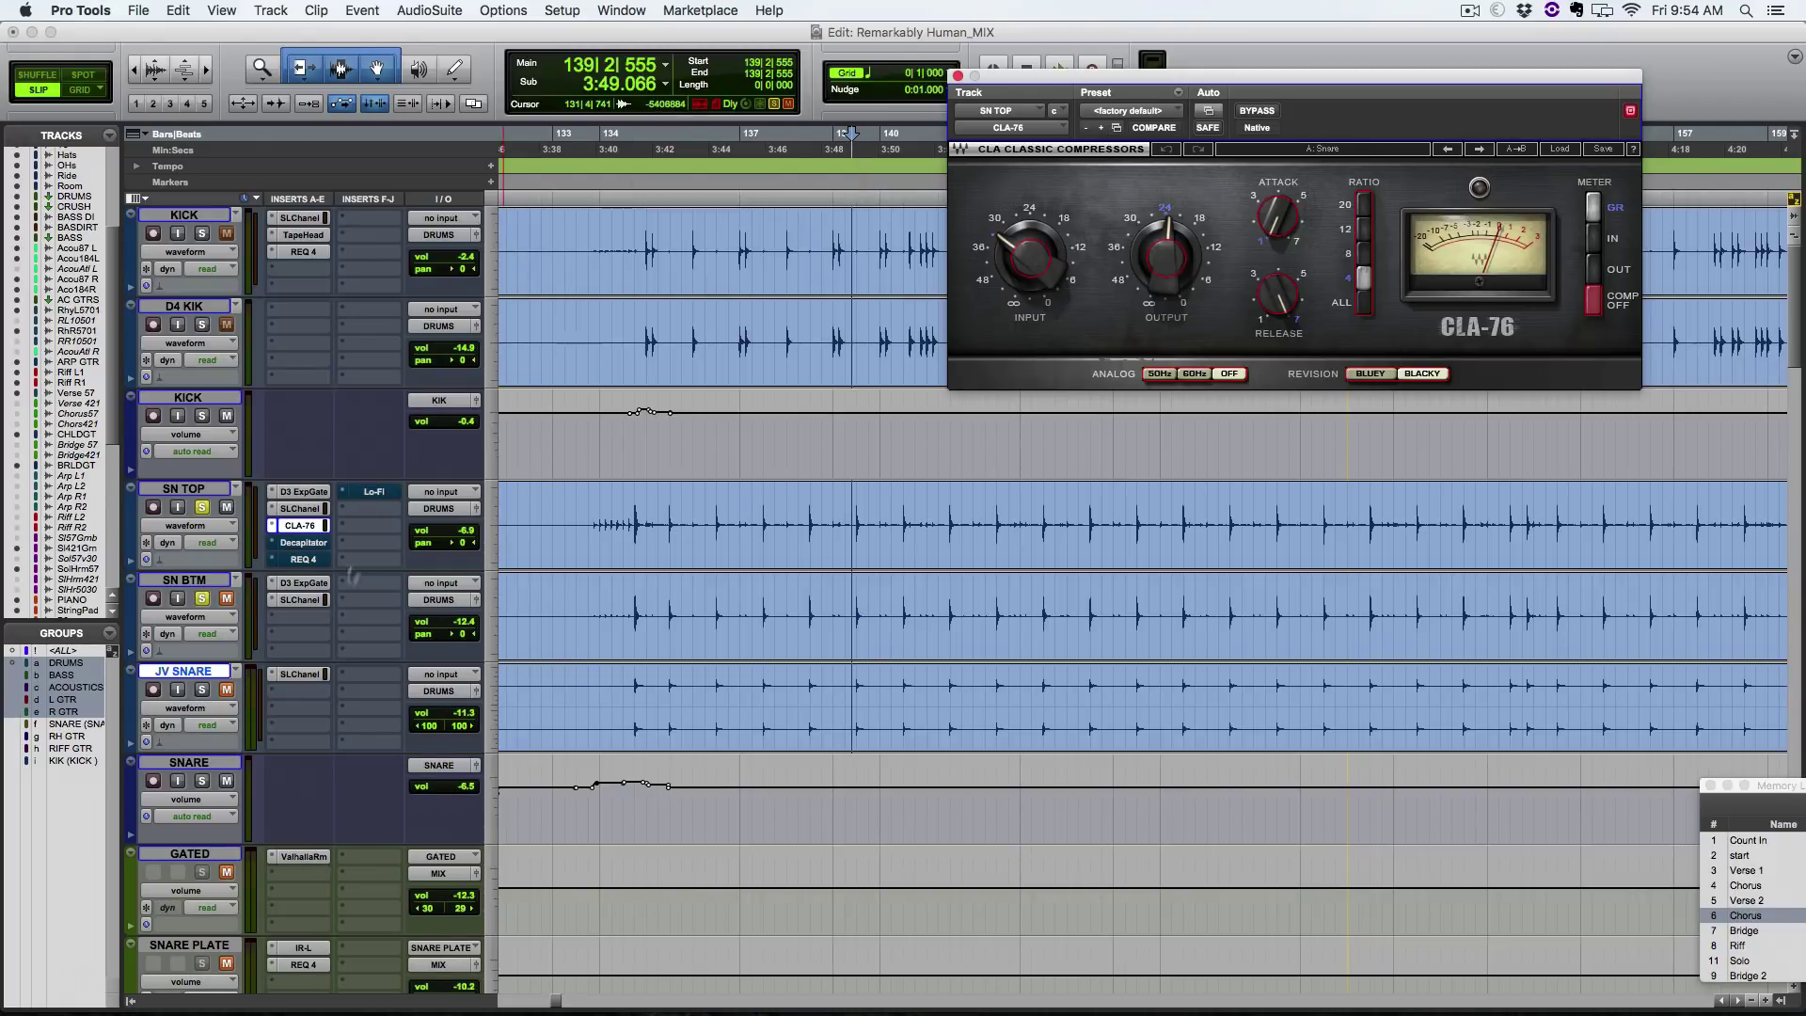
Step: Open SN TOP's Decapitator, compare it bypassed and active while playing from bar 139, and leave it active
click(303, 542)
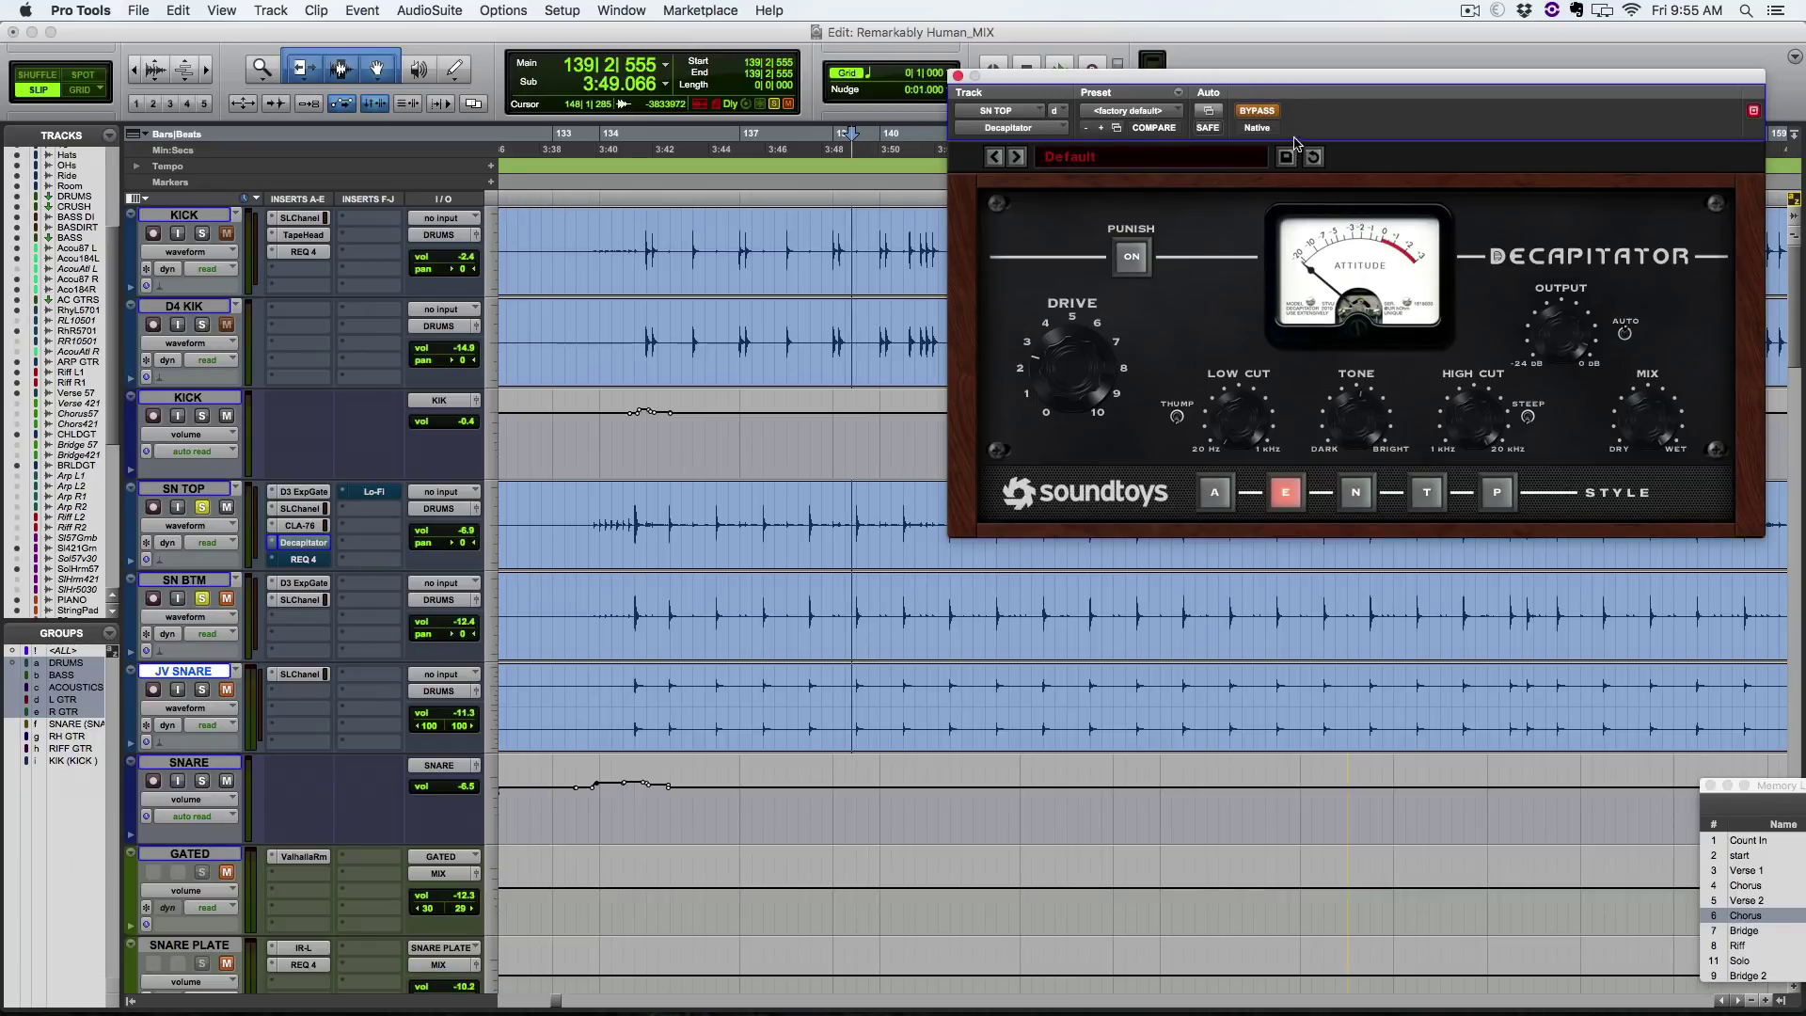
key(space)
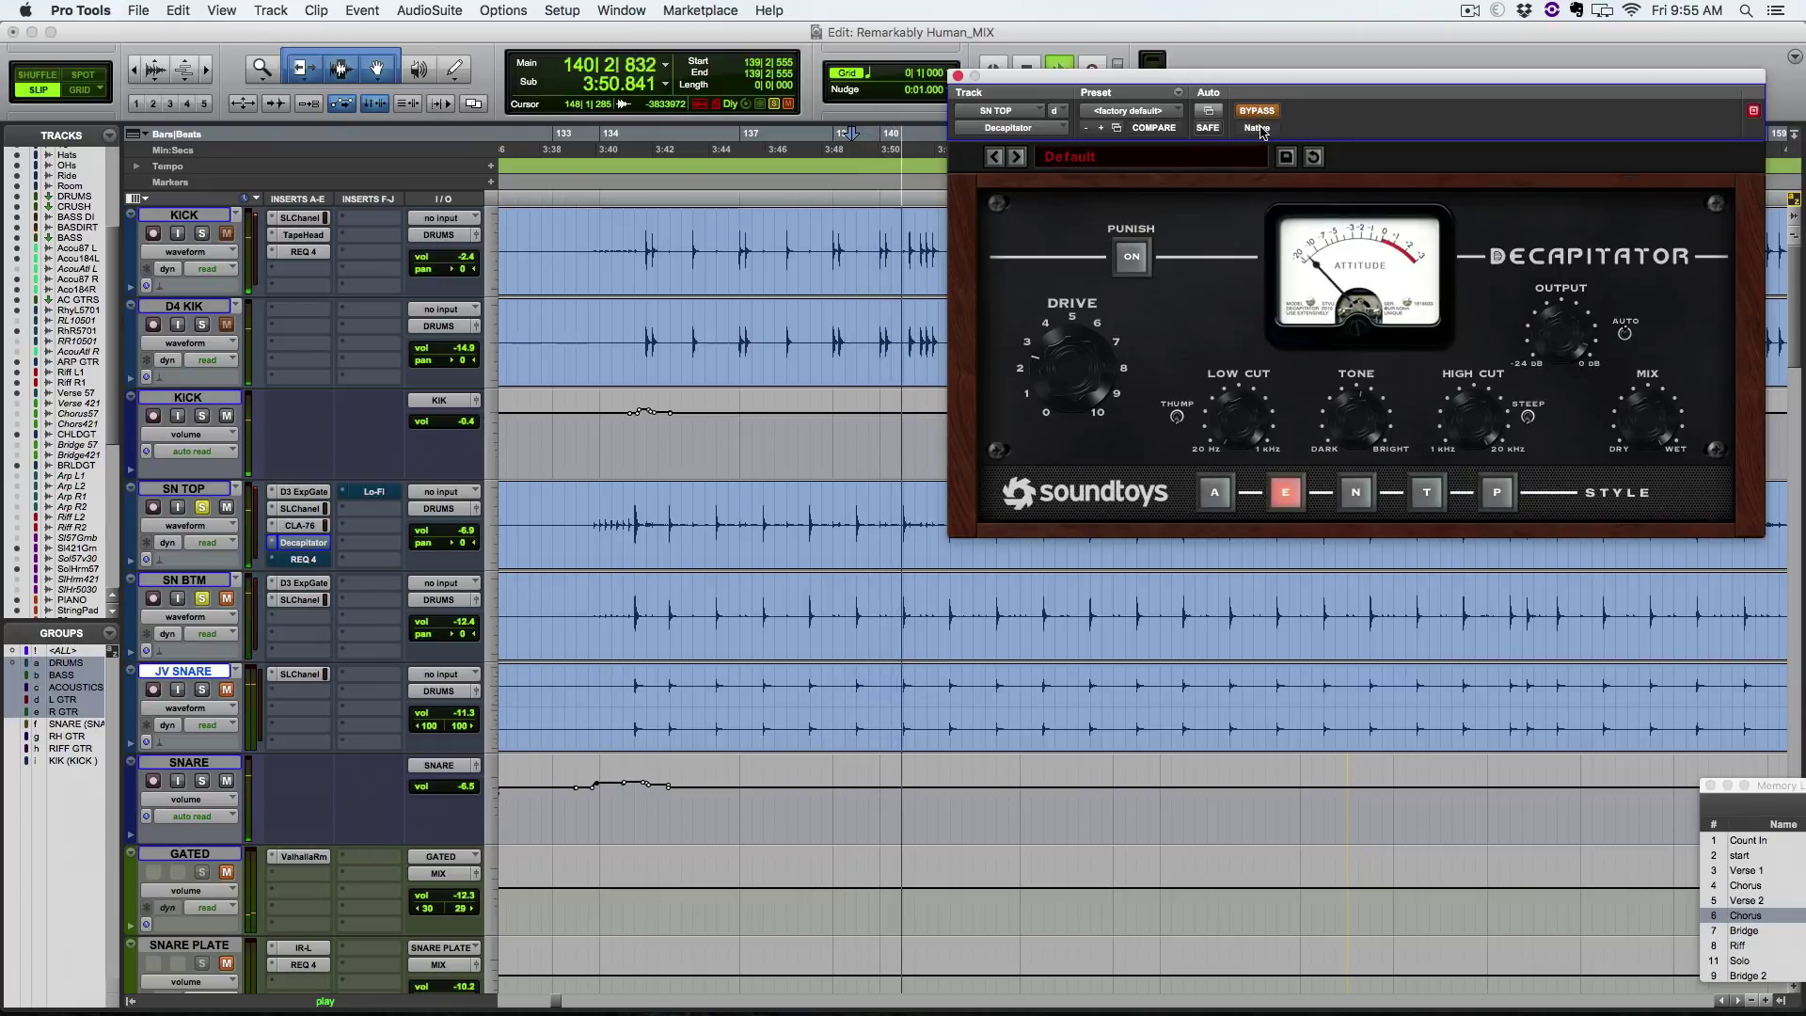
click(1259, 112)
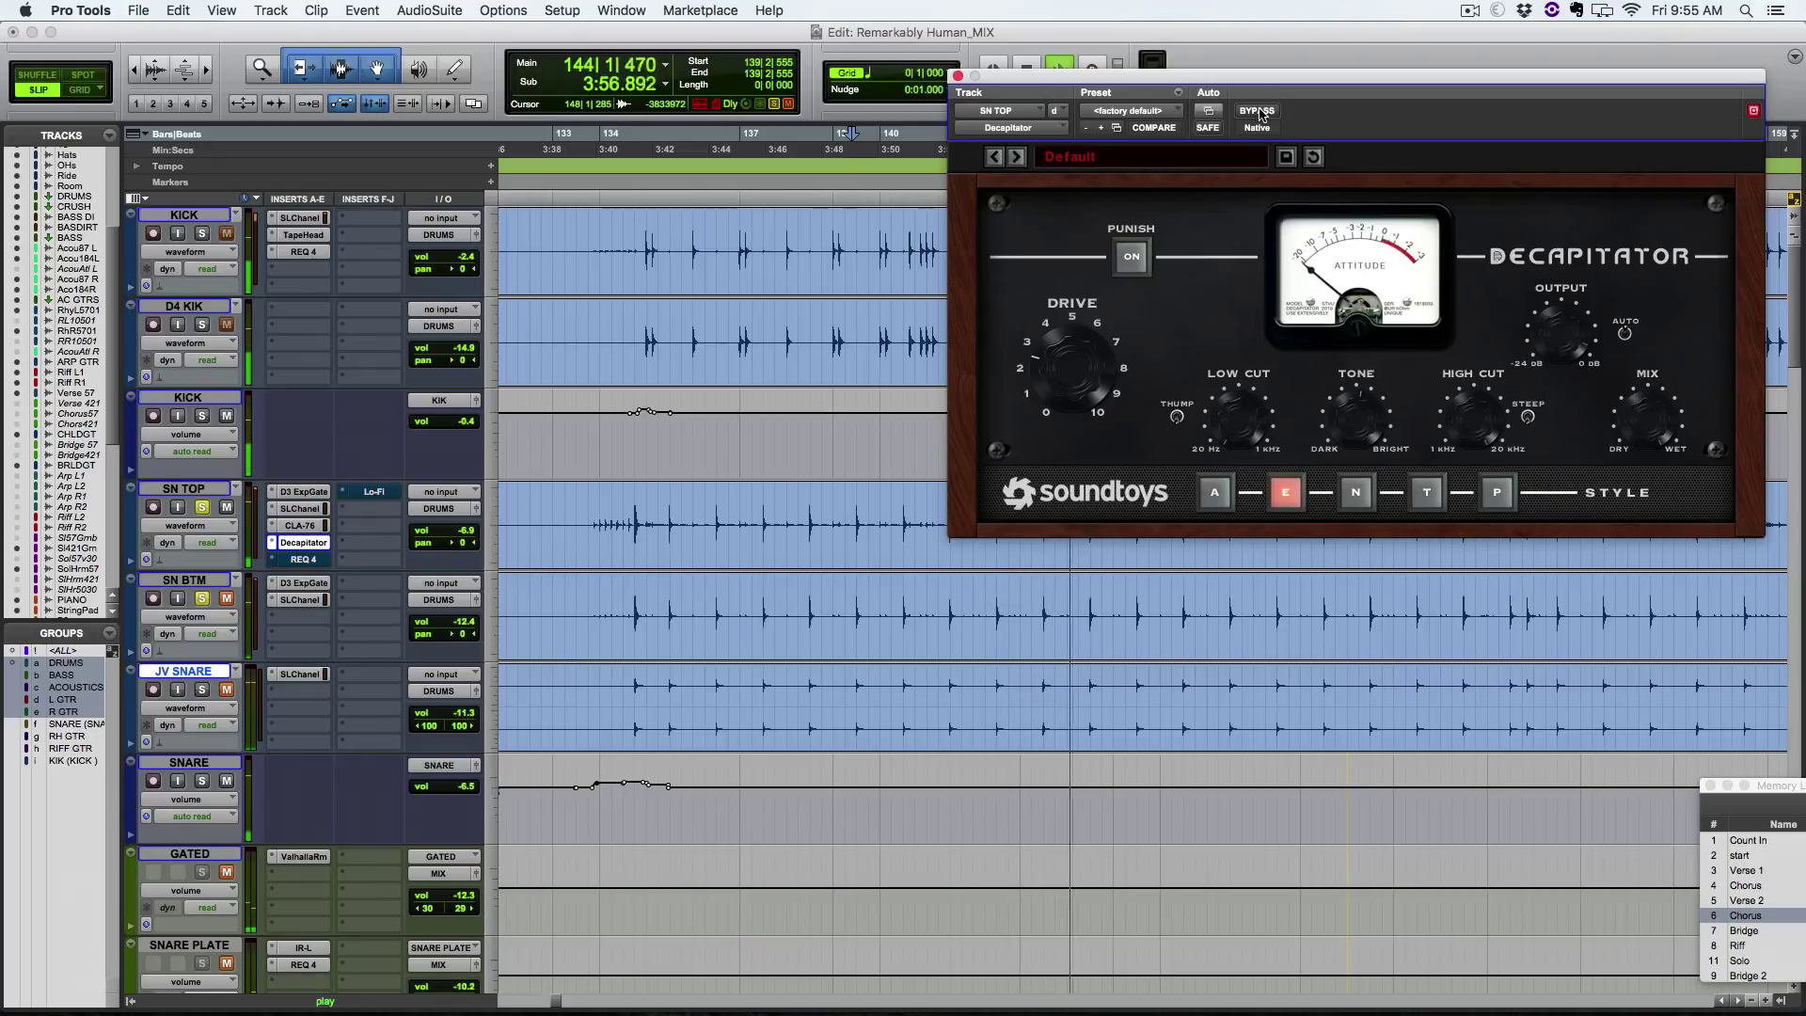
click(1259, 112)
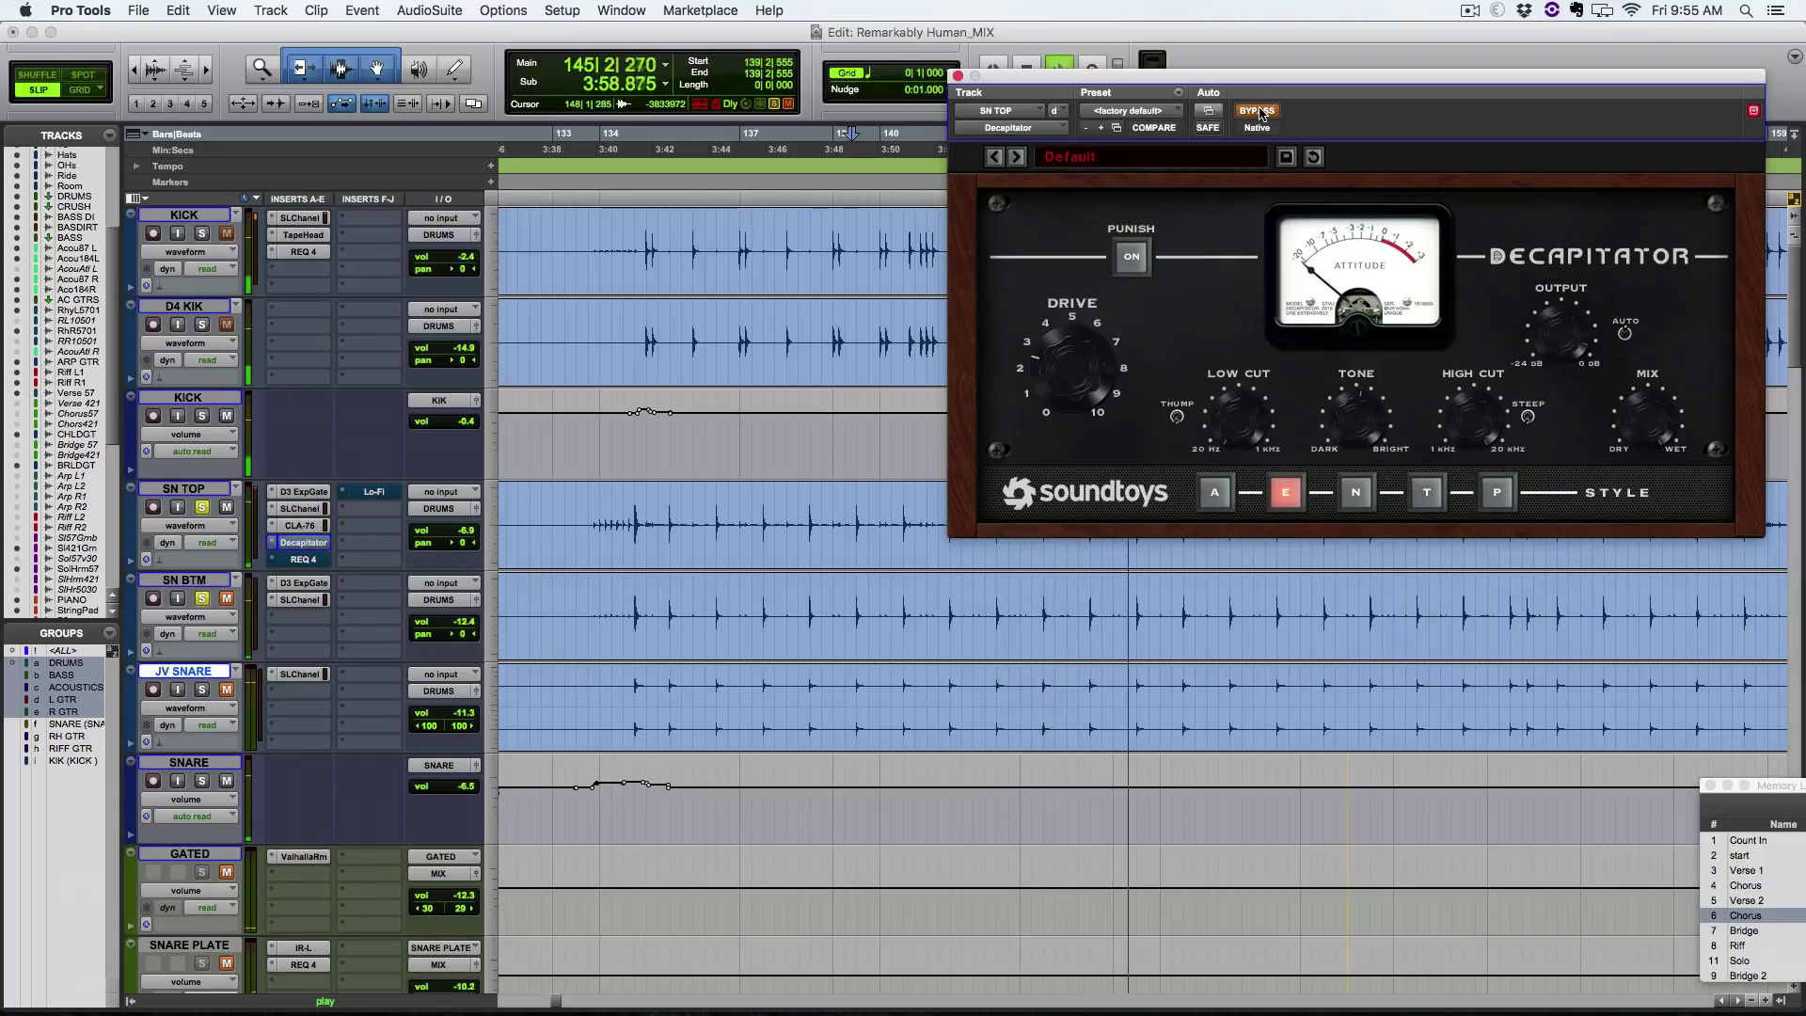
click(1259, 112)
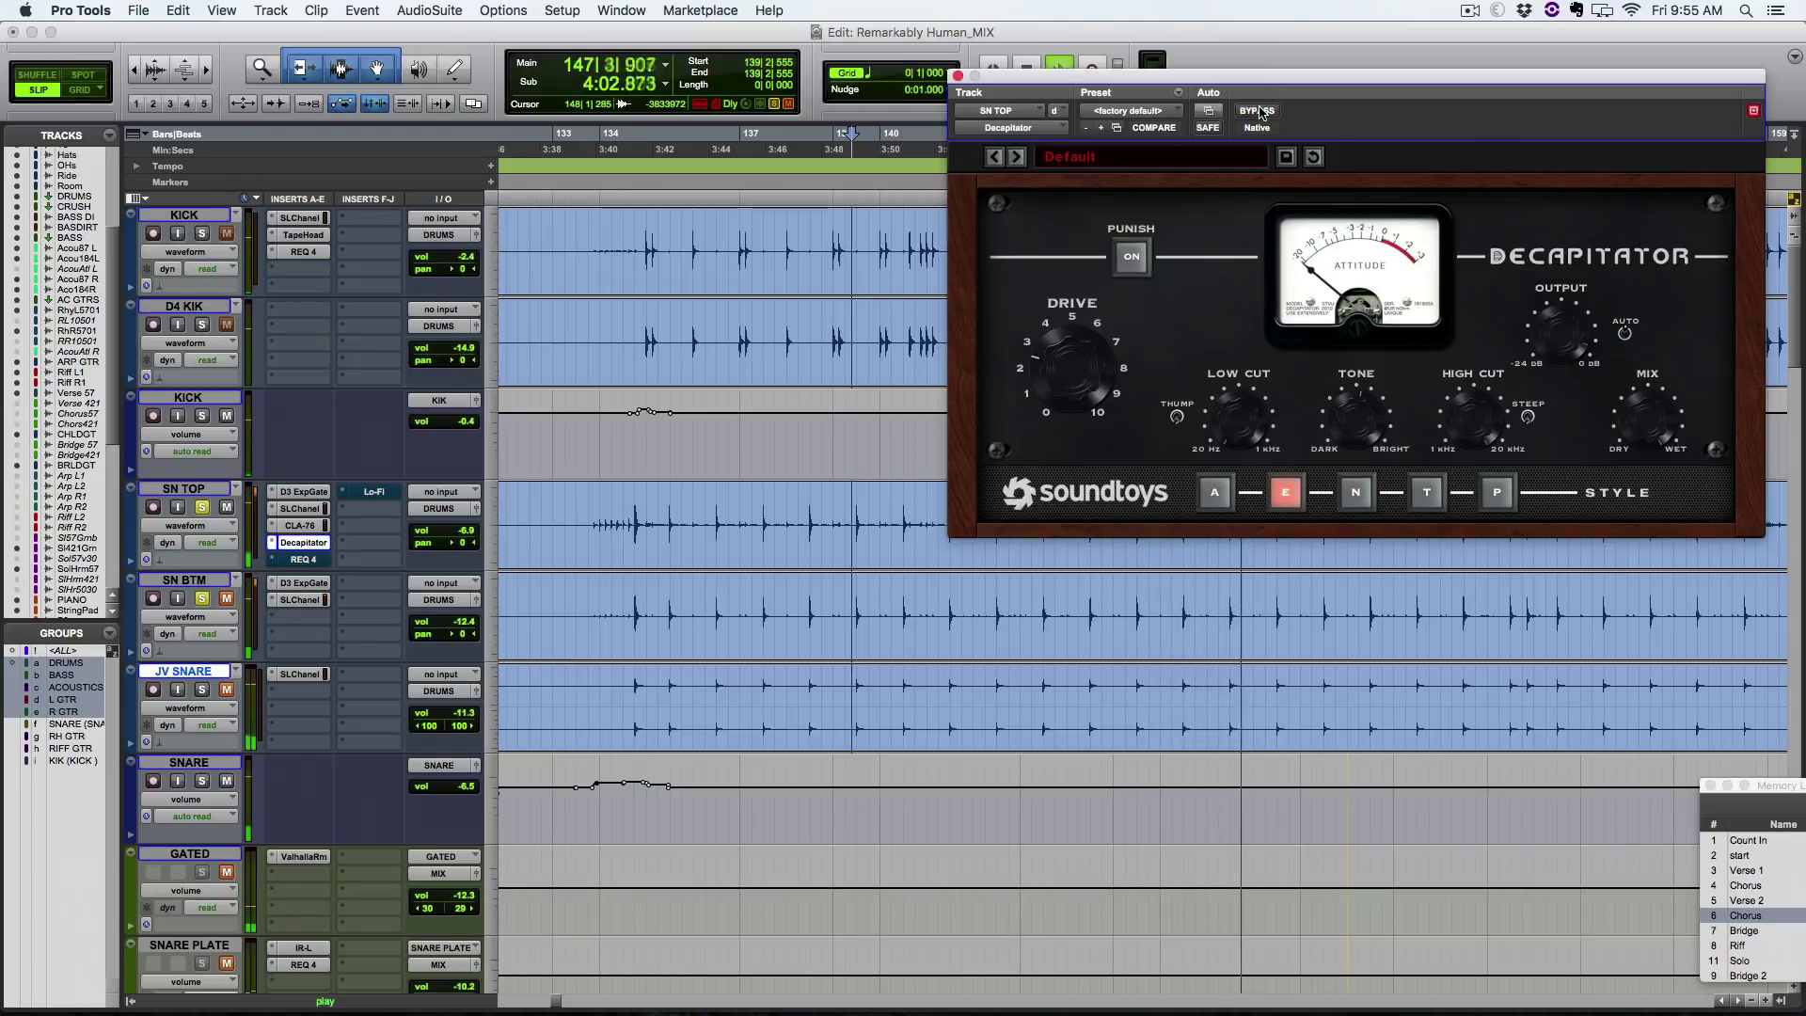
click(1260, 112)
click(1260, 112)
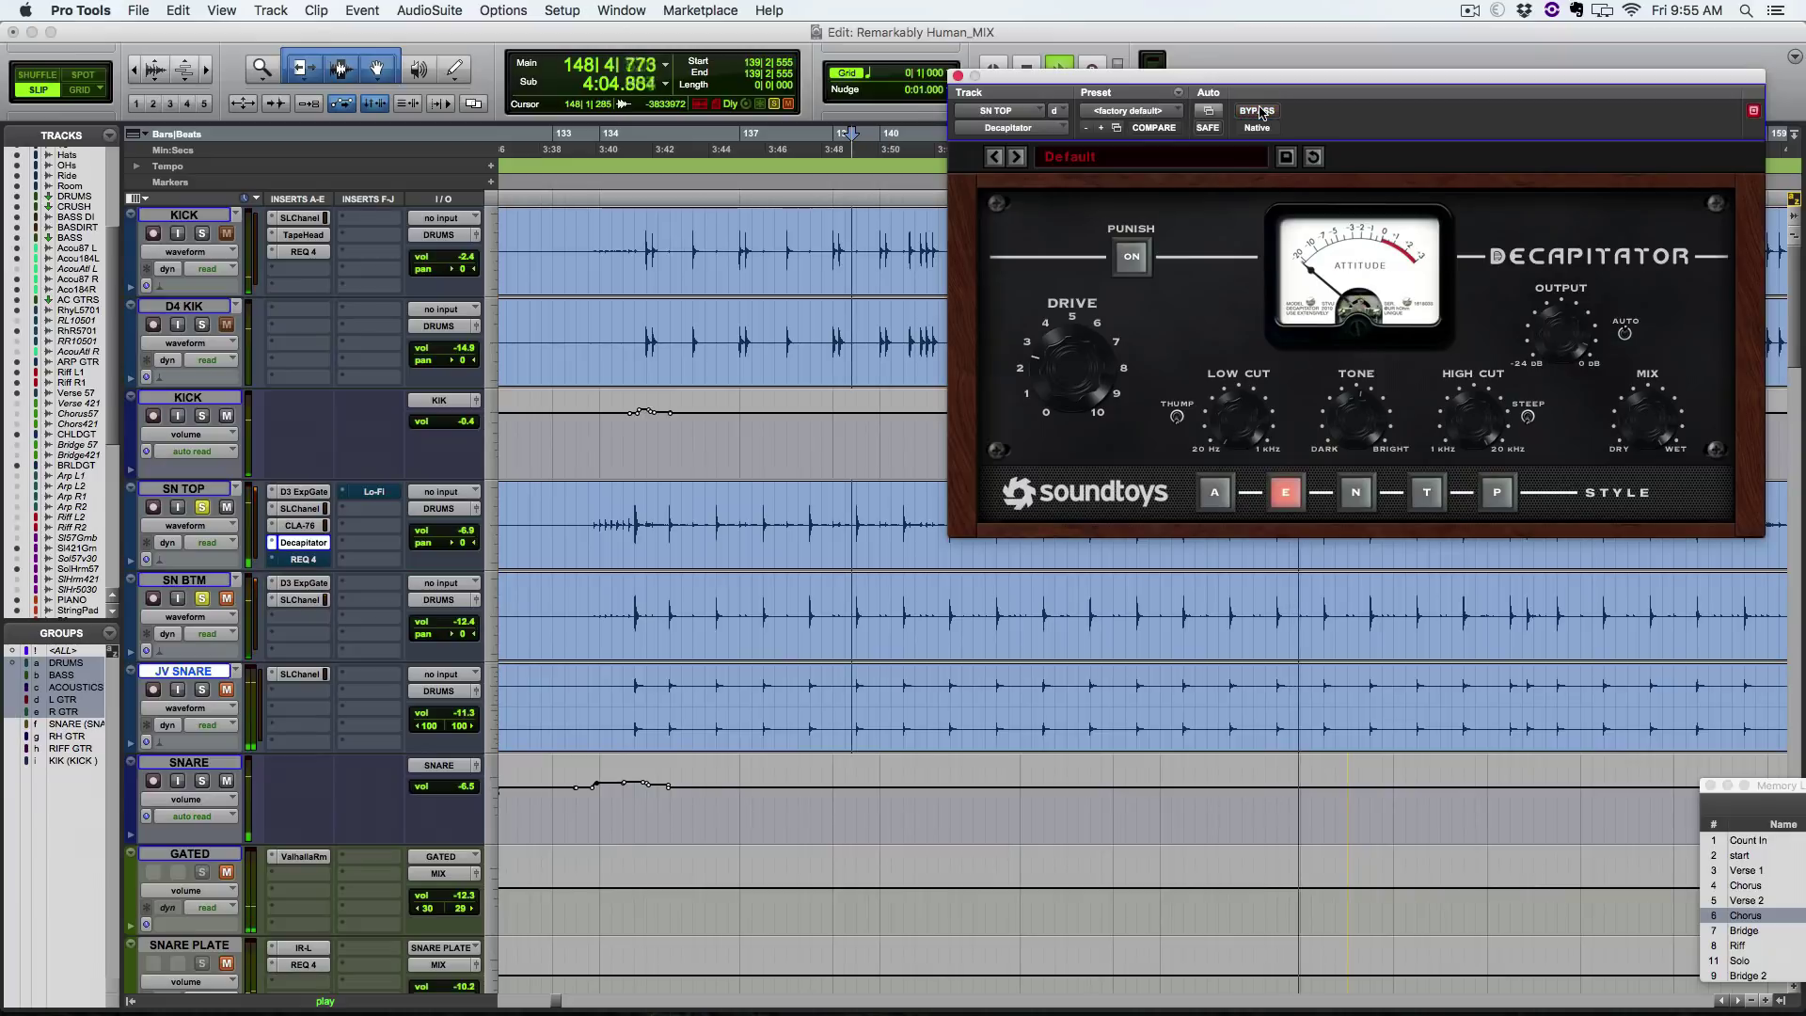
key(space)
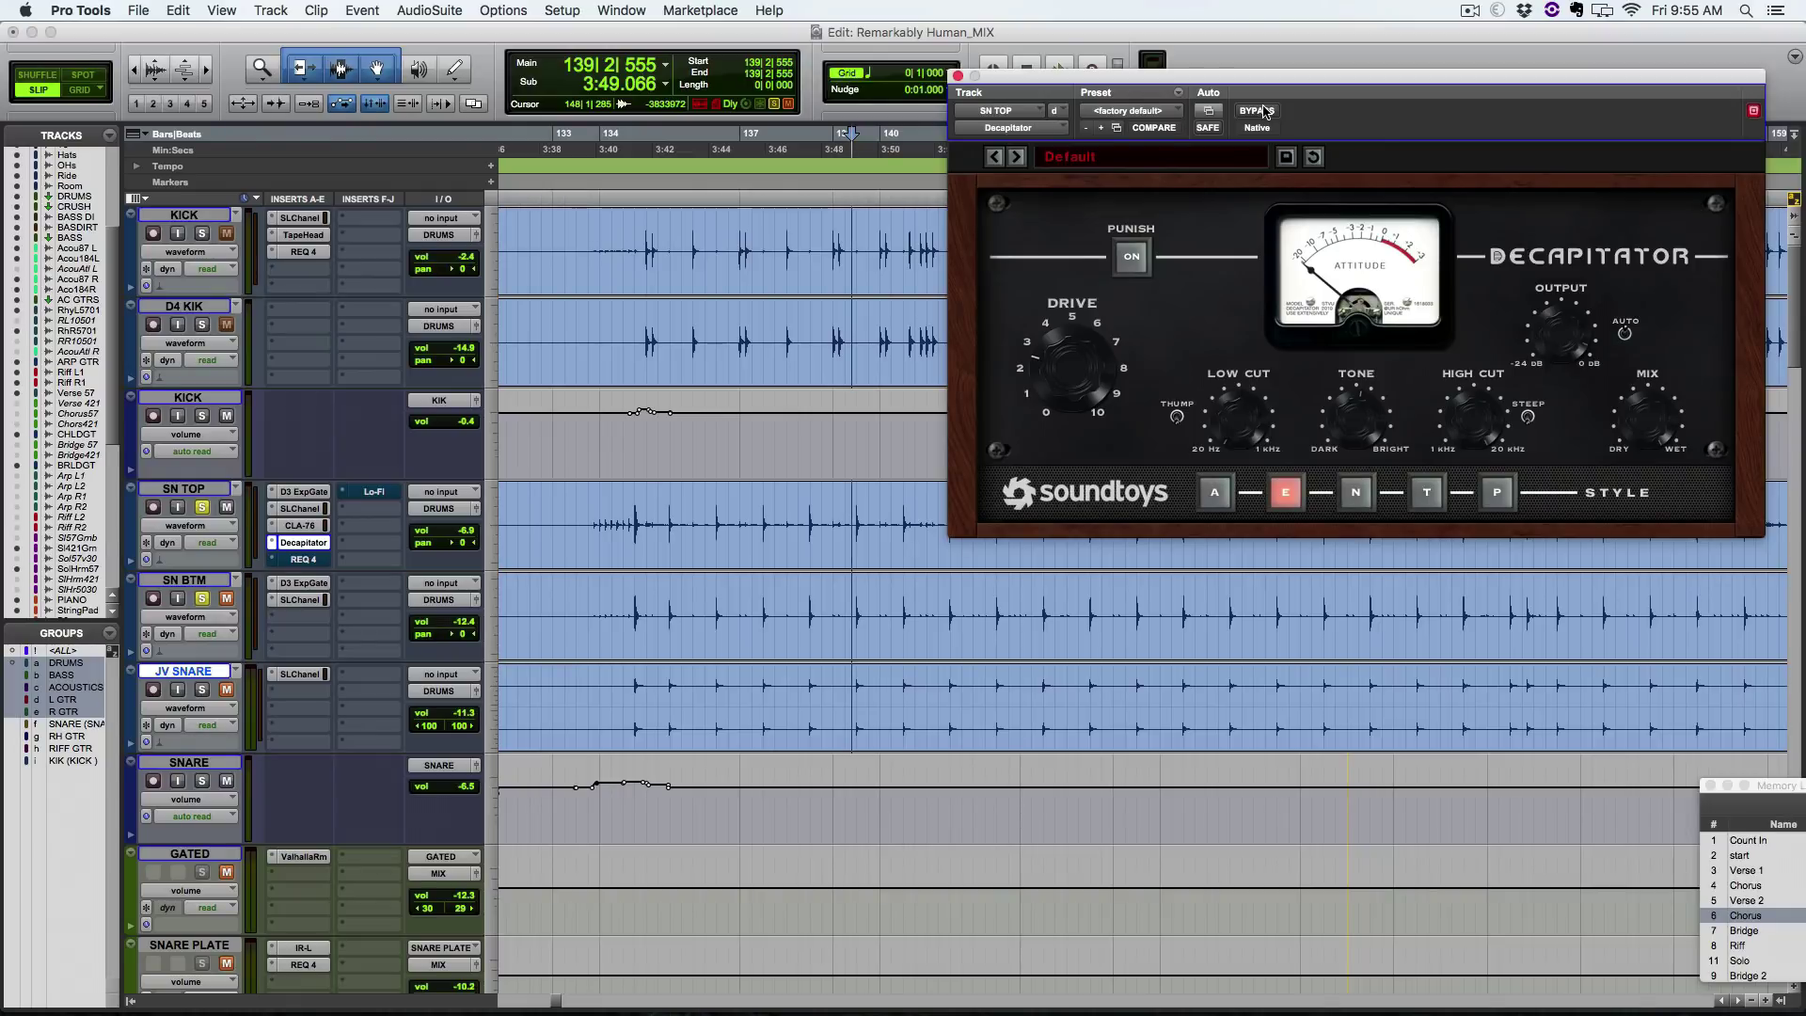
Step: Open SN TOP's REQ 4, compare it bypassed and active while playing from bar 139, and leave it active
click(303, 558)
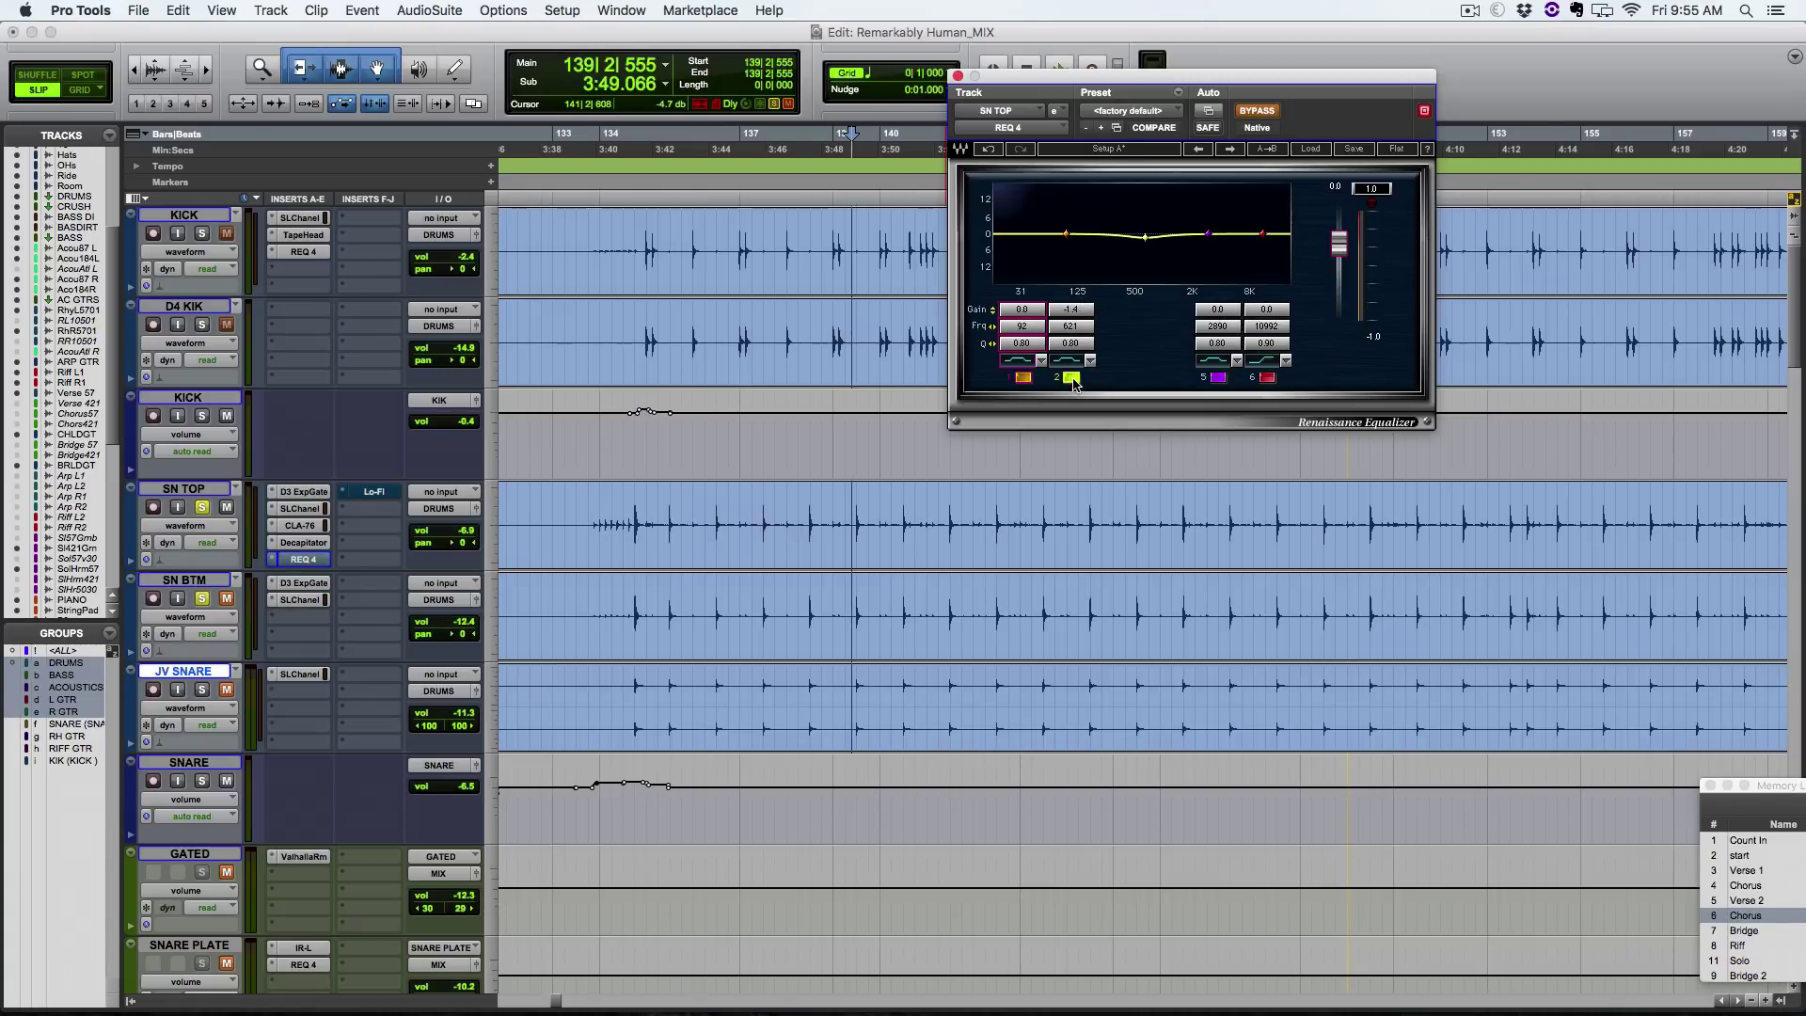
key(space)
click(1260, 113)
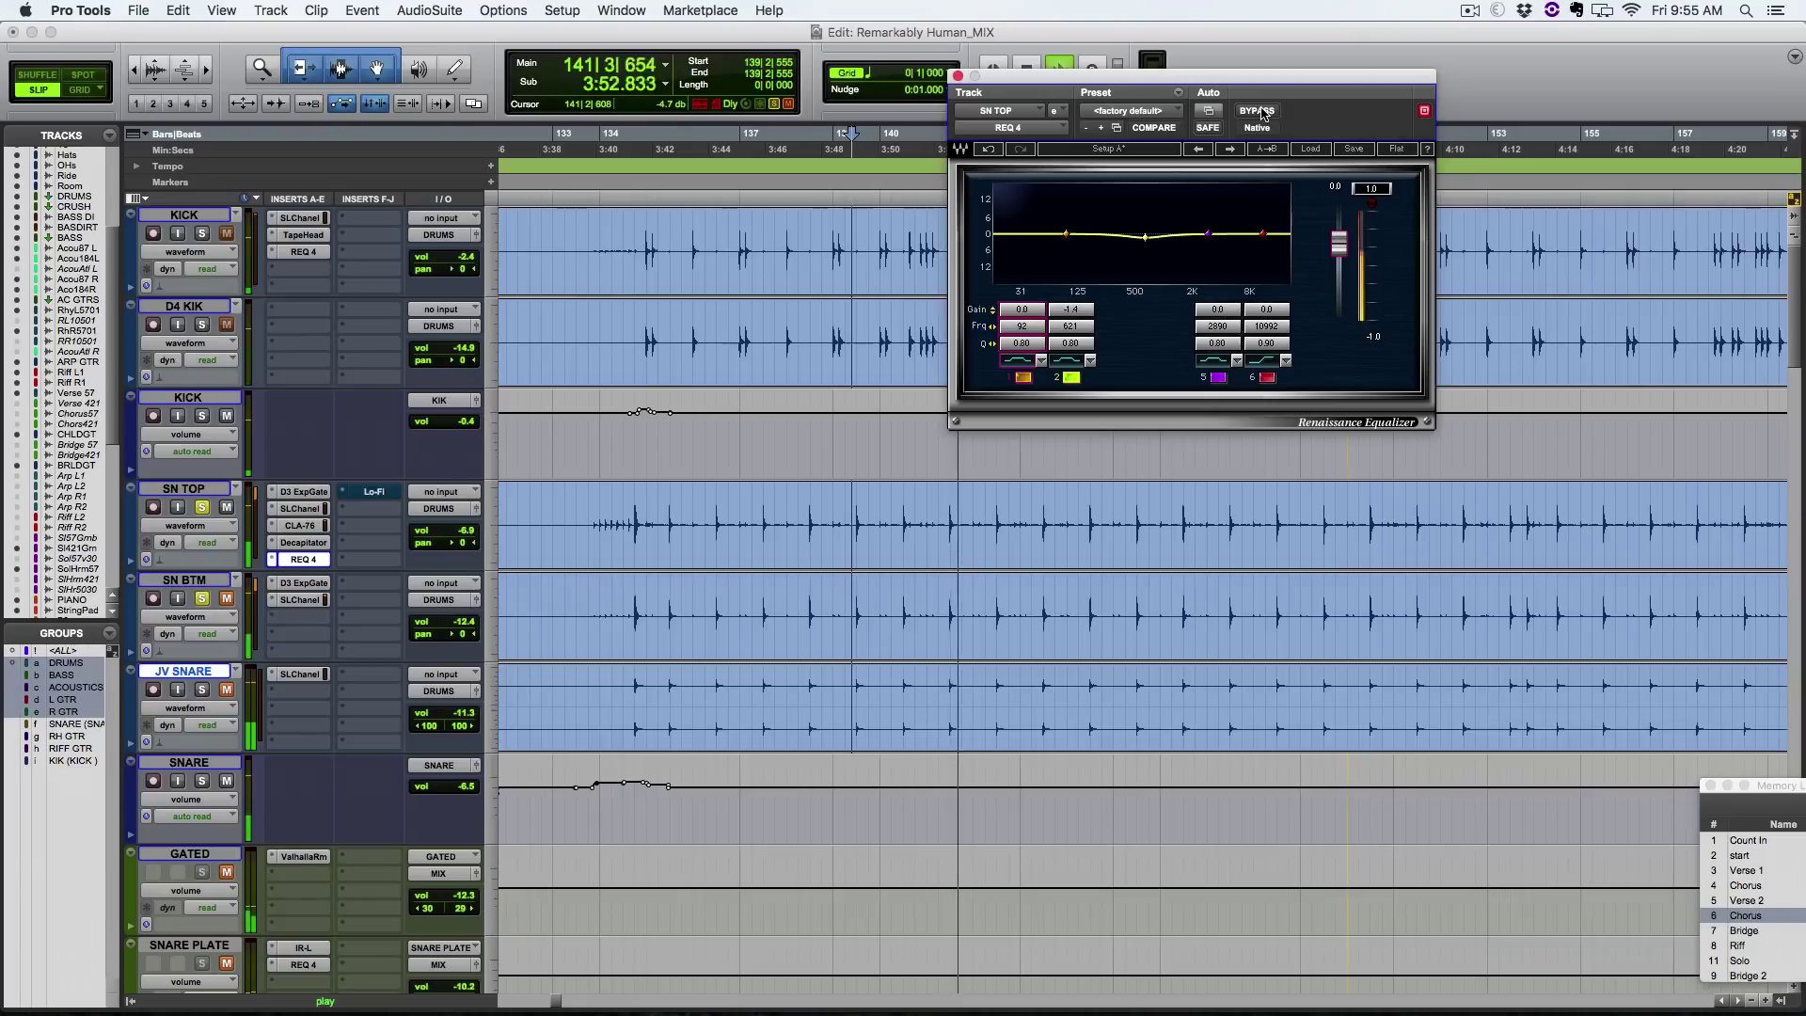
click(1261, 112)
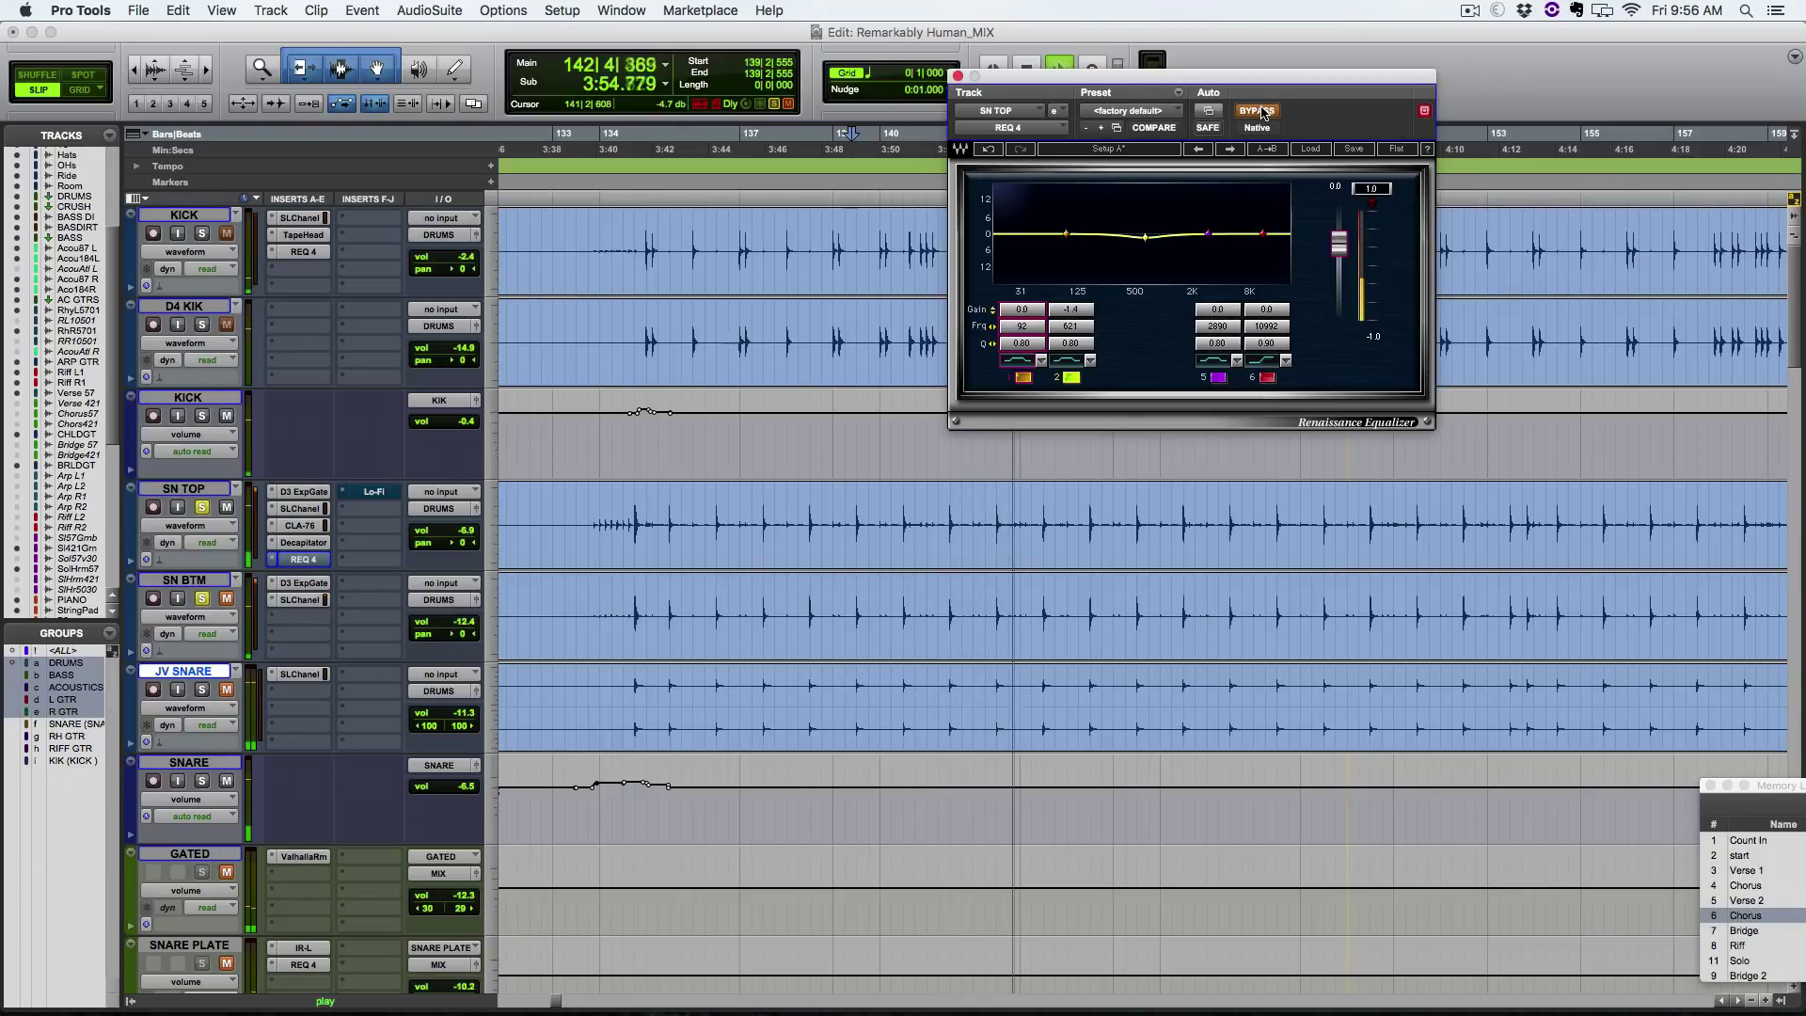
click(1261, 113)
Step: Try boosting the 621 Hz band of SN TOP's REQ 4 during playback, undo the change, and close the plug-in
drag(1079, 314, 1021, 193)
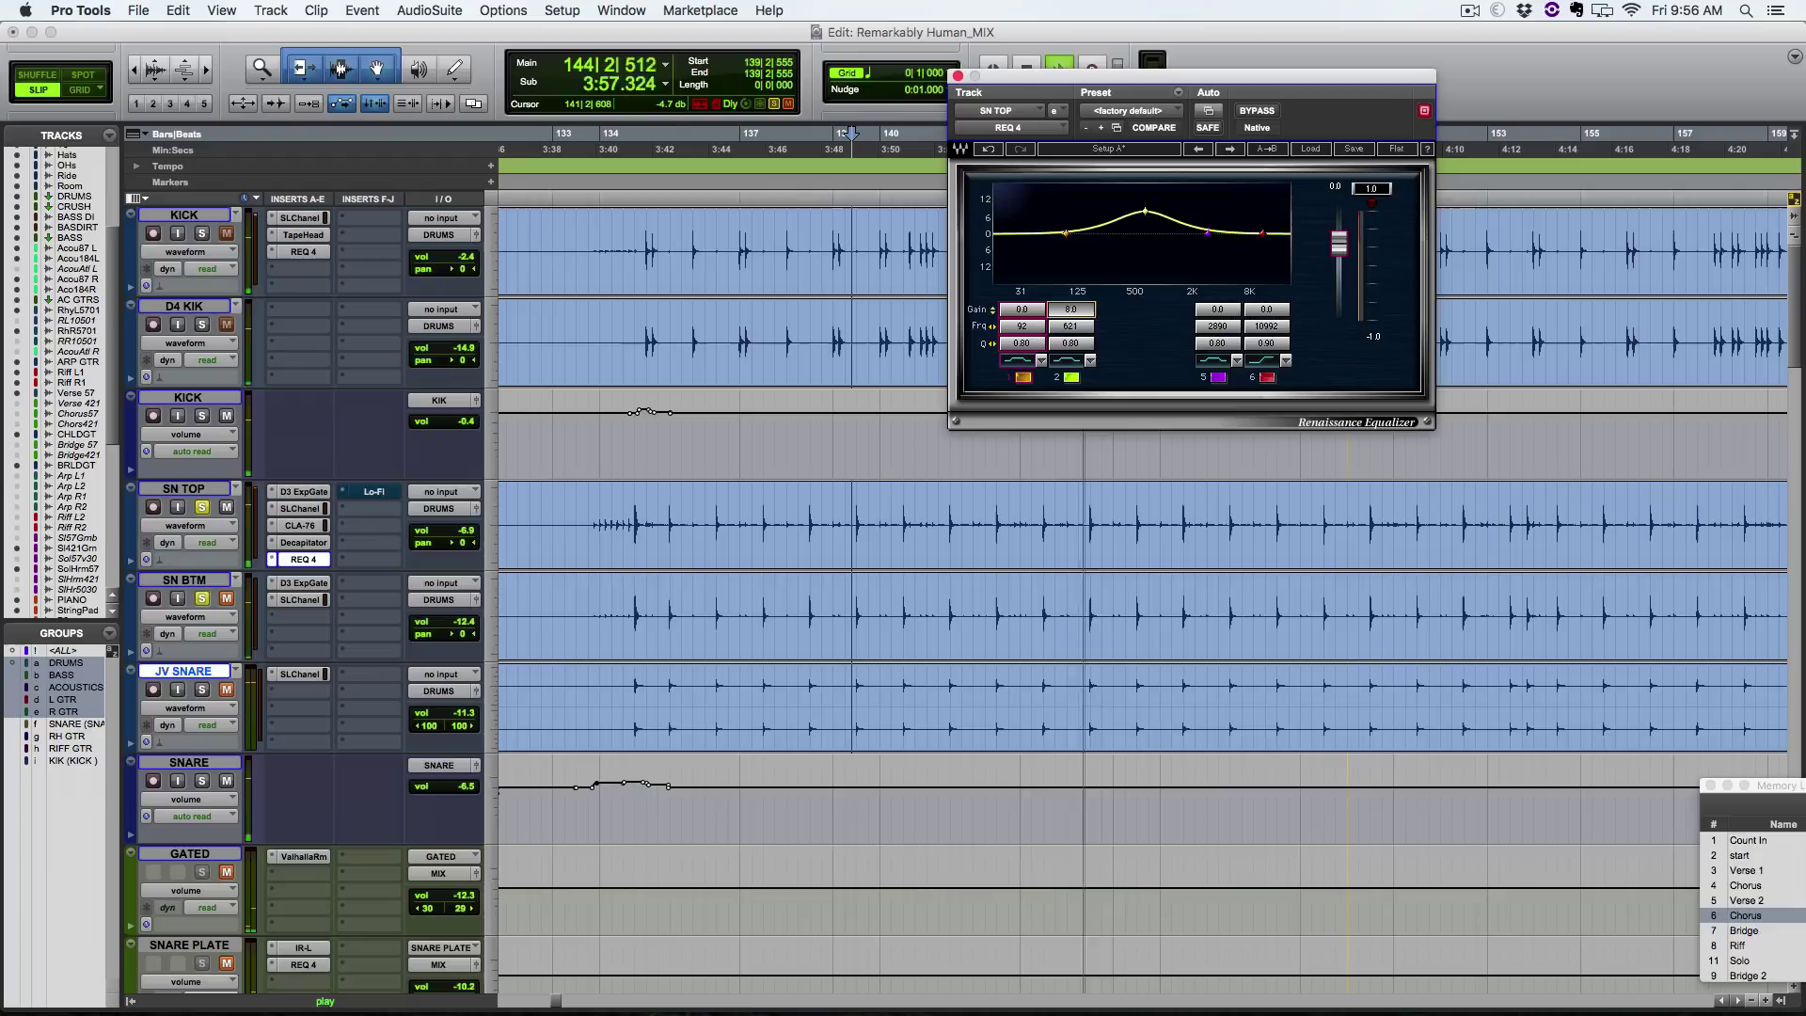
click(989, 150)
click(989, 150)
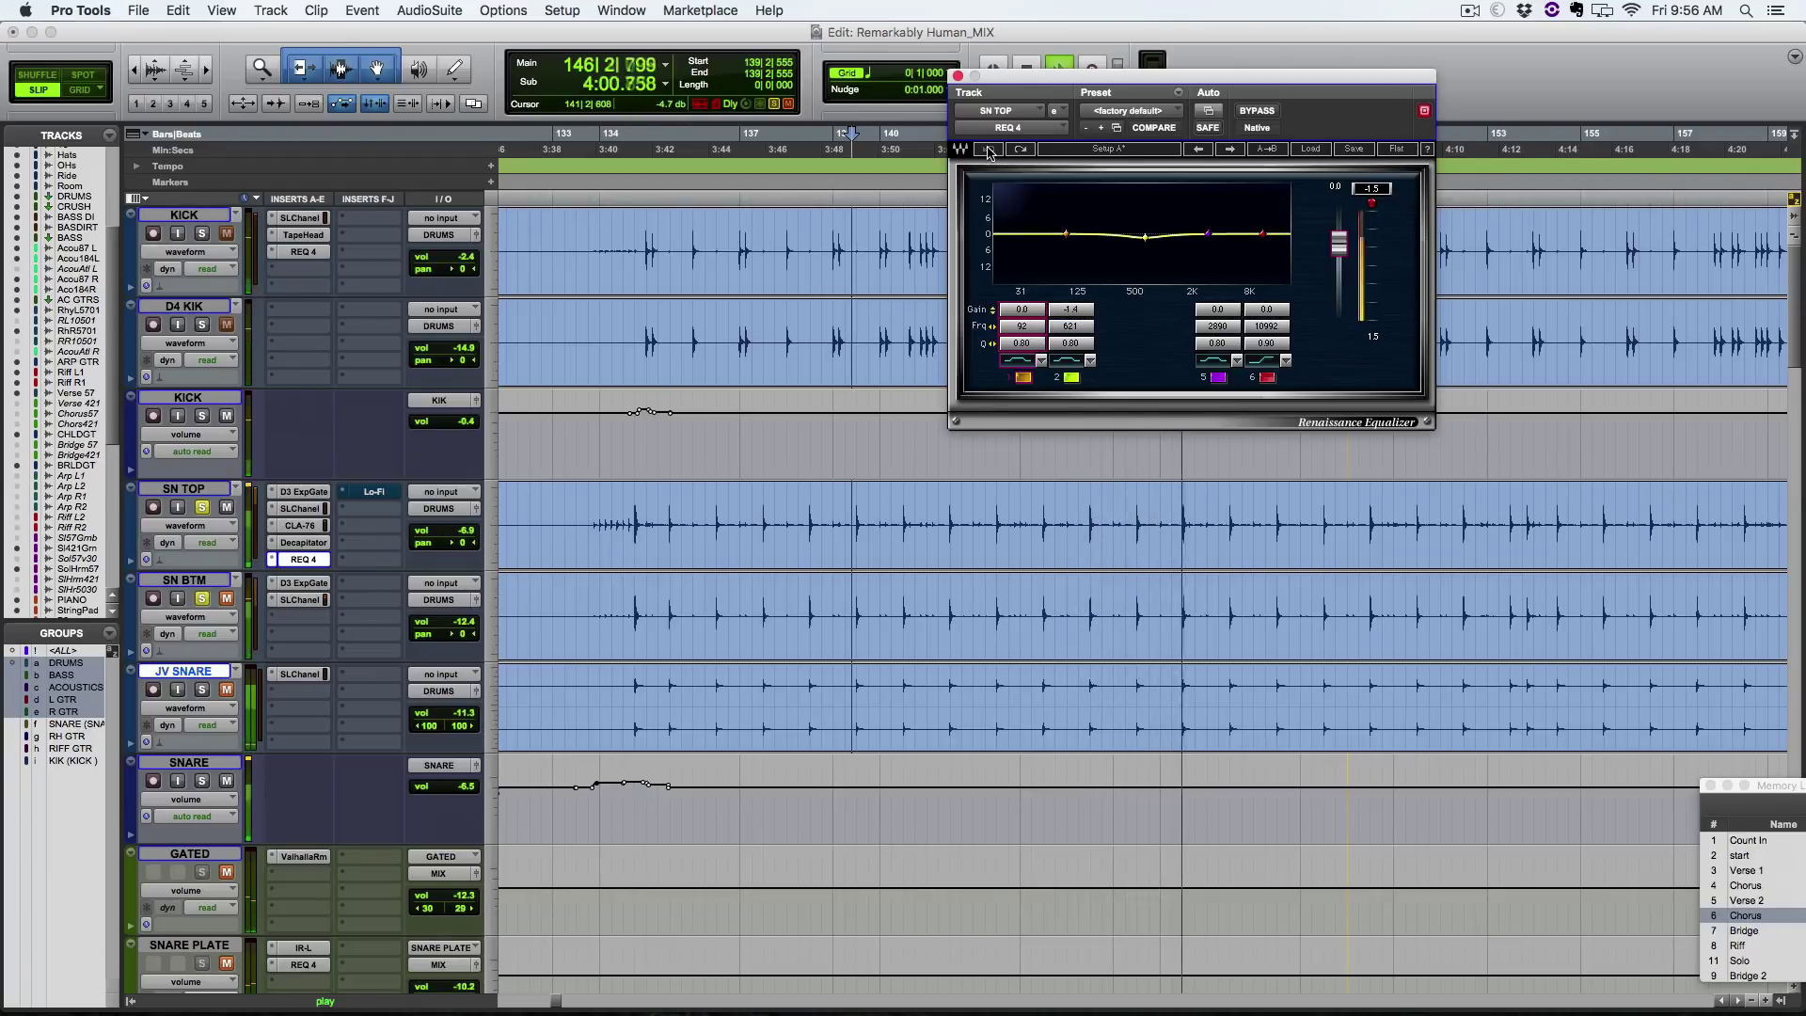
key(space)
click(957, 75)
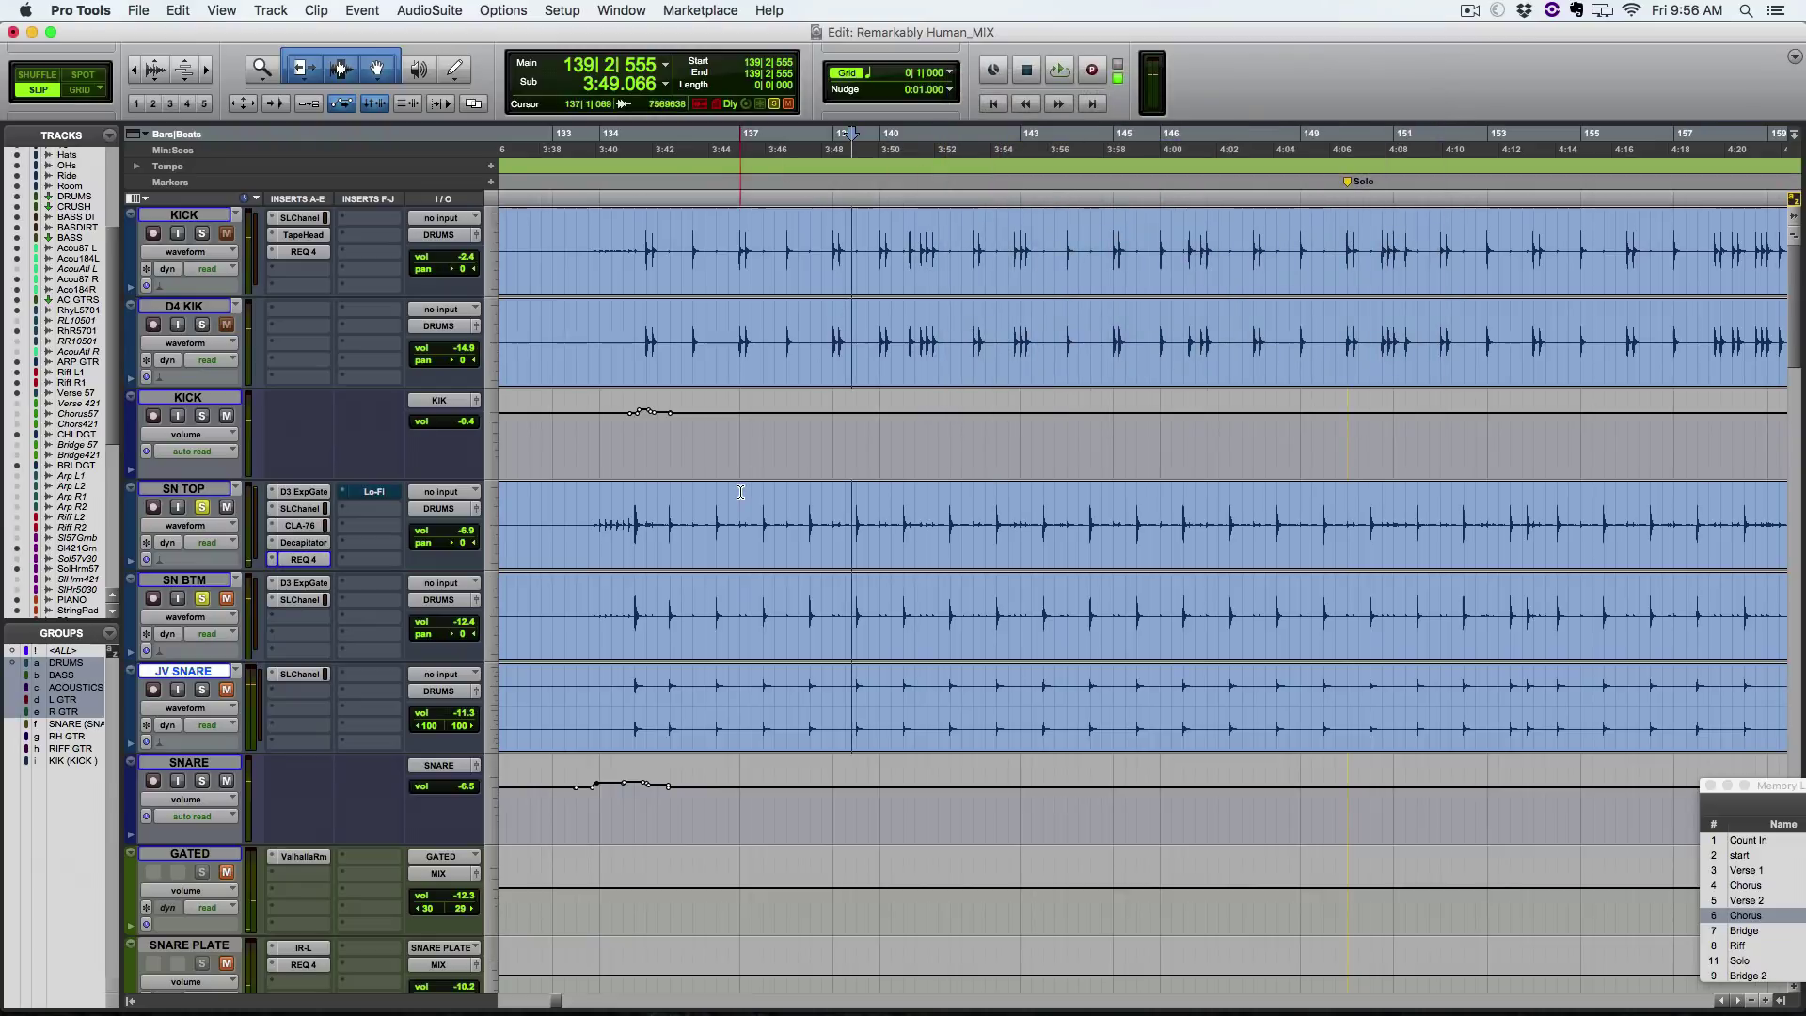
Step: Open SN TOP's Lo-Fi, compare it bypassed and active while playing from bar 139, and leave it active
click(374, 493)
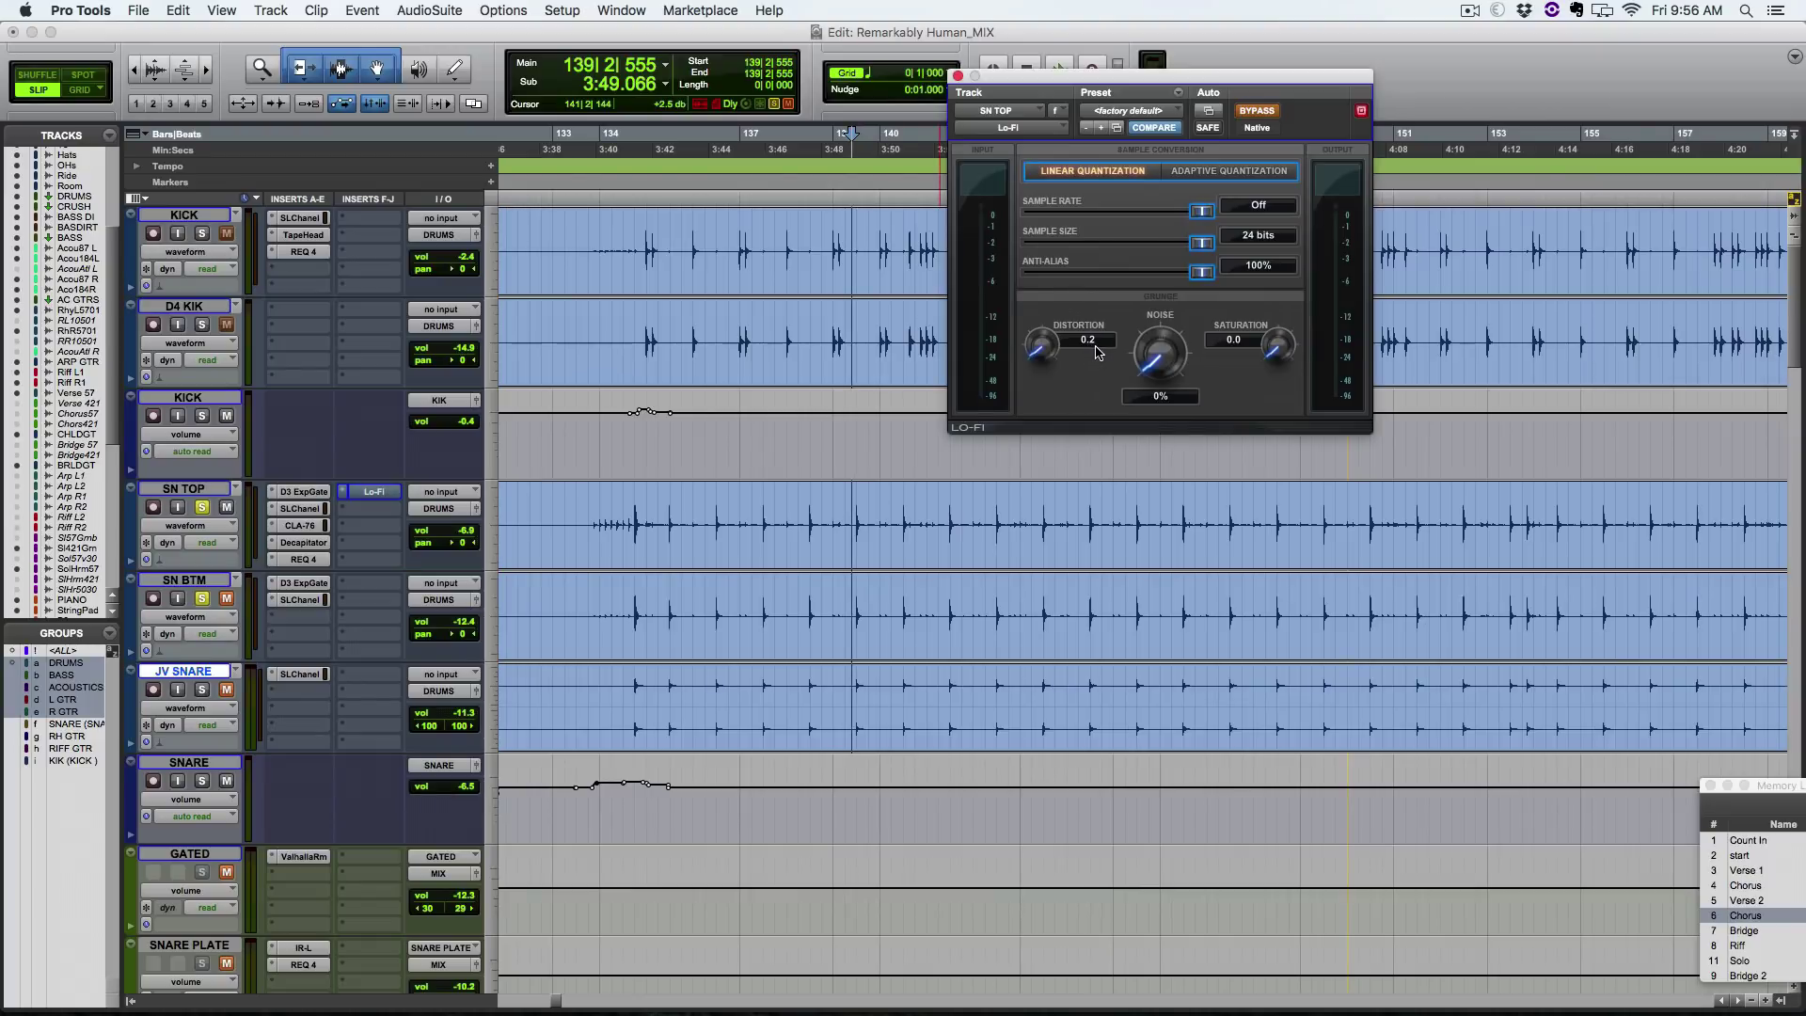
key(space)
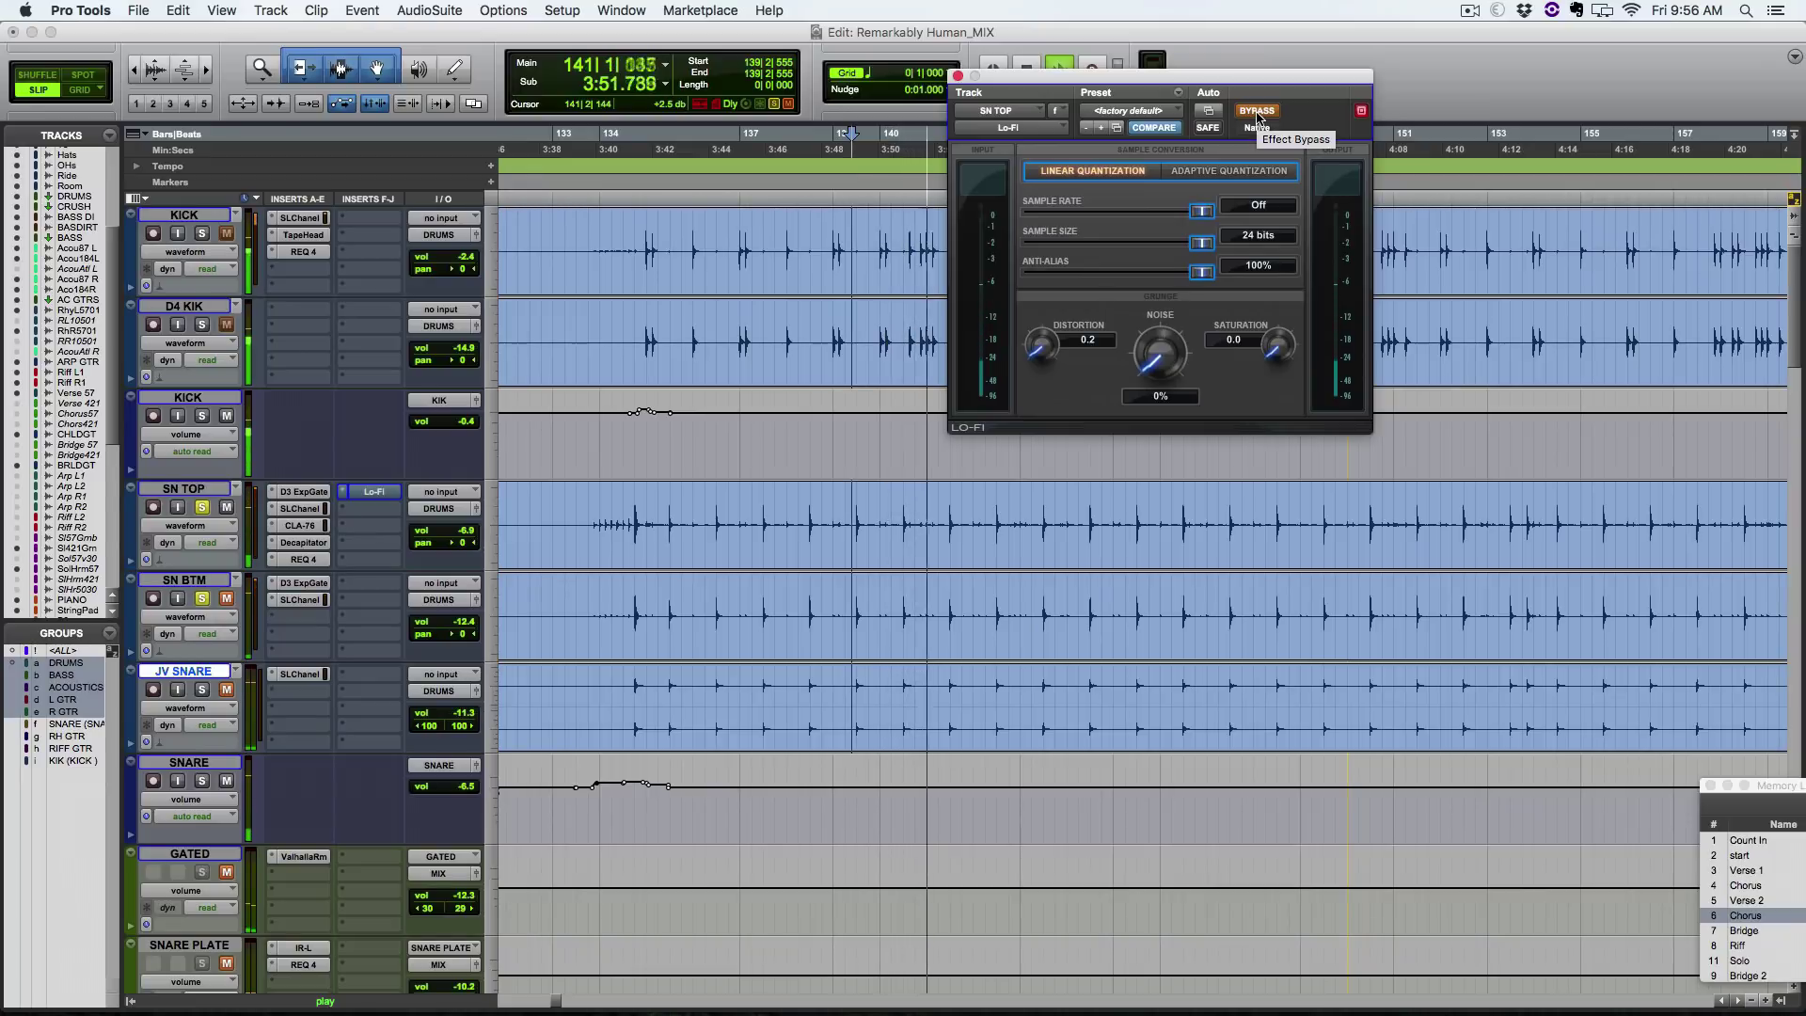
click(1258, 113)
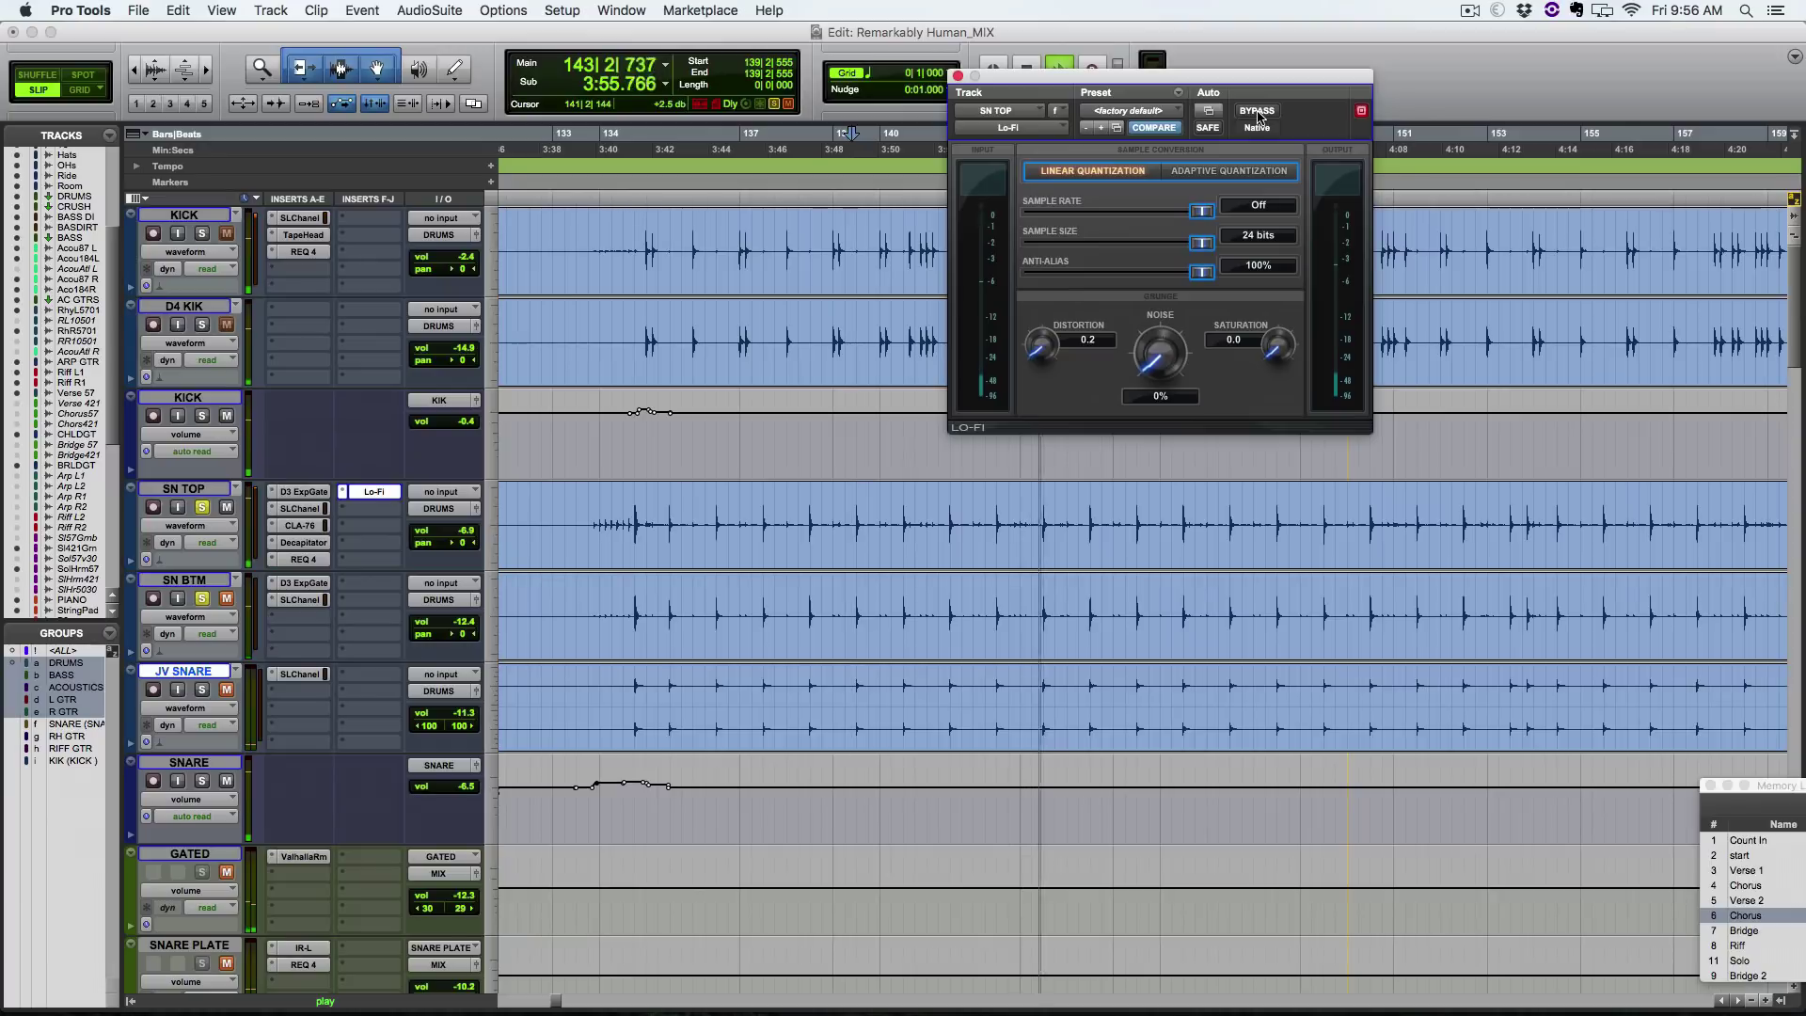
click(1257, 113)
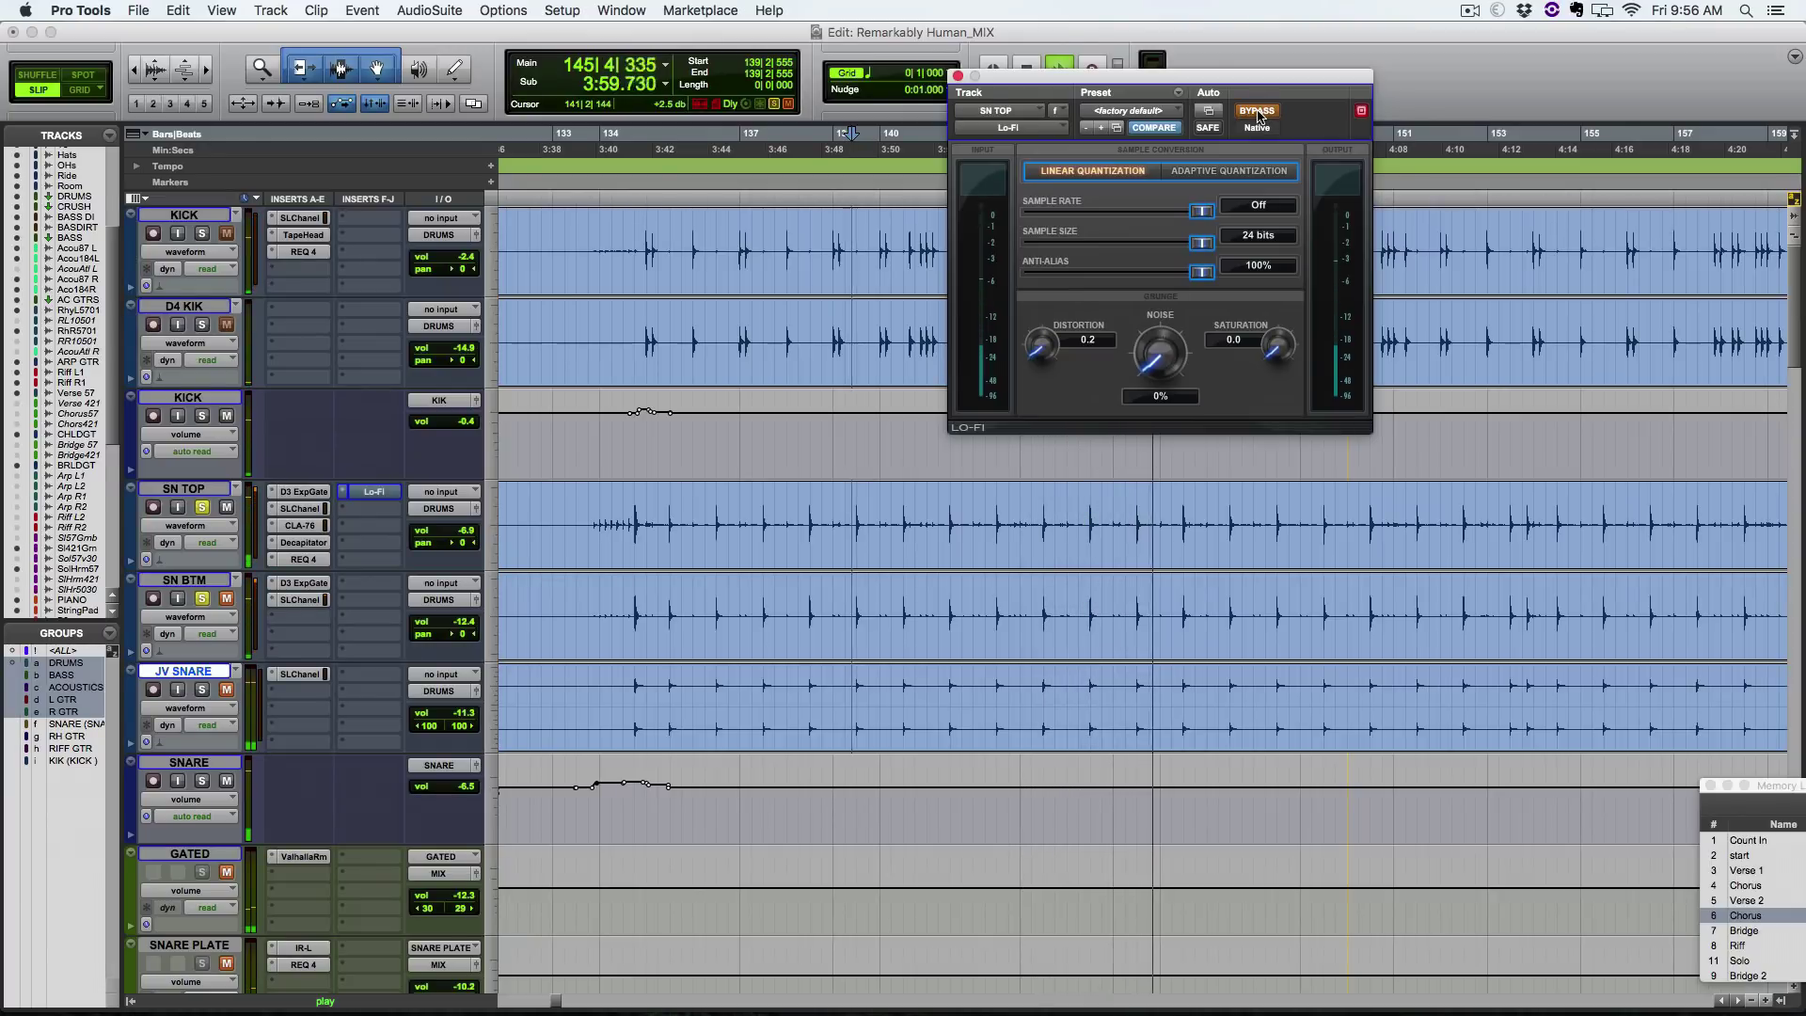
click(1258, 112)
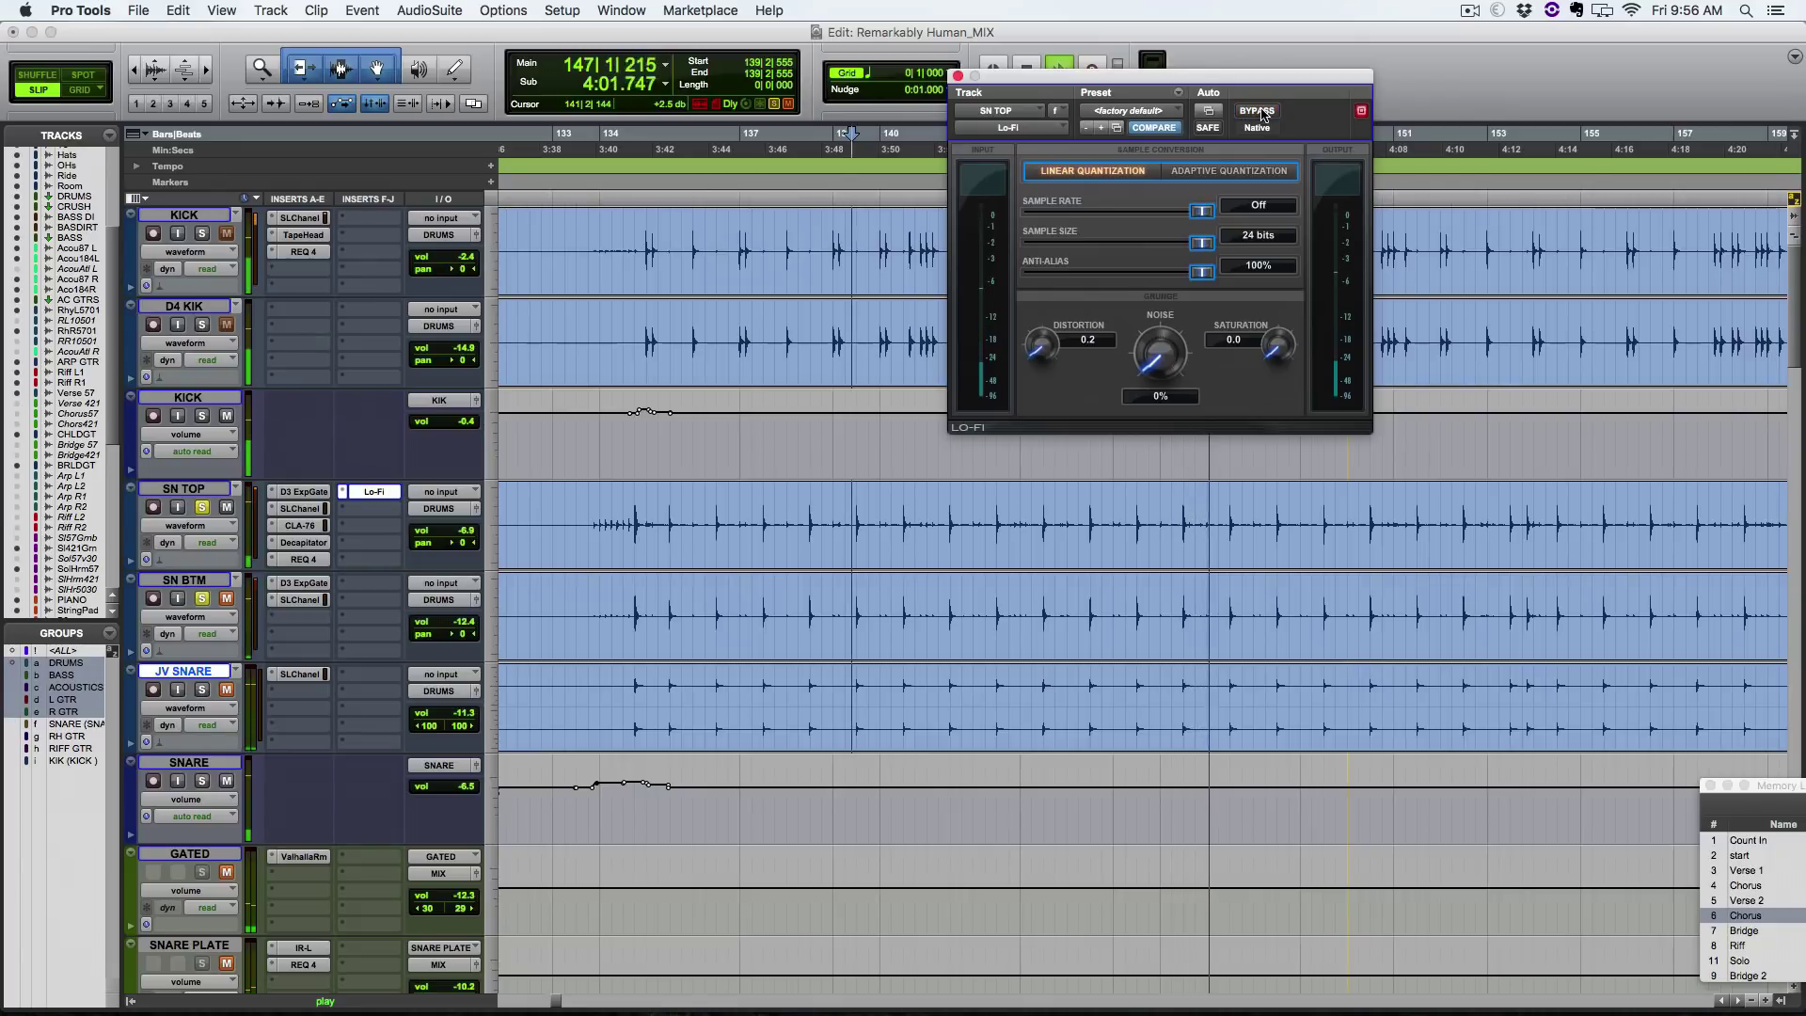
key(space)
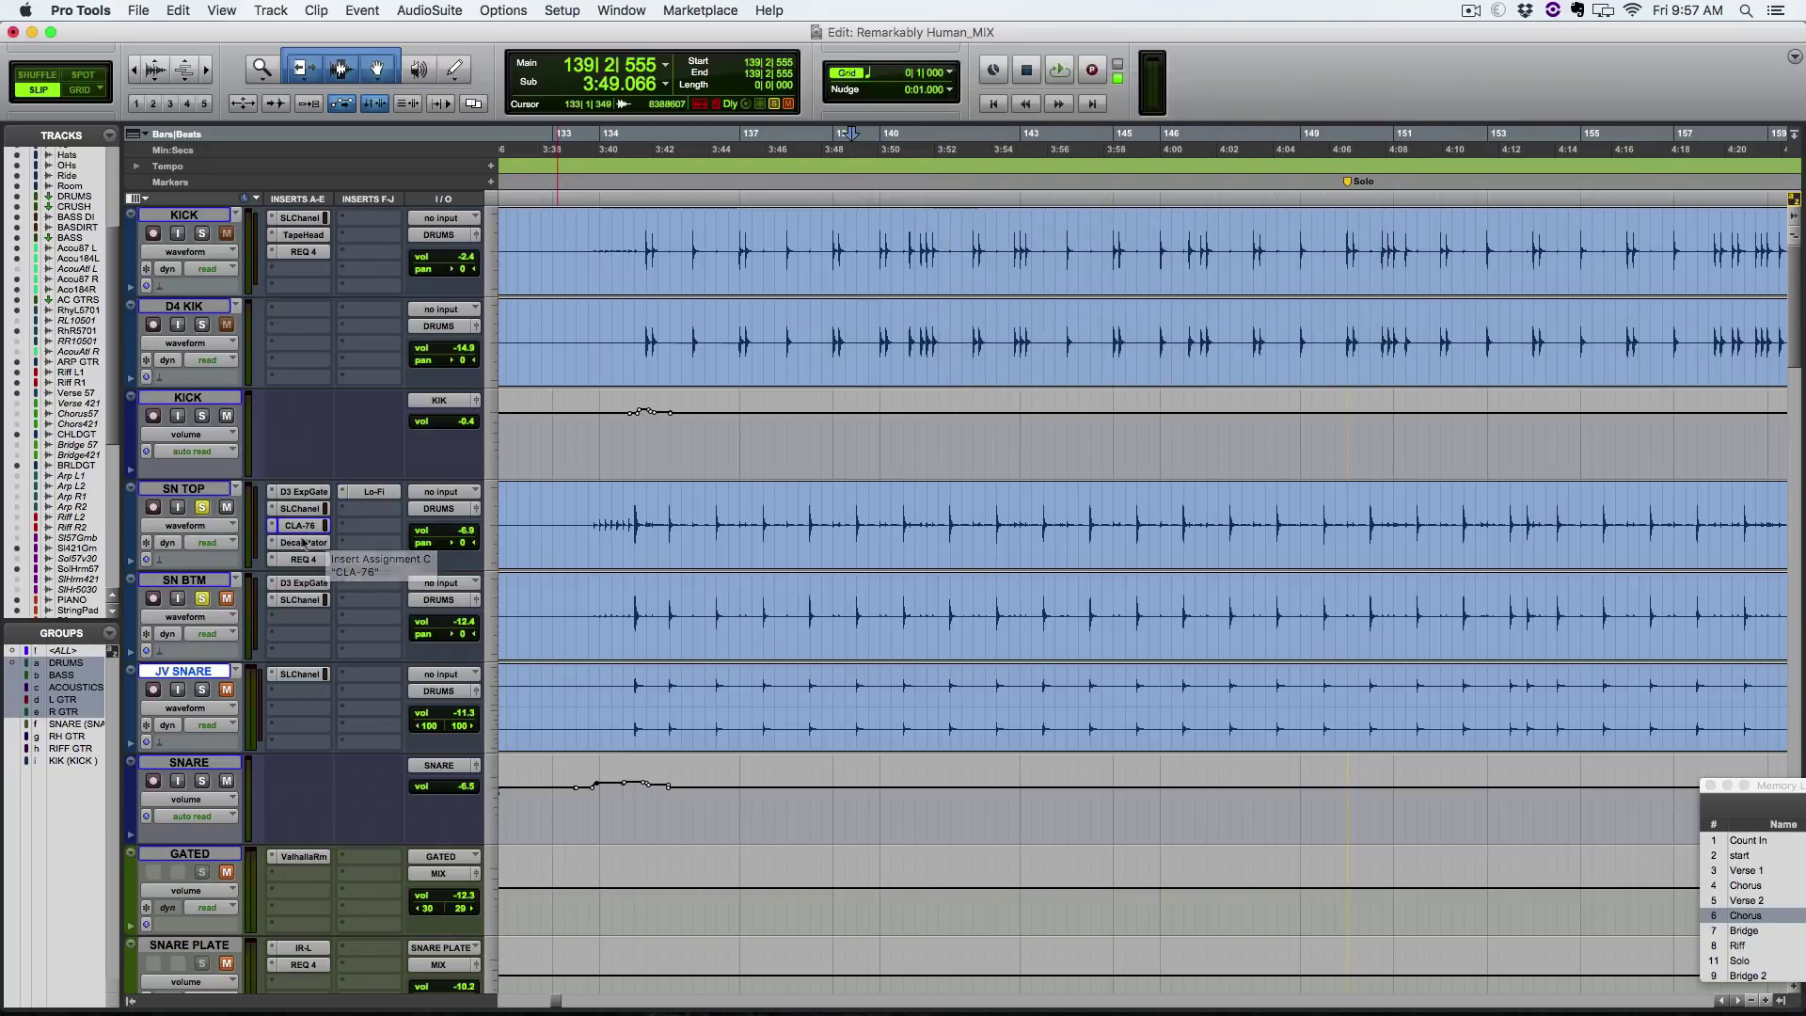
Step: Review the CLA-76, Decapitator and Lo-Fi plug-ins on SN TOP in turn
click(299, 527)
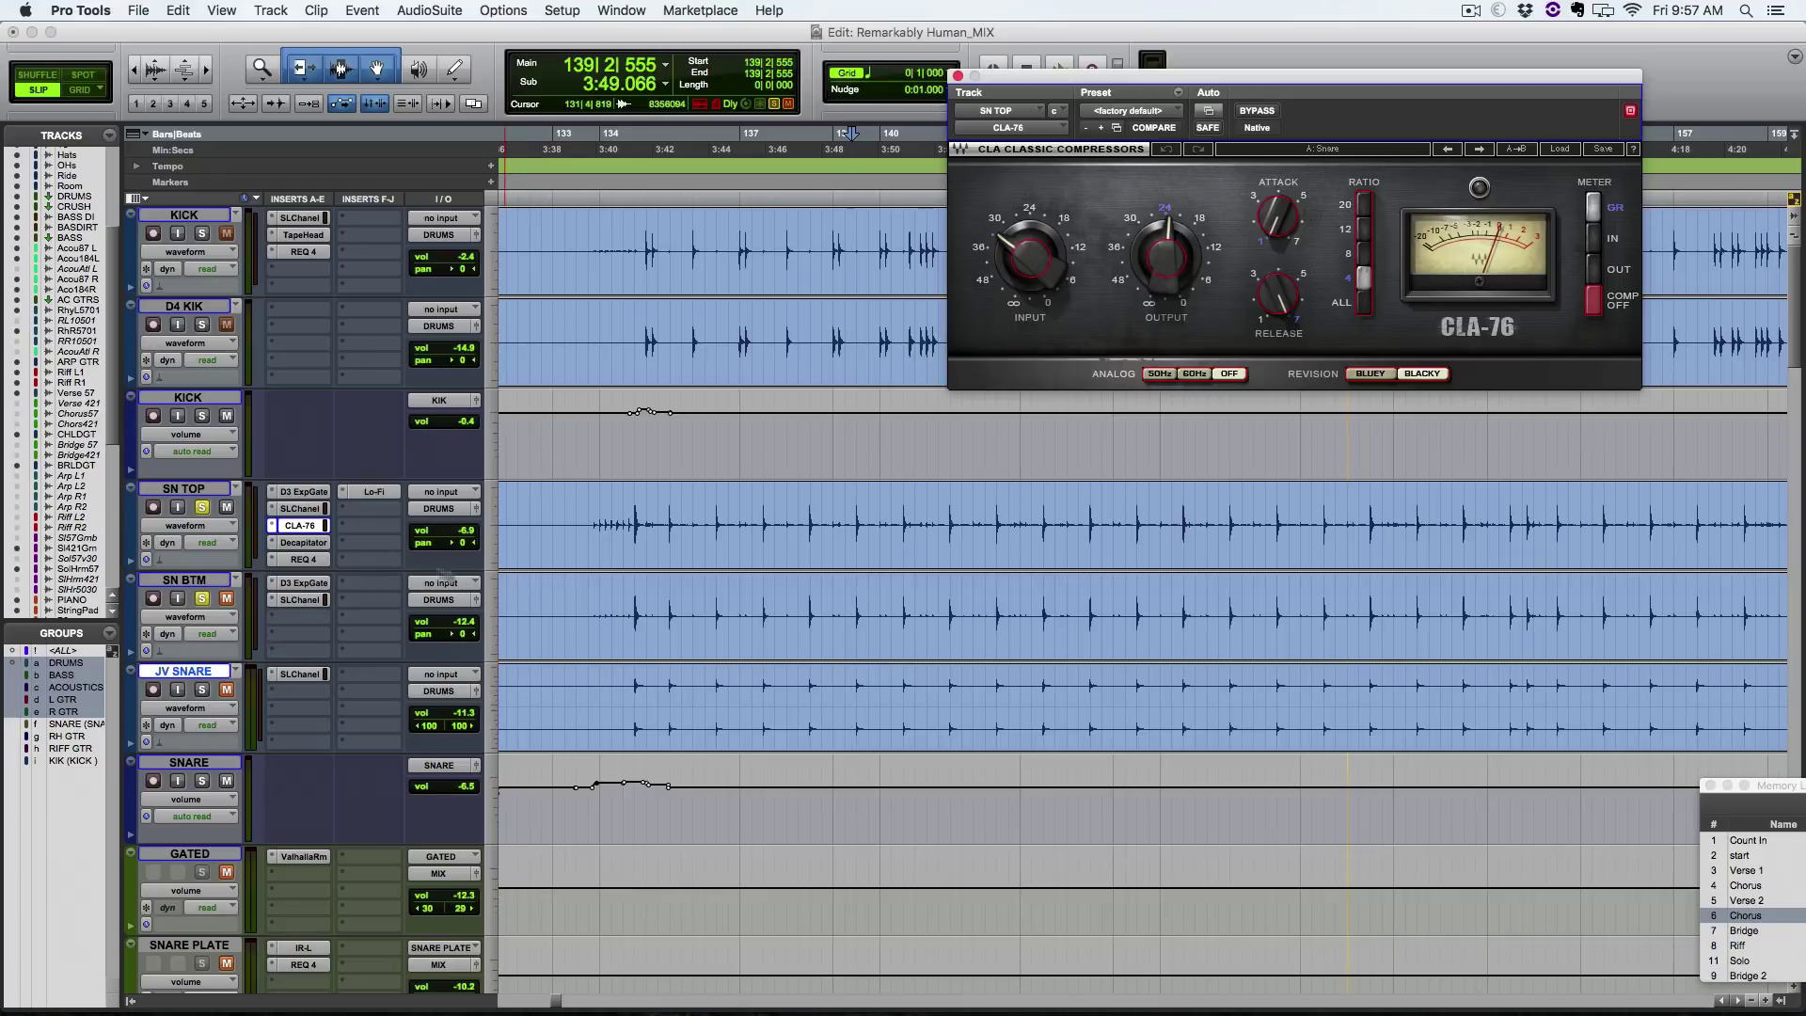
click(305, 542)
click(374, 491)
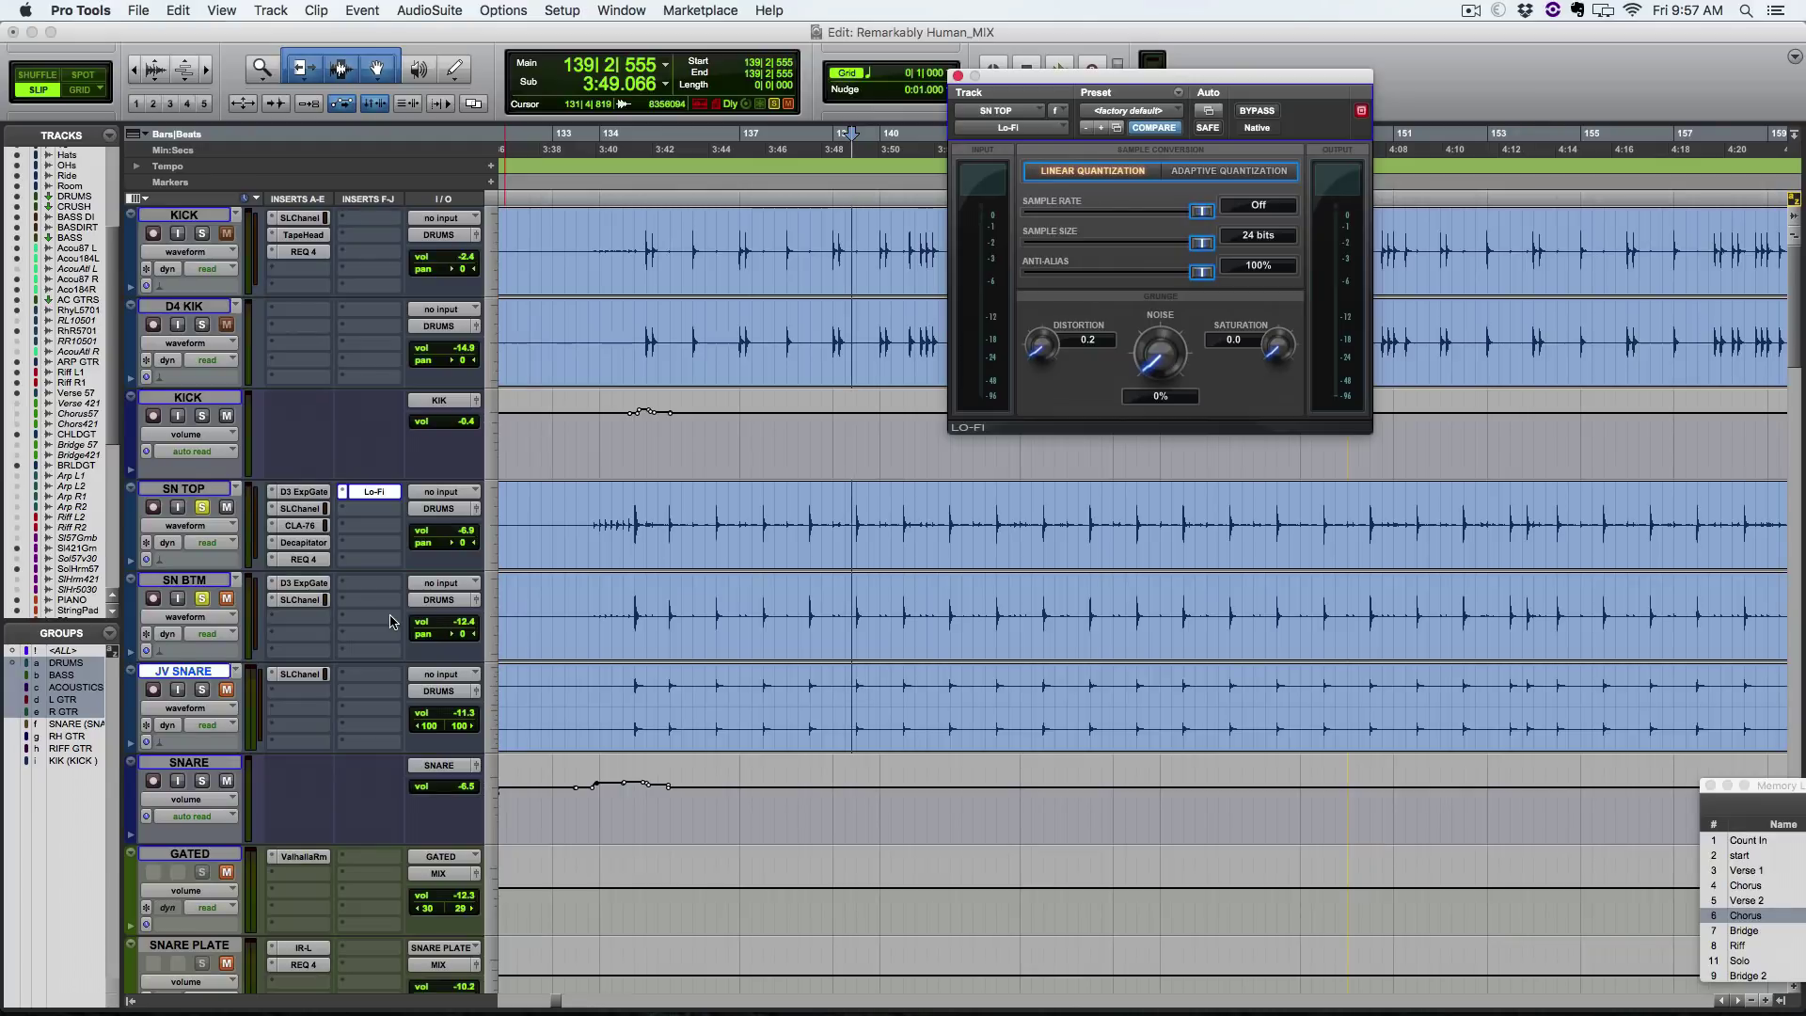
Step: Bypass SN TOP's Lo-Fi and Decapitator, and compare CLA-76 bypassed and active while playing from bar 139
super+click(371, 493)
super+click(314, 542)
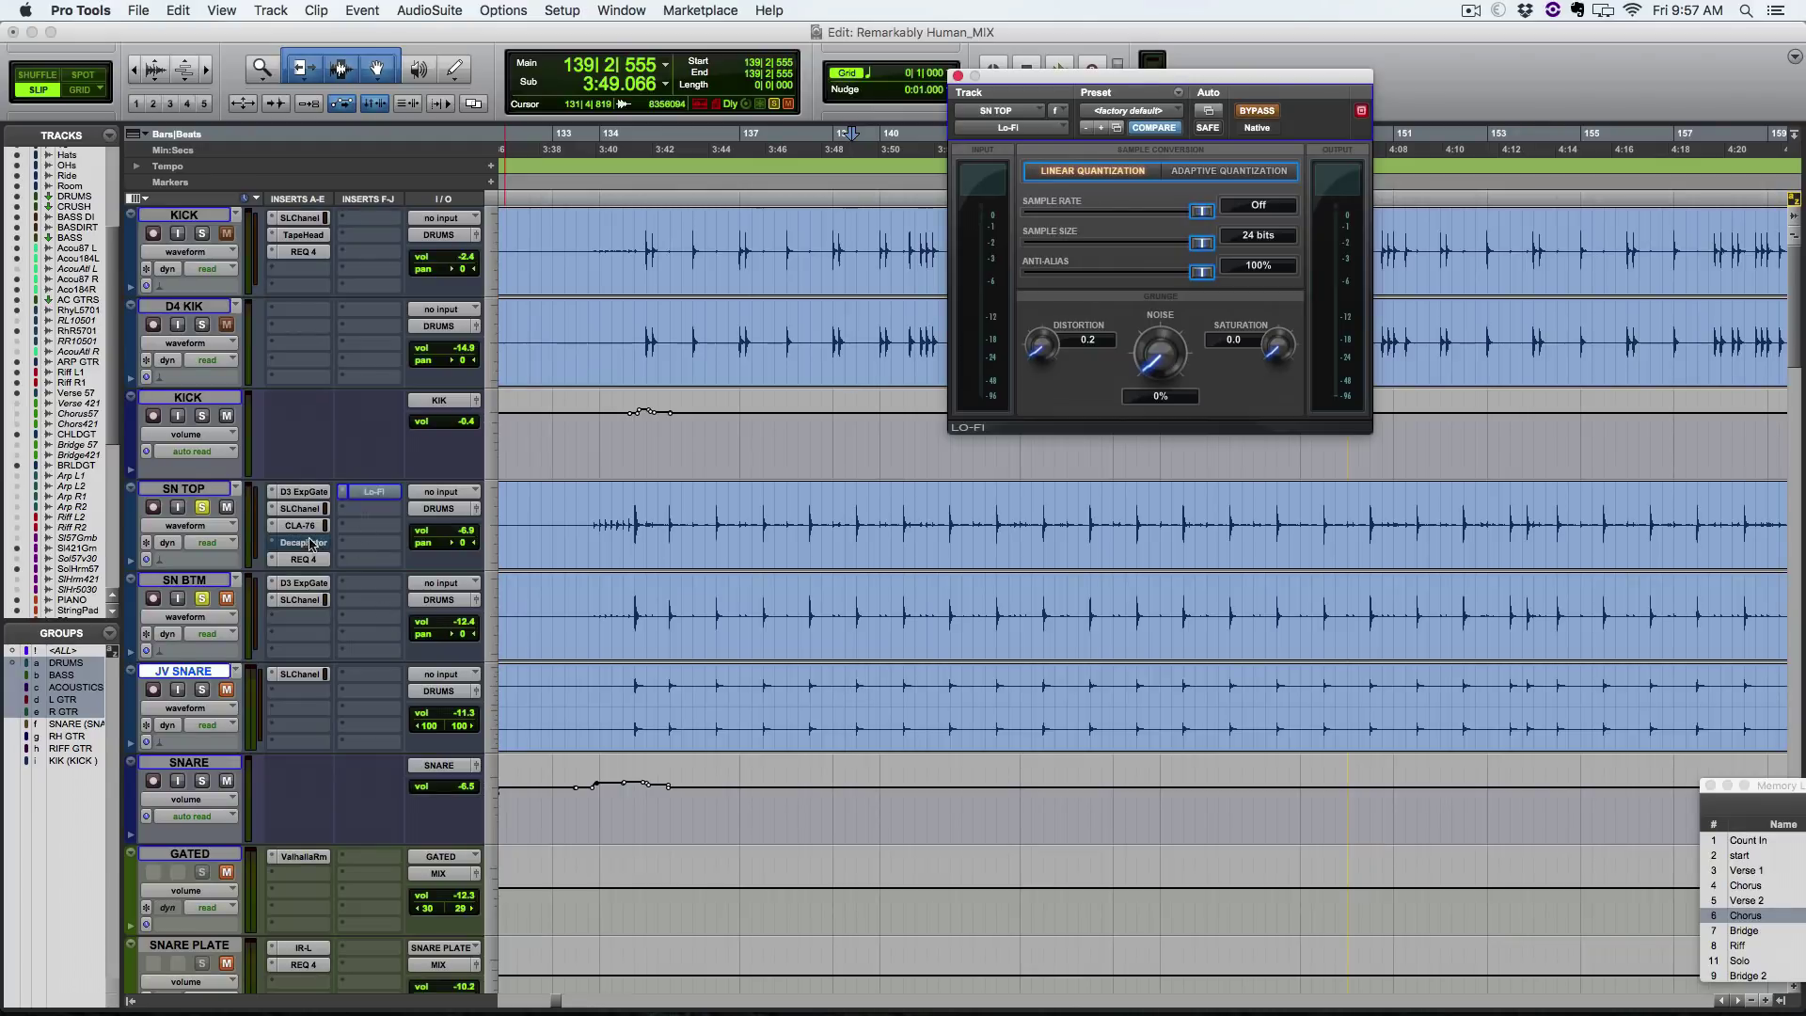
key(space)
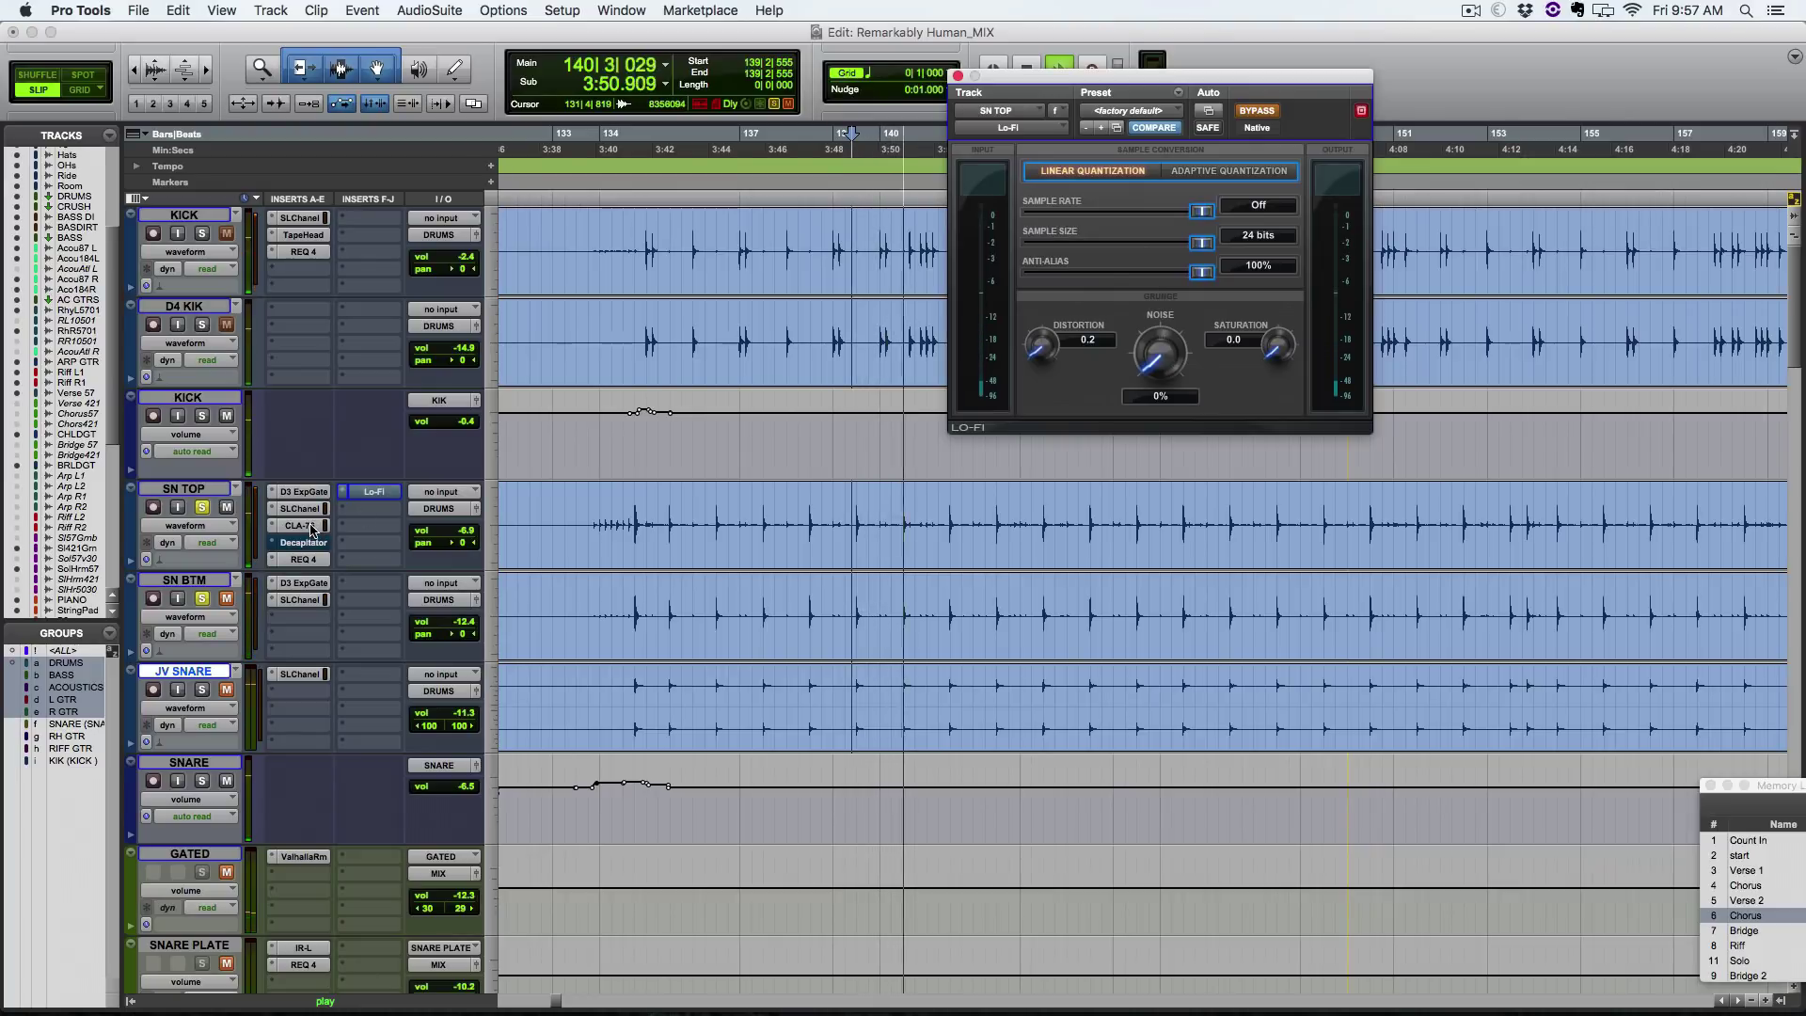
super+click(312, 526)
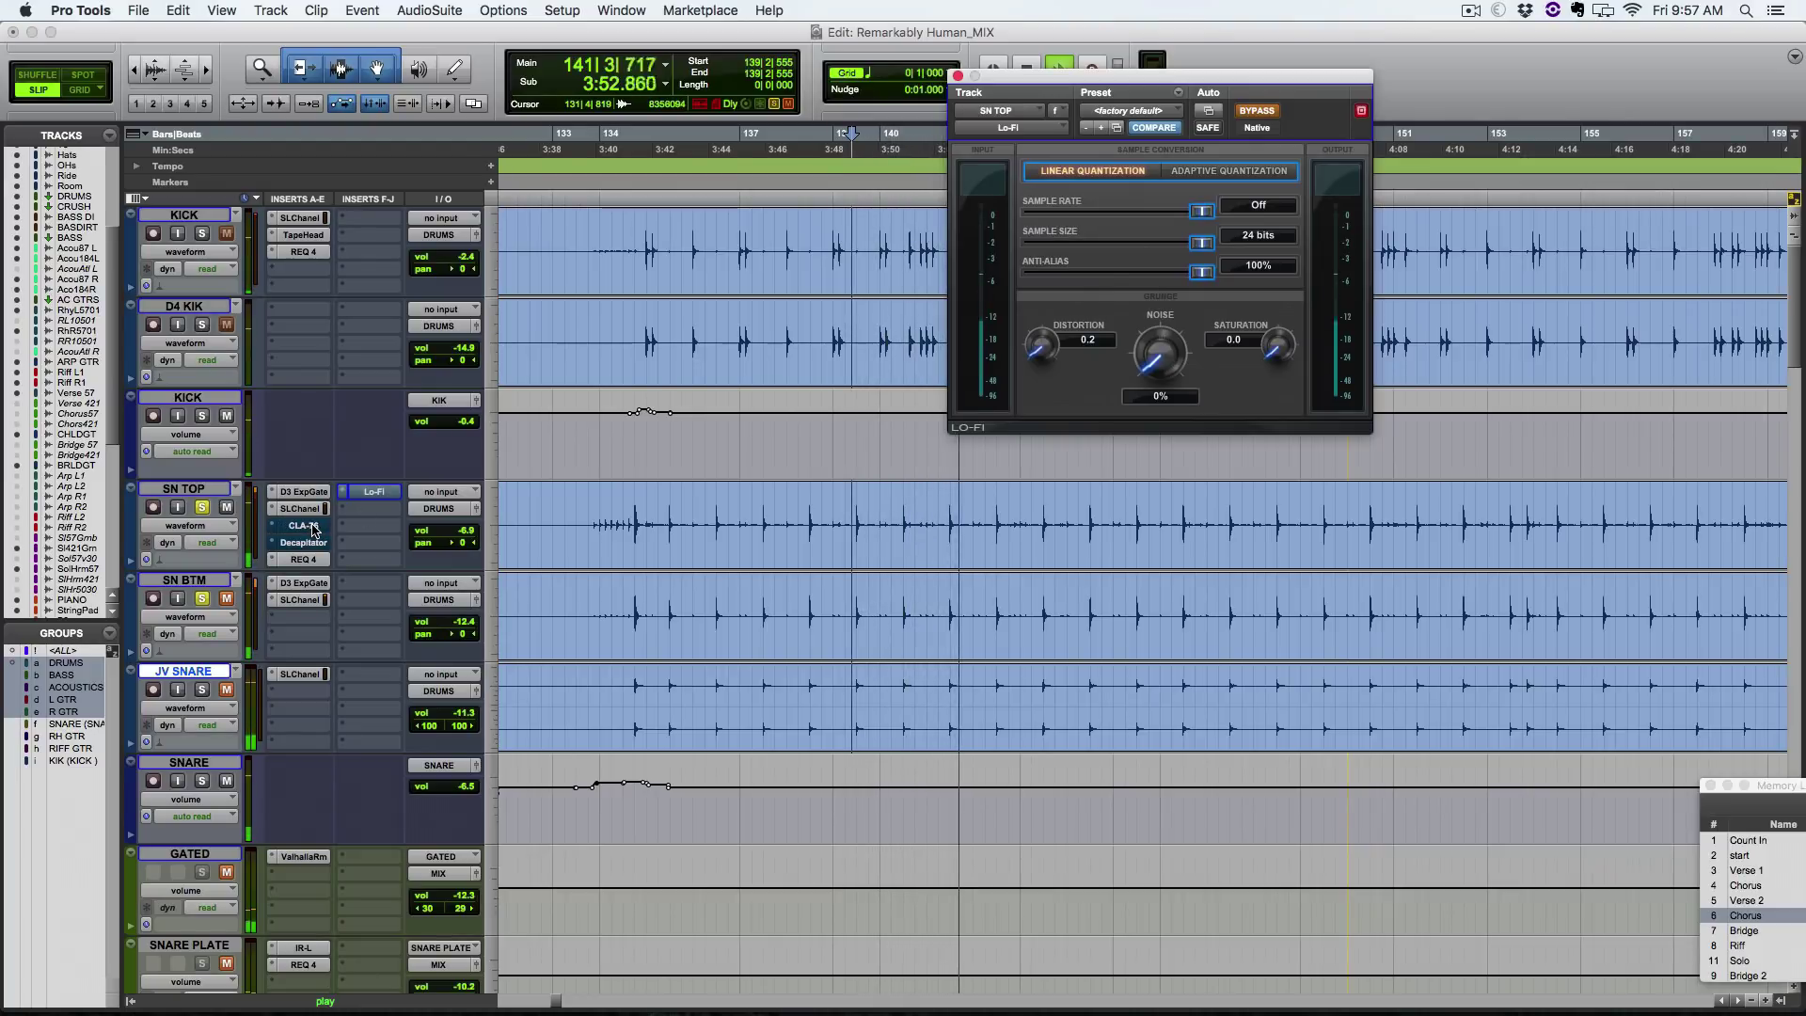
super+click(312, 528)
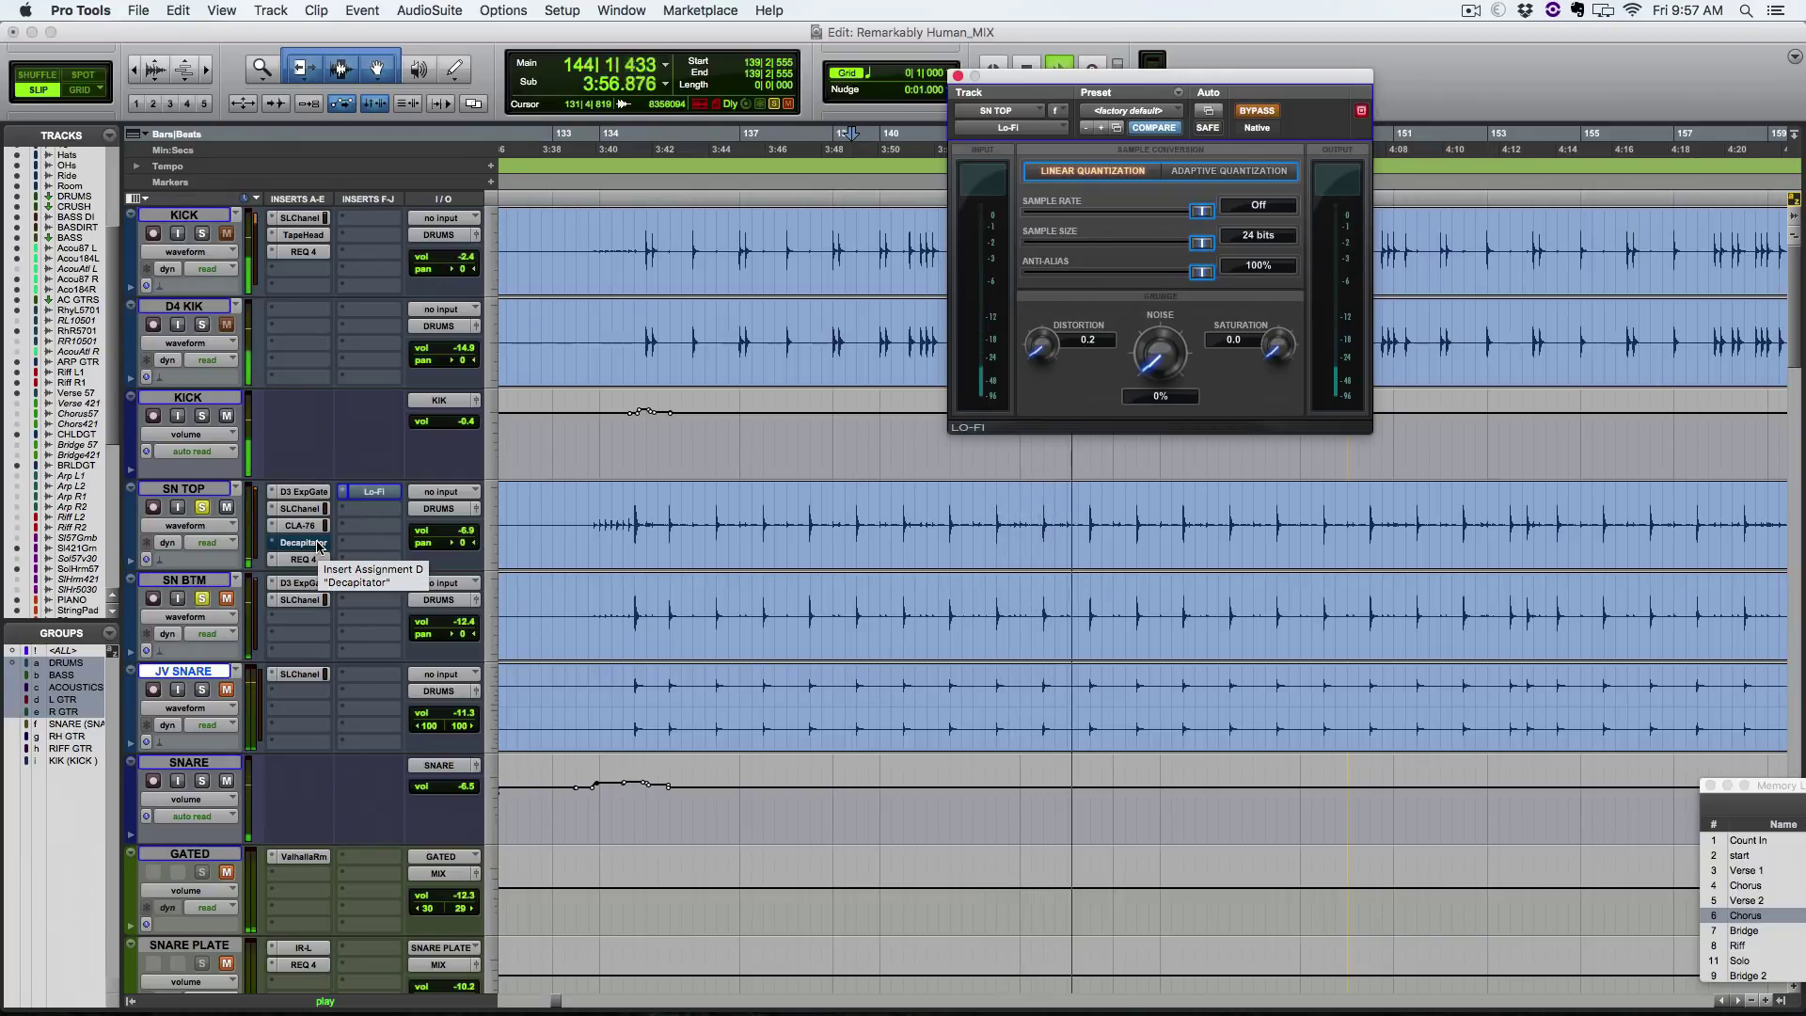
key(space)
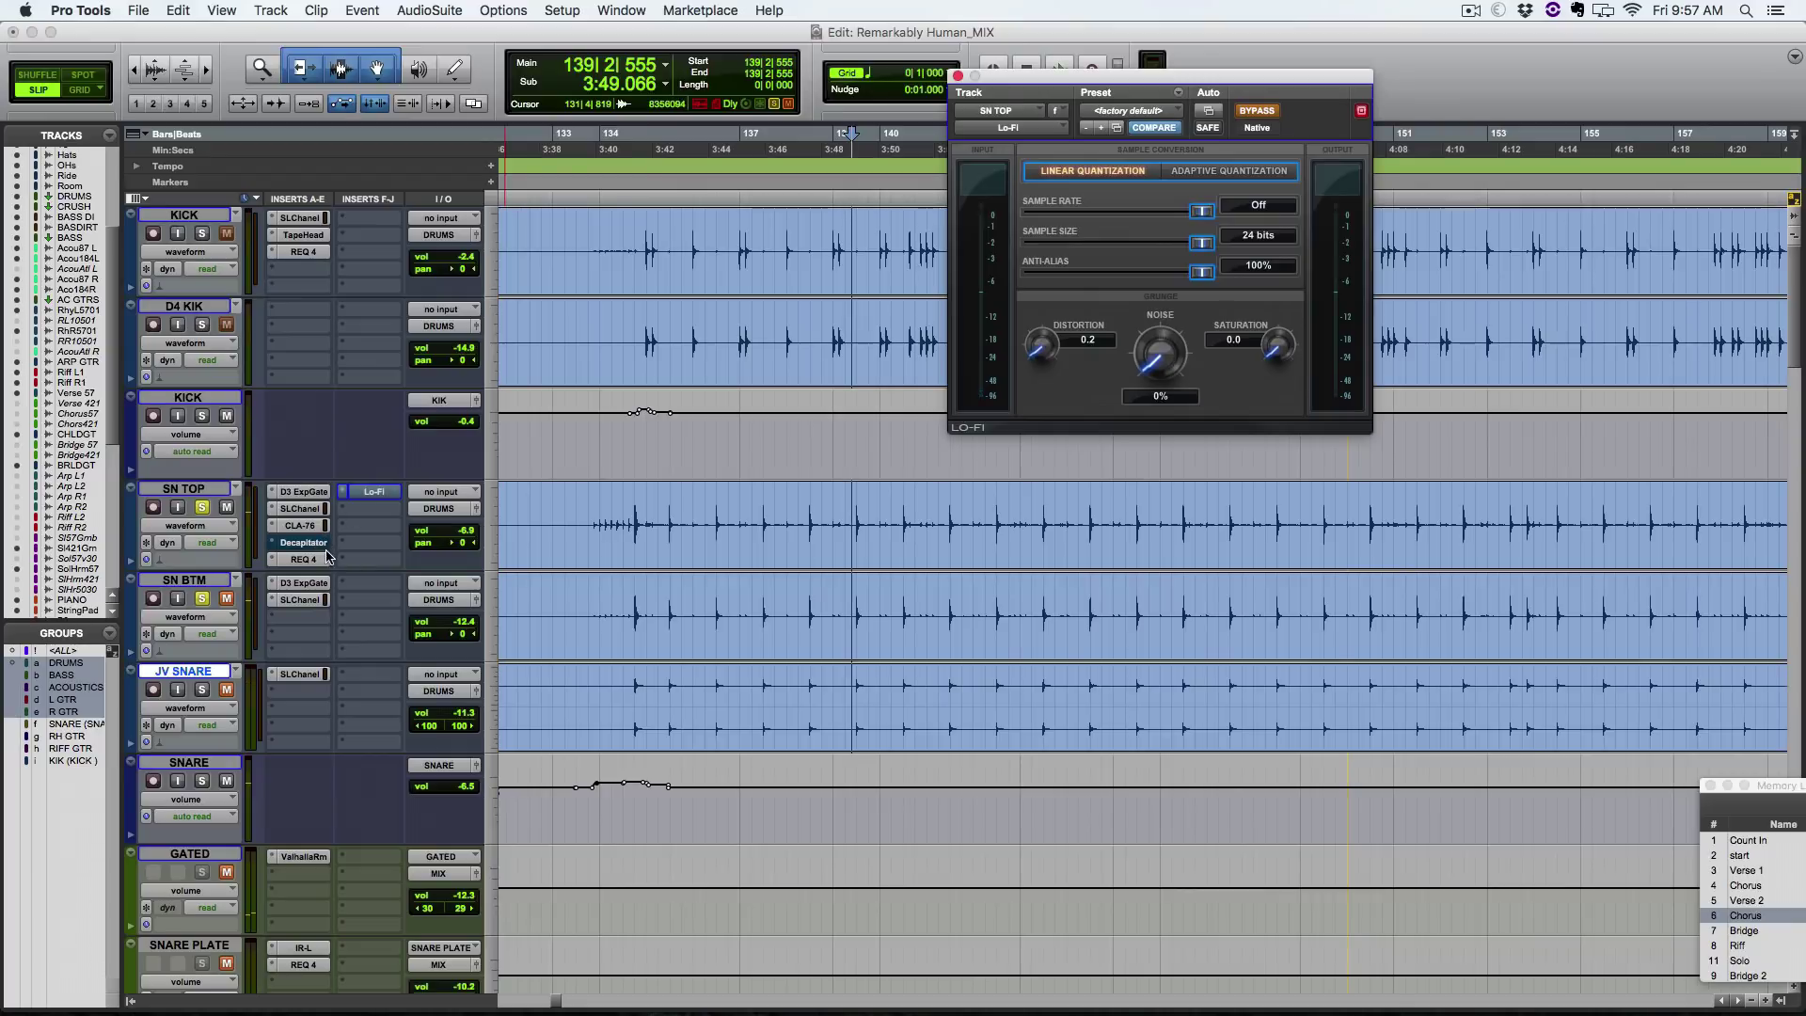
Step: Play from bar 139 and reactivate Lo-Fi and Decapitator on SN TOP to hear their added distortion
key(space)
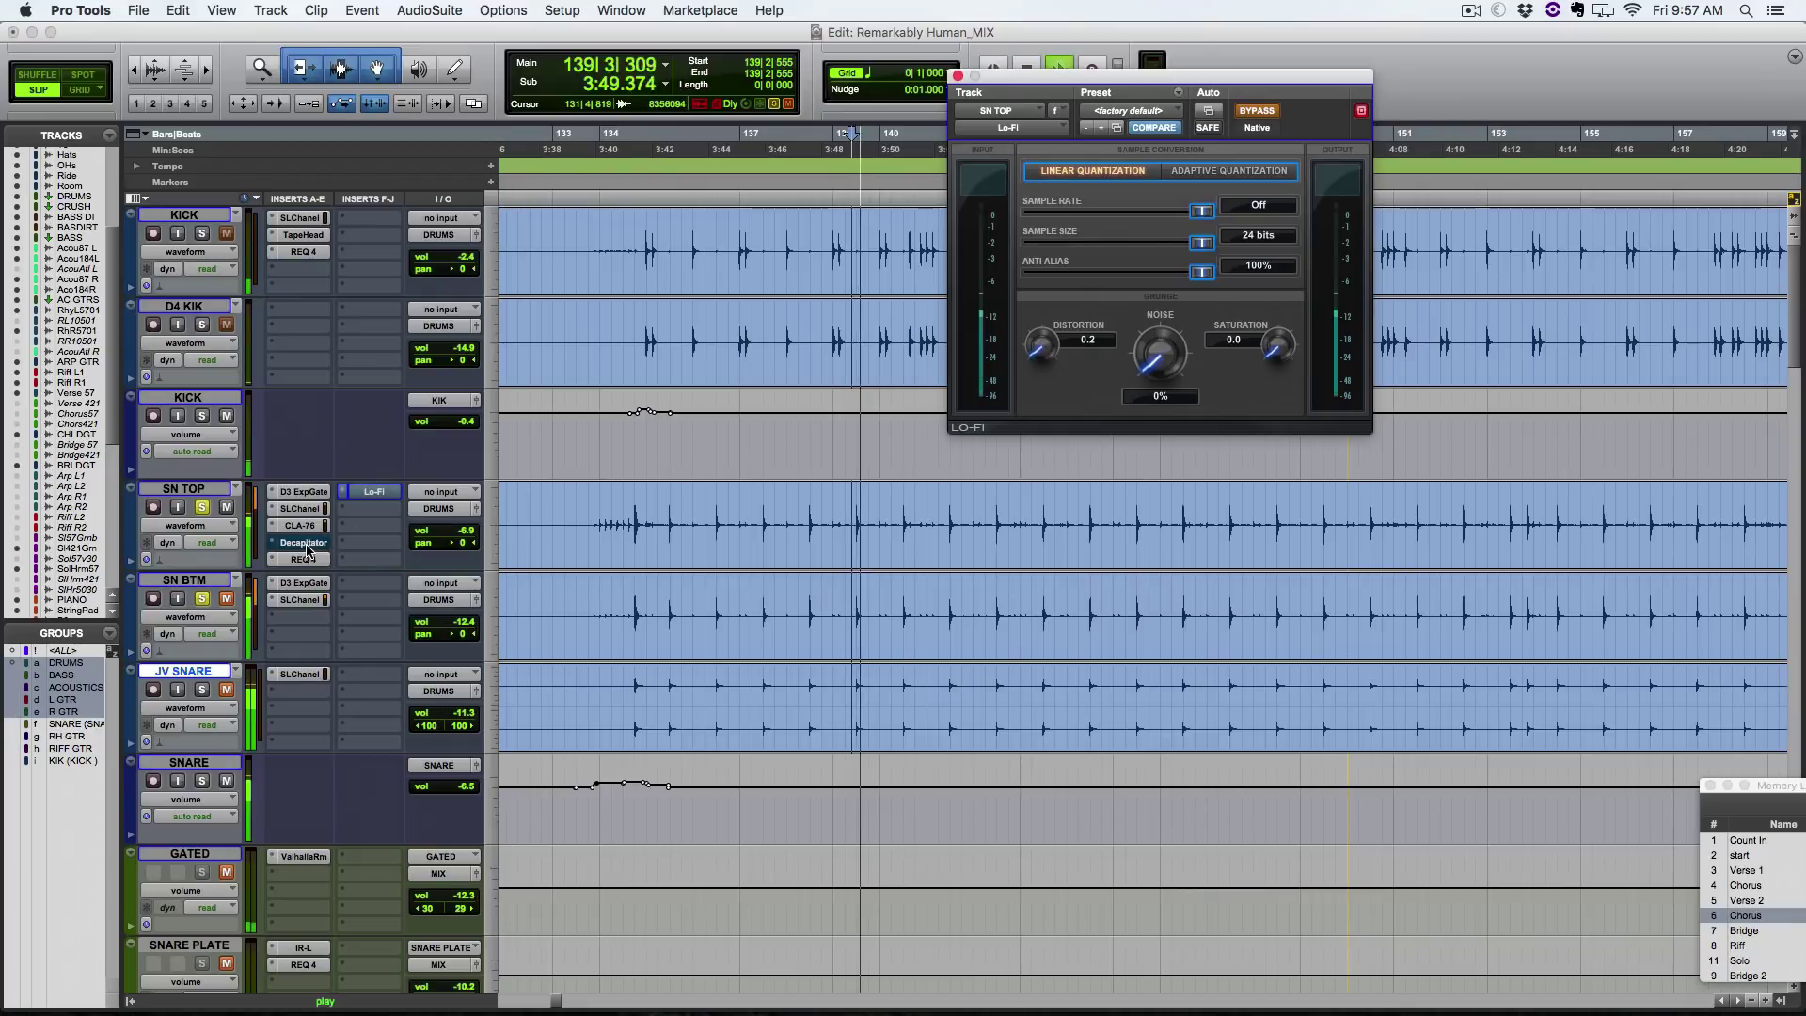
super+click(355, 493)
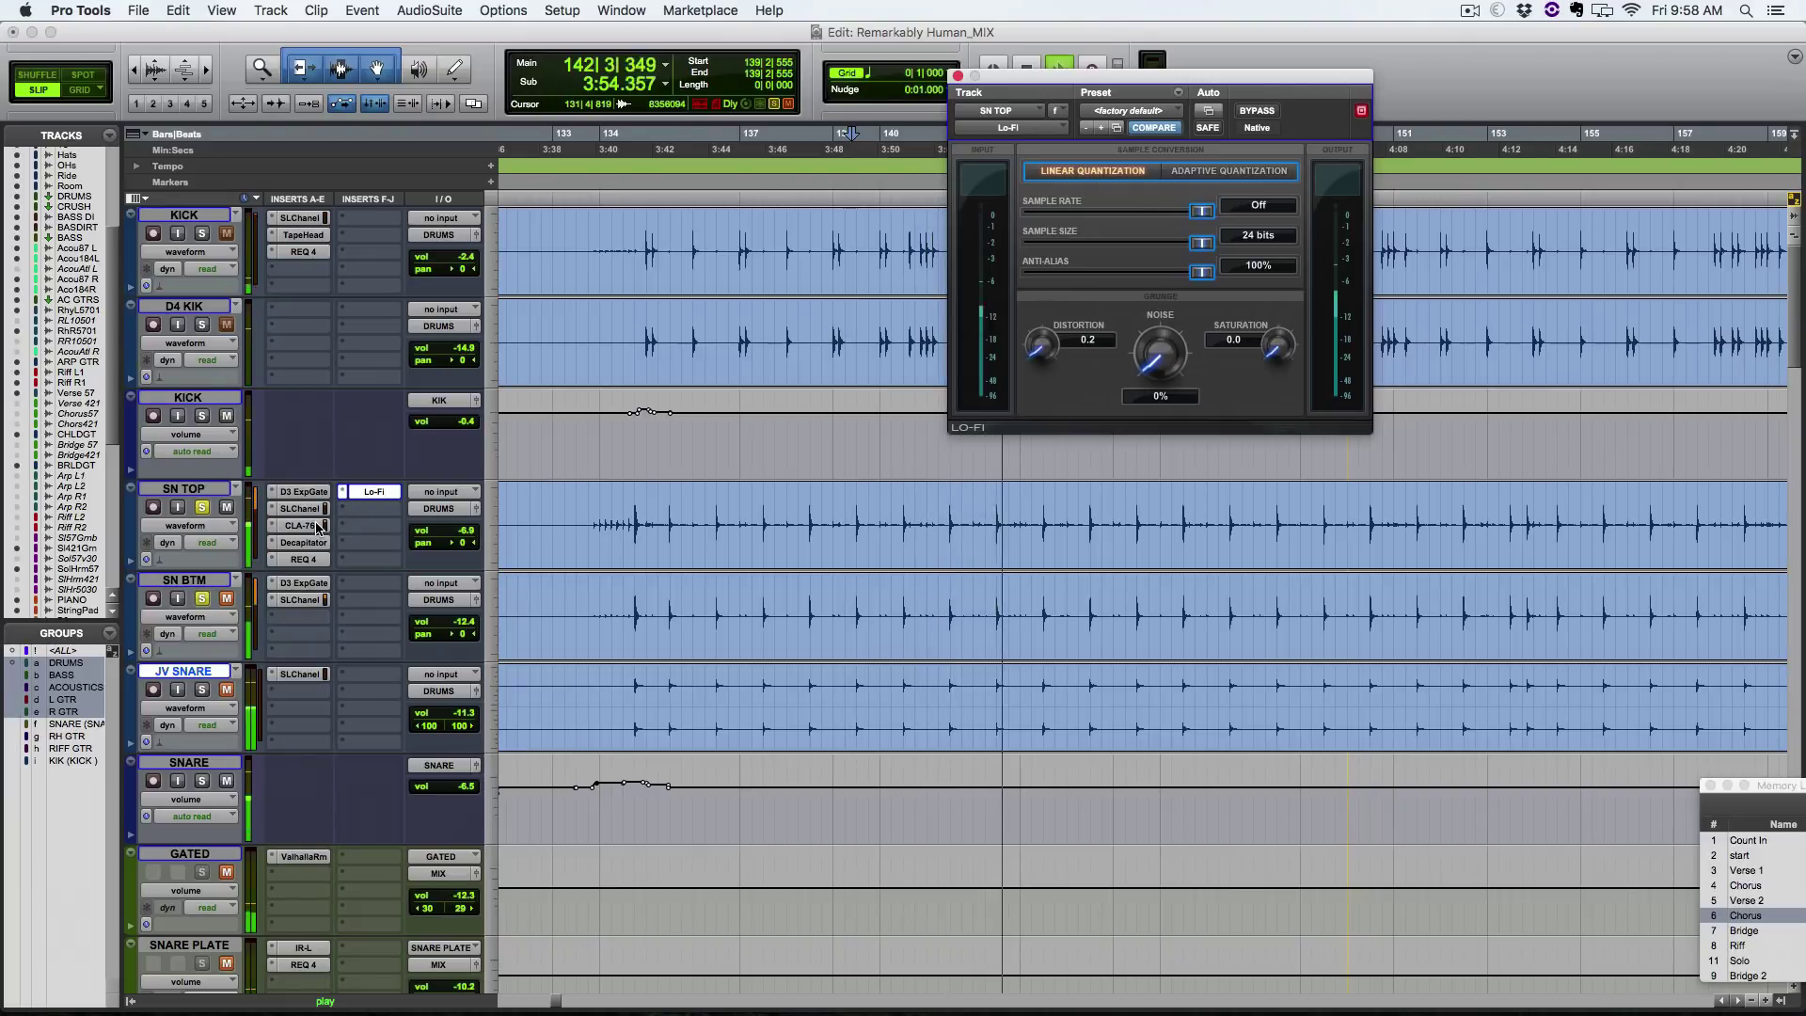
key(space)
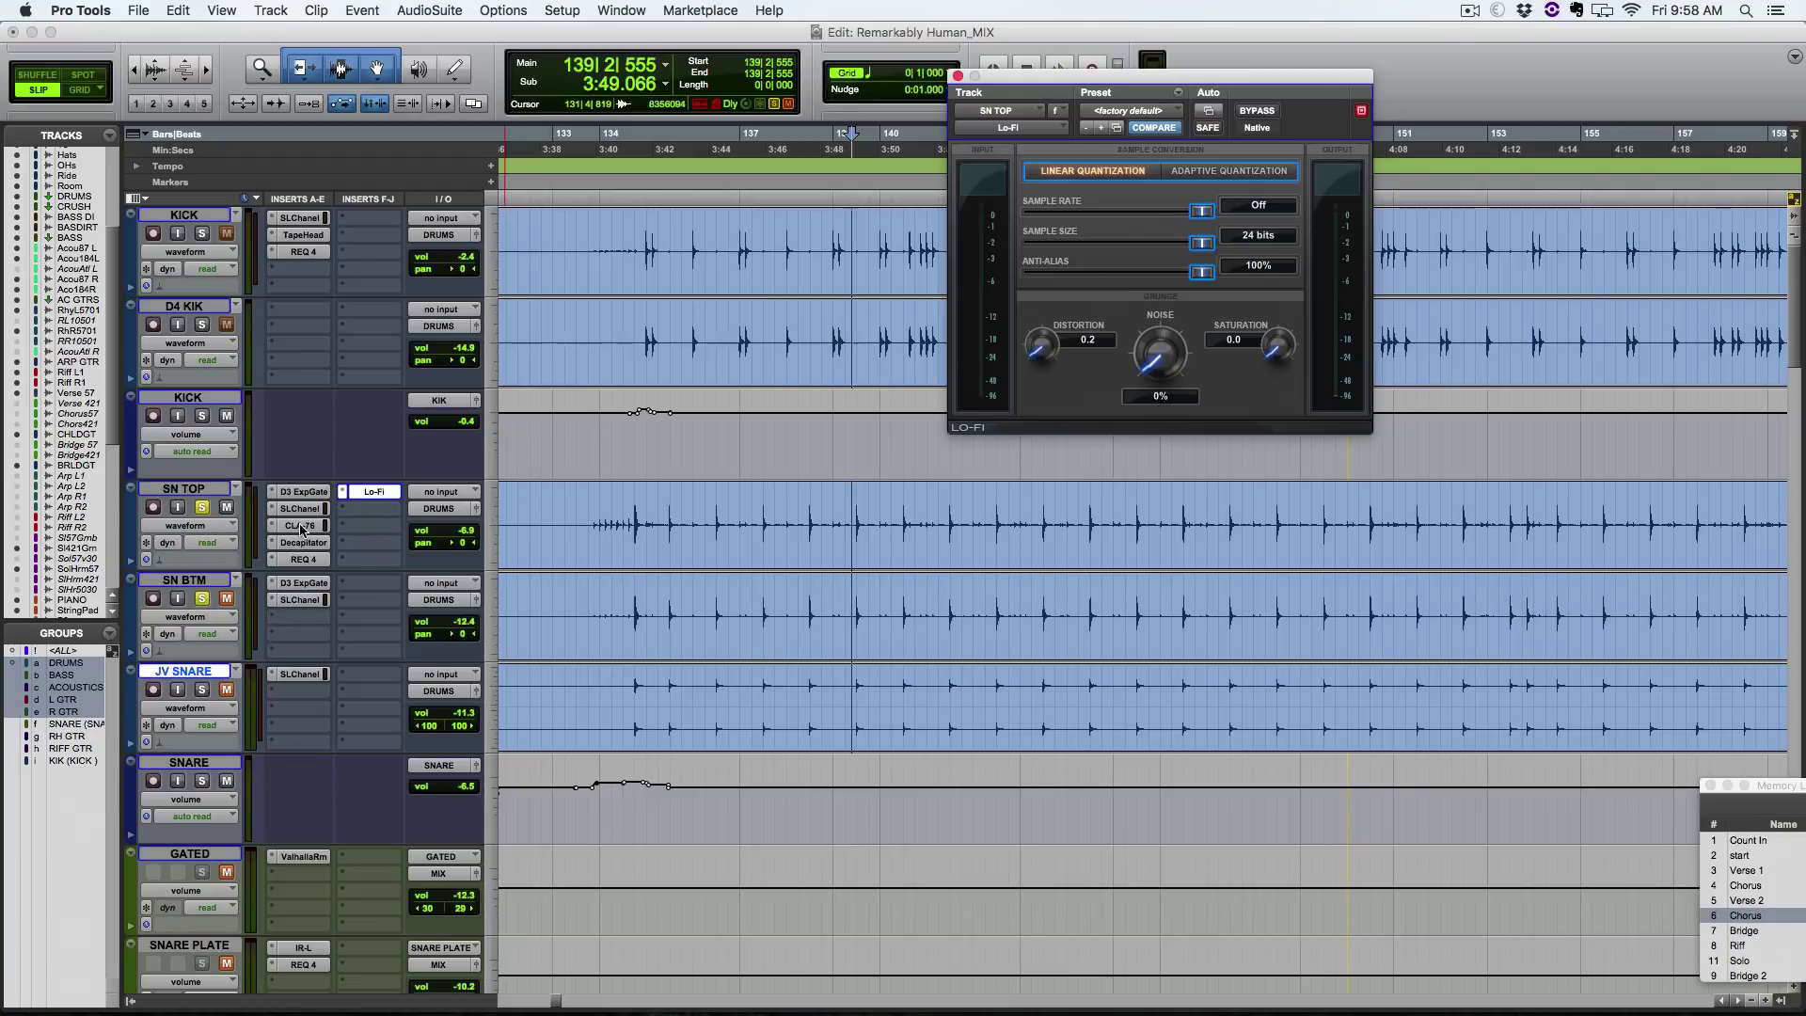
Step: Compare SN TOP's CLA-76 bypassed and active with Decapitator and Lo-Fi on, leave it active, and close the Lo-Fi window
key(space)
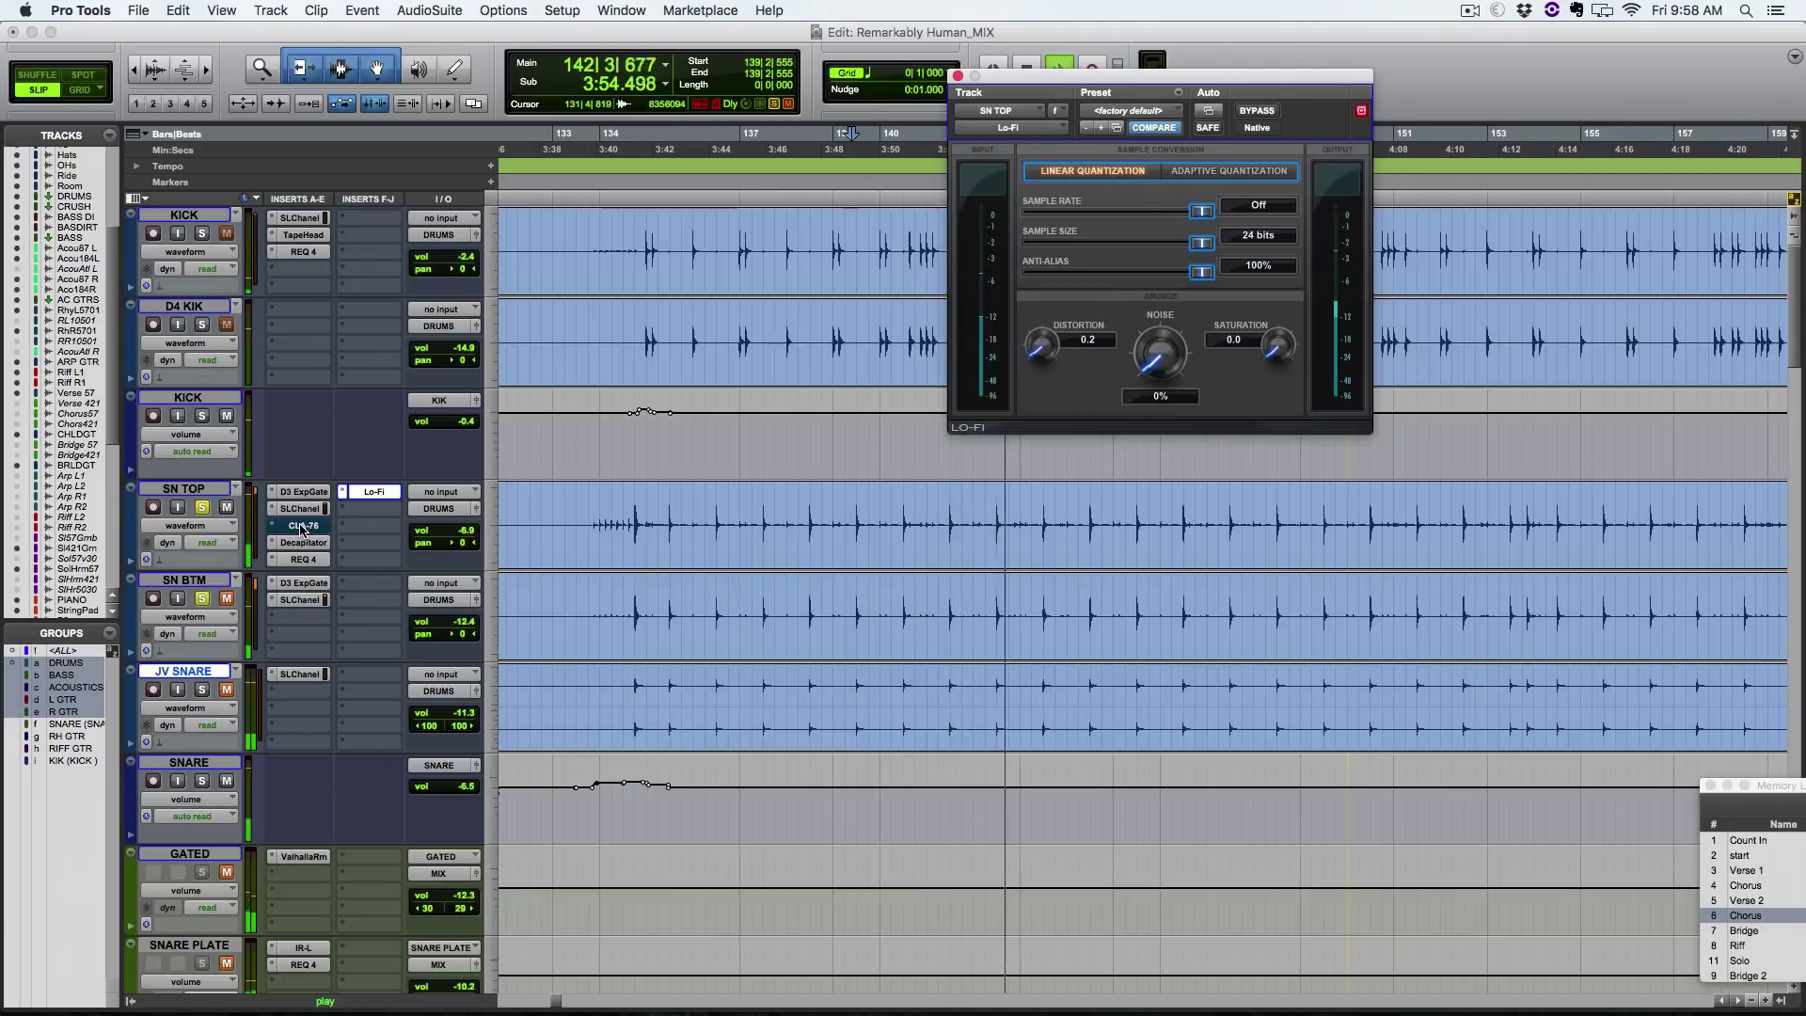
key(space)
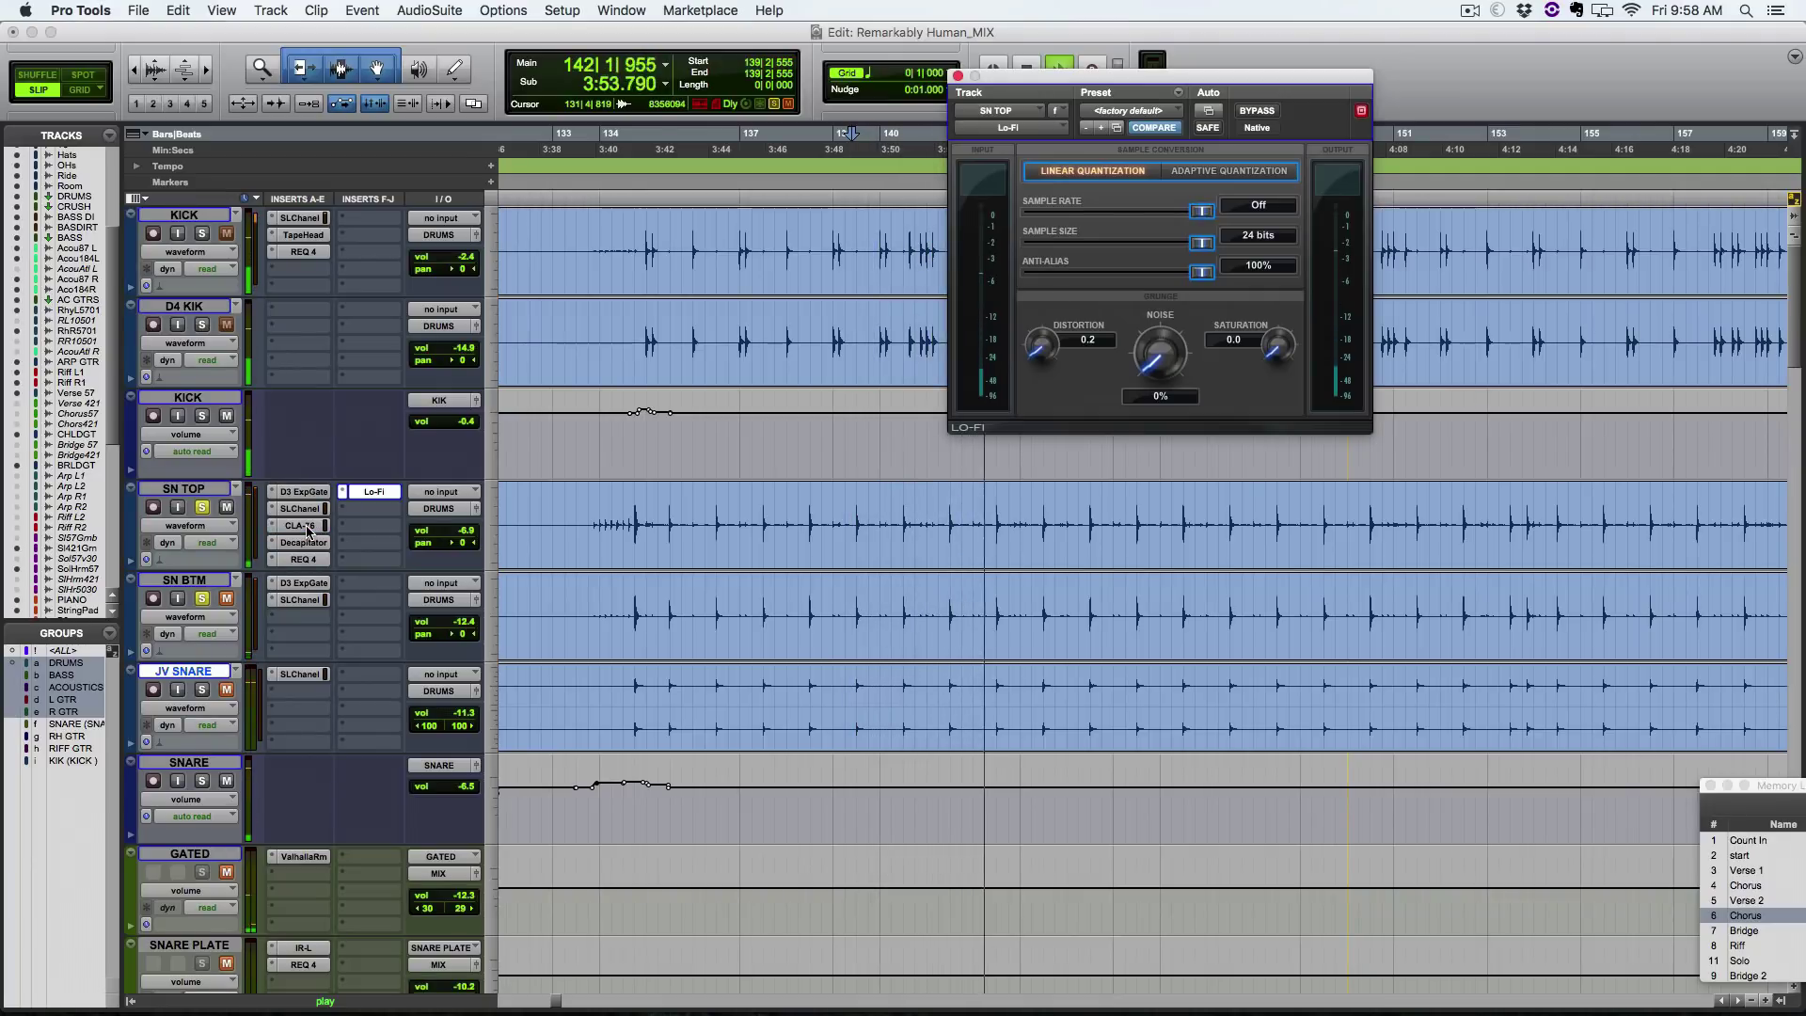
key(space)
click(376, 493)
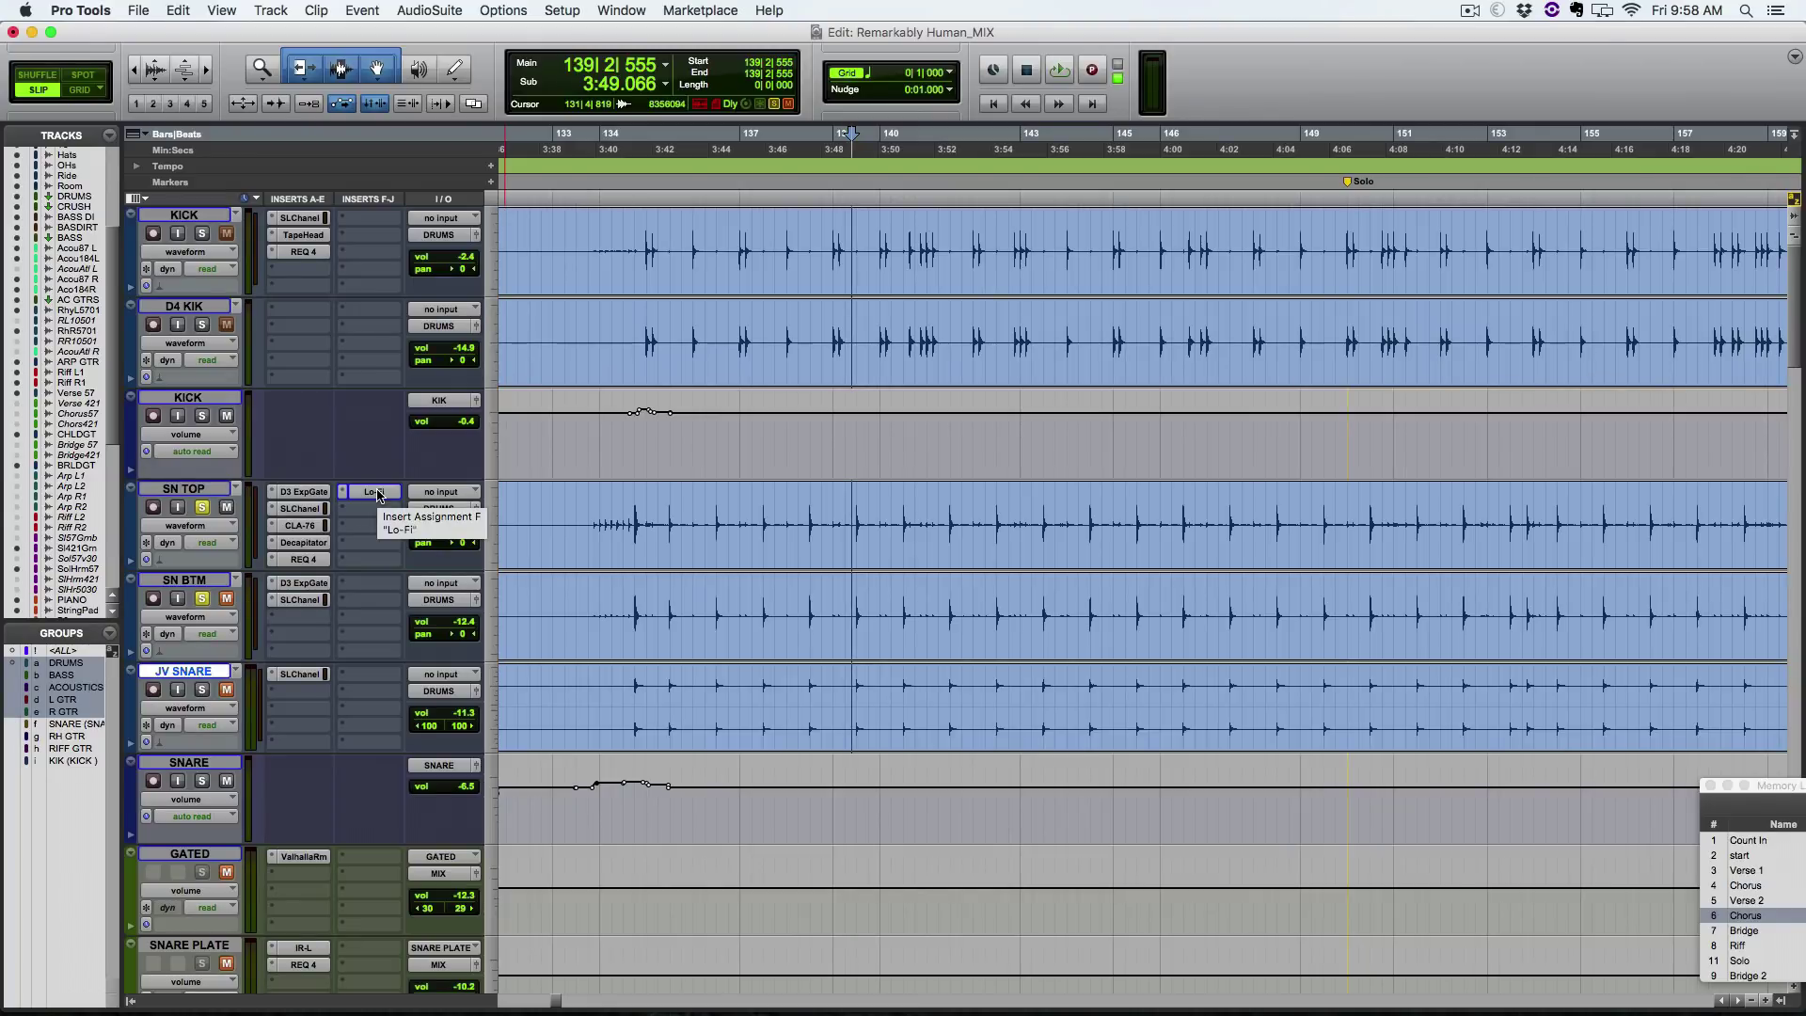
Step: Select the SN TOP track, and open its CLA-76 briefly to view the compressor settings
click(197, 490)
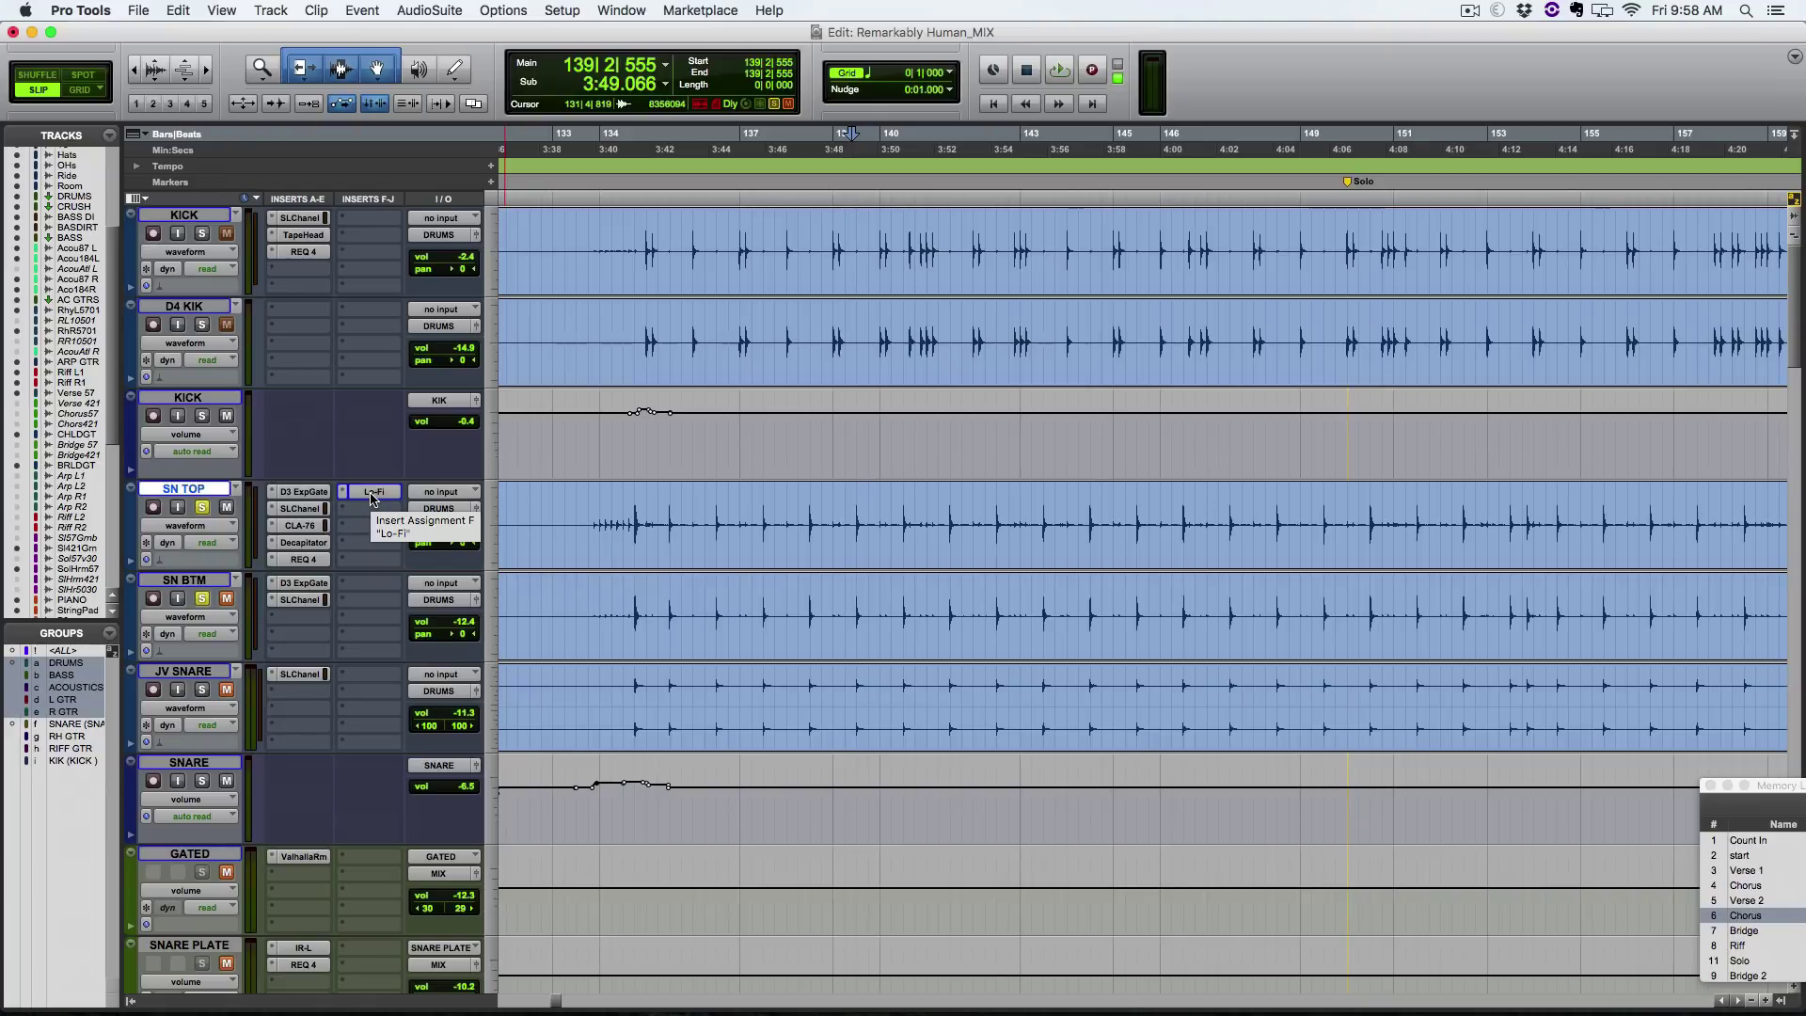
click(301, 527)
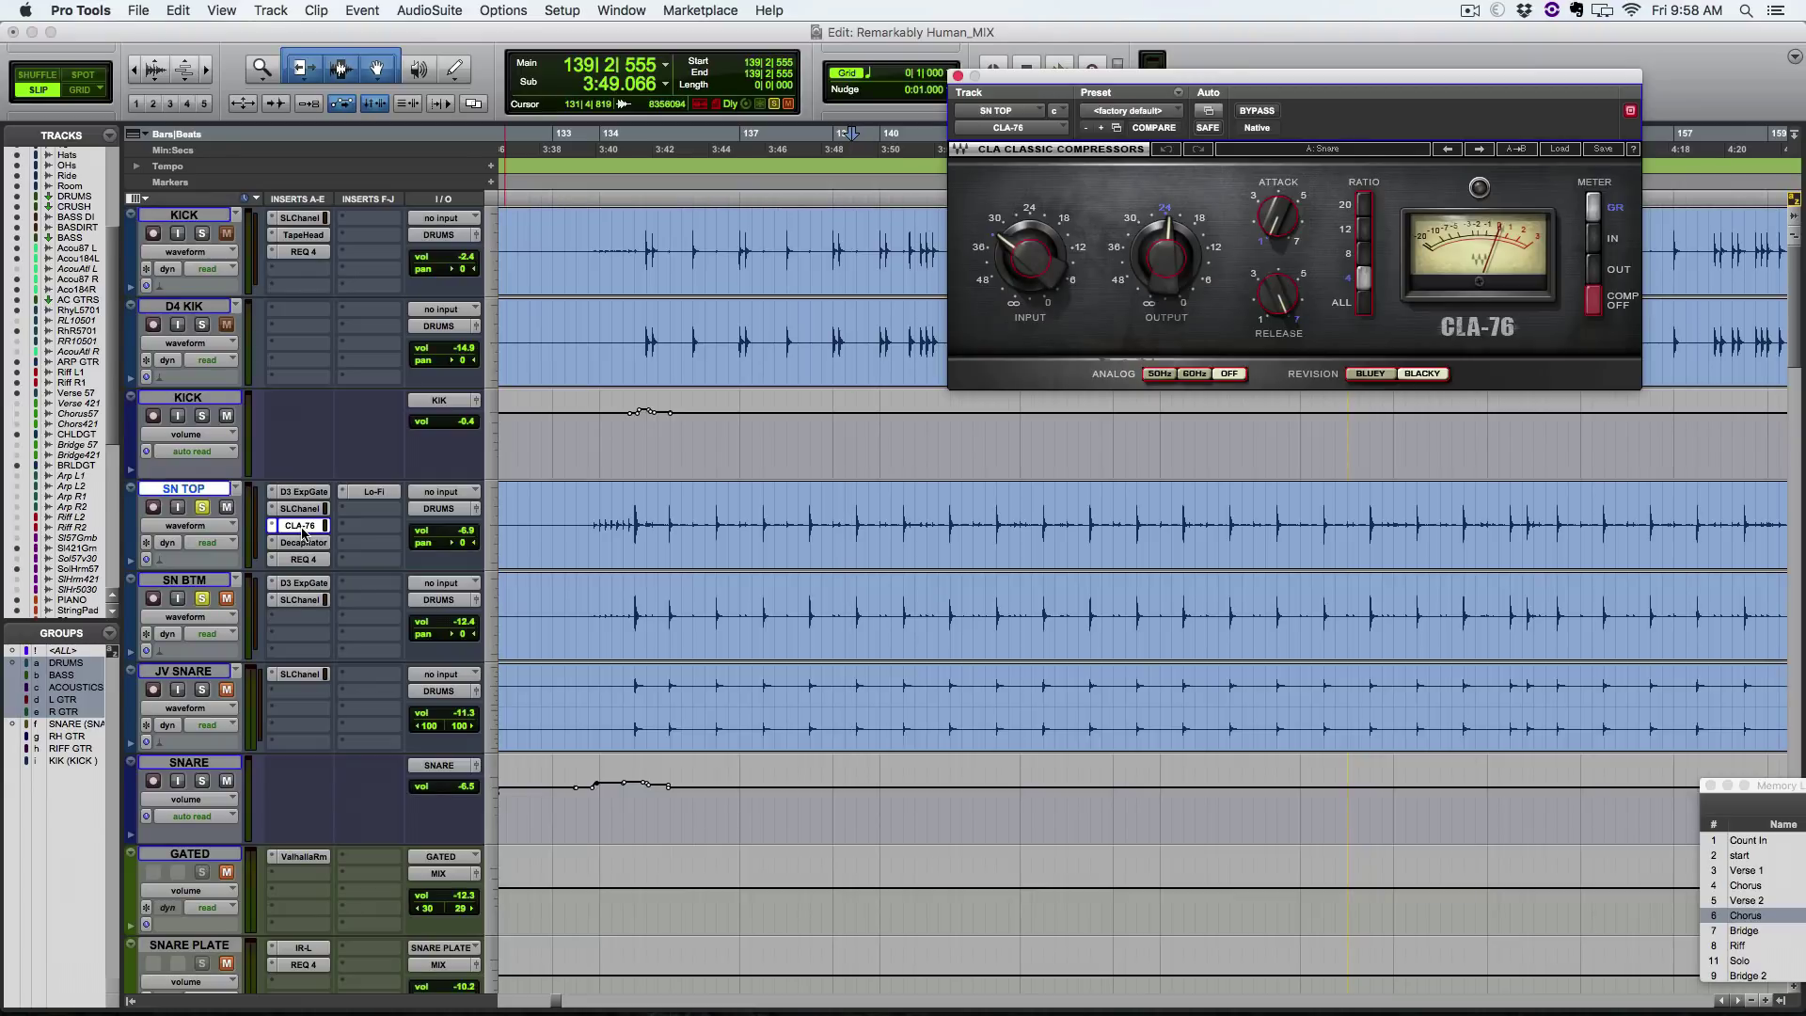
click(302, 528)
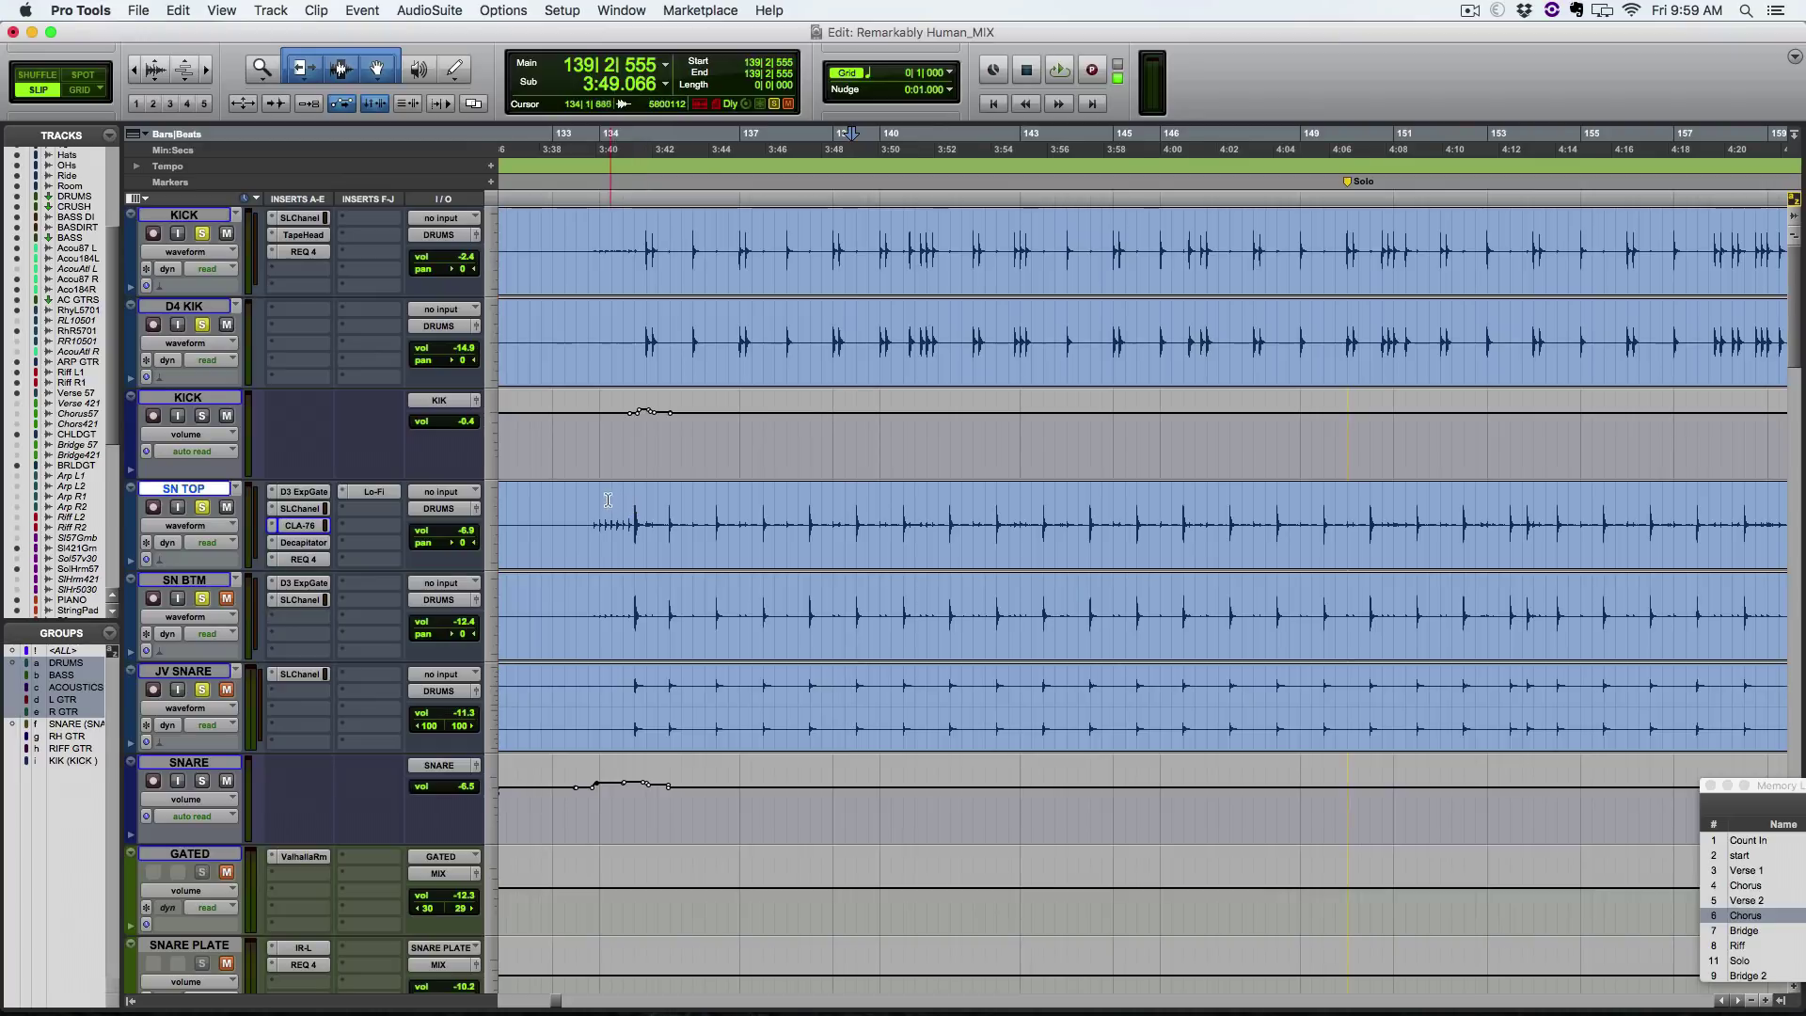
Step: Play the soloed kick and snare tracks from bar 139, toggling bypass on SN TOP's plug-ins and leaving them all active
key(super+bracketleft)
key(super+bracketleft)
key(space)
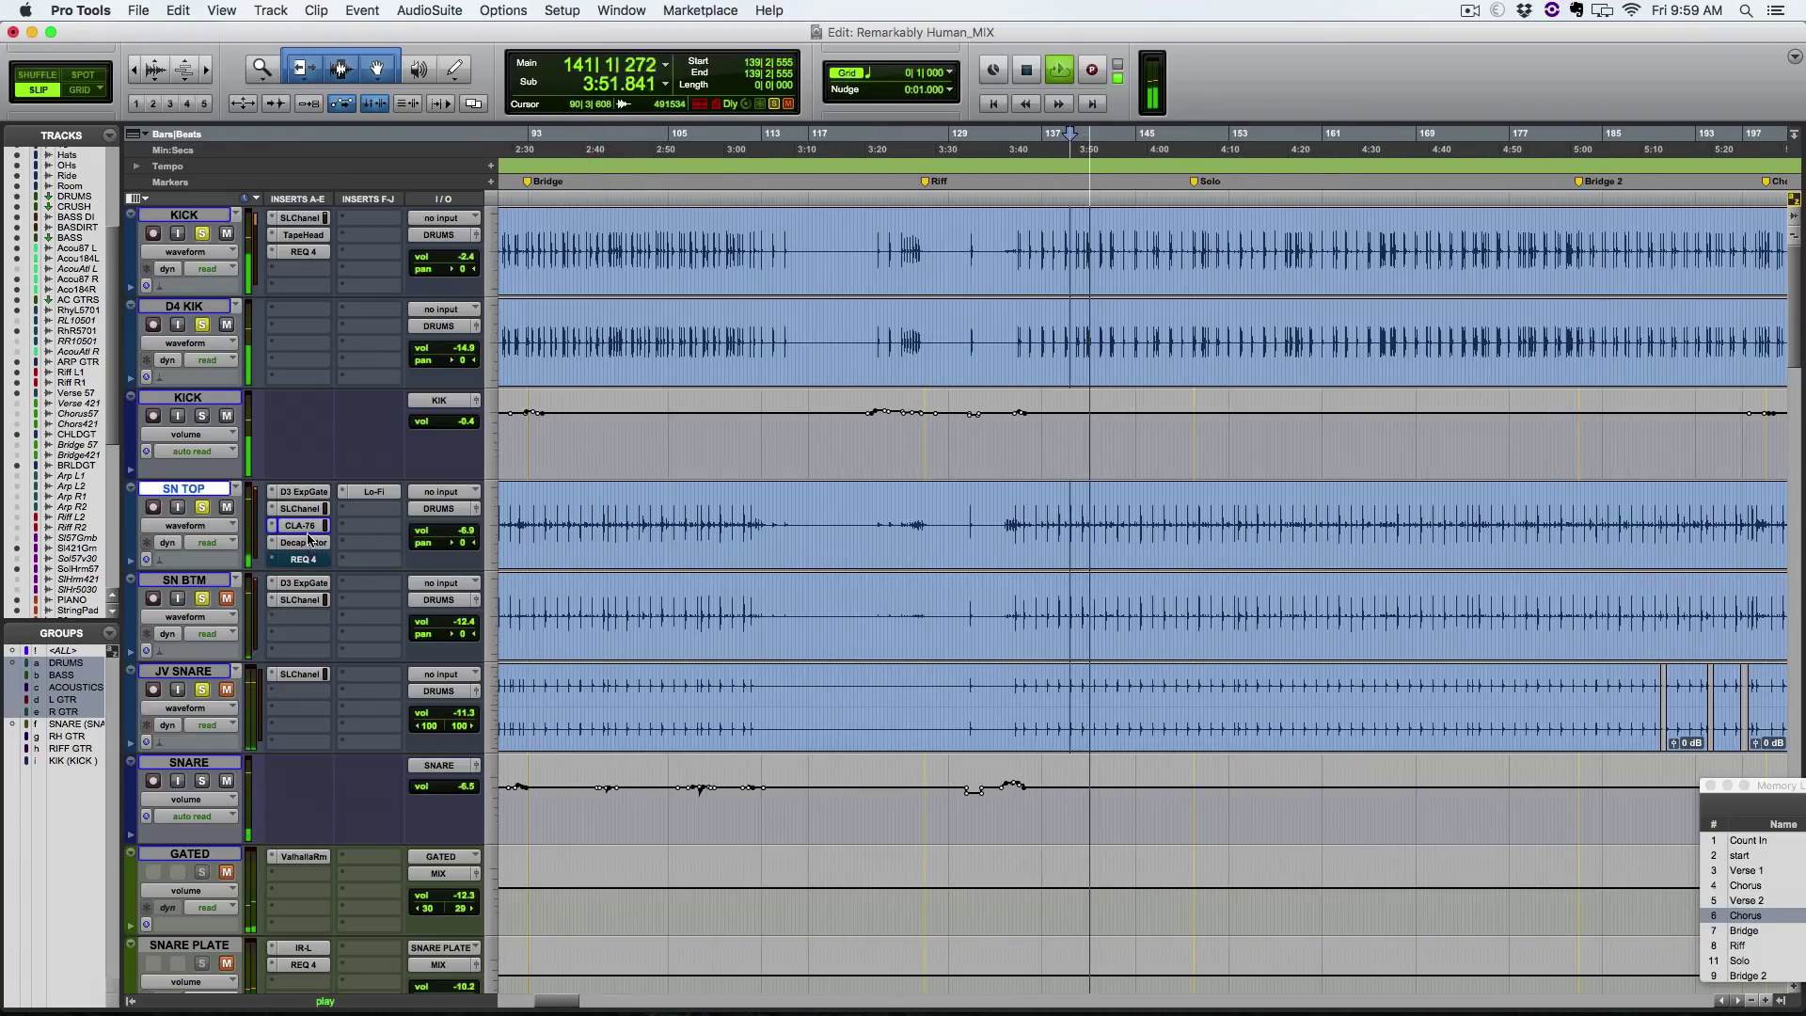
ctrl+super+click(367, 492)
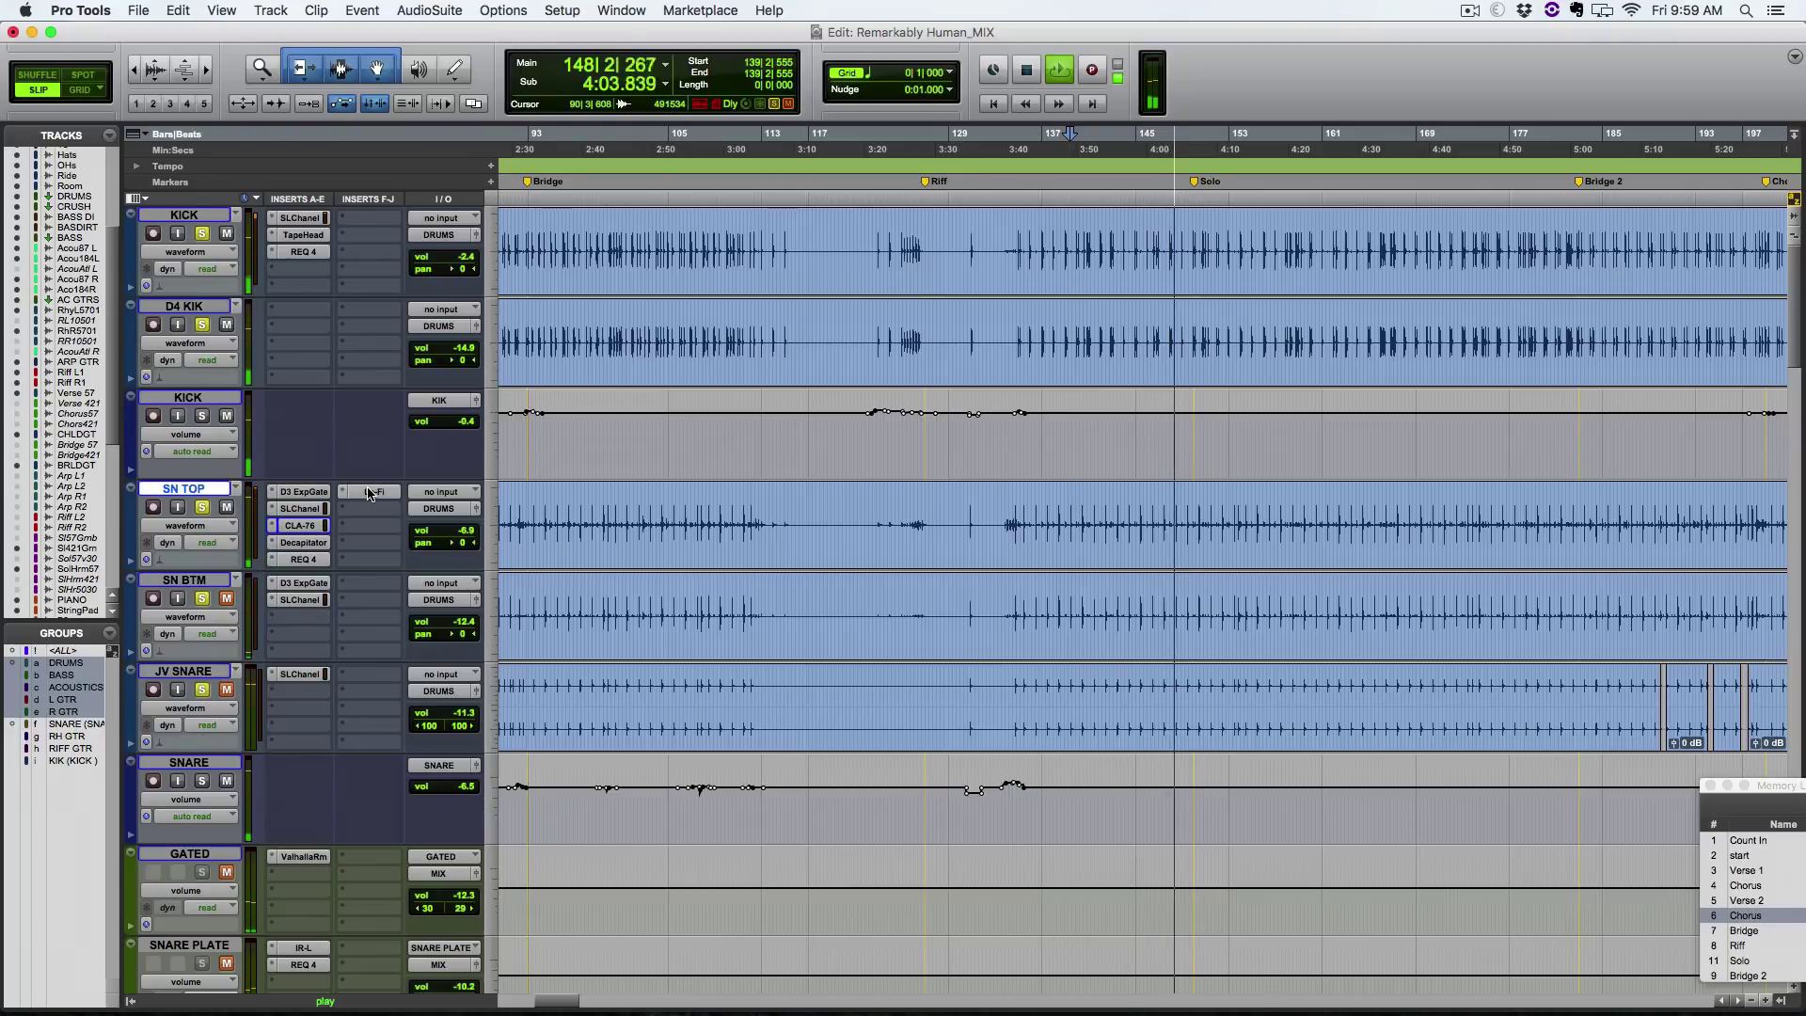
key(space)
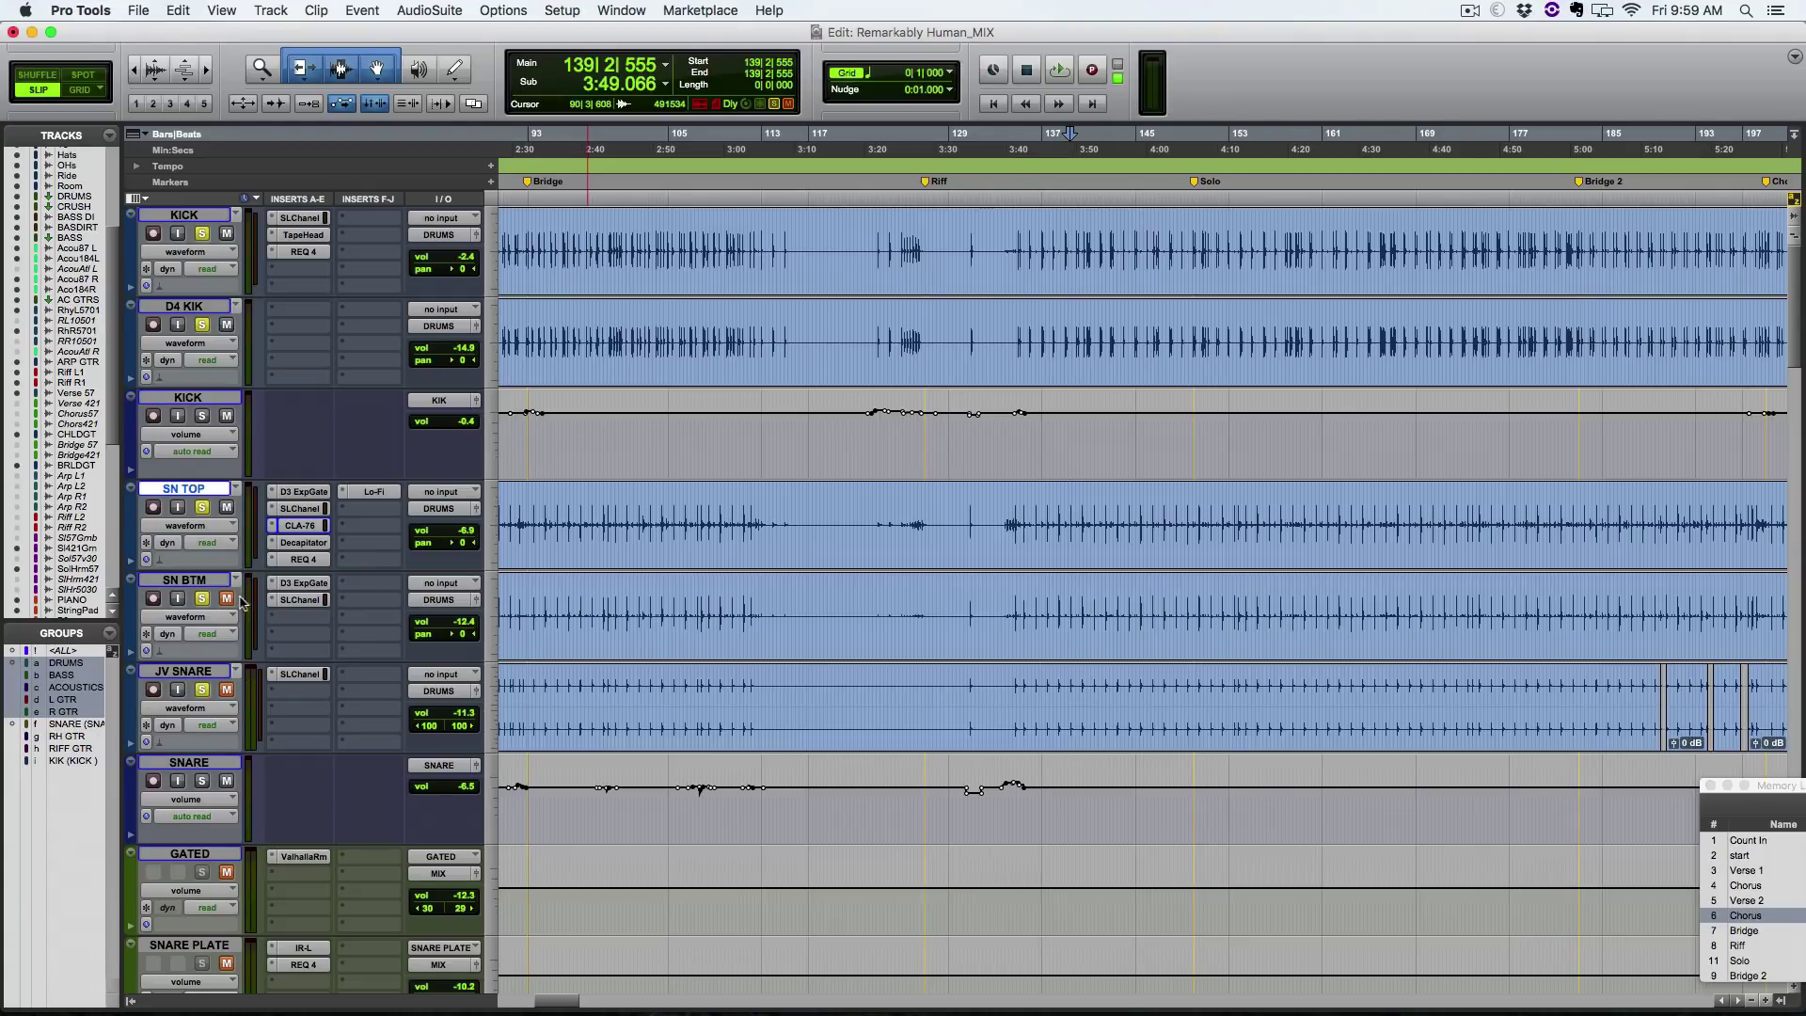
Step: Open SN BTM's Expander/Gate, and audition SN BTM soloed from bar 139 with its SSLChannel bypassed
click(299, 584)
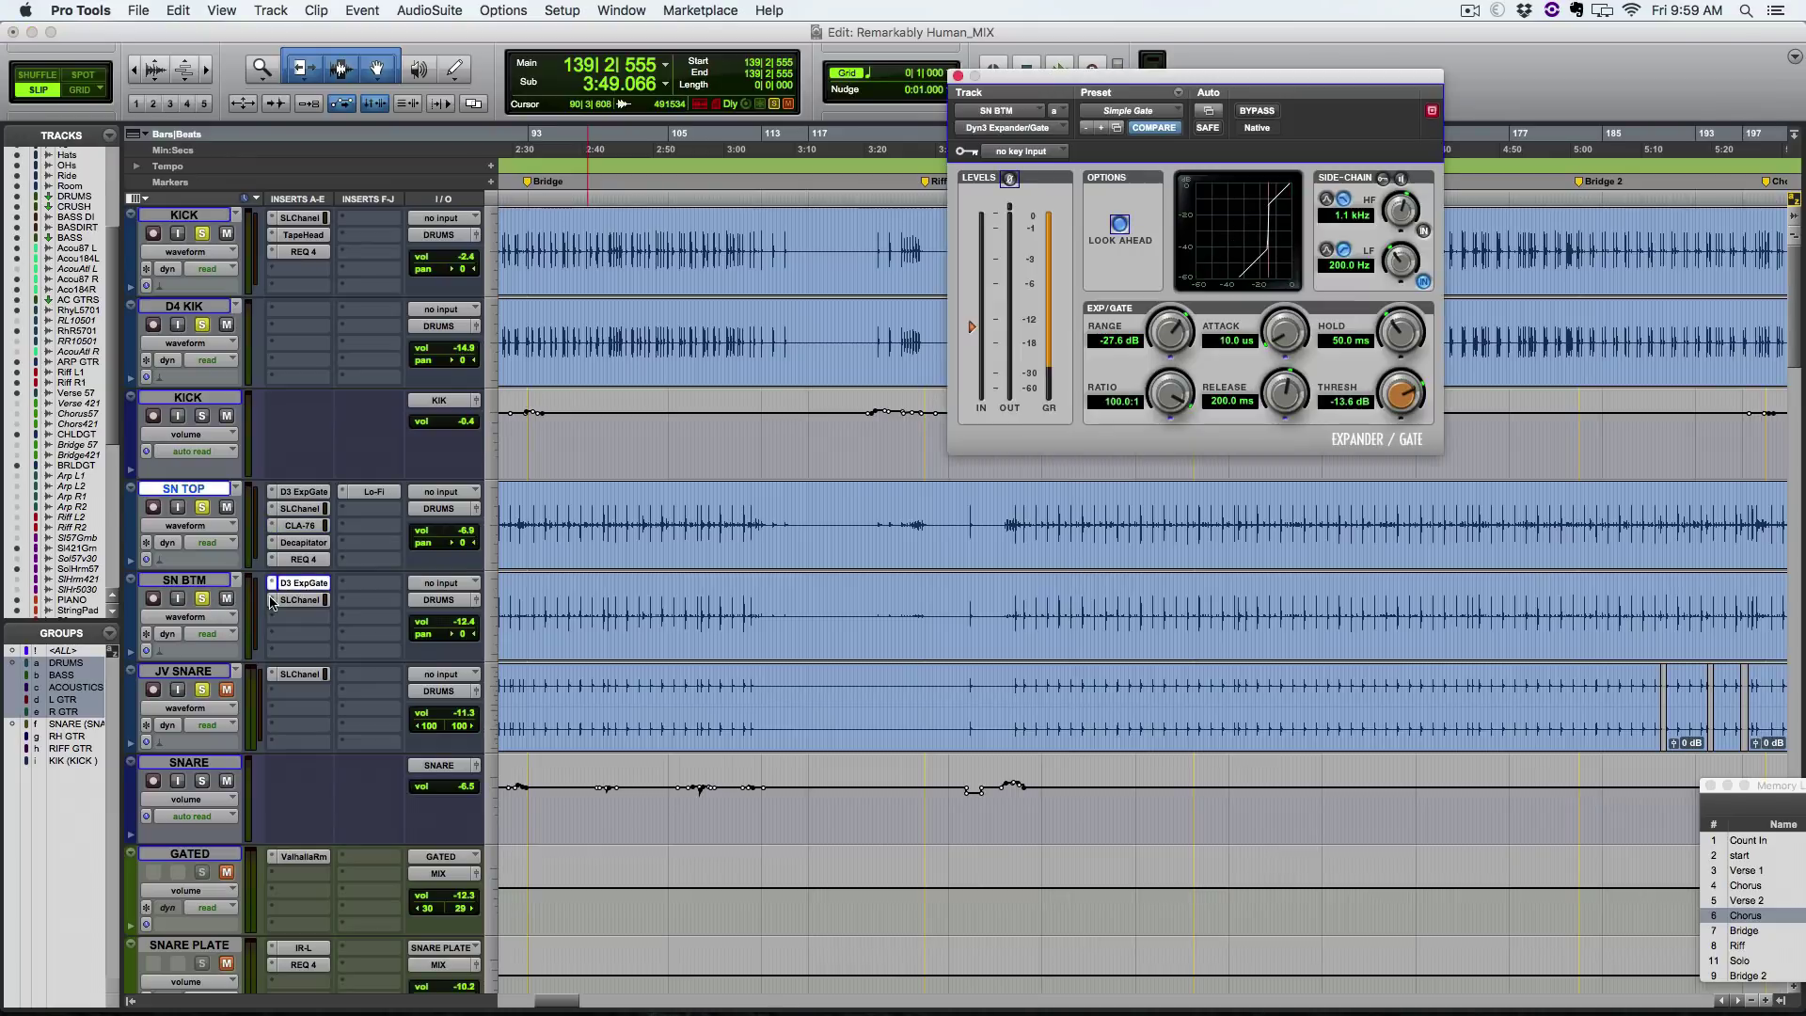
click(202, 599)
key(space)
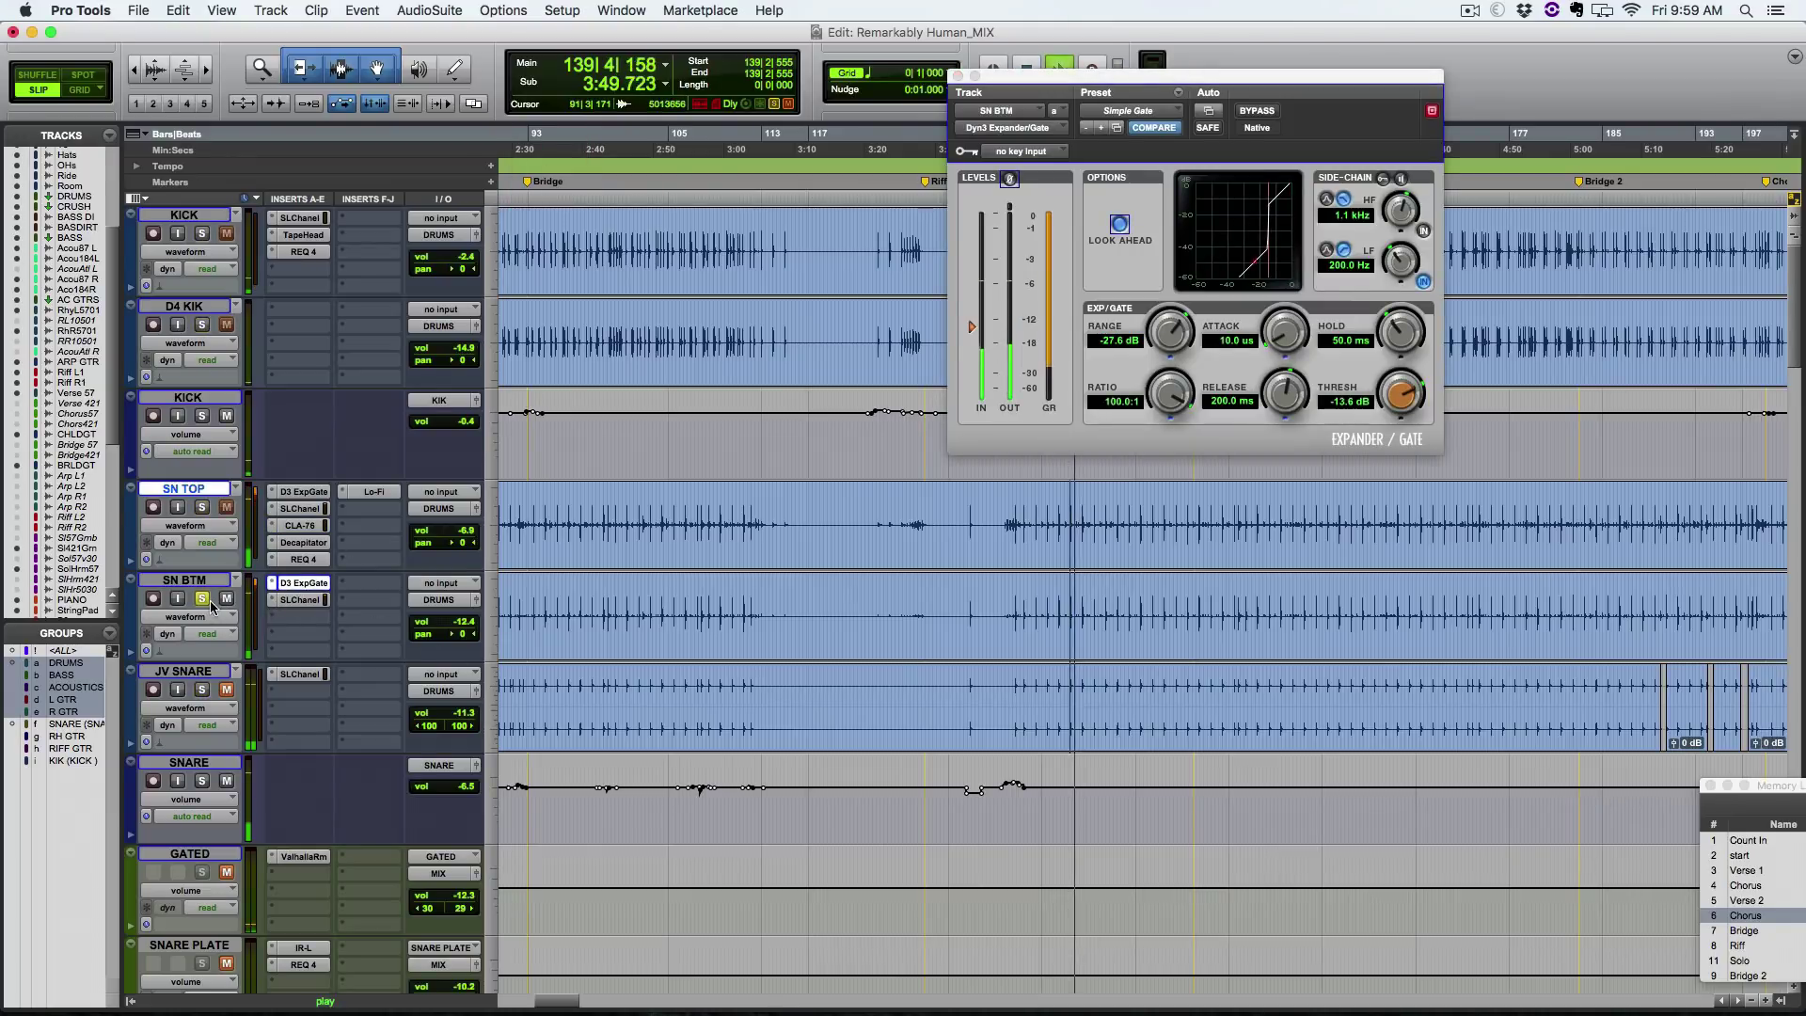
super+click(299, 600)
key(space)
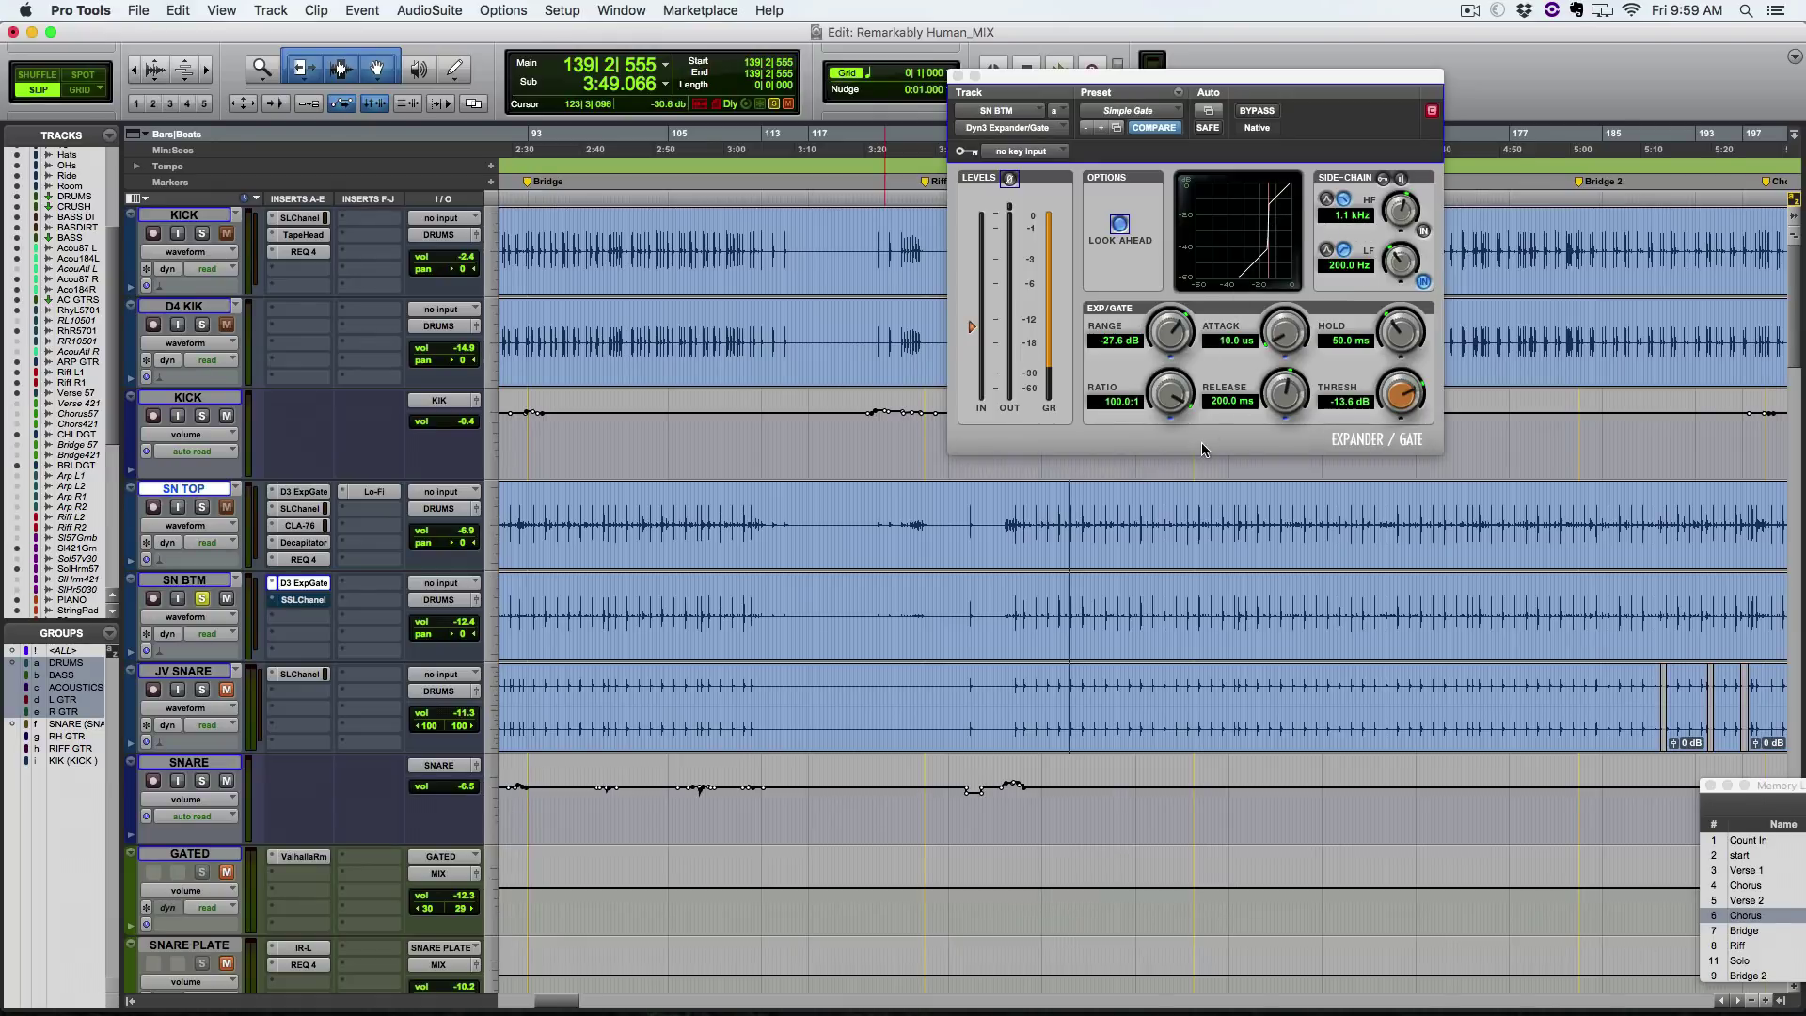
Step: Compare SN BTM's Expander/Gate bypassed and active while playing from bar 139, and leave it active
key(space)
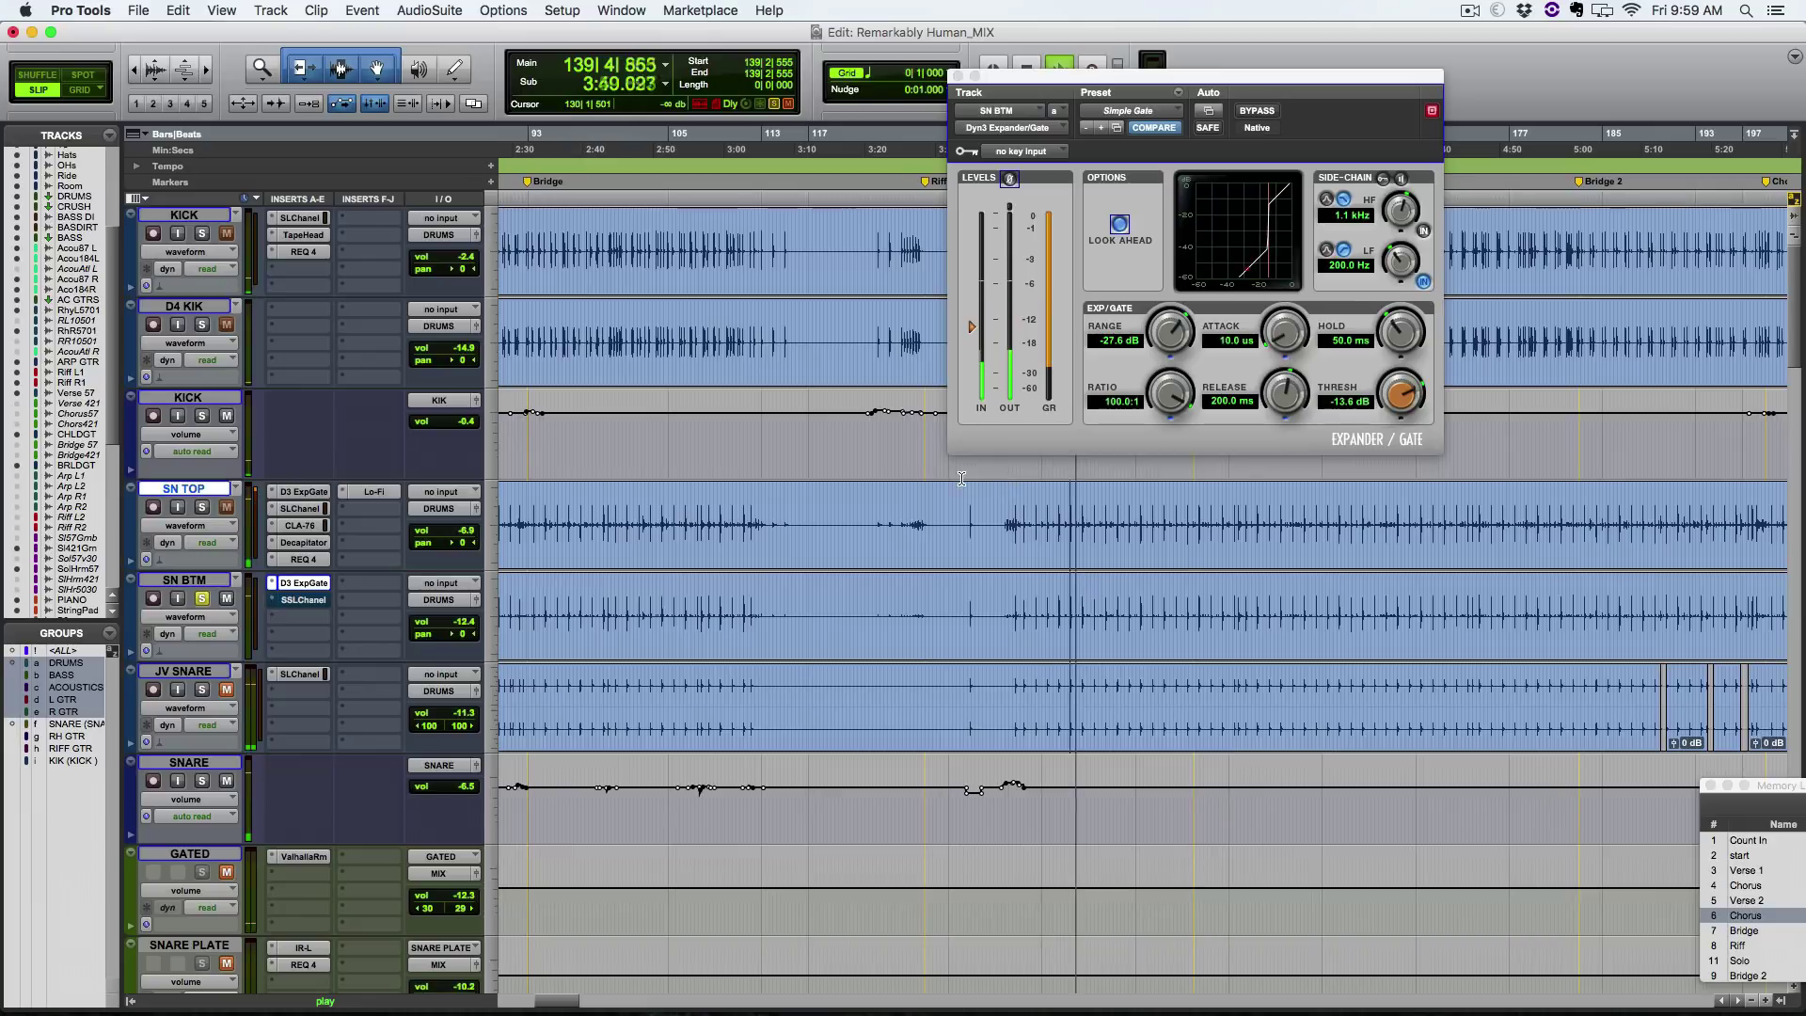
click(1267, 113)
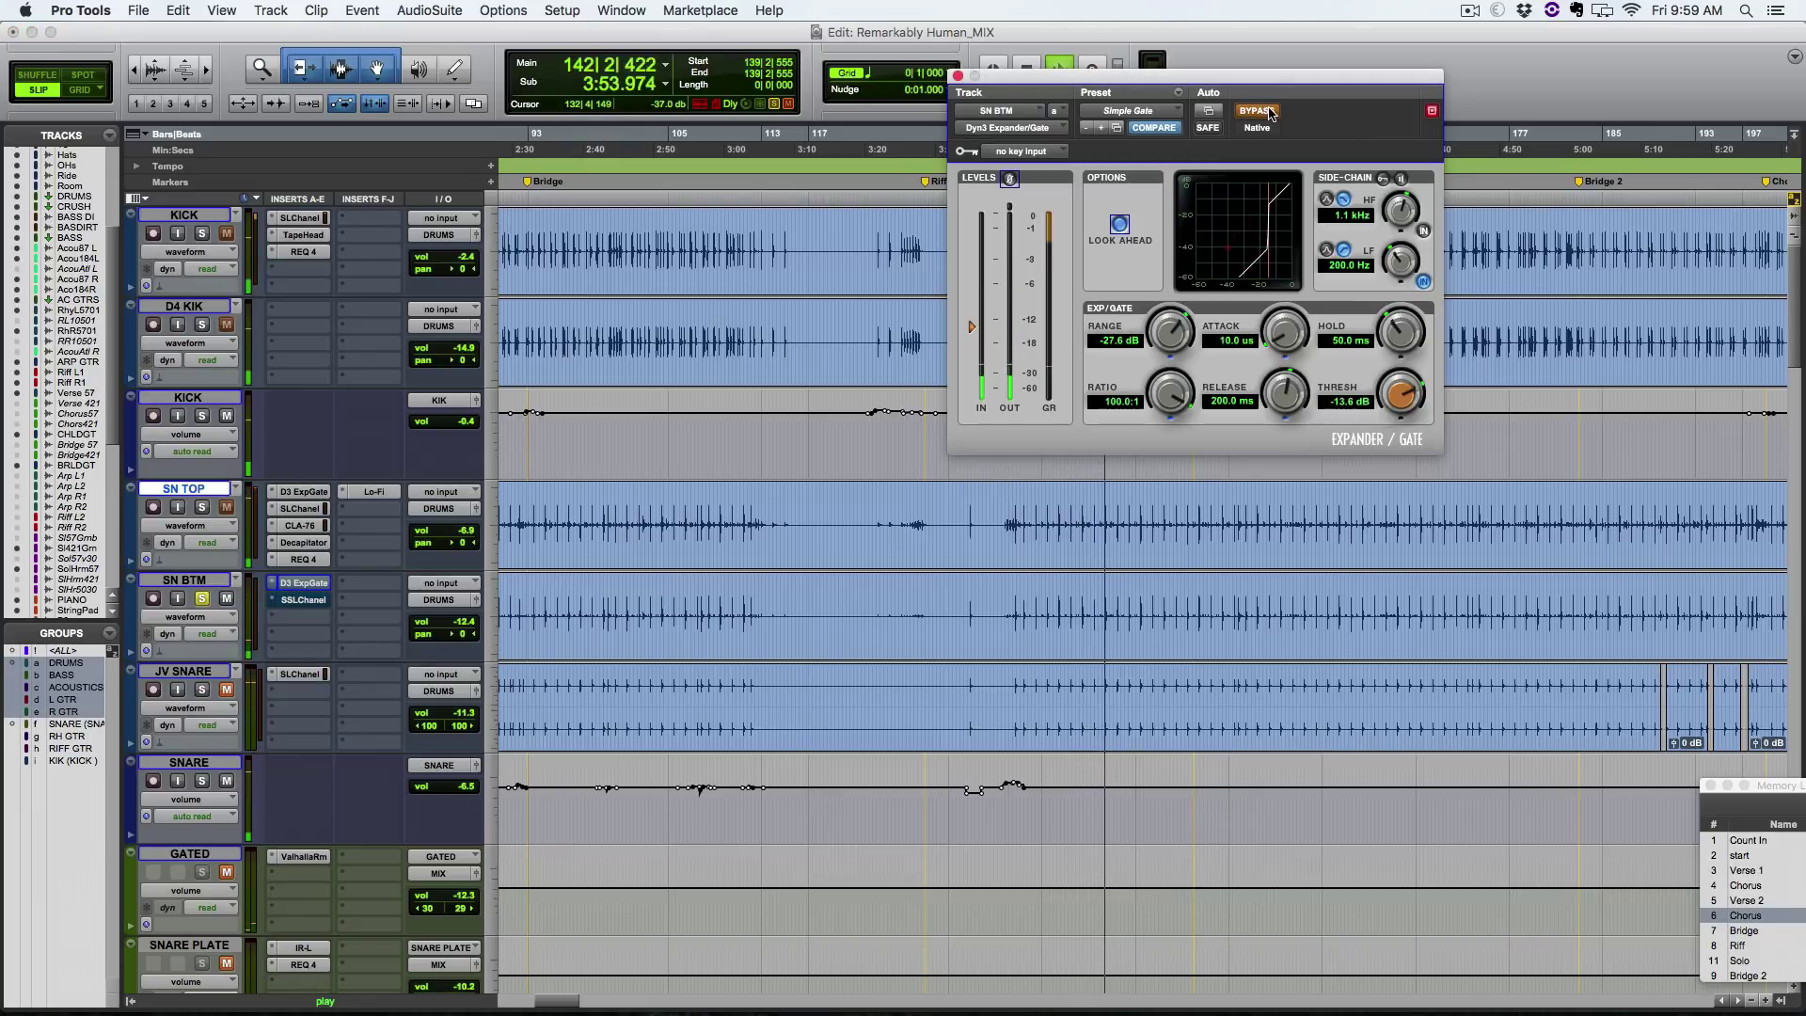
click(1267, 113)
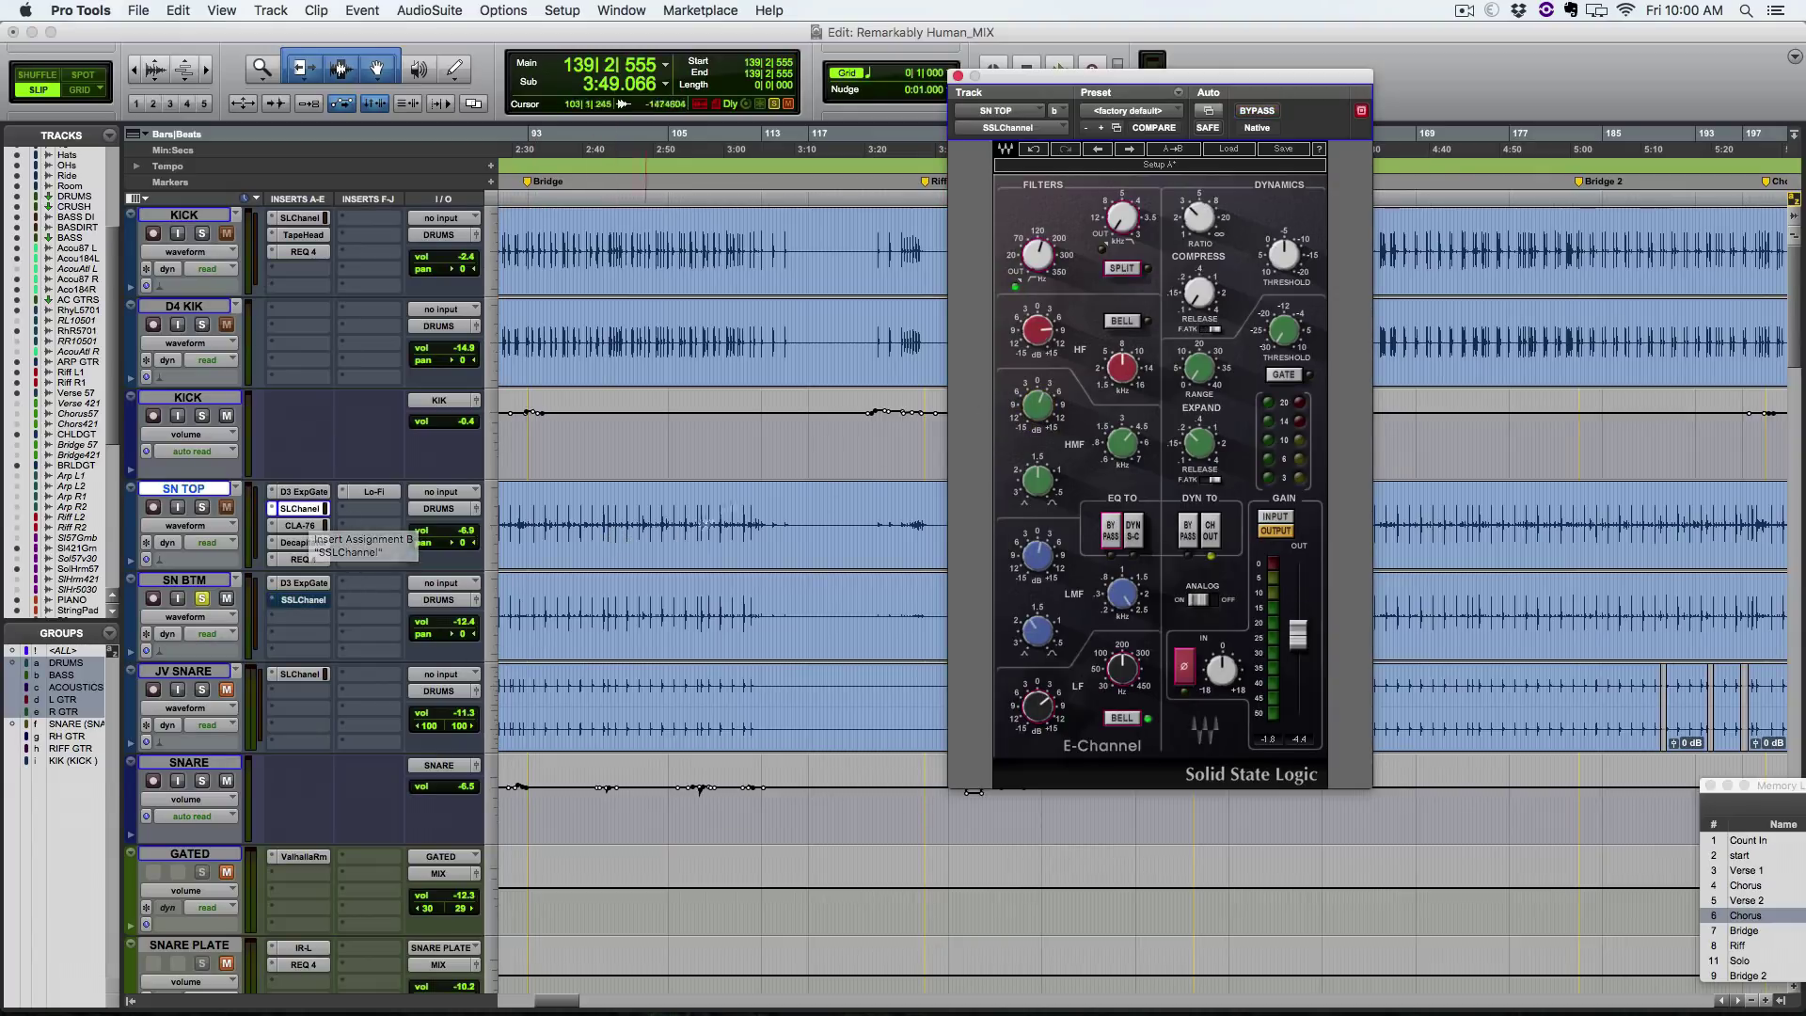
Step: Open SN BTM's SSLChannel, and take it out of bypass while playing the soloed track from bar 139
click(300, 508)
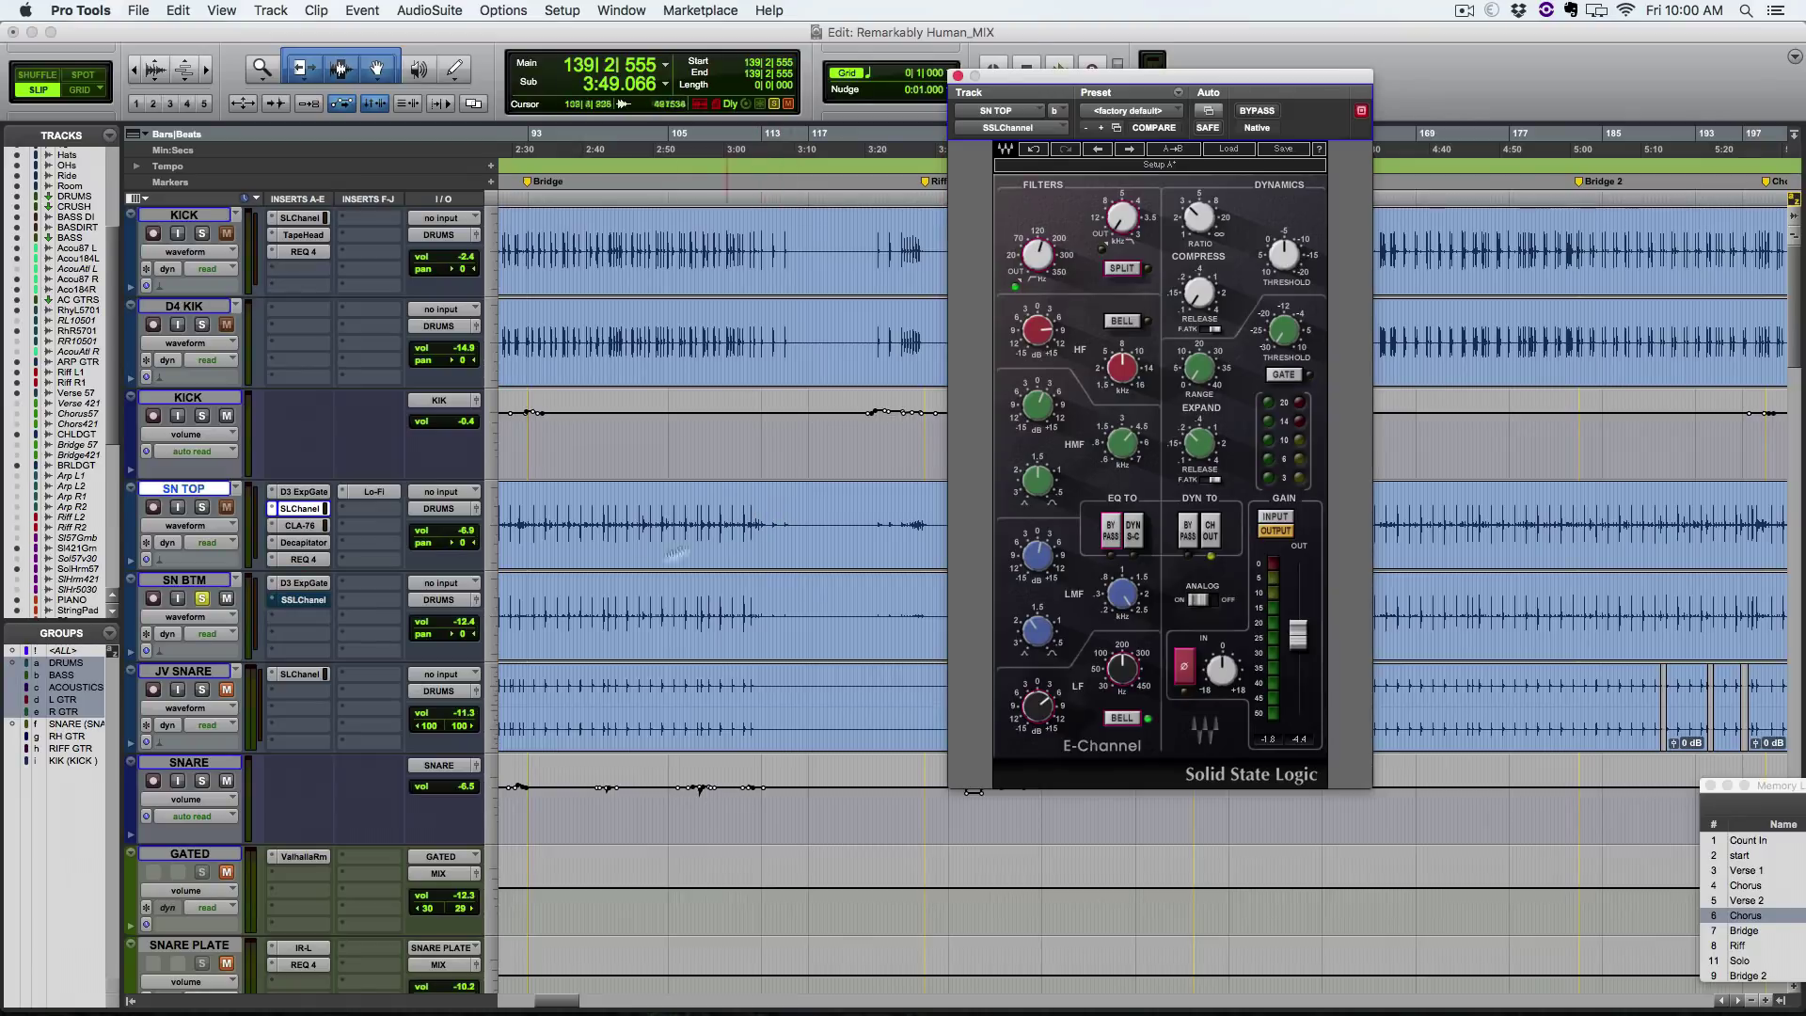
click(318, 600)
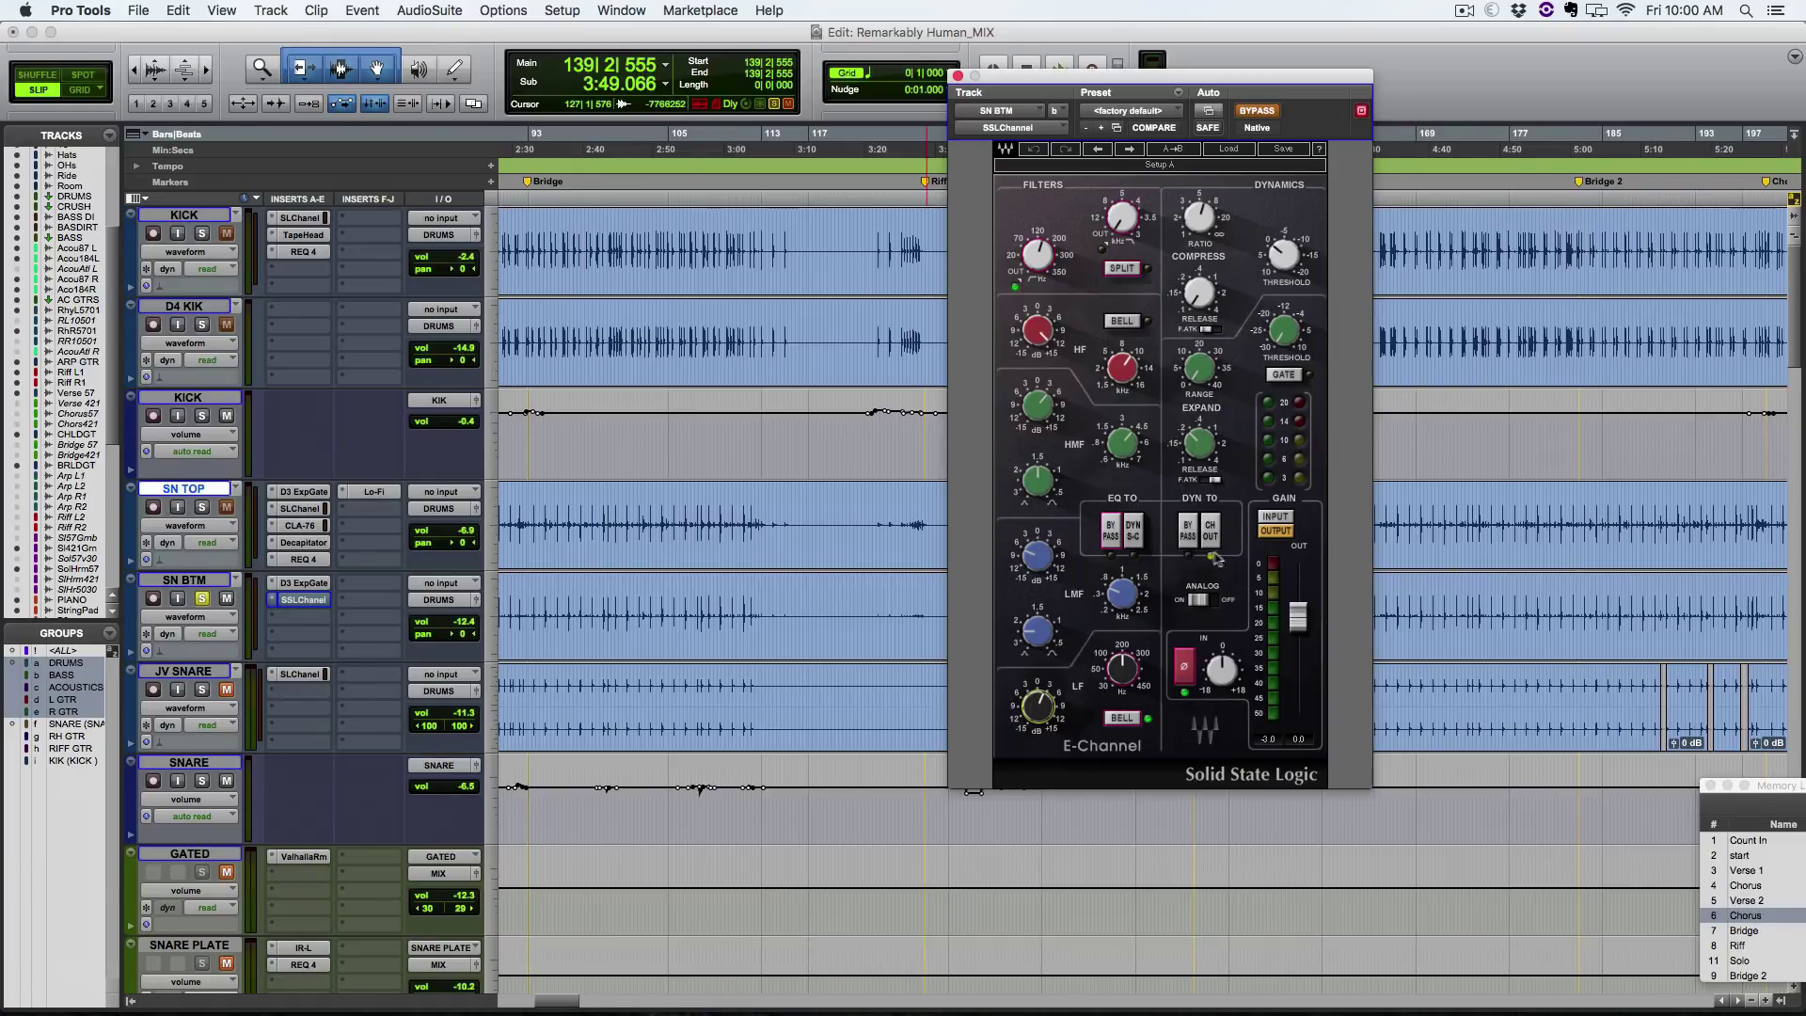
key(space)
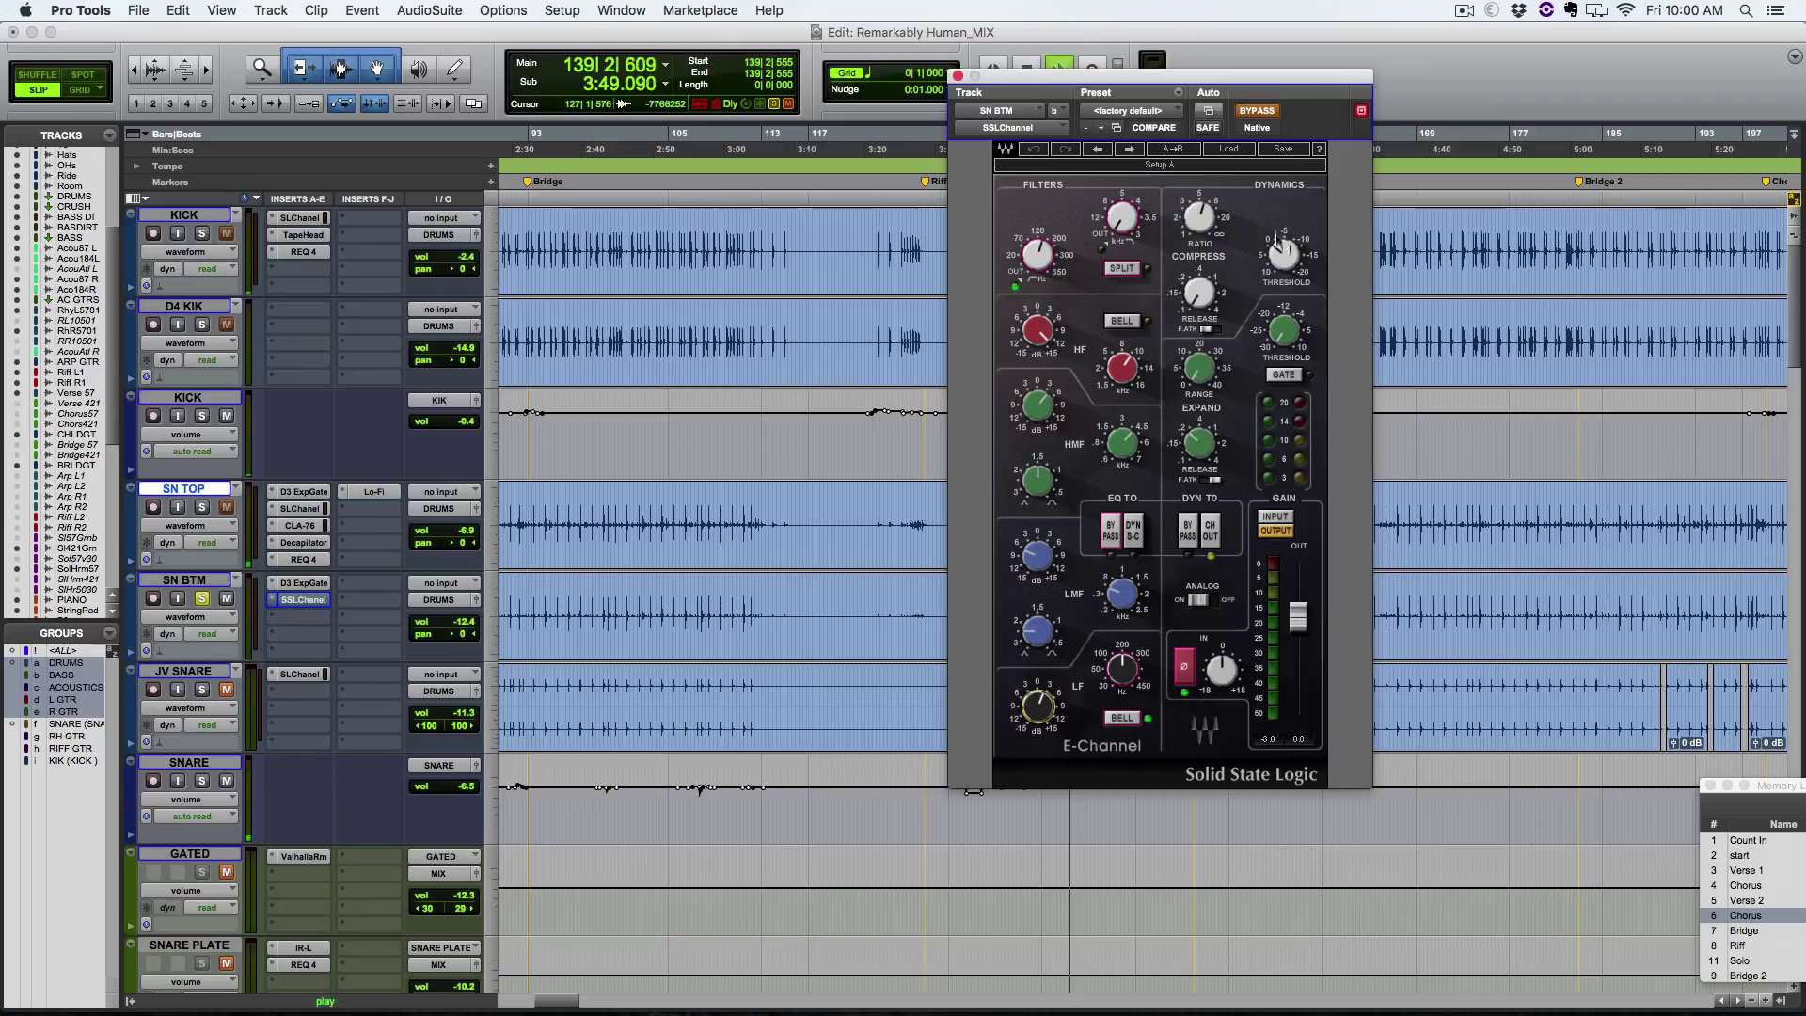
click(1269, 113)
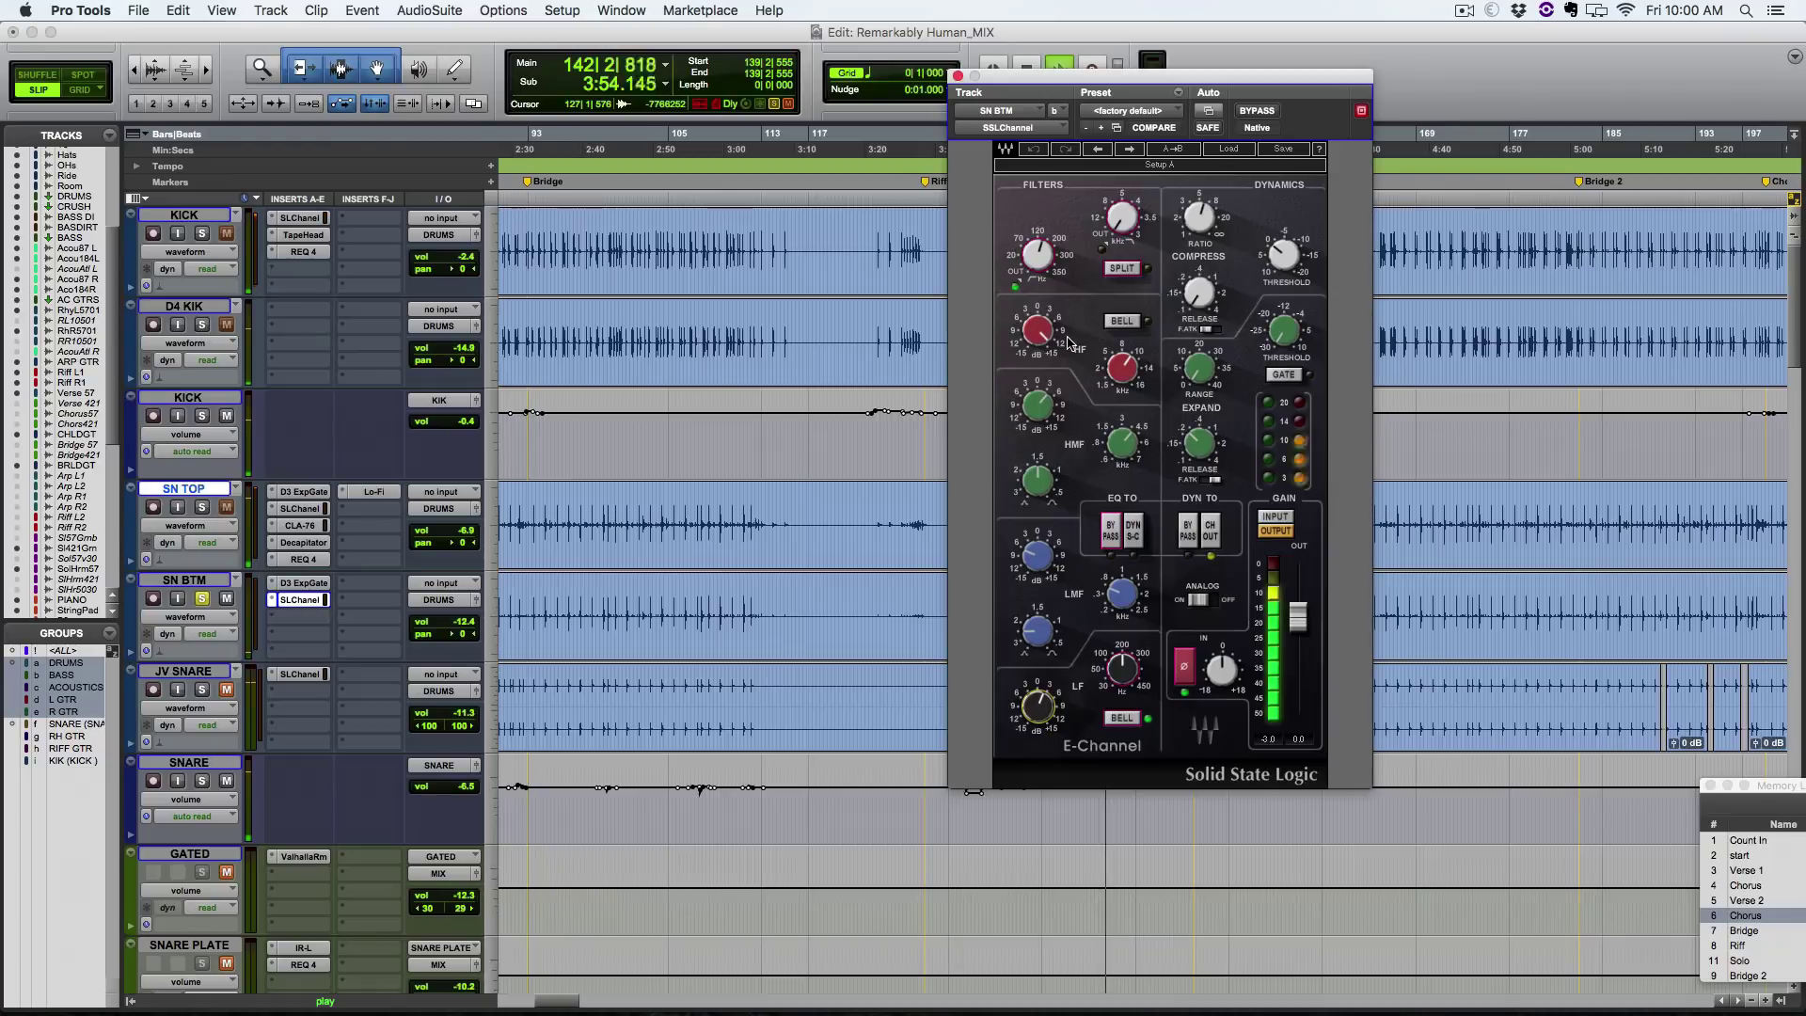
Step: Try the HF gain at 0 dB in SN BTM's SSLChannel during playback, and undo the change
mouse_move(1036, 344)
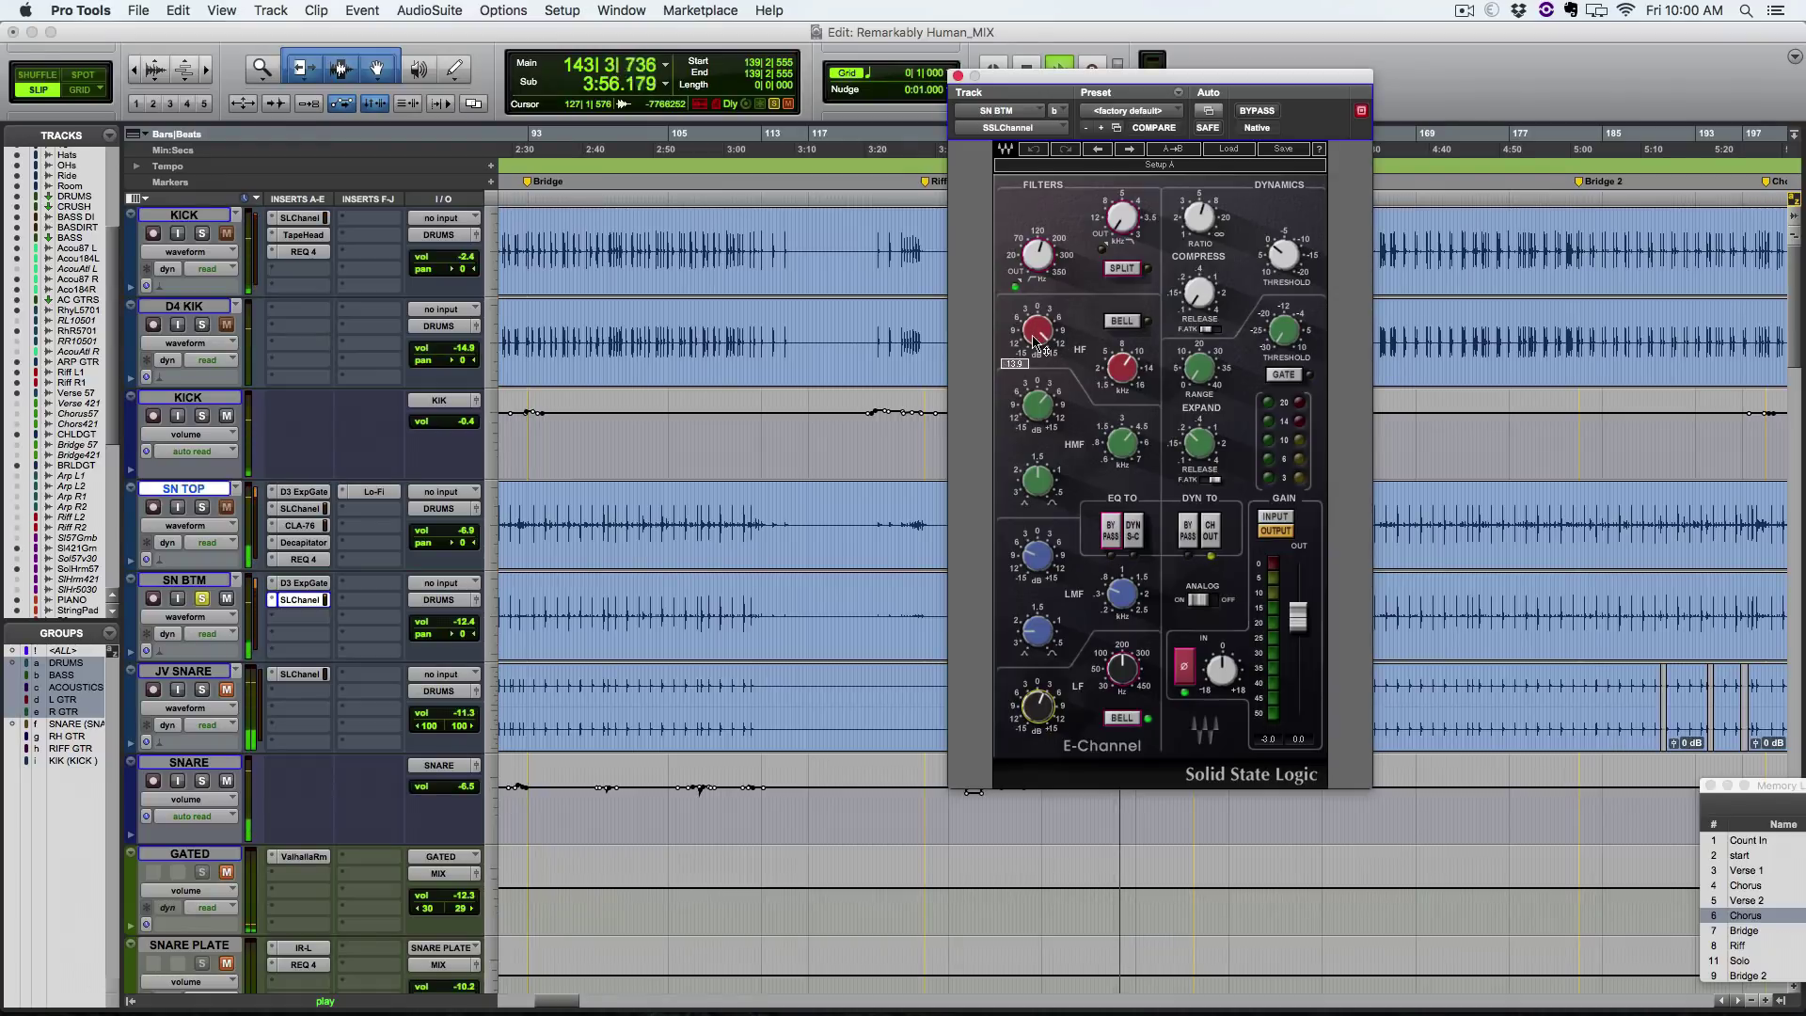
drag(1036, 343, 1054, 251)
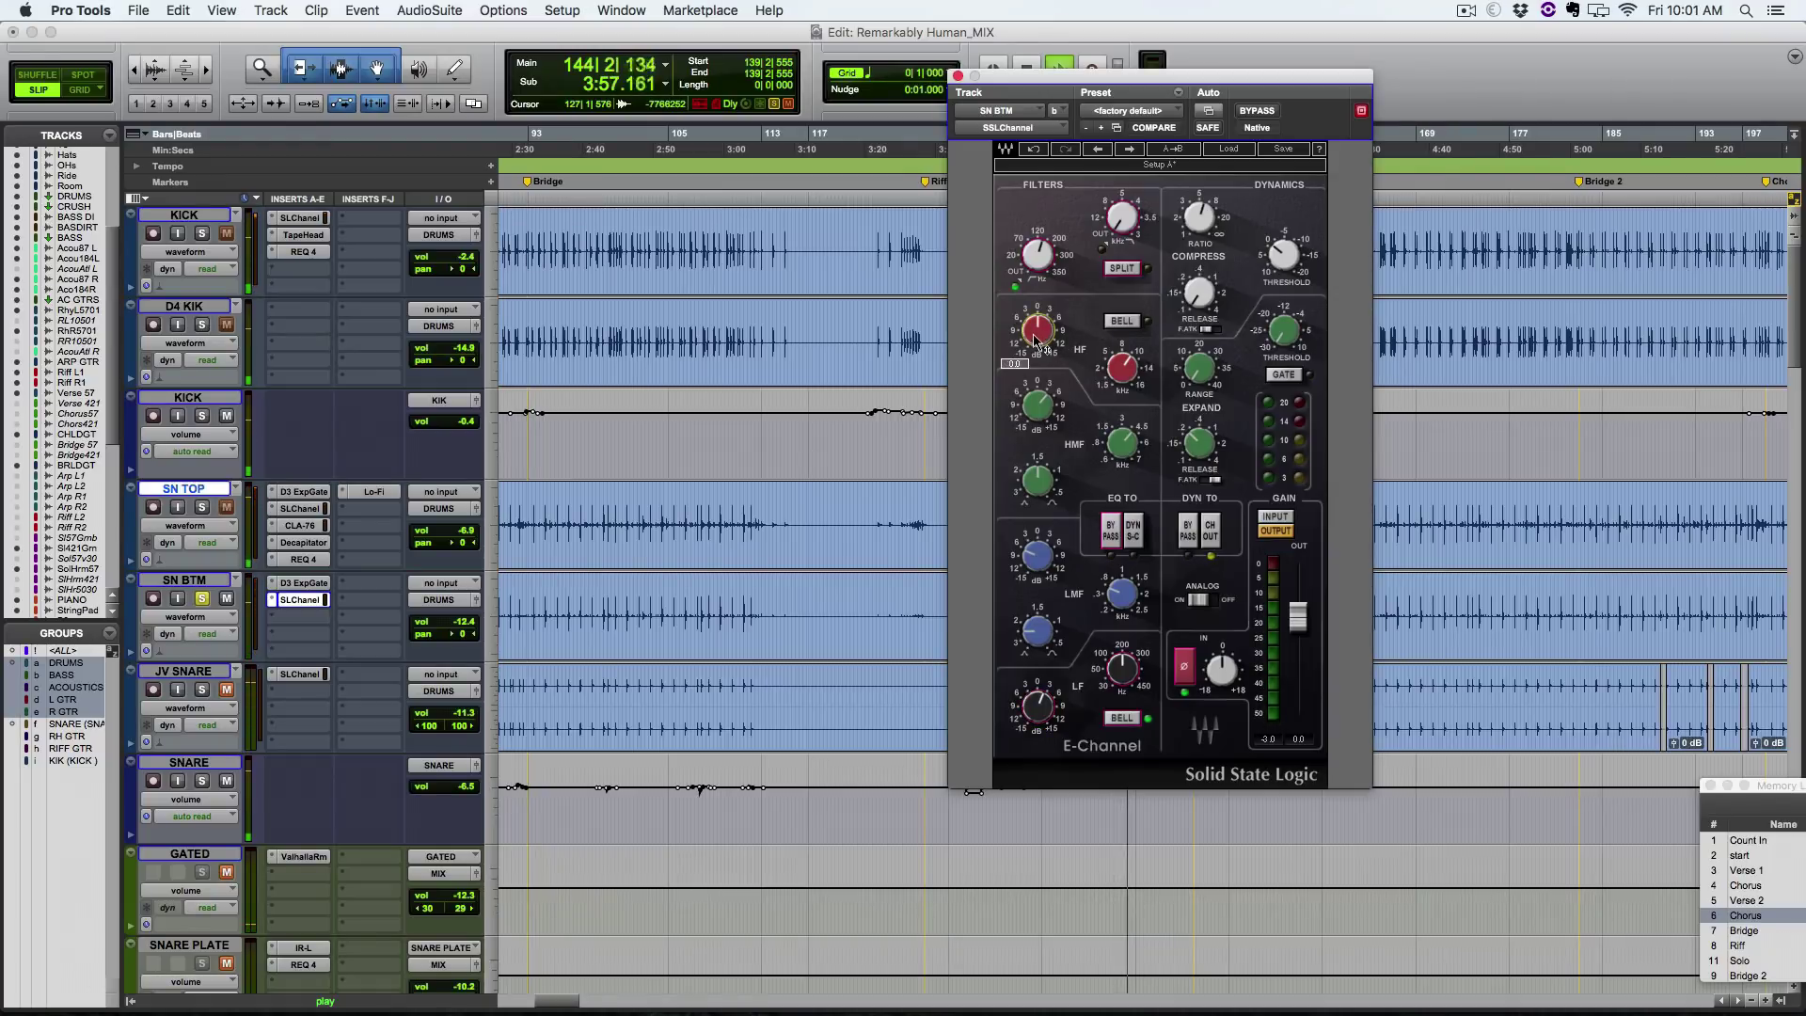
click(1032, 150)
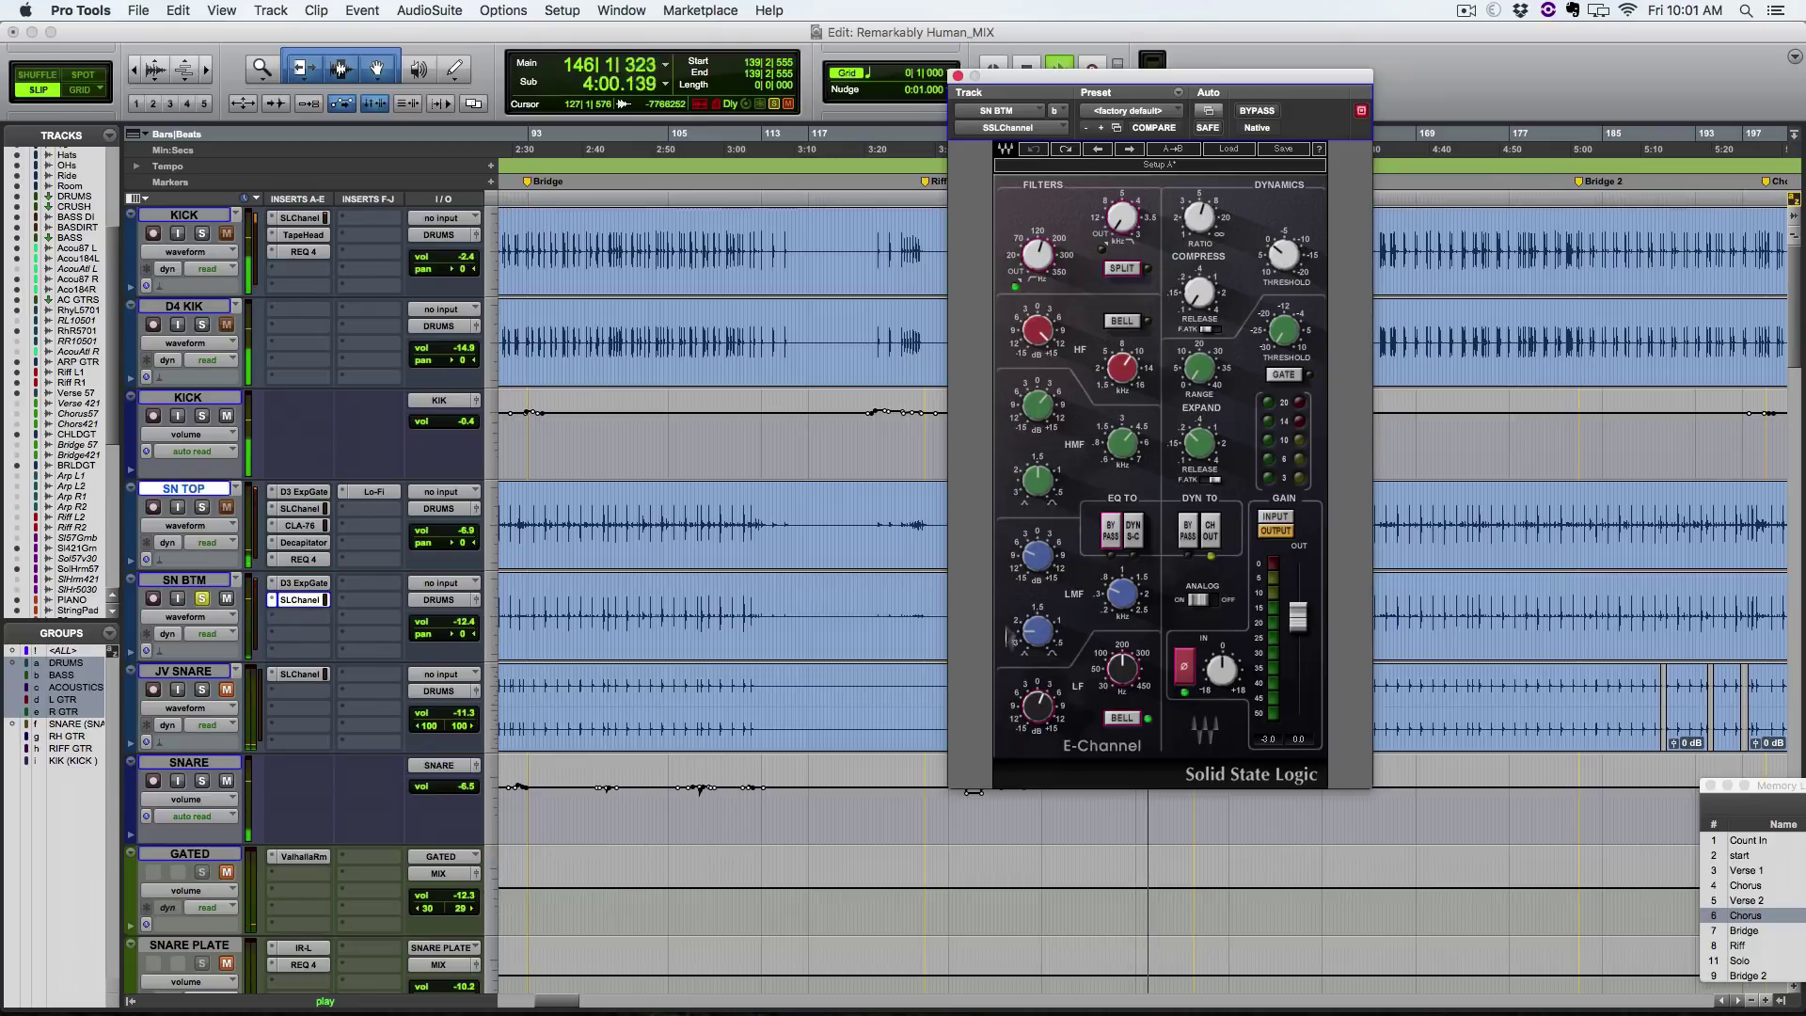
Step: Add SN TOP to the solo, compare SN BTM's SSLChannel bypassed and active during playback, and leave it active
click(1260, 111)
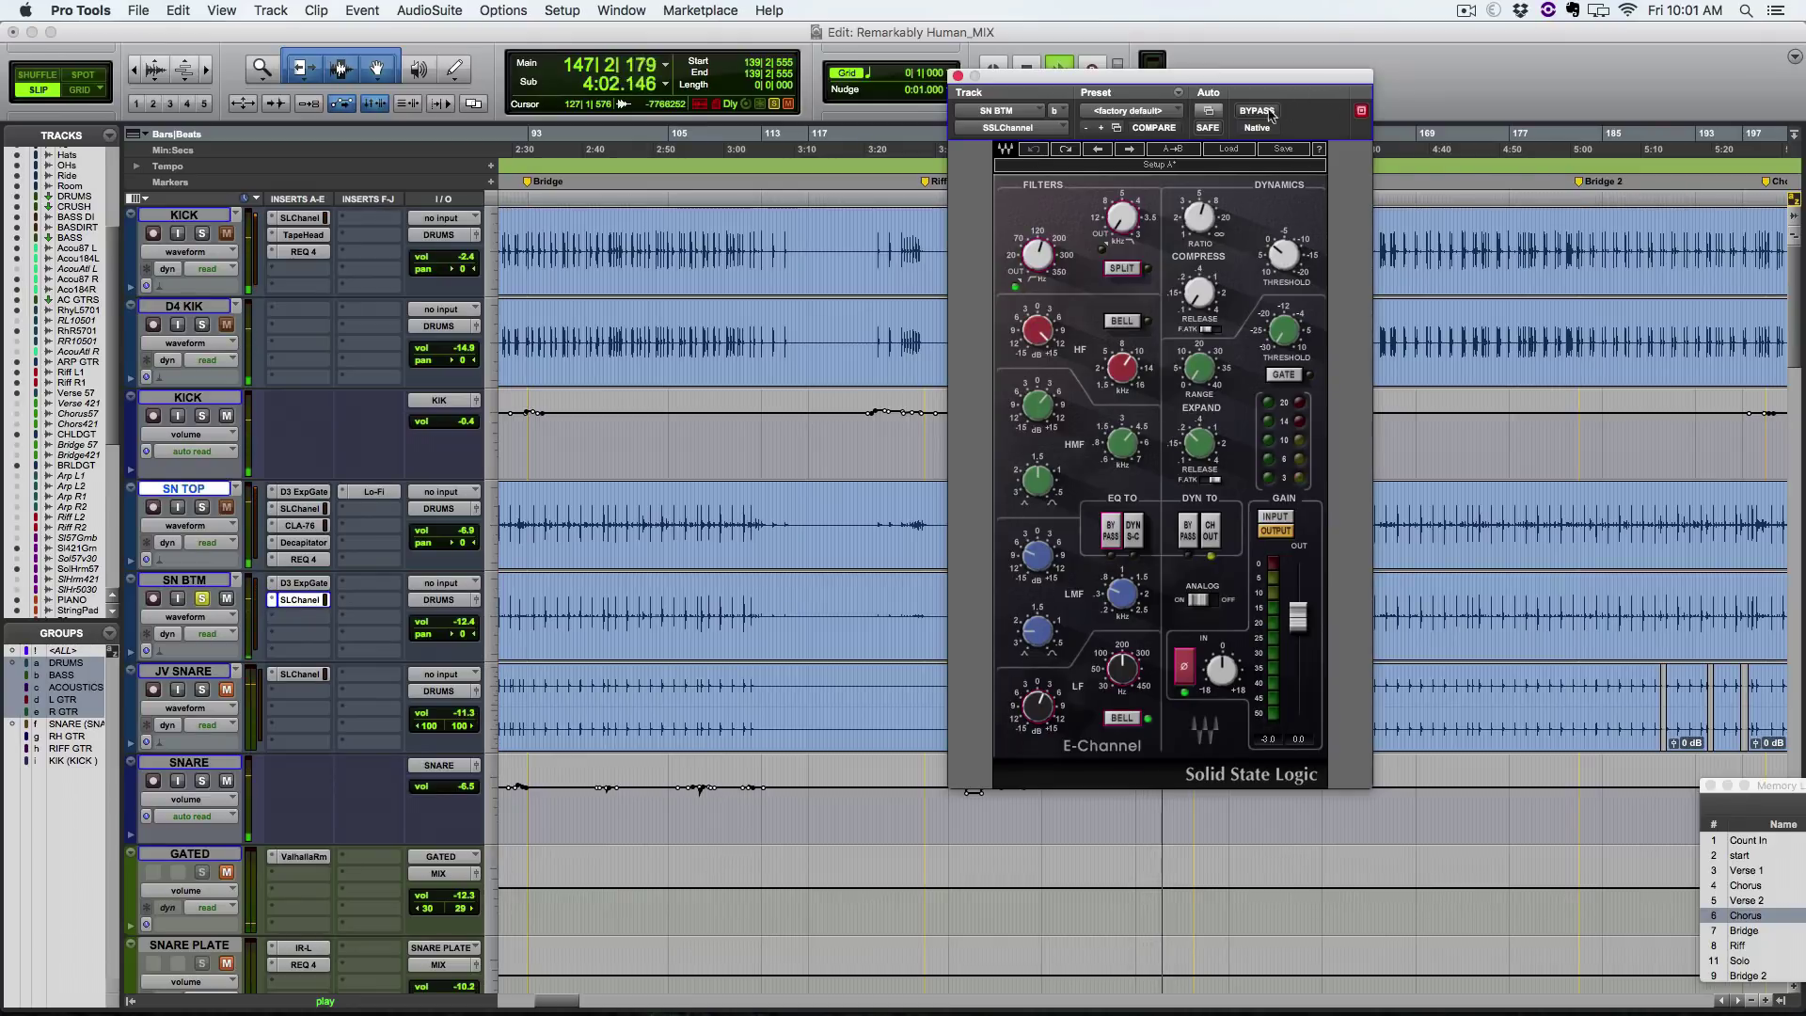
click(202, 507)
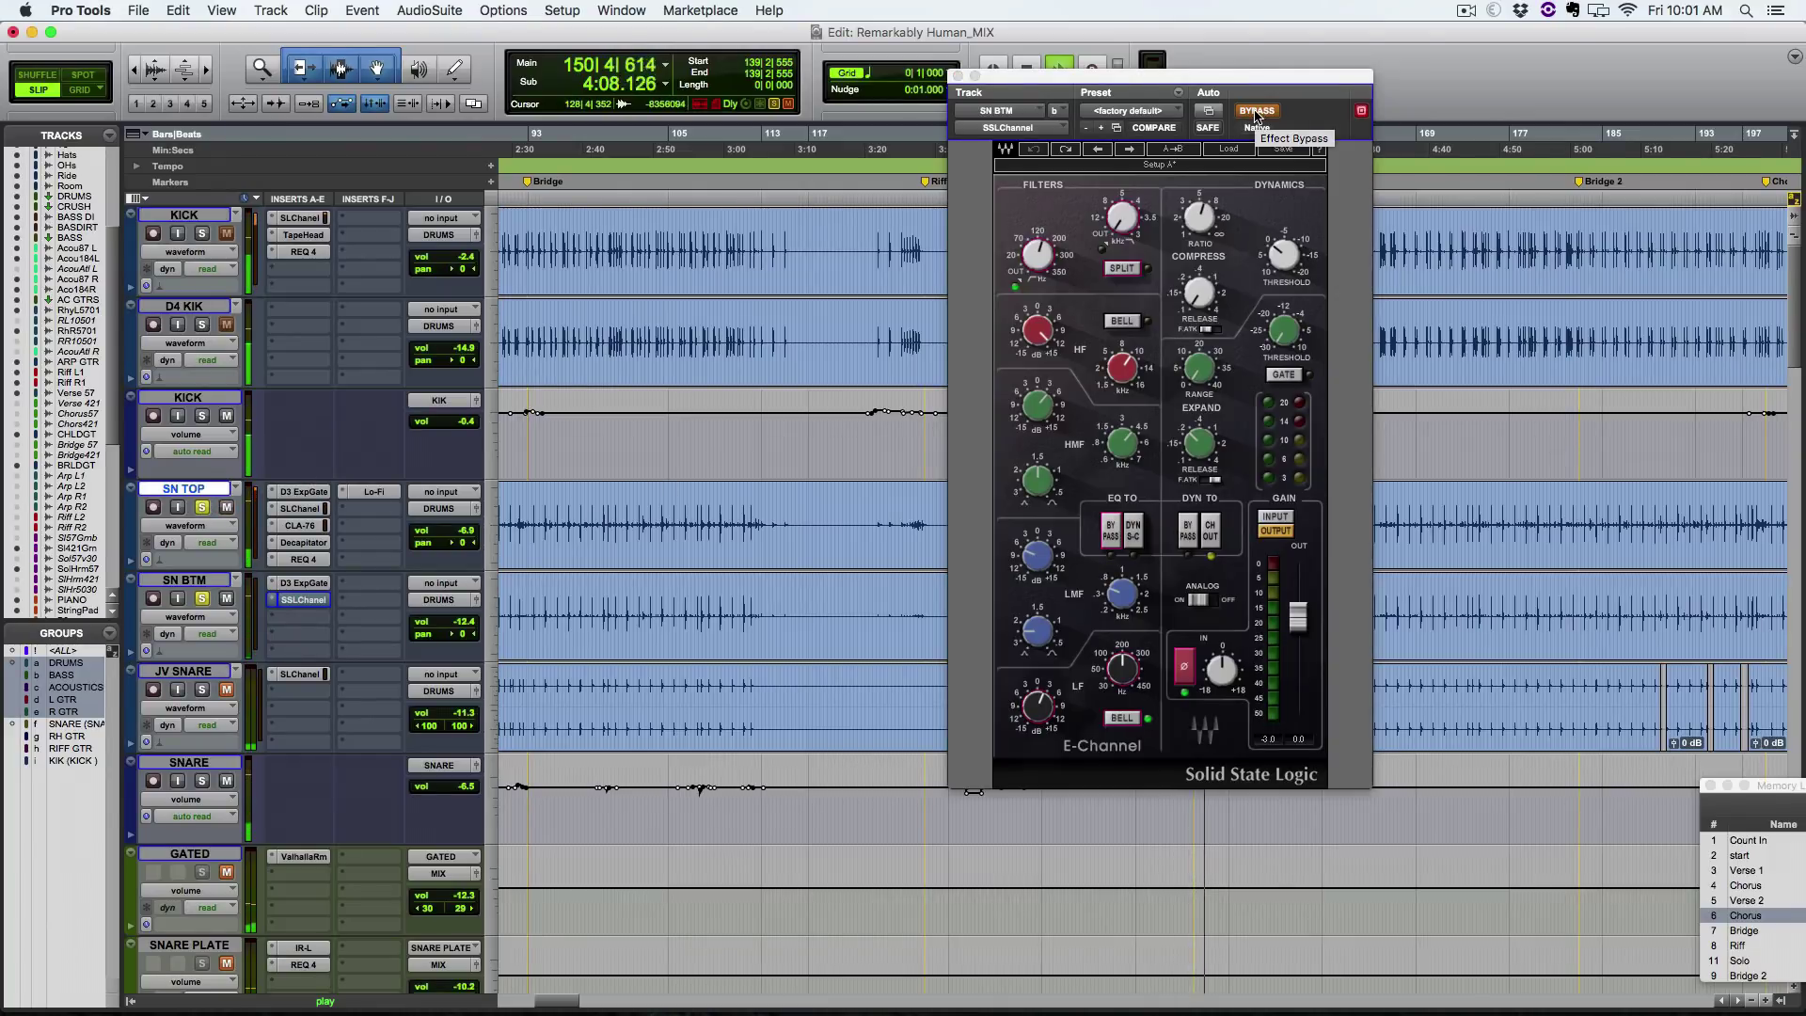
click(1255, 112)
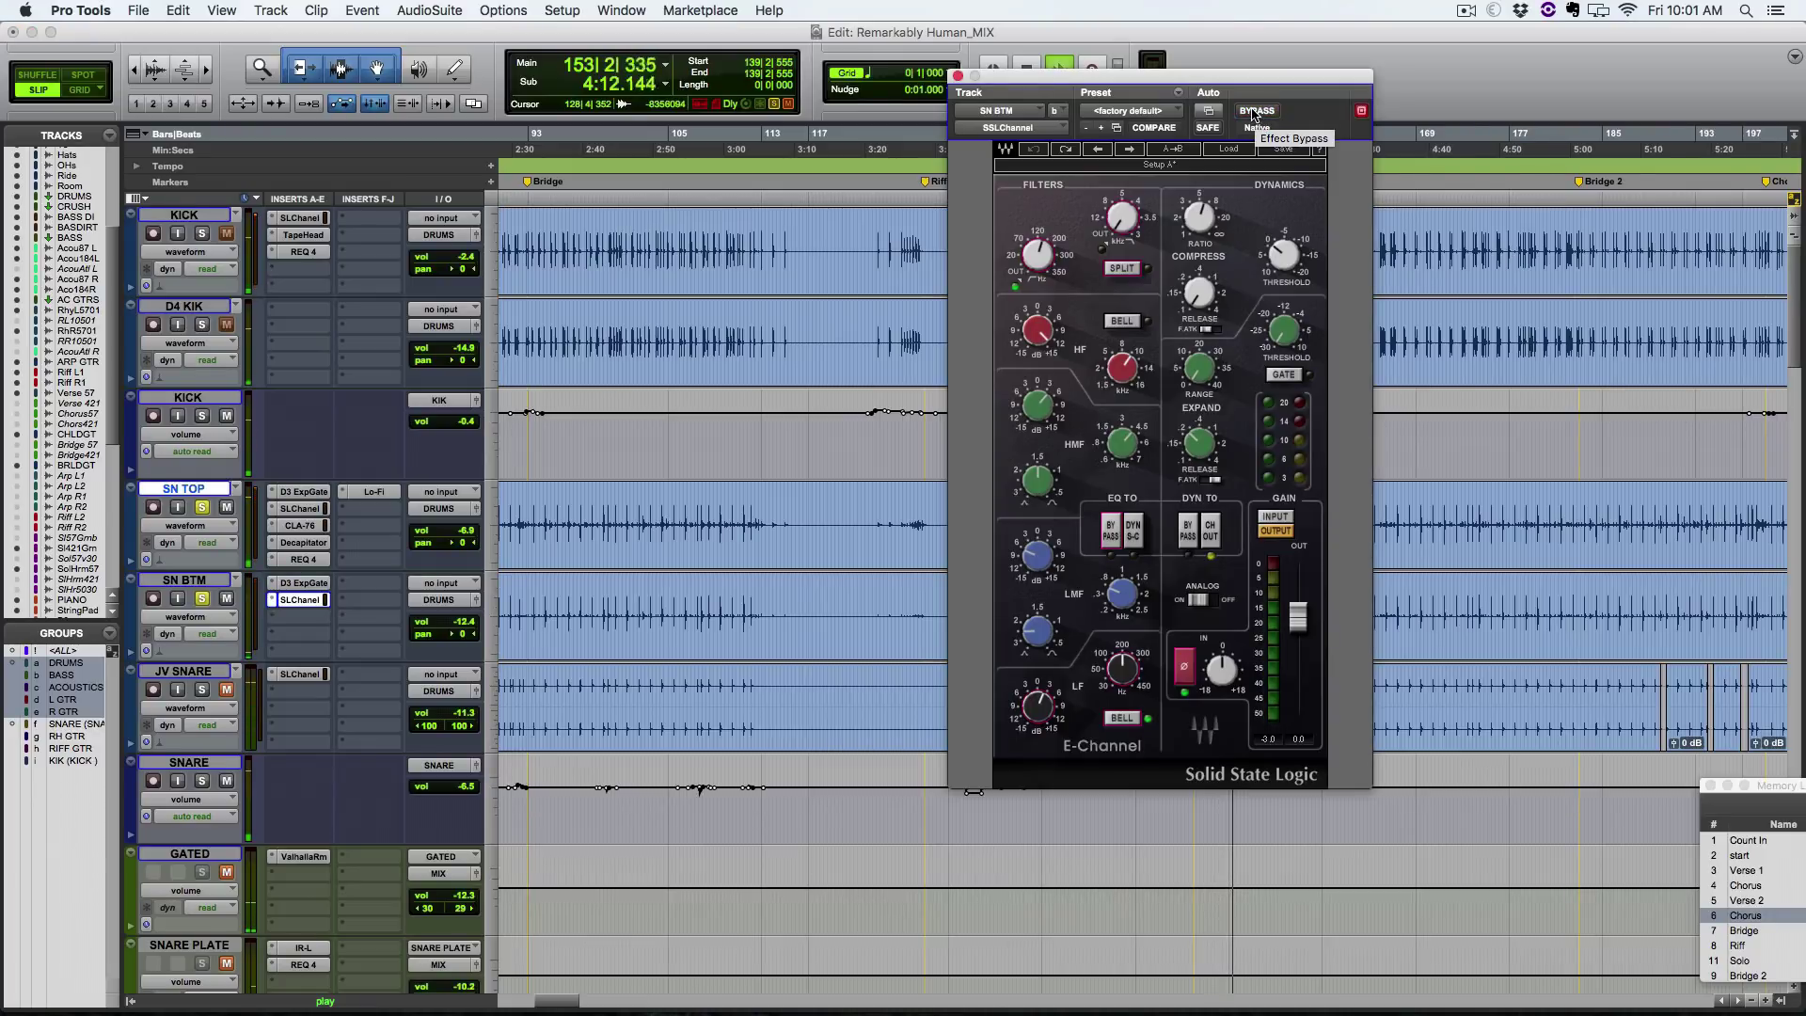
click(1255, 112)
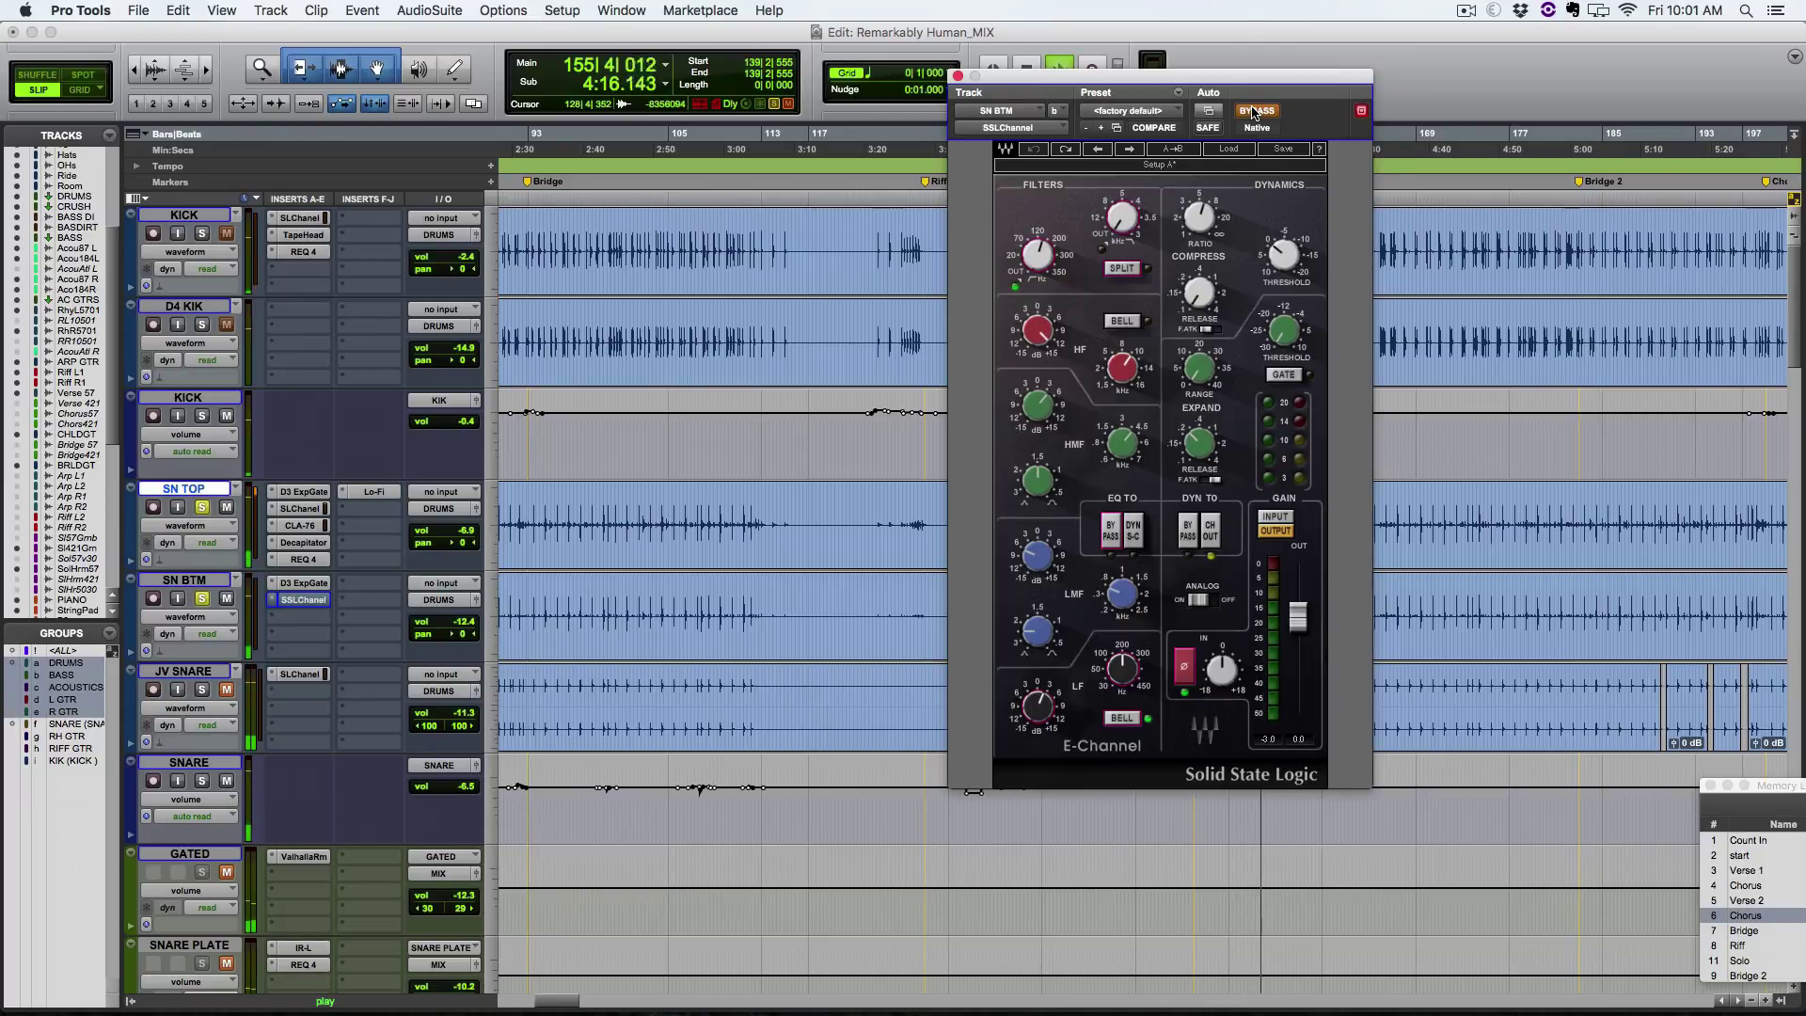
click(1255, 112)
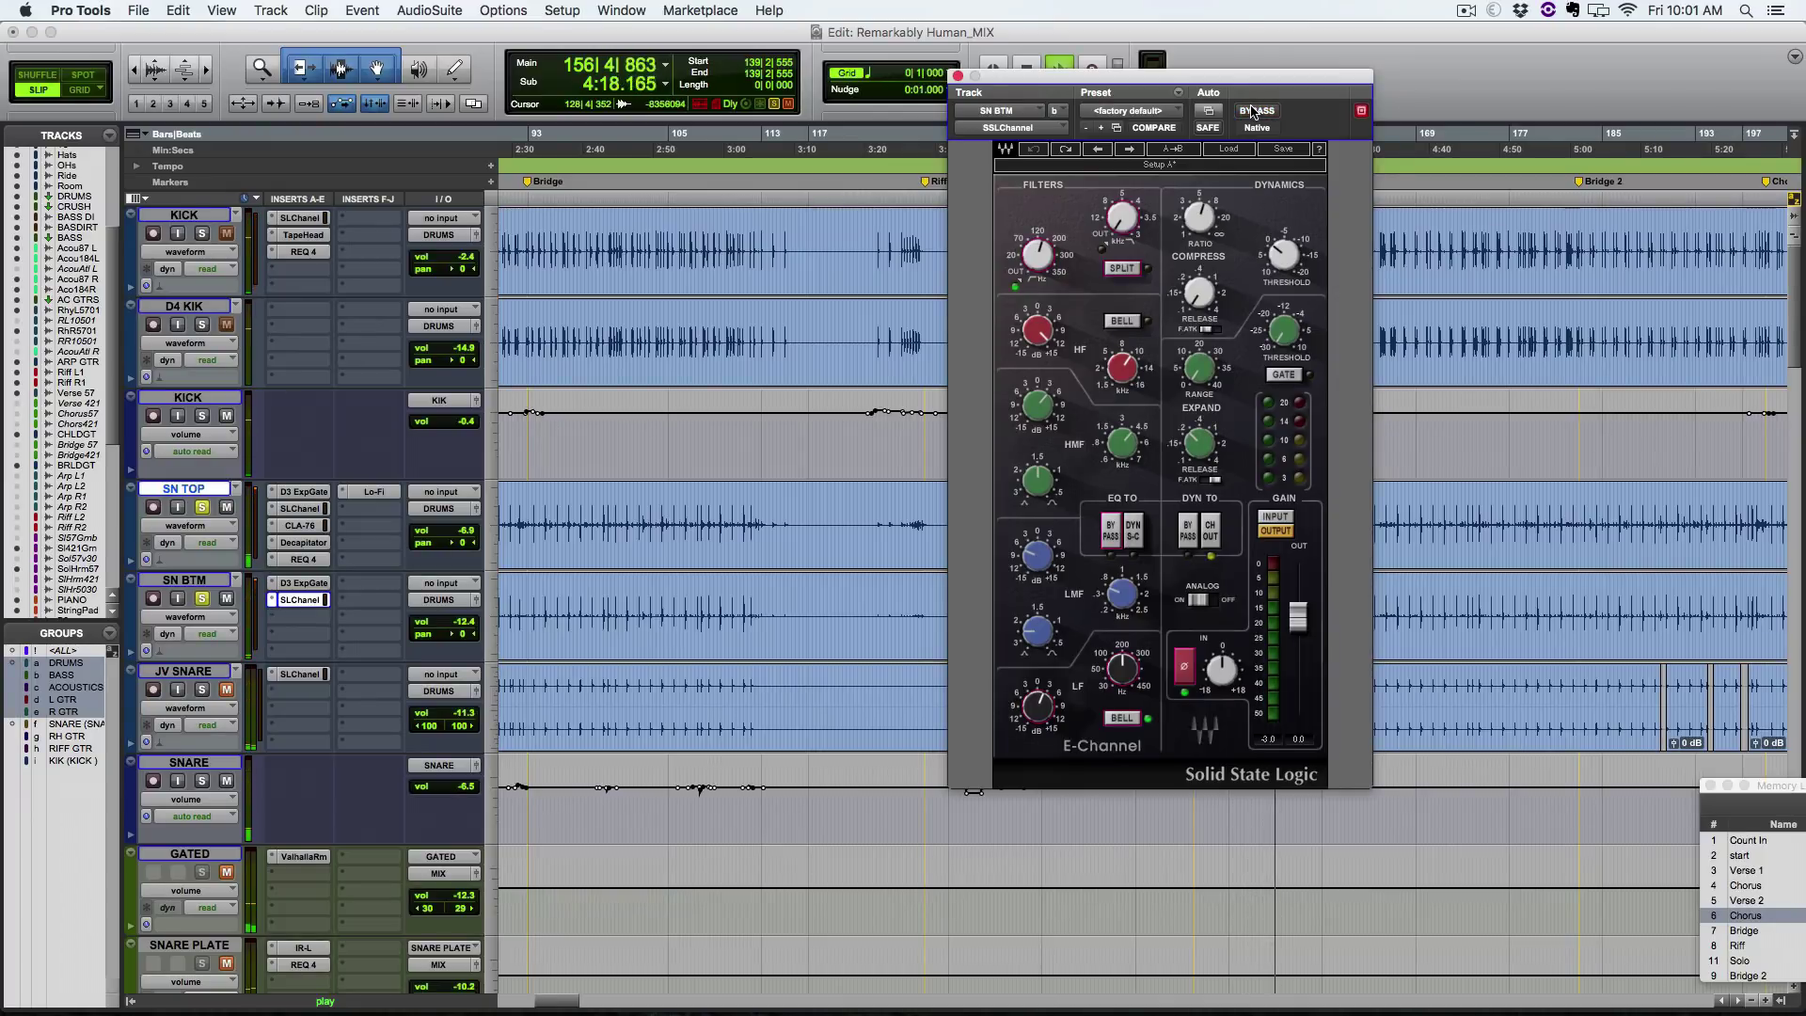
key(space)
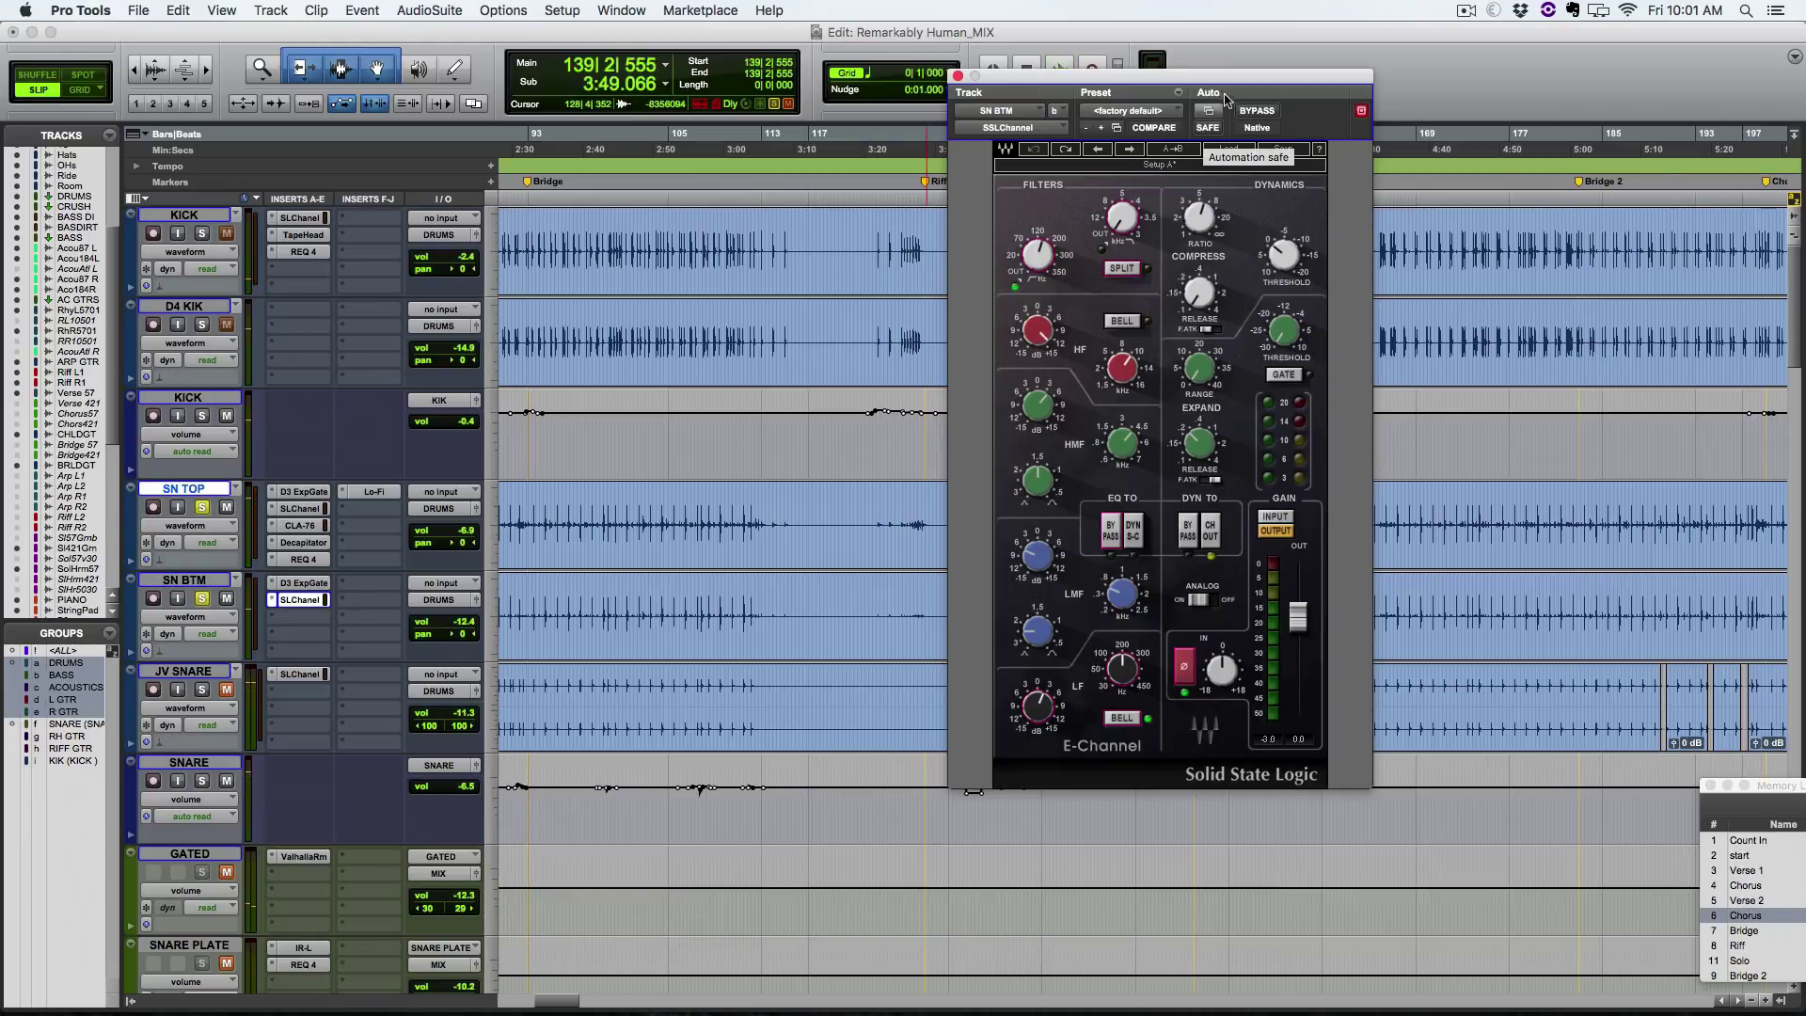
Step: Close the SSLChannel window, and compare the snare with SN BTM muted and unmuted while playing from bar 139
drag(1223, 83, 1209, 82)
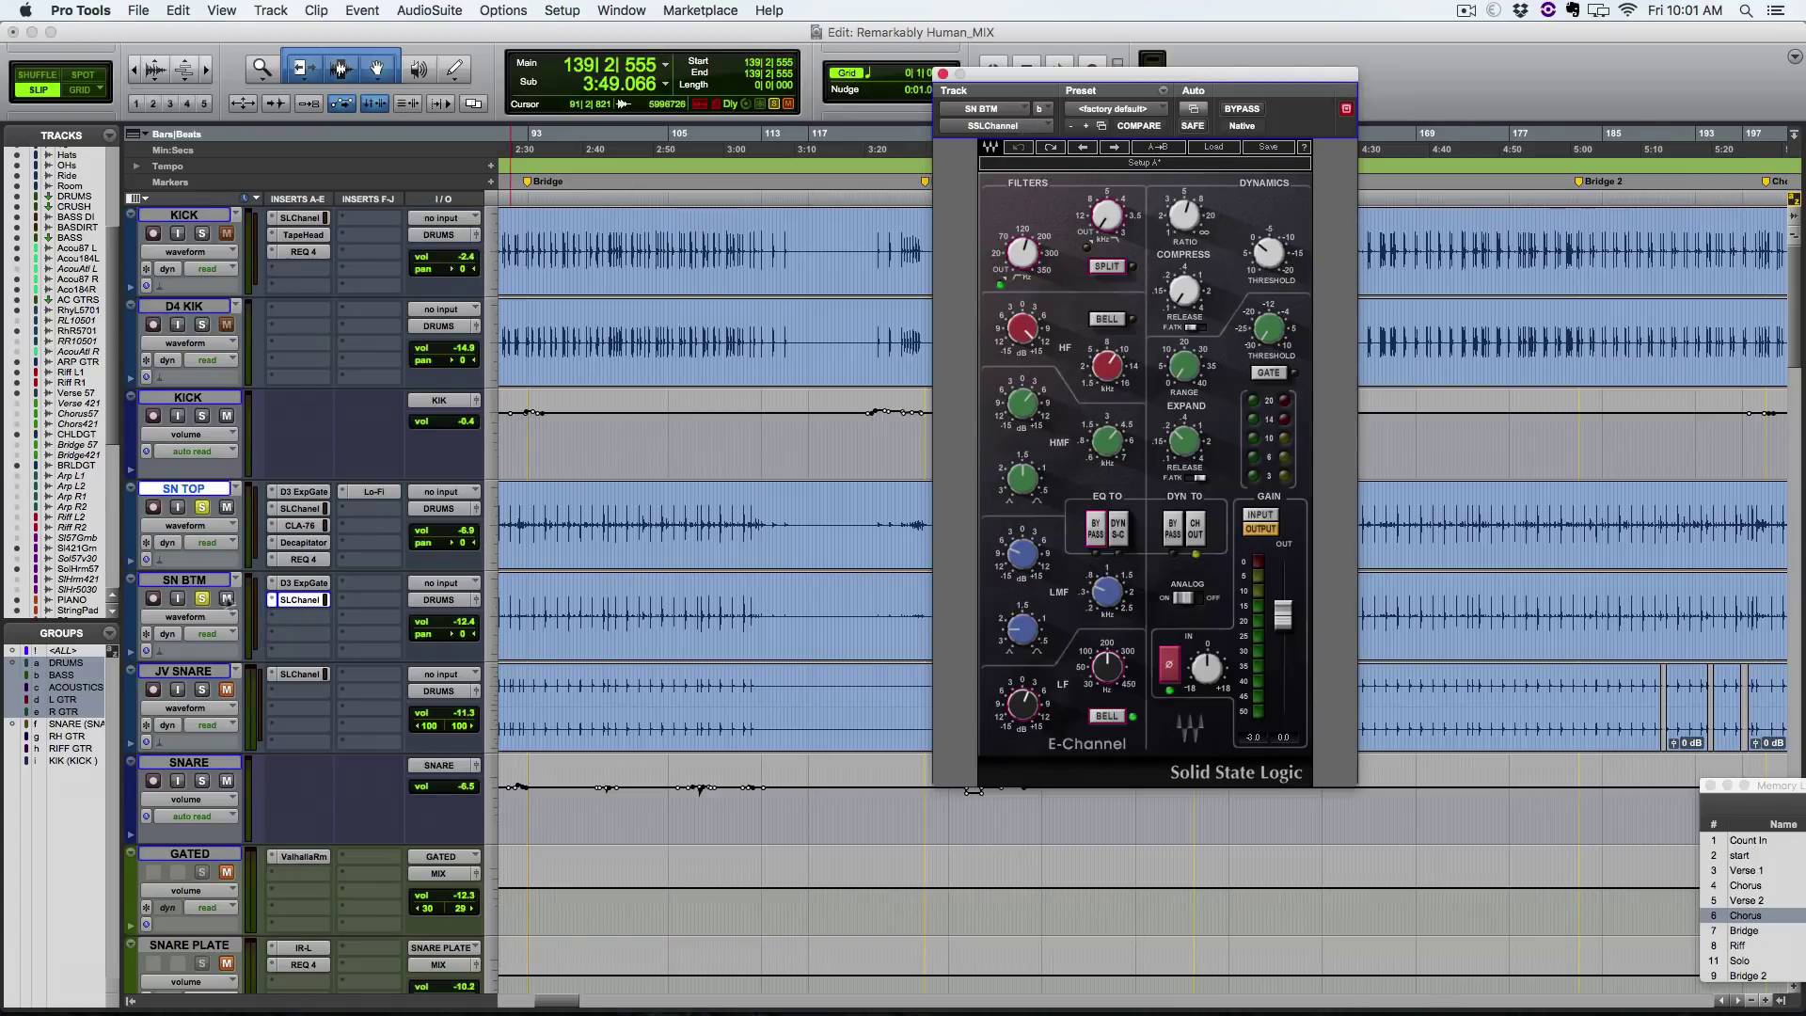
key(super+w)
key(space)
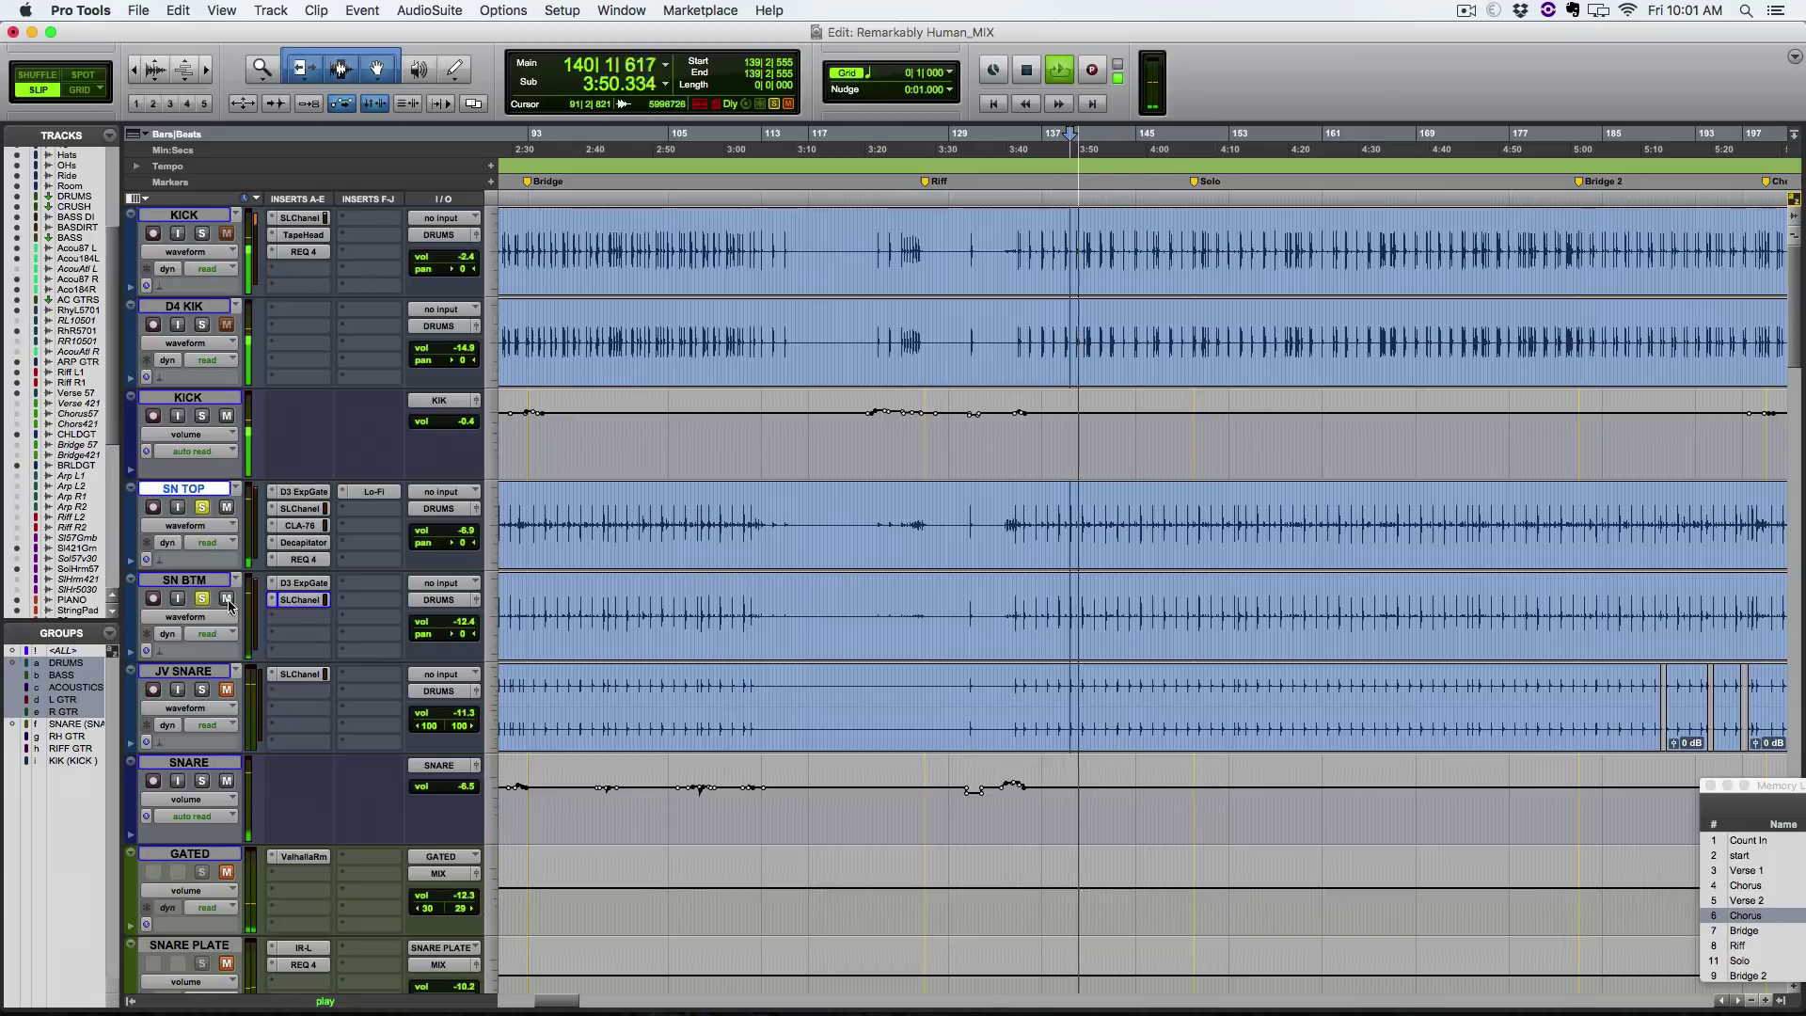
click(228, 600)
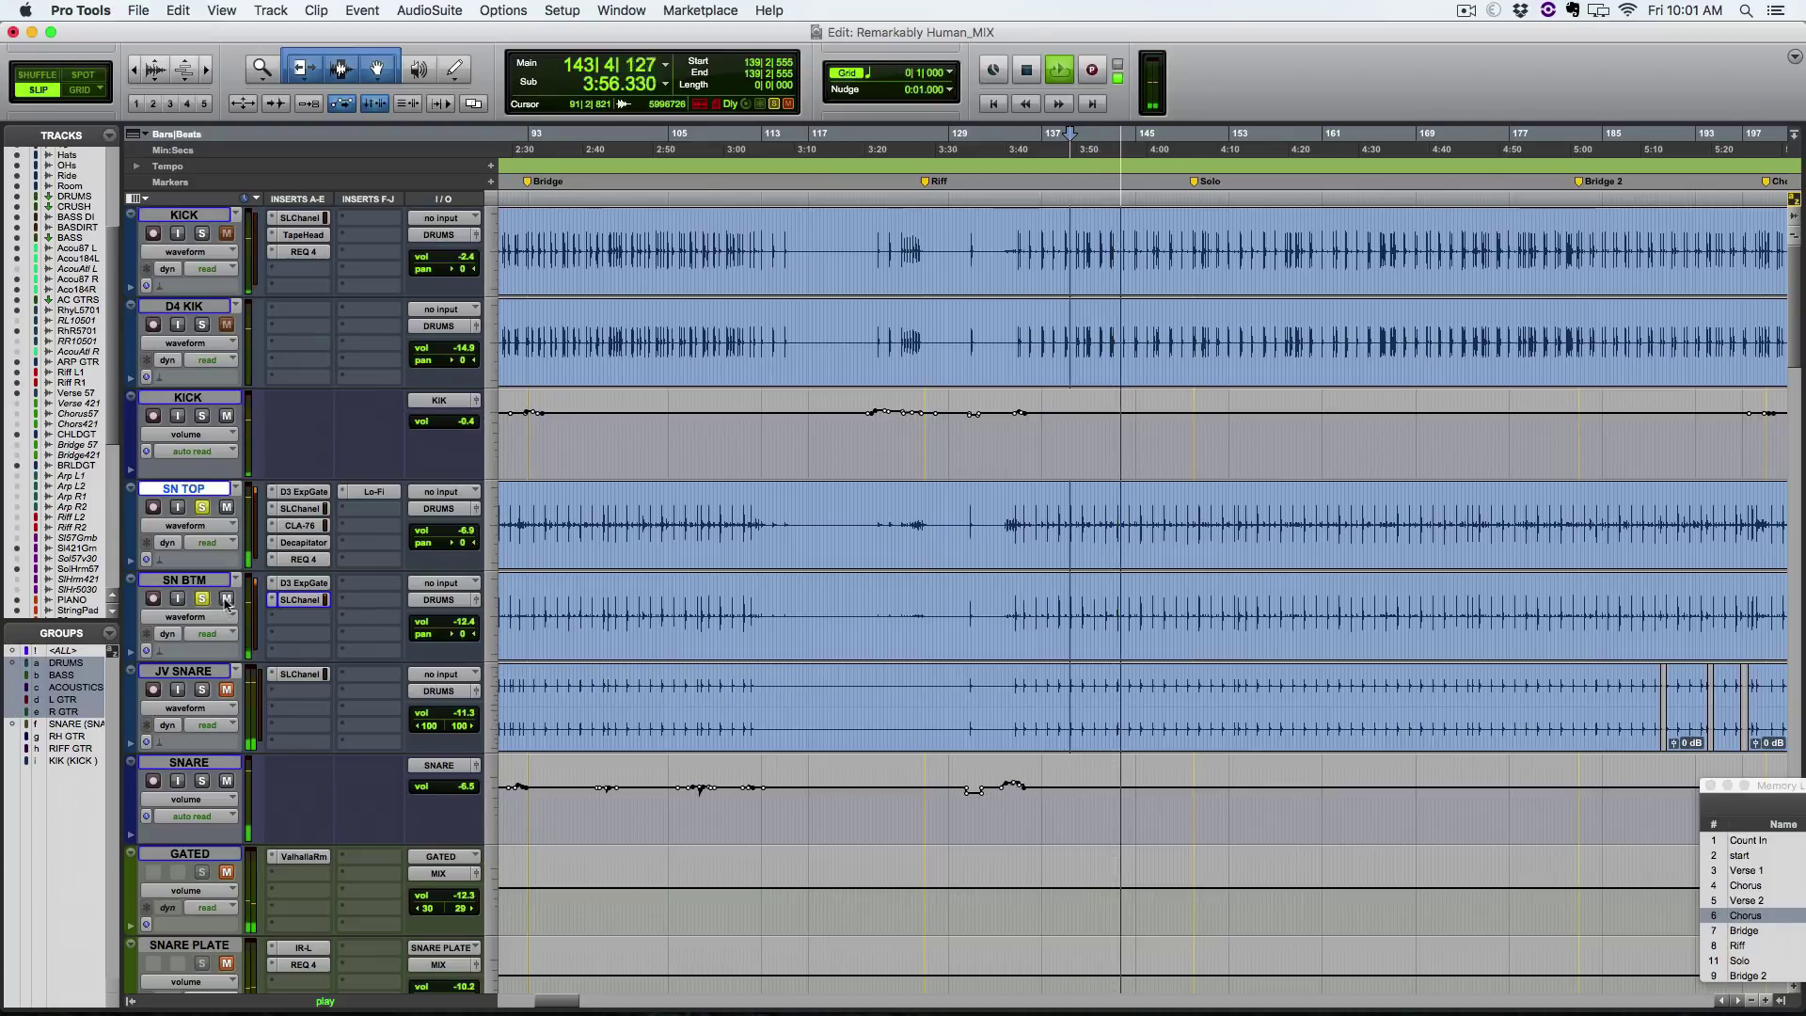
click(228, 602)
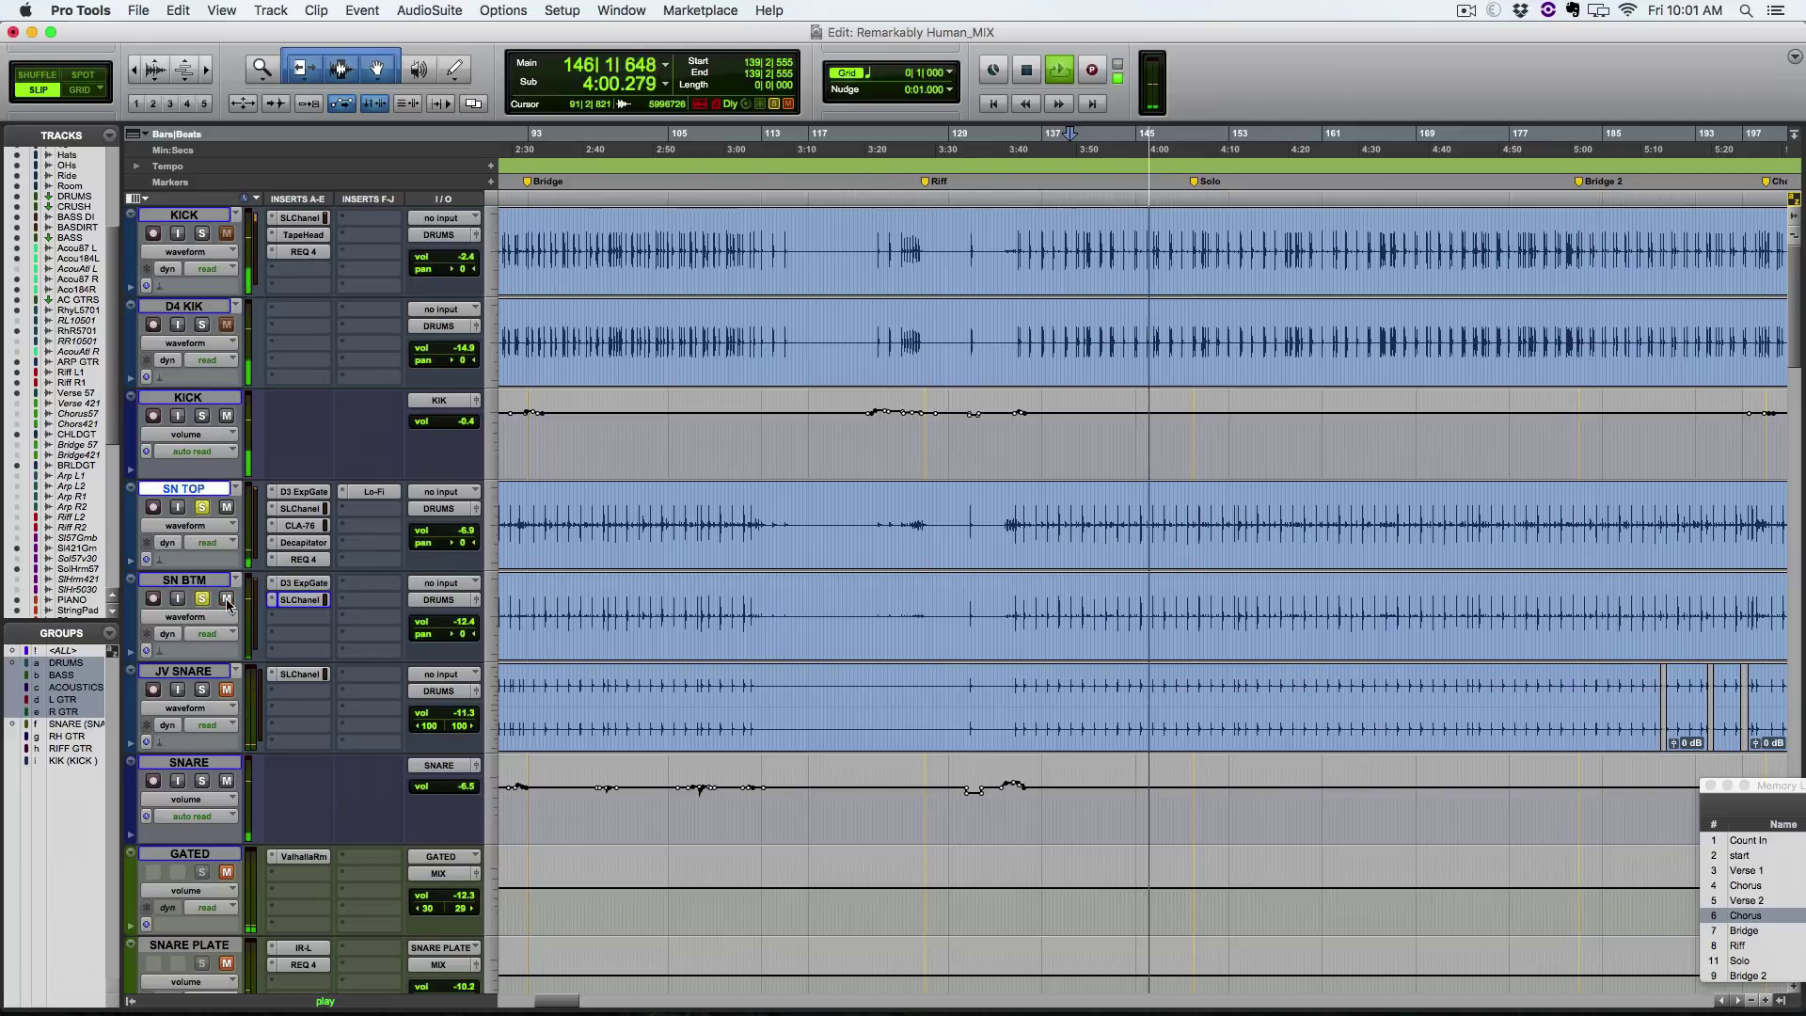
key(r)
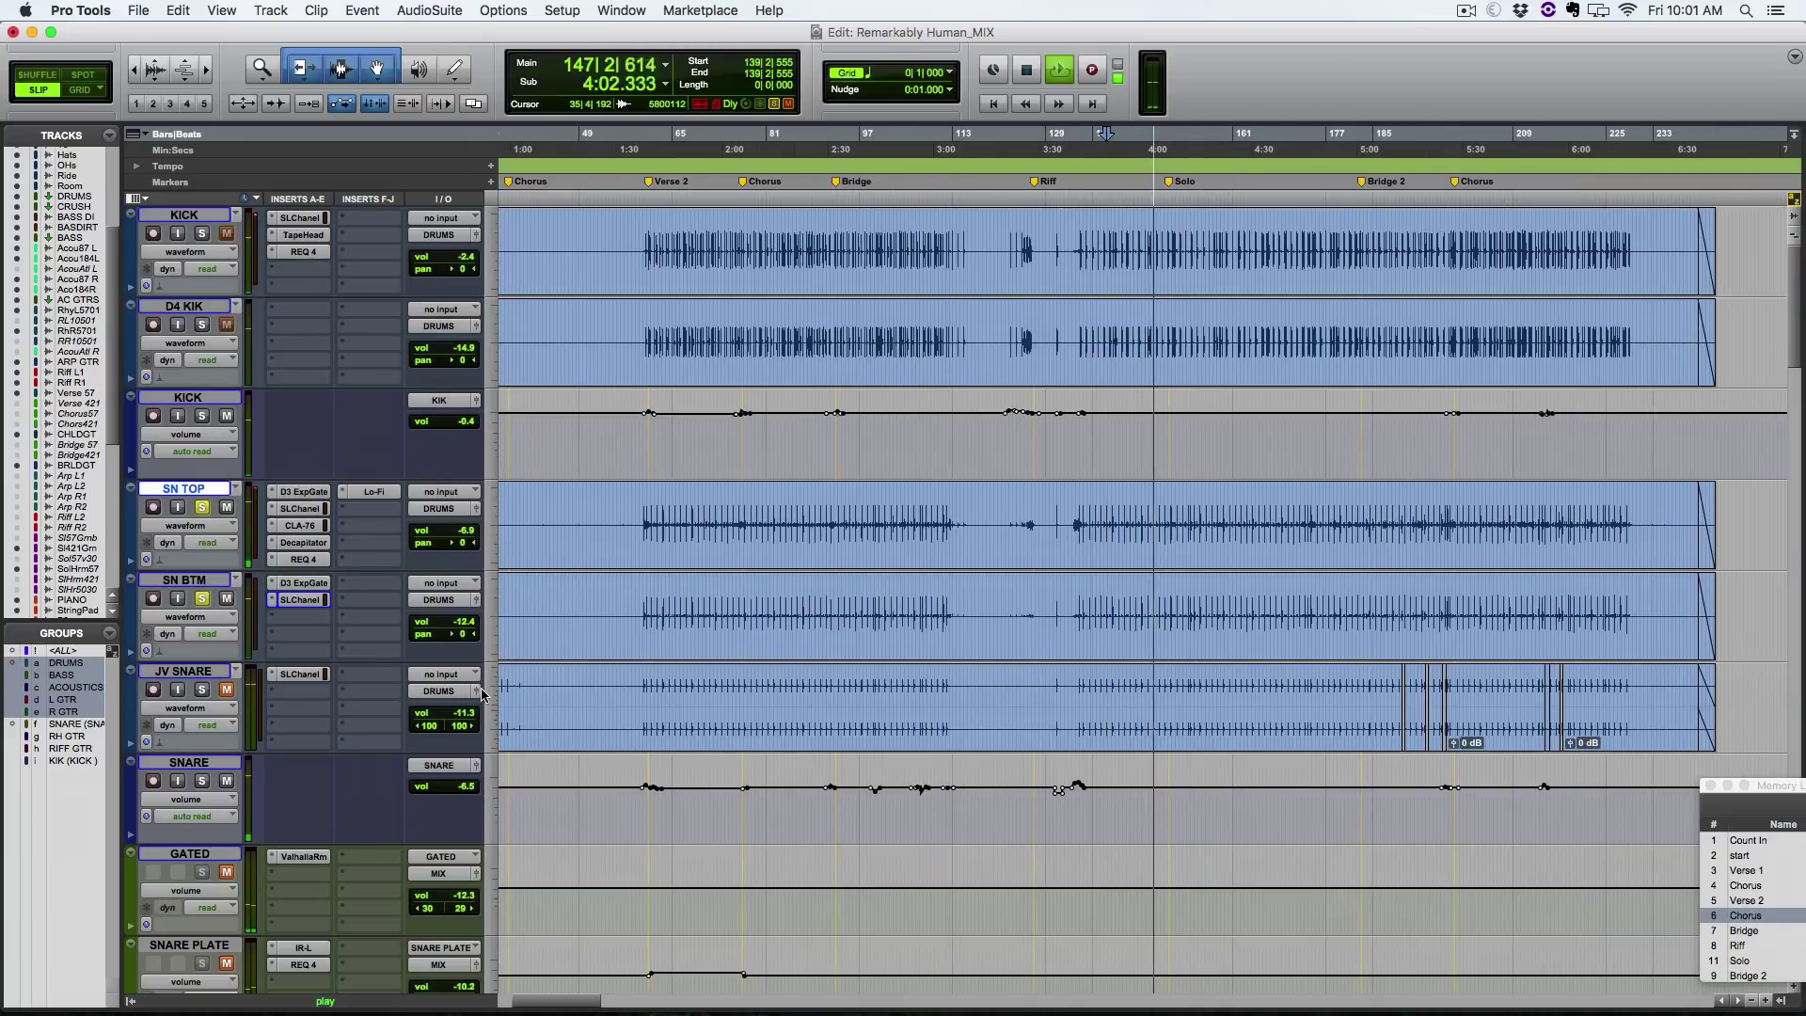
key(space)
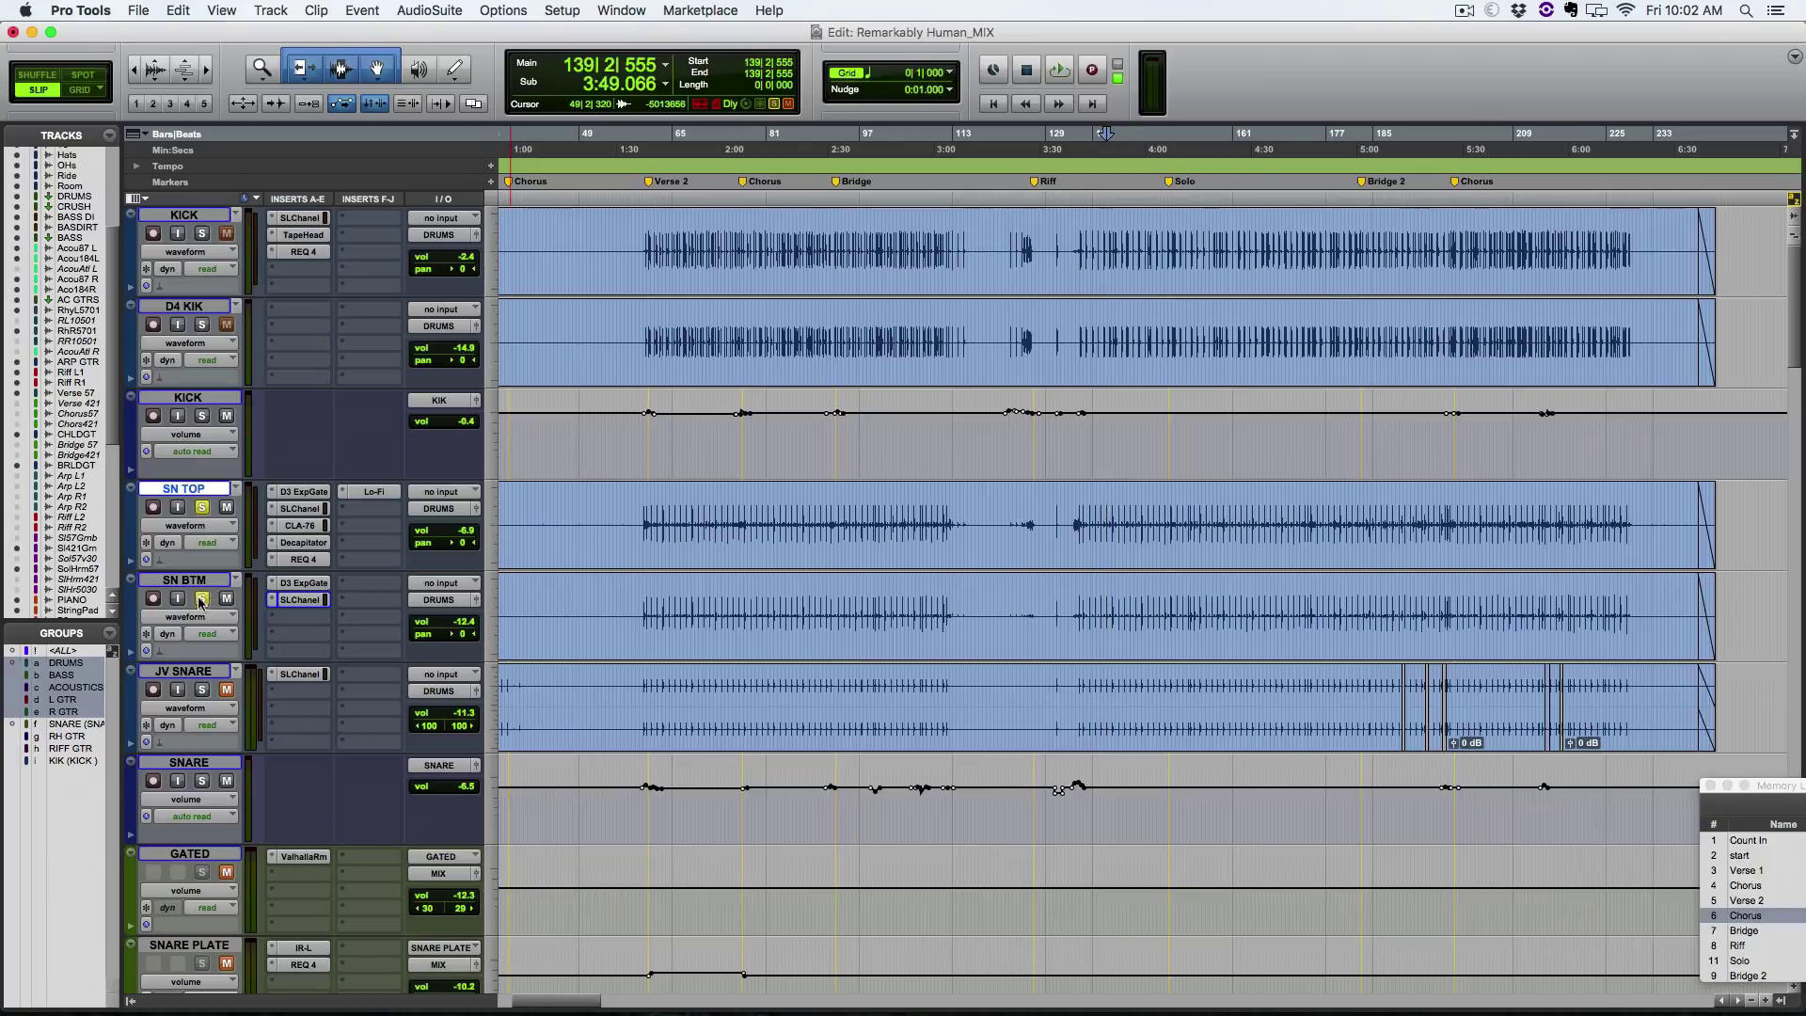
Step: Solo the drum tracks, including kicks, snares, toms, hats, overheads, ride and room, with JV SNARE selected
click(201, 599)
scroll(208, 671, down, 10)
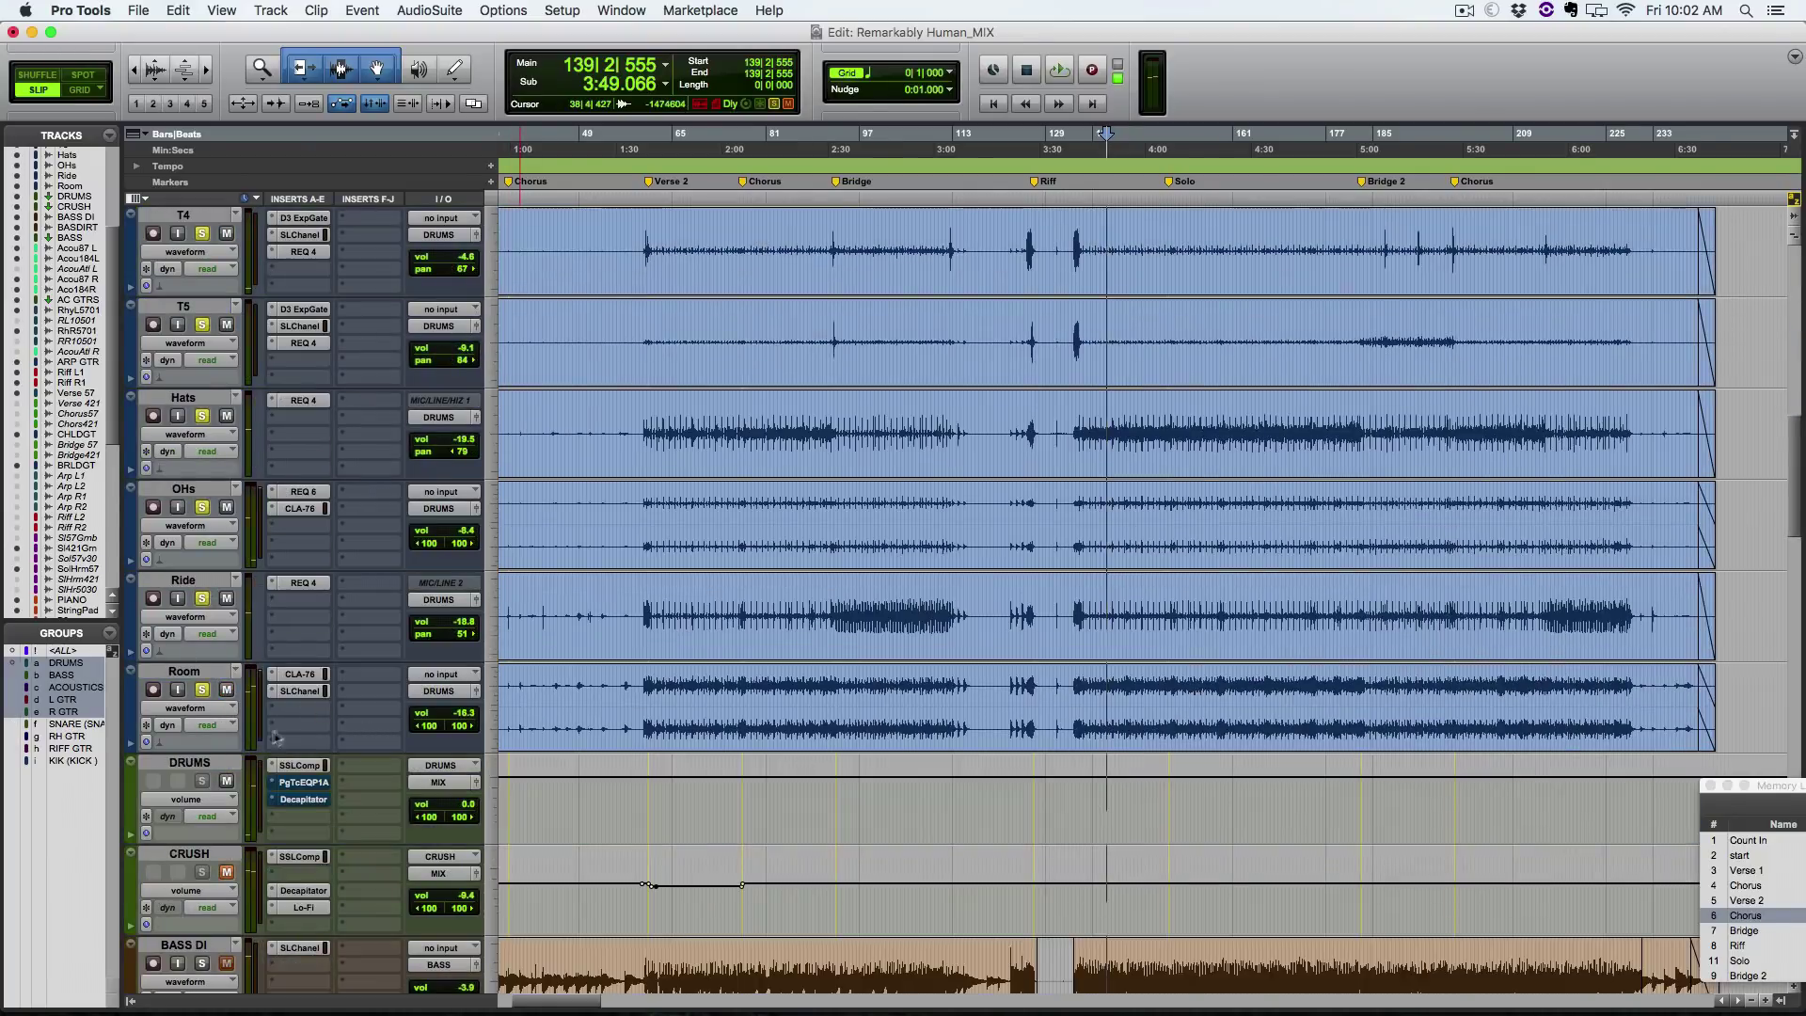
scroll(1058, 789, up, 10)
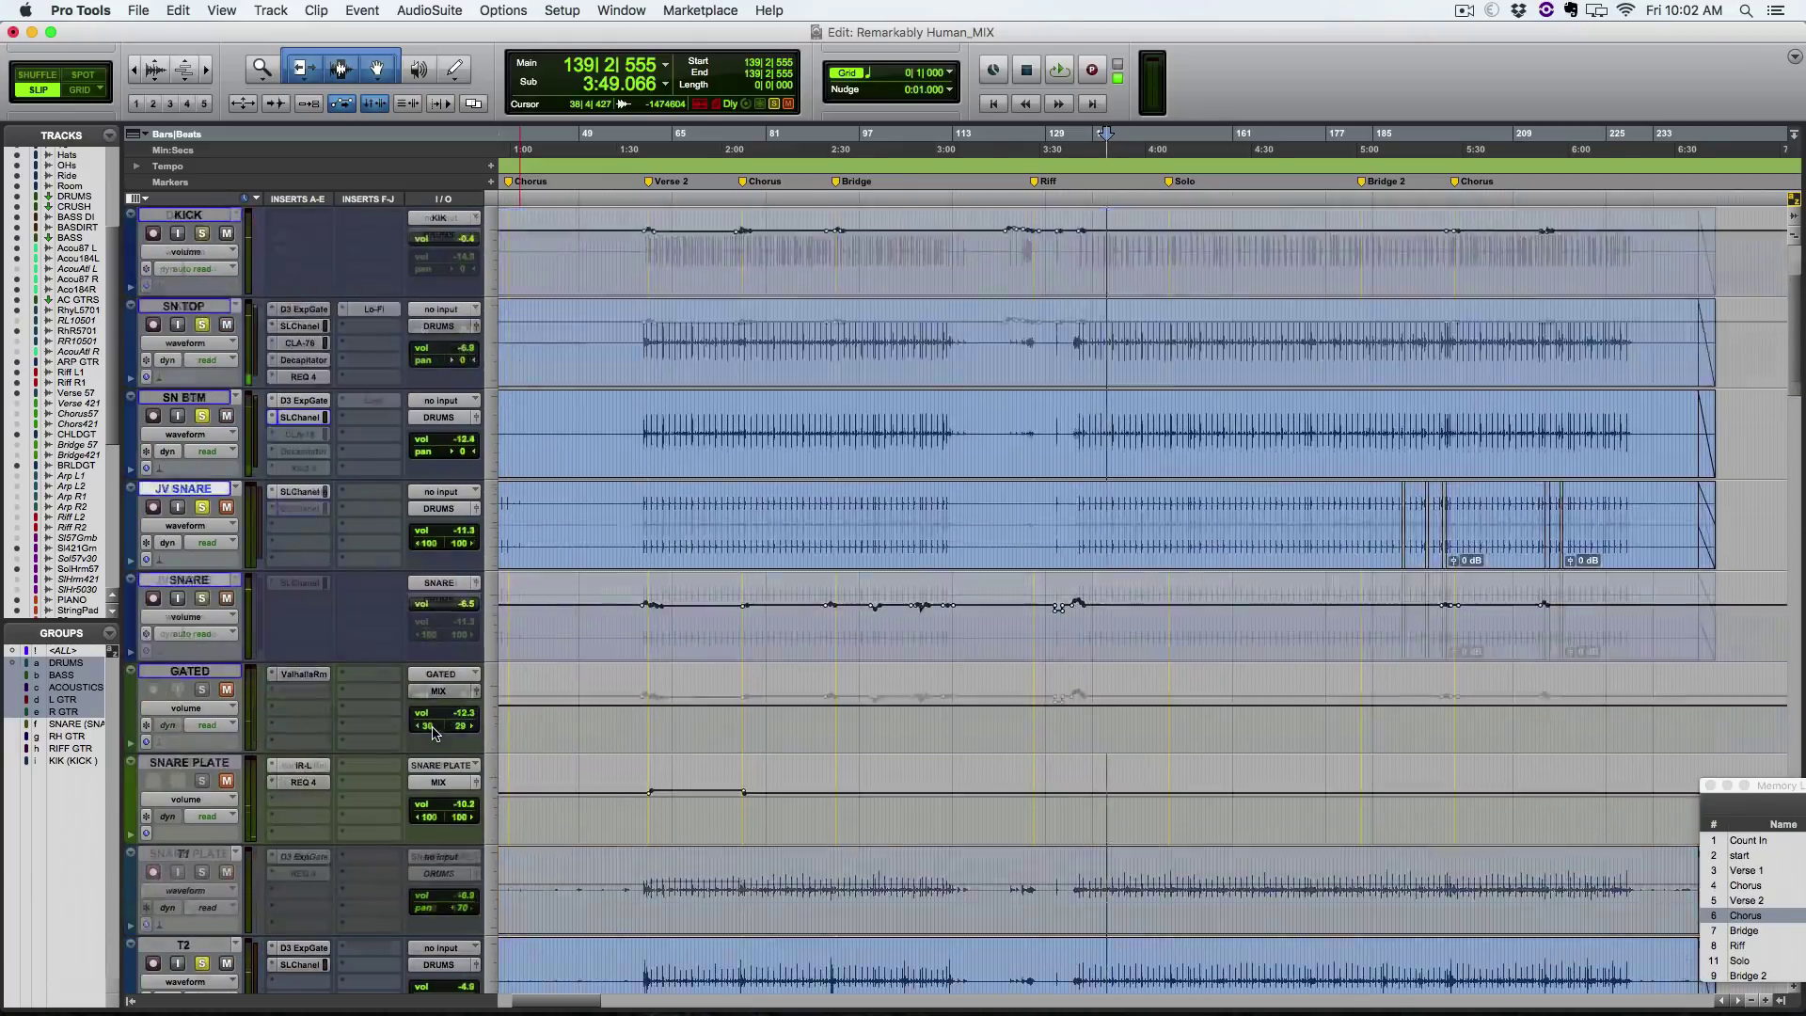
scroll(1058, 789, up, 2)
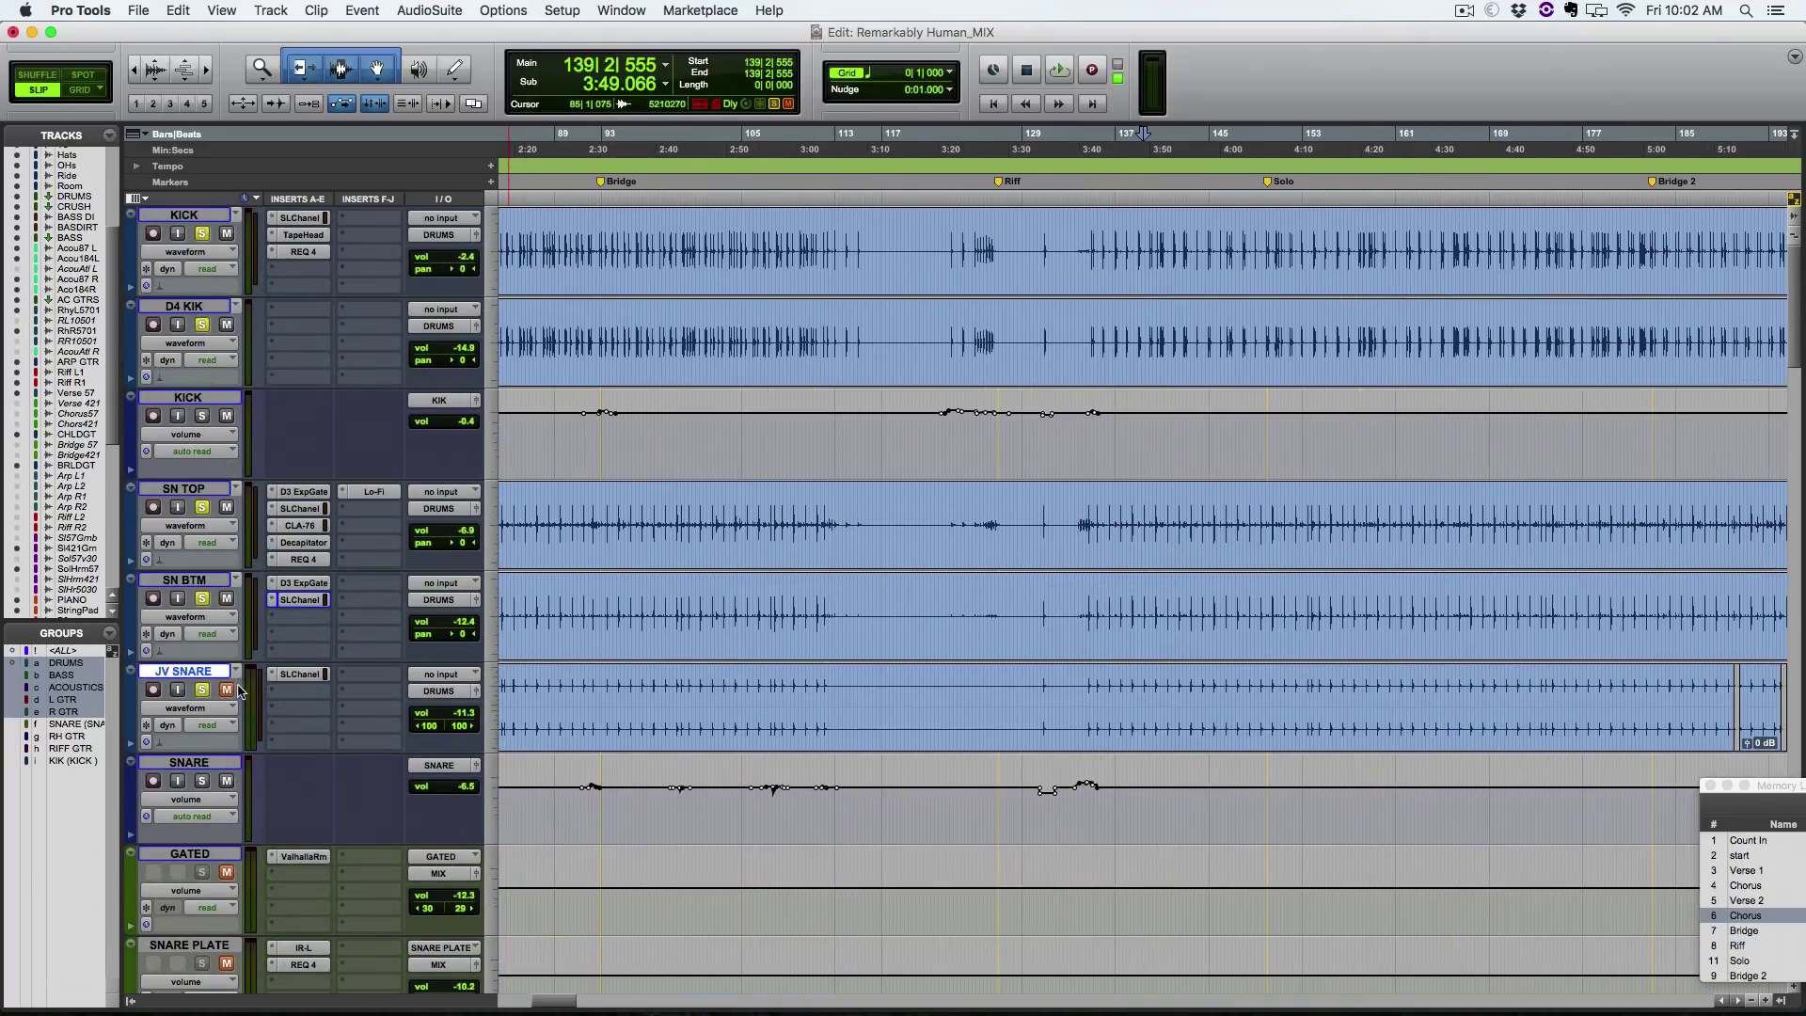
Step: Play the soloed drums from bar 139 while toggling JV SNARE's mute, and leave the track unmuted
key(space)
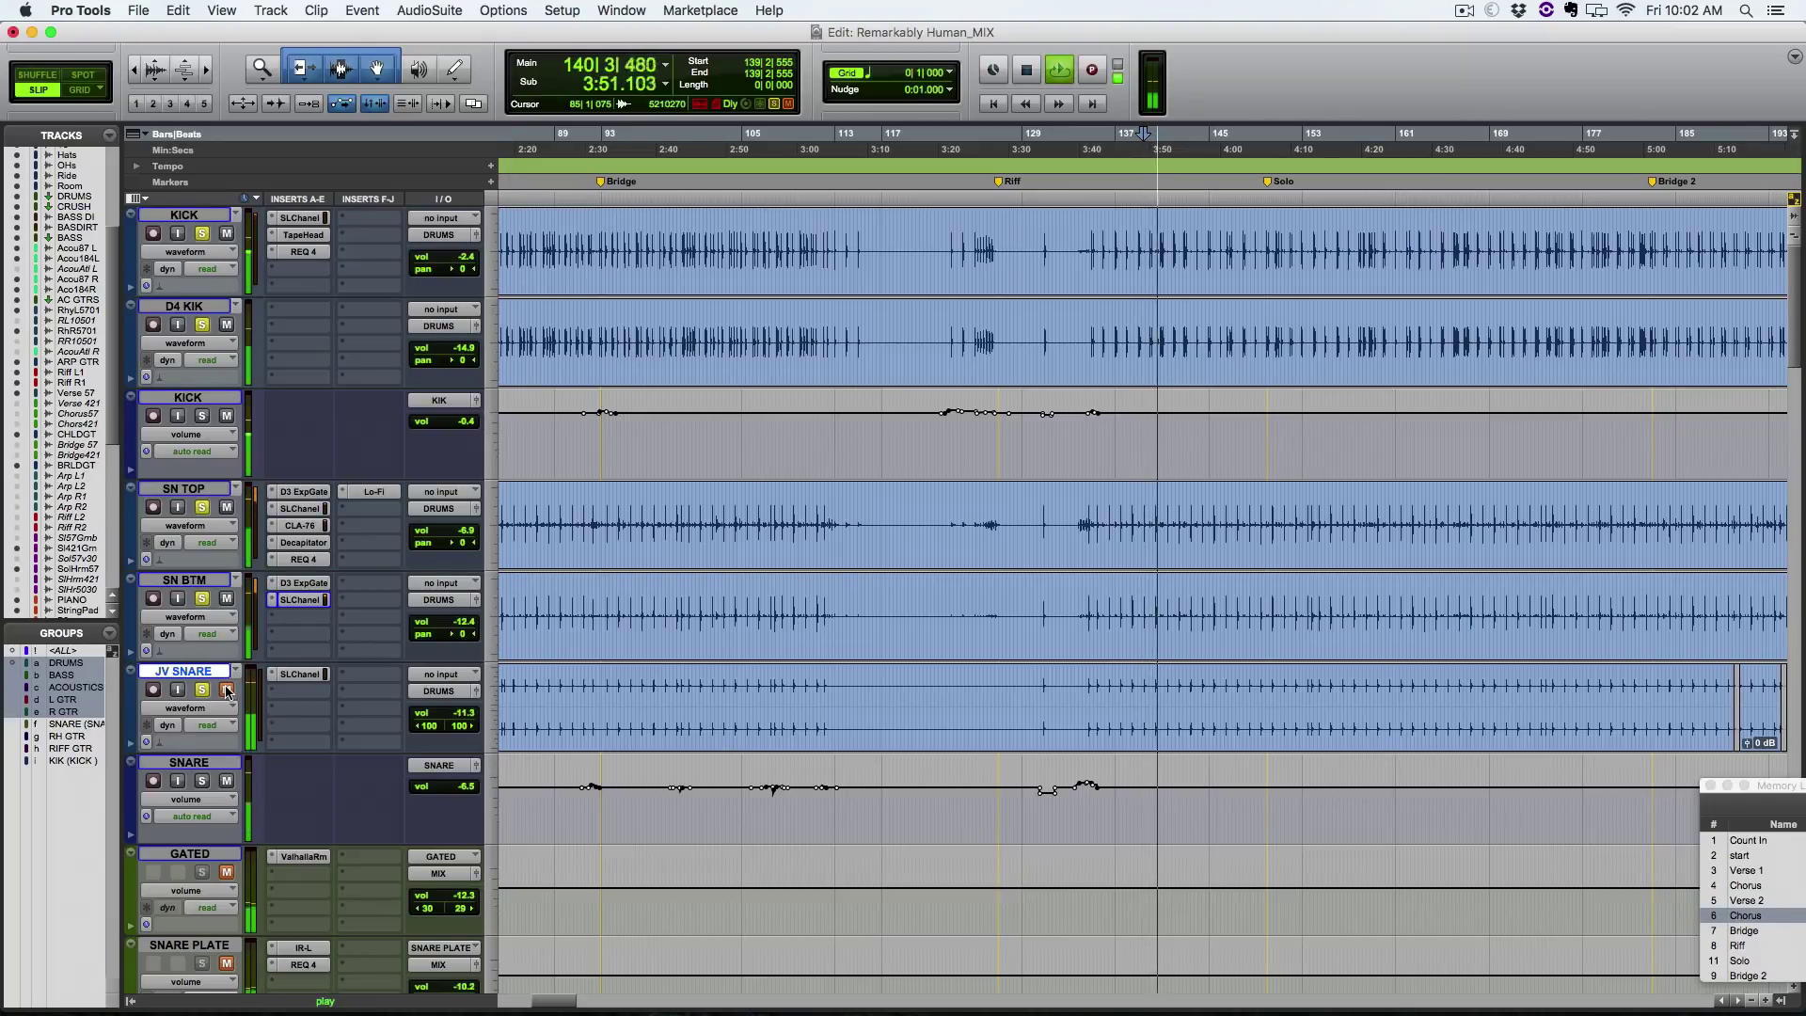
click(225, 691)
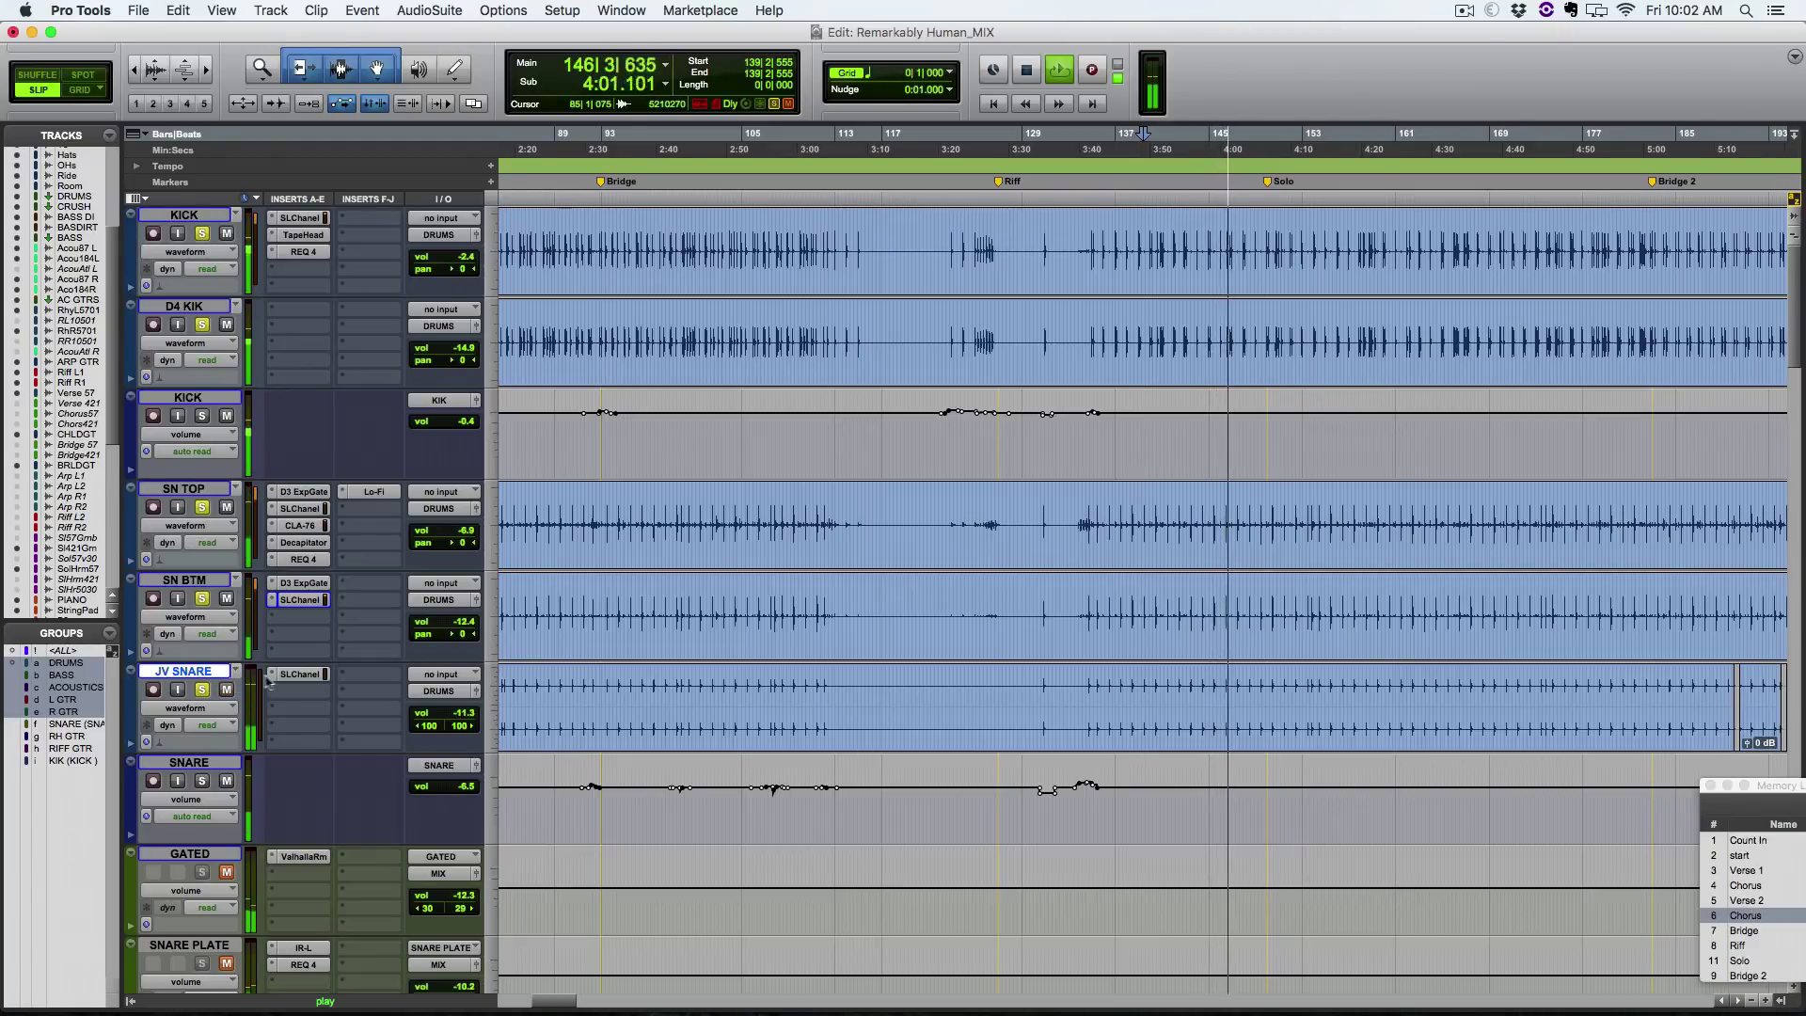
key(super+bracketleft)
key(super+bracketleft)
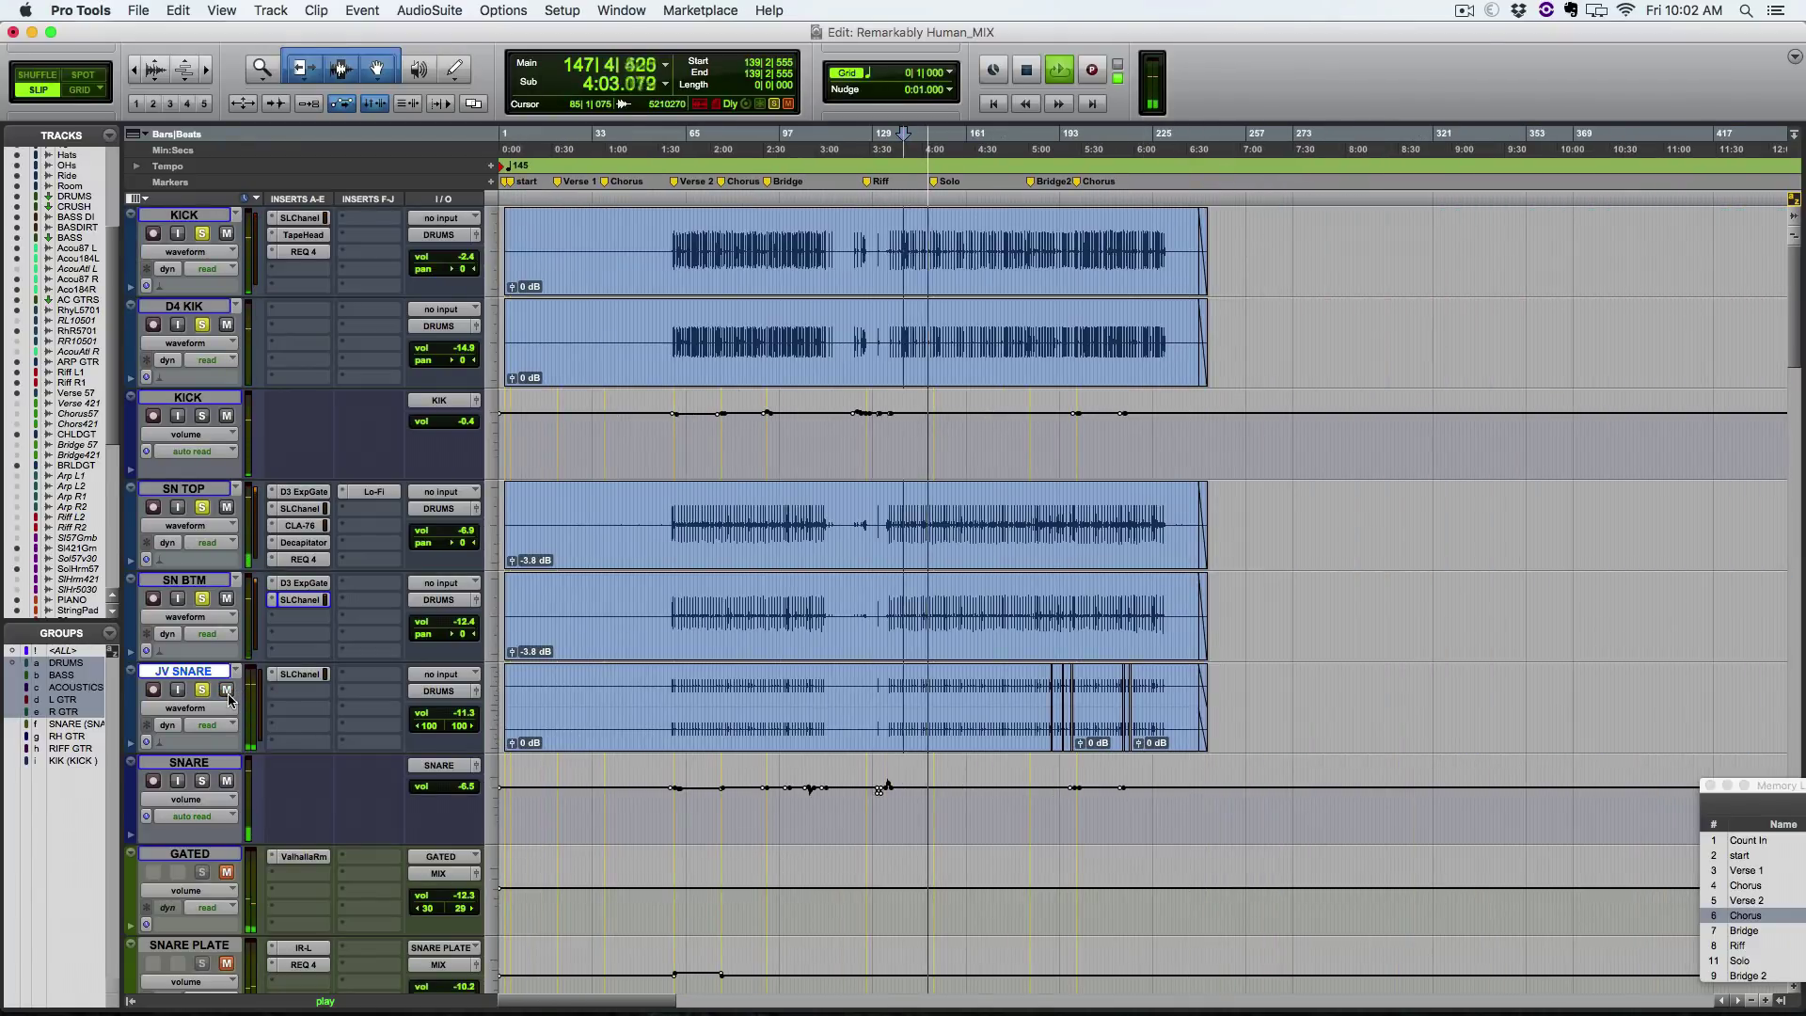
click(227, 691)
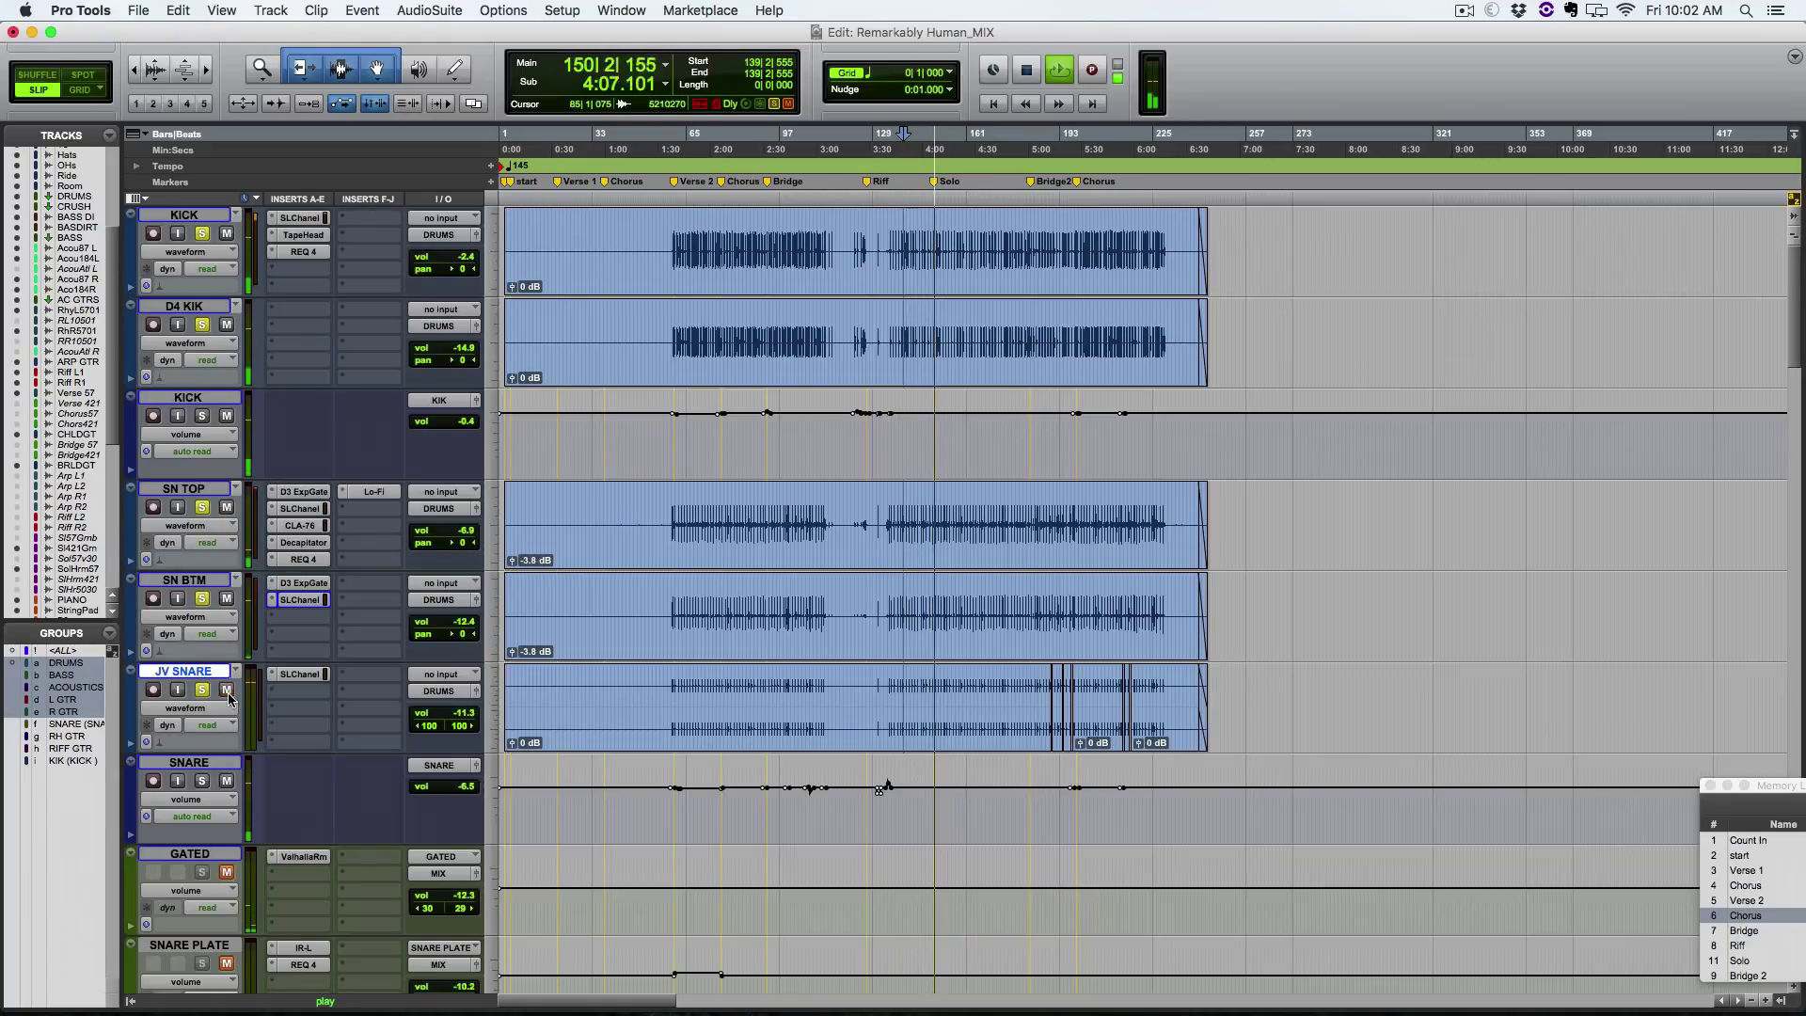
scroll(338, 684, down, 4)
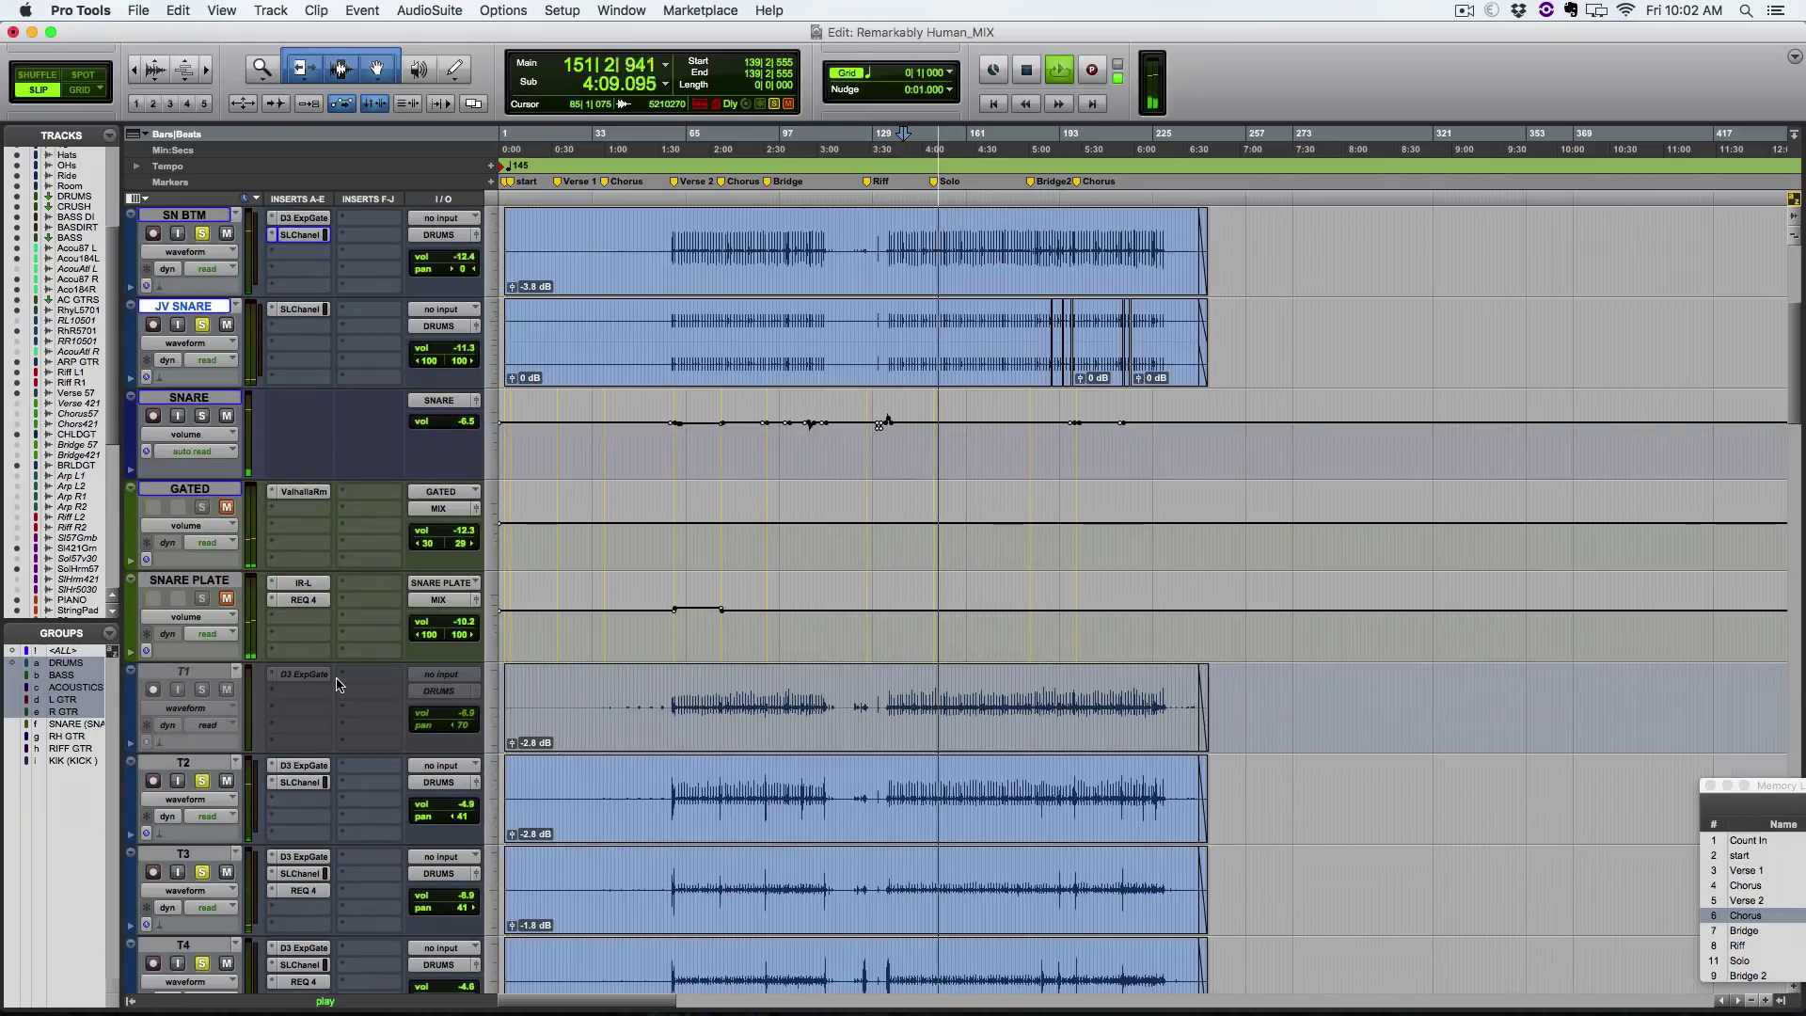
scroll(339, 684, up, 4)
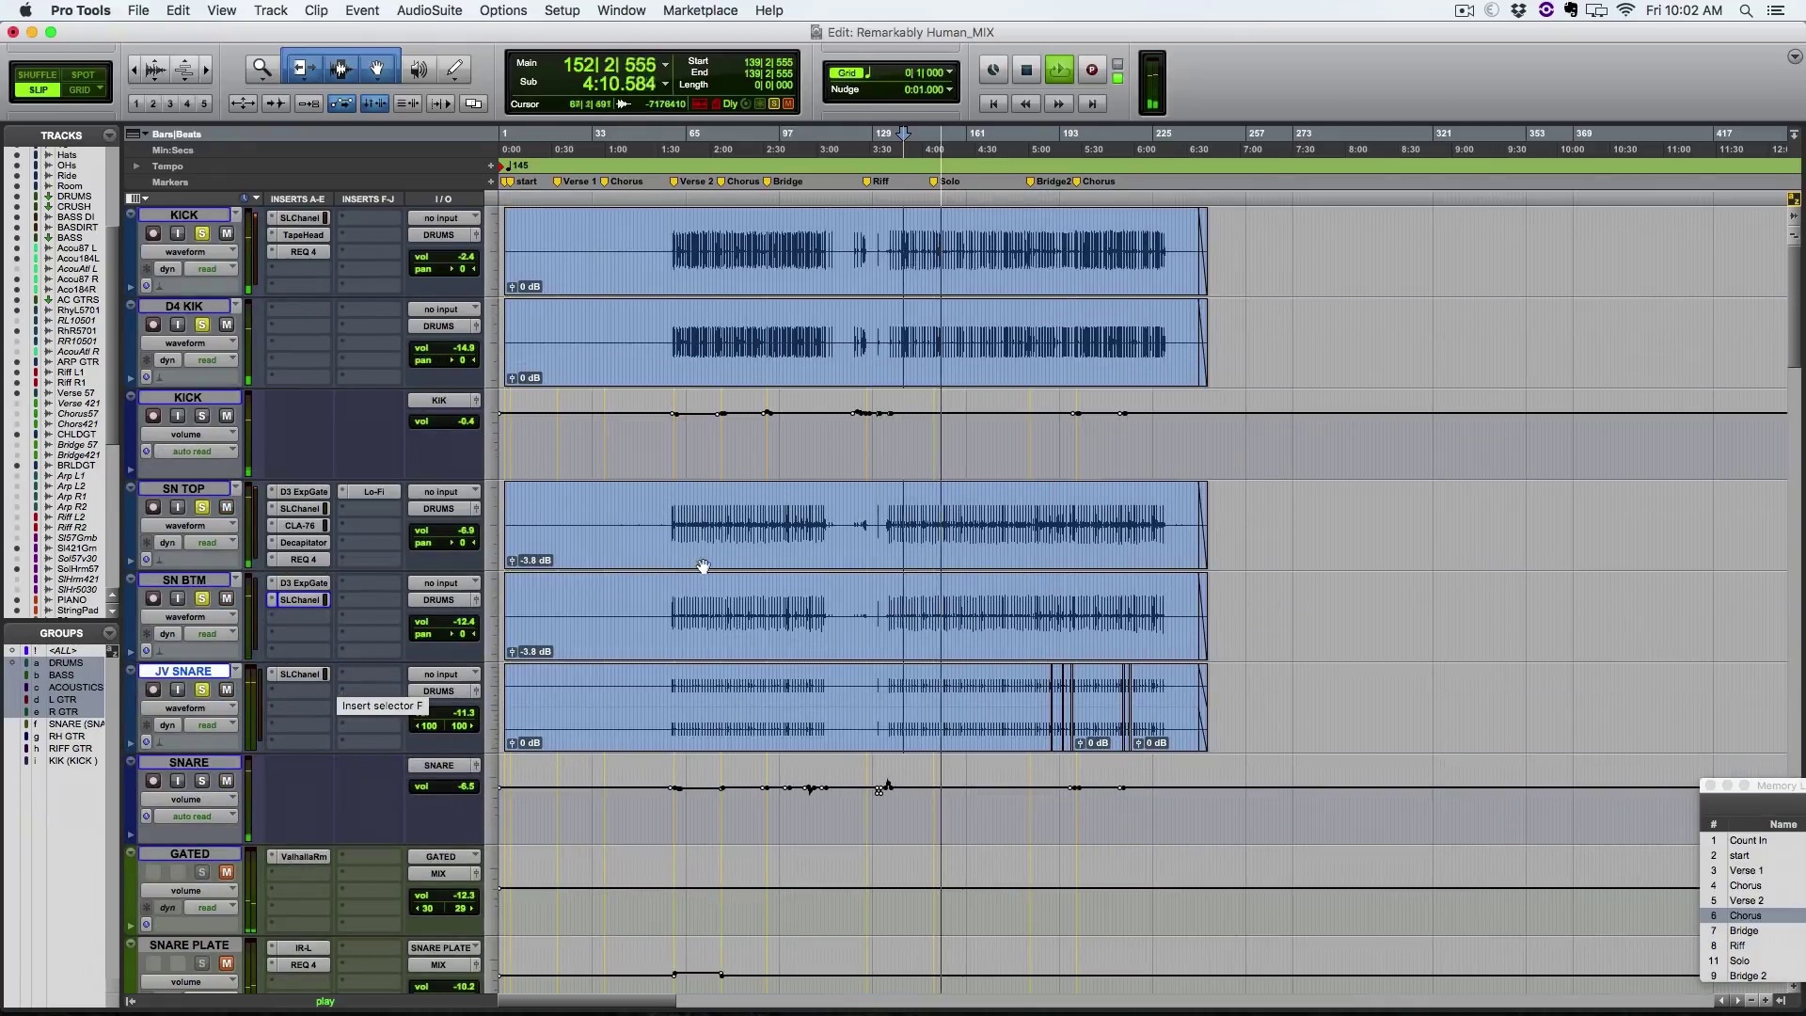
Step: Play the drums from bar 84, comparing JV SNARE muted and unmuted, and stop with it unmuted
click(743, 504)
key(t)
key(t)
key(t)
key(space)
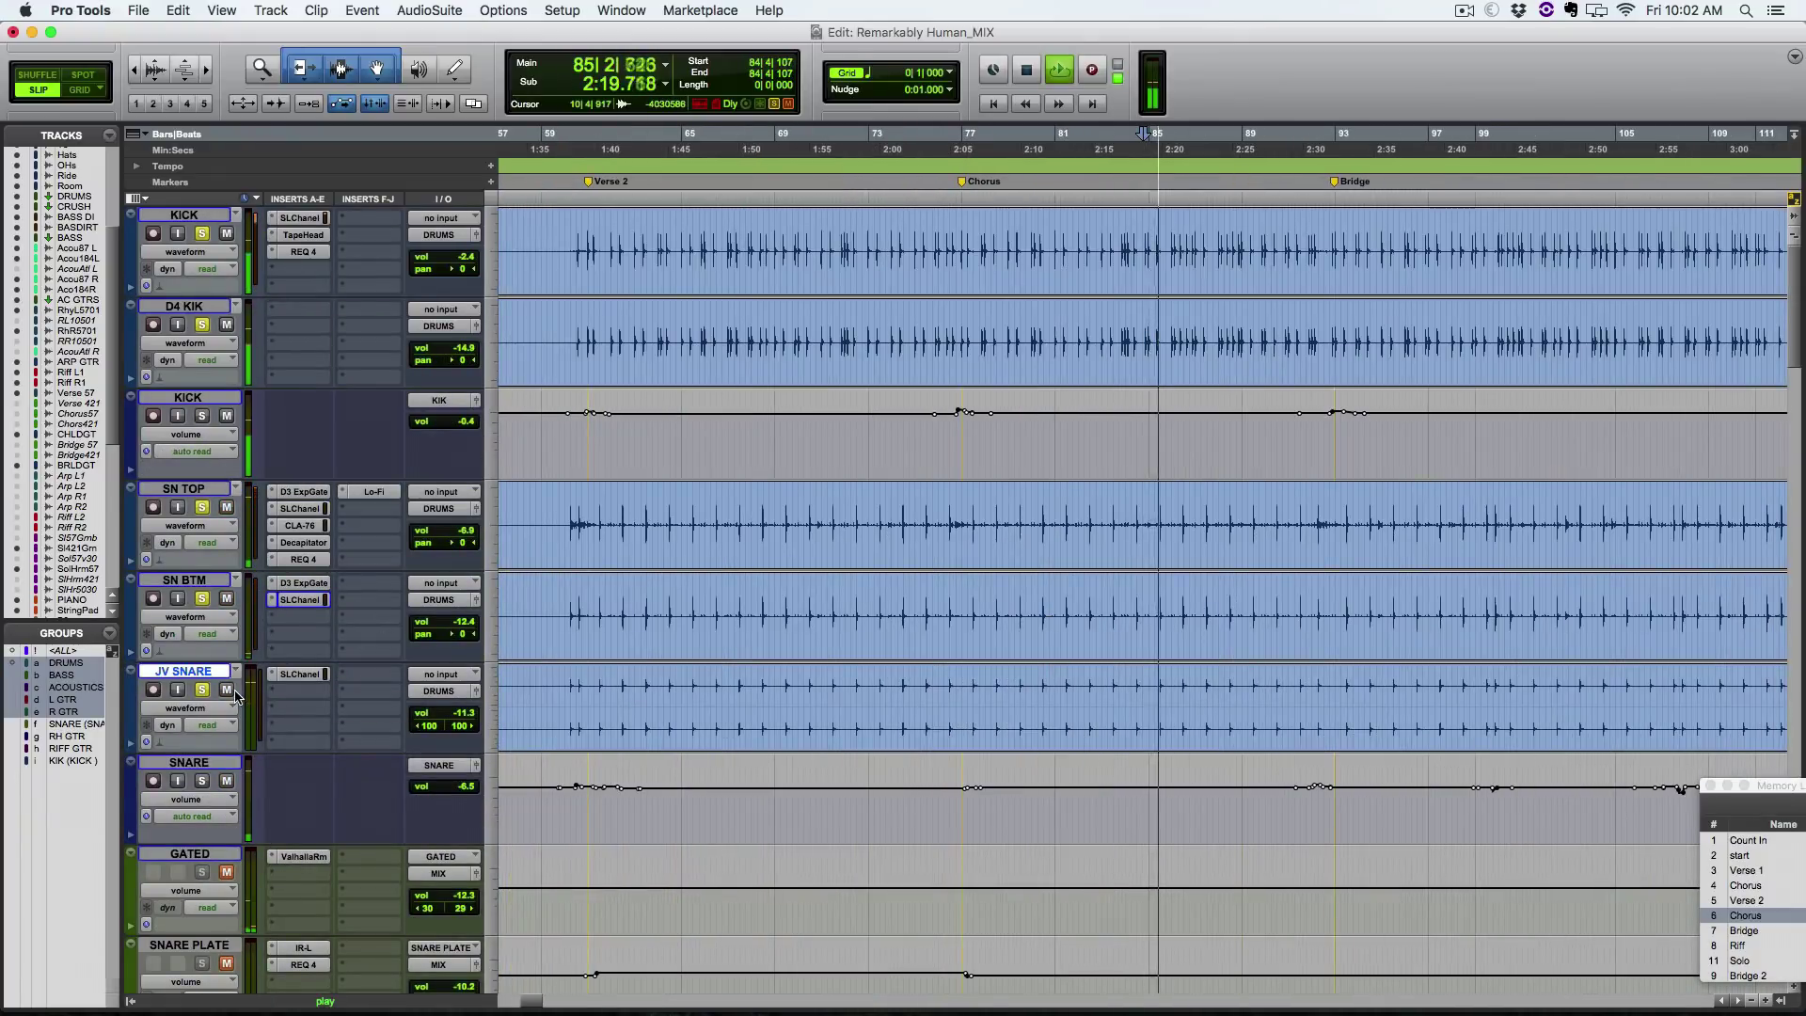
click(226, 691)
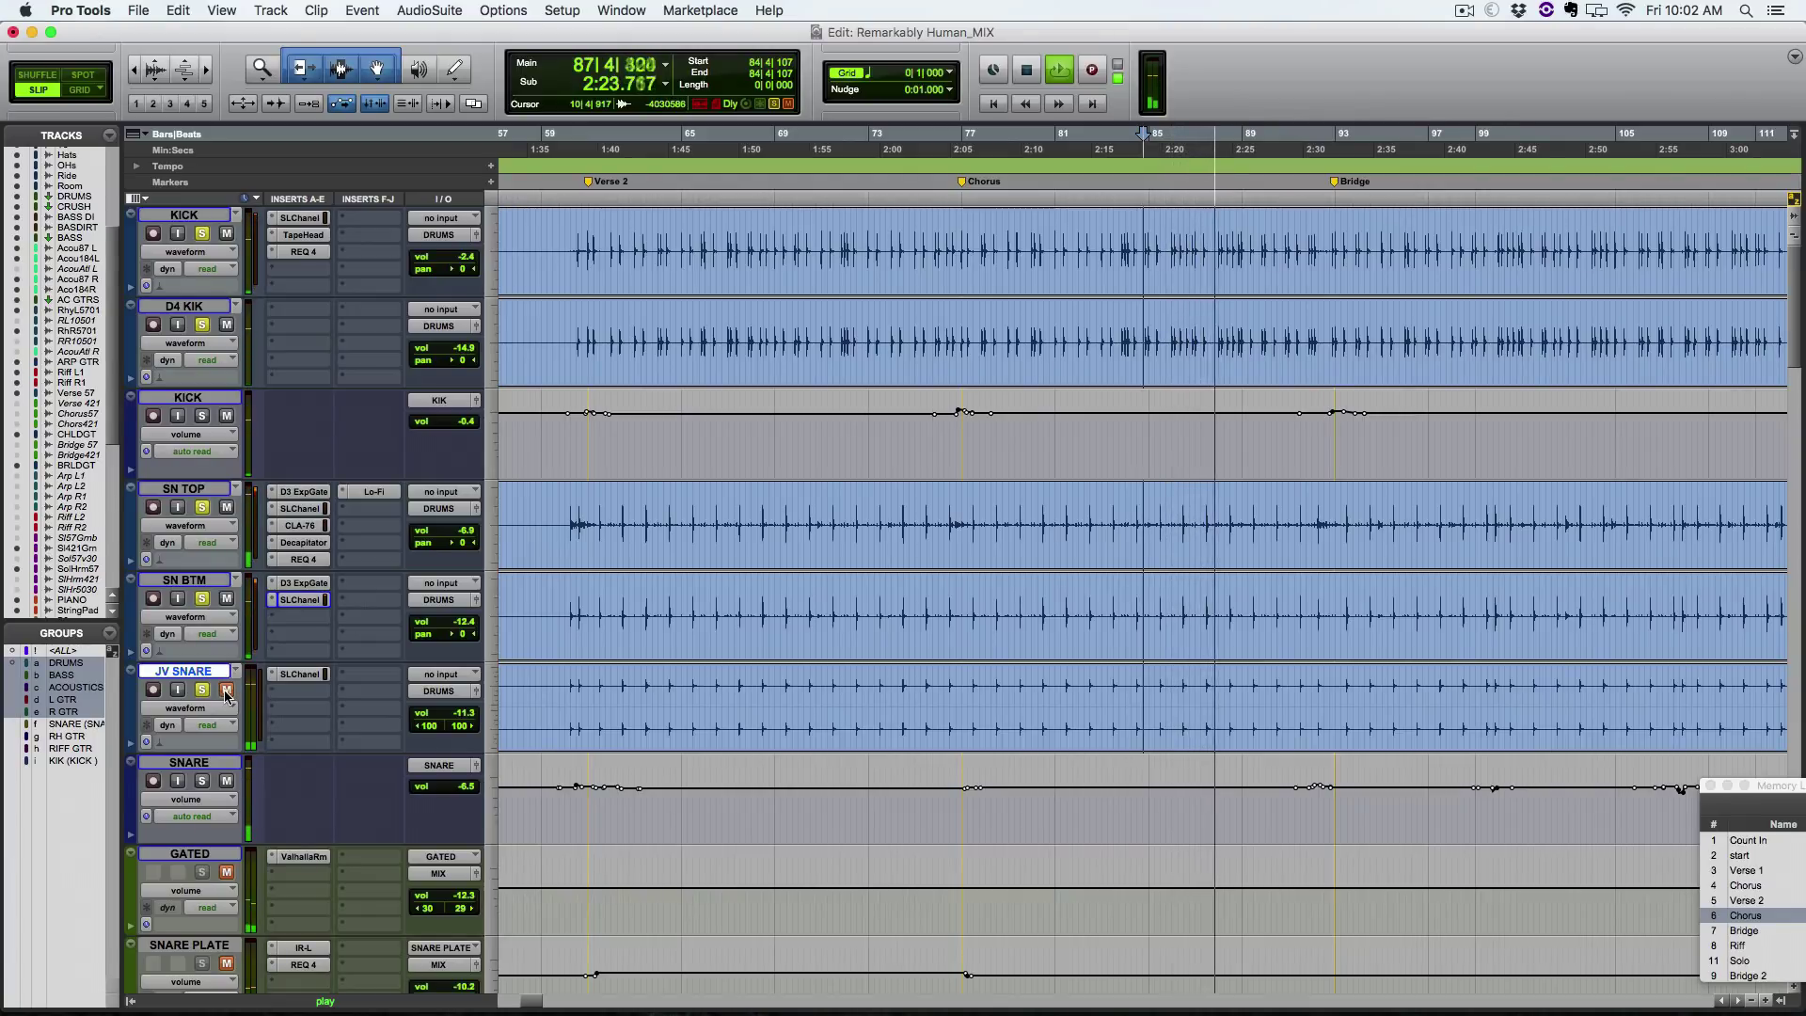
click(225, 690)
key(space)
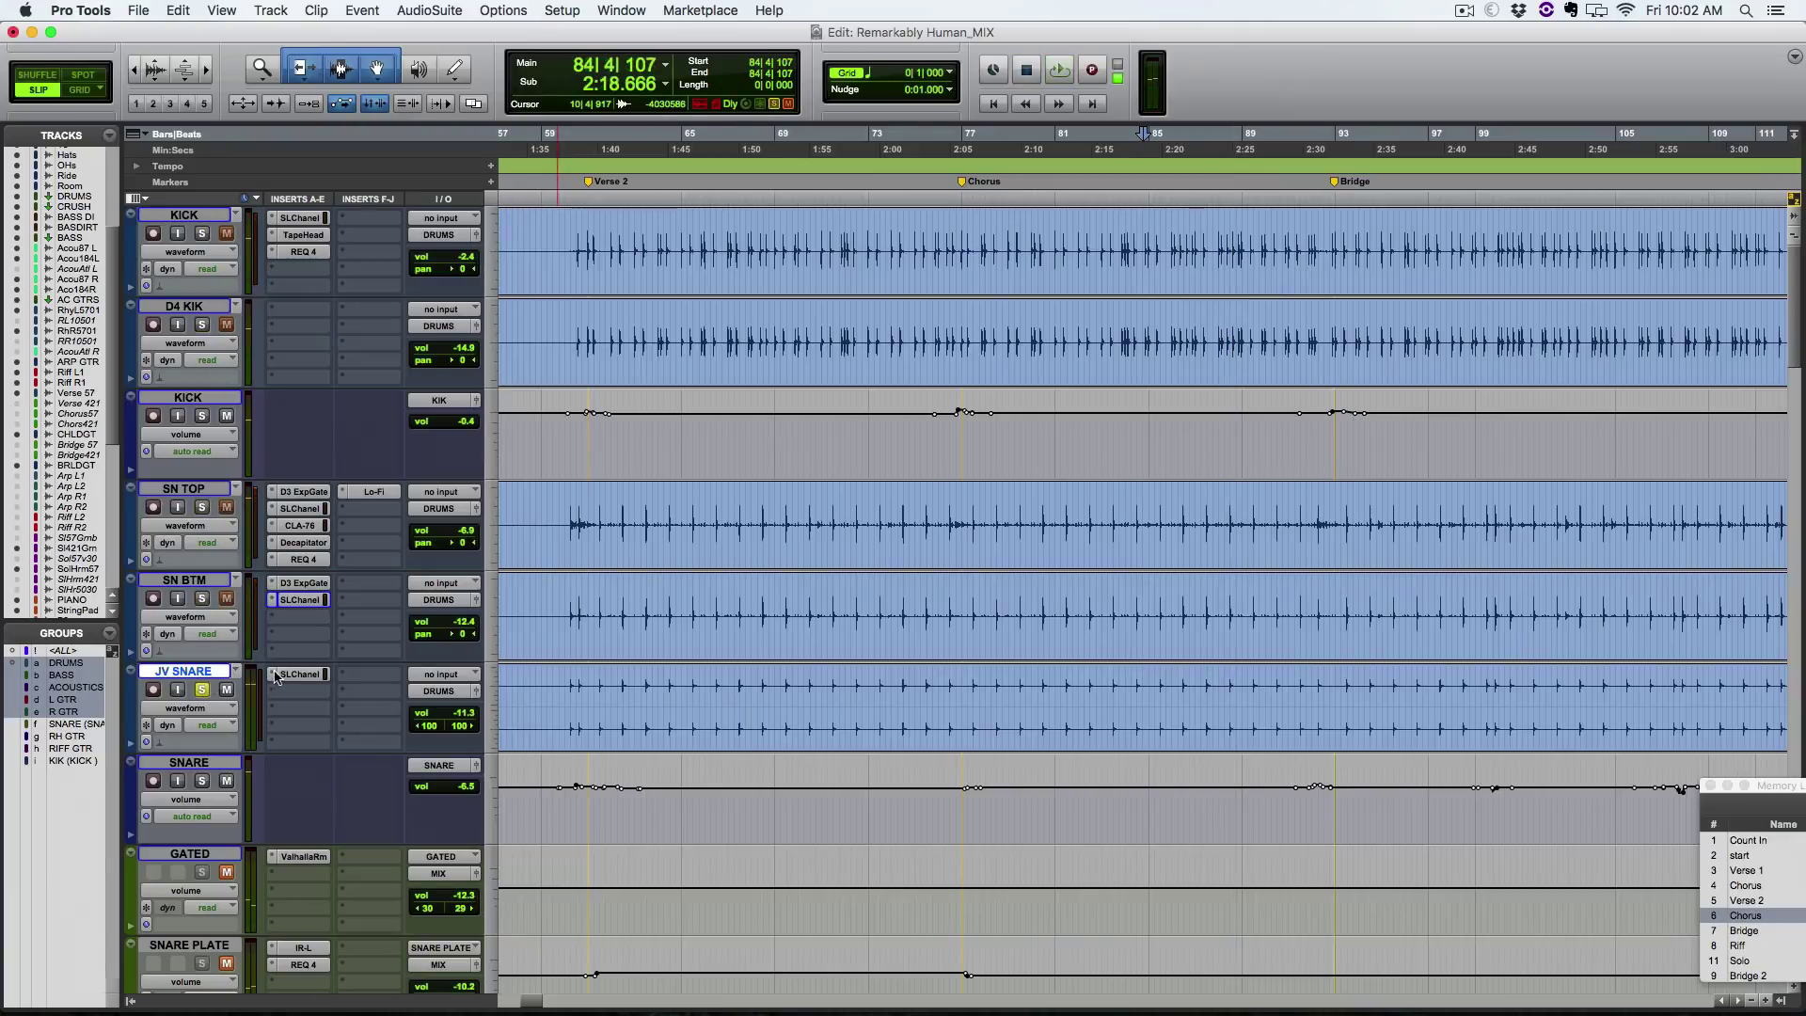
Step: Open JV SNARE's SSLChannel, examine its LF and HF settings, and compare it bypassed and active while playing from bar 84
click(275, 675)
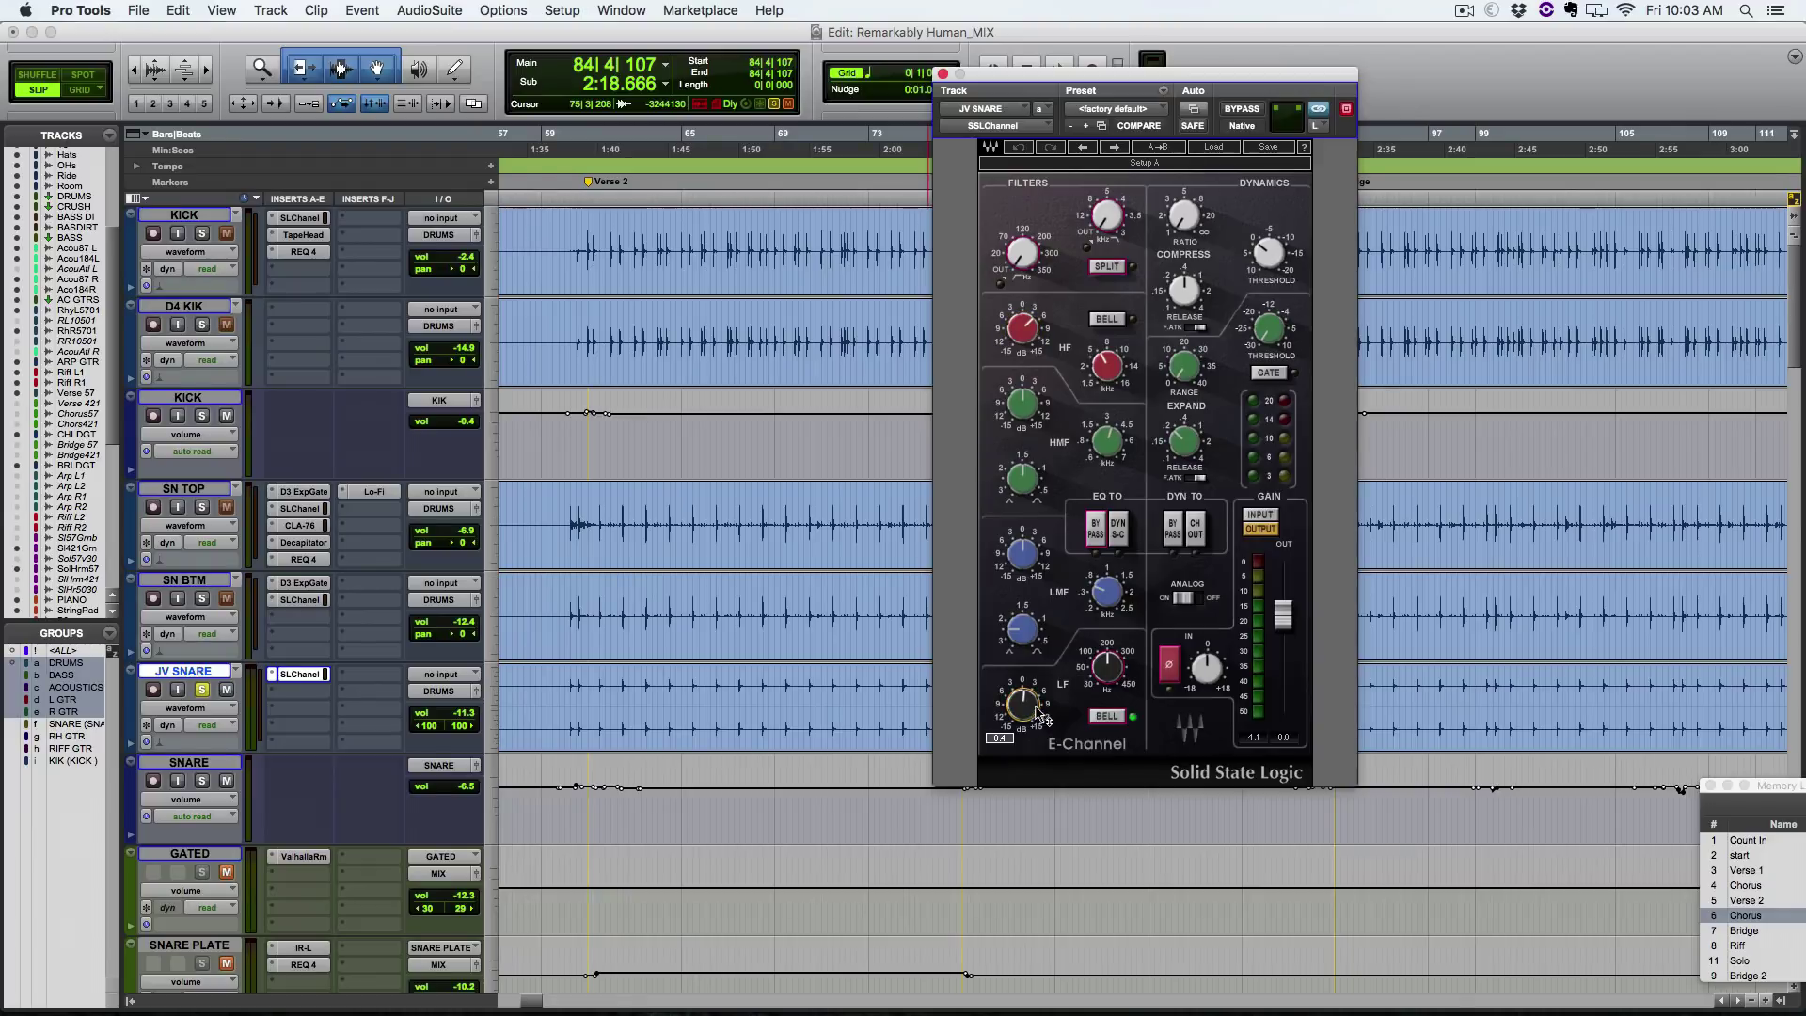
click(1107, 667)
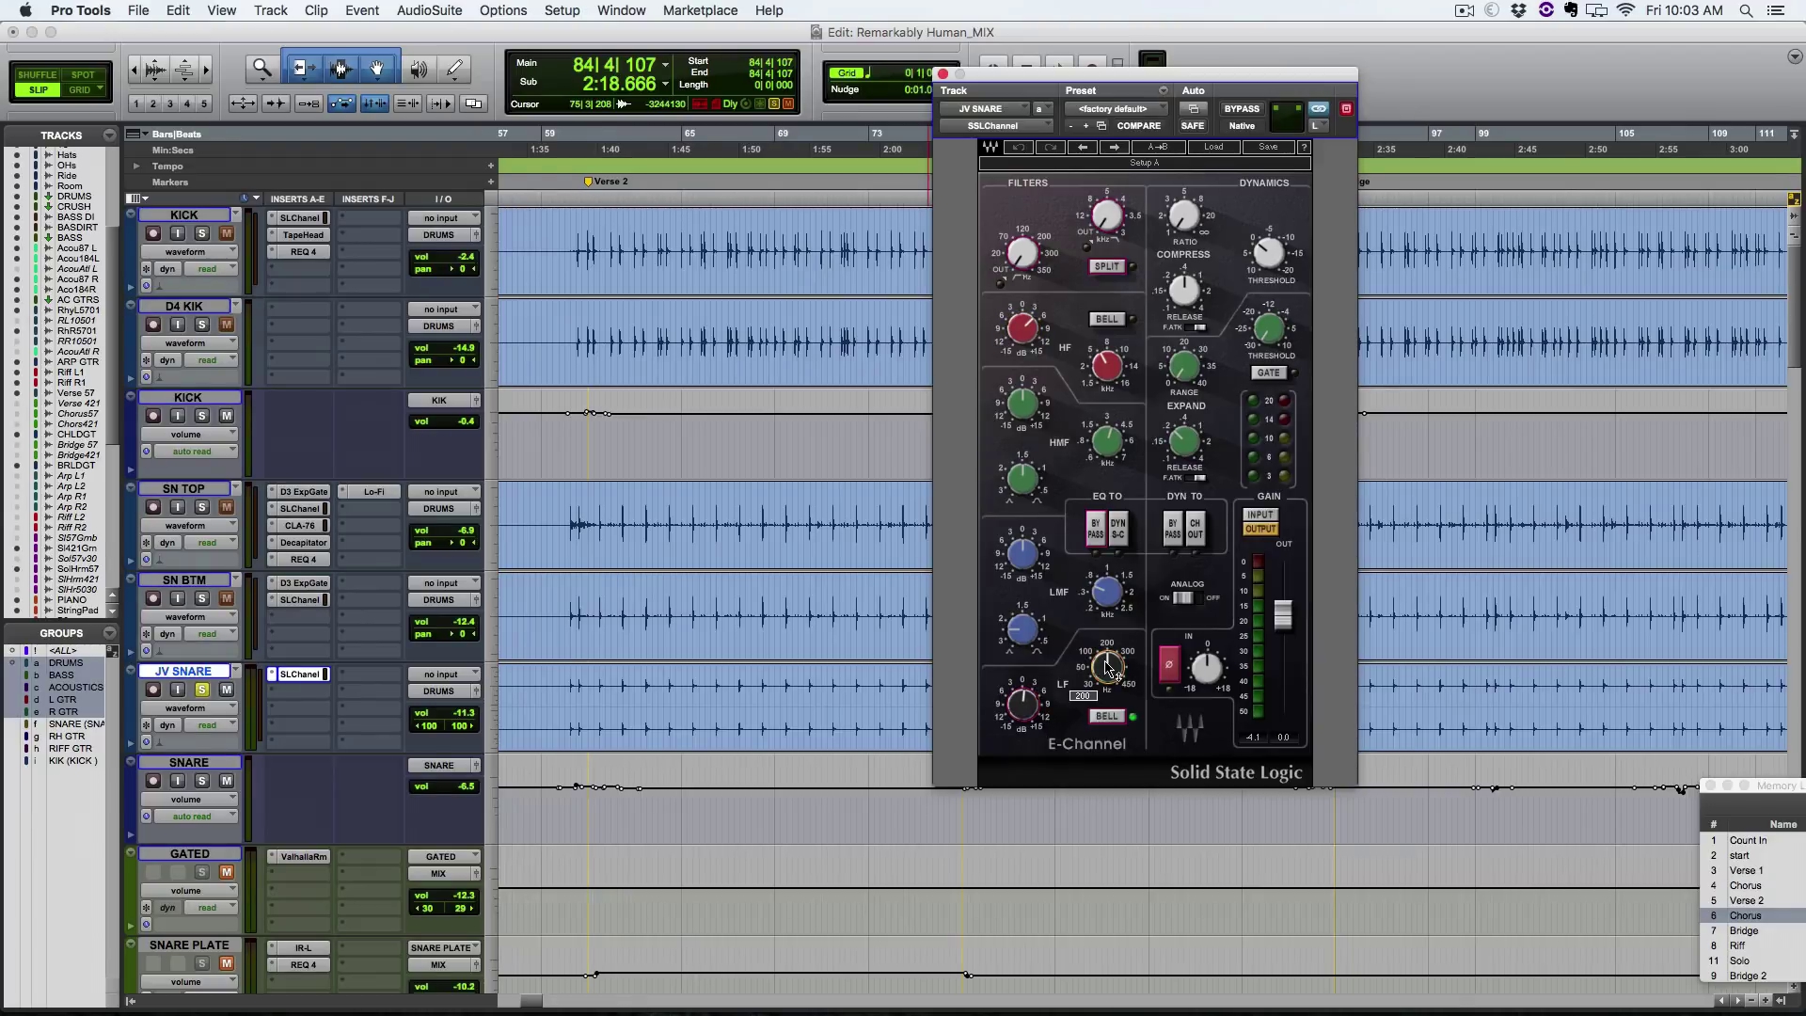
click(1030, 341)
key(space)
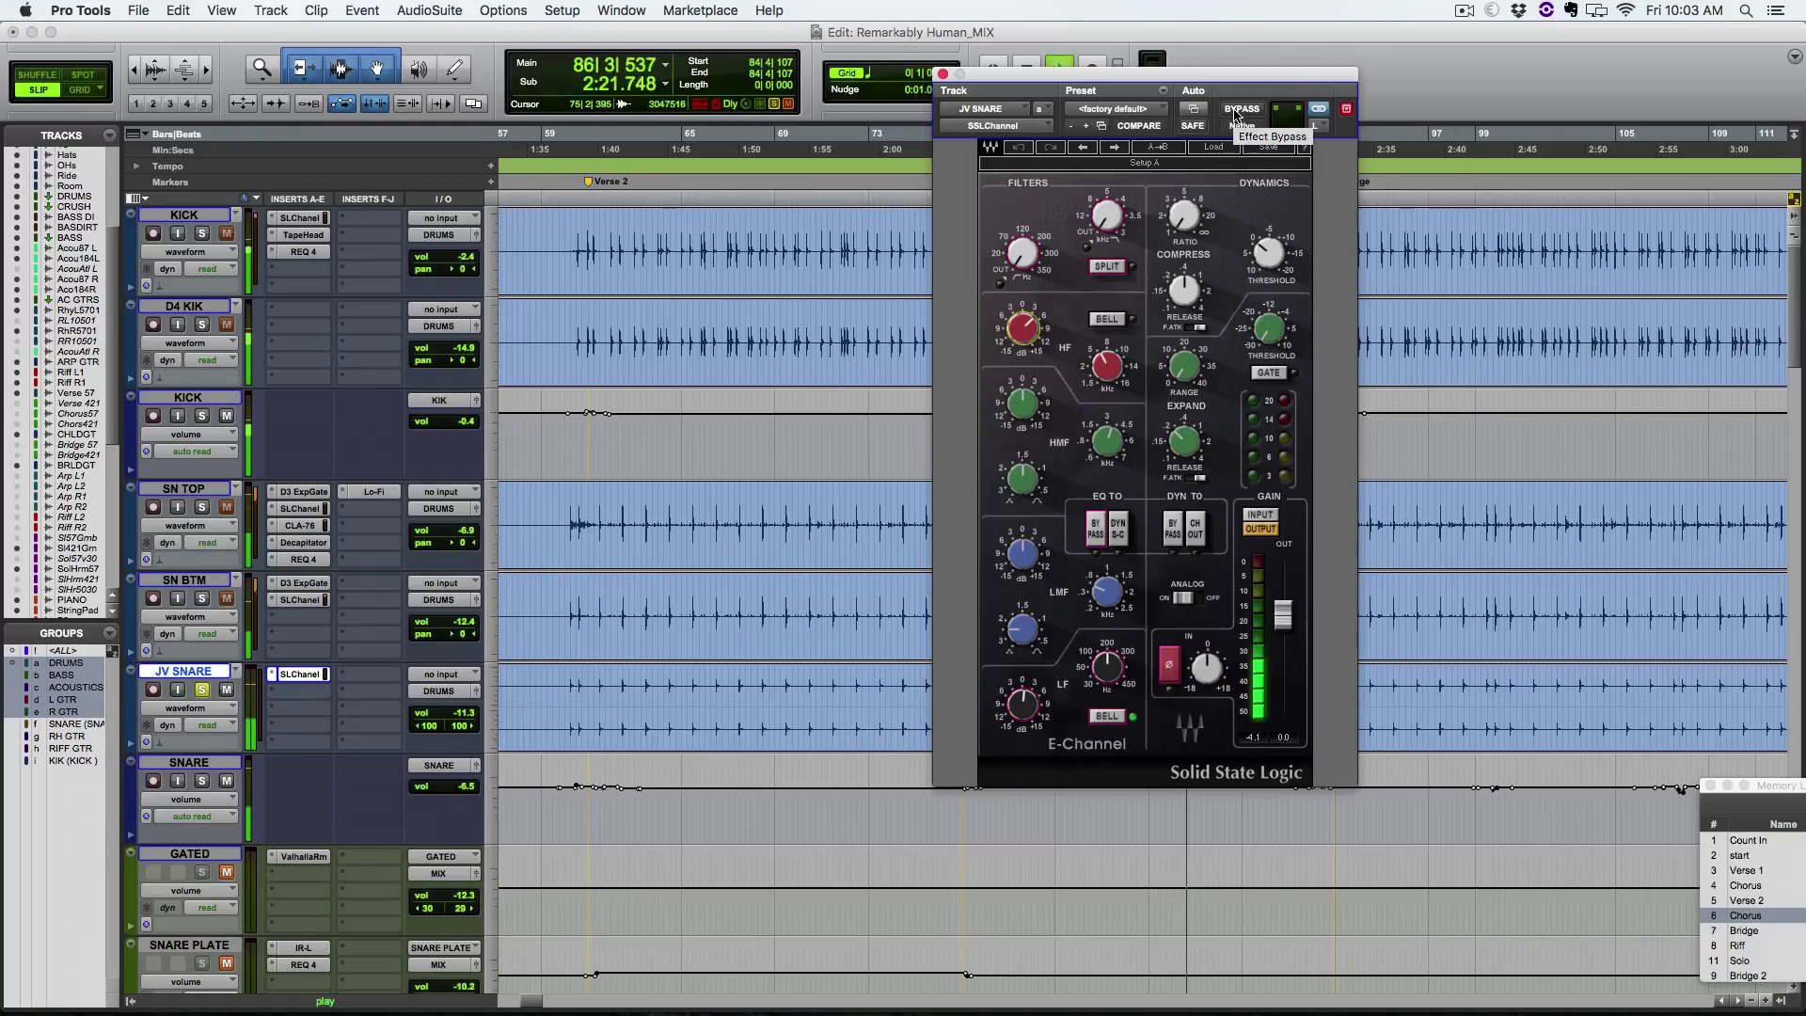
click(1237, 109)
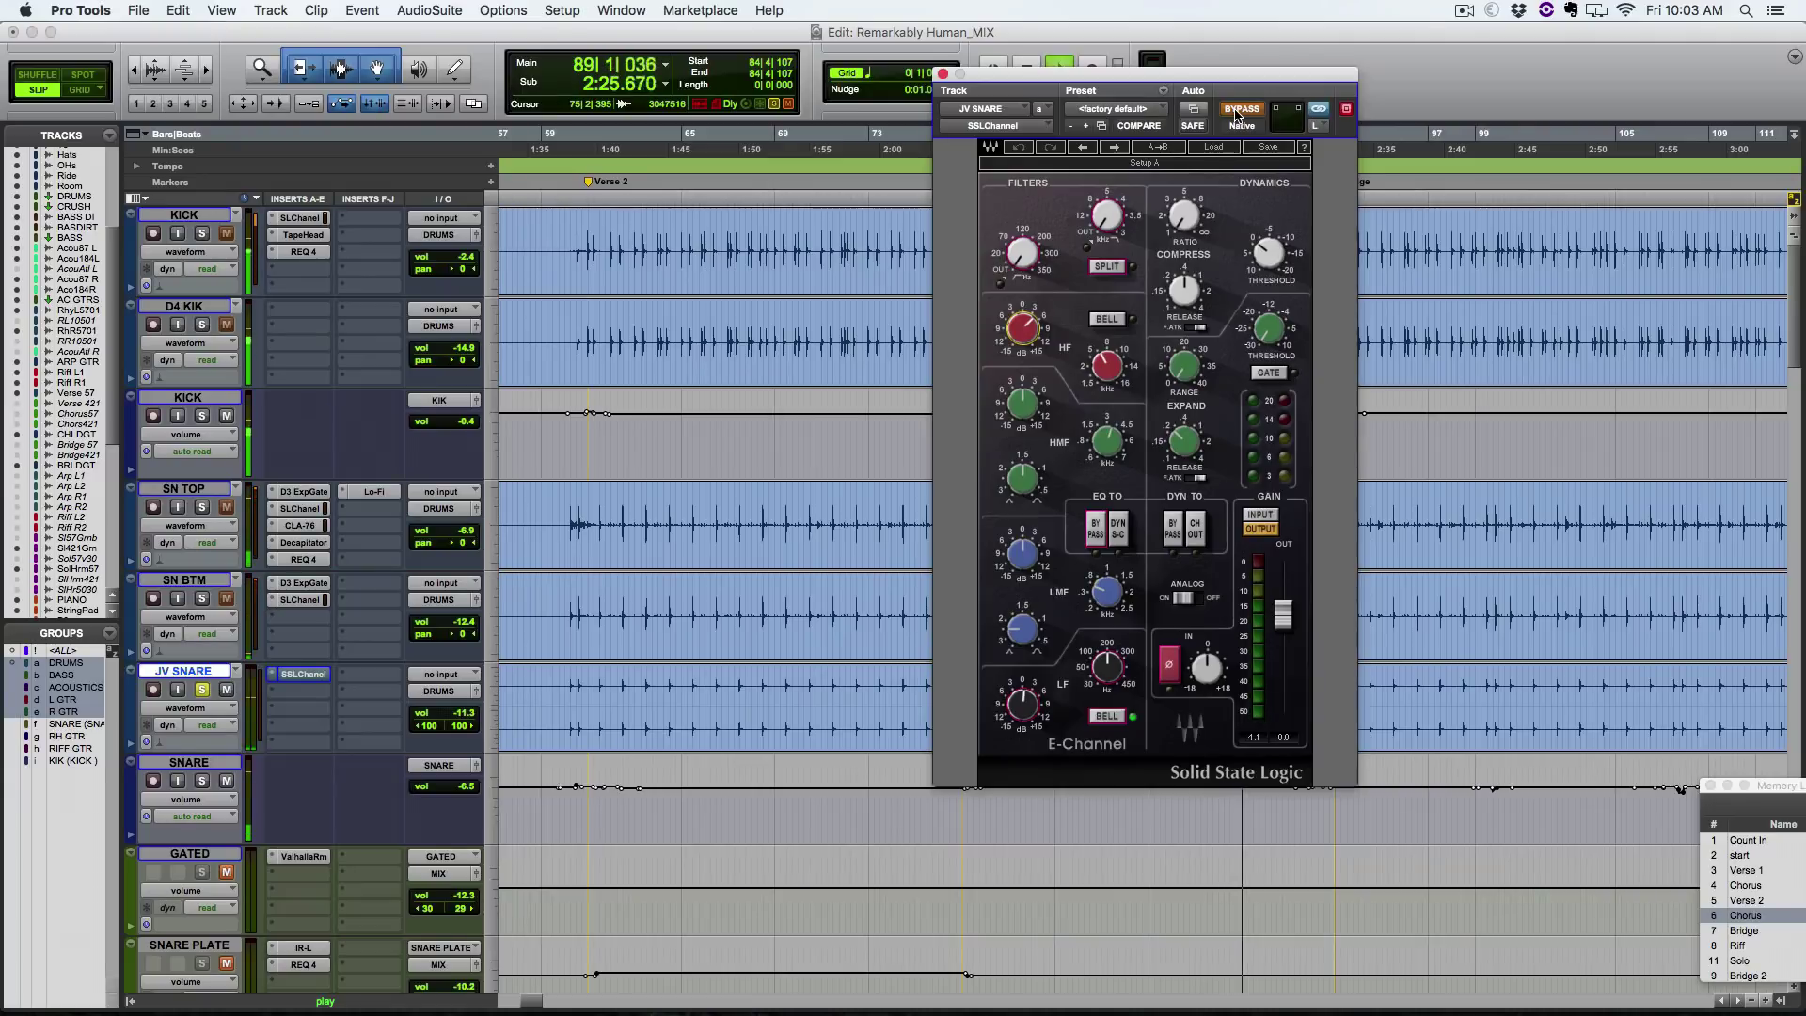
click(1237, 109)
Step: Solo SN TOP and SN BTM with JV SNARE and compare its SSLChannel bypassed and active during playback, leaving it active
click(203, 599)
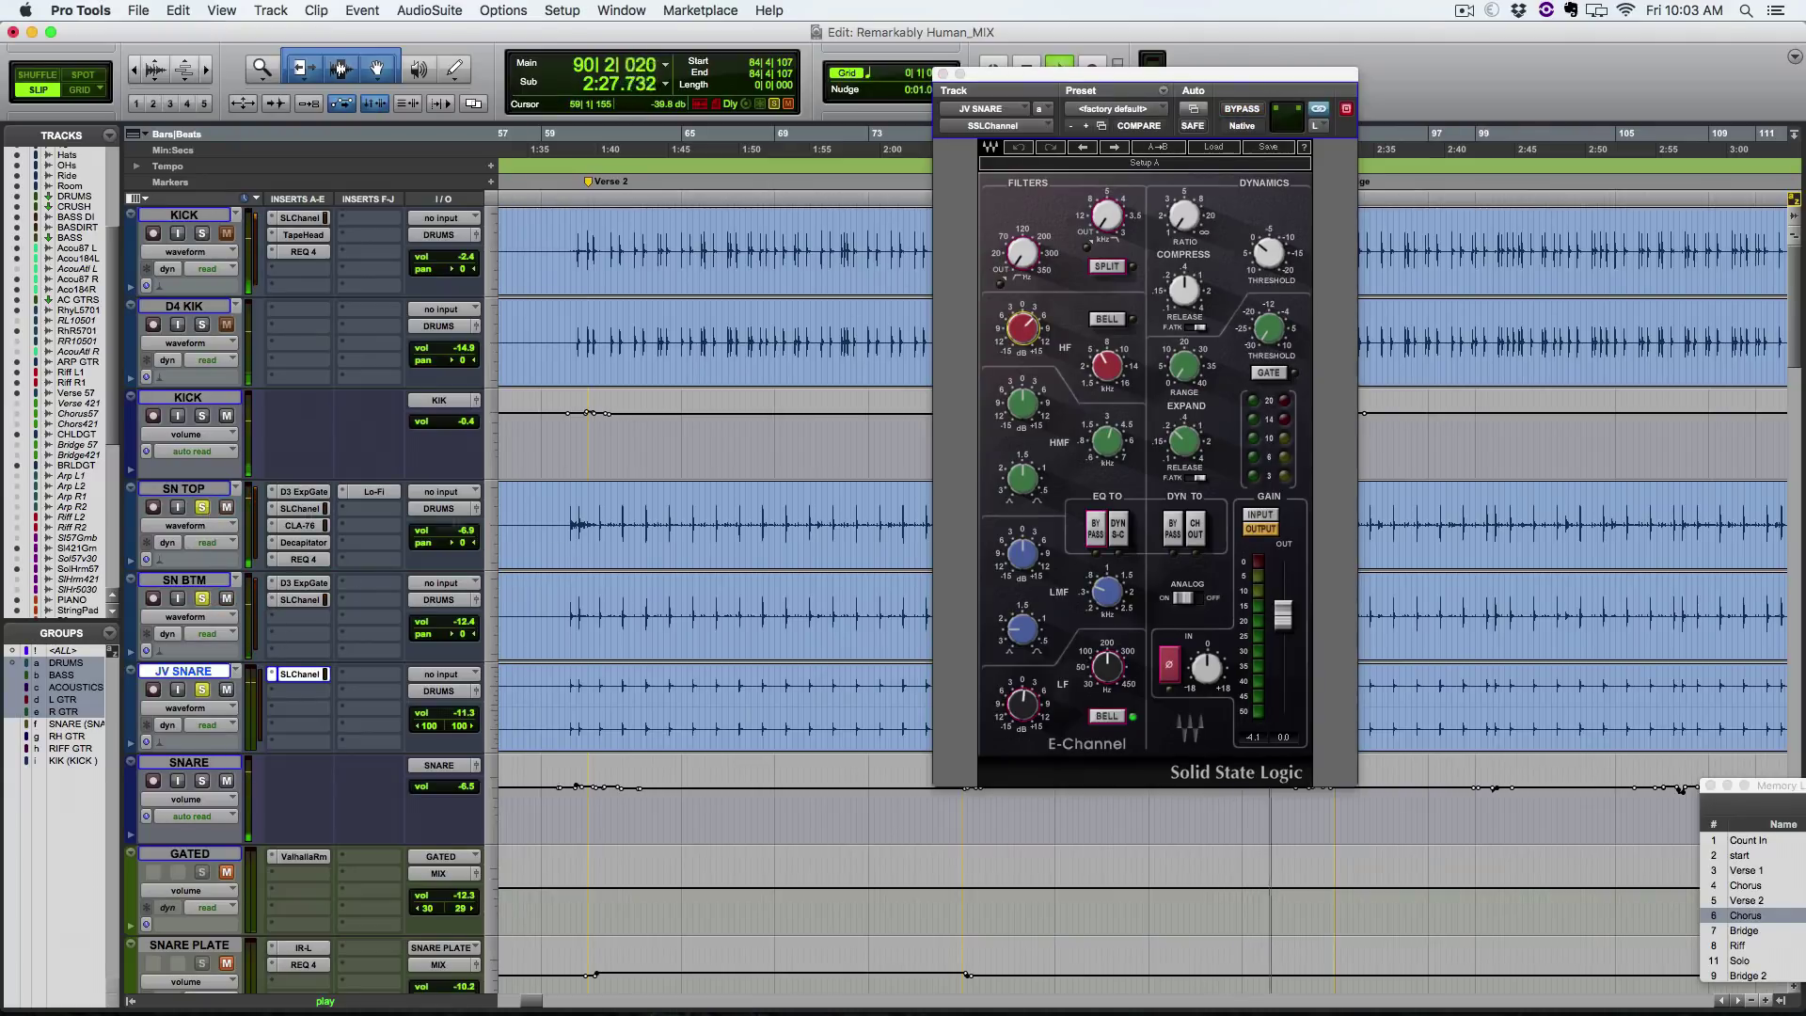
click(1242, 109)
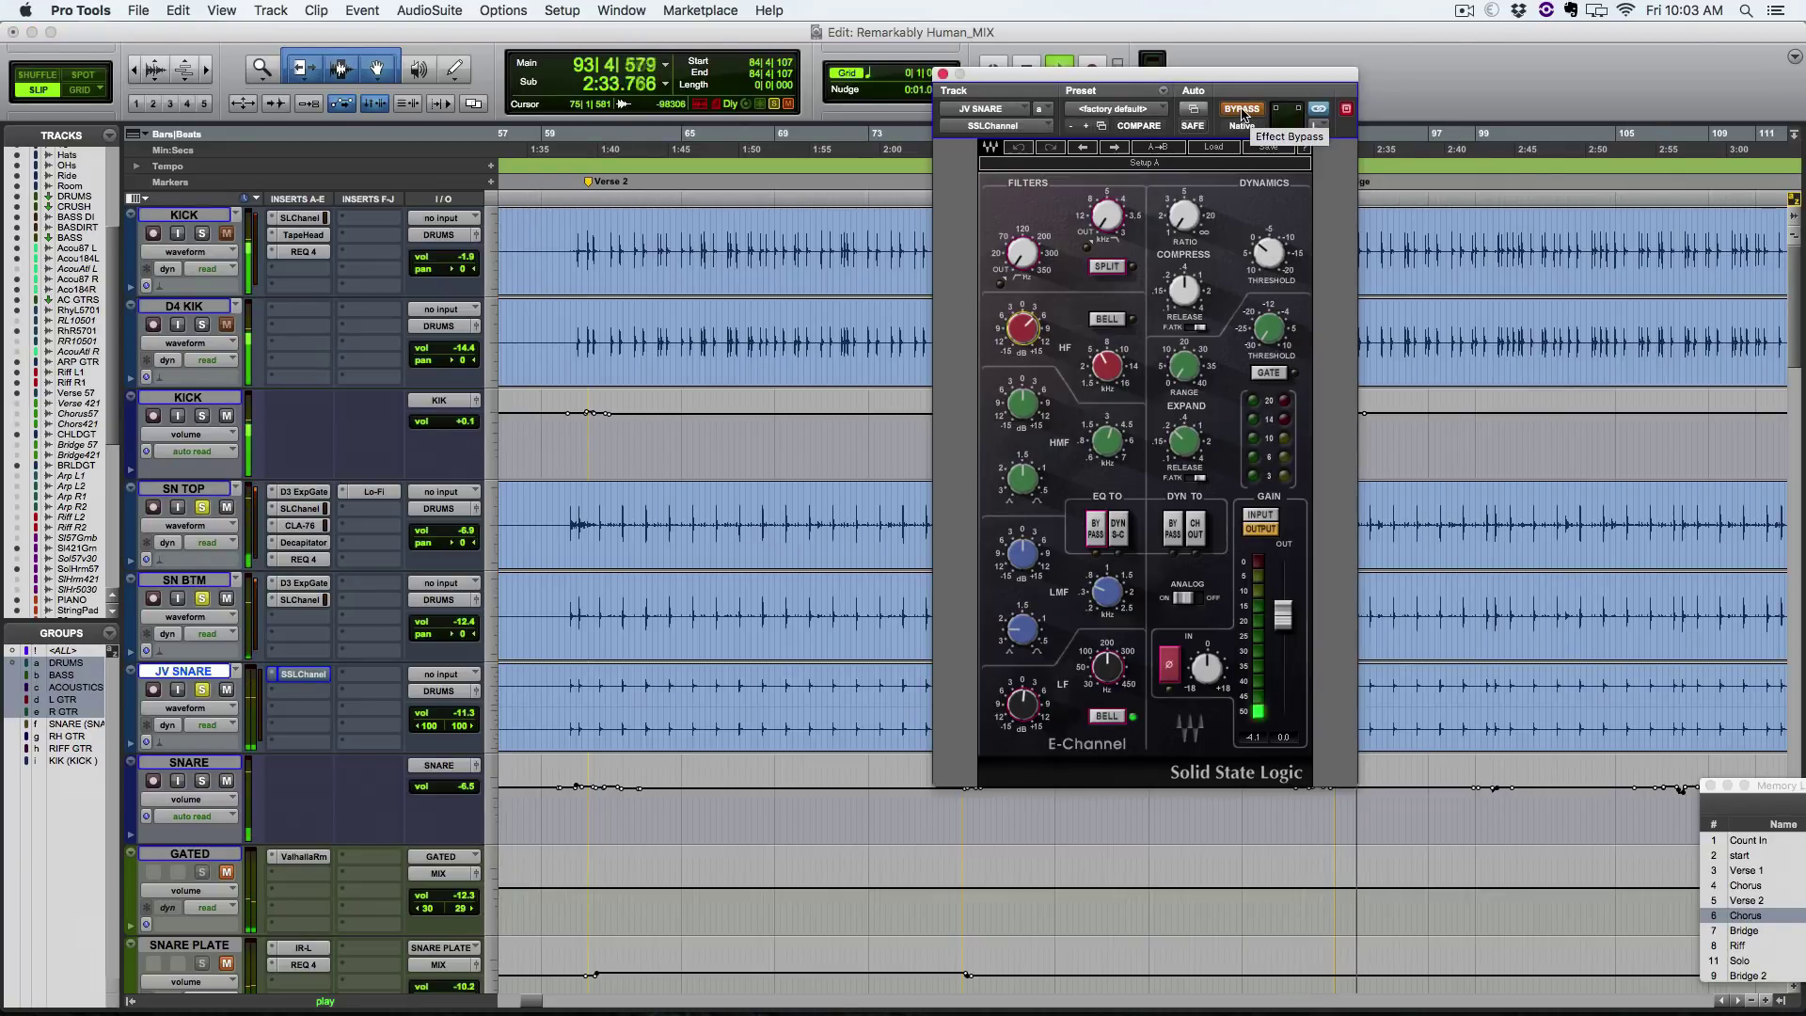
click(1242, 109)
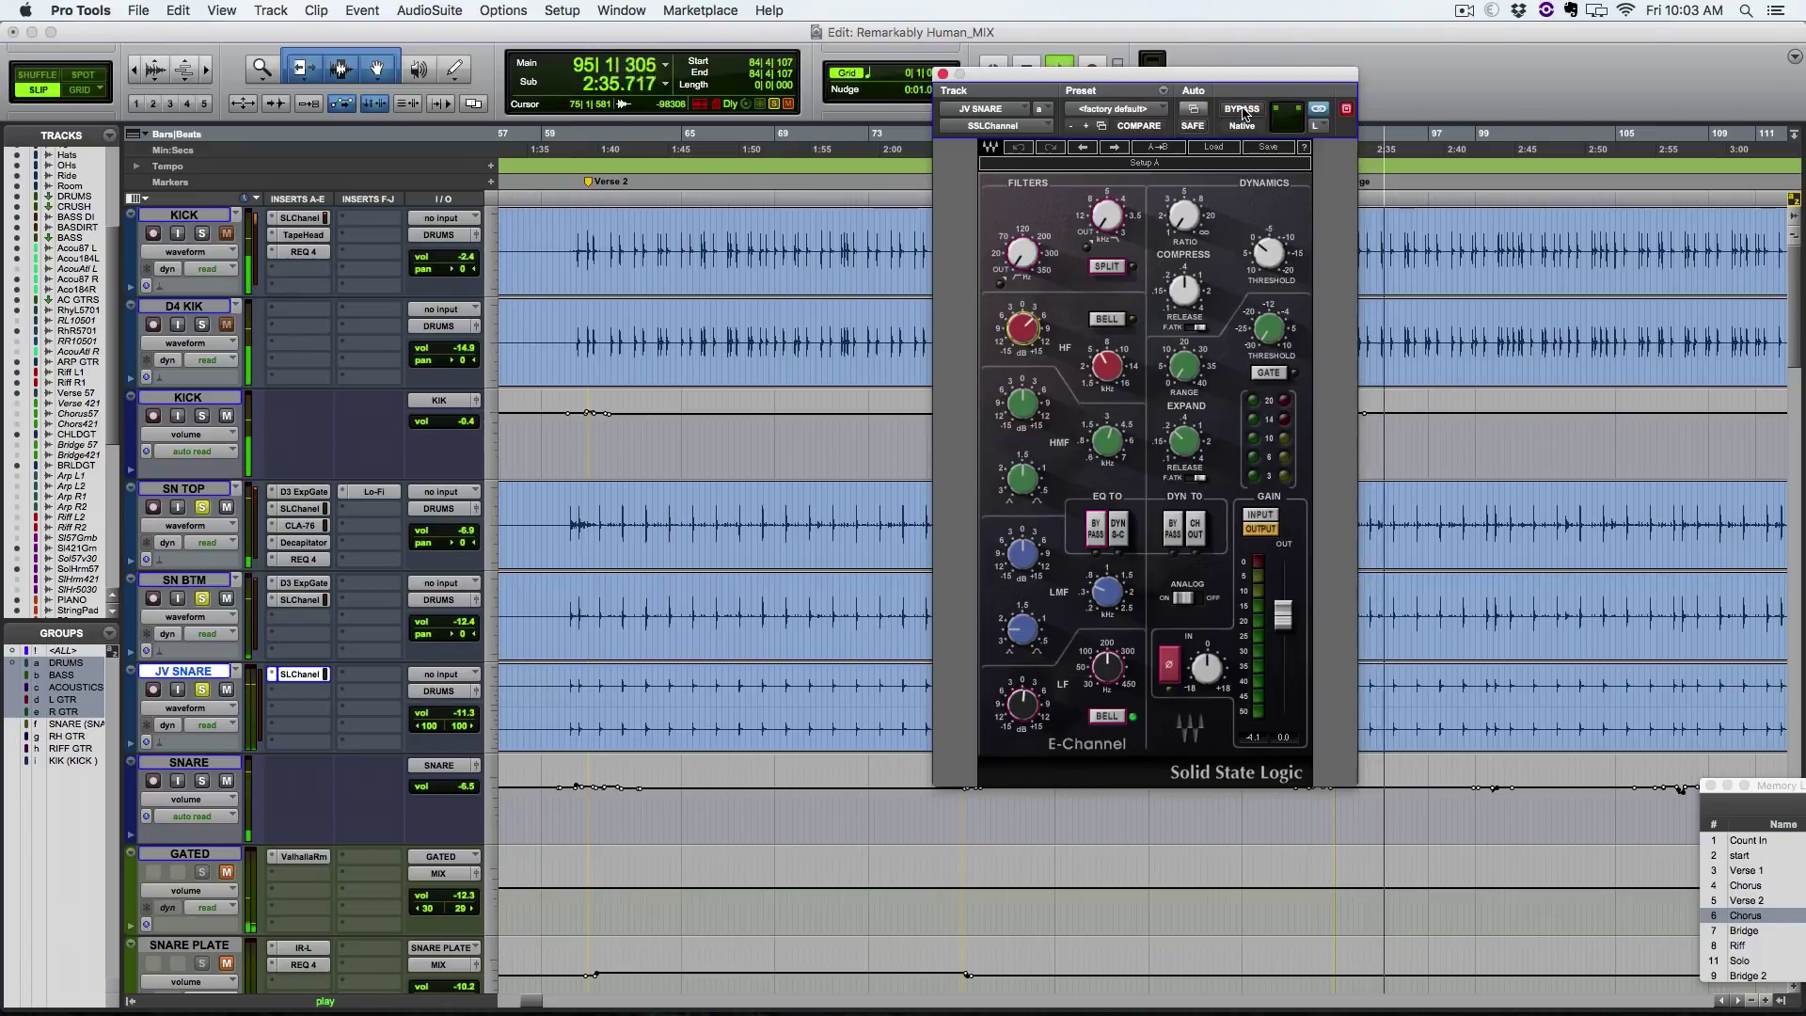
click(1241, 109)
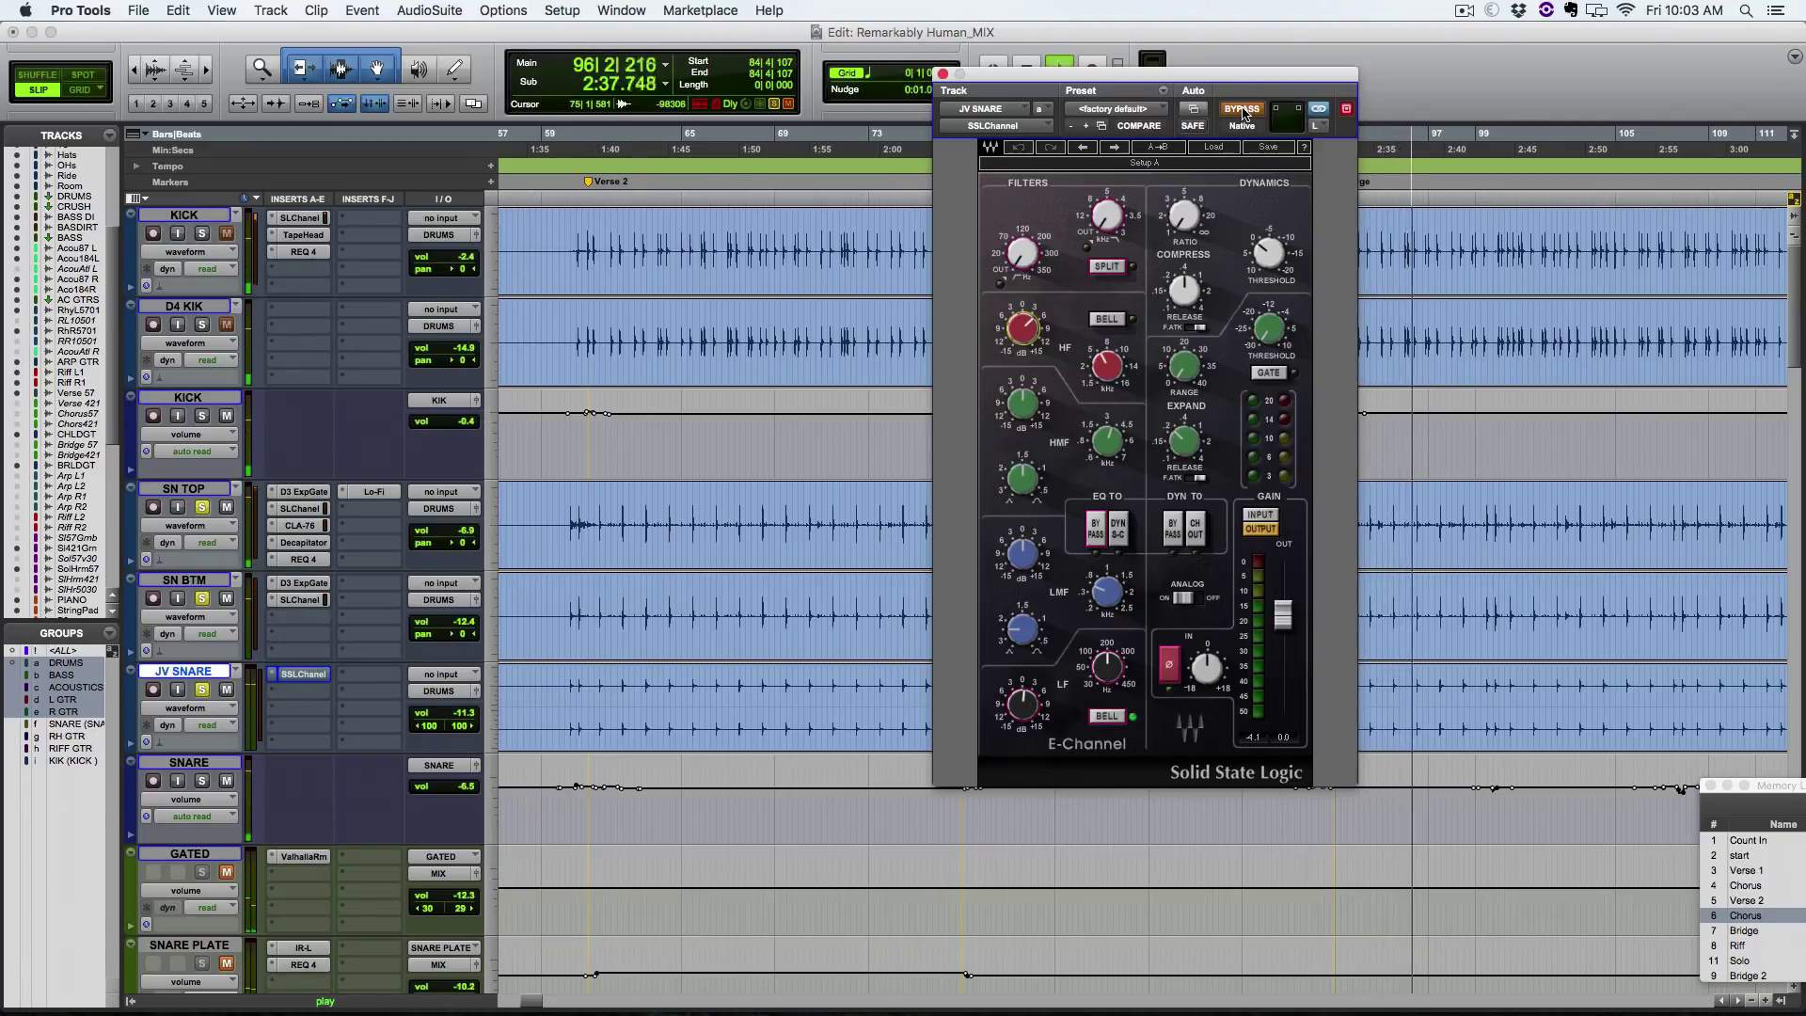
click(1232, 112)
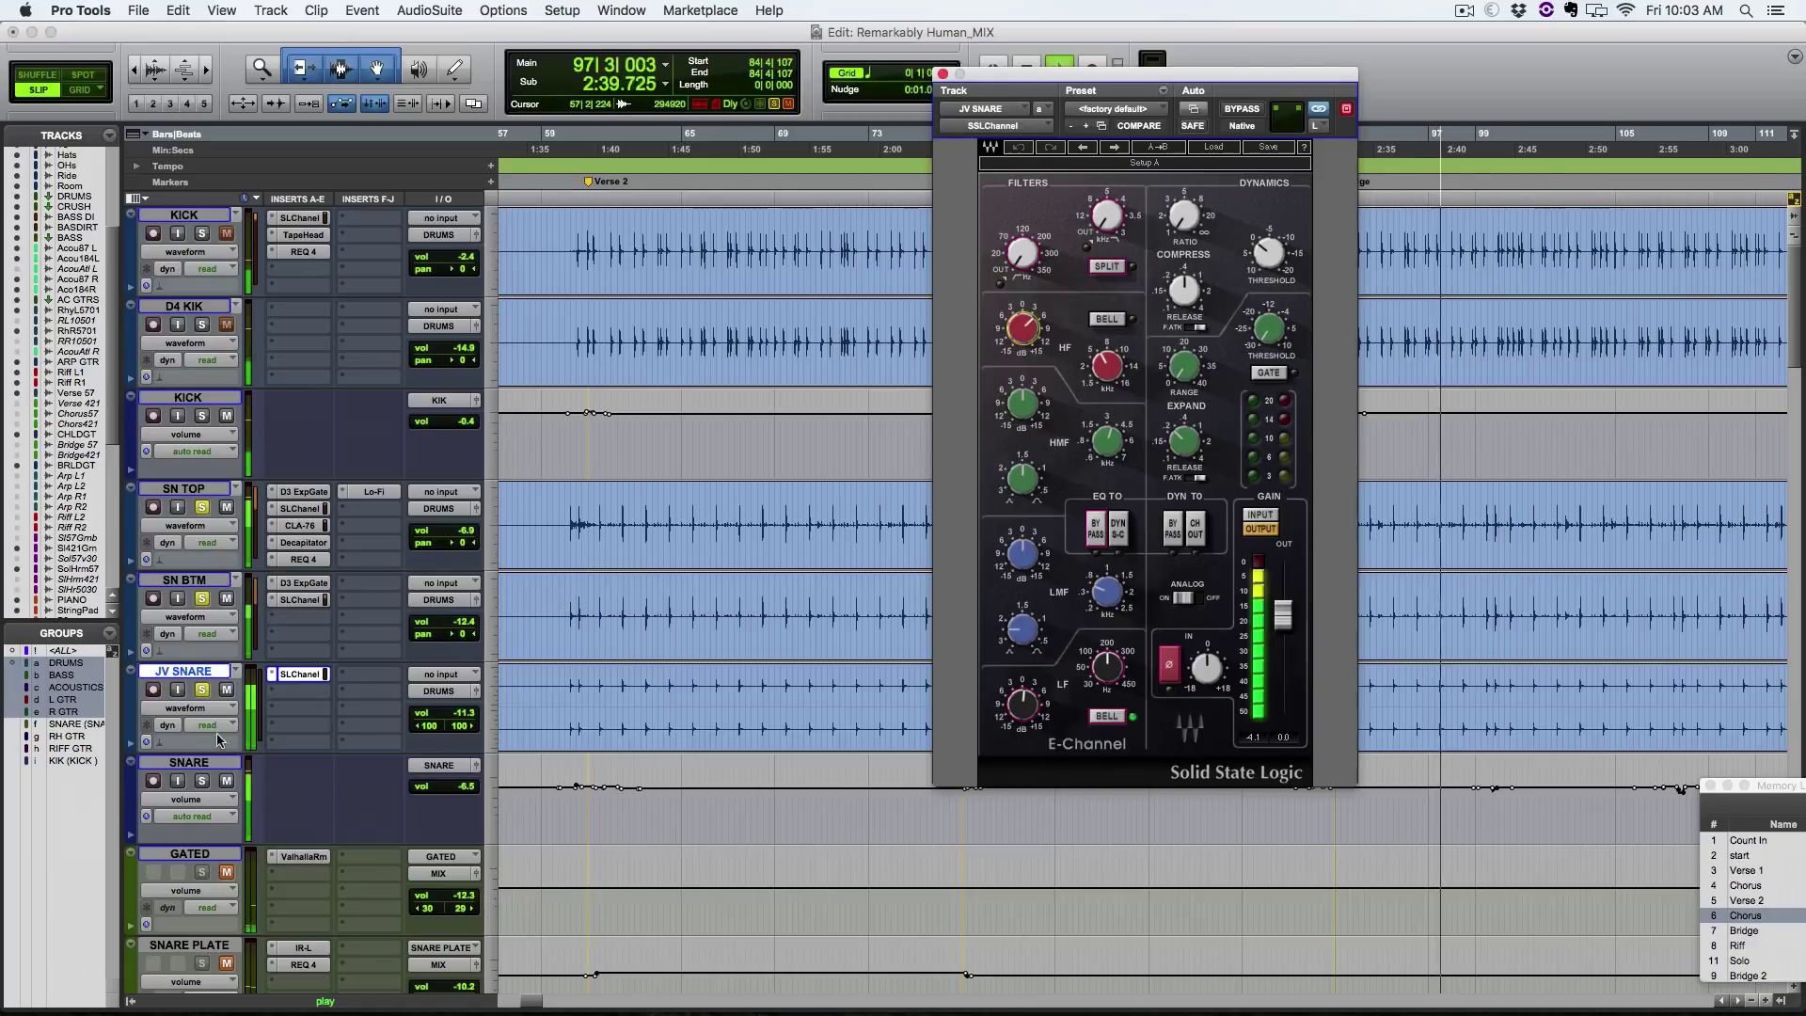
Step: Compare the snares with JV SNARE muted and unmuted, leave it unmuted, and stop playback with SN BTM selected
click(229, 691)
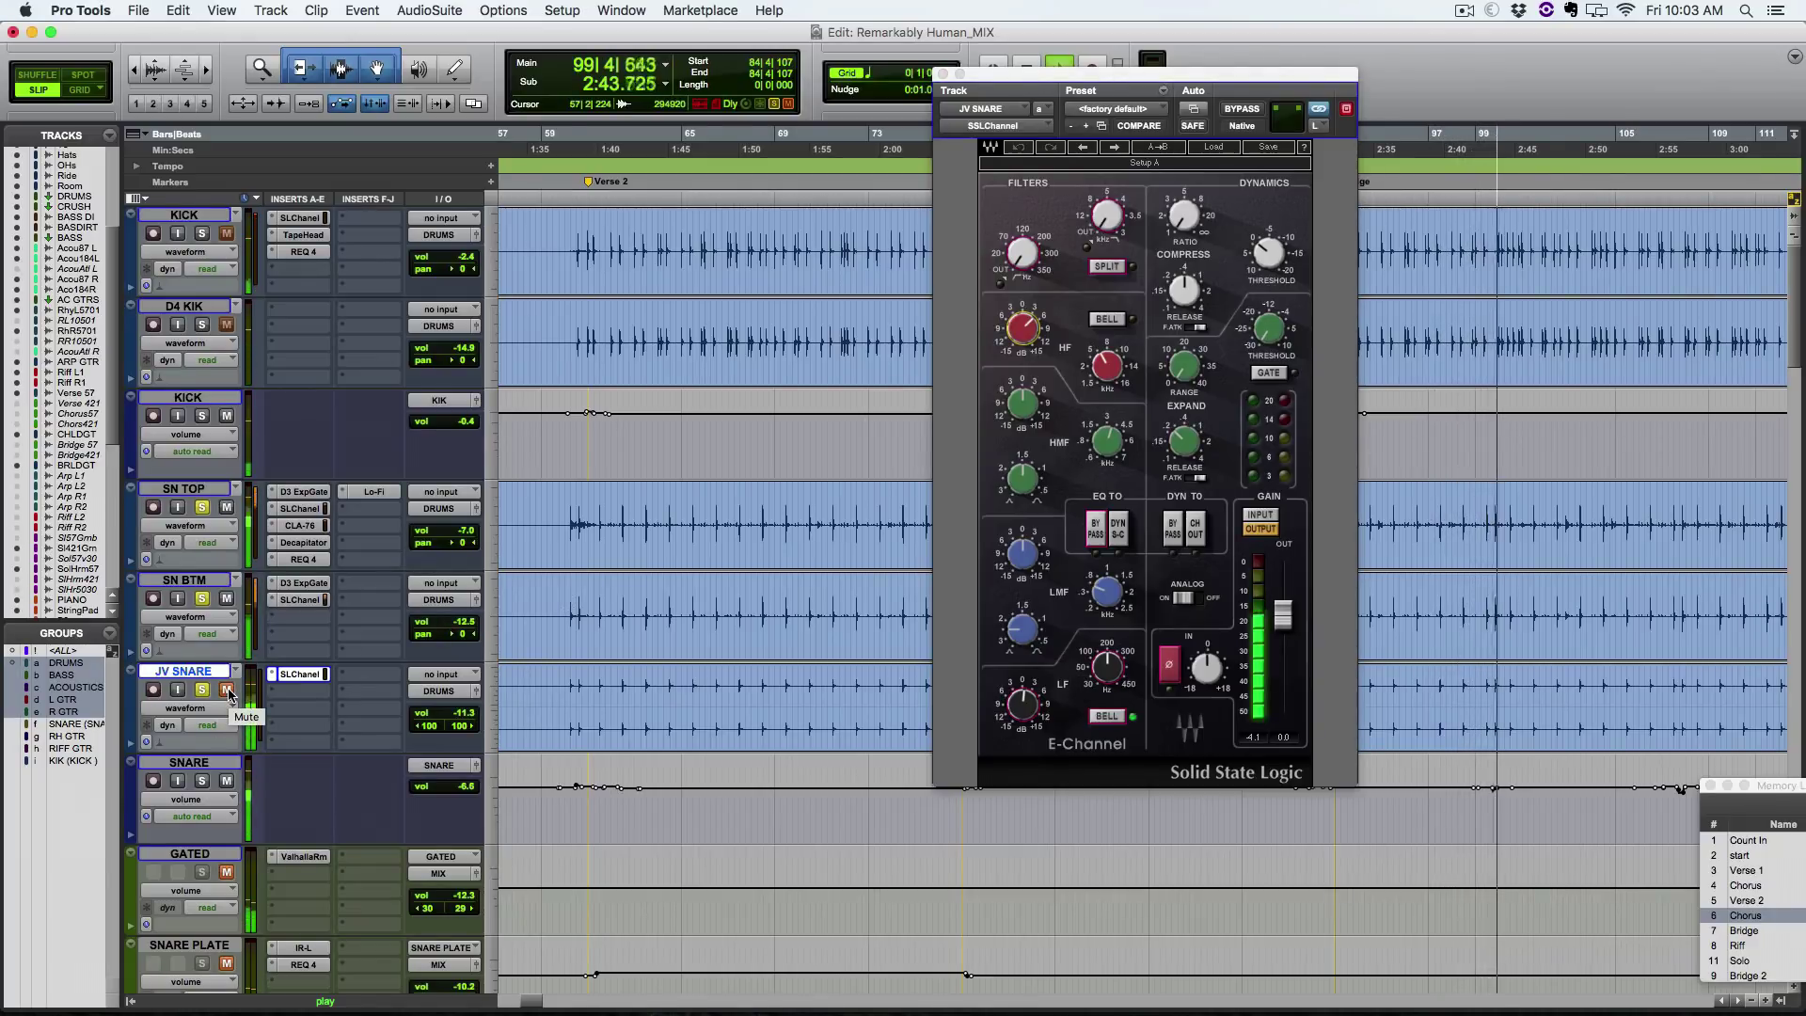
click(228, 691)
click(200, 581)
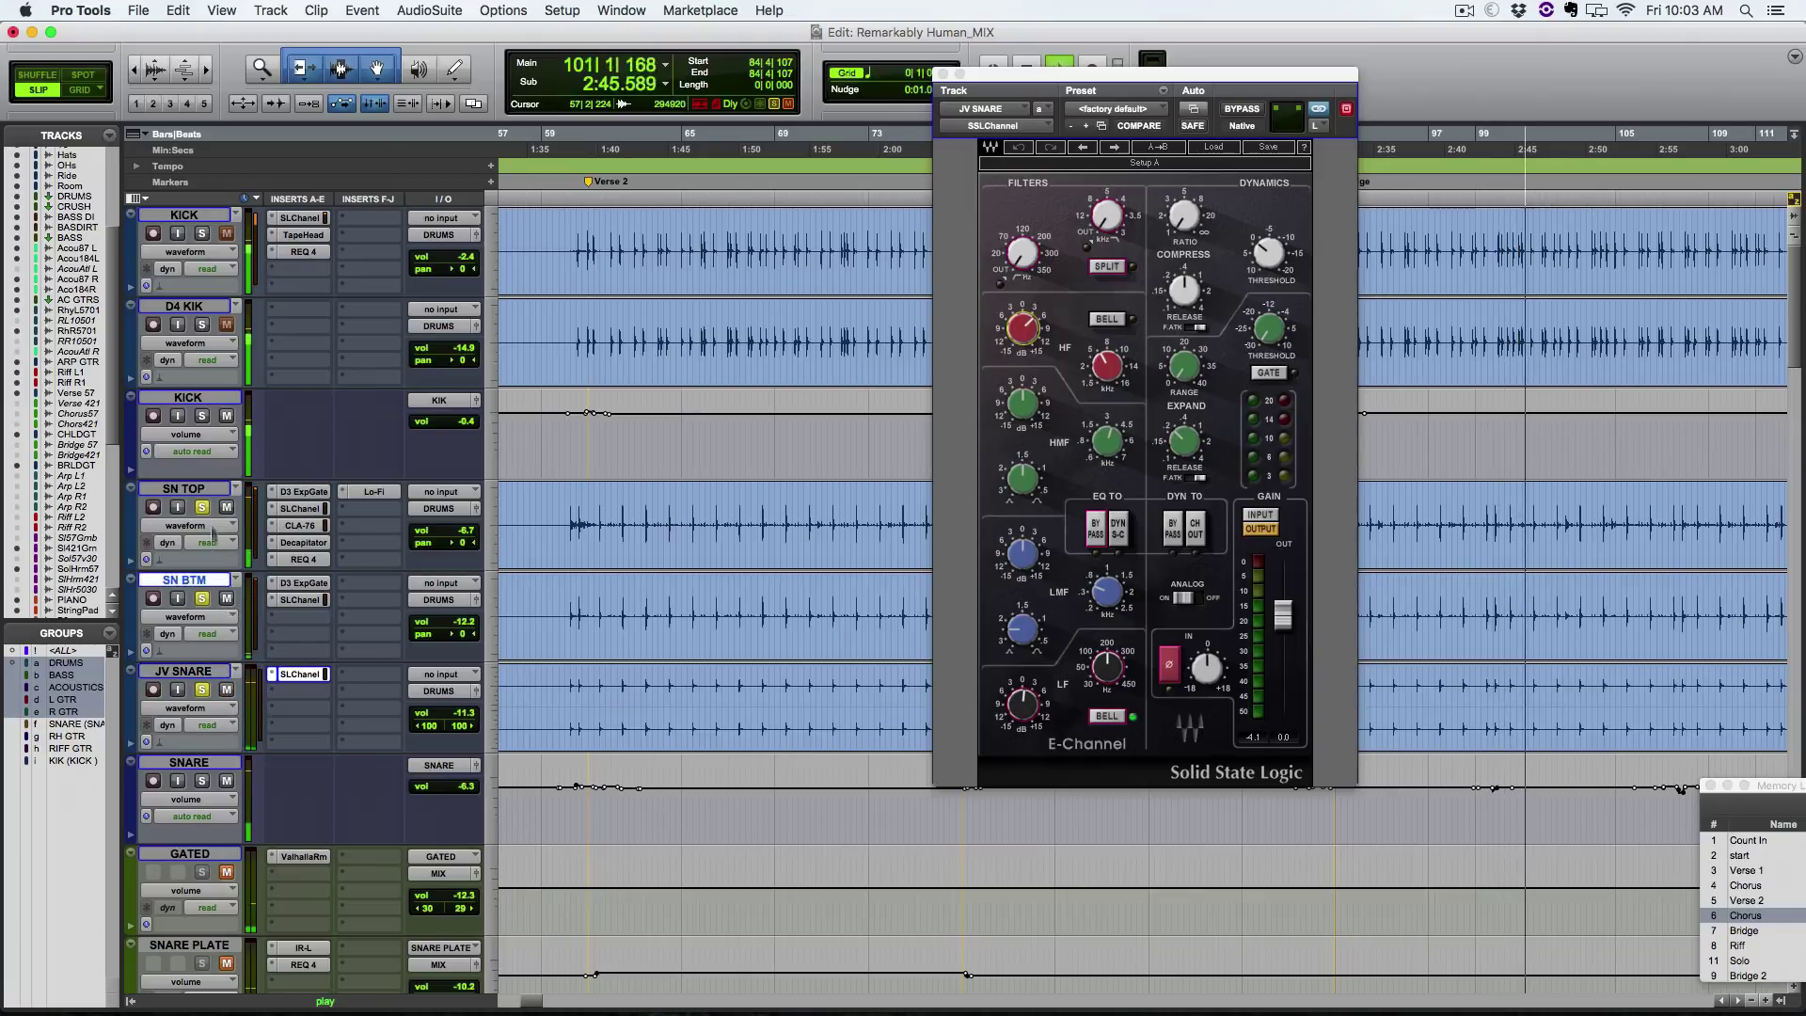
key(space)
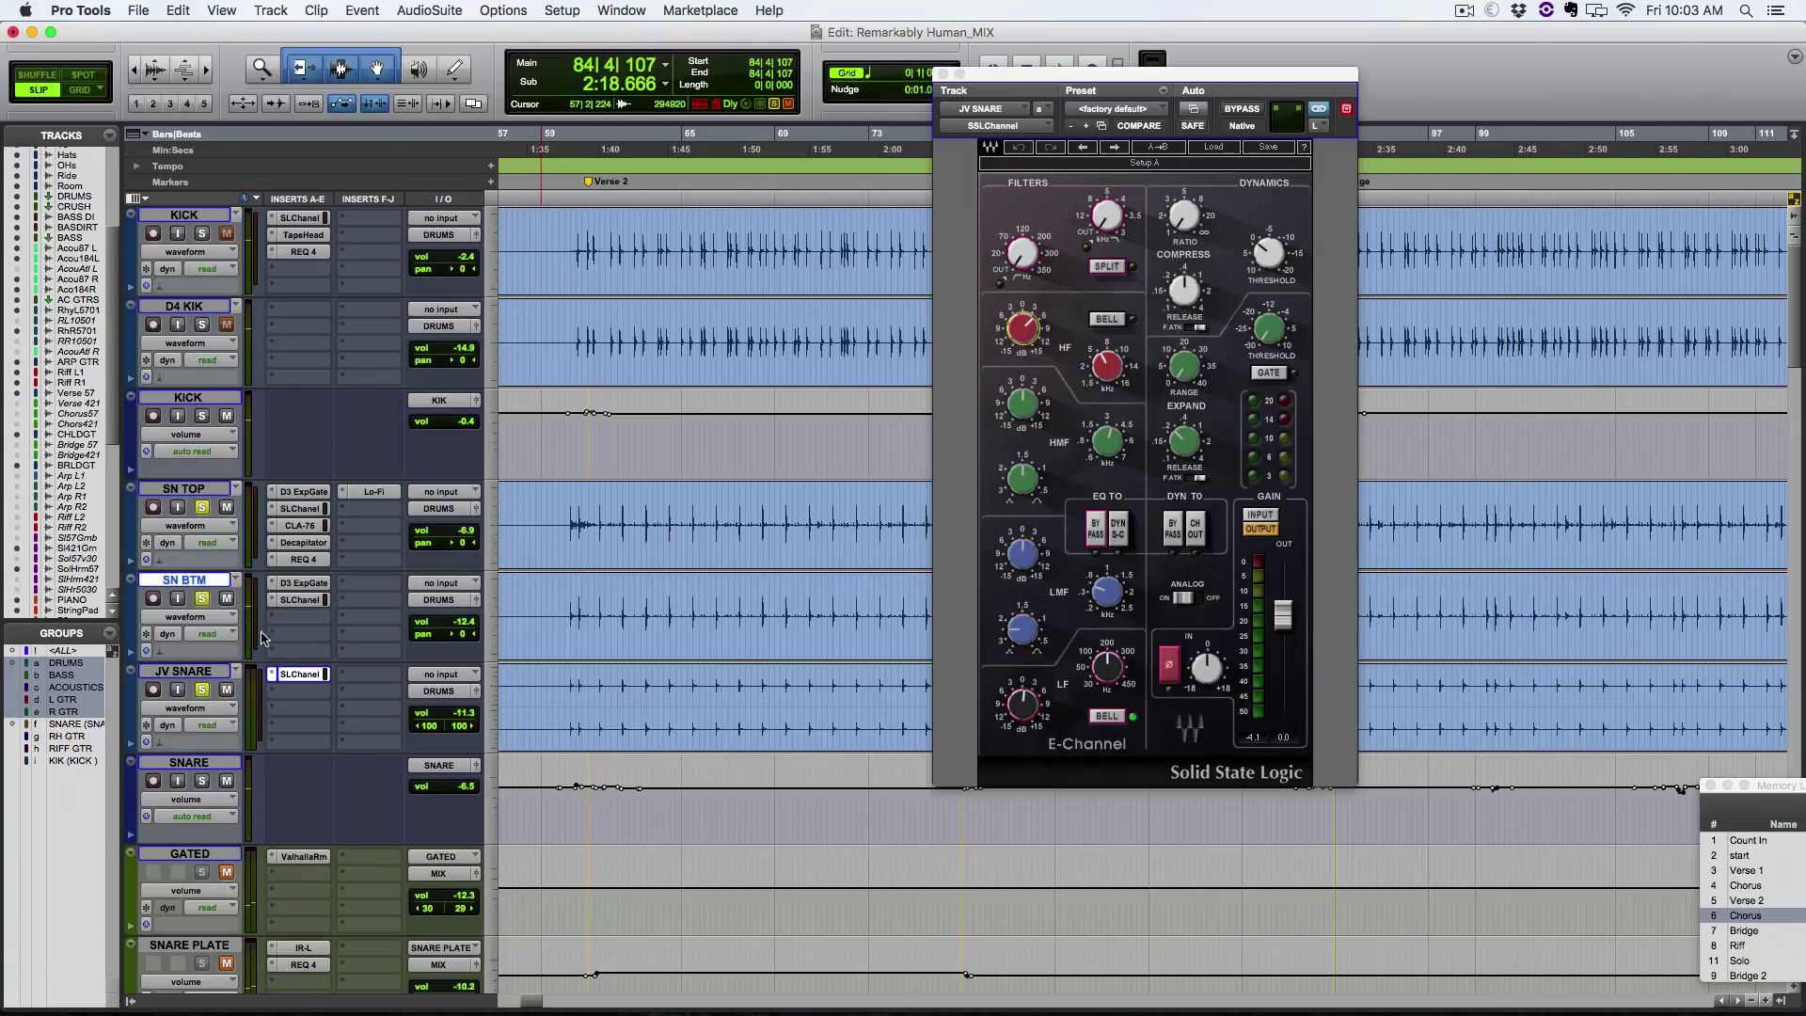
Step: Close the SSLChannel window, show the whole session timeline, and play the drums from bar 135
click(287, 675)
key(alt+a)
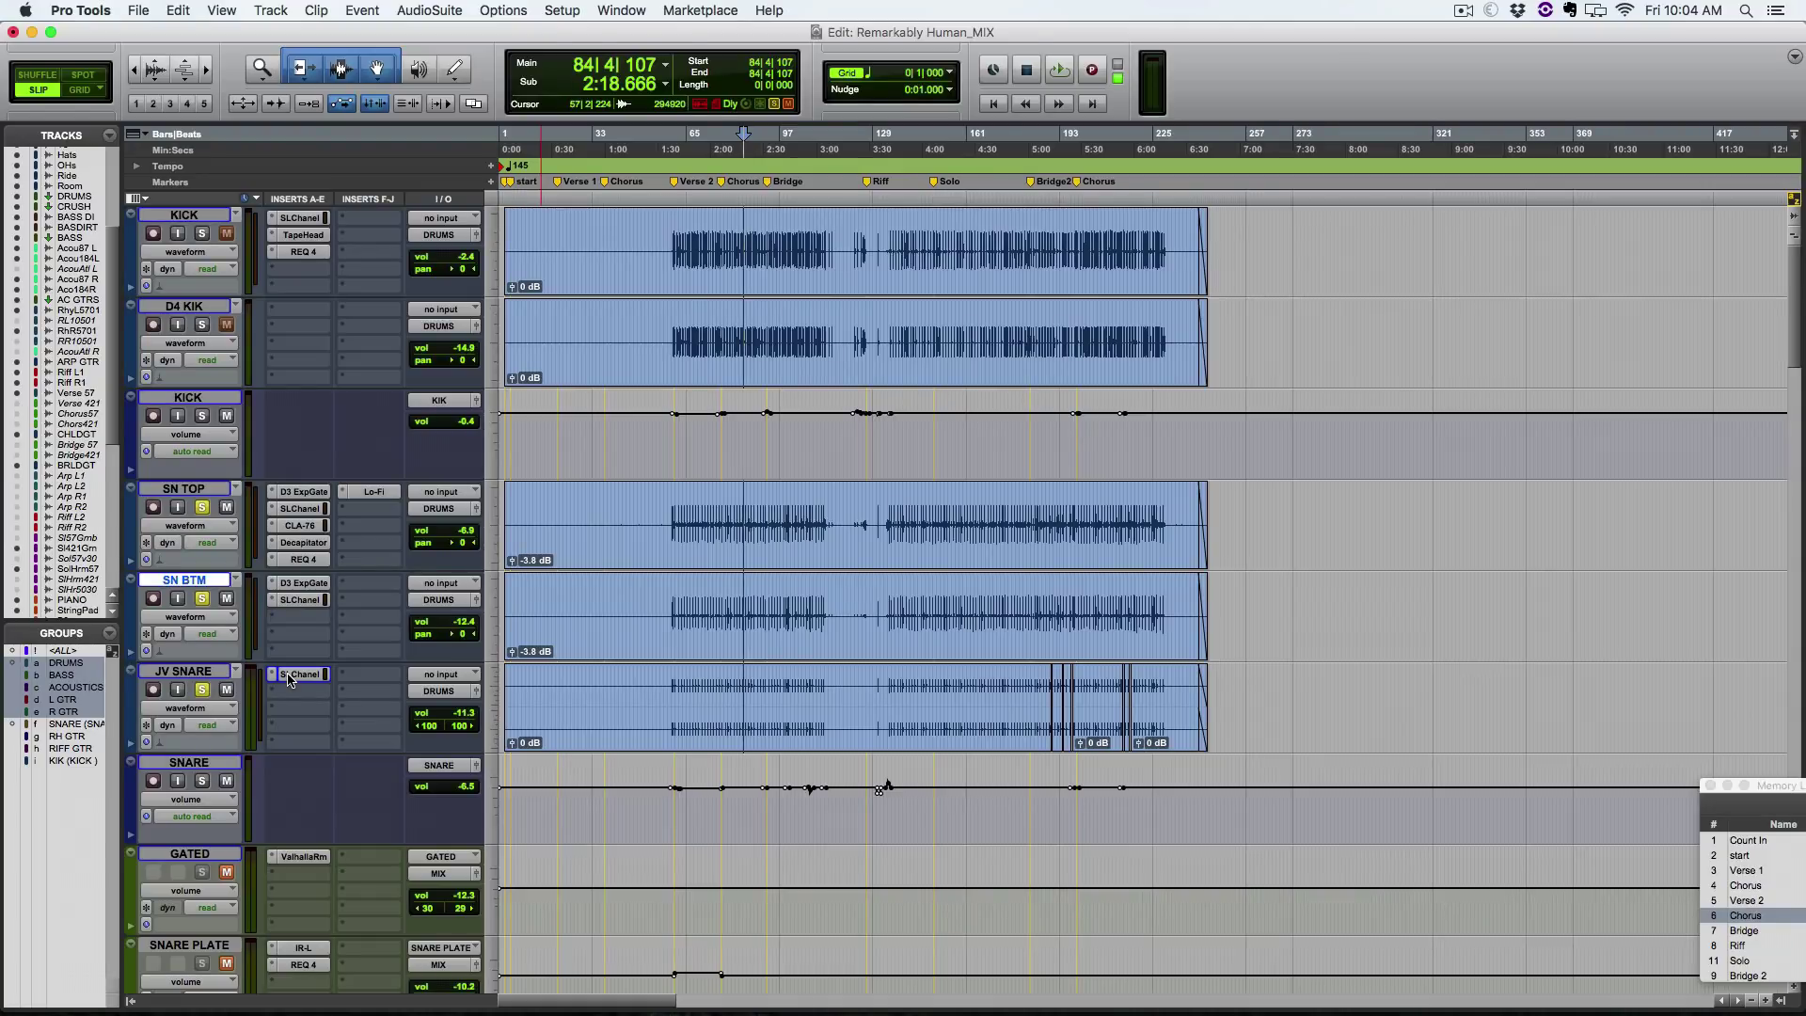
key(super+bracketright)
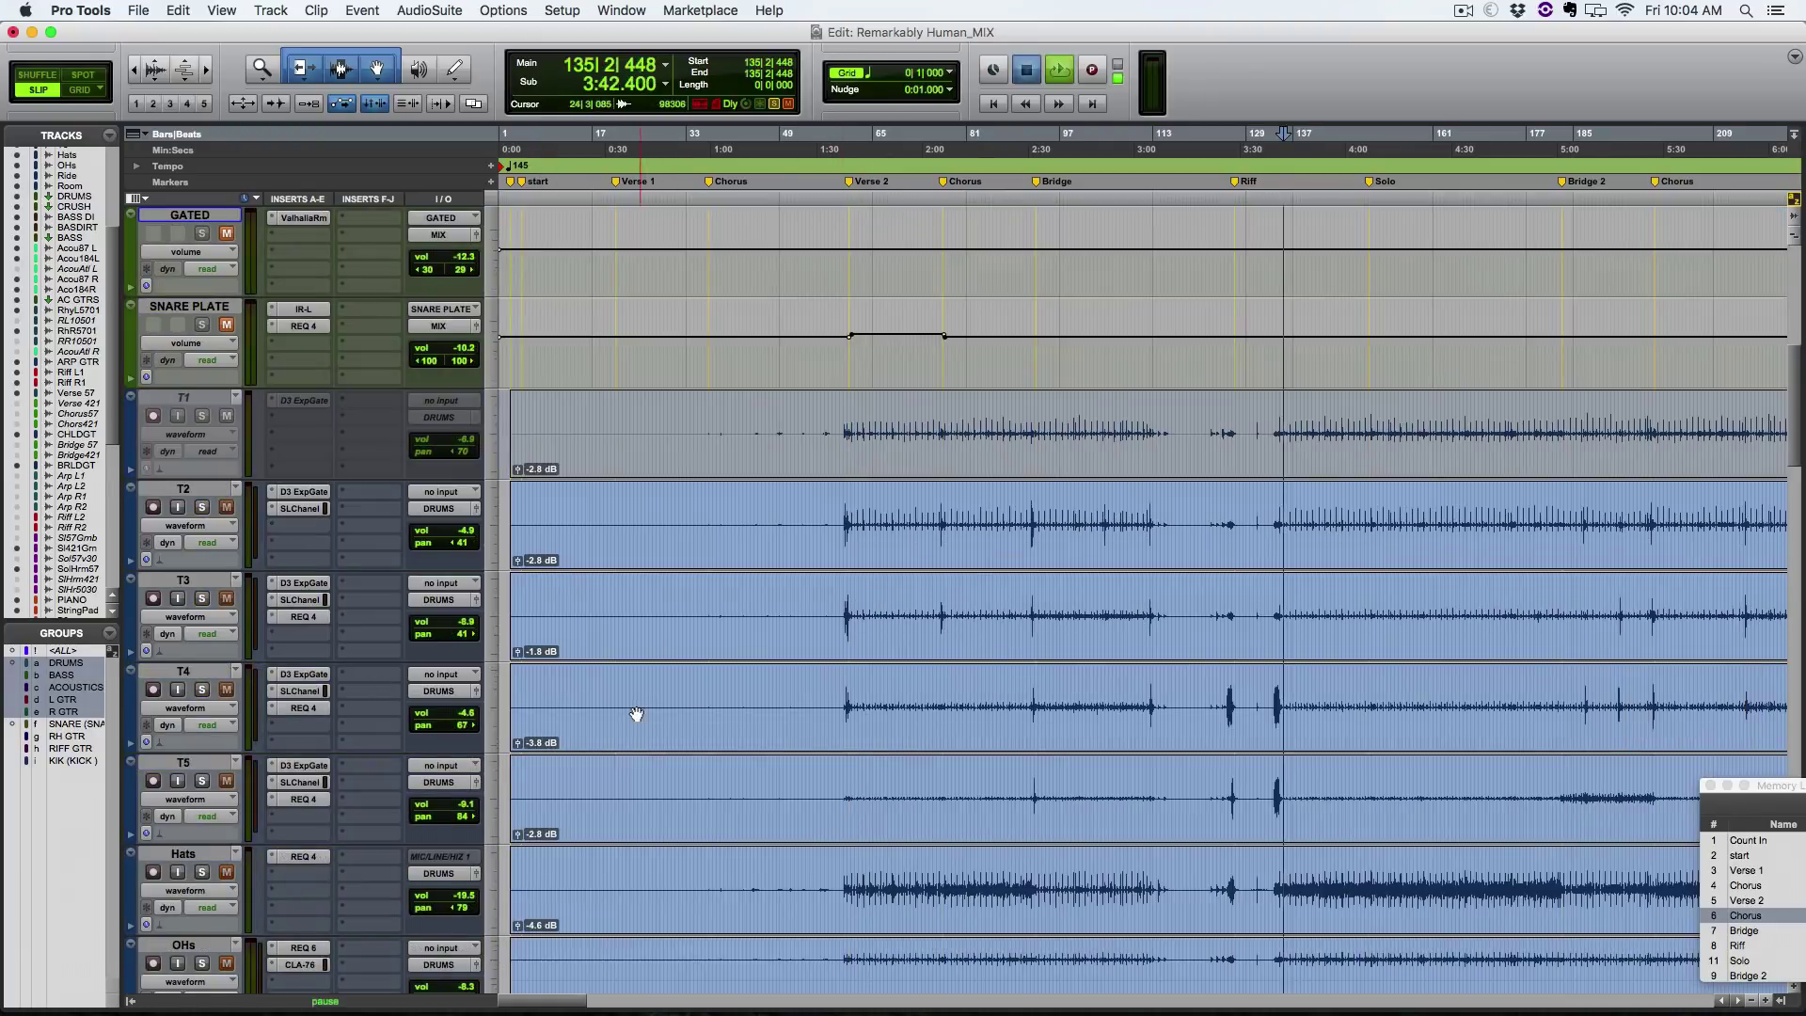
key(space)
scroll(429, 856, down, 1)
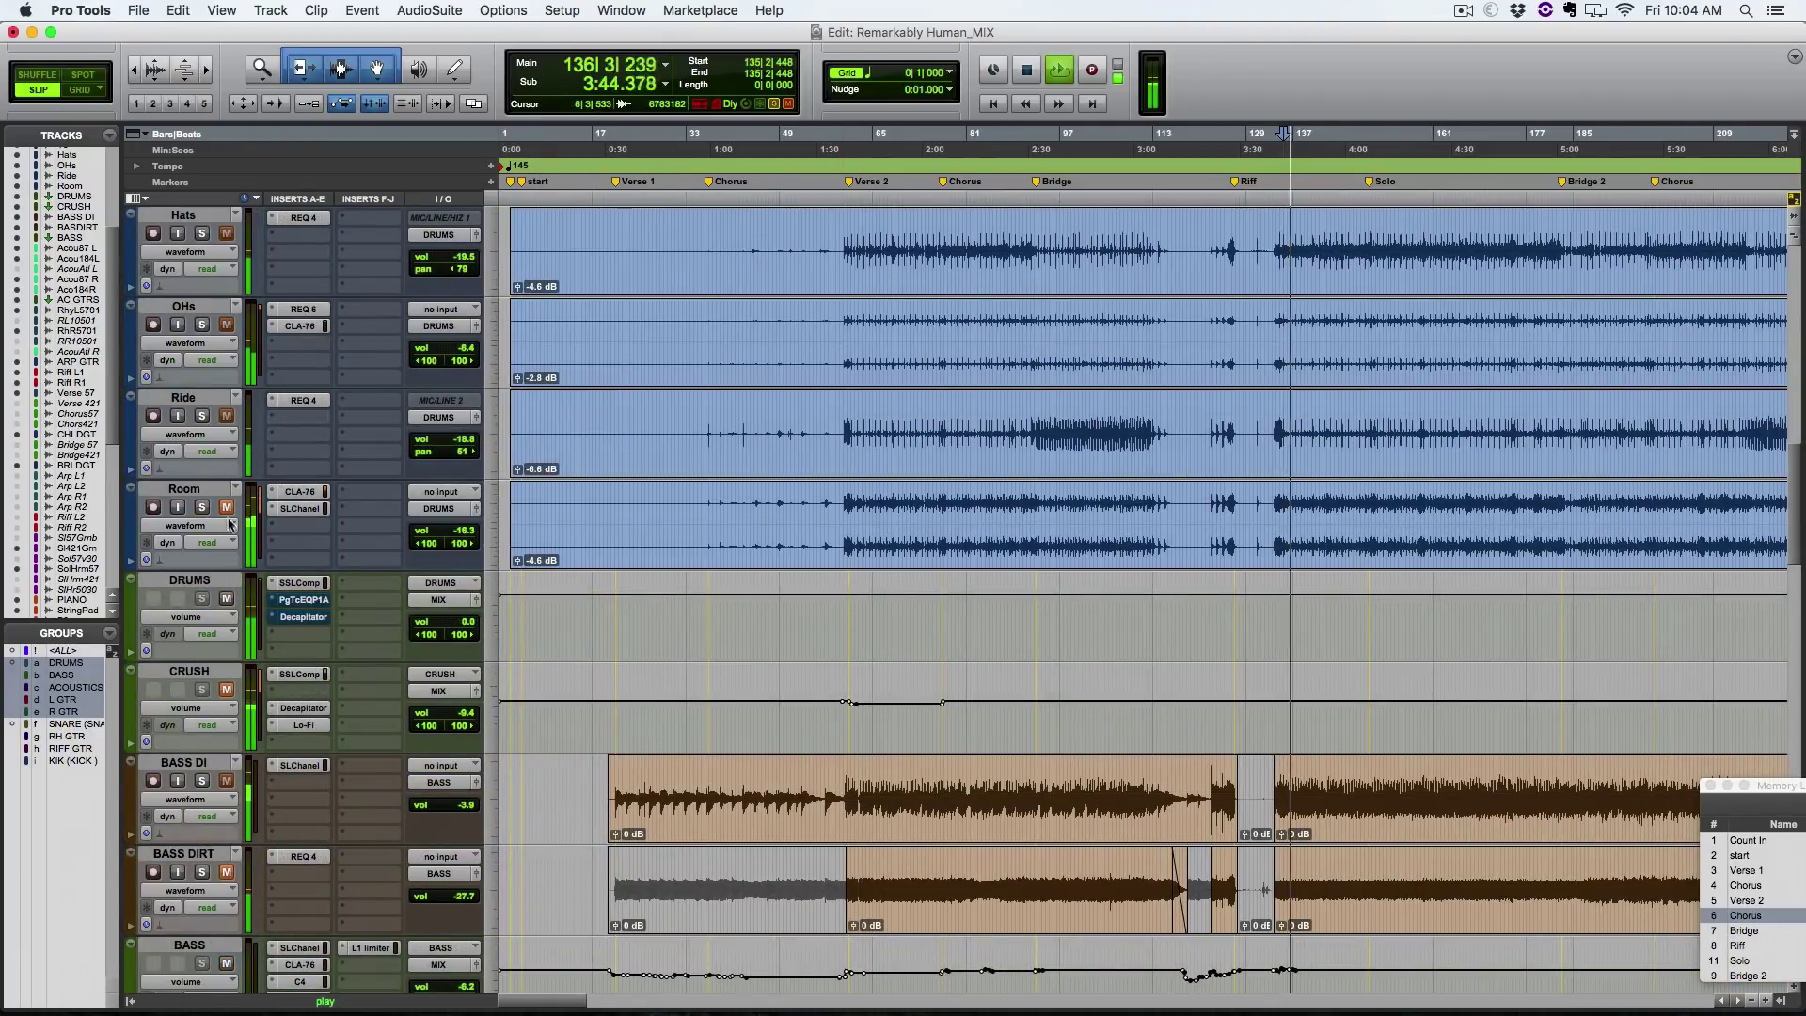
scroll(386, 653, up, 12)
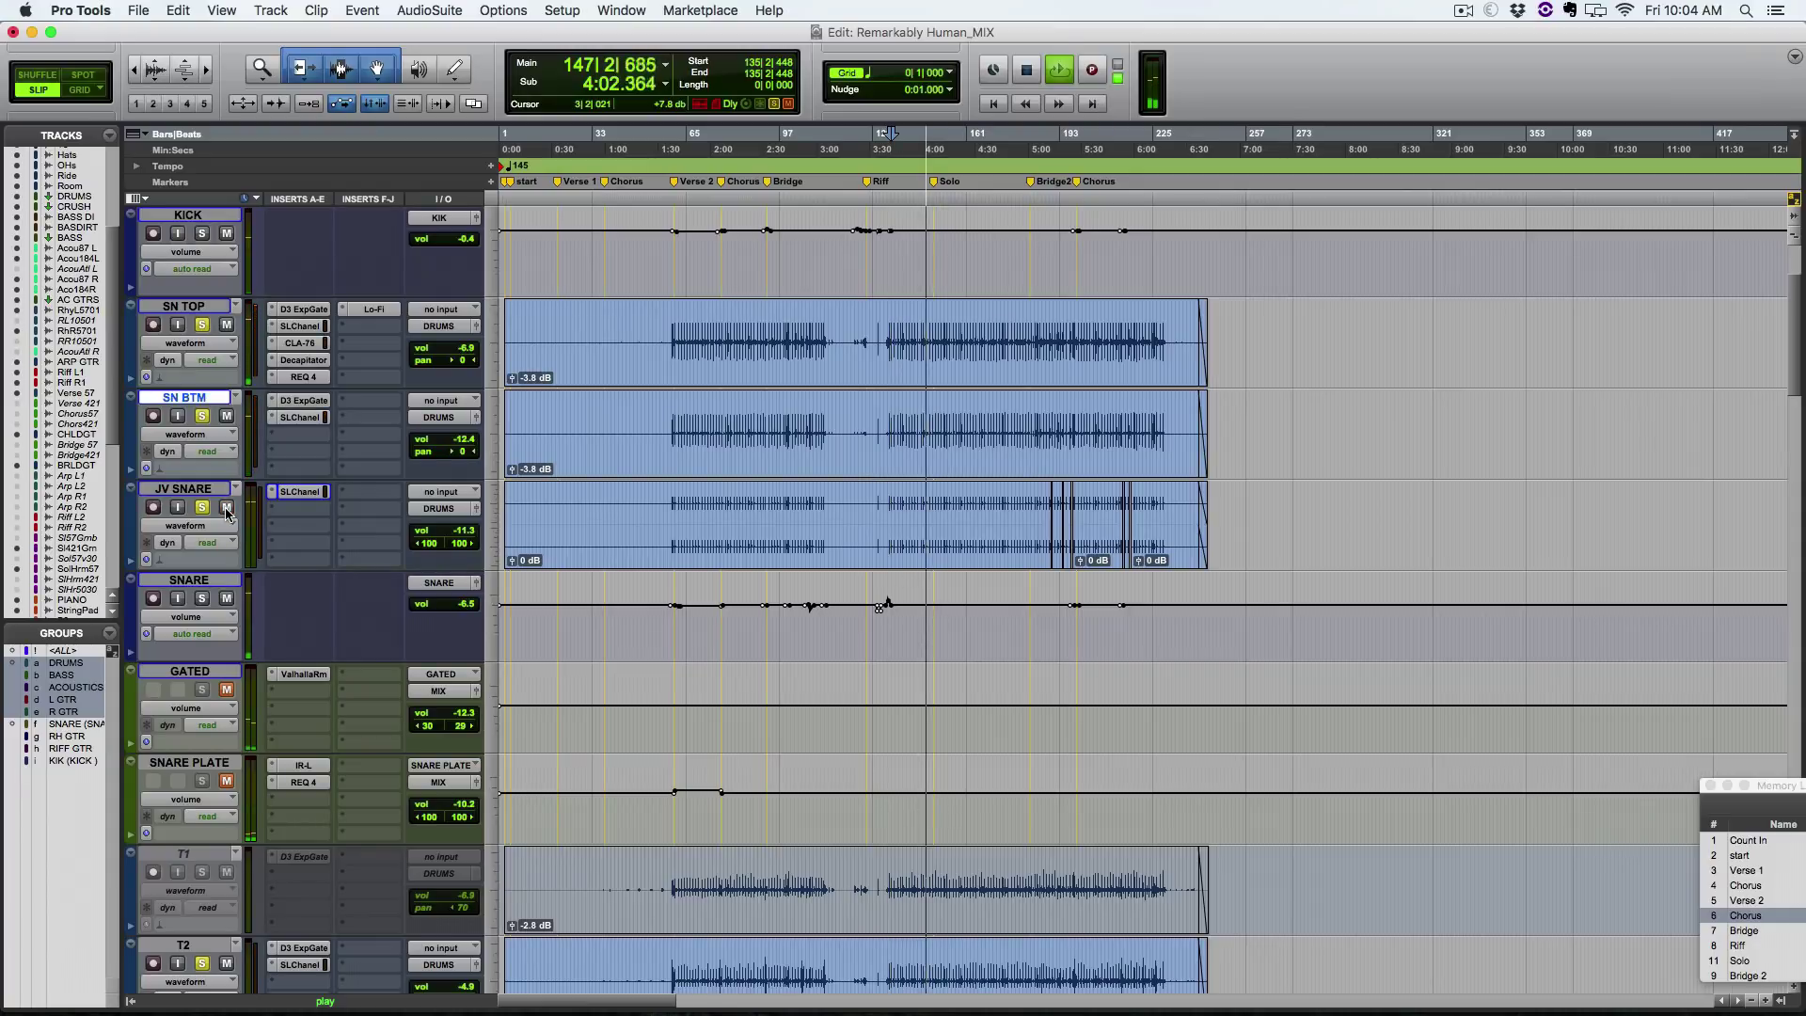
key(space)
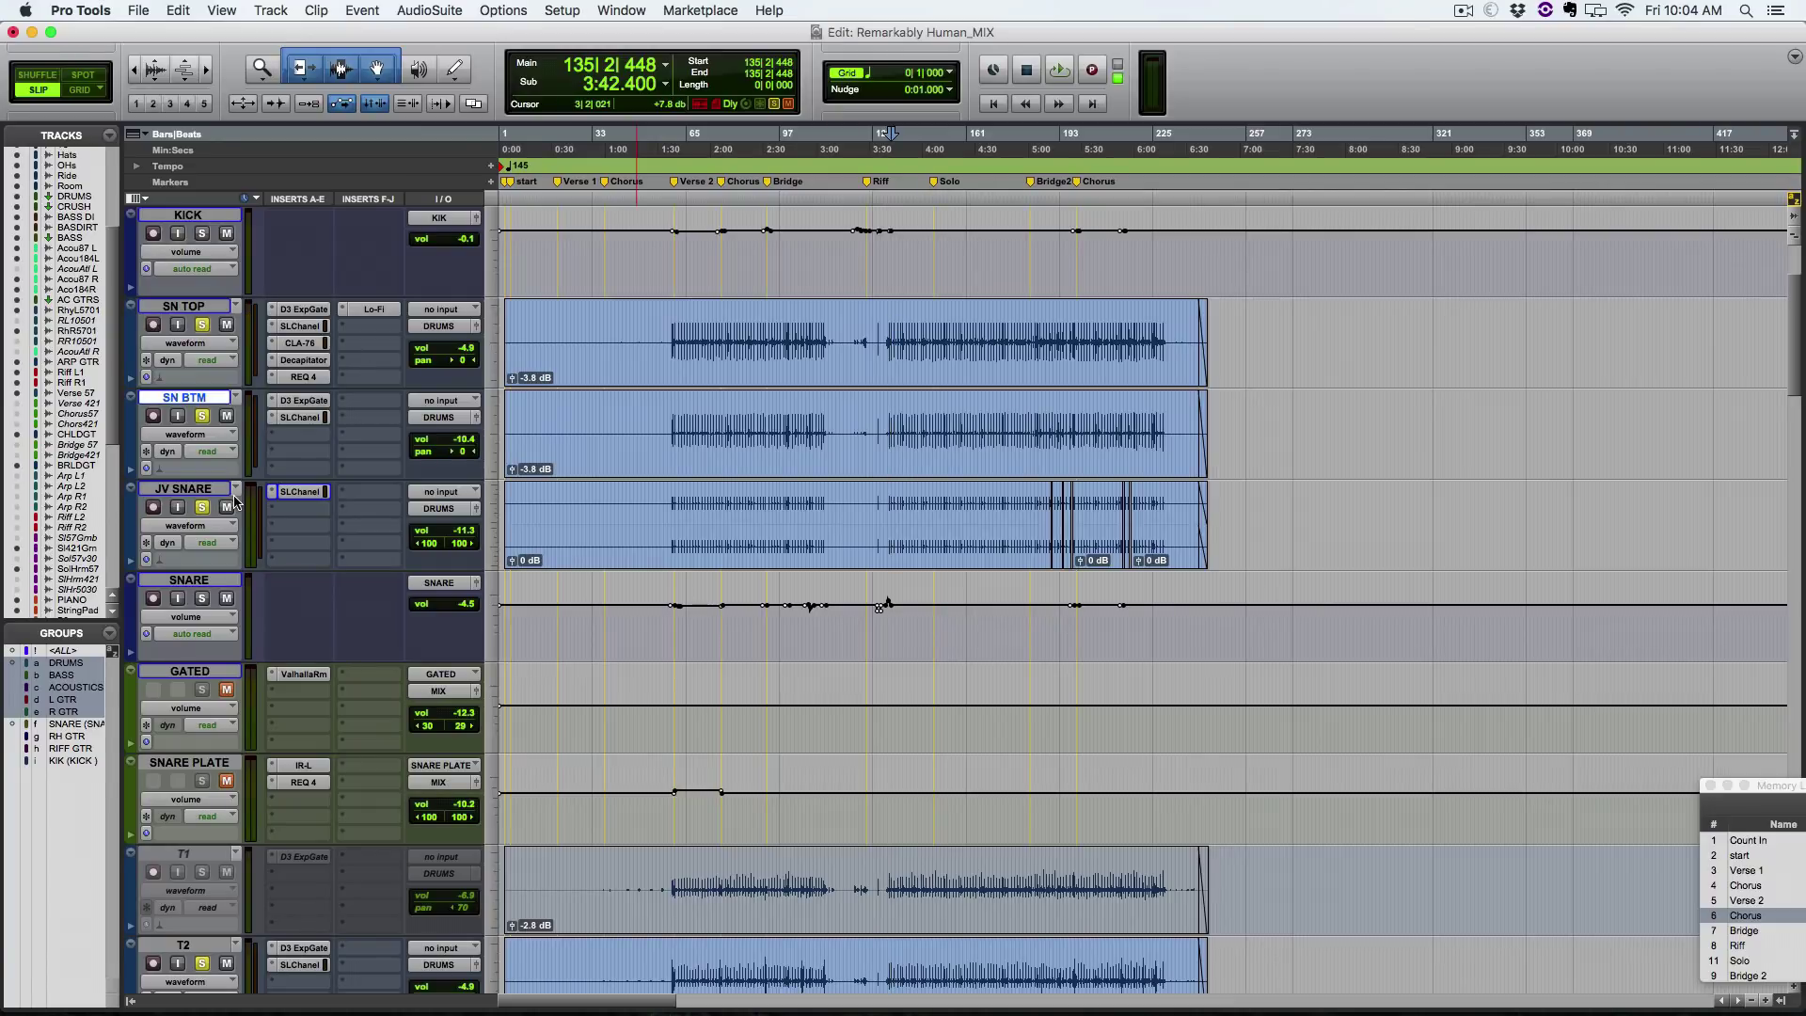
Step: Switch to the Mix window, open SSLComp on CRUSH, and compare CRUSH muted and unmuted during playback, leaving it unmuted
key(super+equal)
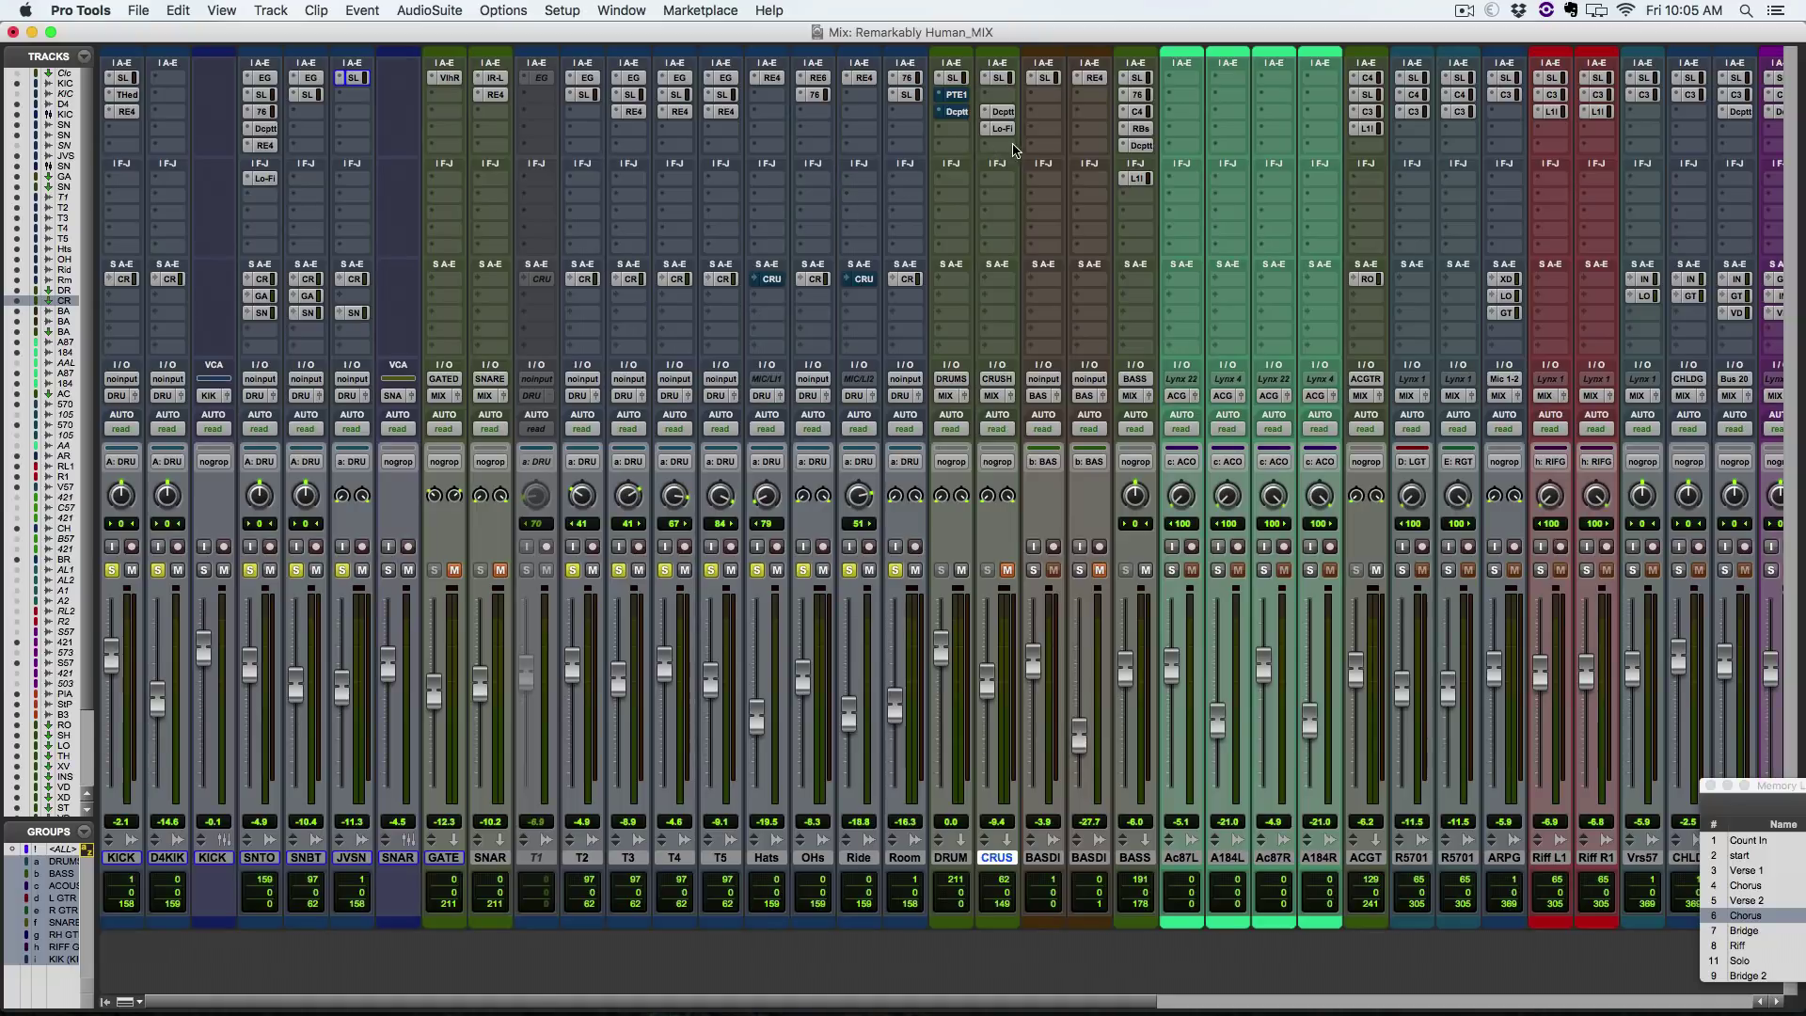
click(1002, 77)
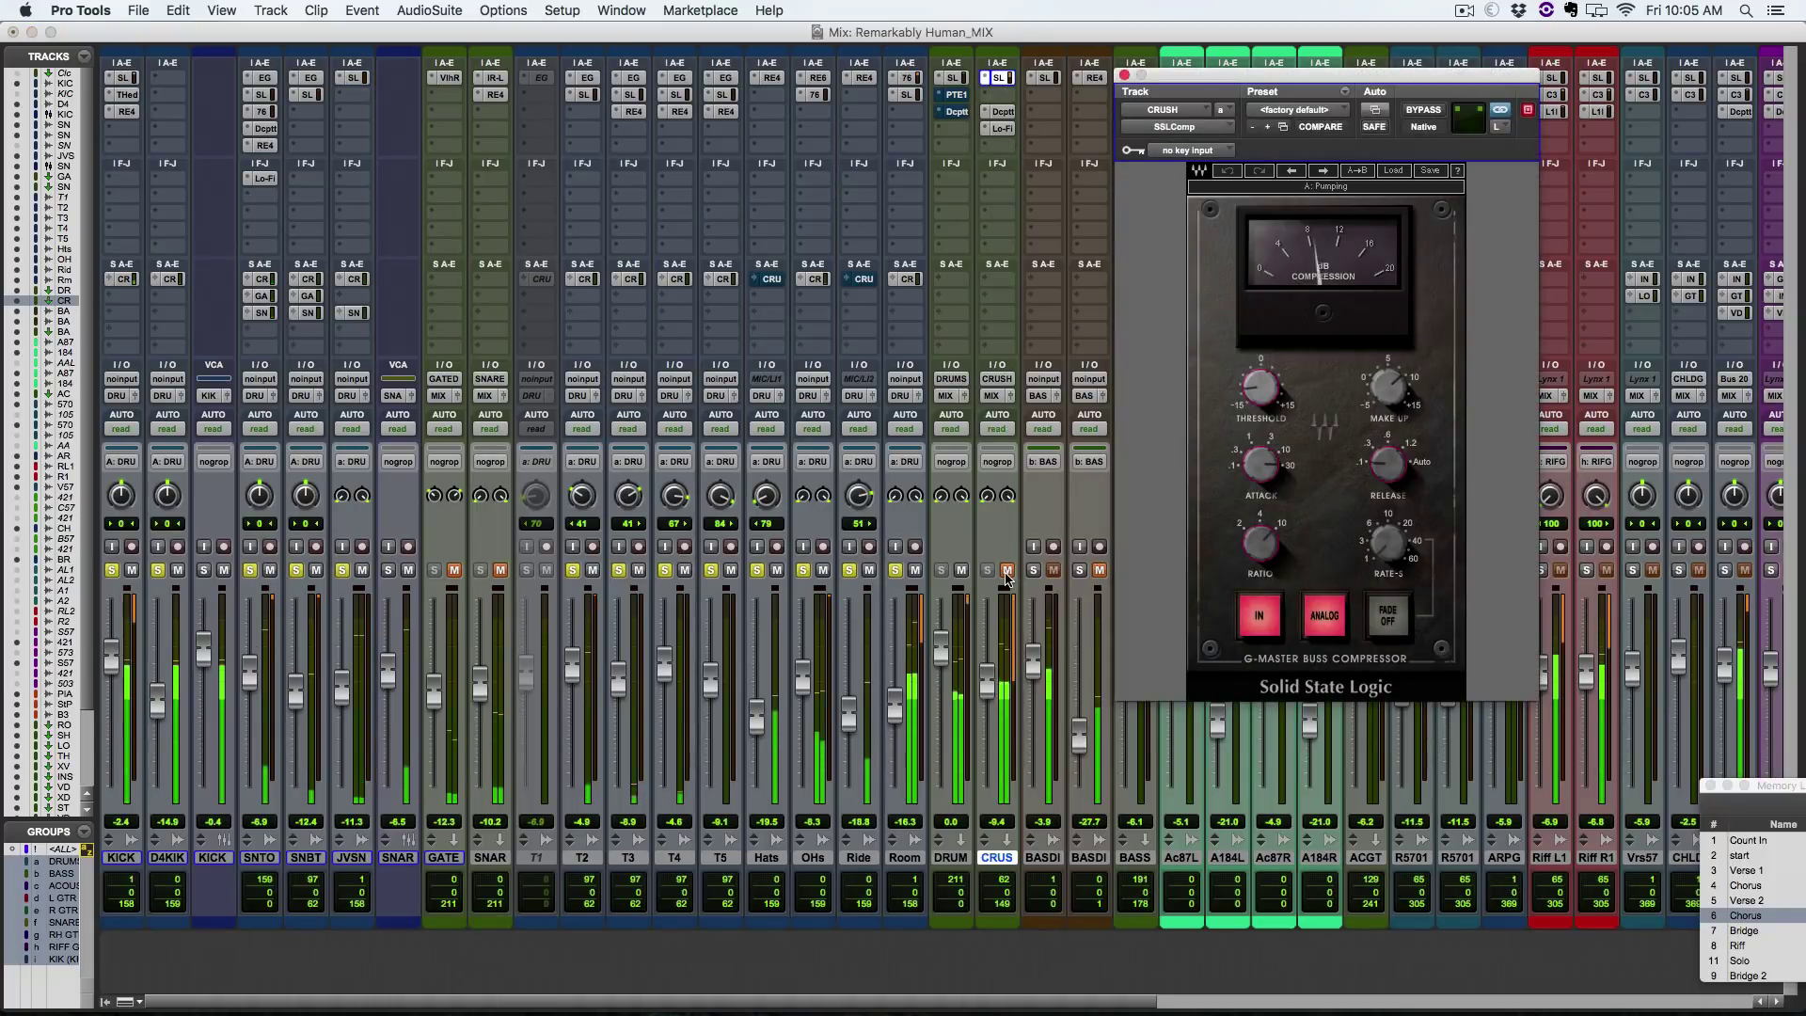
click(1005, 572)
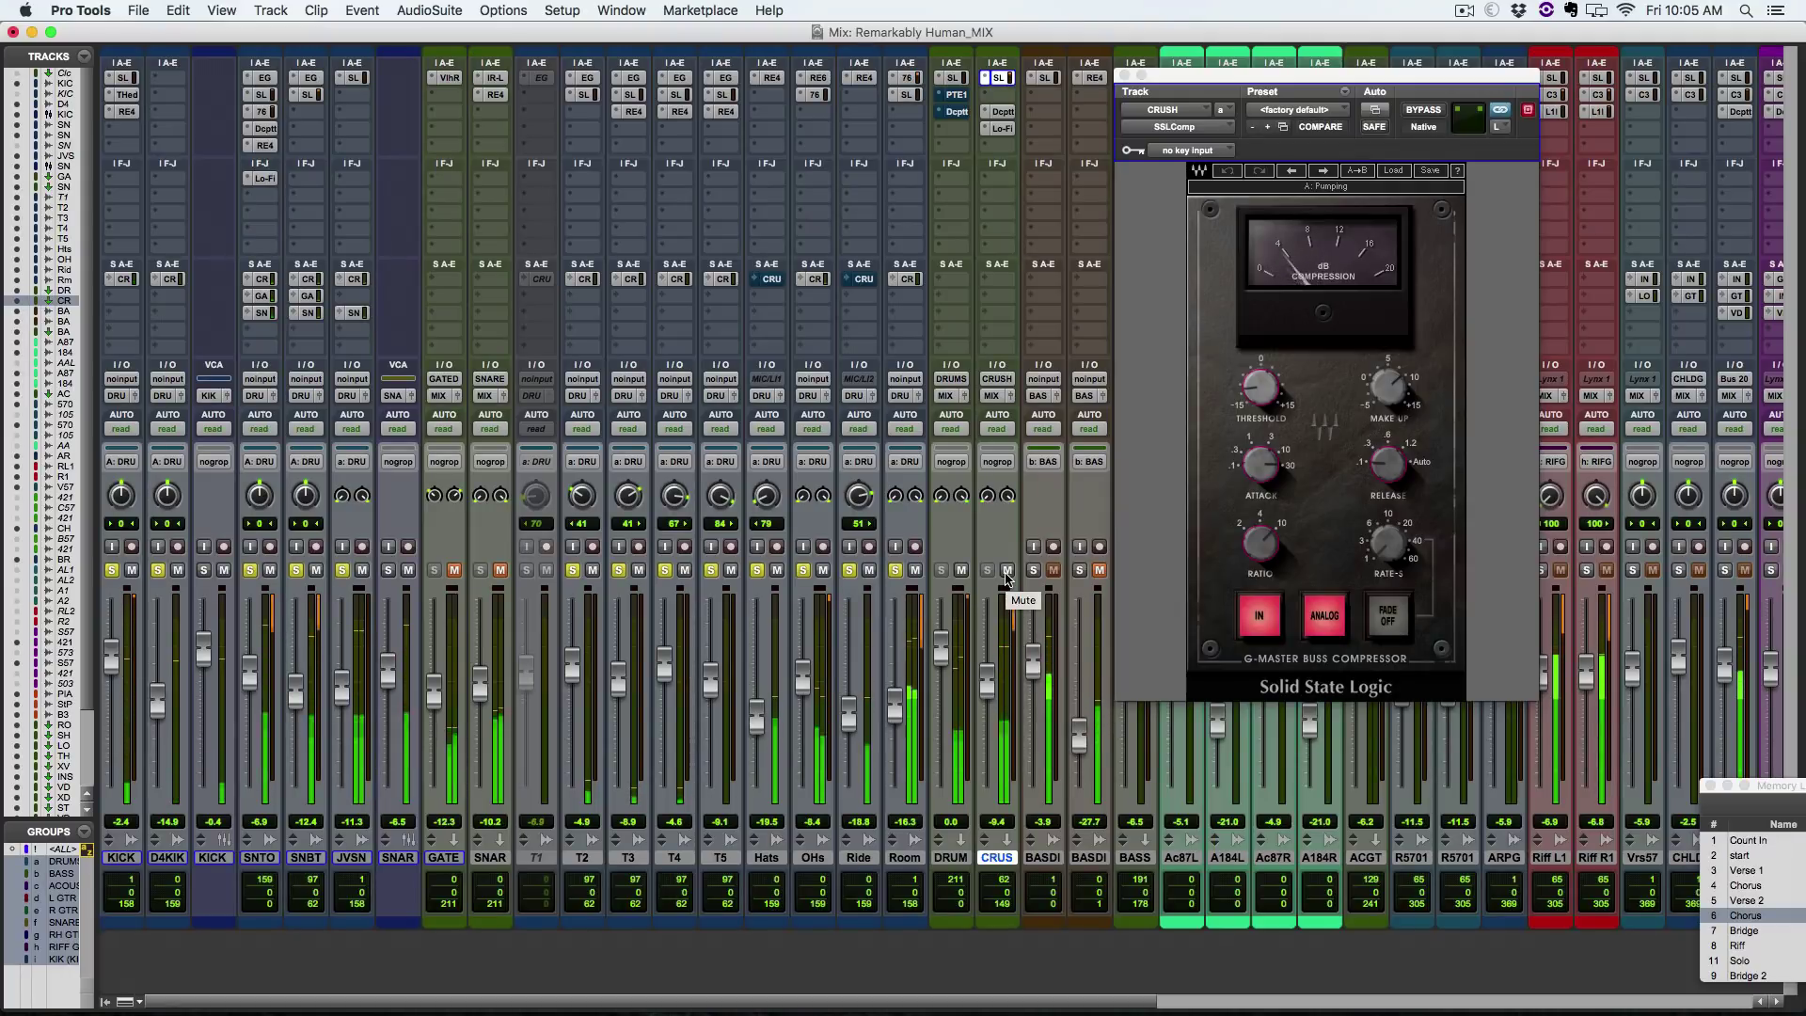
click(1005, 571)
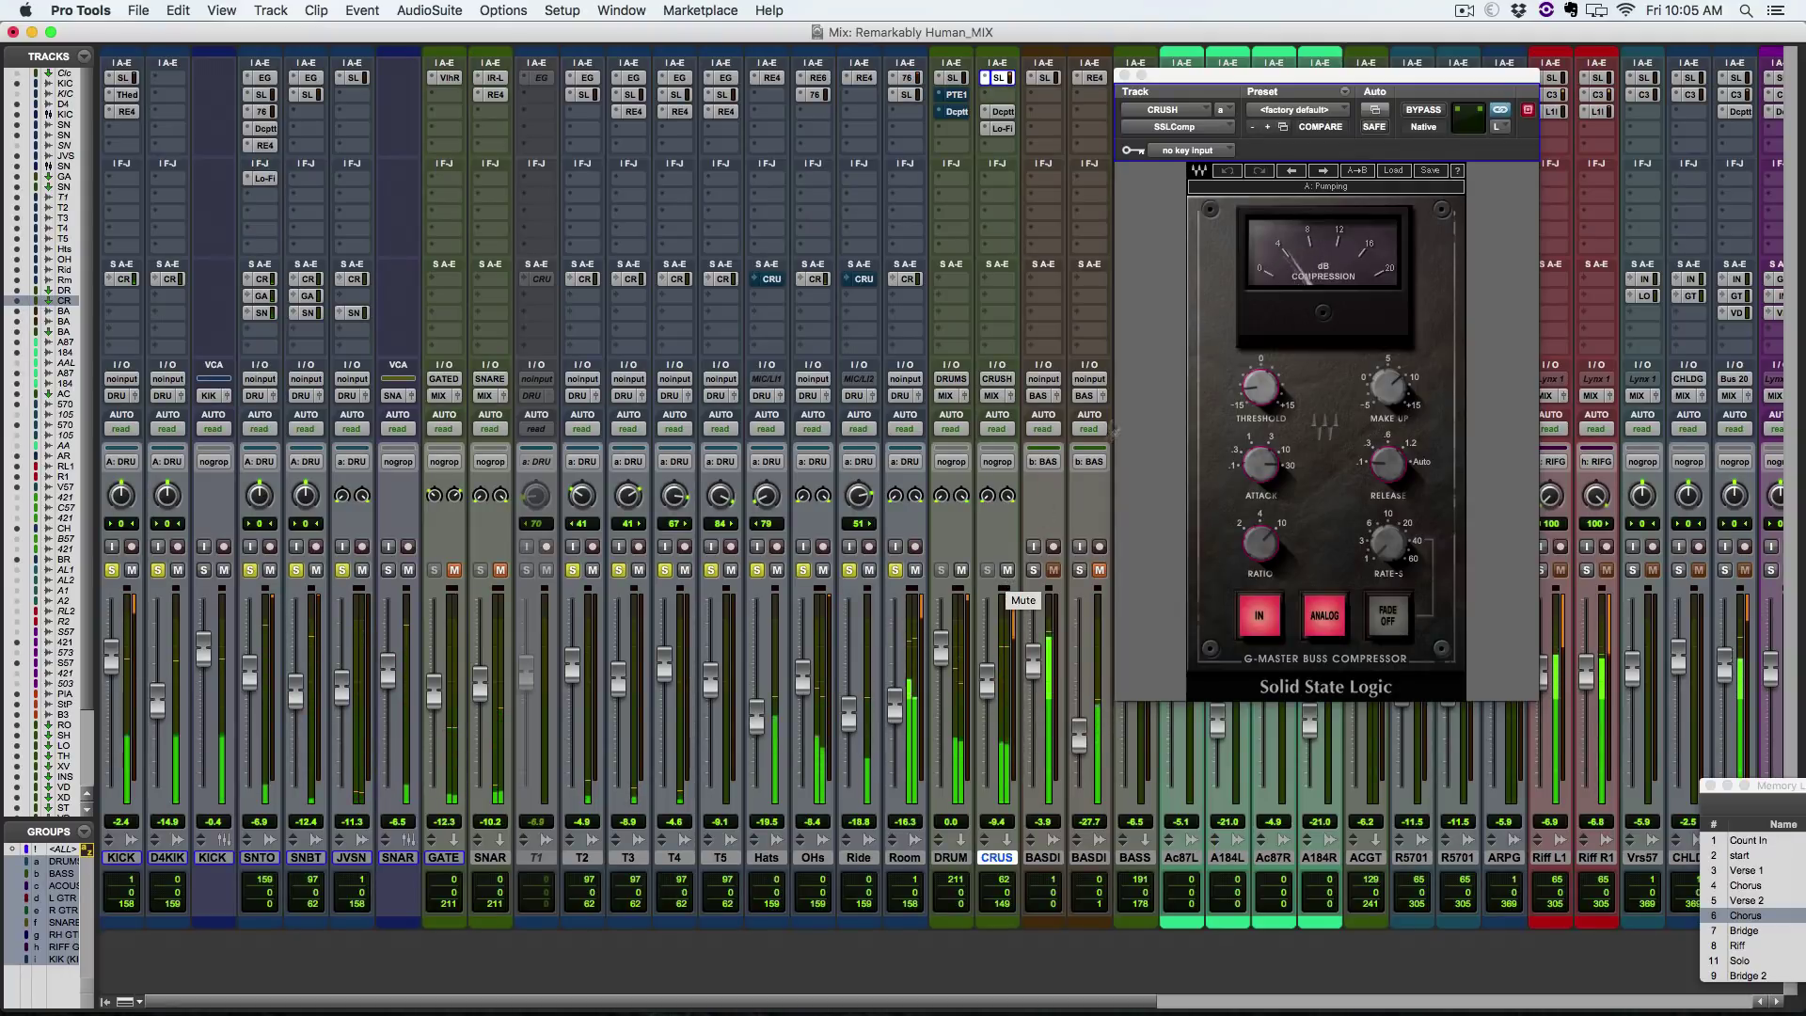
click(1006, 572)
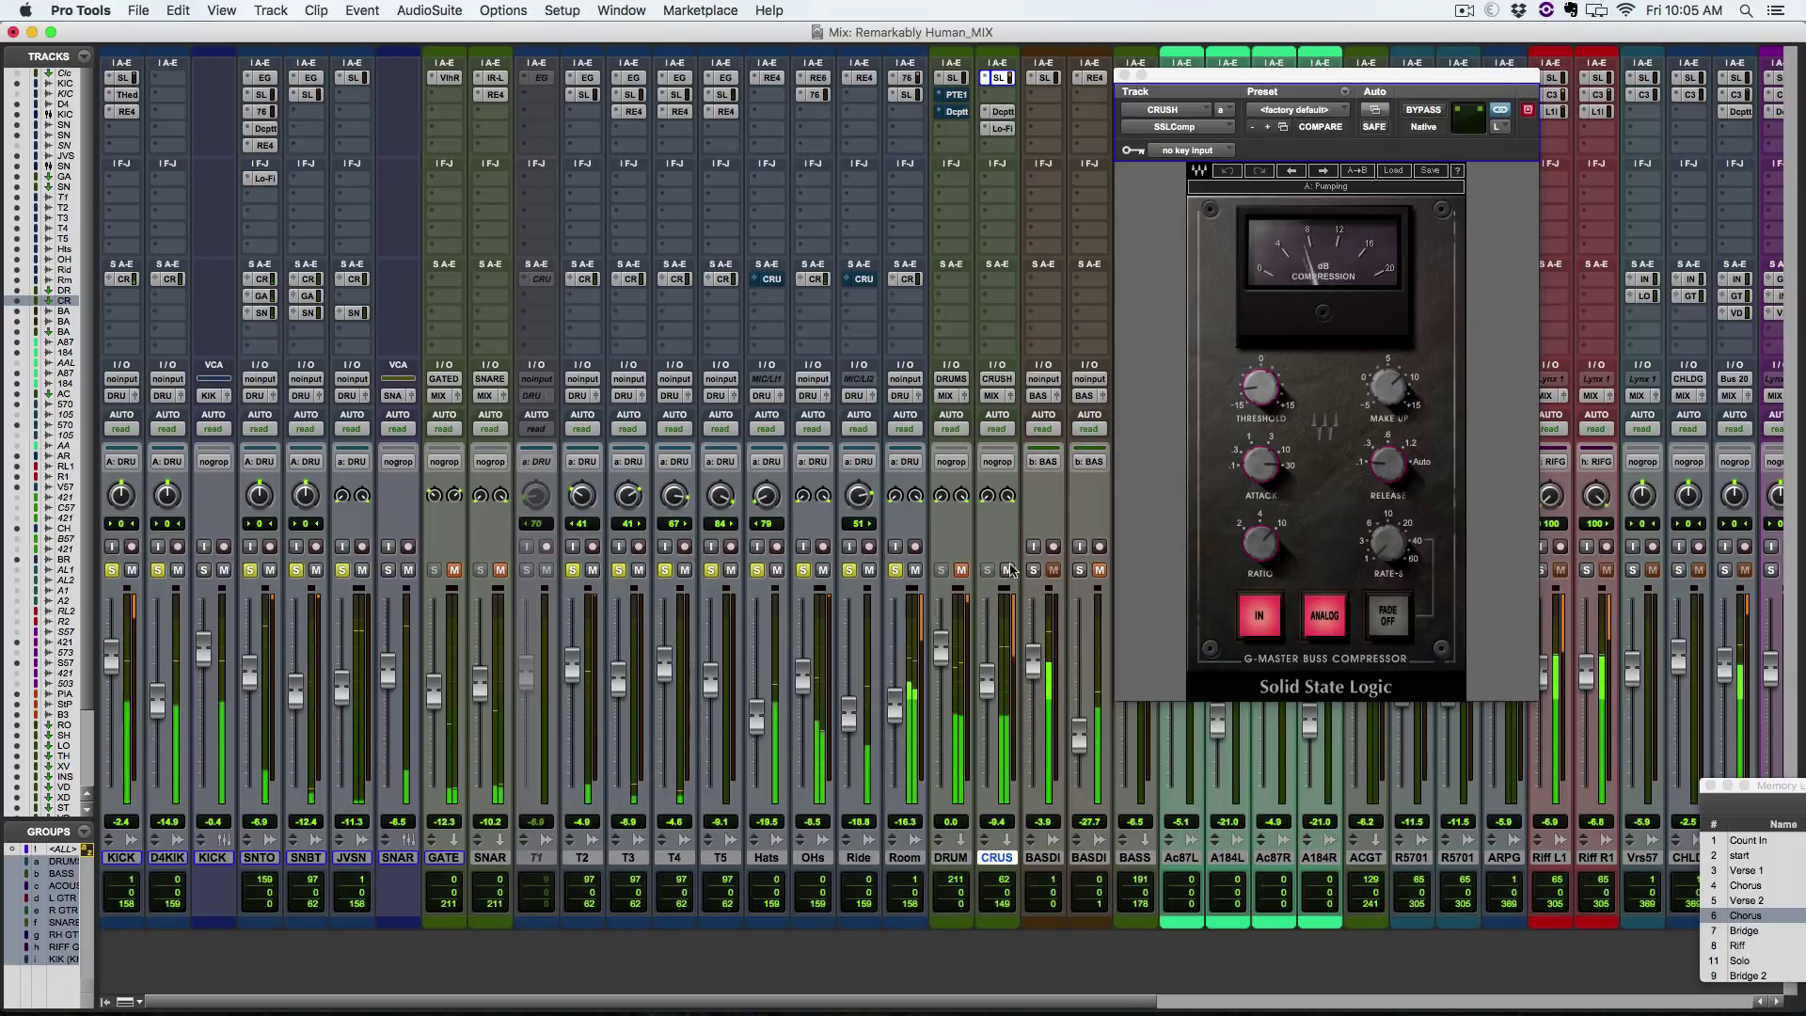
Step: Examine the CRUSH sends on SN TOP, Hats and OHs, closing each send window
click(268, 279)
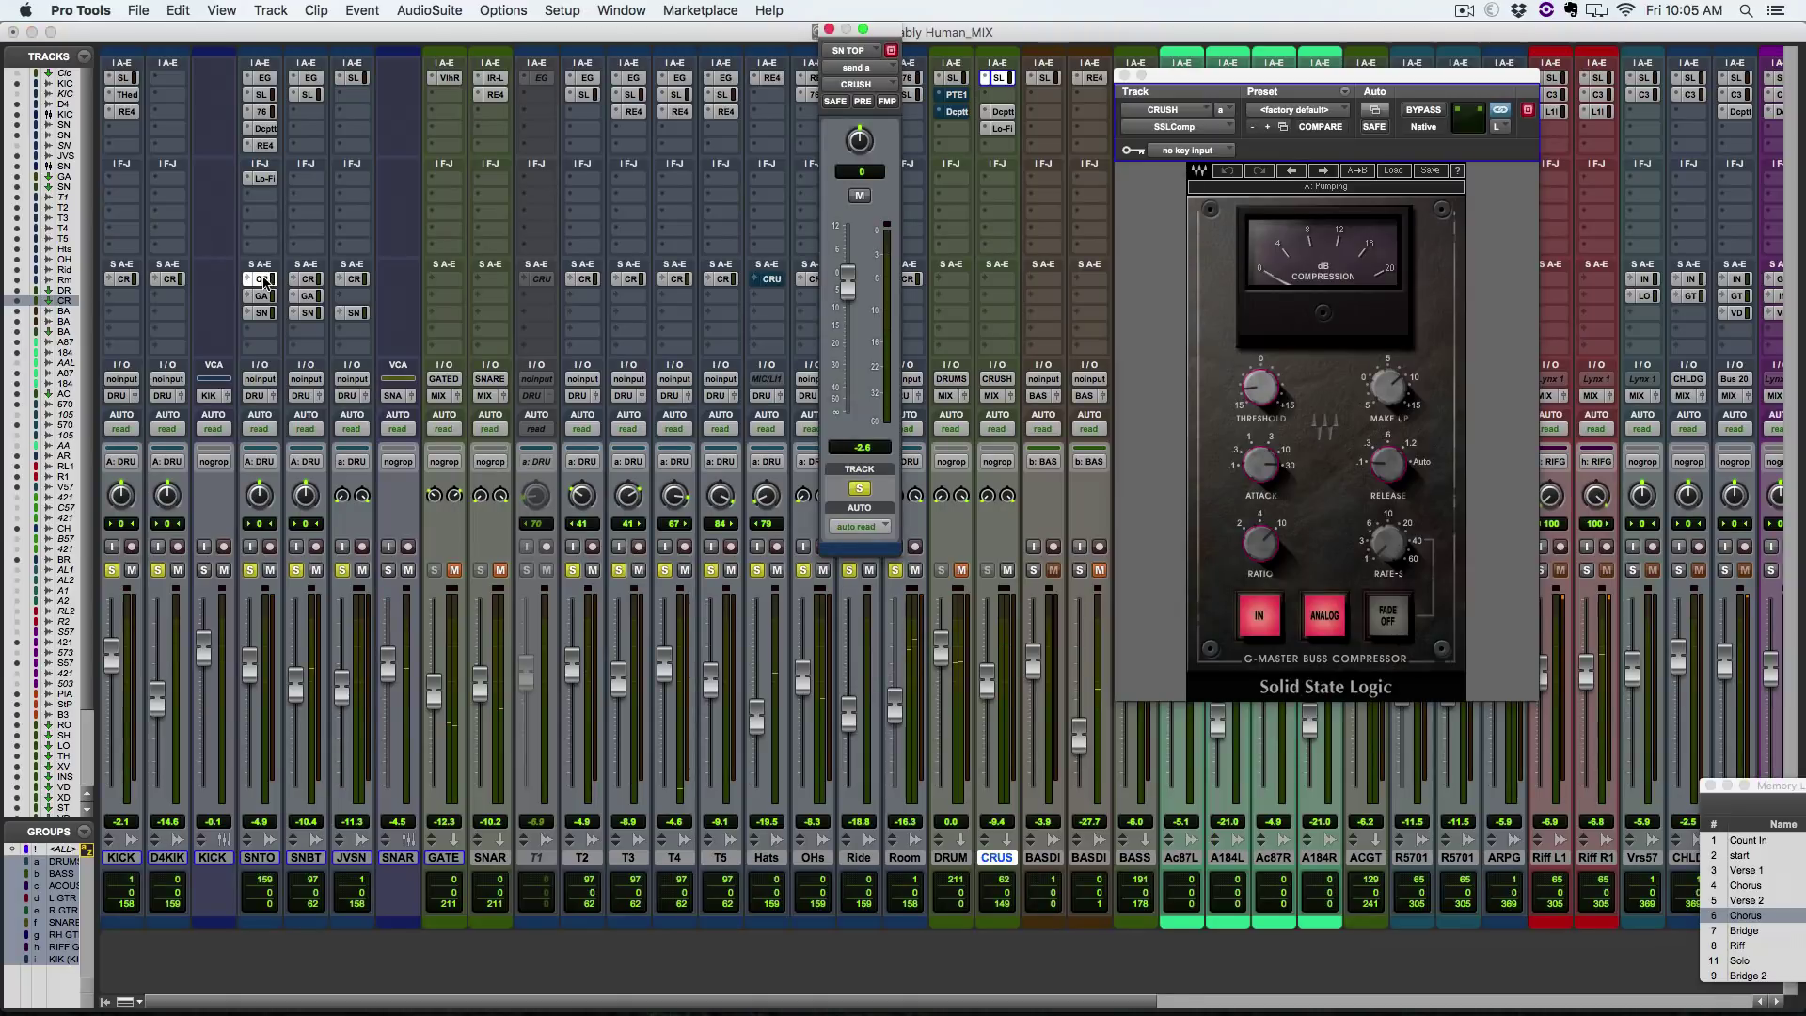
click(267, 280)
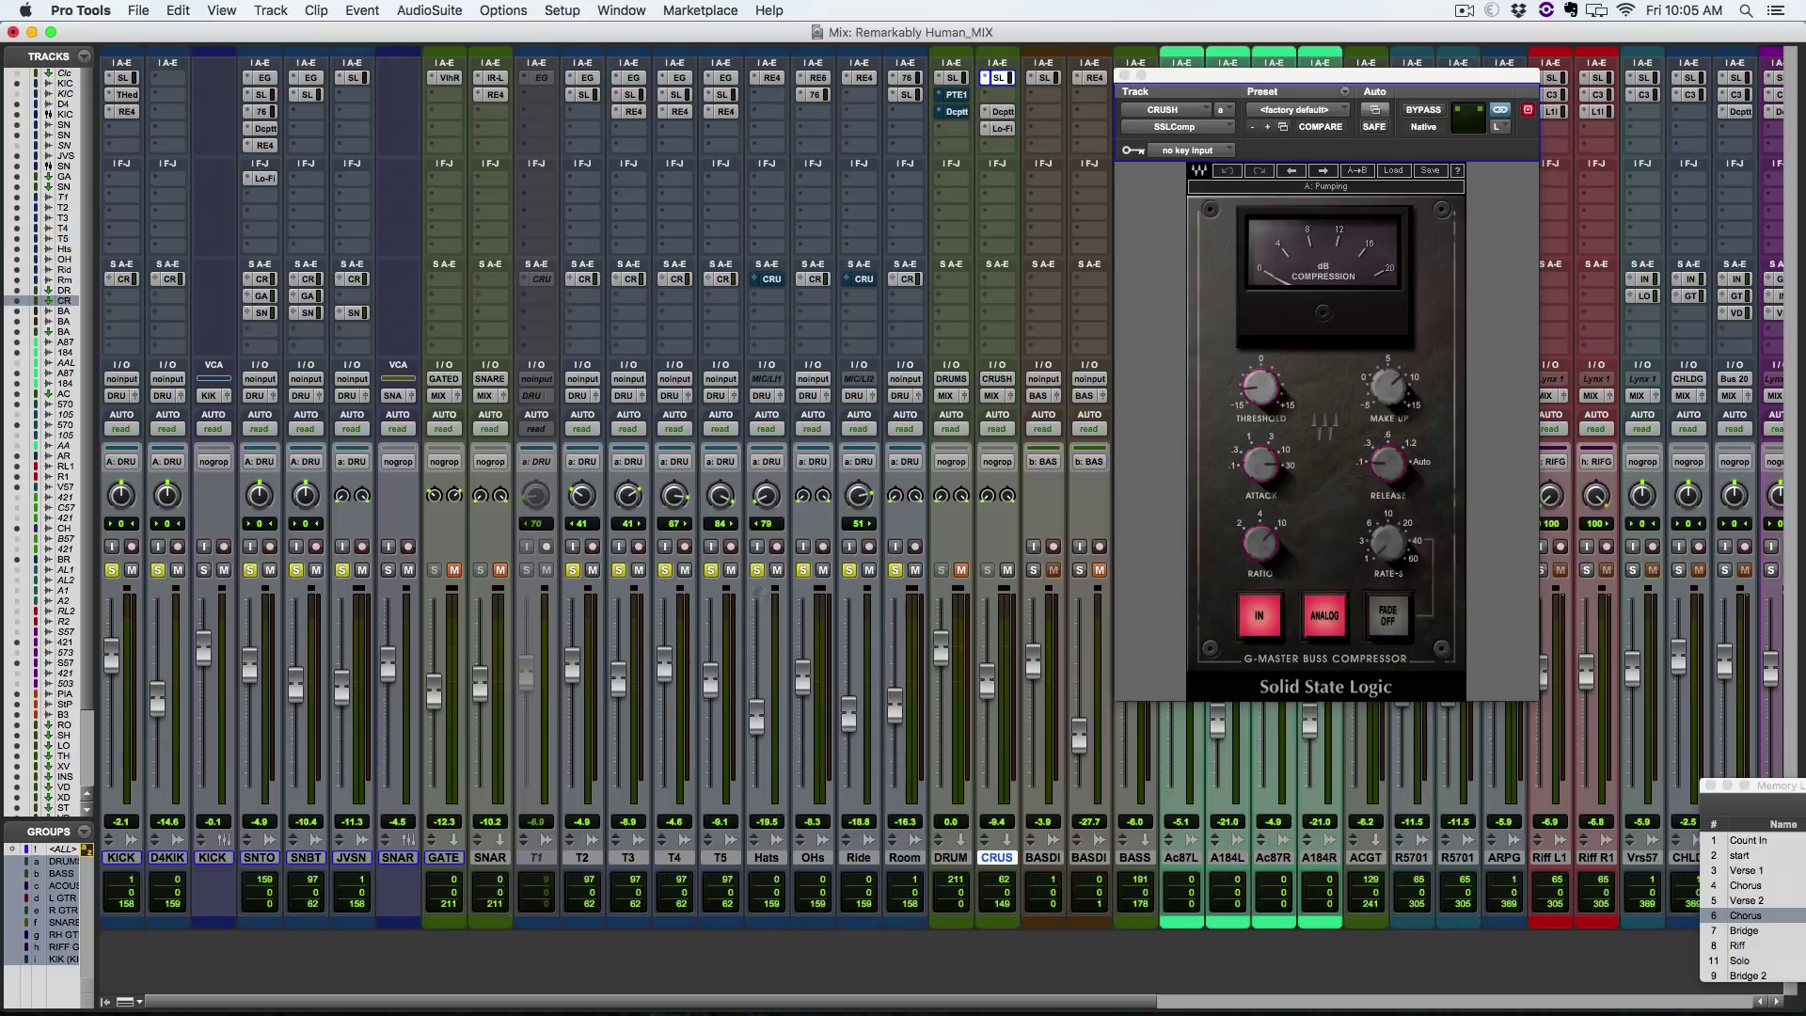
click(771, 280)
click(829, 30)
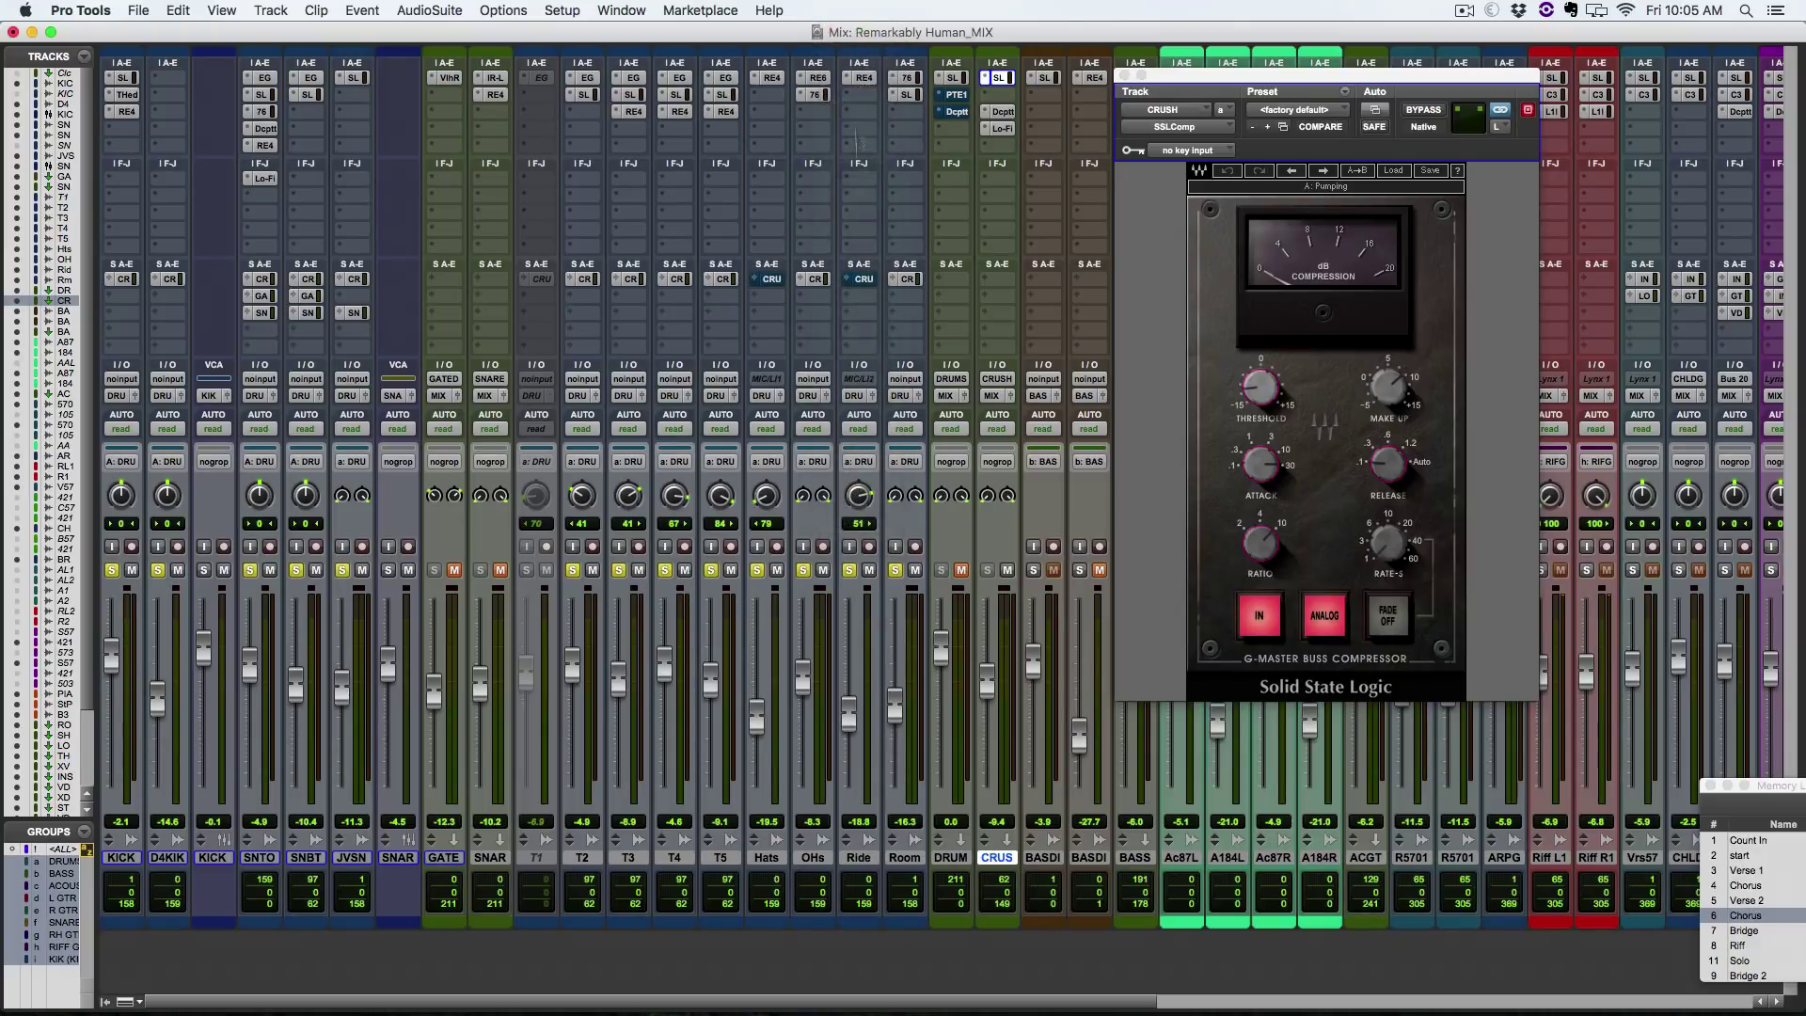
click(813, 279)
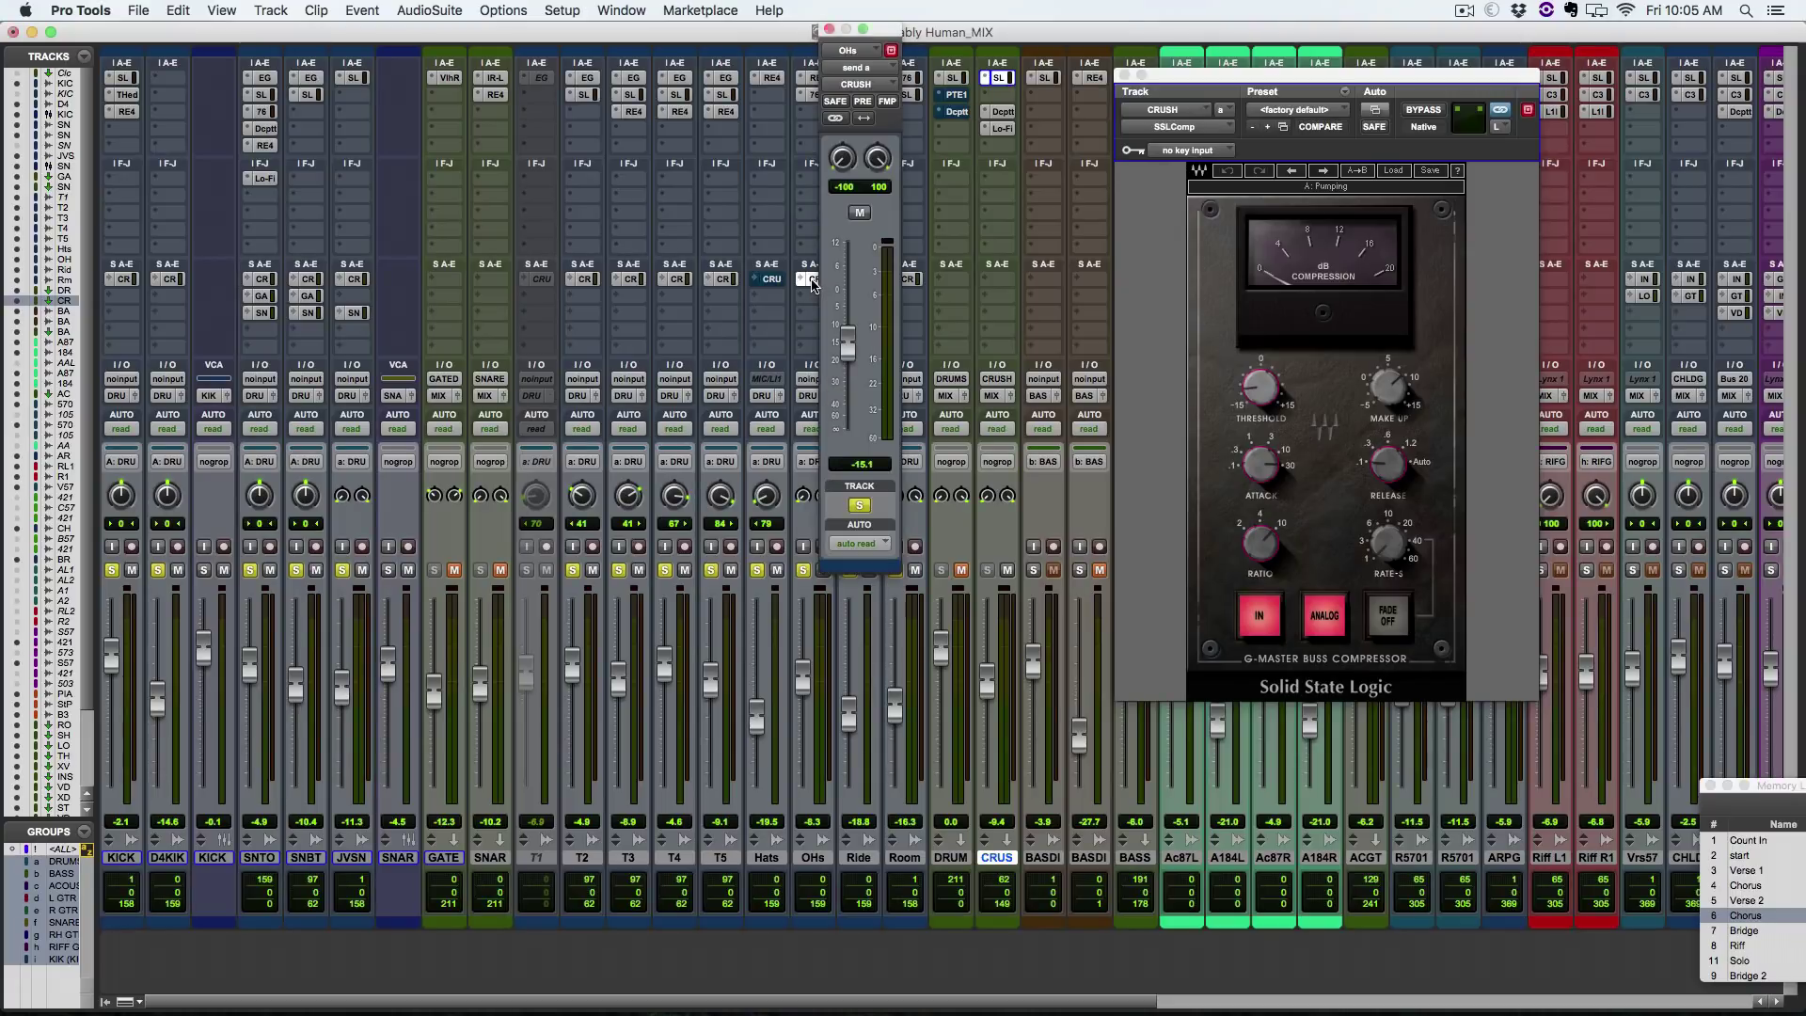
click(813, 280)
Step: Select OHs, play the drums, and compare SSLComp on CRUSH bypassed and active, leaving it active
click(812, 857)
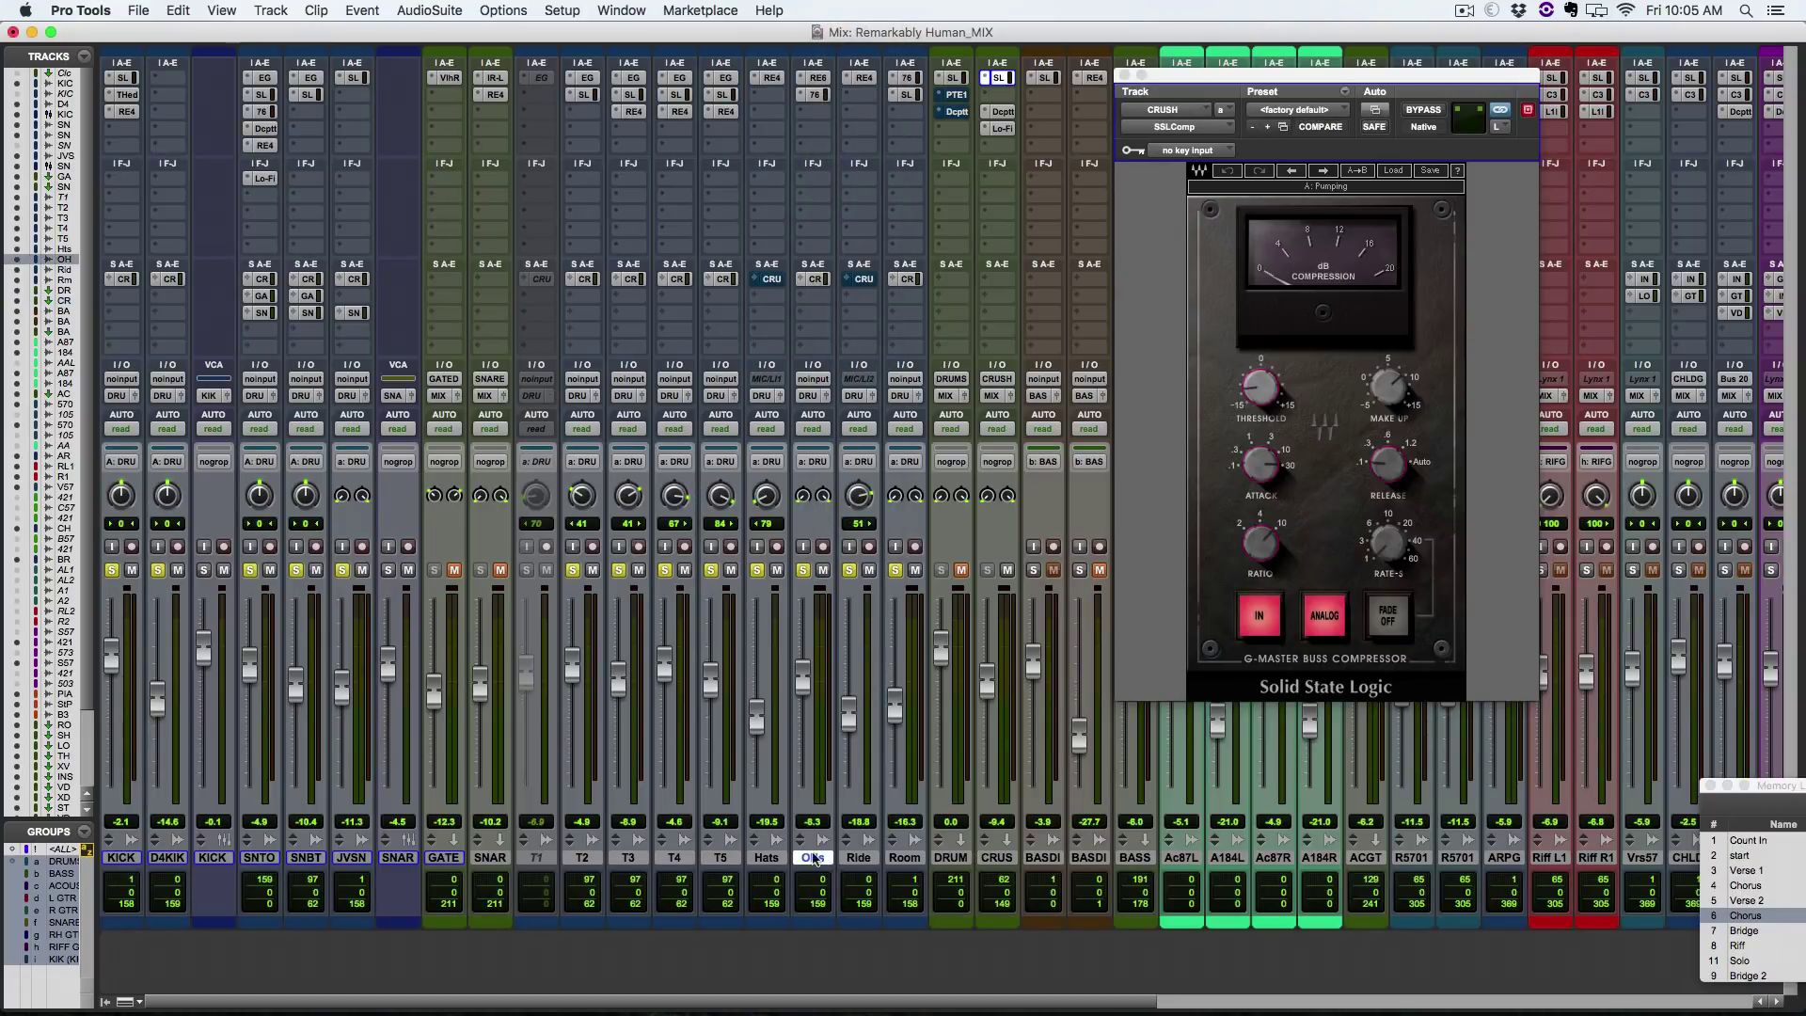
key(space)
super+click(1002, 78)
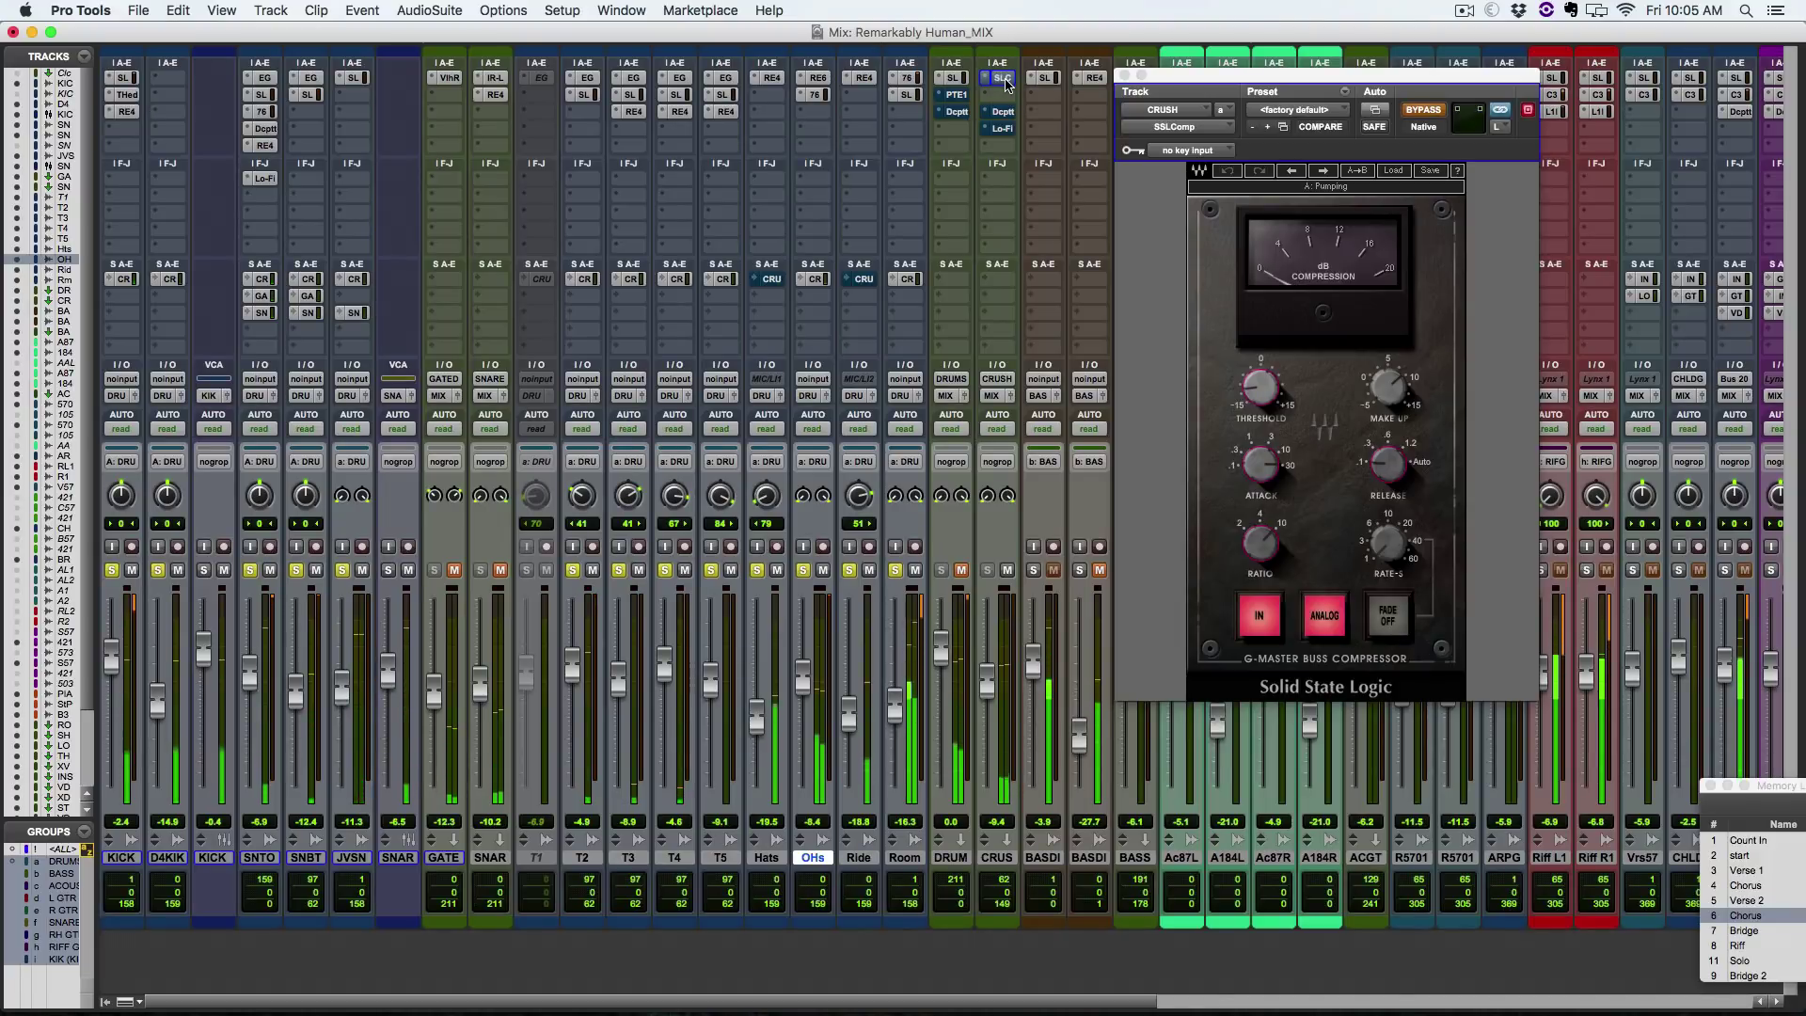
super+click(1003, 79)
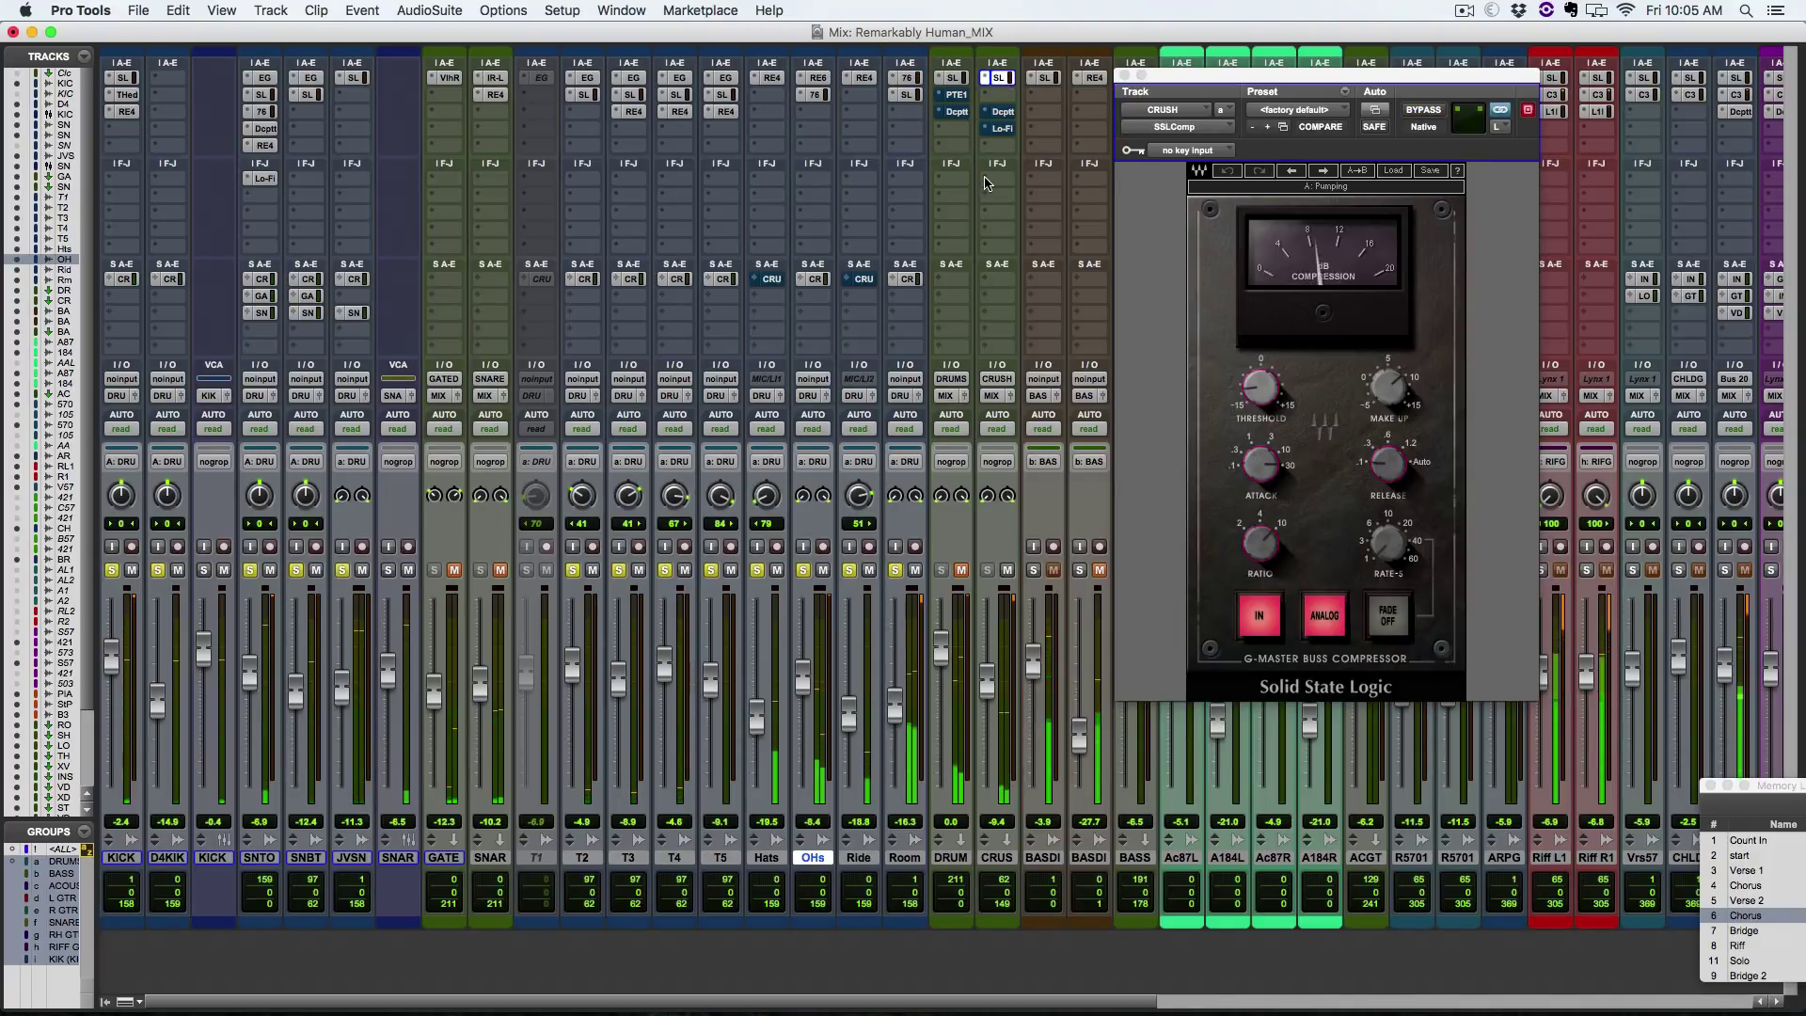
Step: Open Decapitator on CRUSH, reposition its window, and go through styles E and N before returning to A
click(1009, 113)
drag(1178, 80, 980, 36)
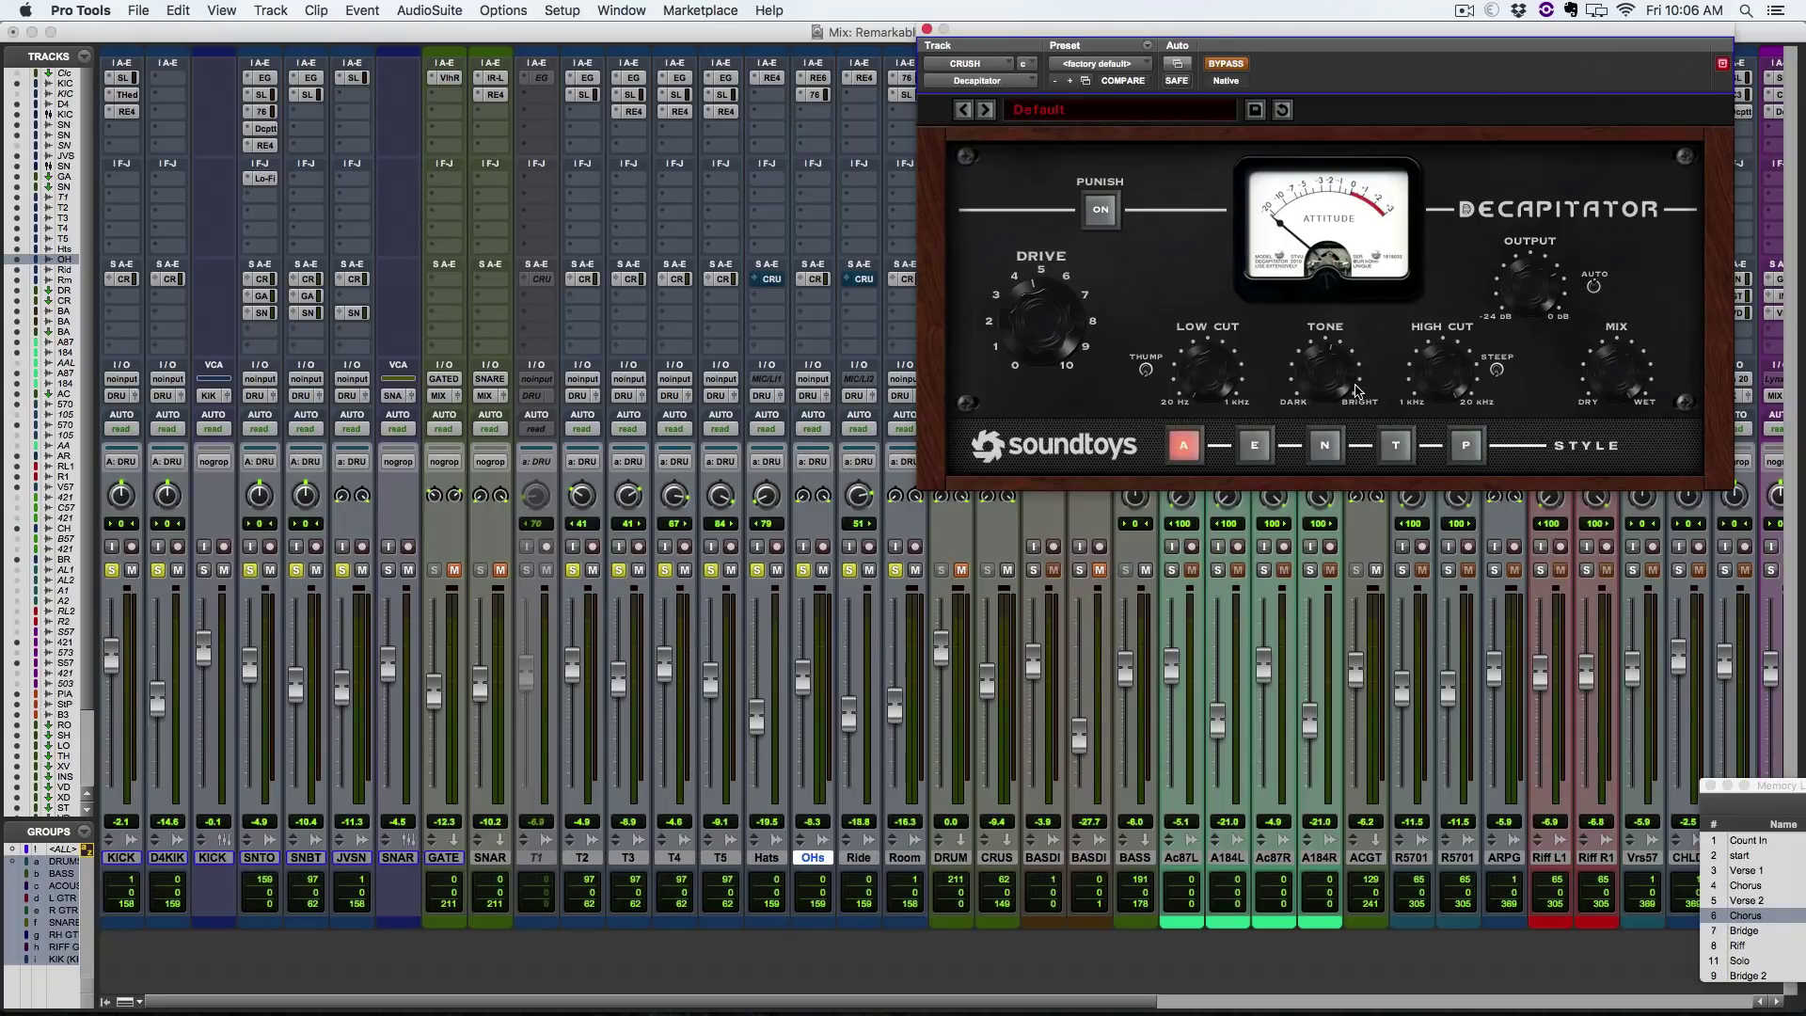
click(1261, 455)
click(1327, 454)
click(1185, 451)
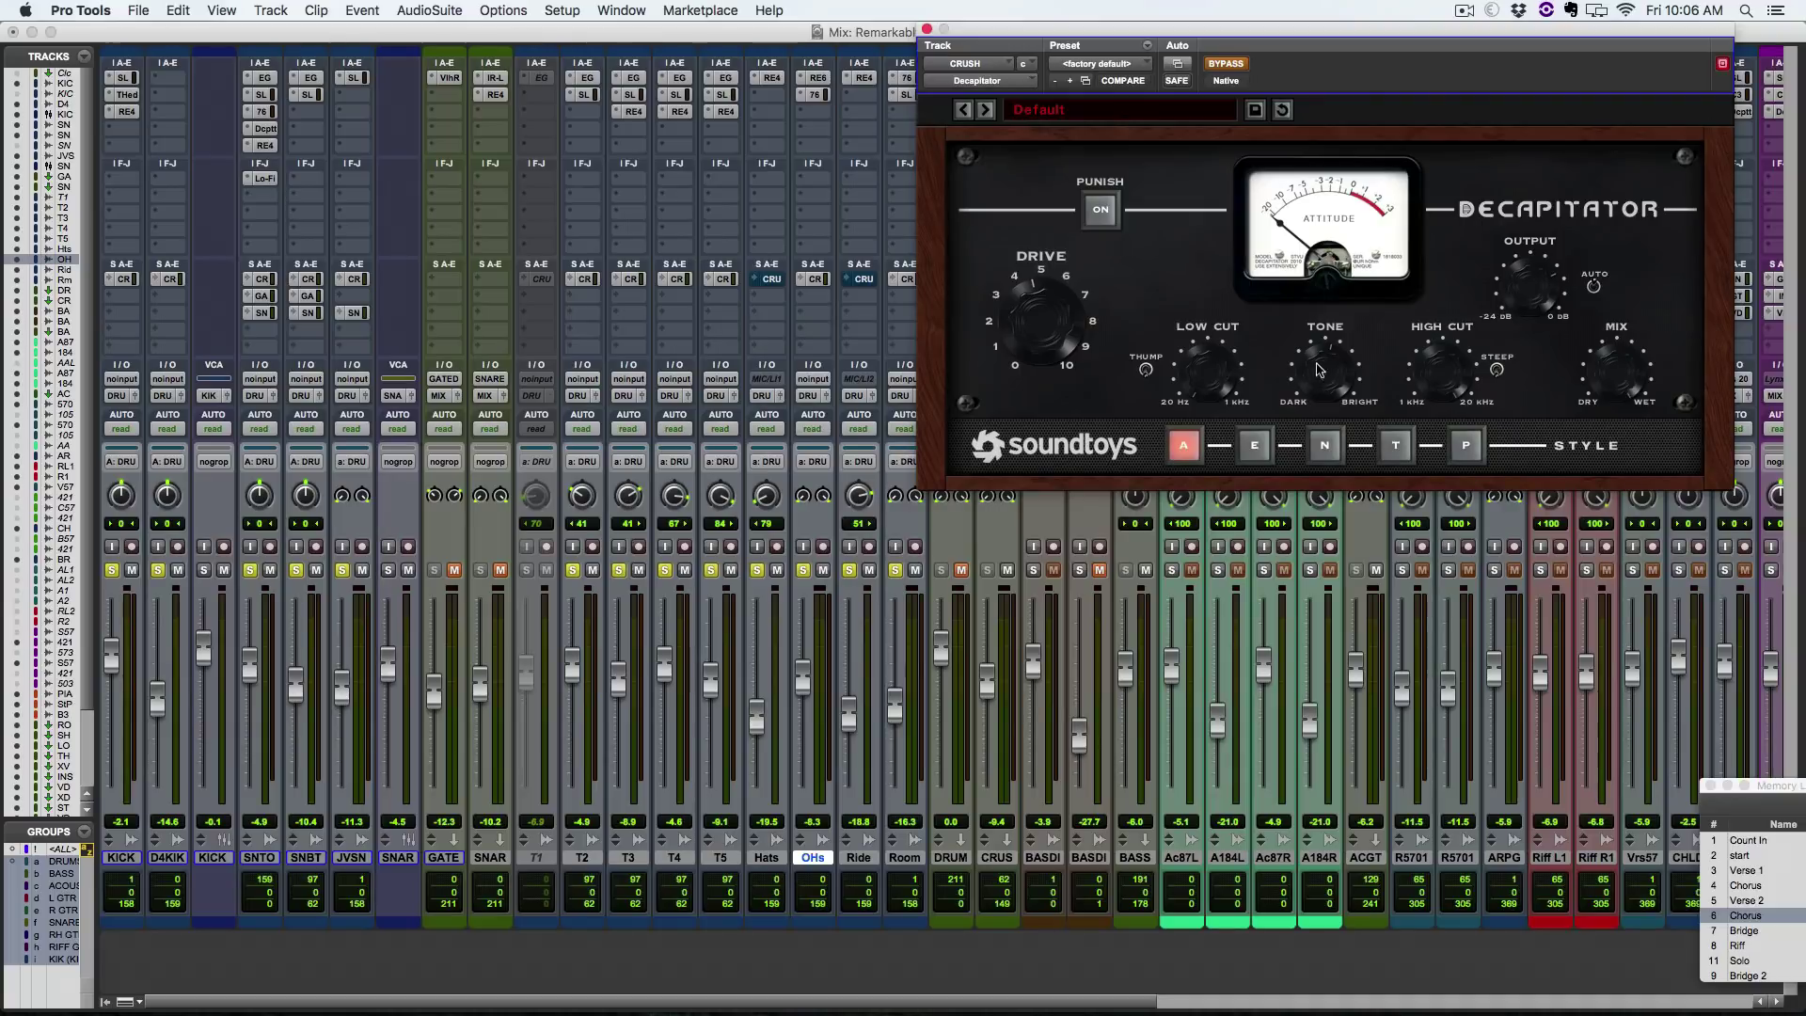
Step: Compare Decapitator on CRUSH active and bypassed while playing the drums, leaving it bypassed
click(1228, 64)
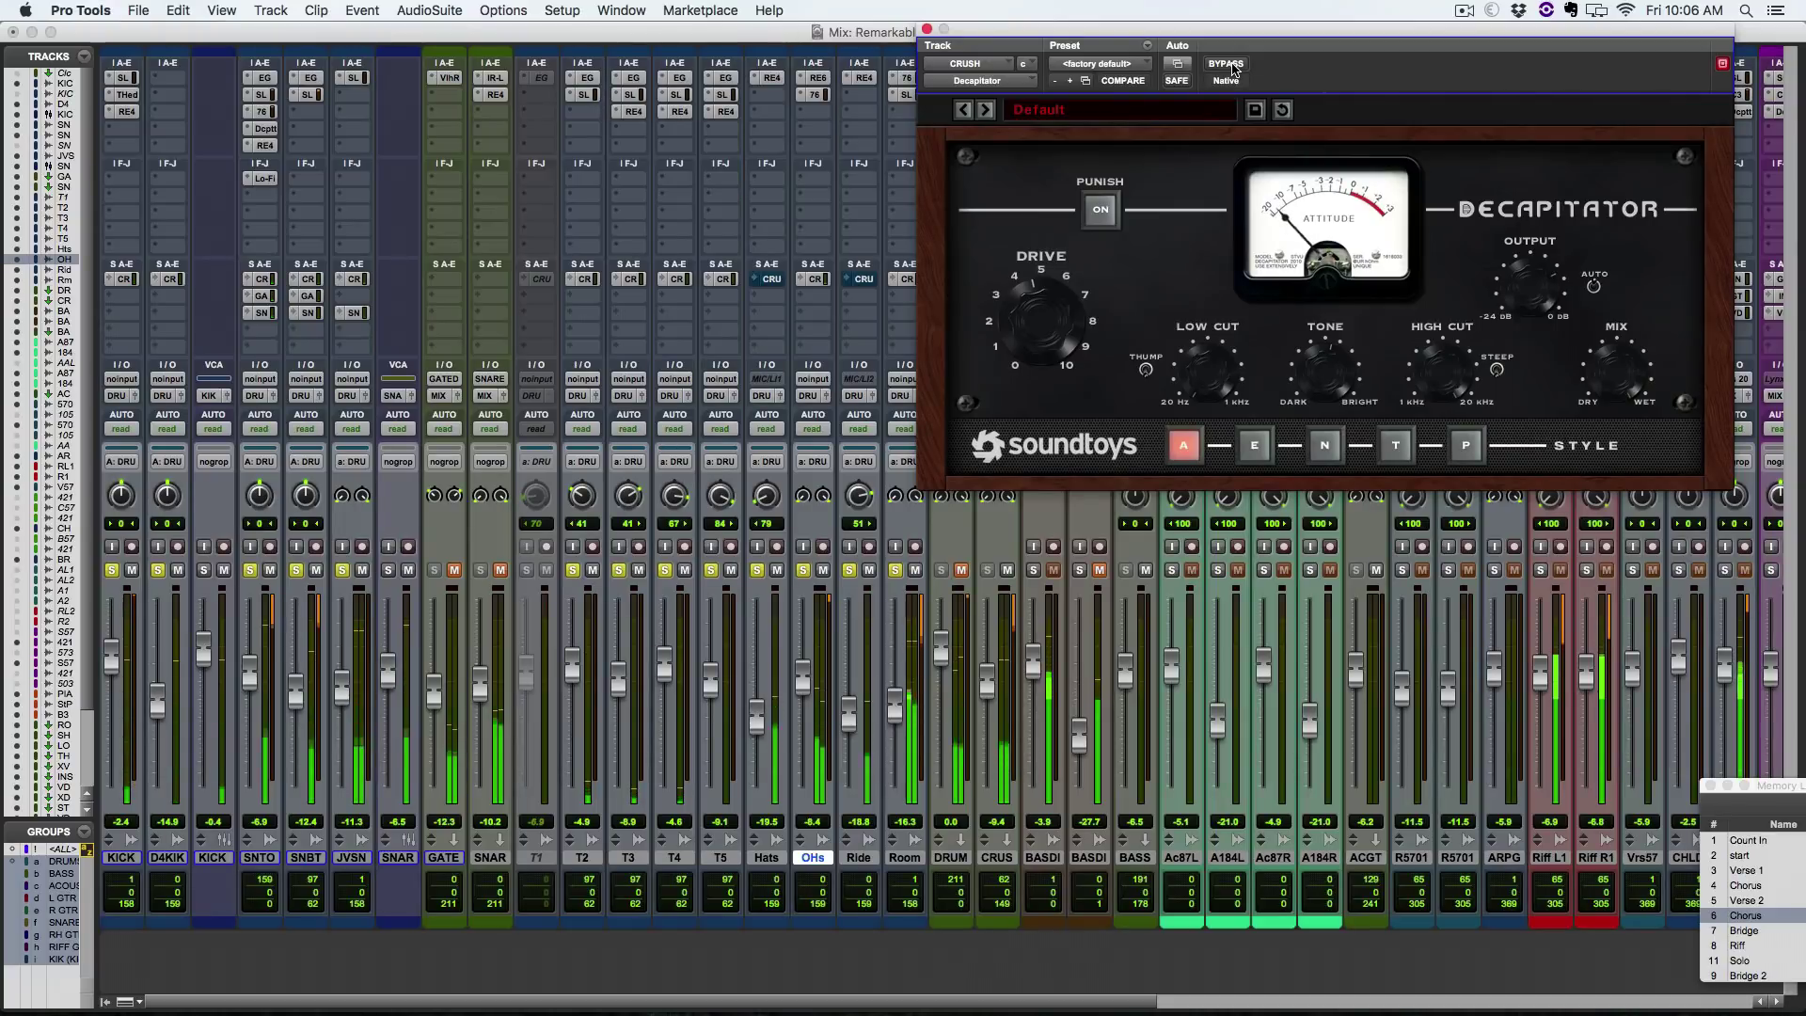
click(1225, 64)
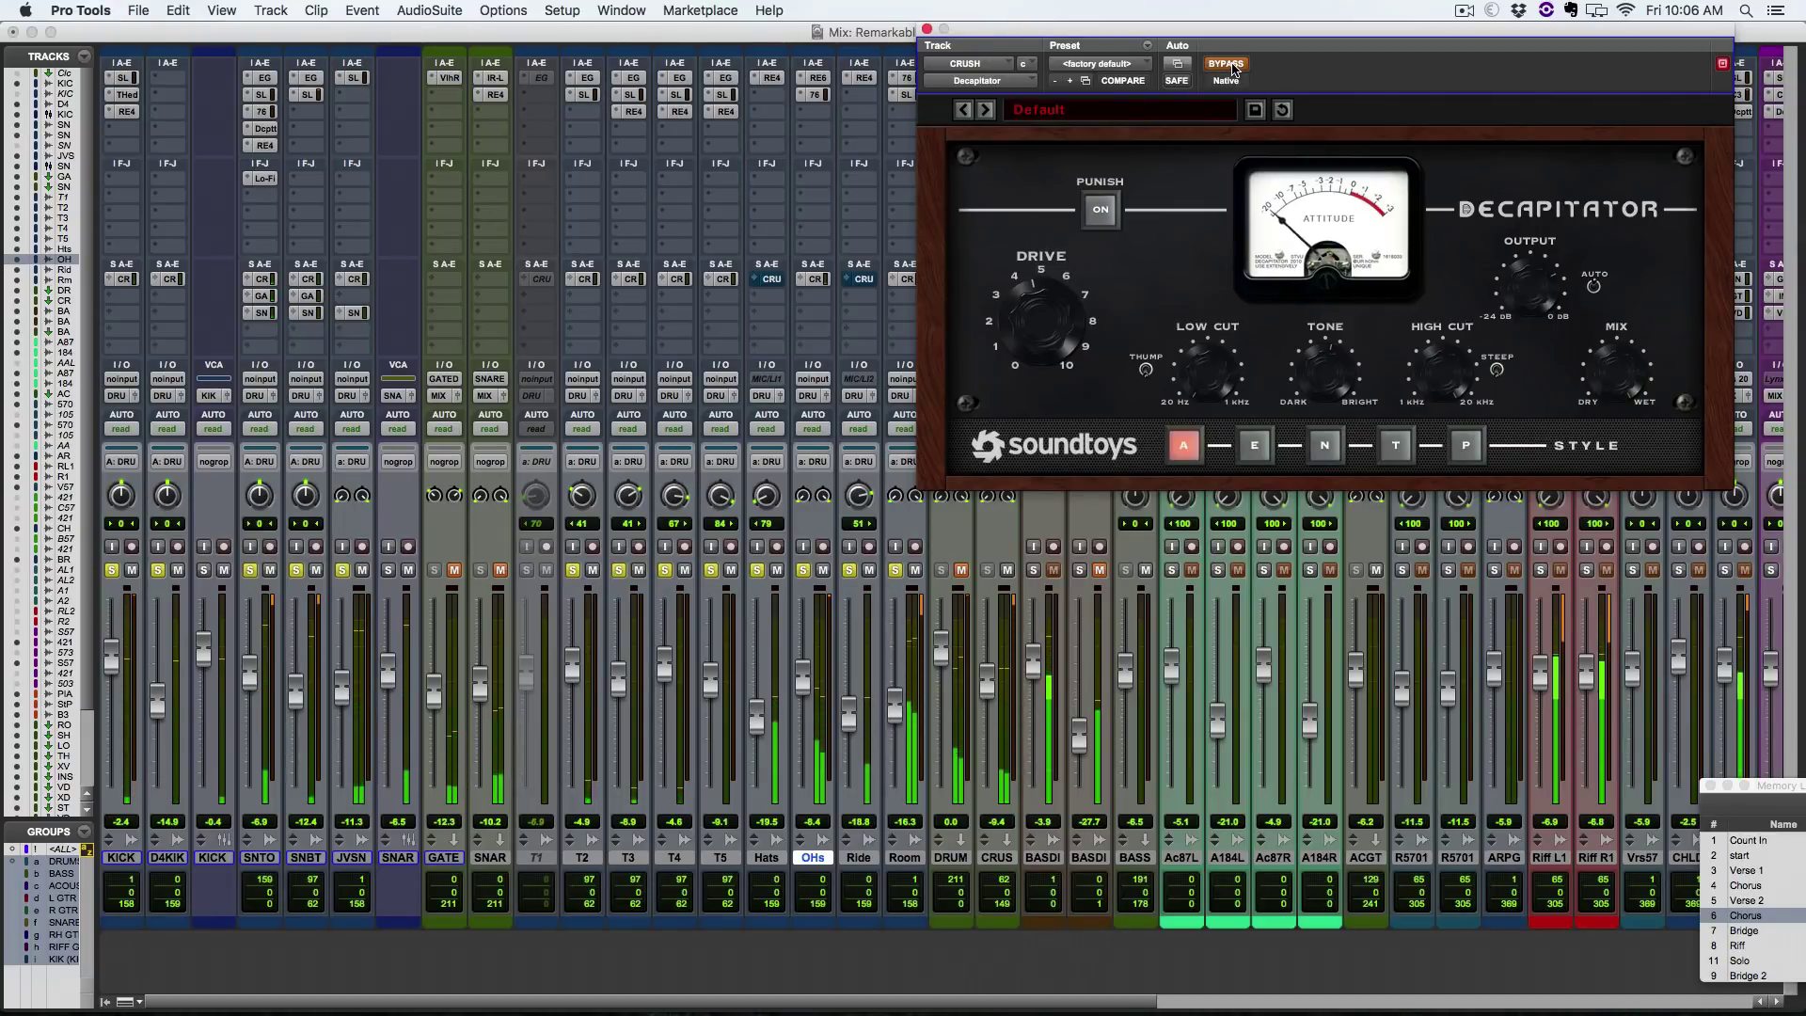
click(1228, 64)
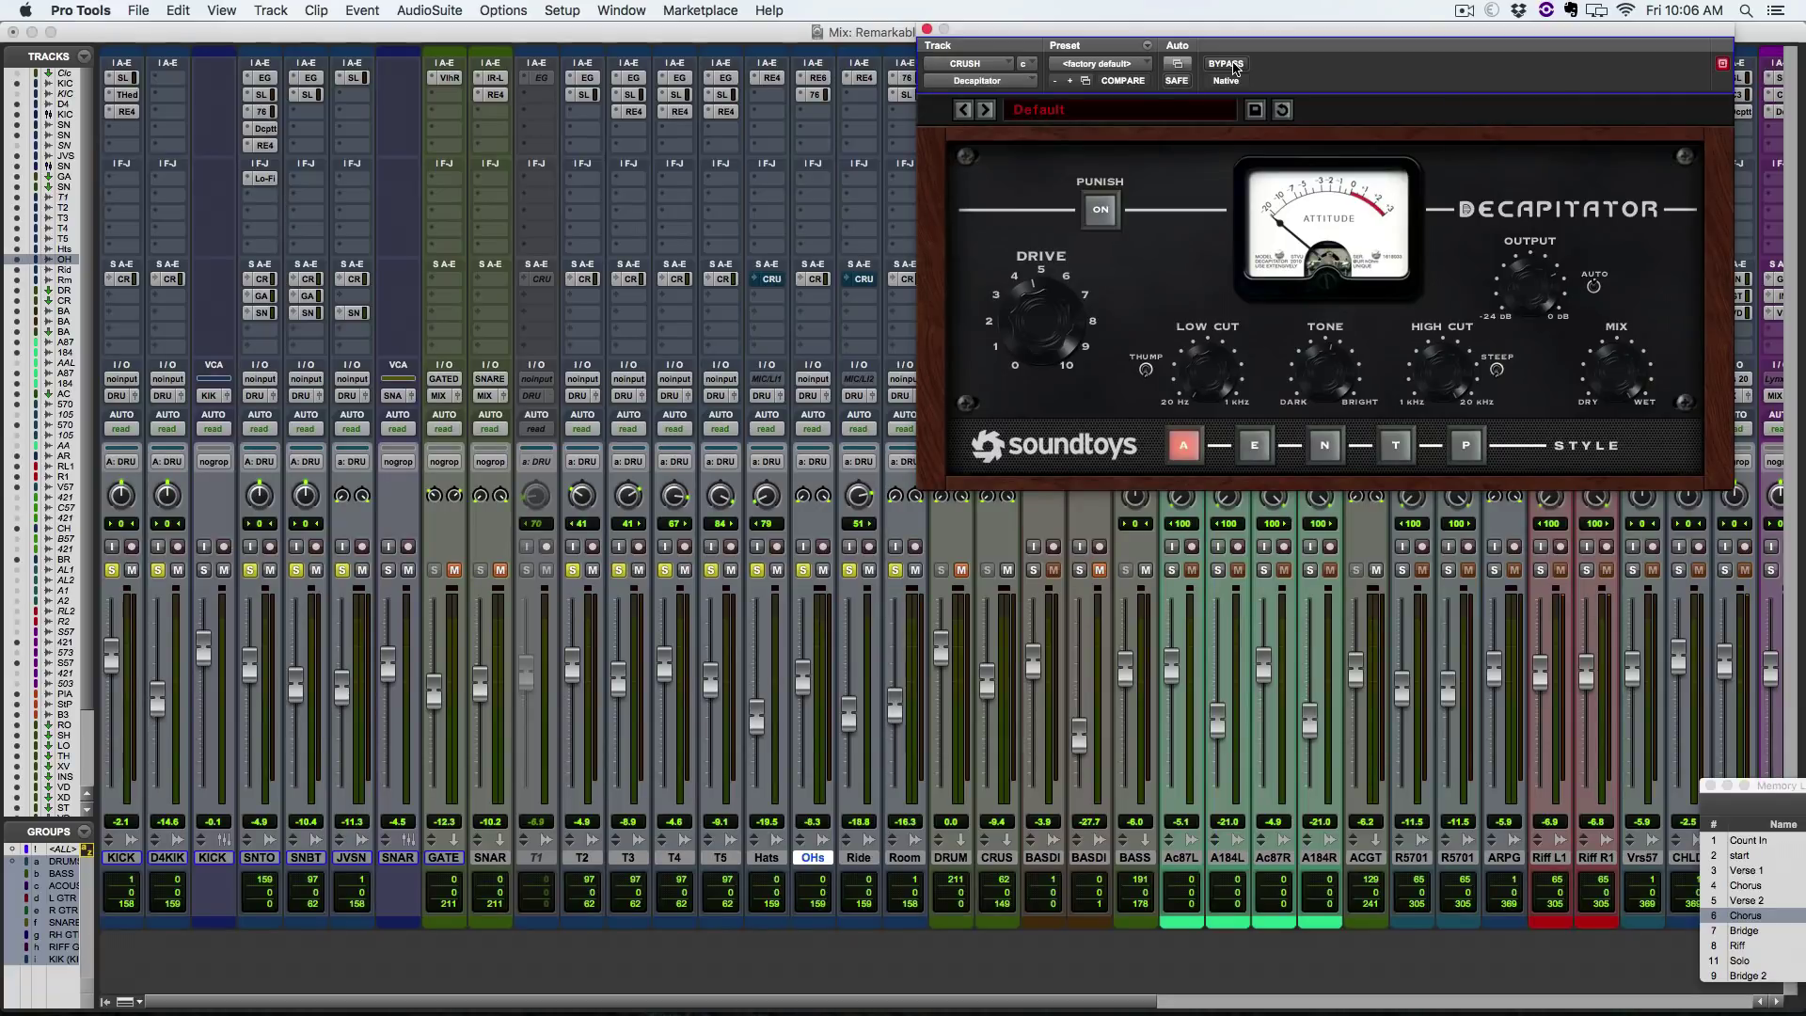
click(1234, 65)
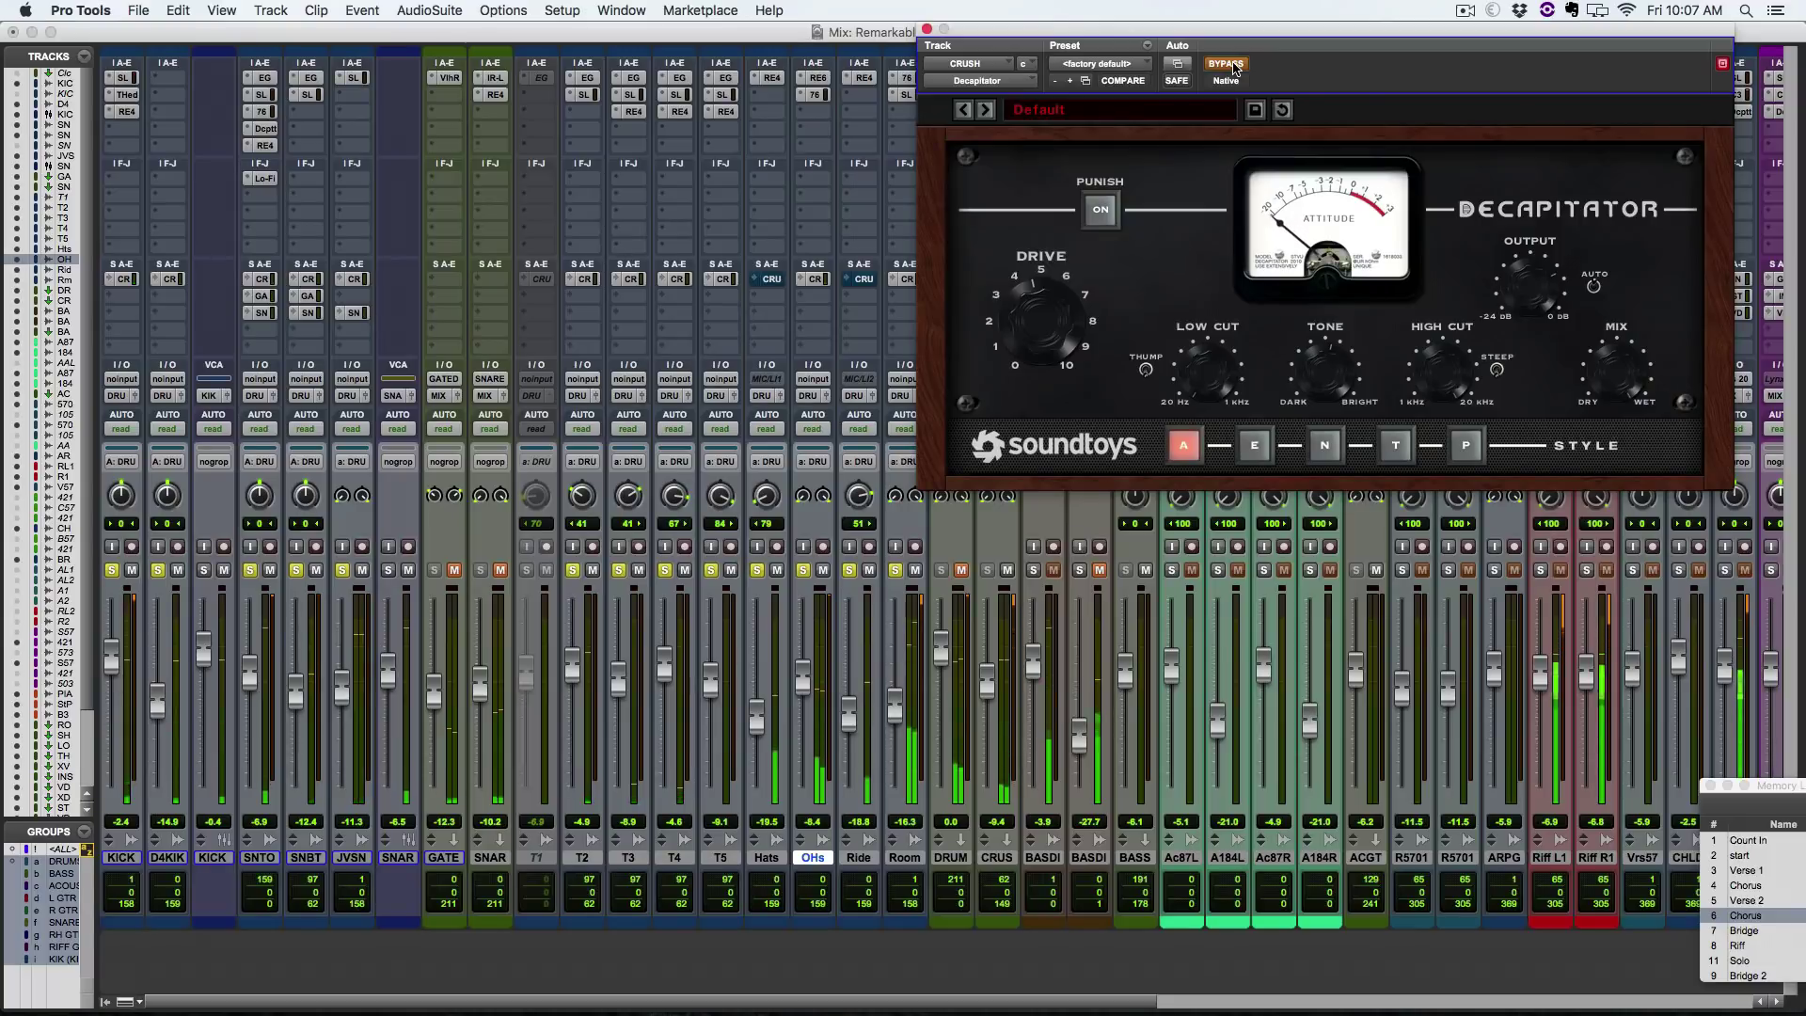
Step: Compare Decapitator on CRUSH active and bypassed during playback once more, leave it active and close its window
click(1234, 66)
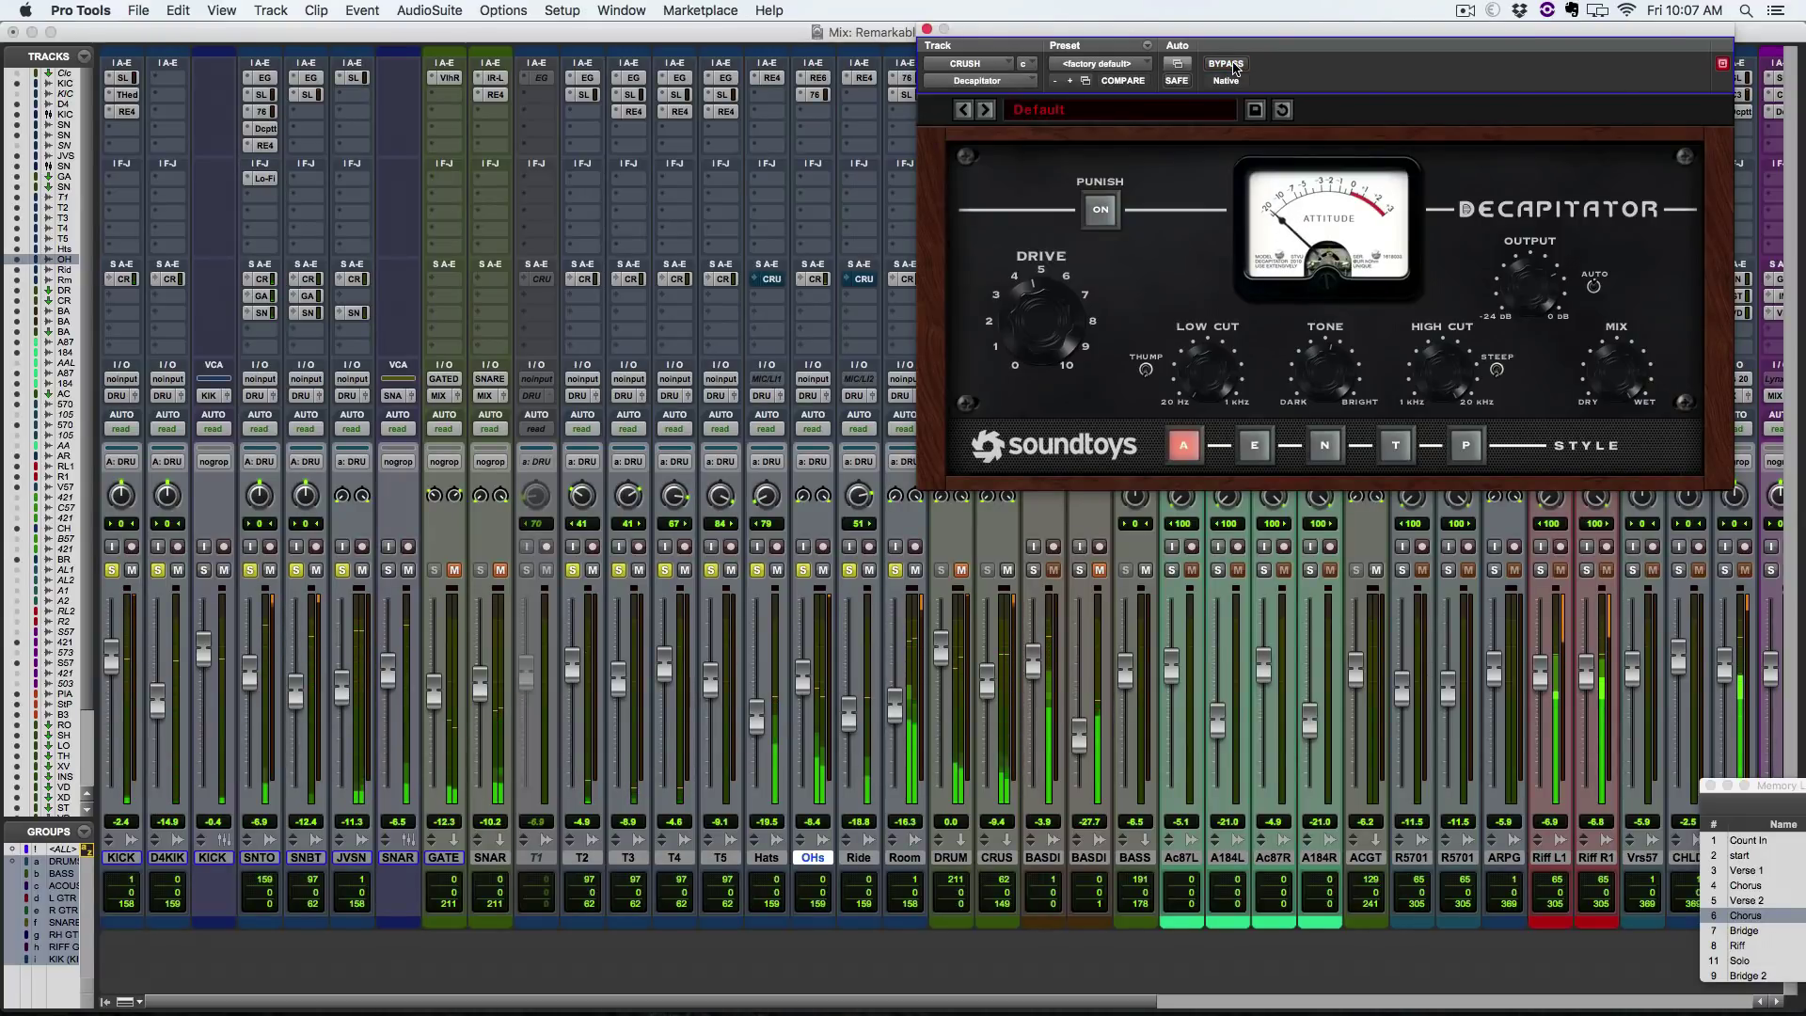
click(1235, 66)
click(1234, 66)
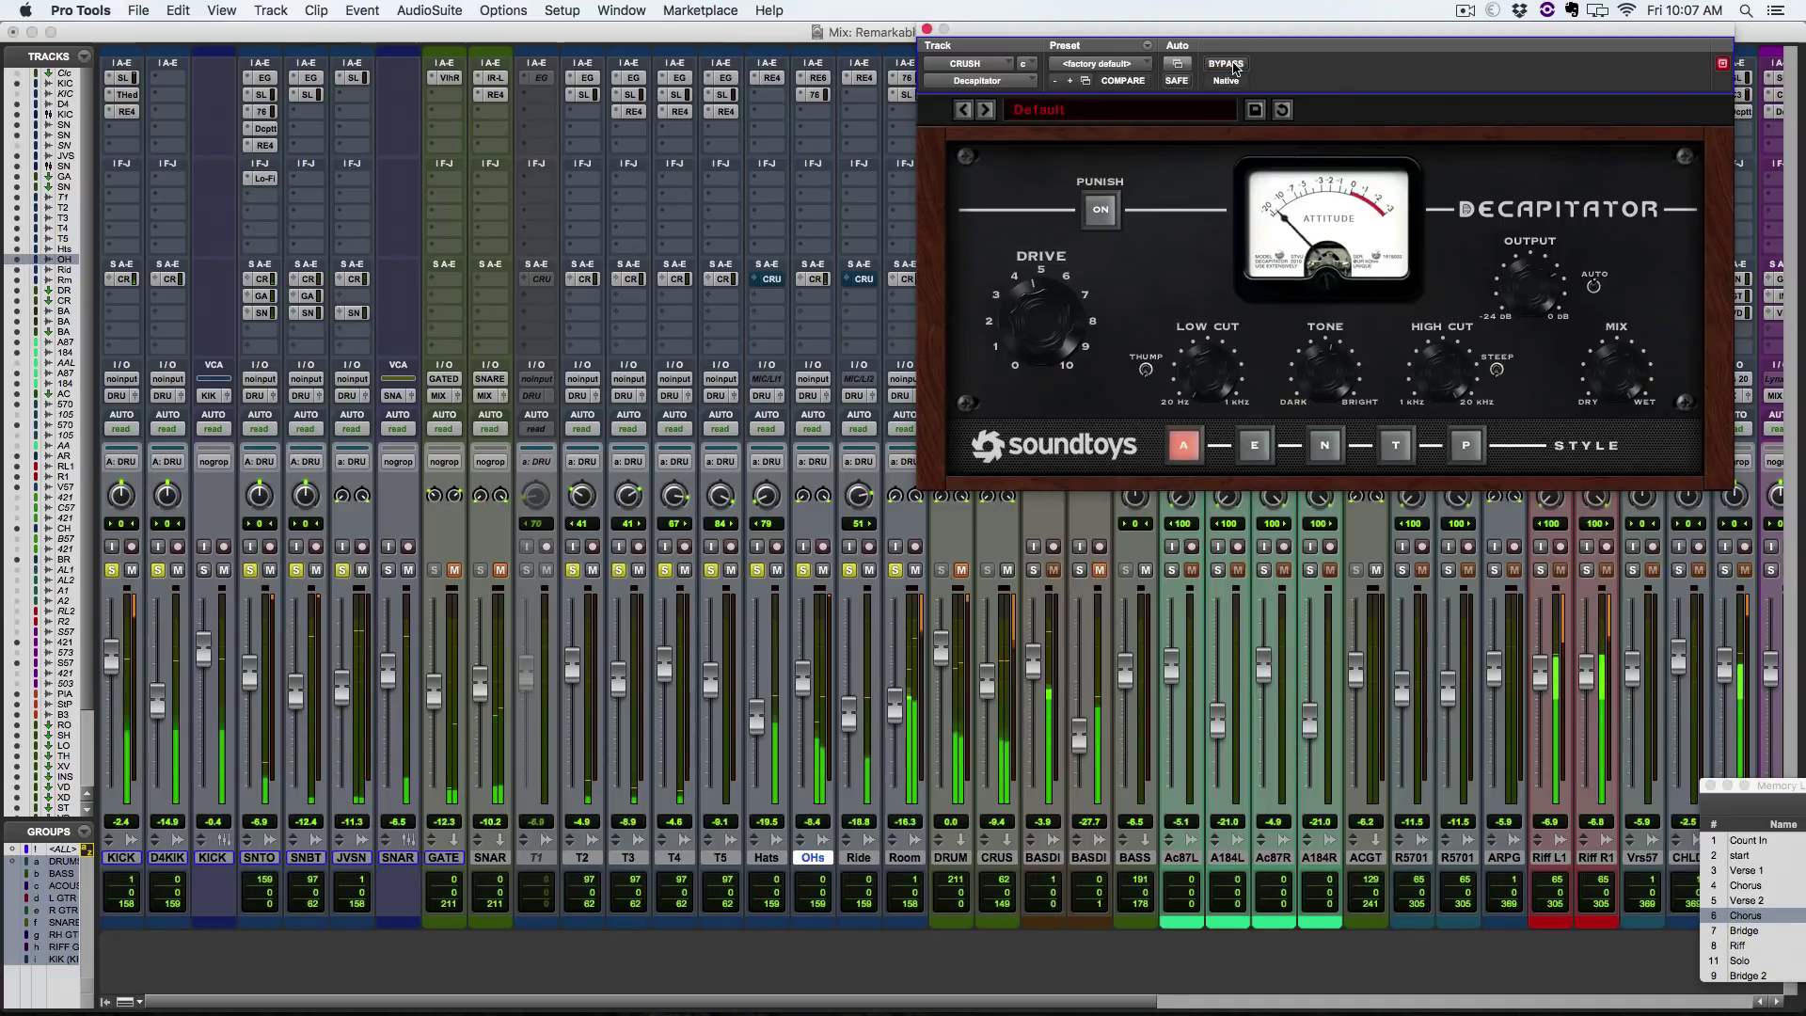
click(927, 30)
Step: Open Lo-Fi on CRUSH, compare it active and bypassed while the drums play, and close it with the effect active
click(1002, 129)
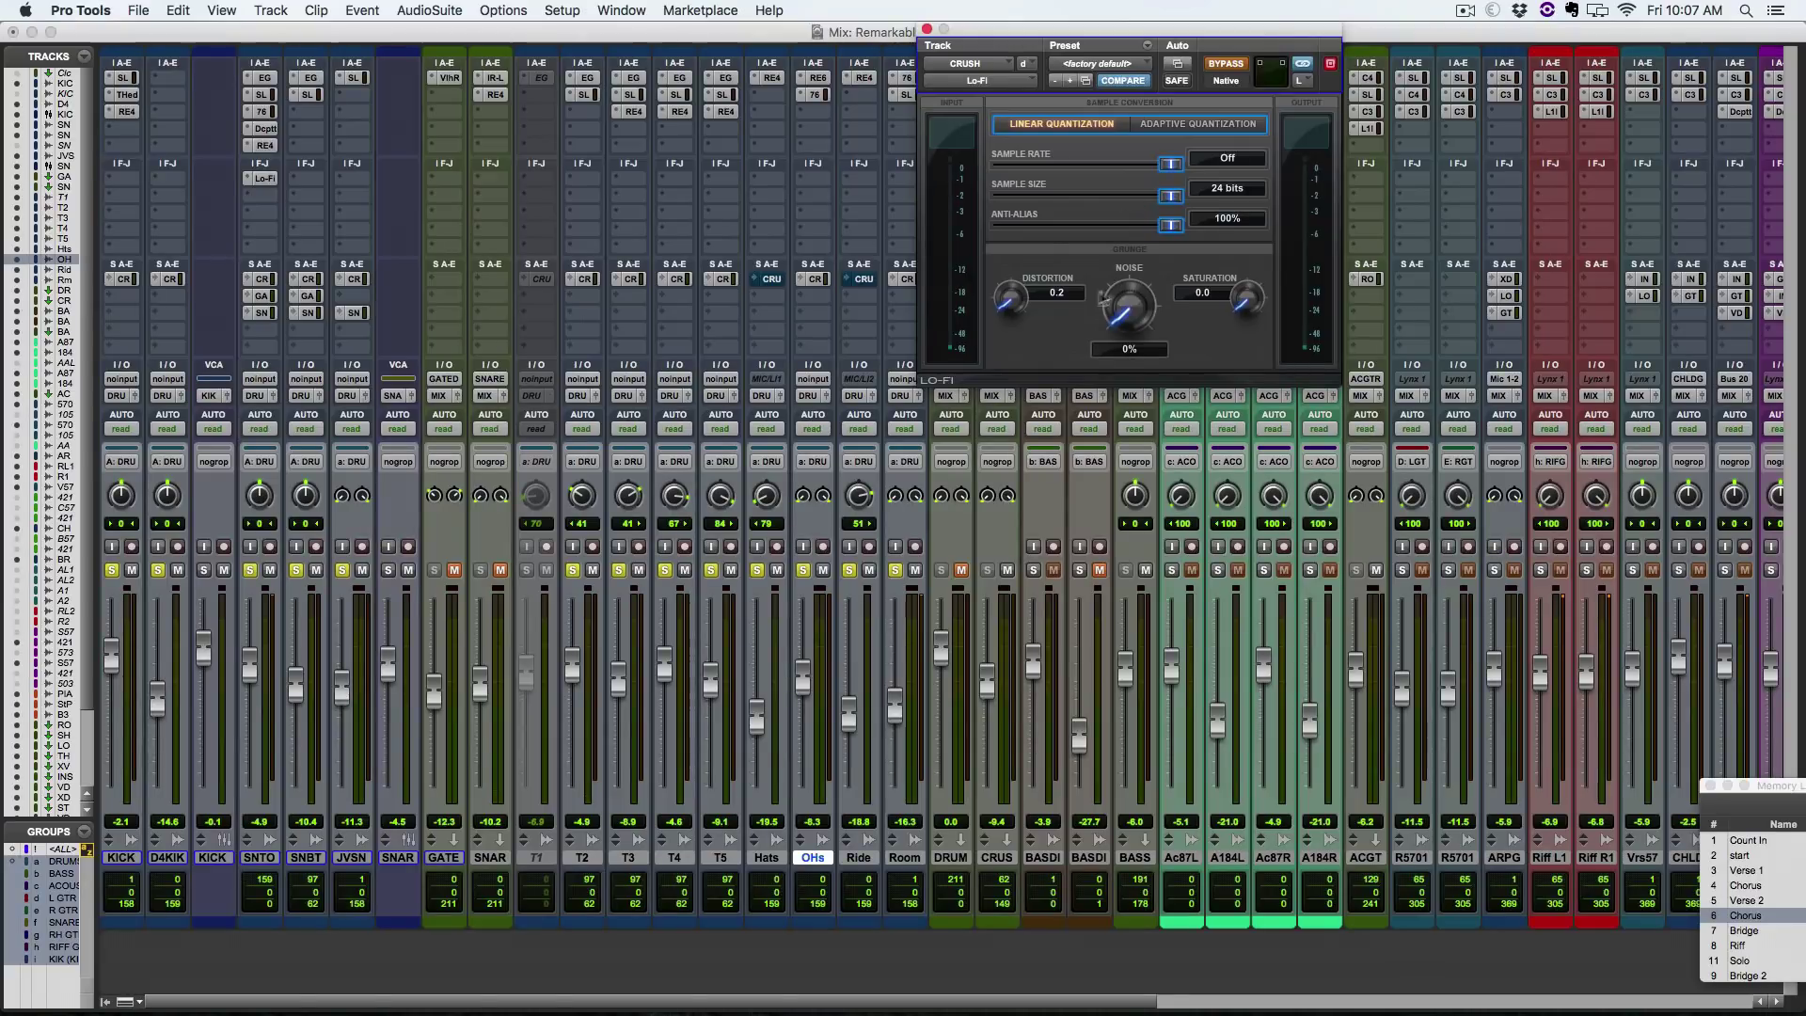
click(1220, 66)
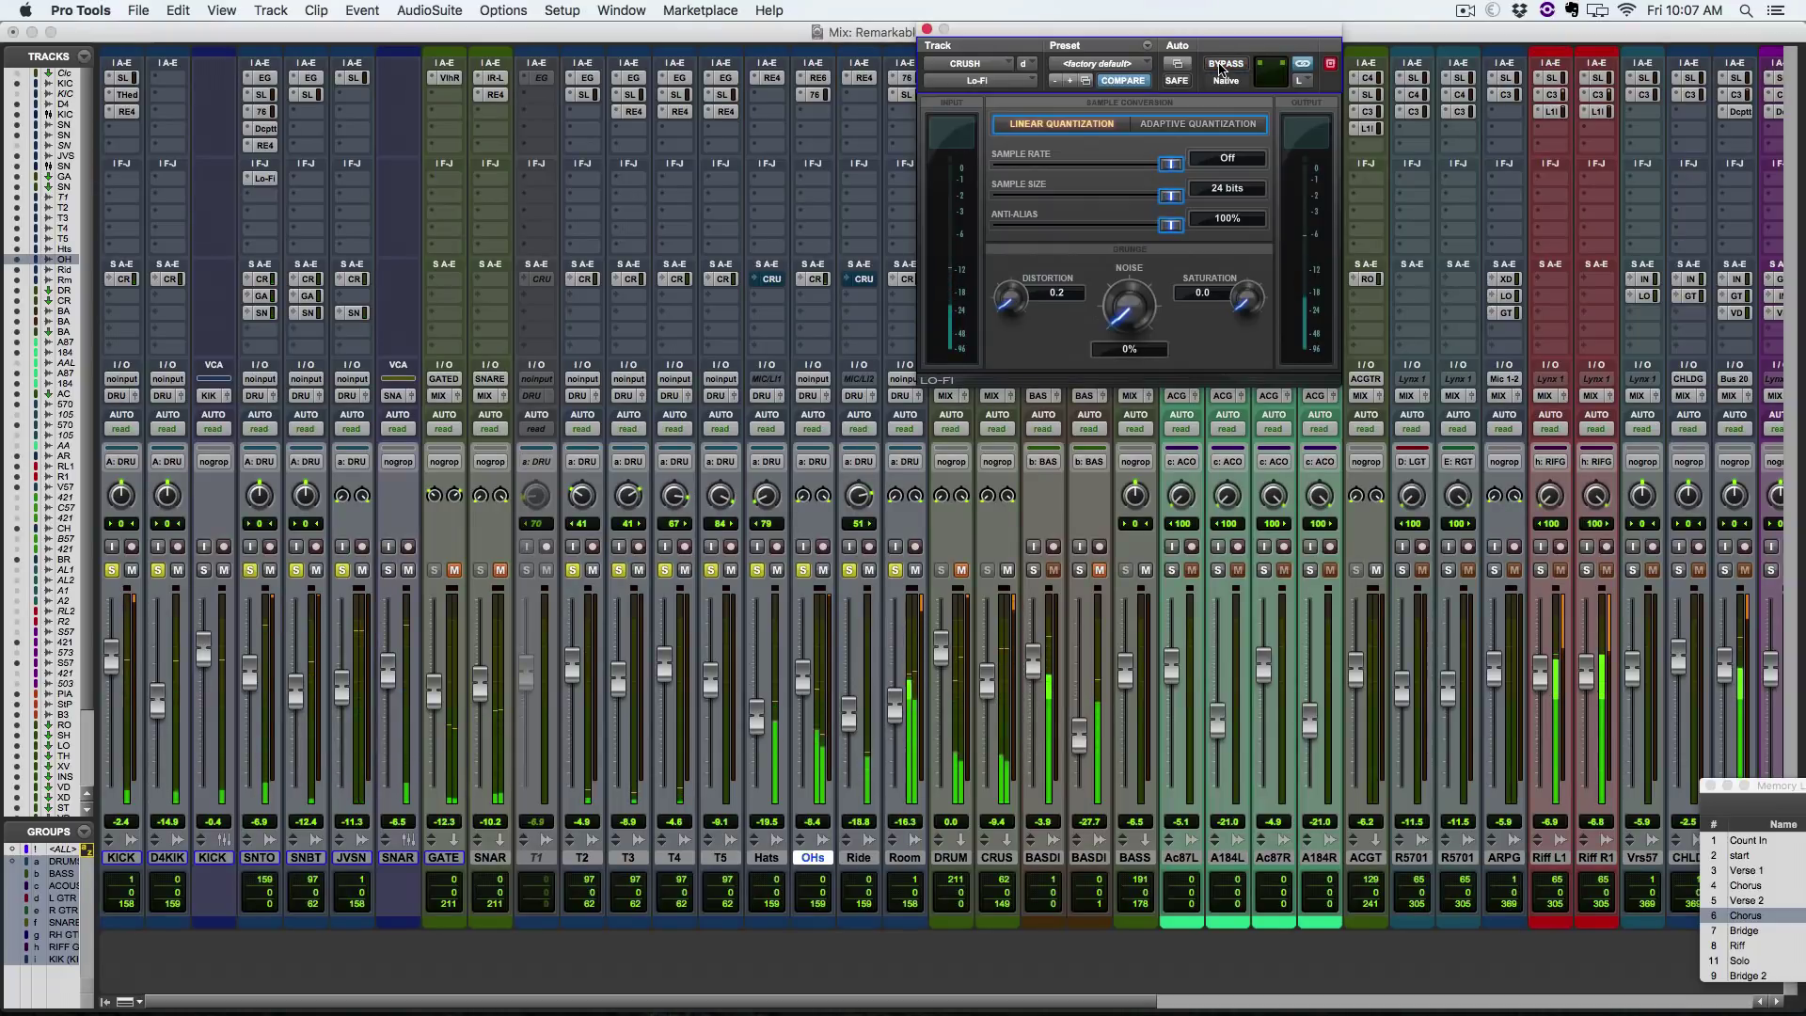
click(1220, 66)
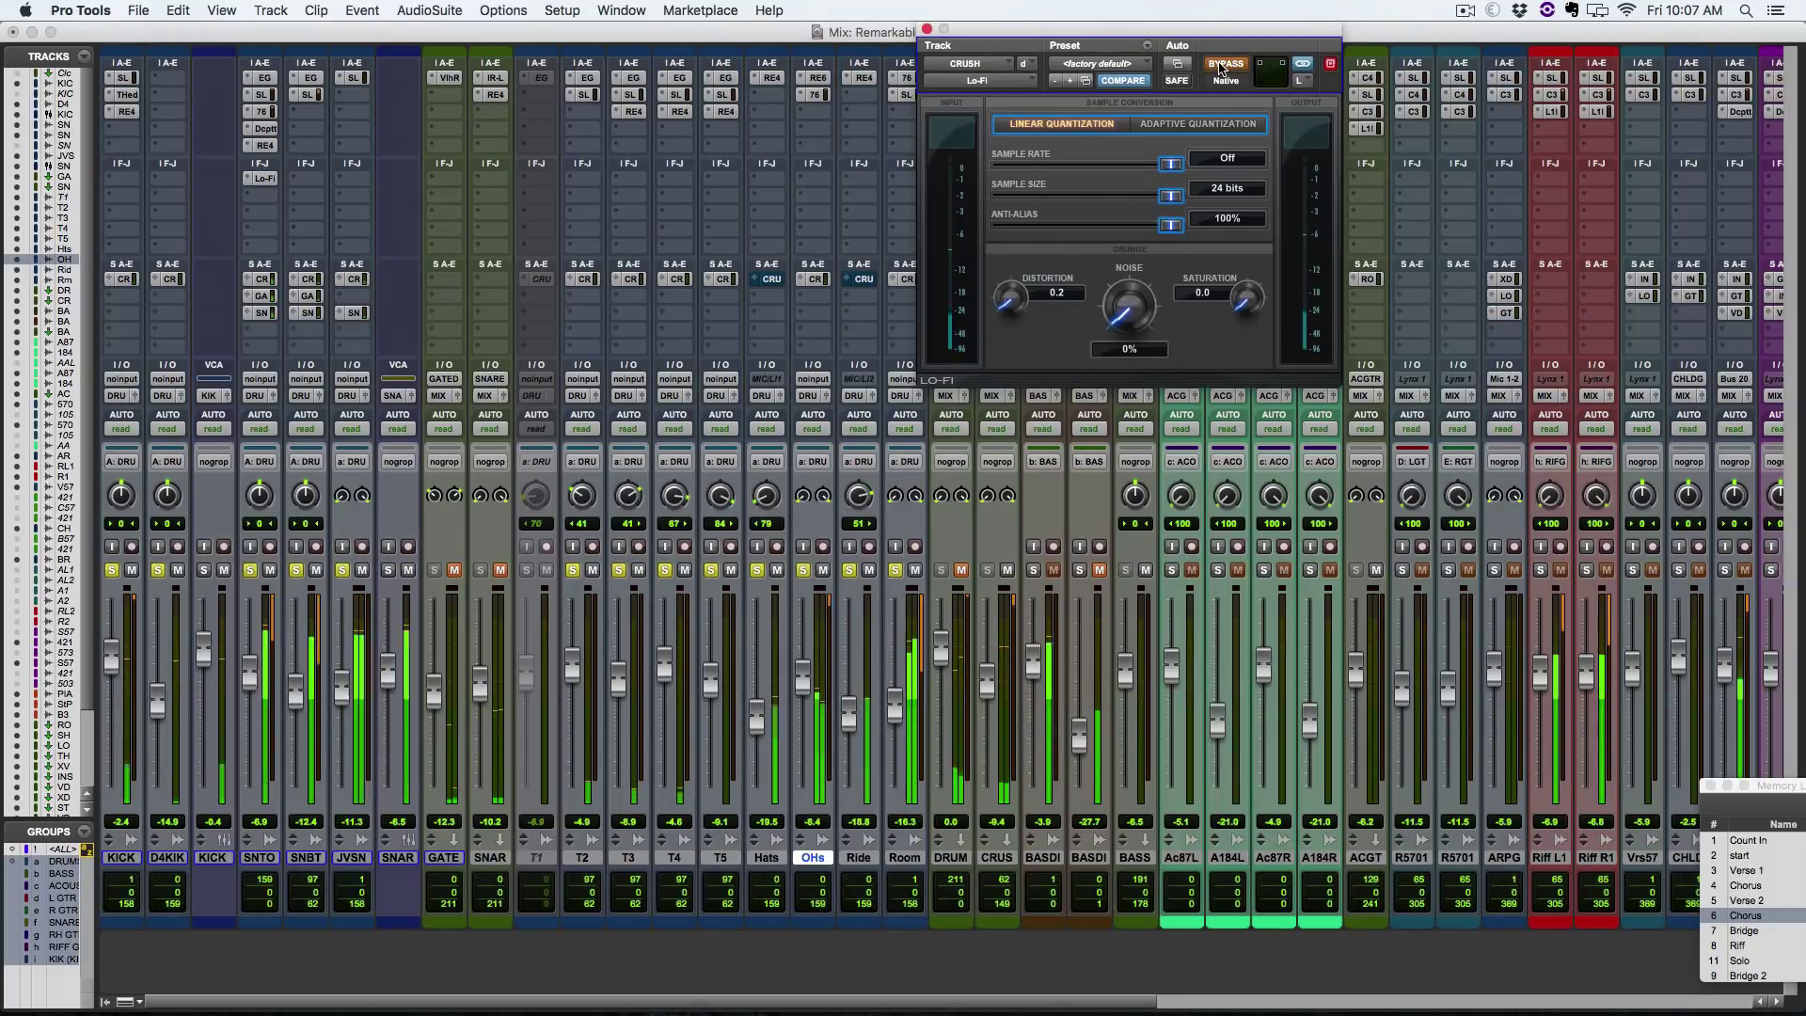
click(1220, 66)
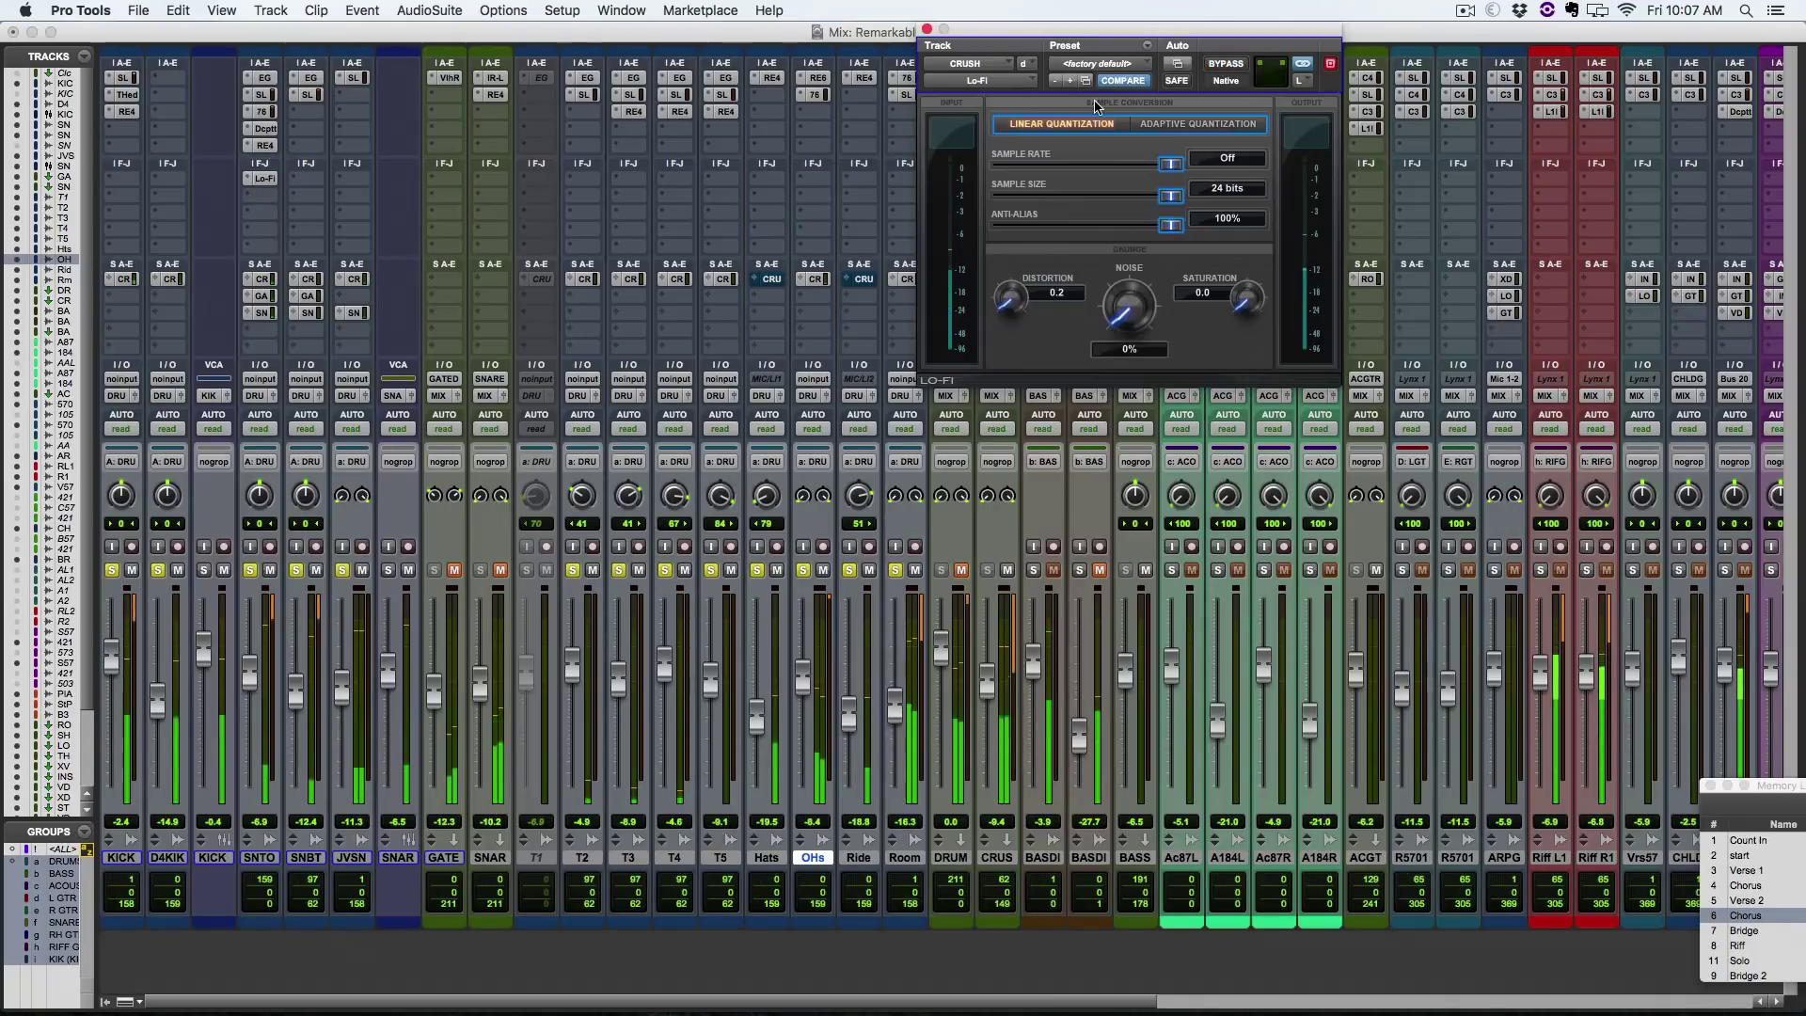
click(927, 29)
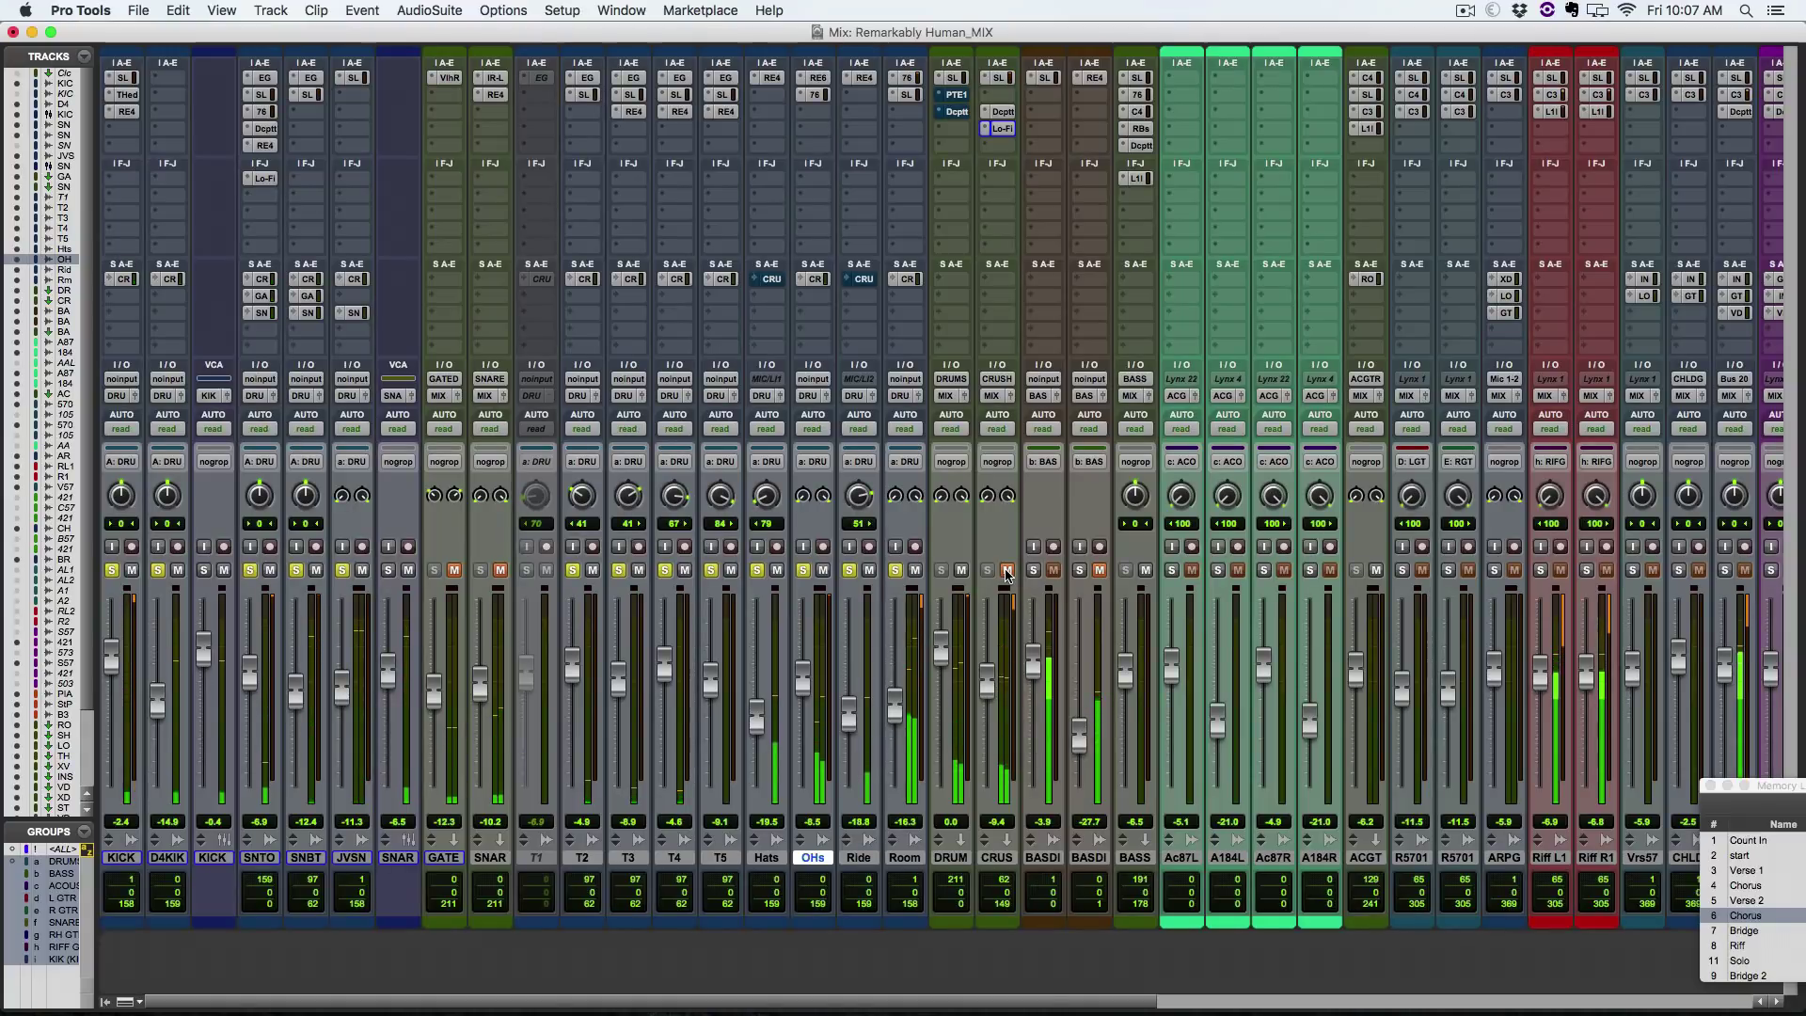
Step: Compare the drum mix with the CRUSH bus muted and unmuted during playback
click(1007, 571)
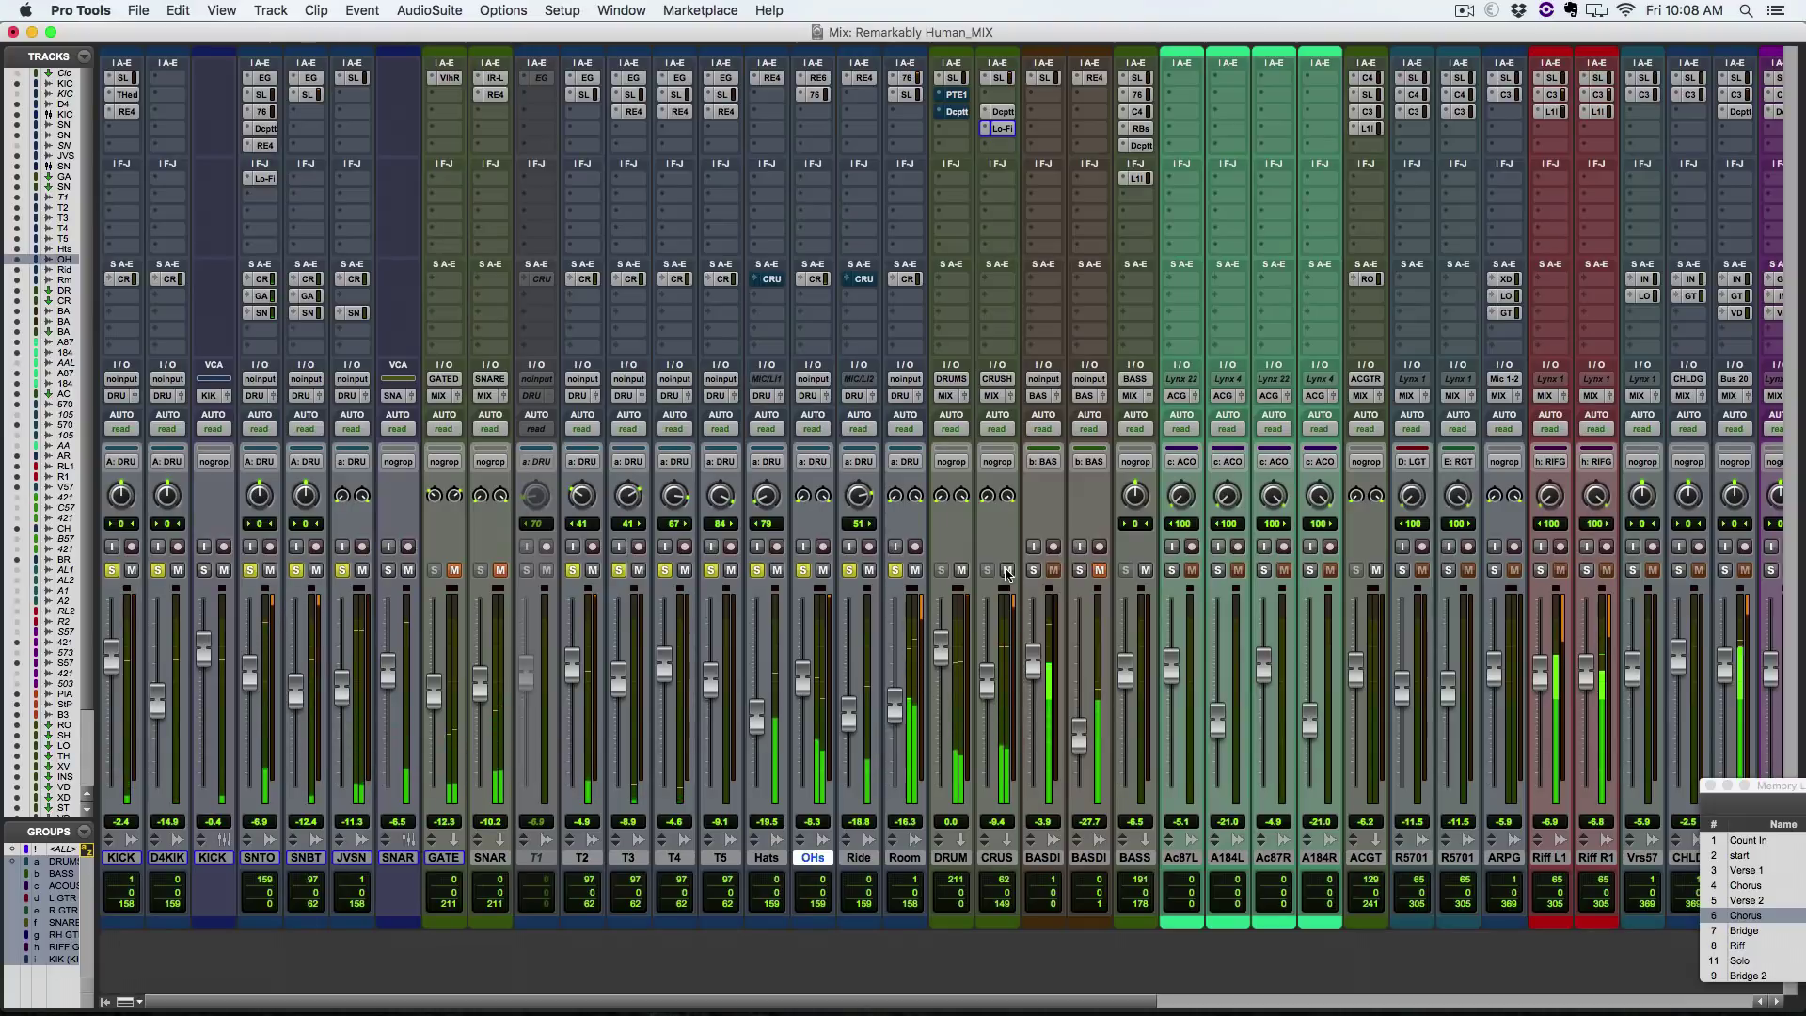
click(1006, 570)
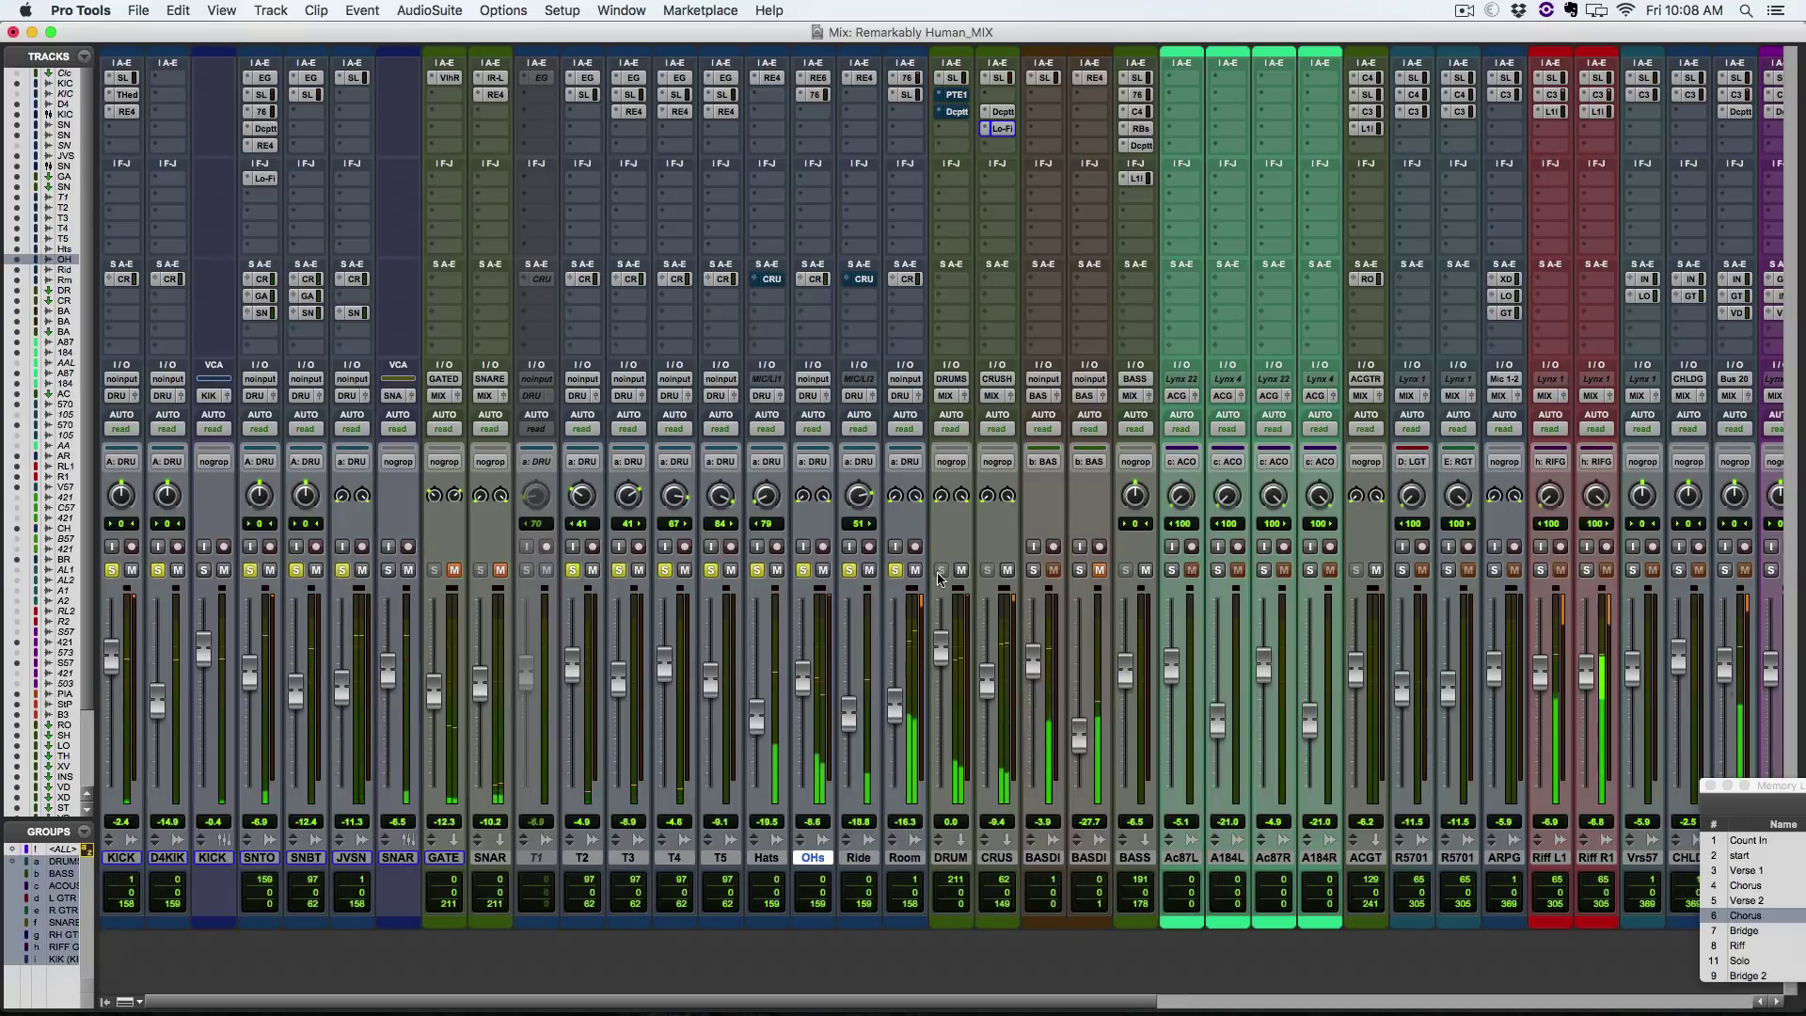
click(1006, 571)
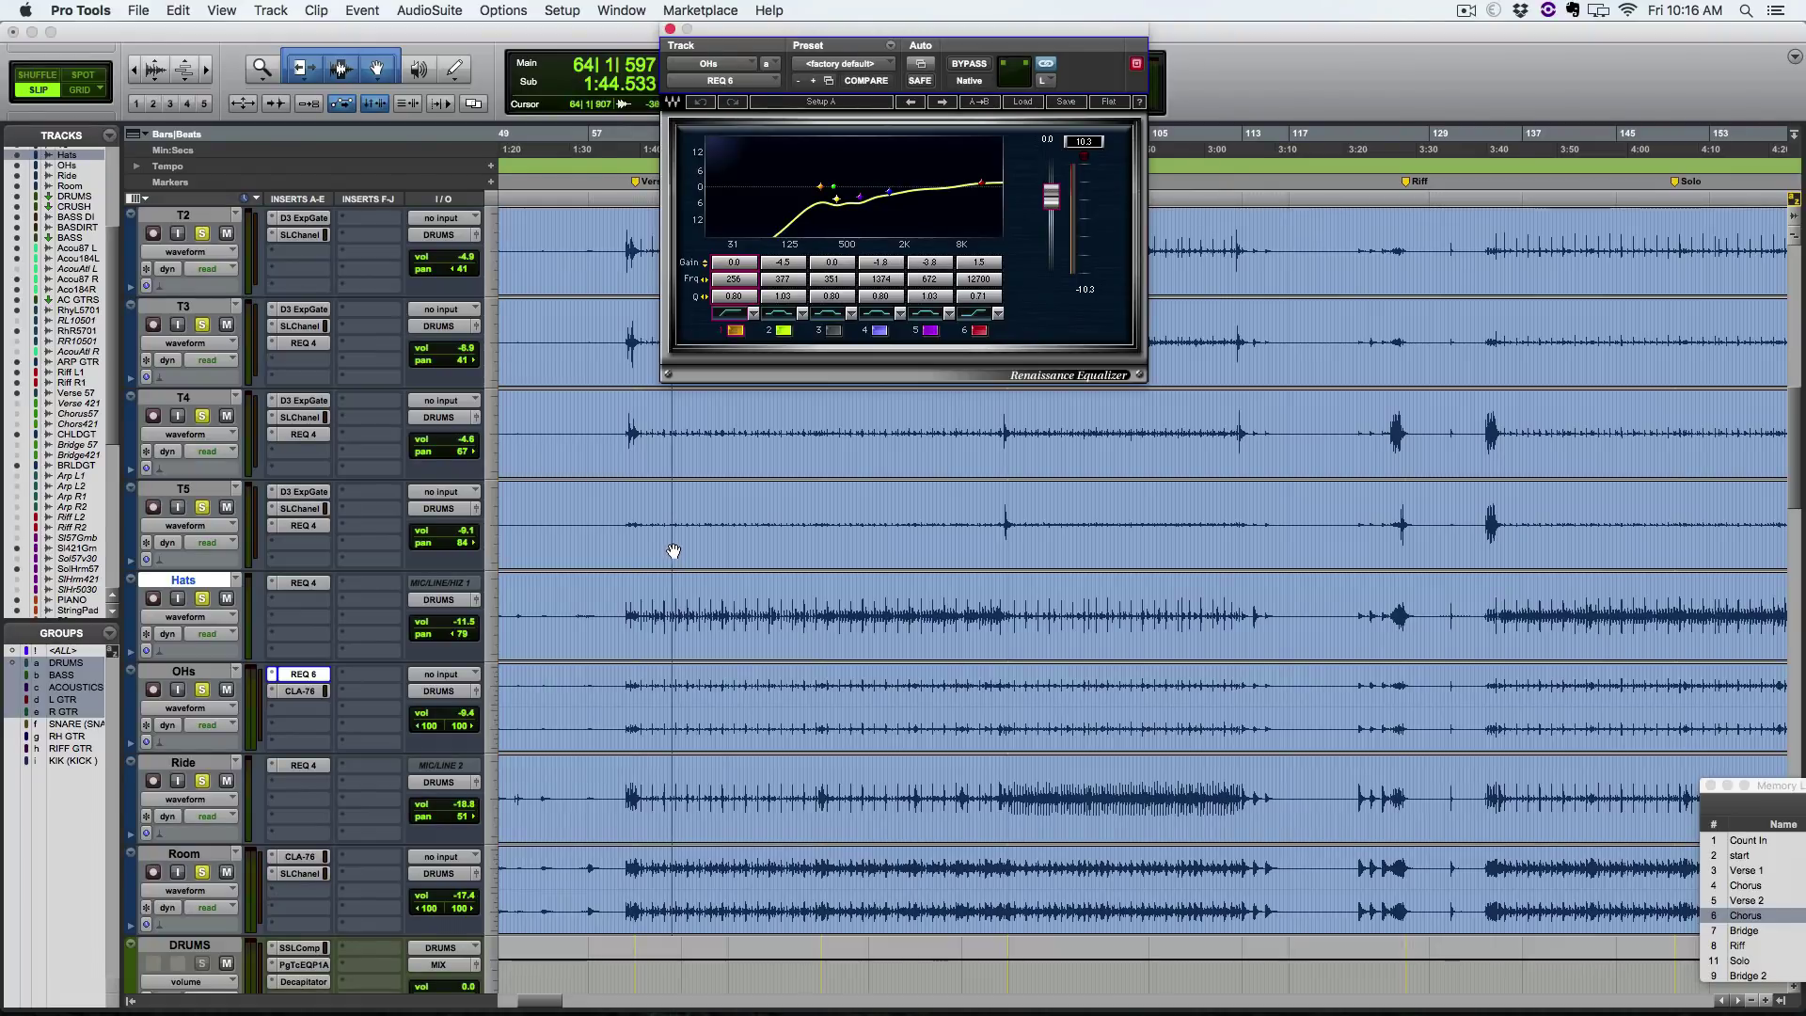
Step: Try a higher band 1 frequency in REQ 6 on OHs and undo the change
drag(733, 279, 734, 254)
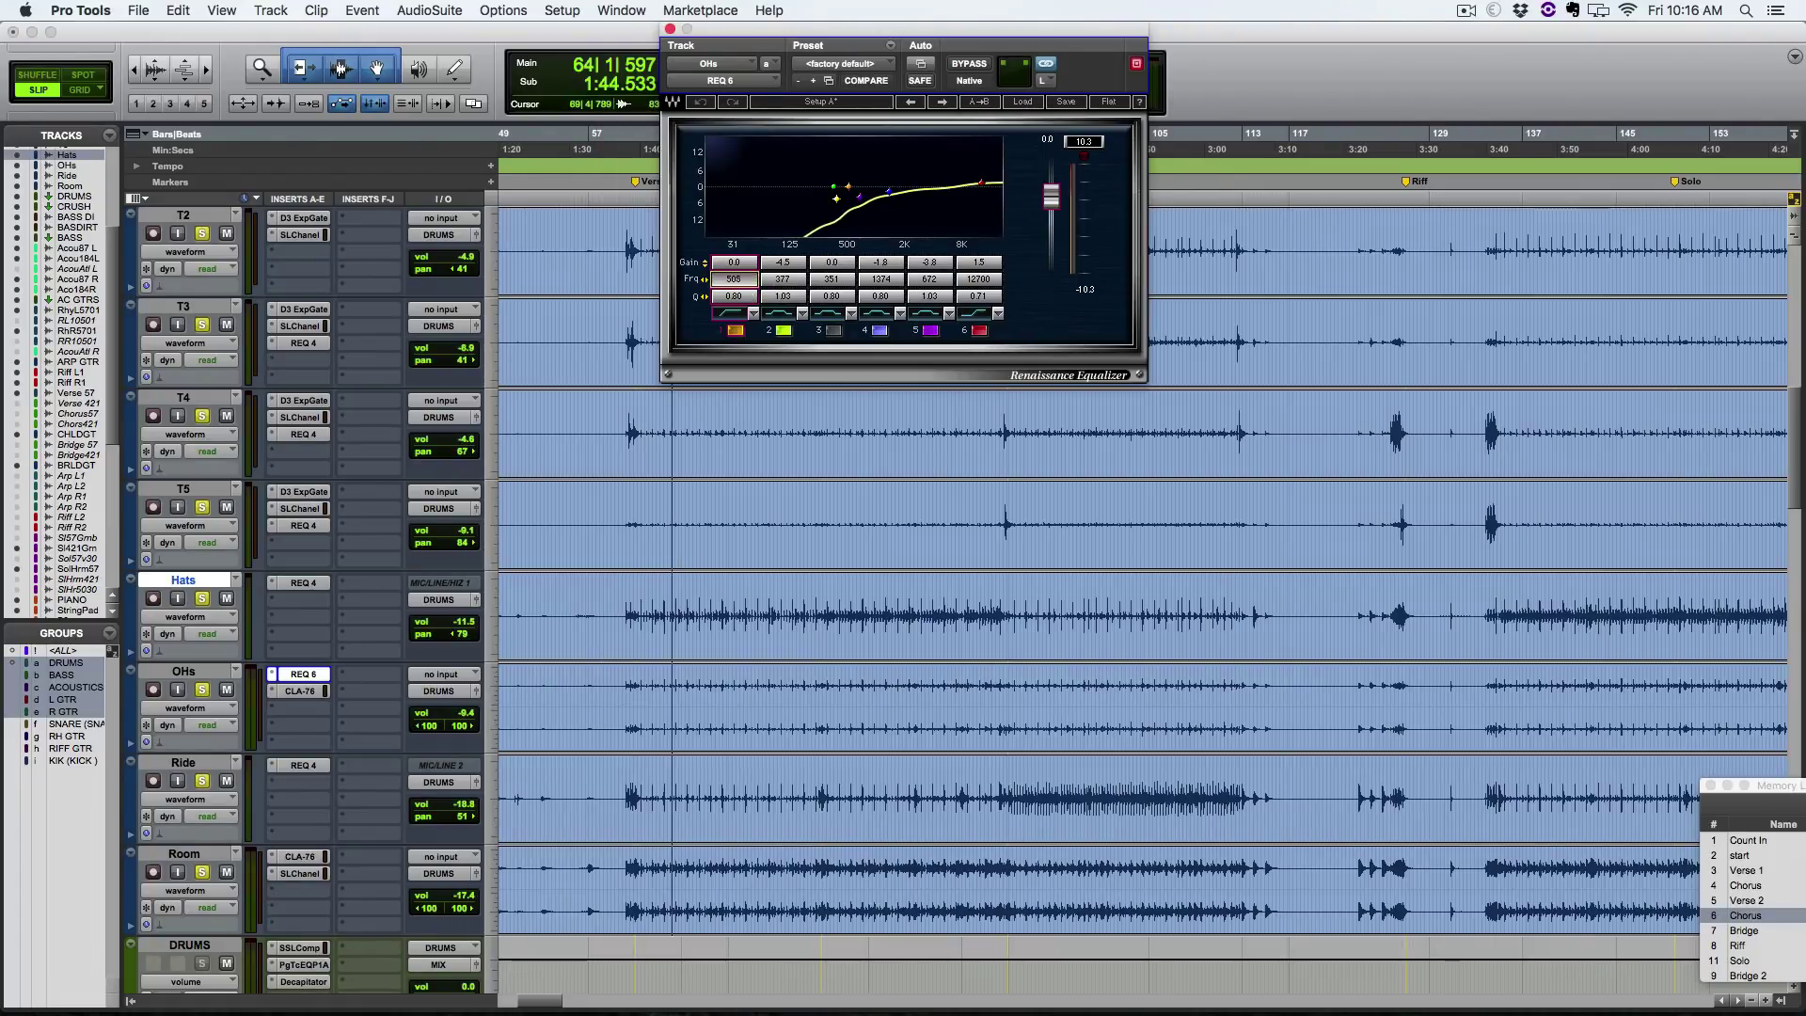
click(700, 102)
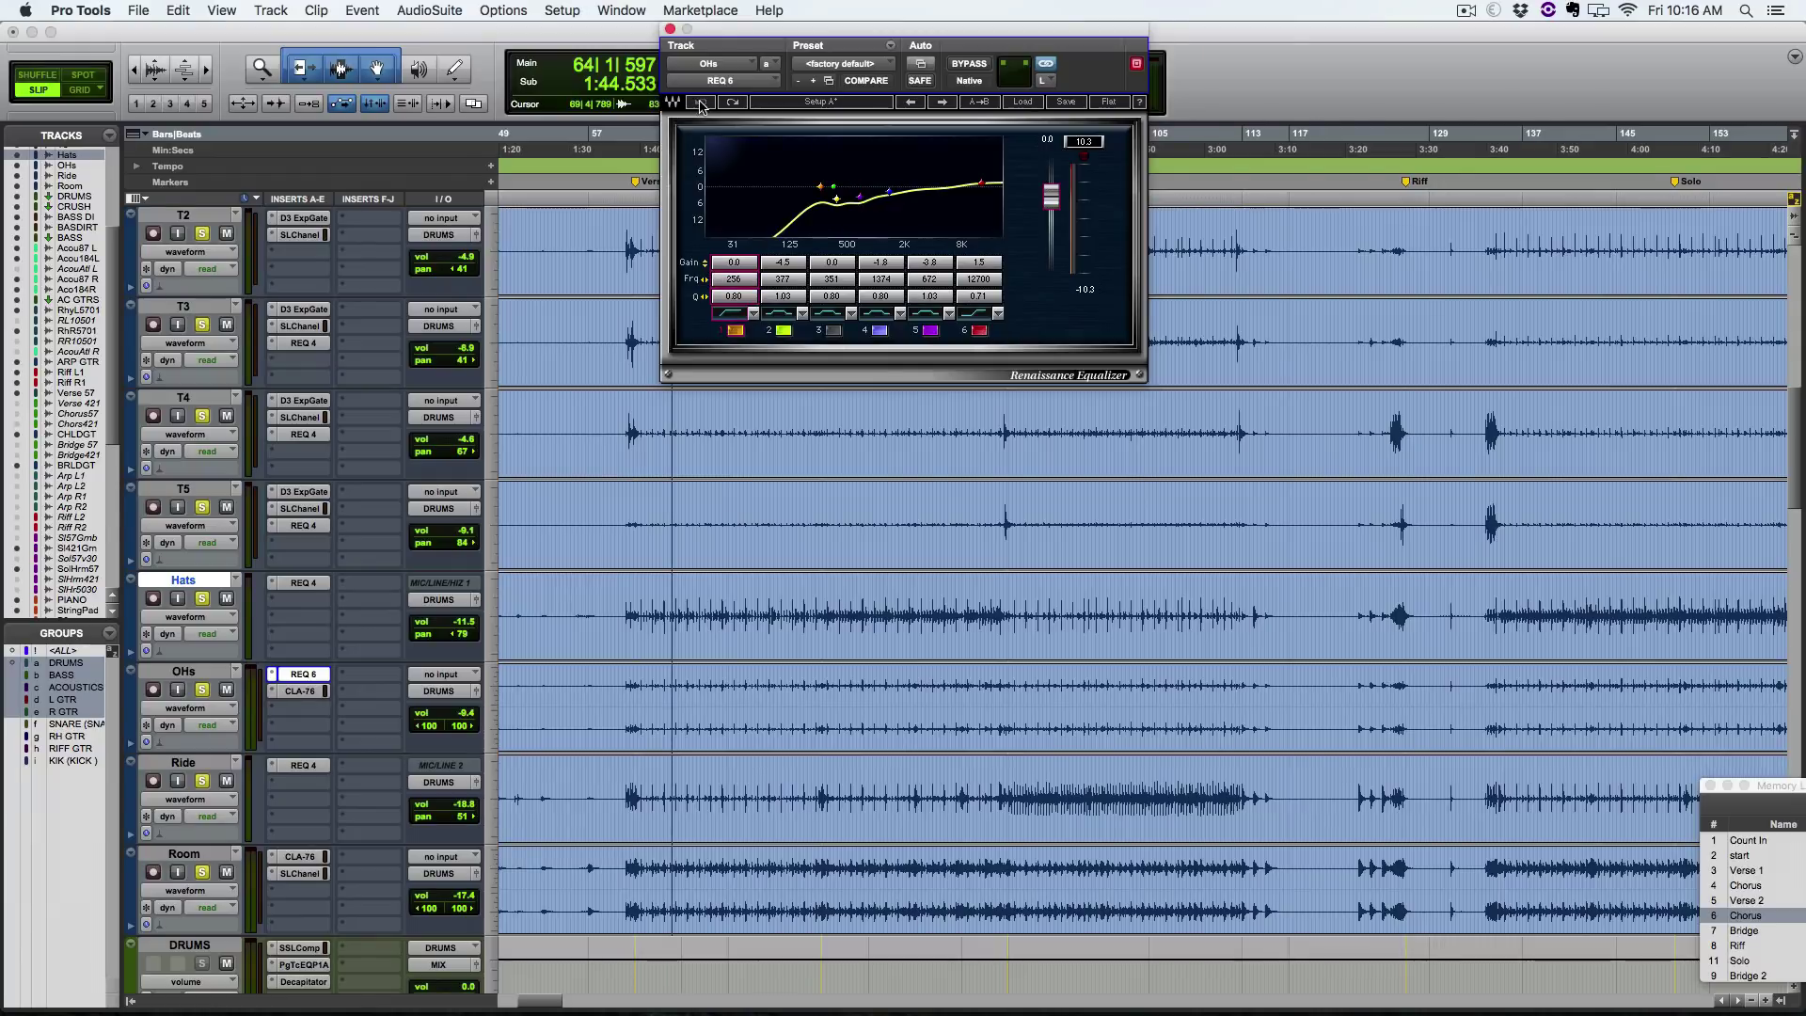
Step: Solo only the OHs track, bypass its CLA-76, and compare REQ 6 bypassed and active during playback
click(202, 689)
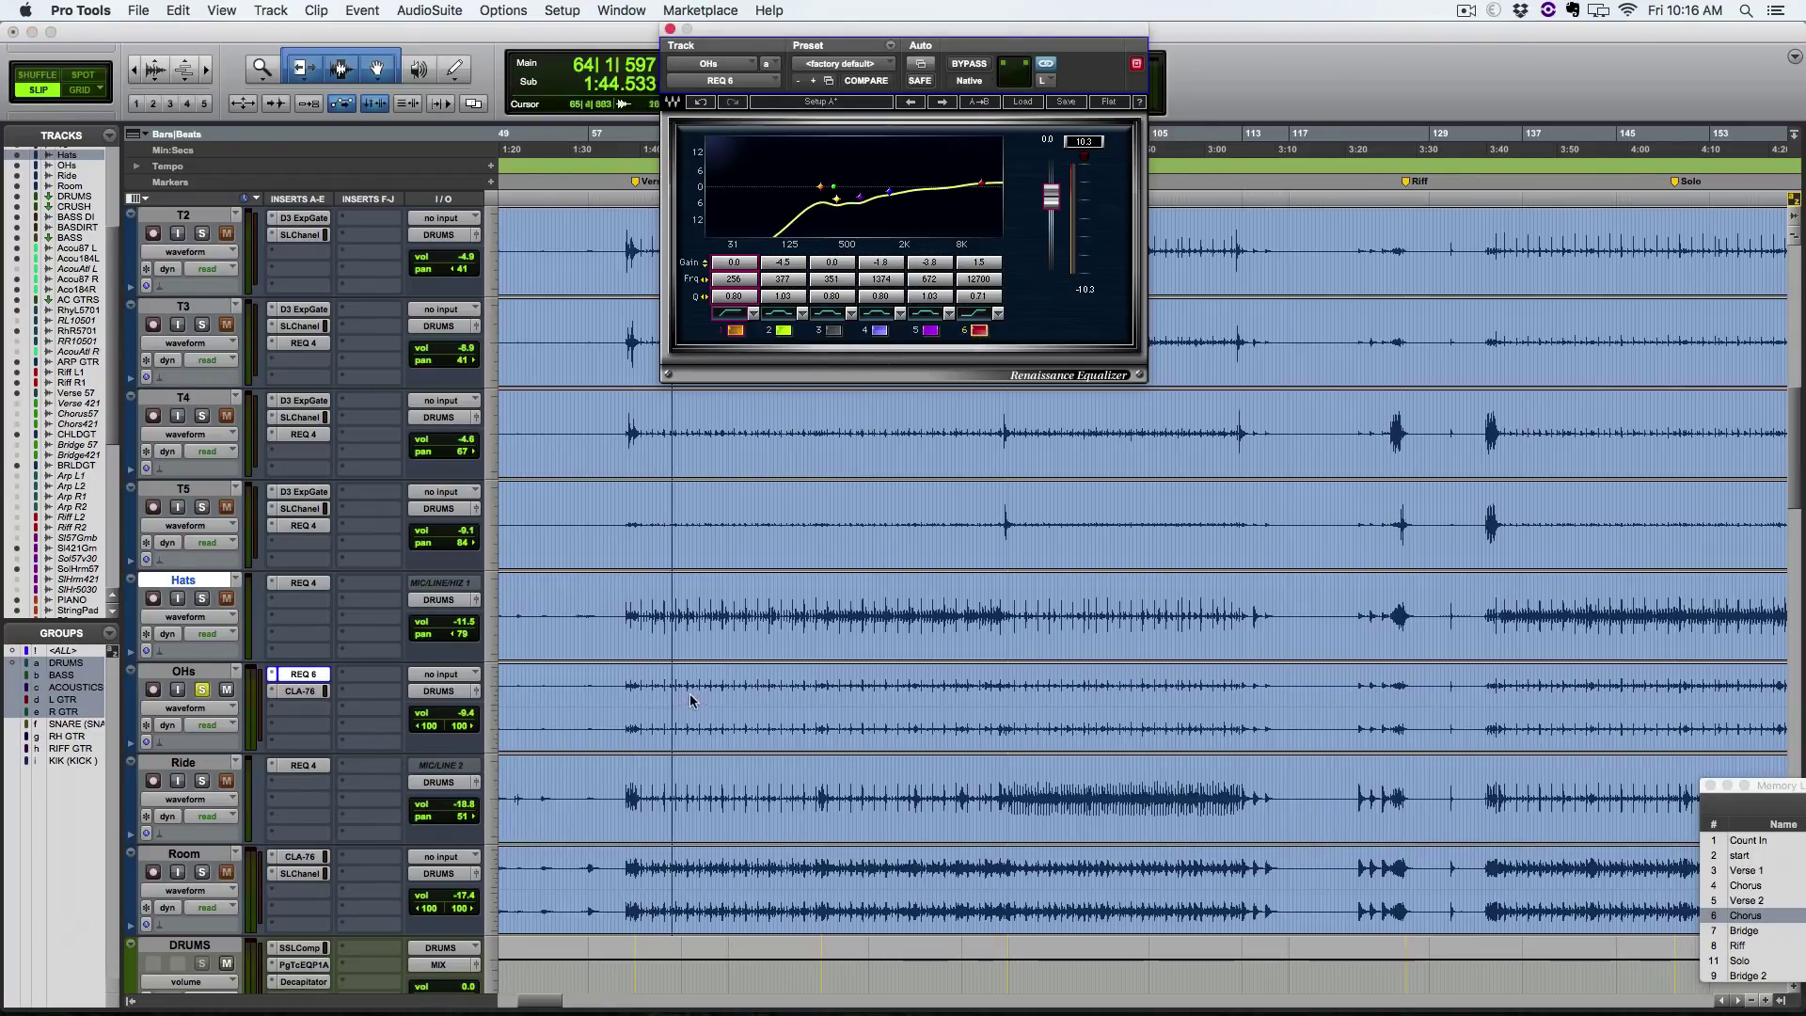
super+click(307, 691)
super+click(304, 675)
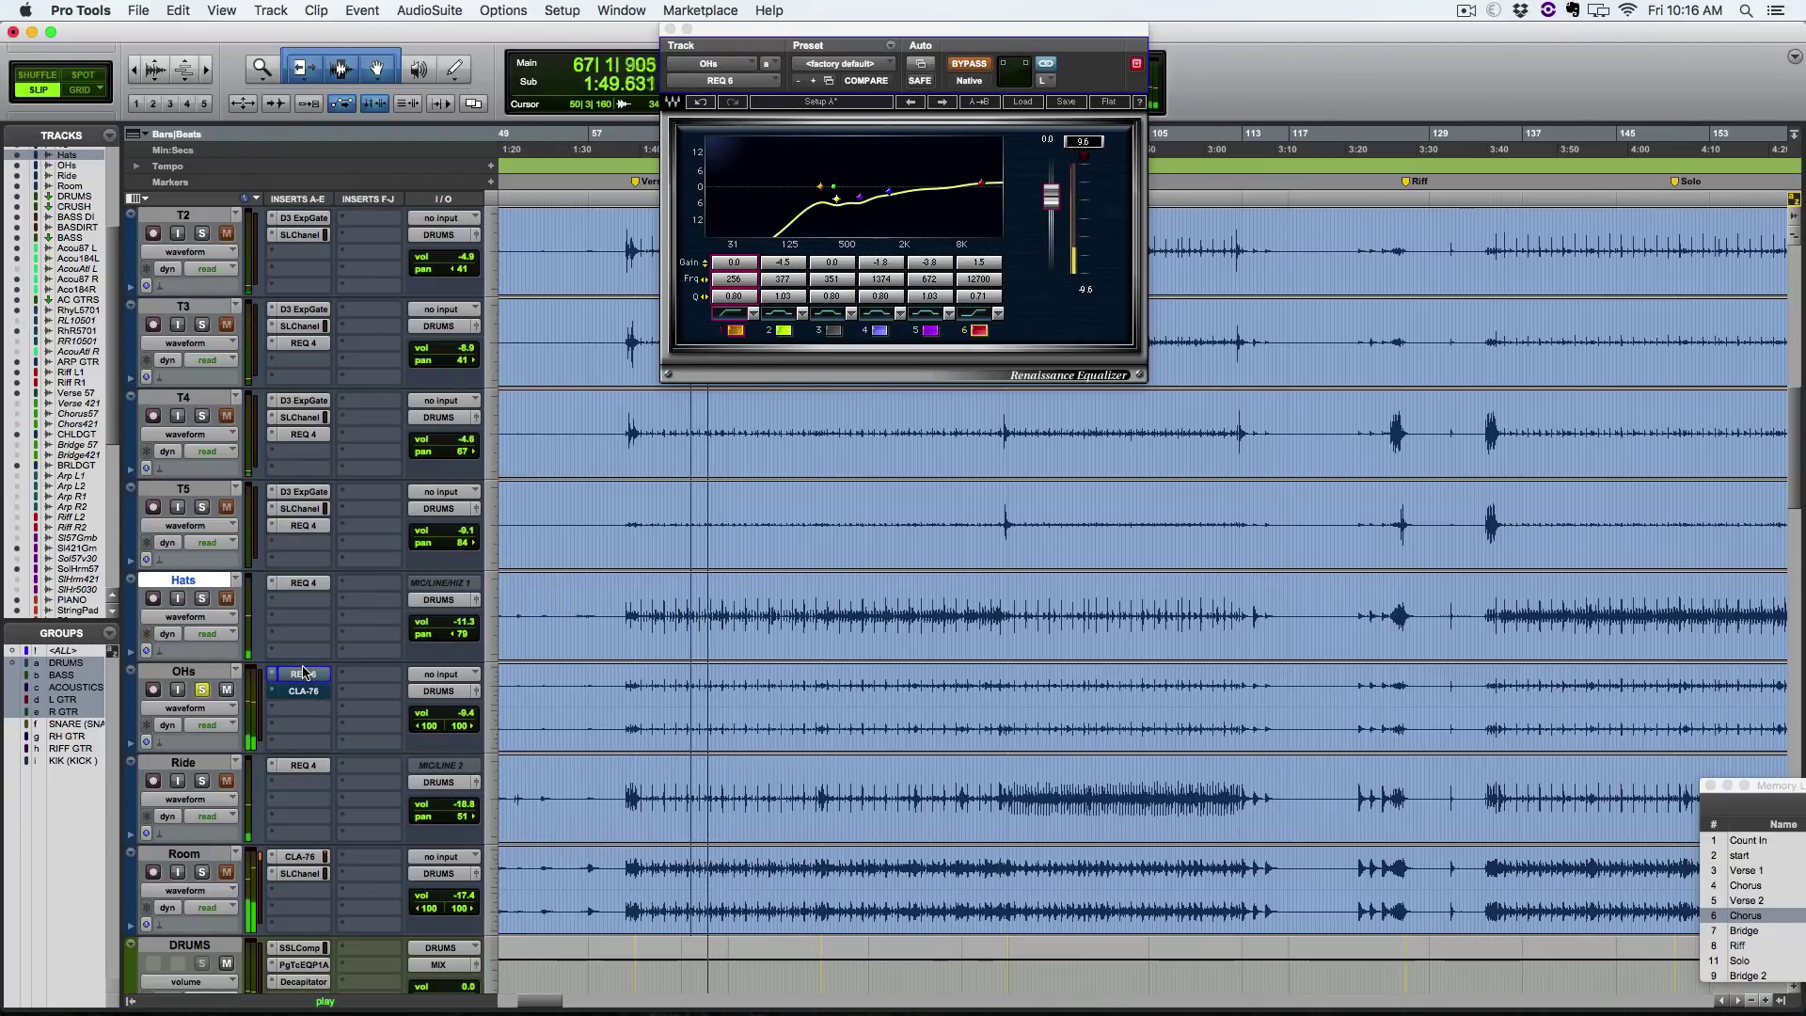
super+click(304, 675)
Step: Play the OHs from bar 137 and compare REQ 6 bypassed and active, leaving it active
key(r)
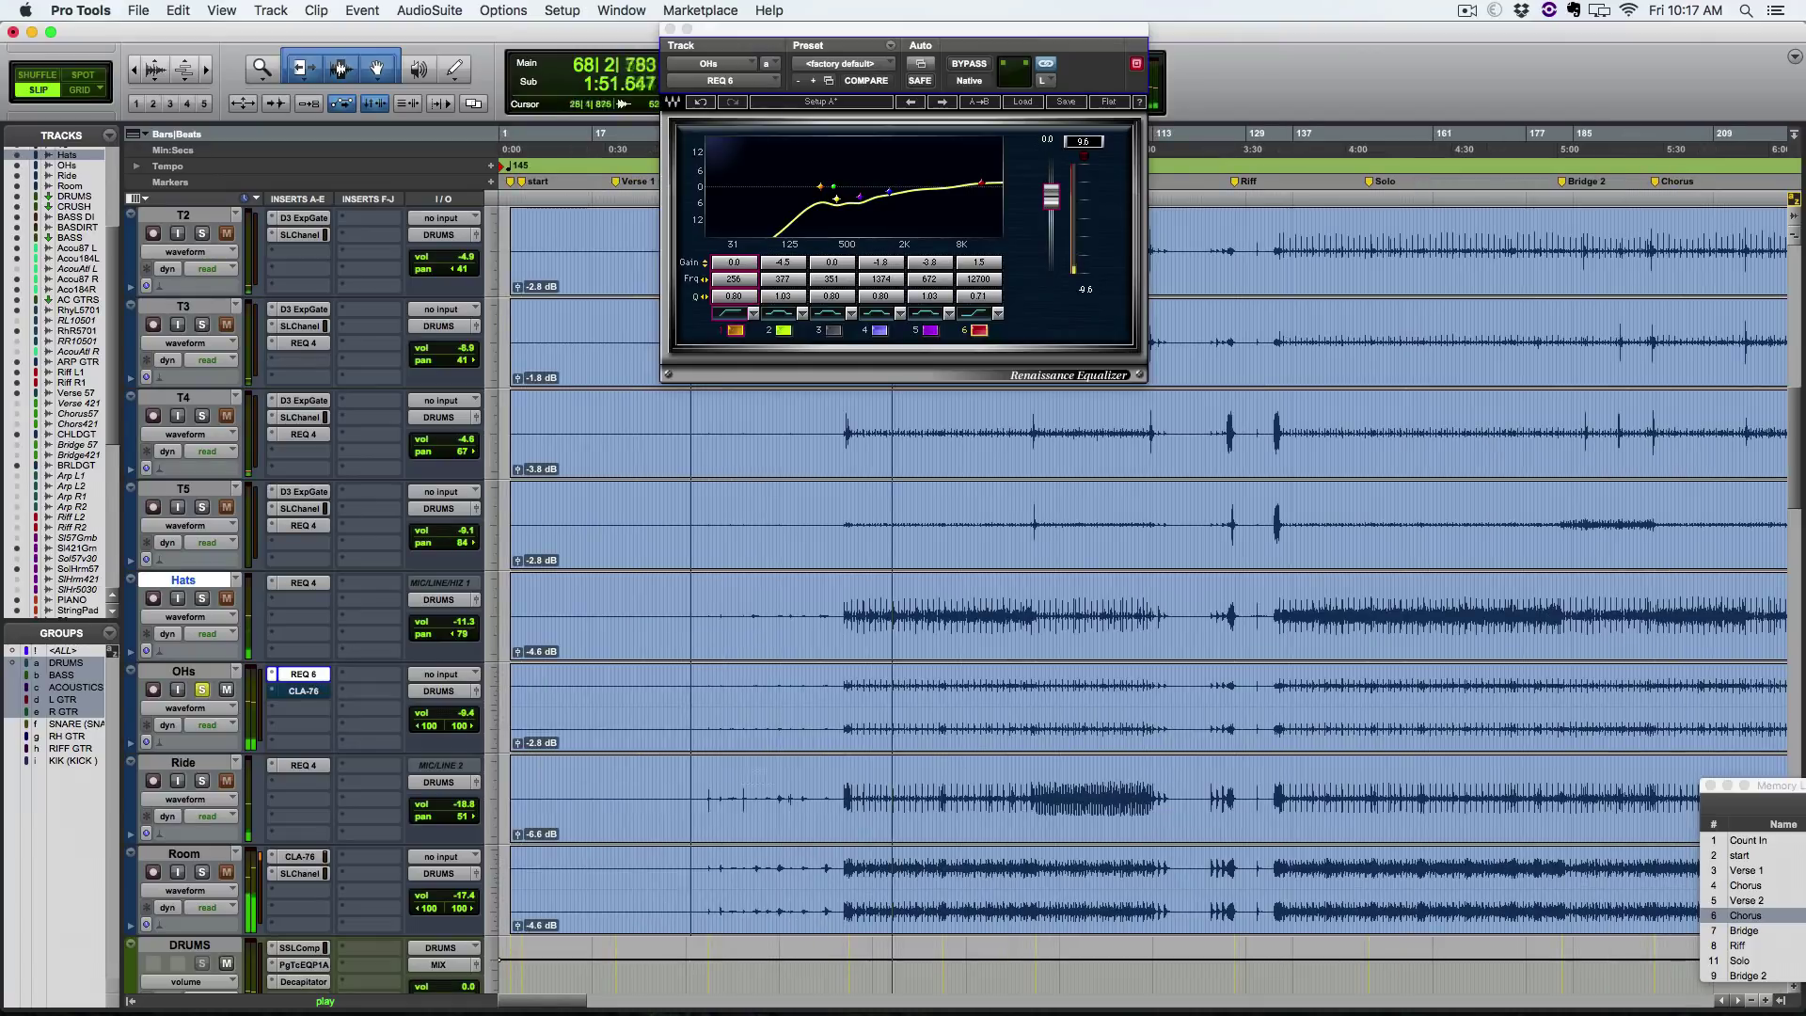
click(1293, 615)
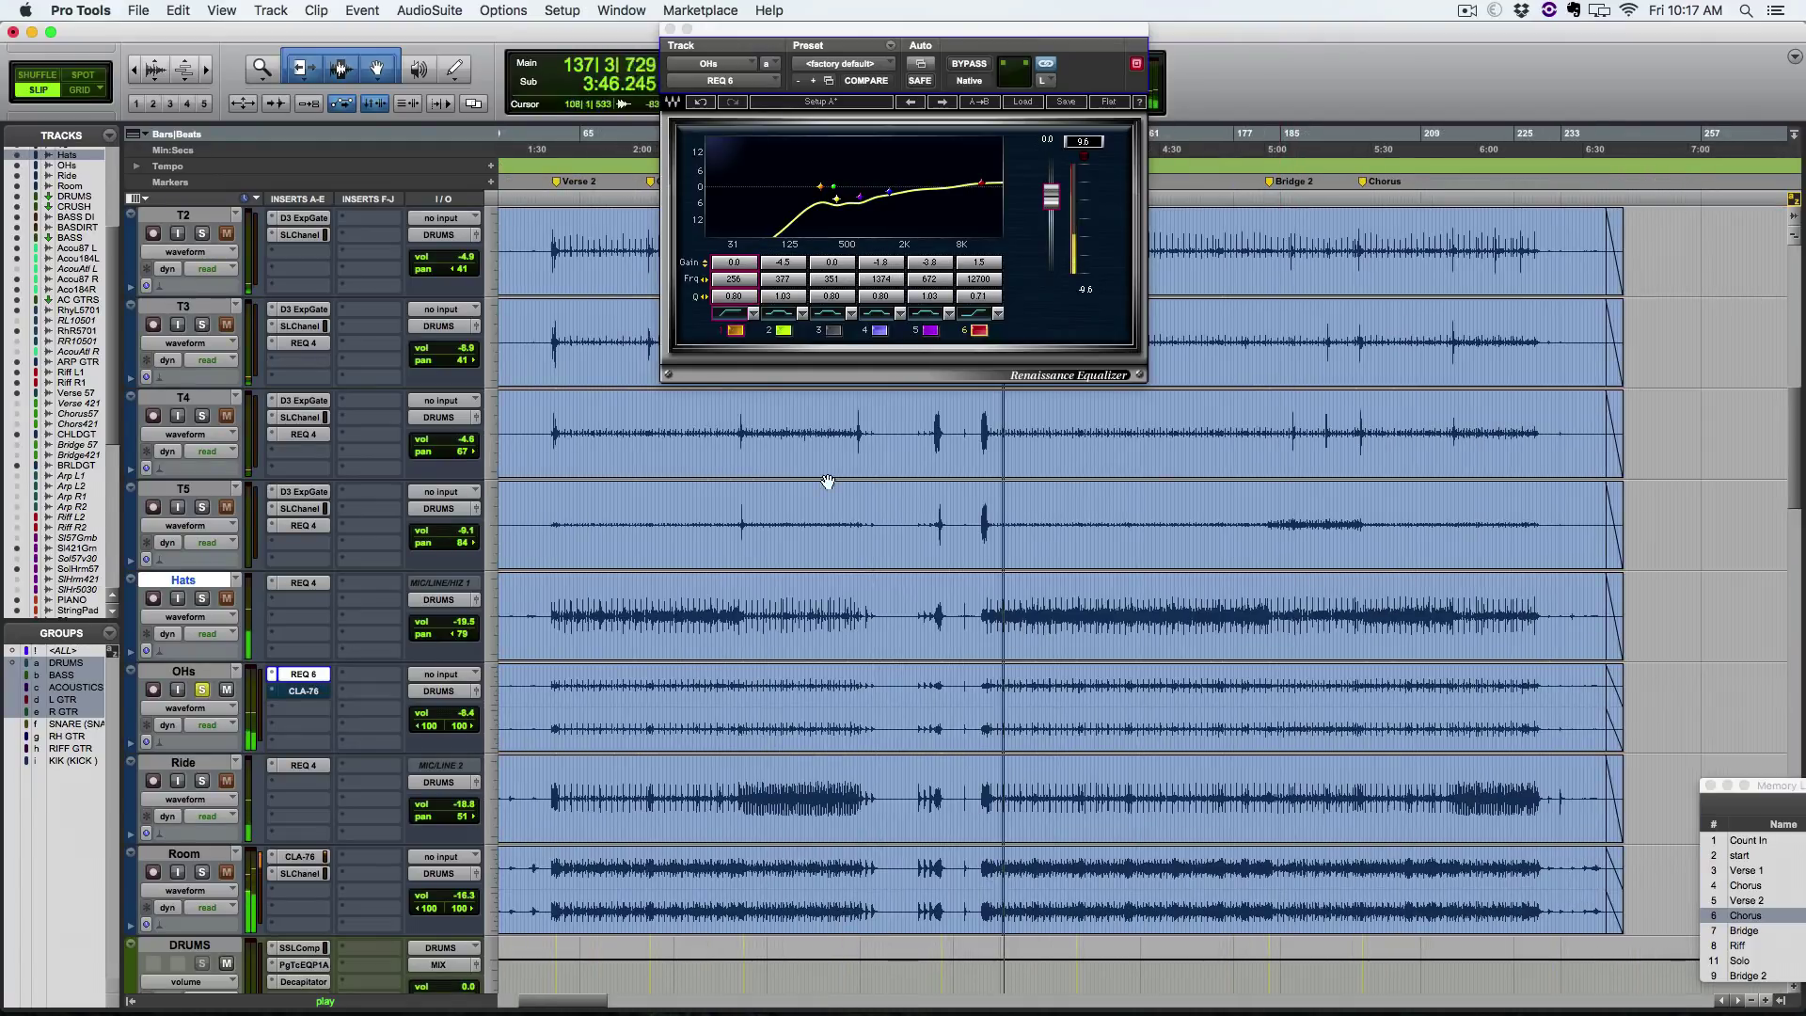
click(969, 64)
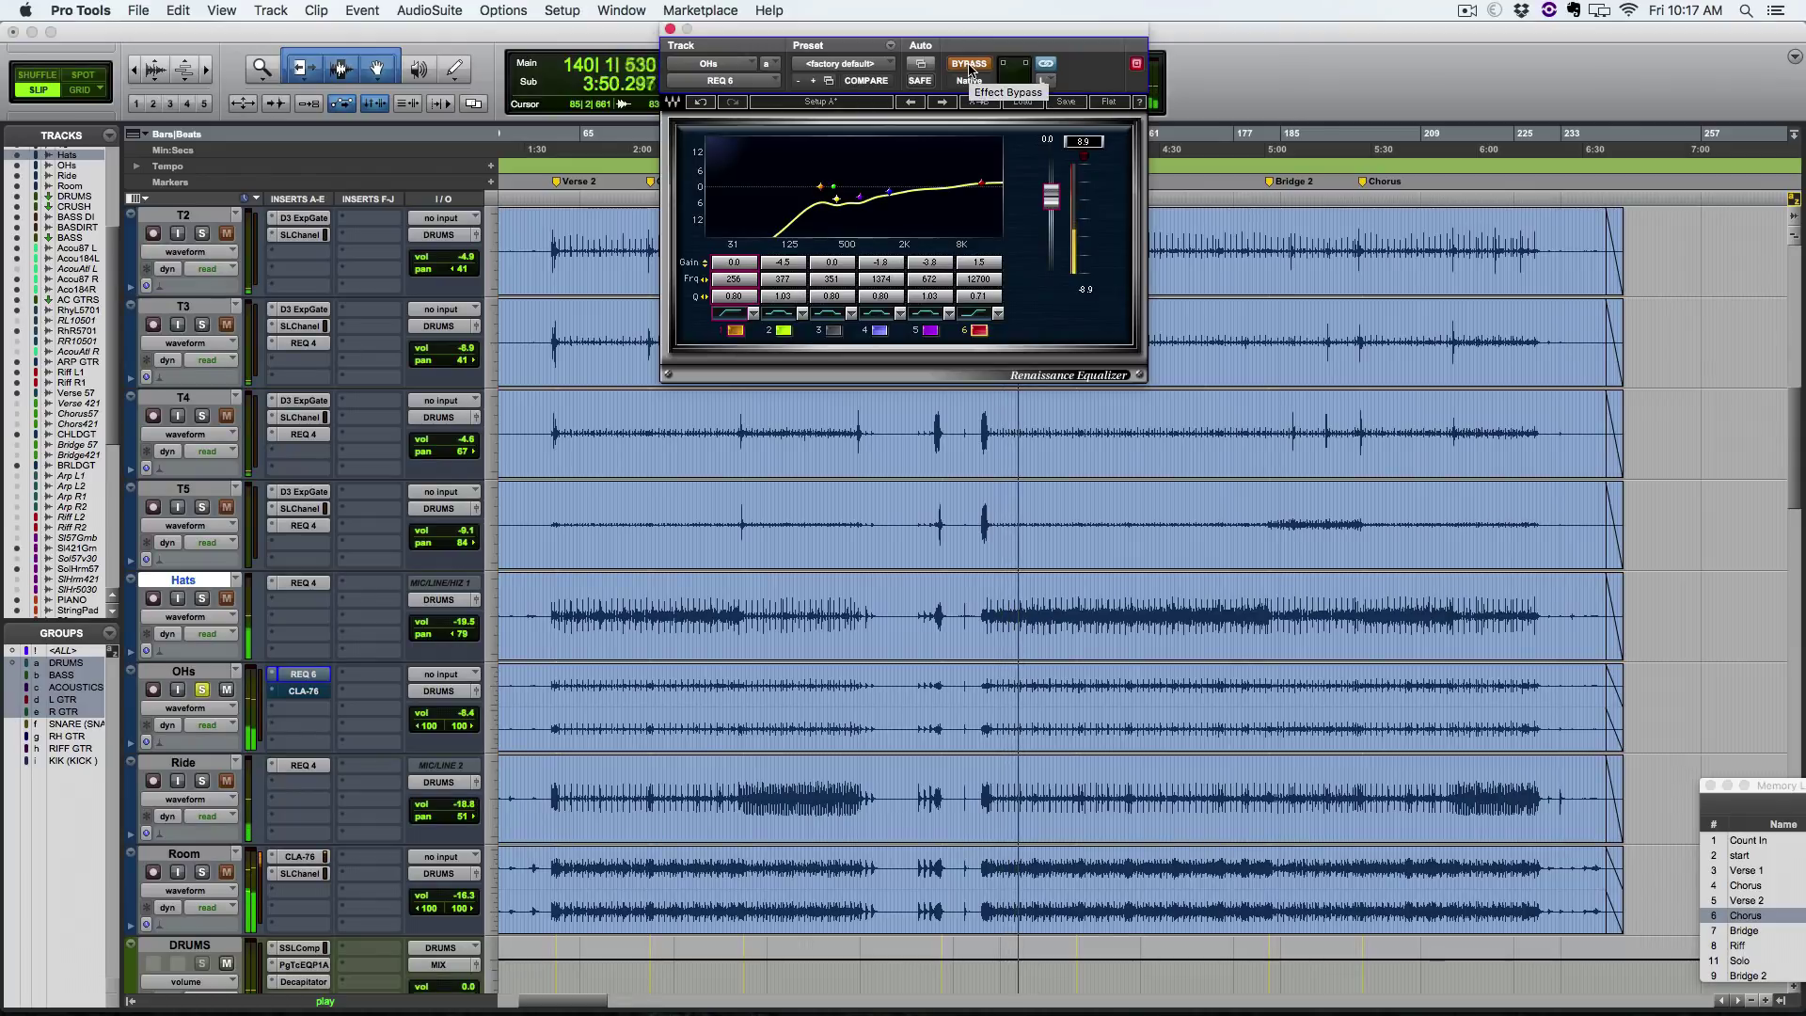
click(969, 64)
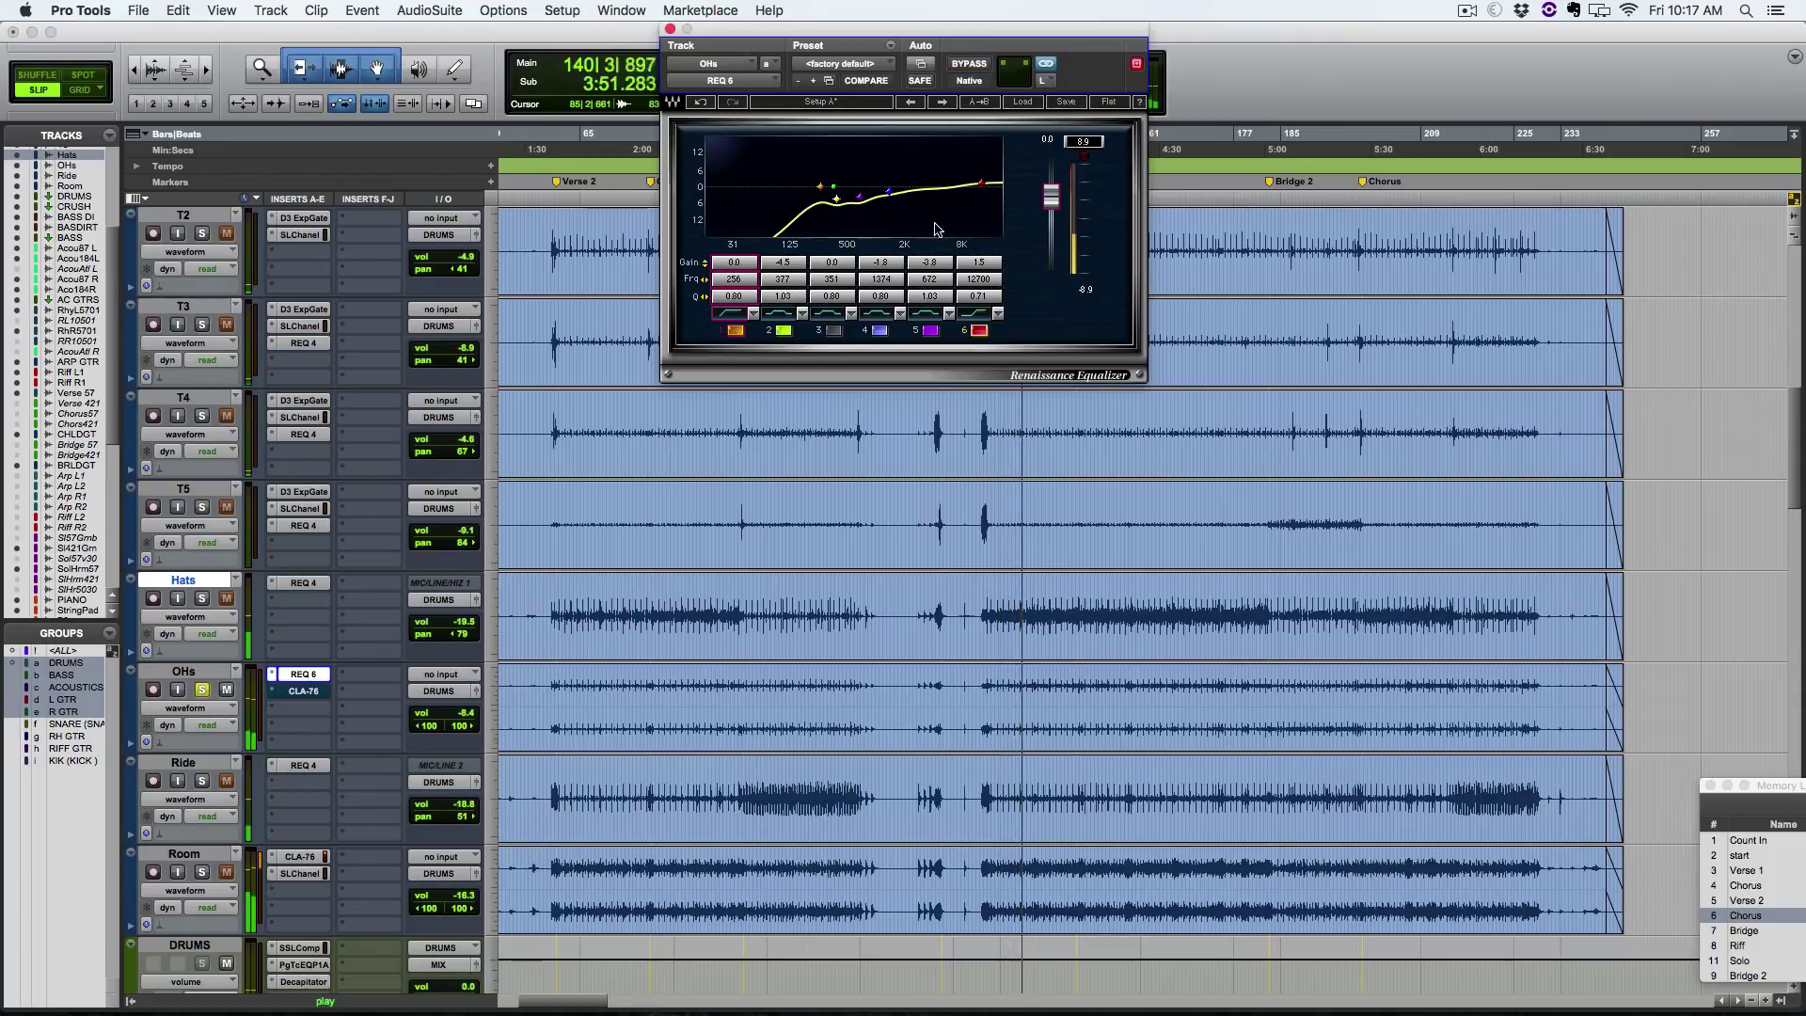
click(969, 64)
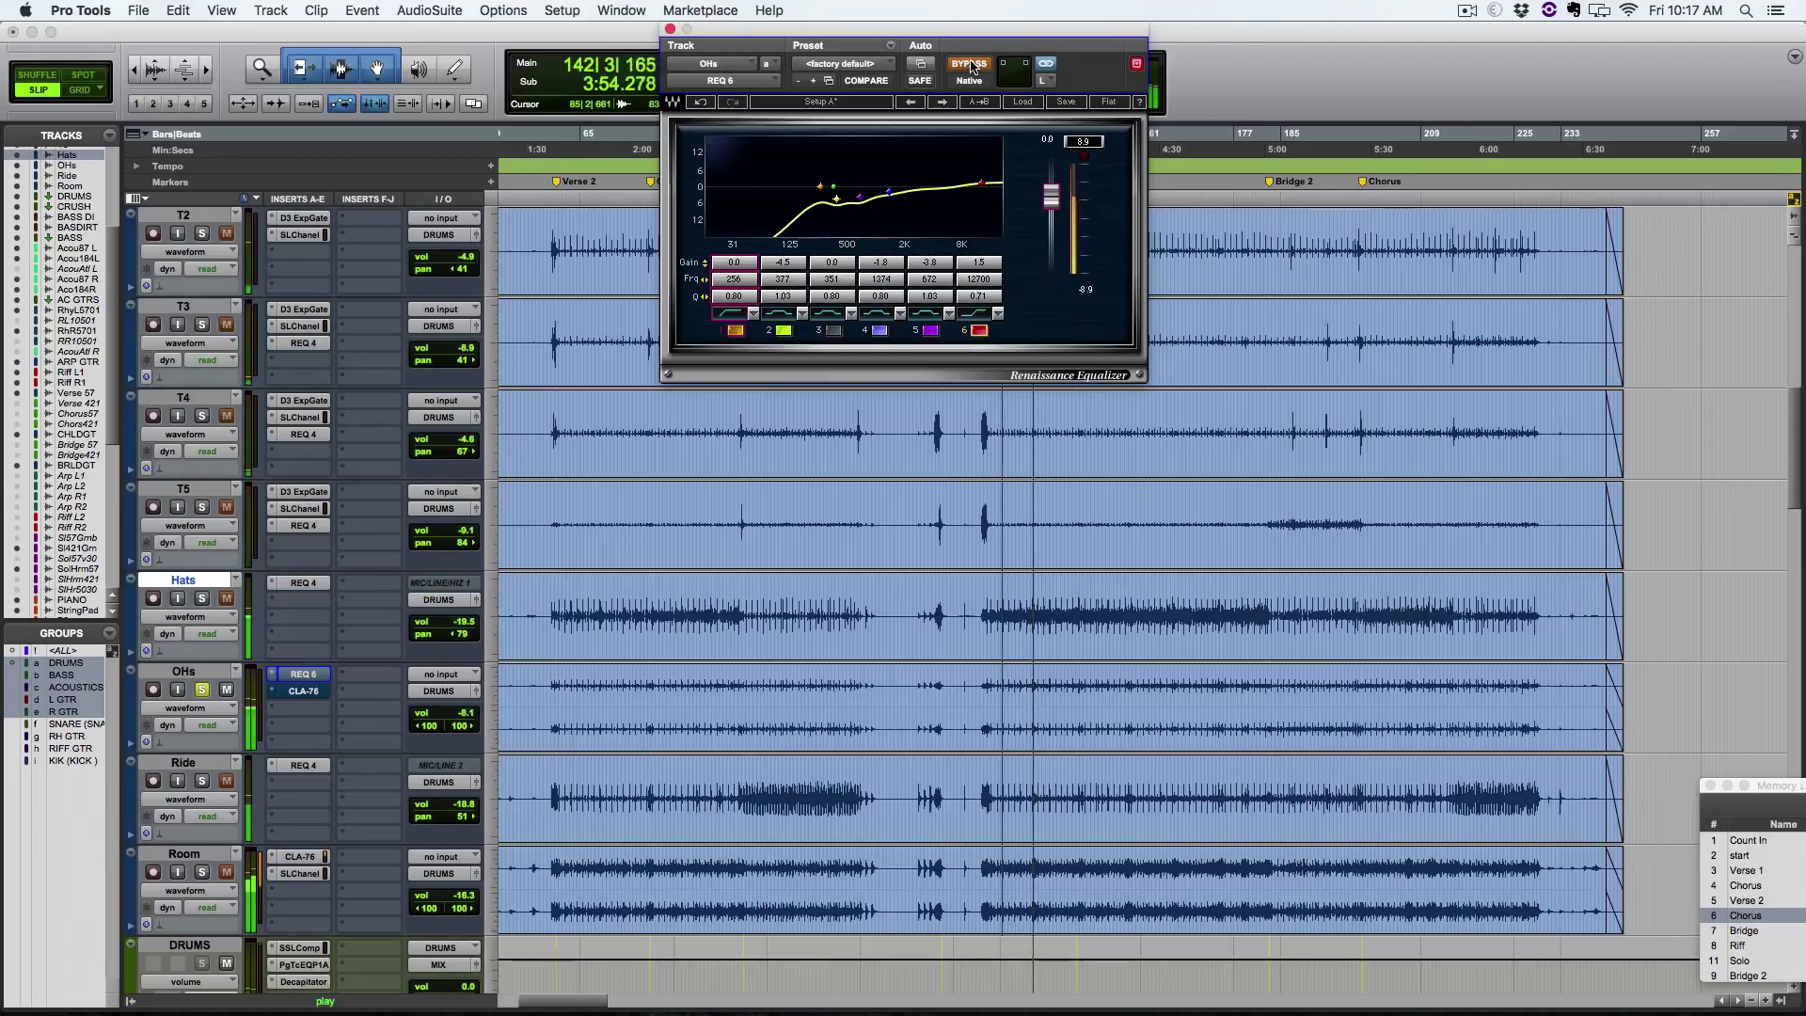
click(969, 64)
Step: Audition REQ 6 bands 1, 2, 4 and 5 on OHs by disabling and re-enabling each in turn
click(739, 333)
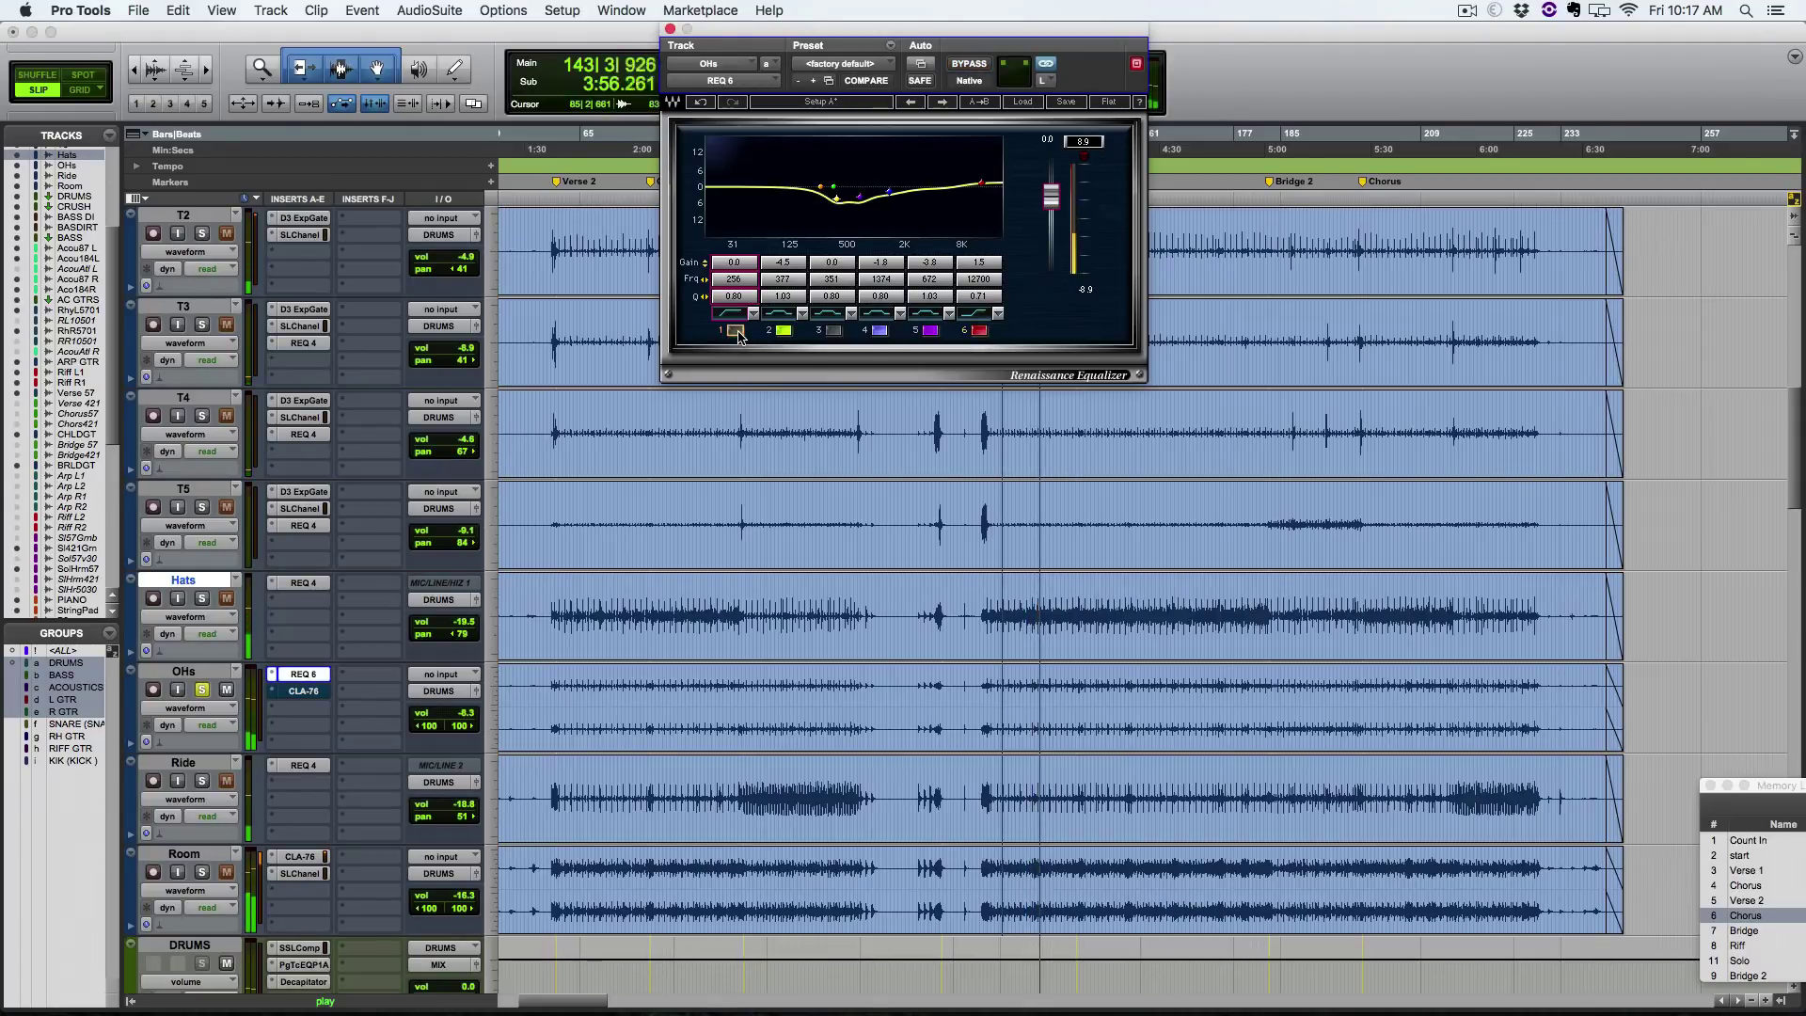
click(739, 333)
click(784, 332)
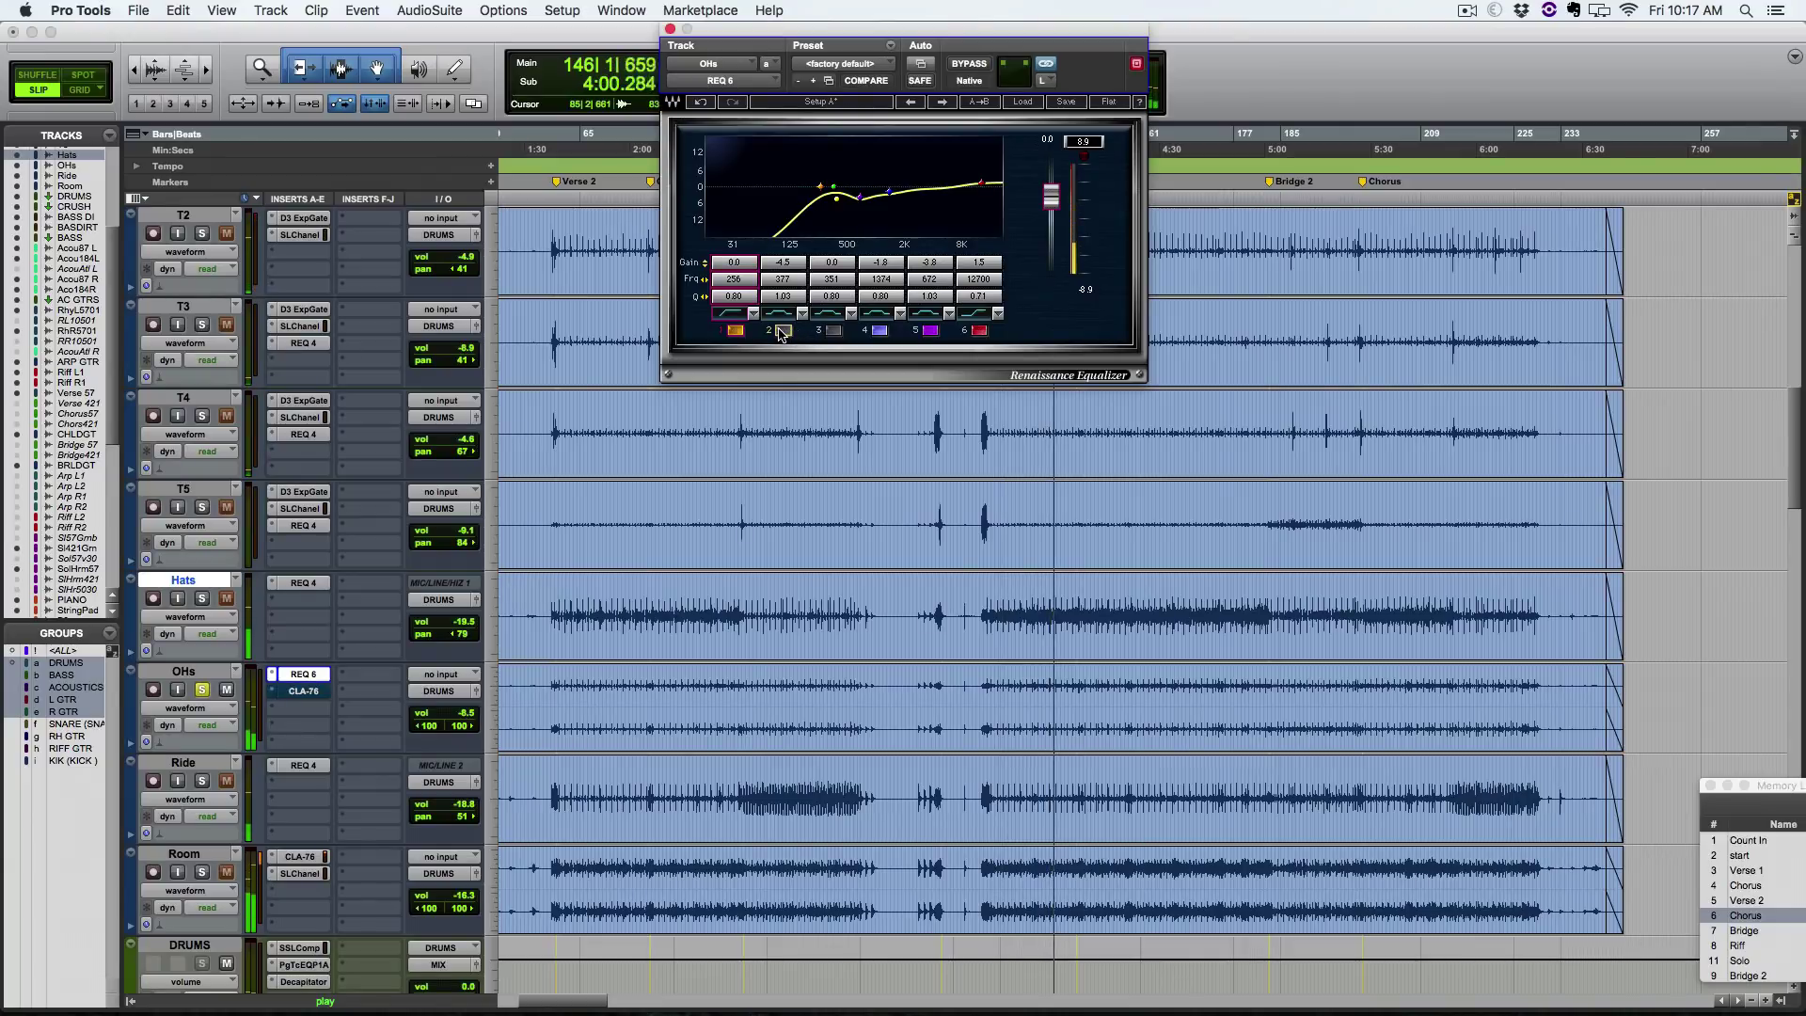
click(785, 331)
click(879, 332)
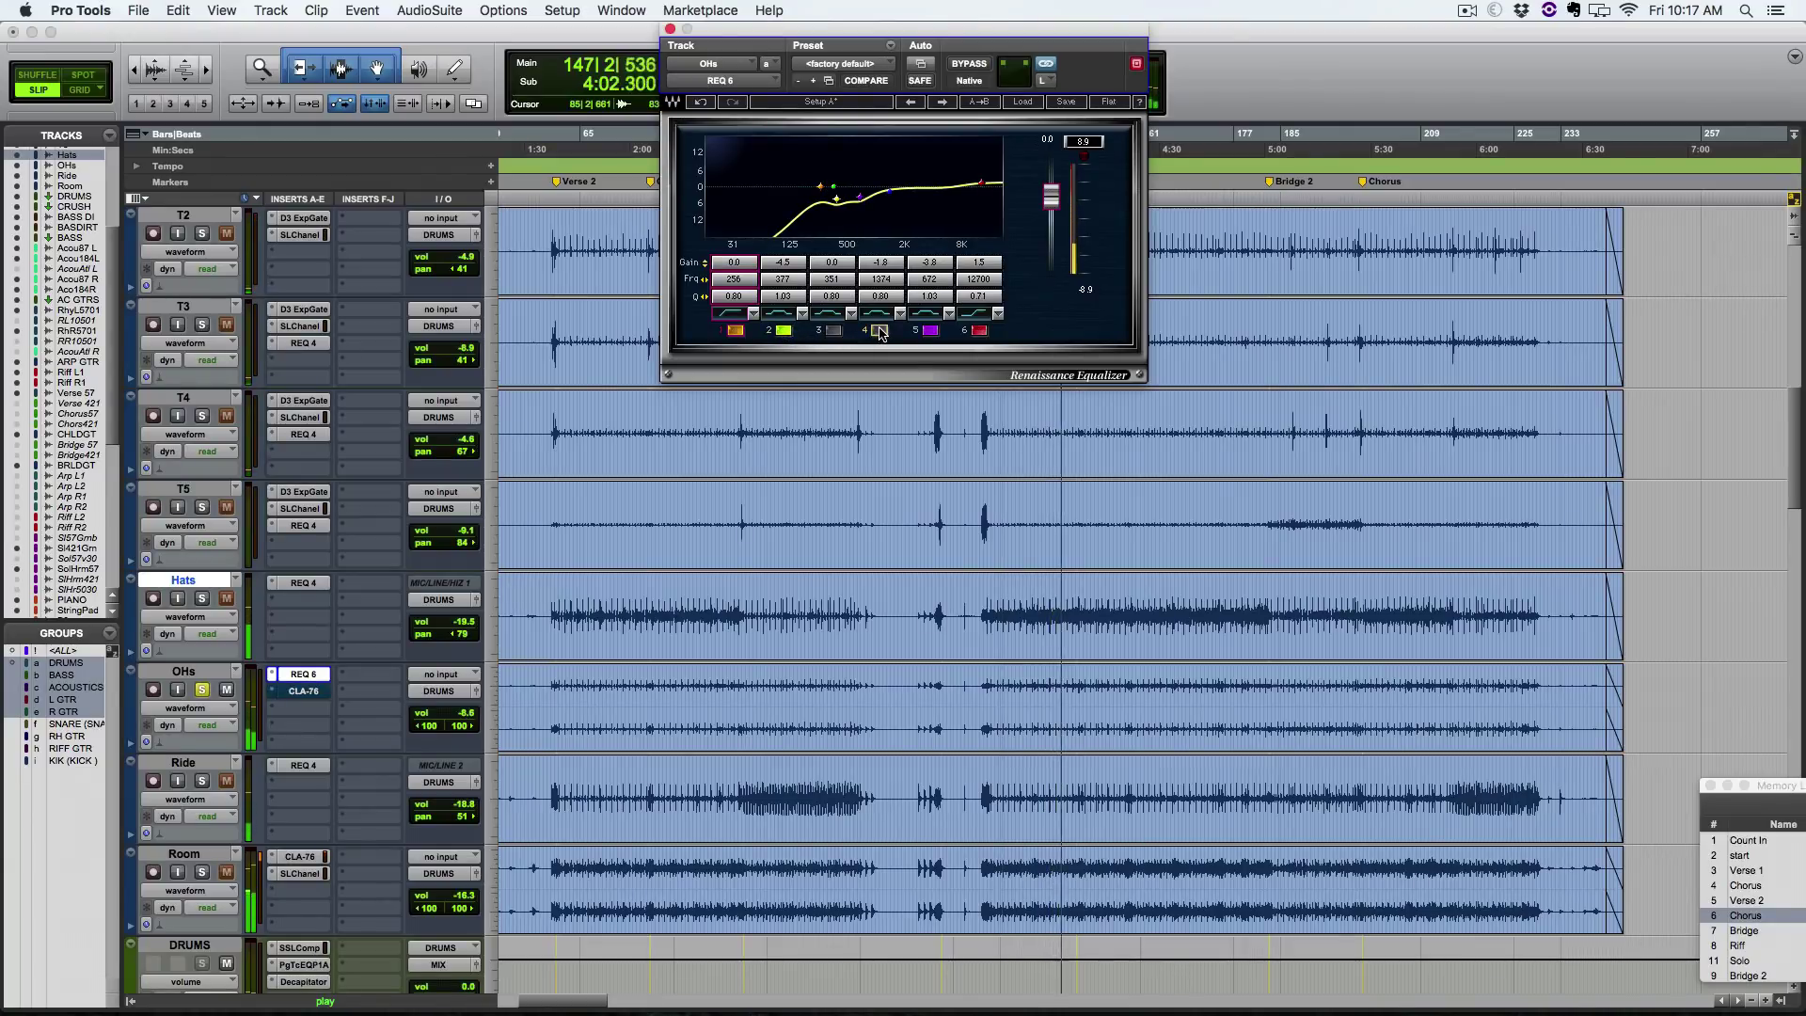
click(879, 332)
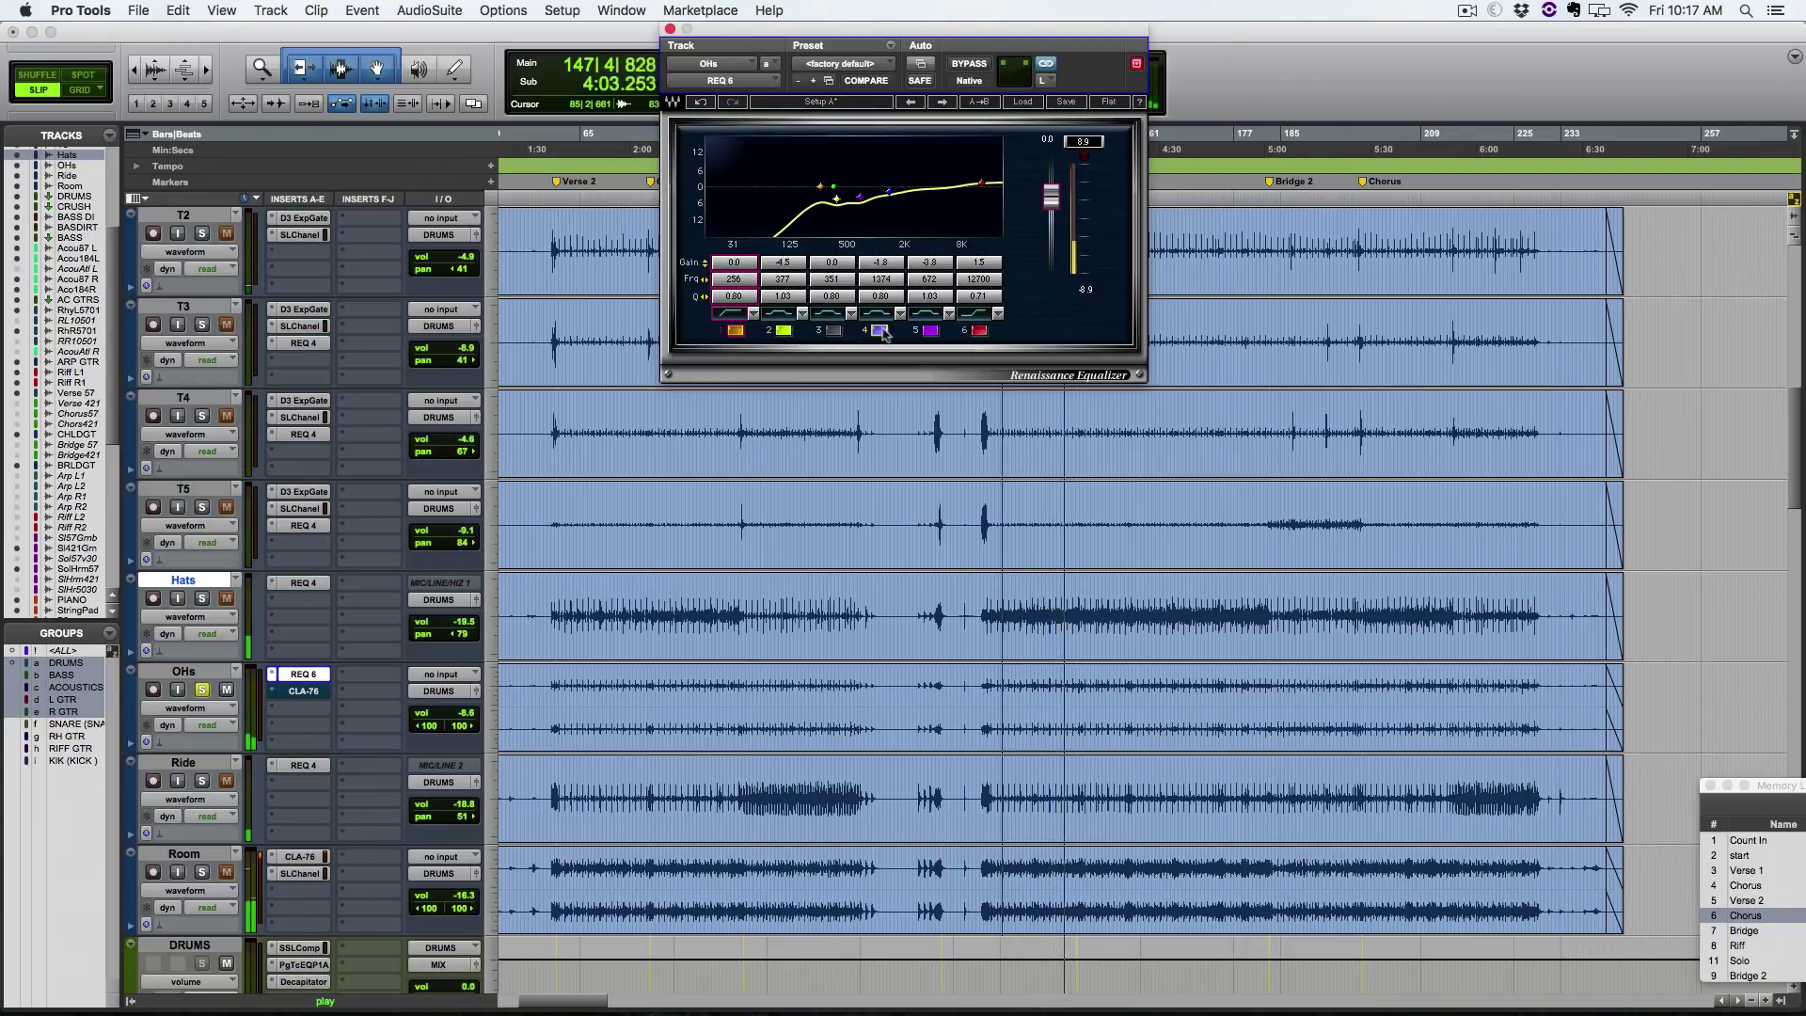
click(930, 332)
click(930, 332)
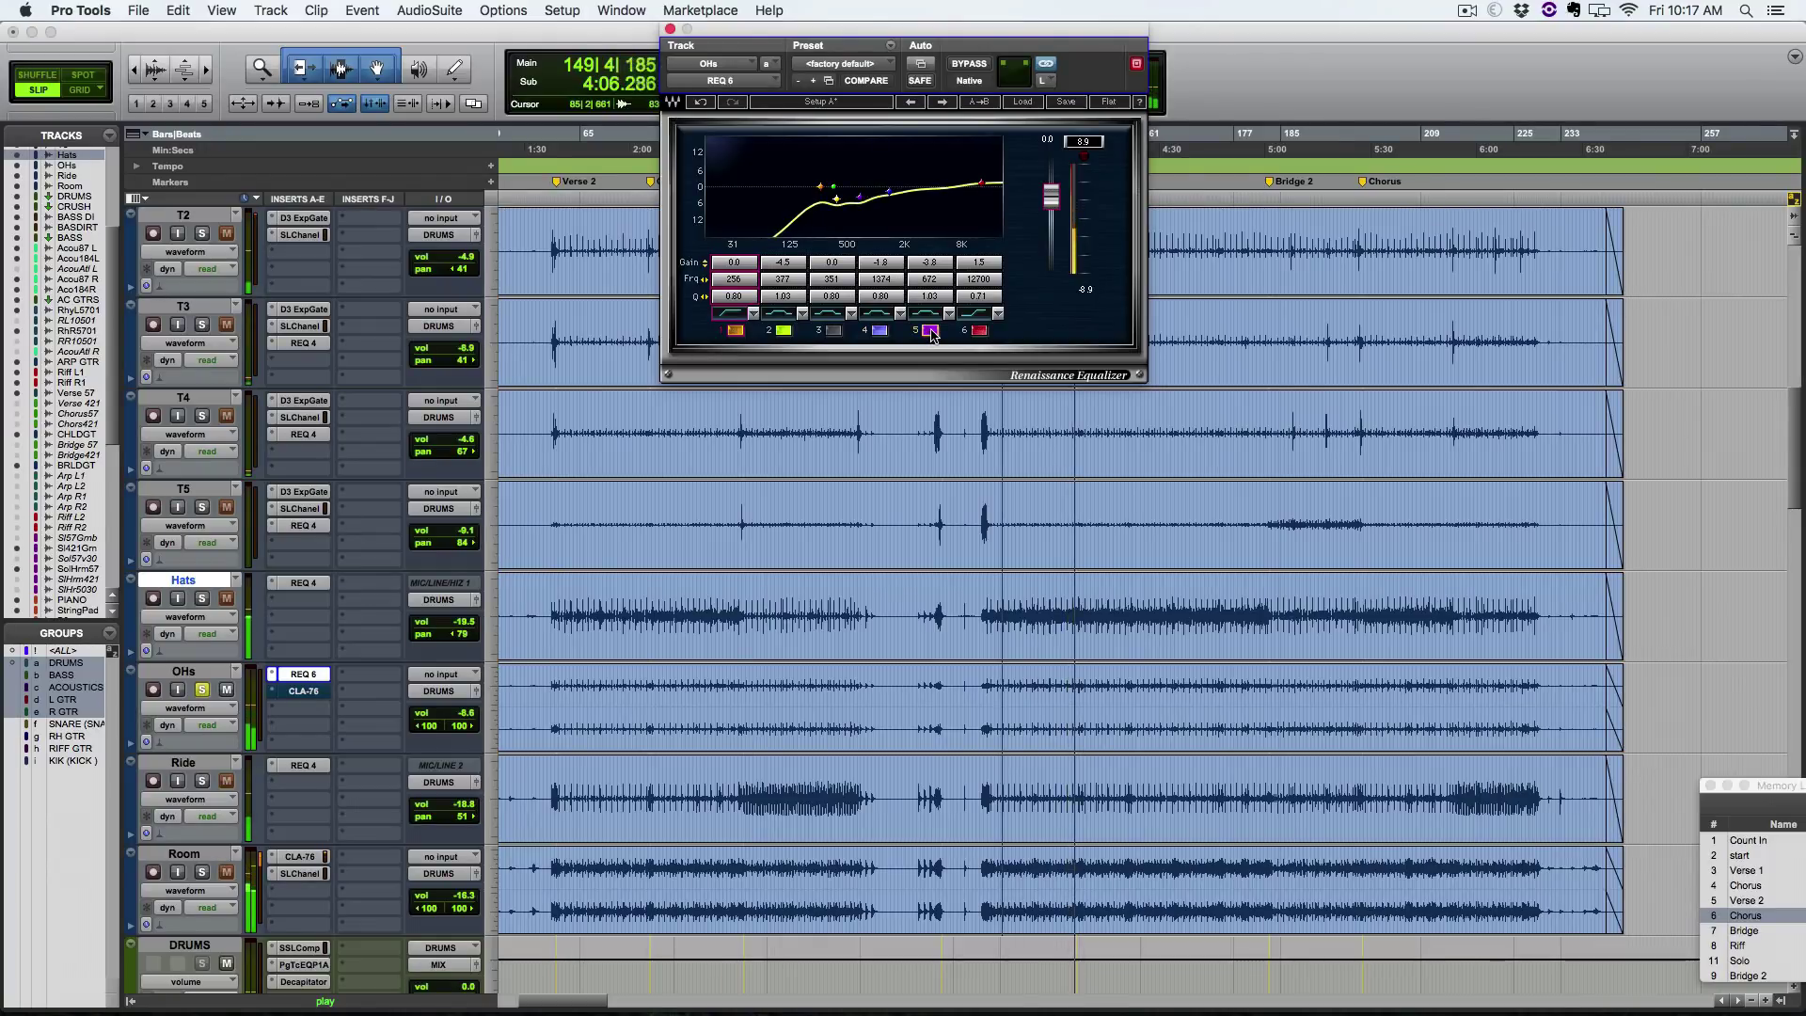
Step: Compare the full REQ 6 curve on OHs with its bypass, replaying from bar 137, and stop playback with it active
click(969, 64)
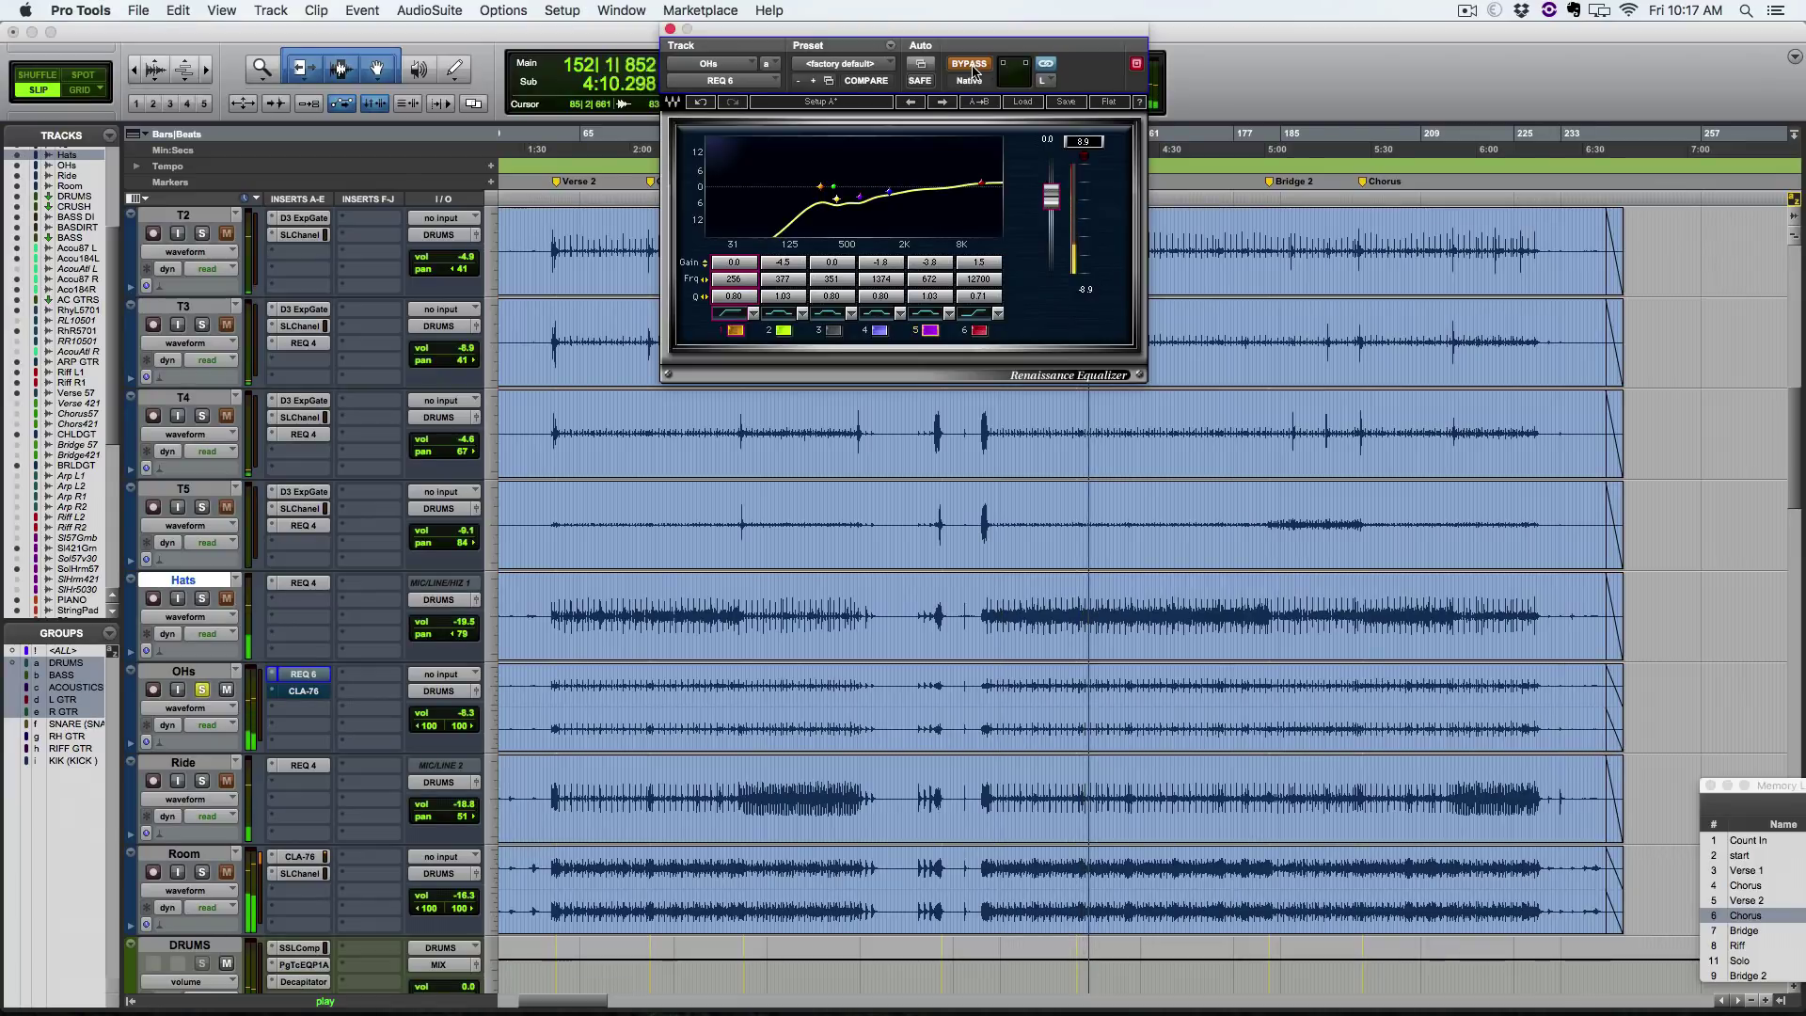
click(969, 64)
click(1002, 442)
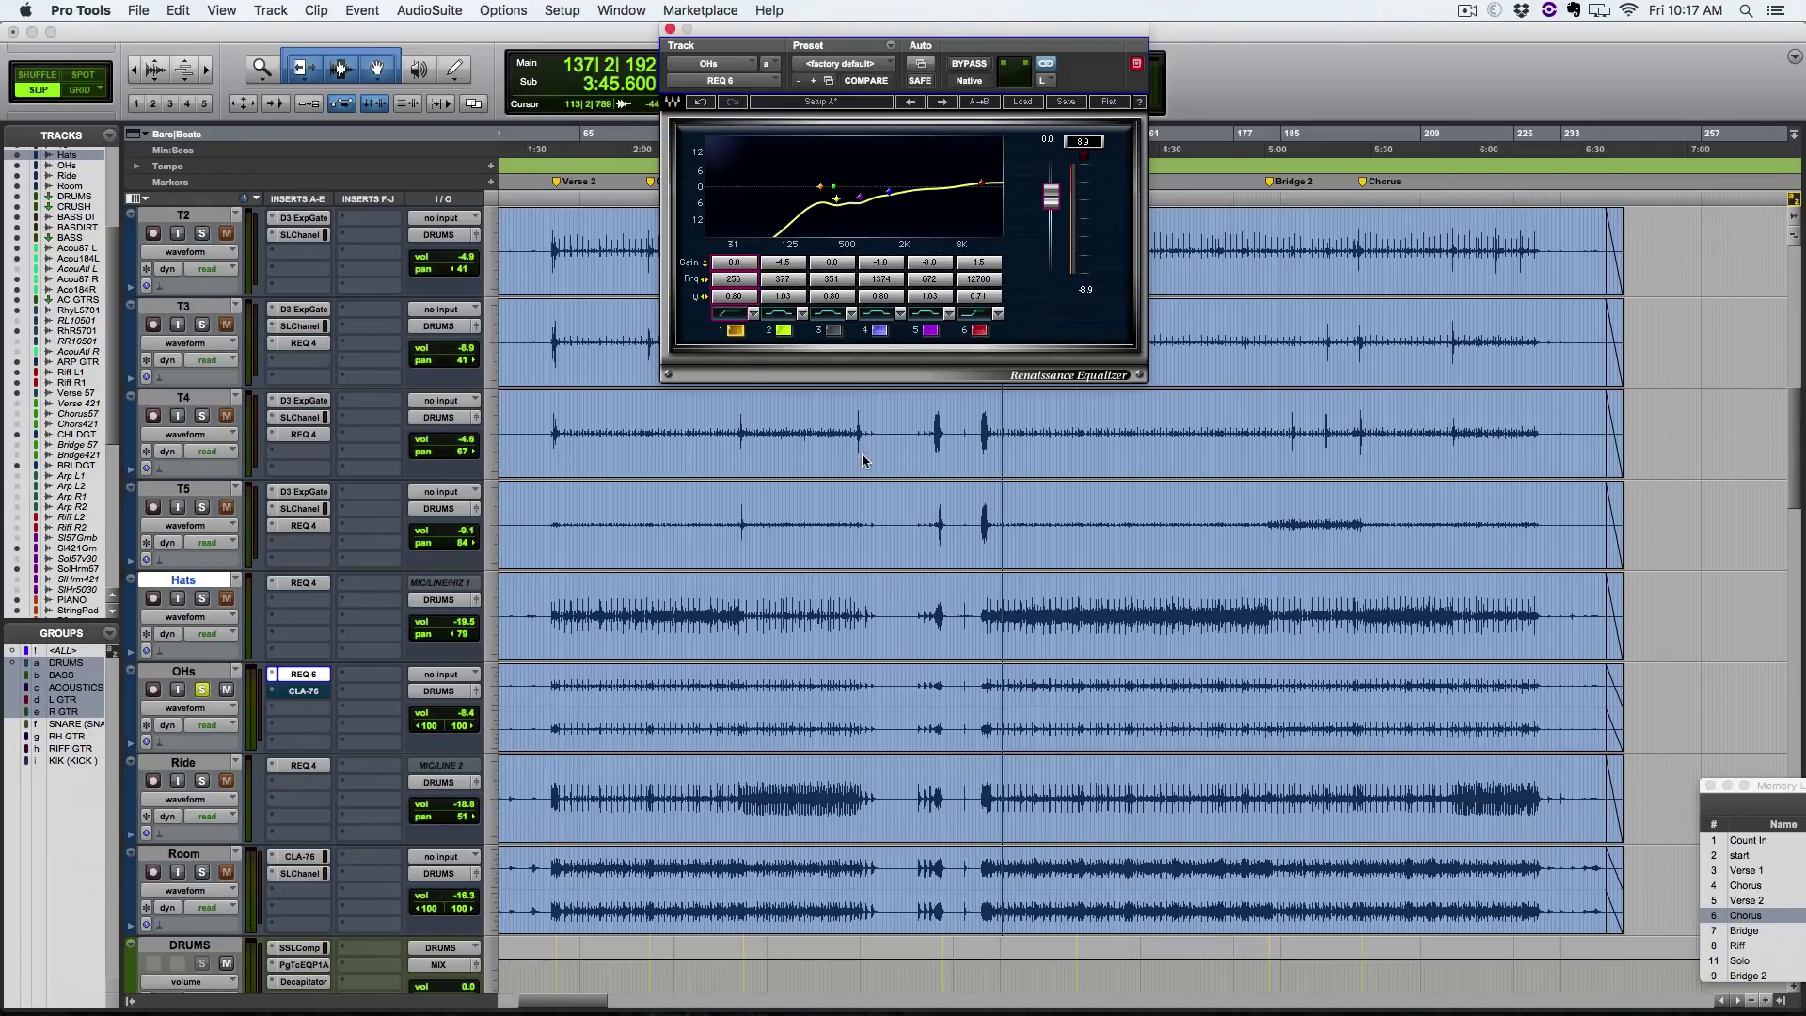
key(space)
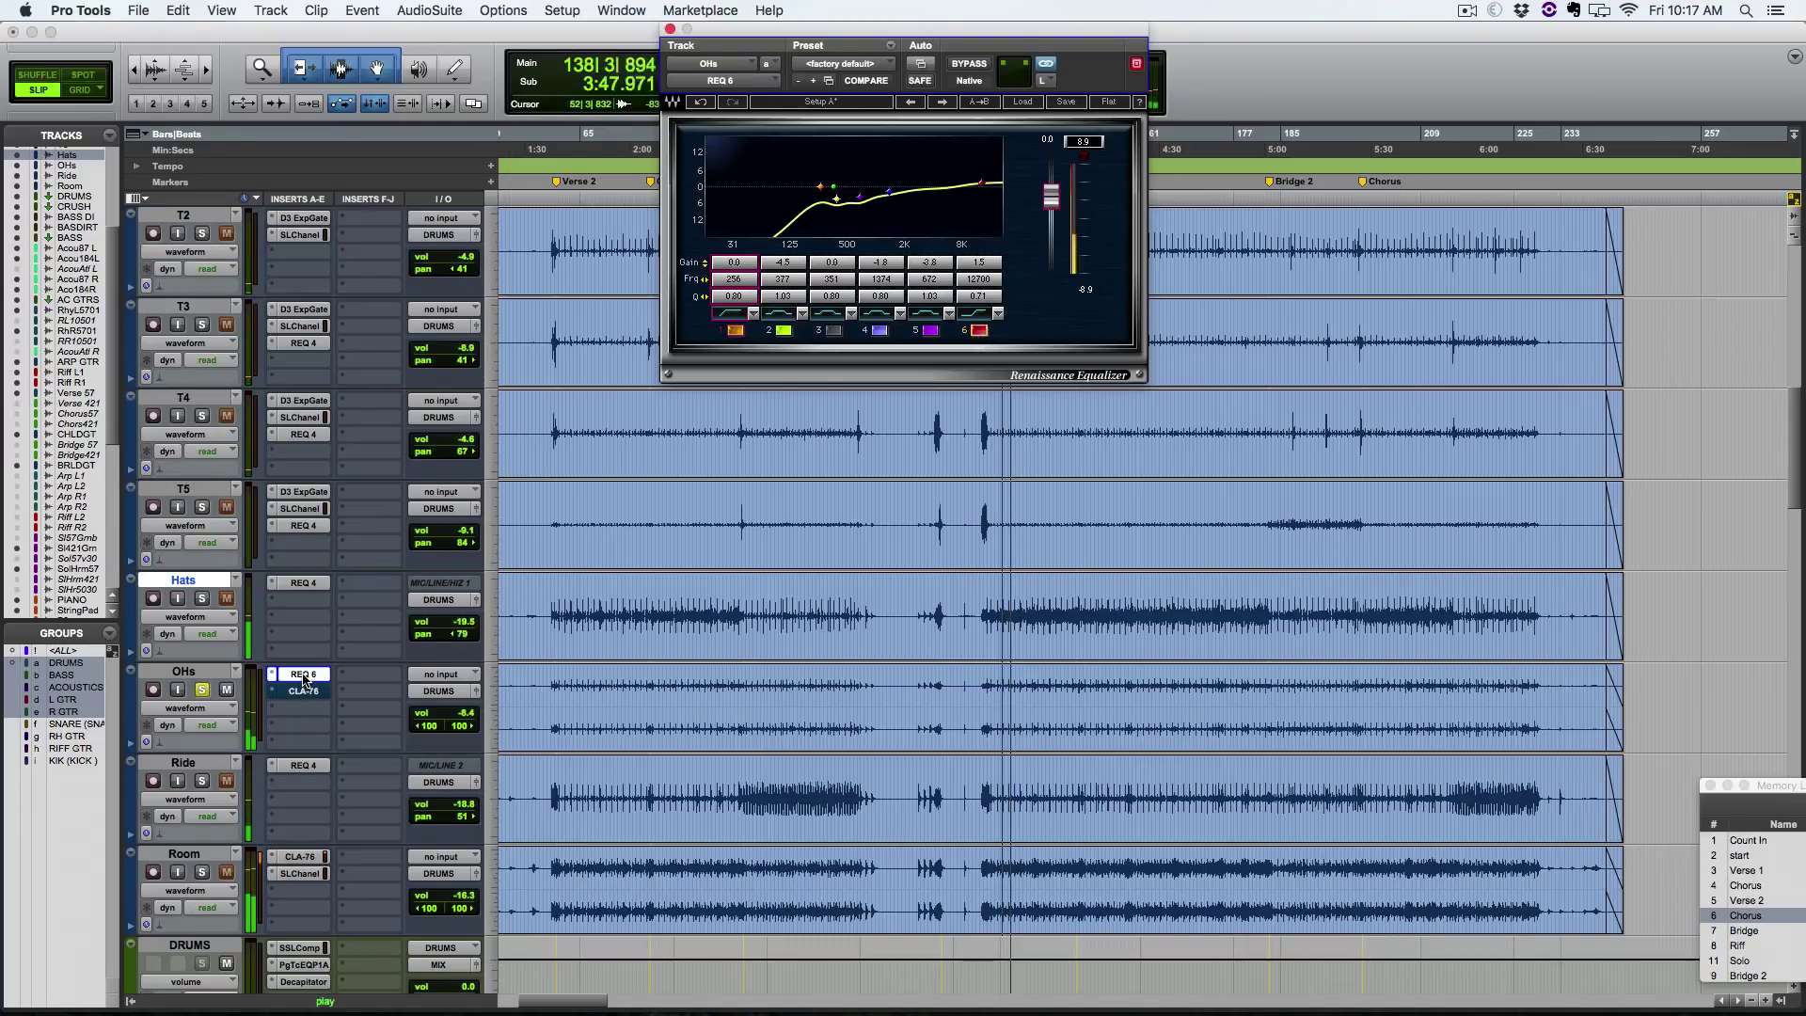
super+click(304, 676)
super+click(304, 676)
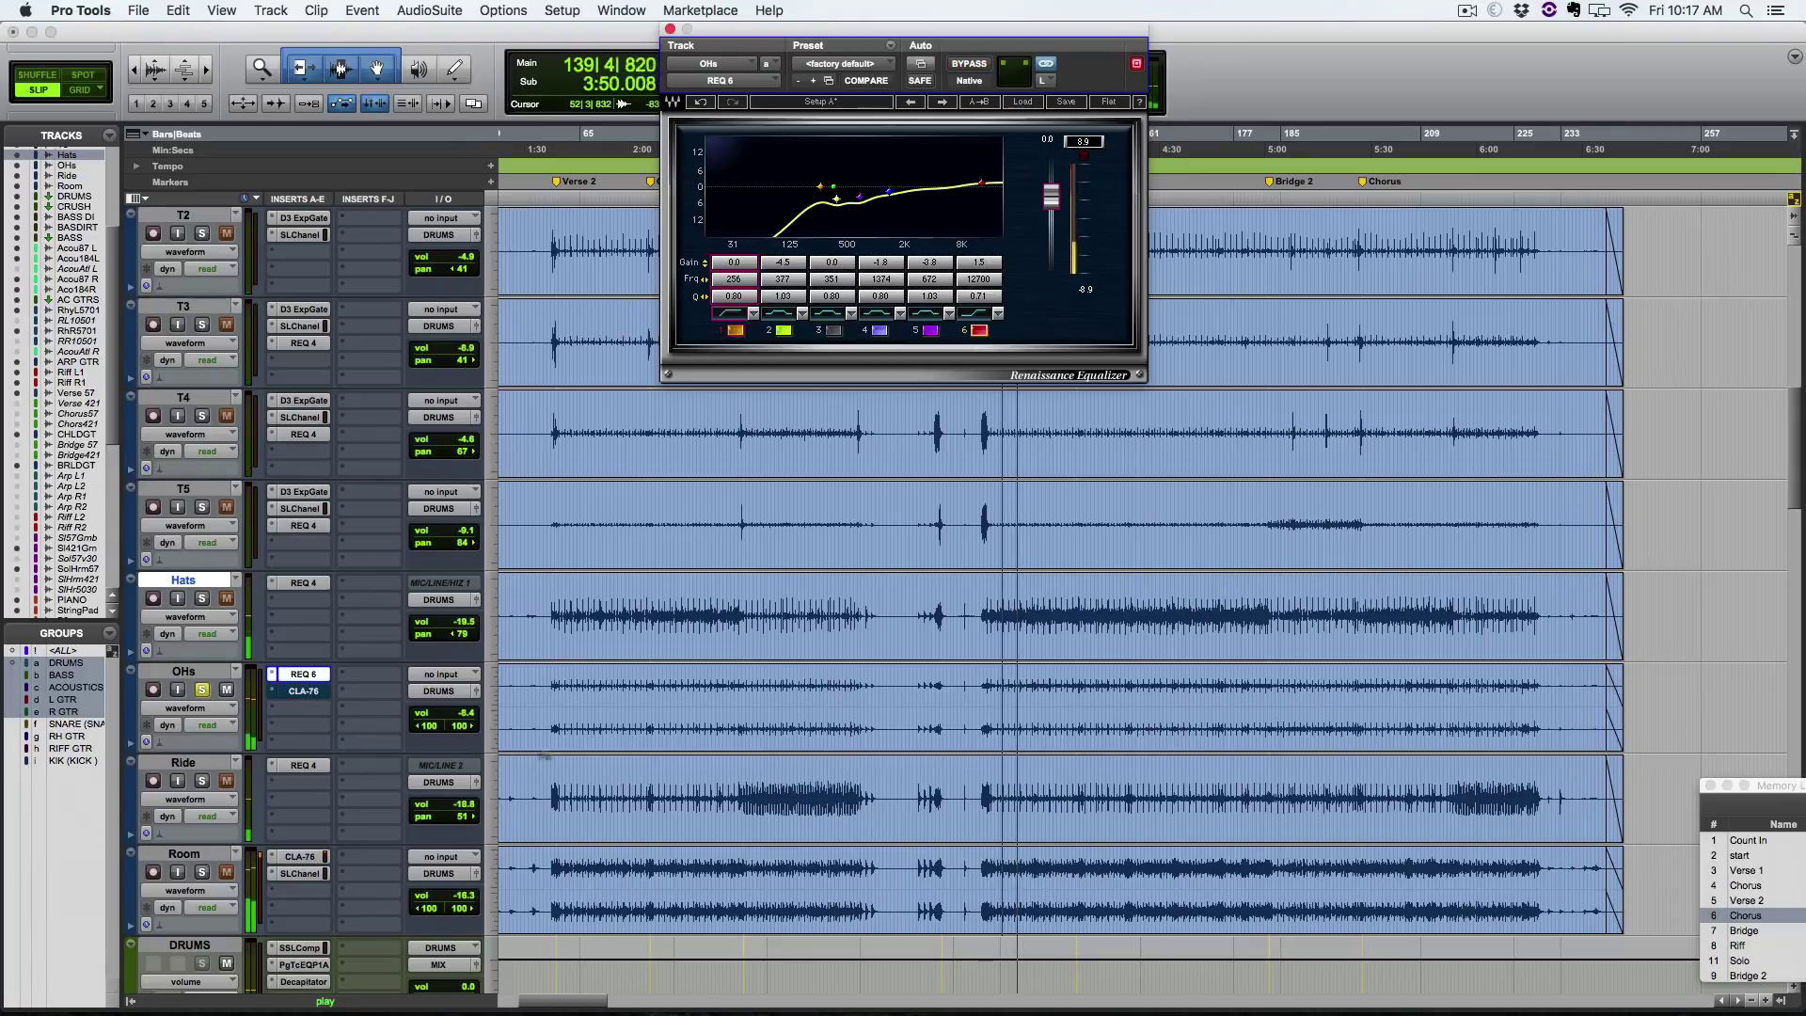
key(space)
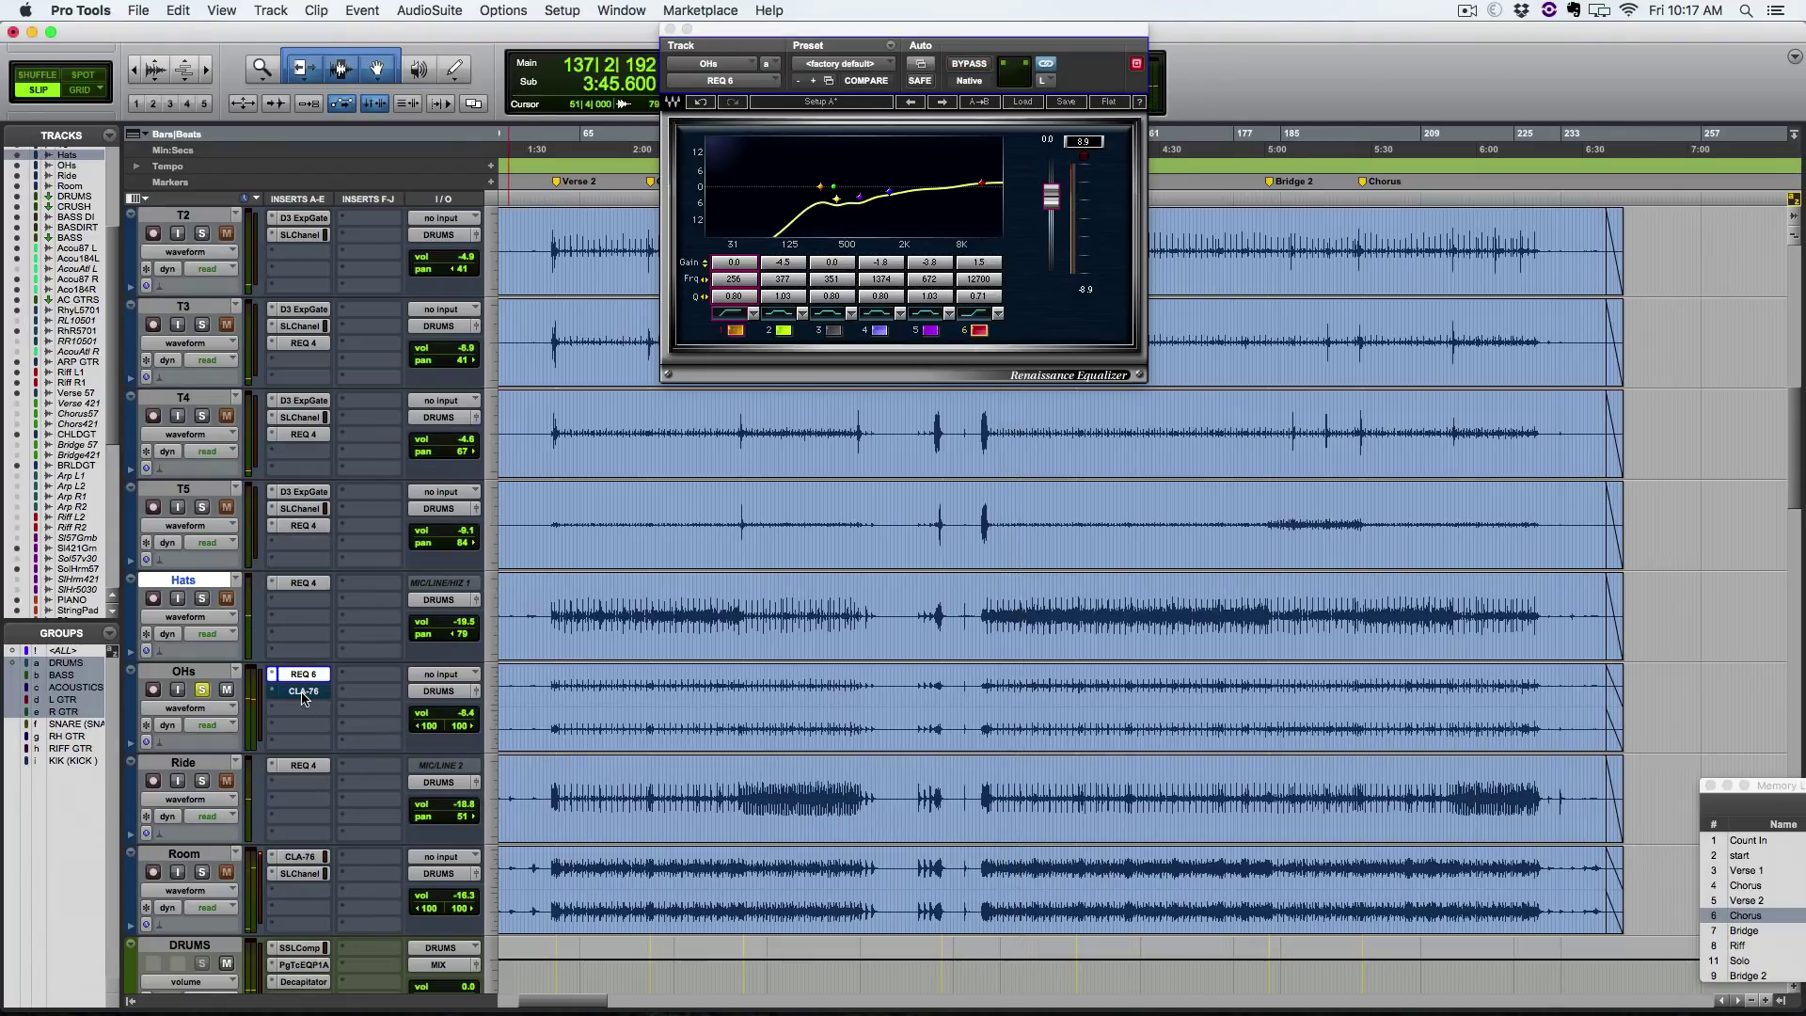
Step: Open the CLA-76 on OHs and compare it bypassed and active while playing from bar 137, leaving it active
click(299, 691)
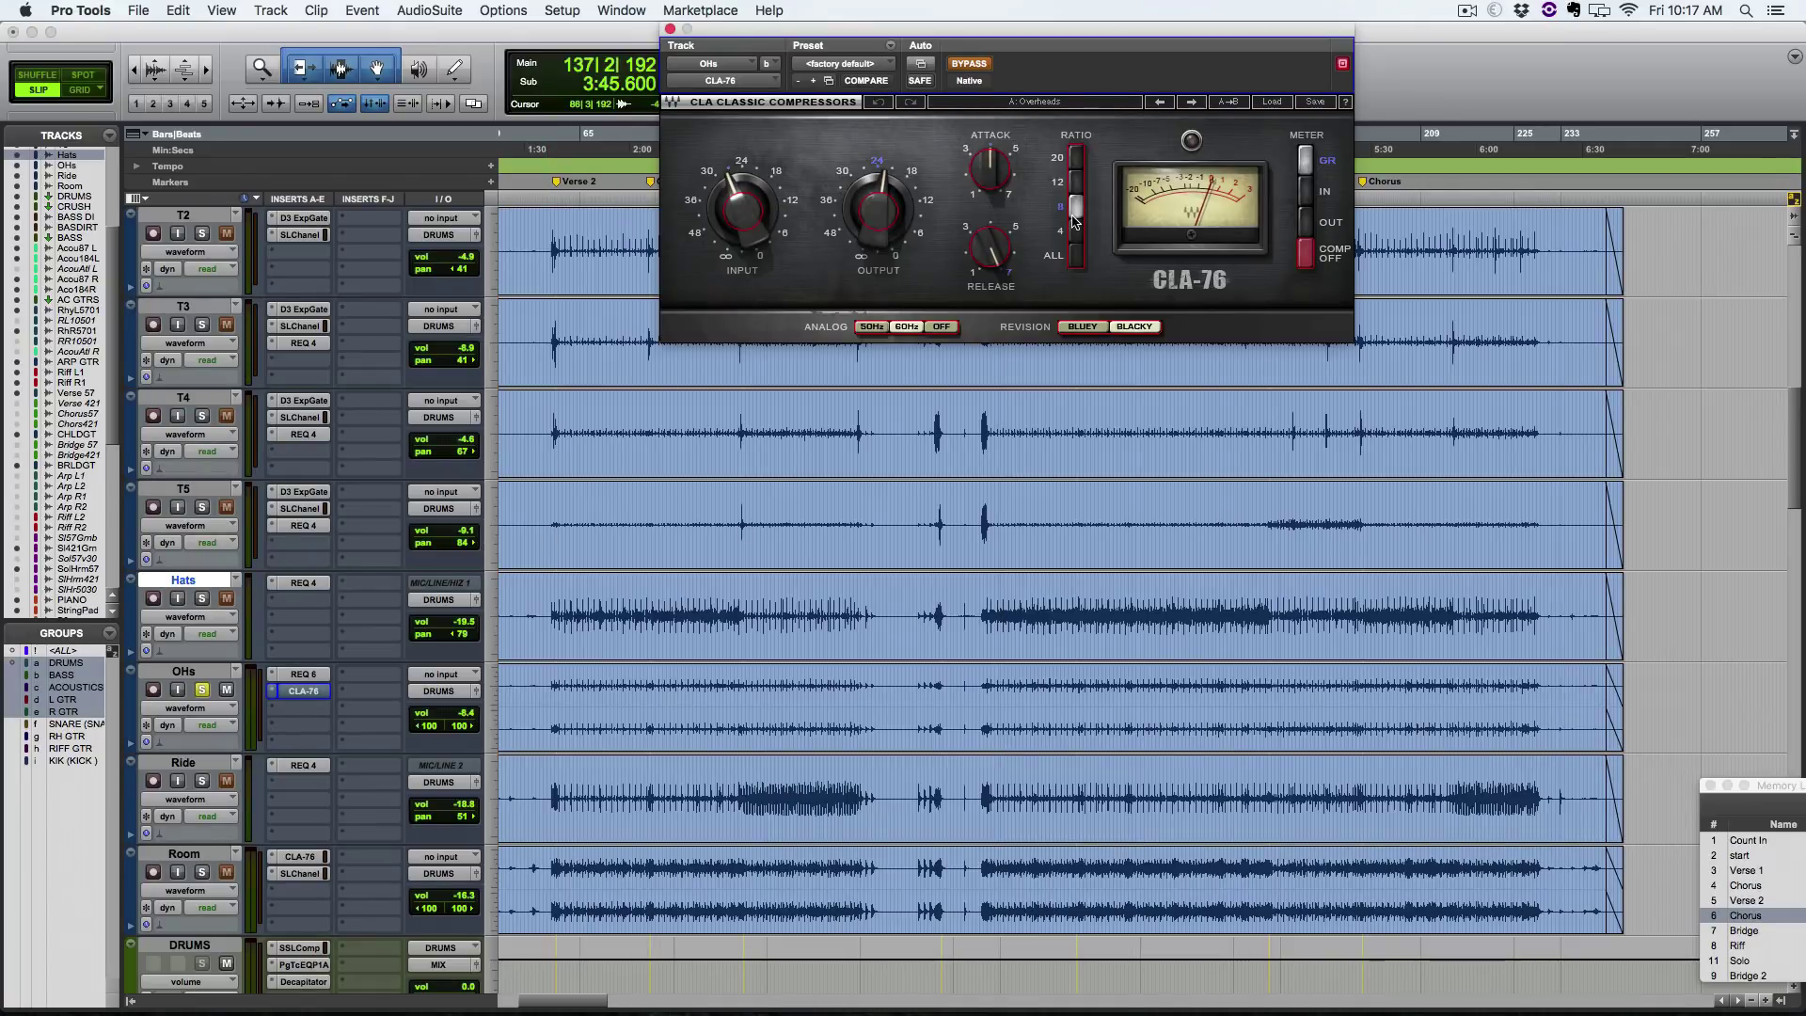
key(space)
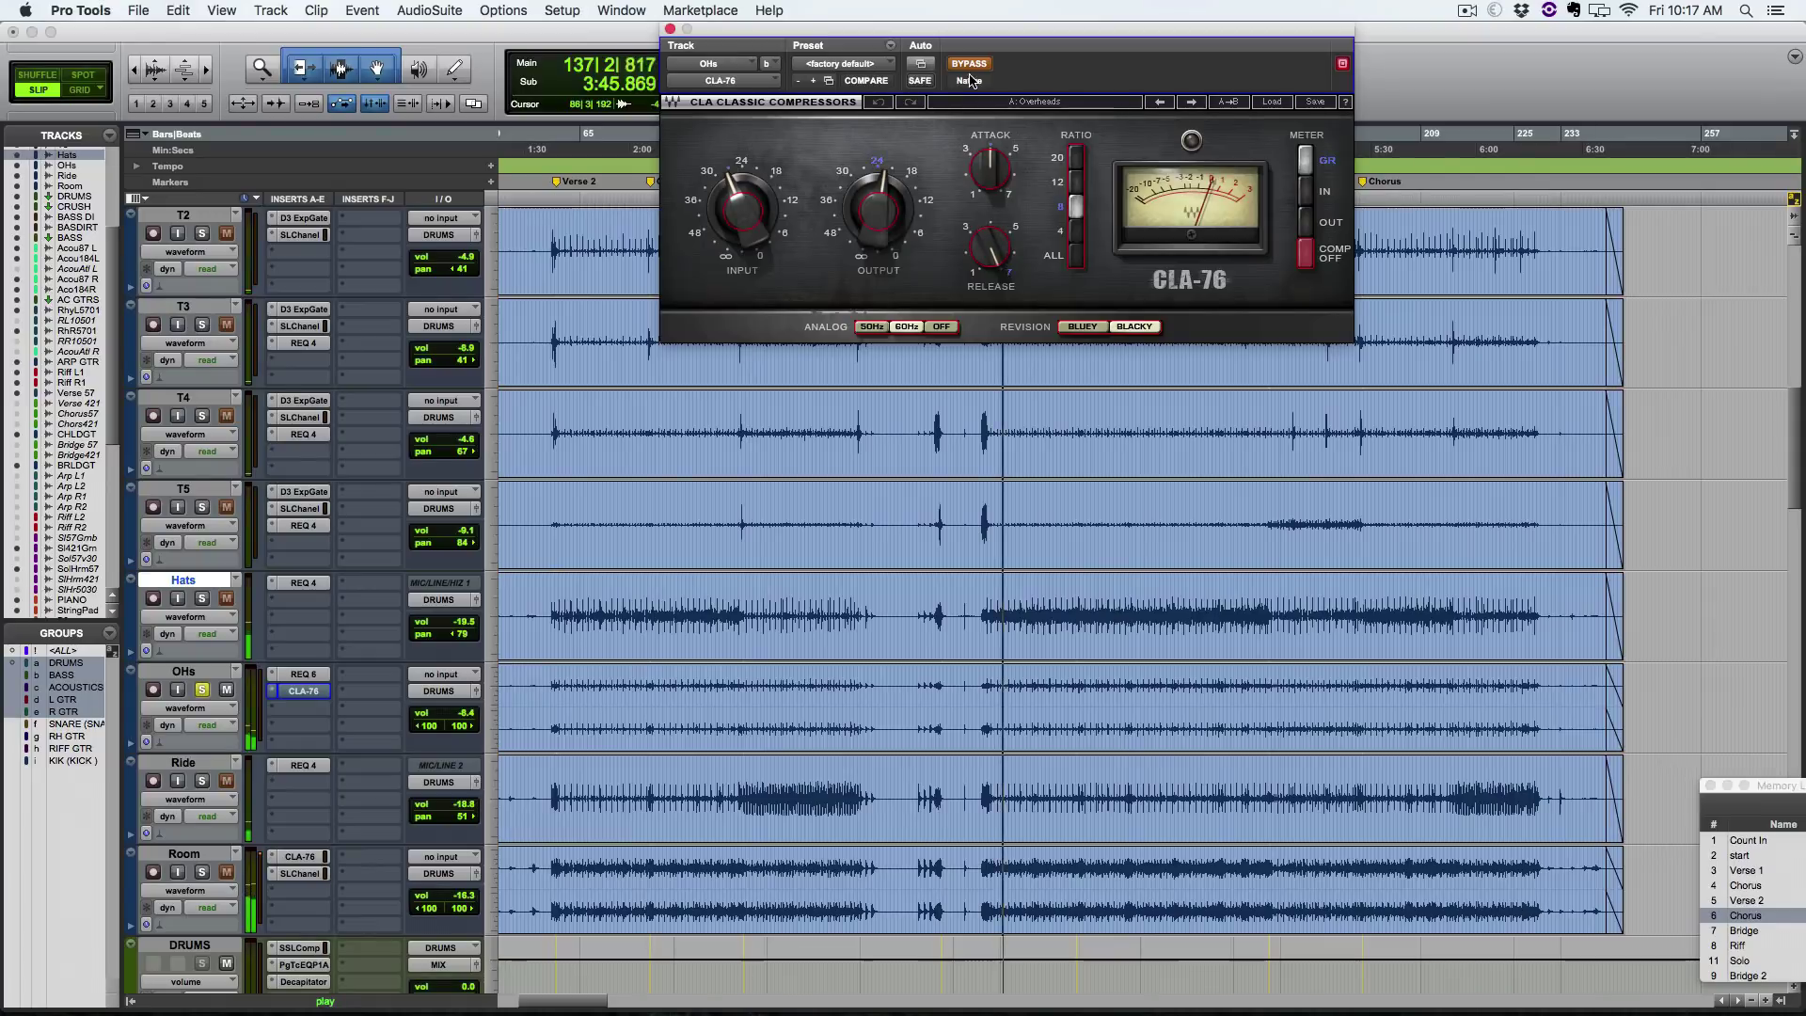
click(970, 65)
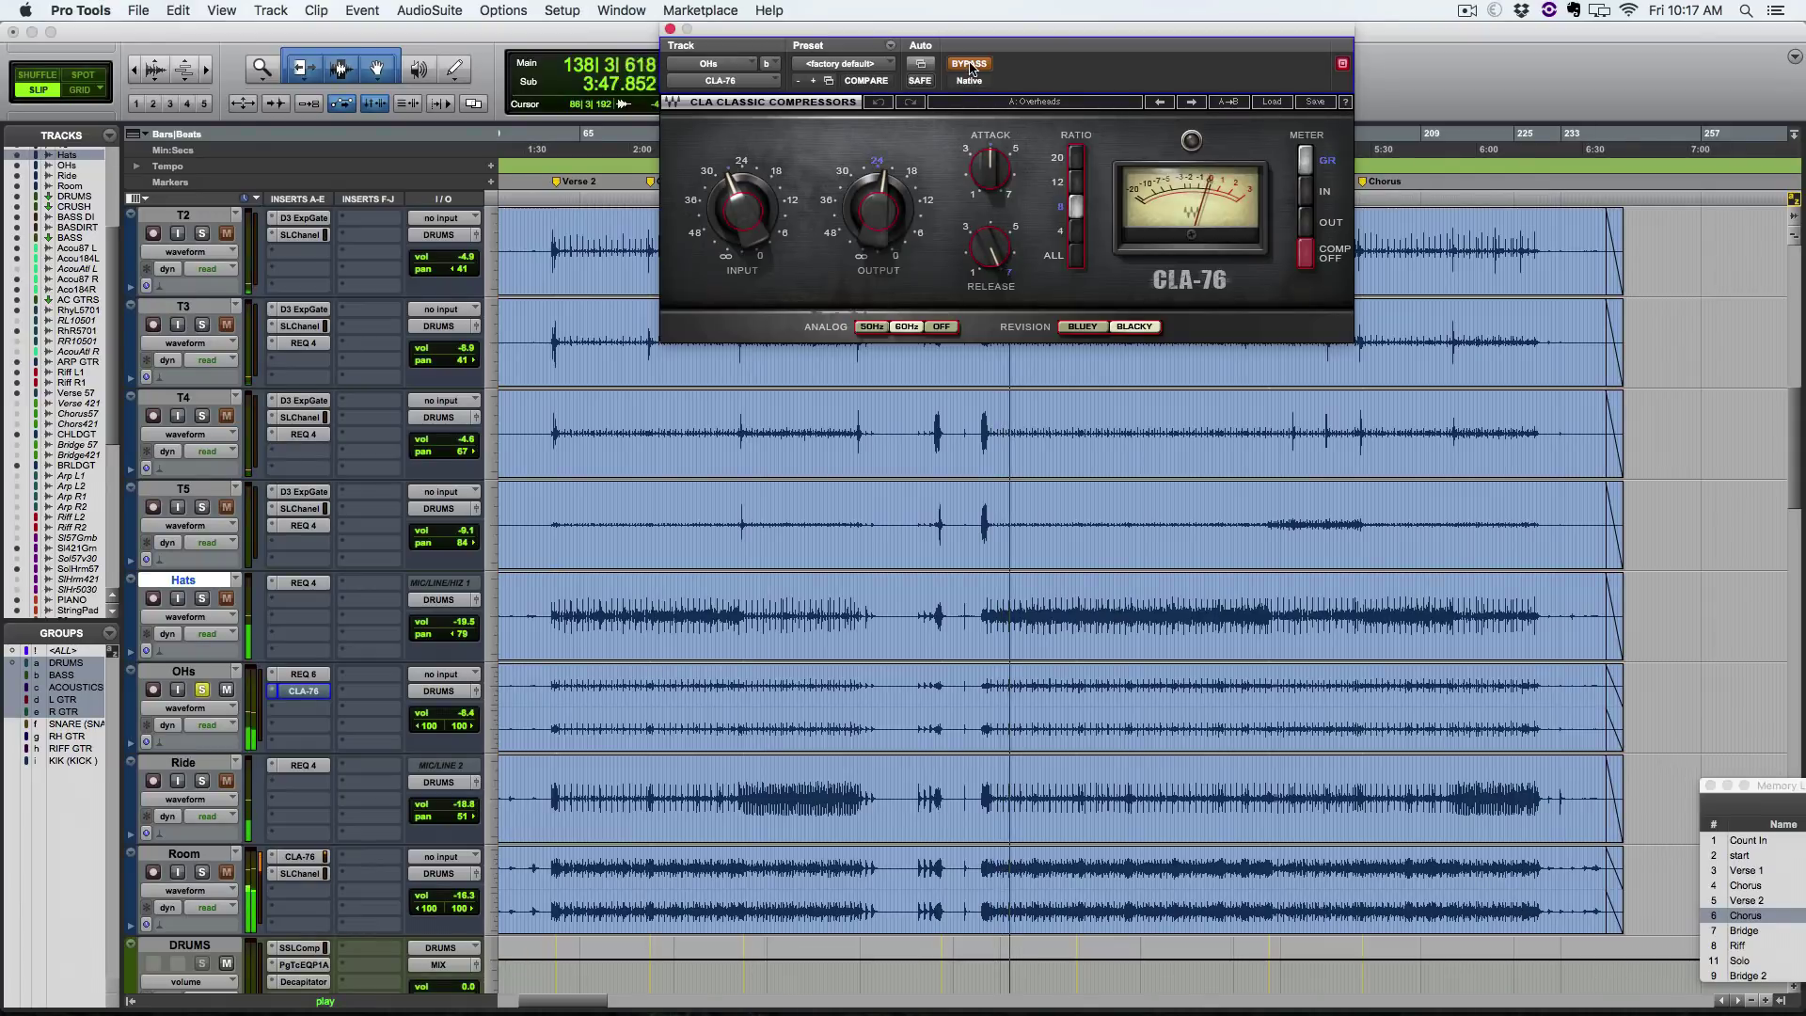
click(970, 65)
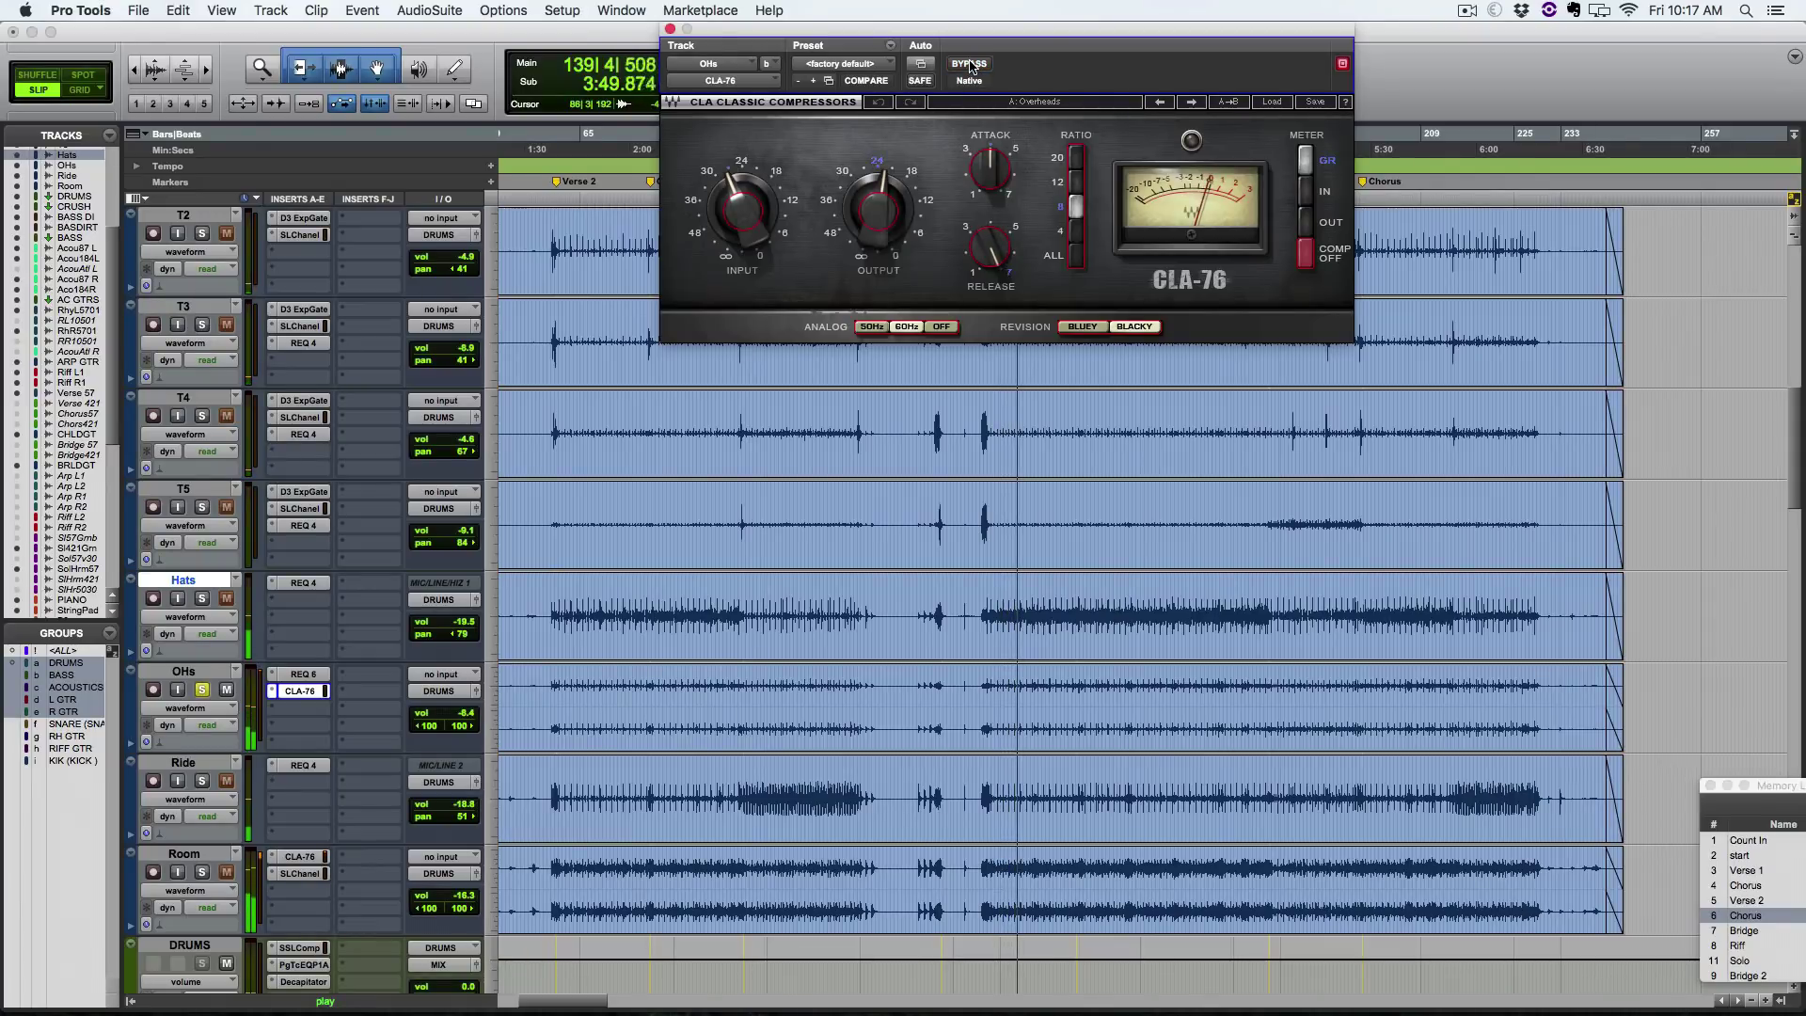
key(space)
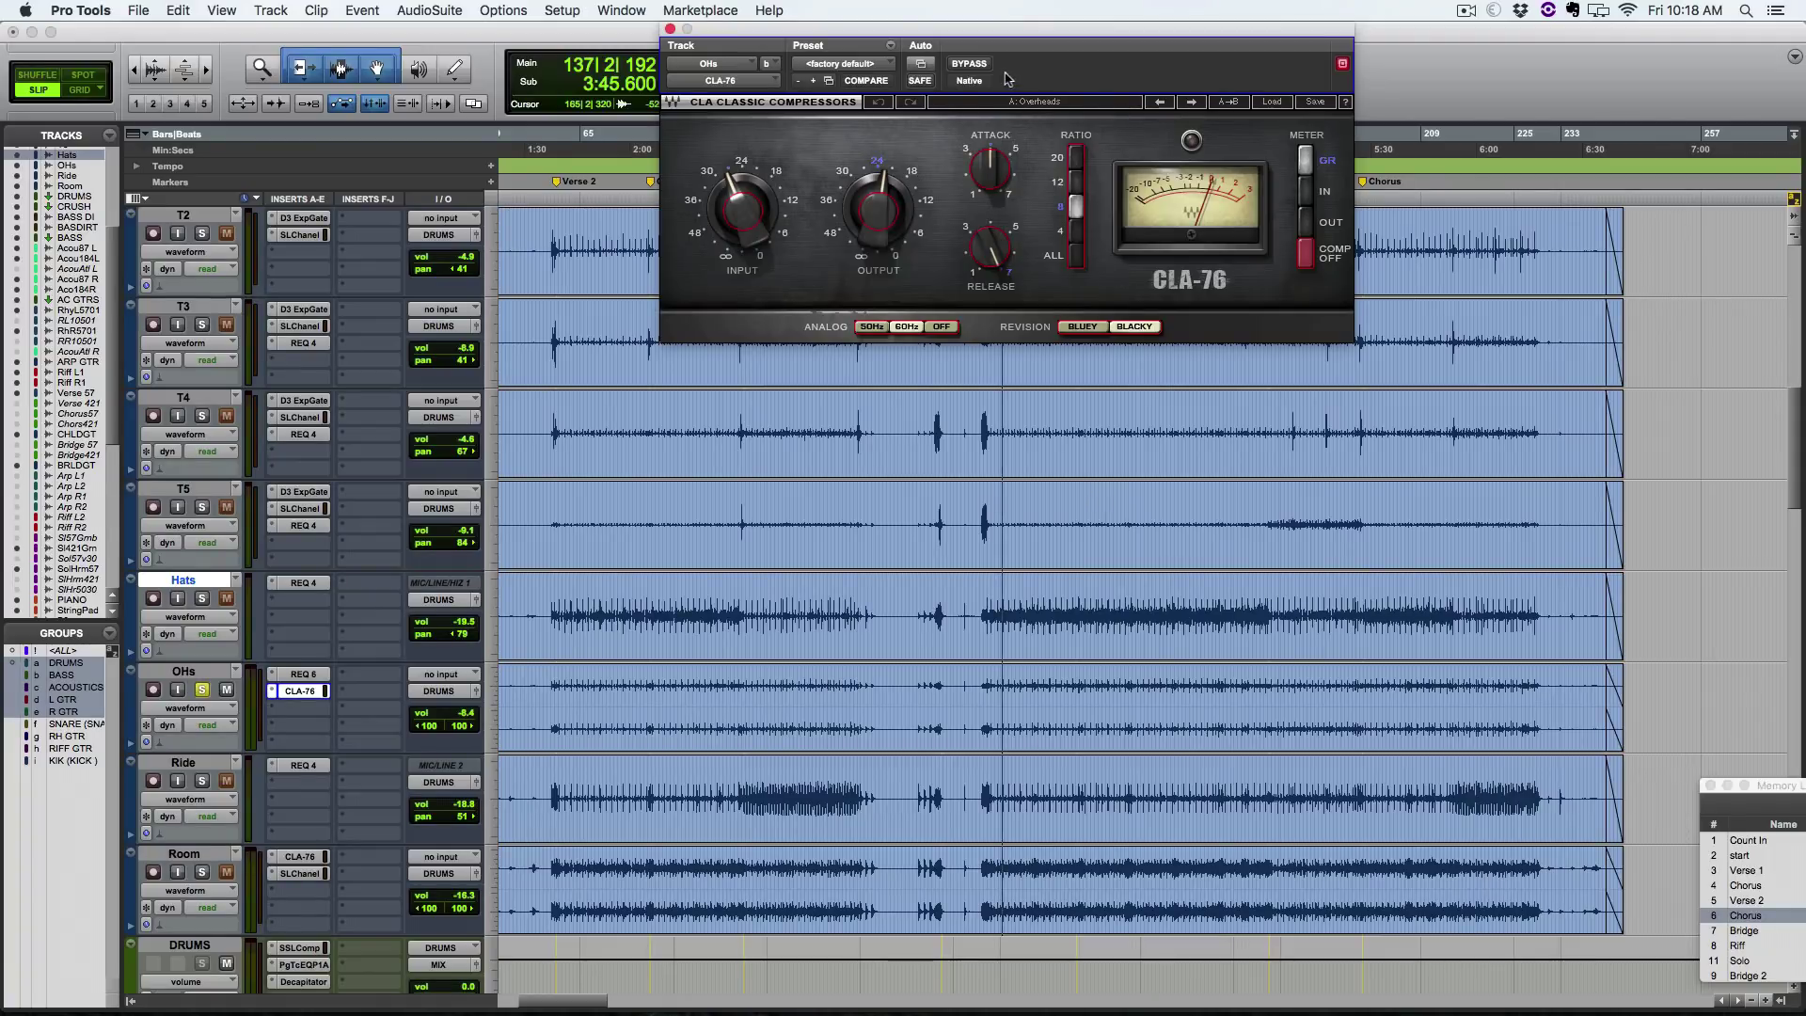
Step: Replay the OHs from bar 137 with the CLA-76 alternately bypassed and active, stopping and closing the compressor with it active
click(977, 64)
key(space)
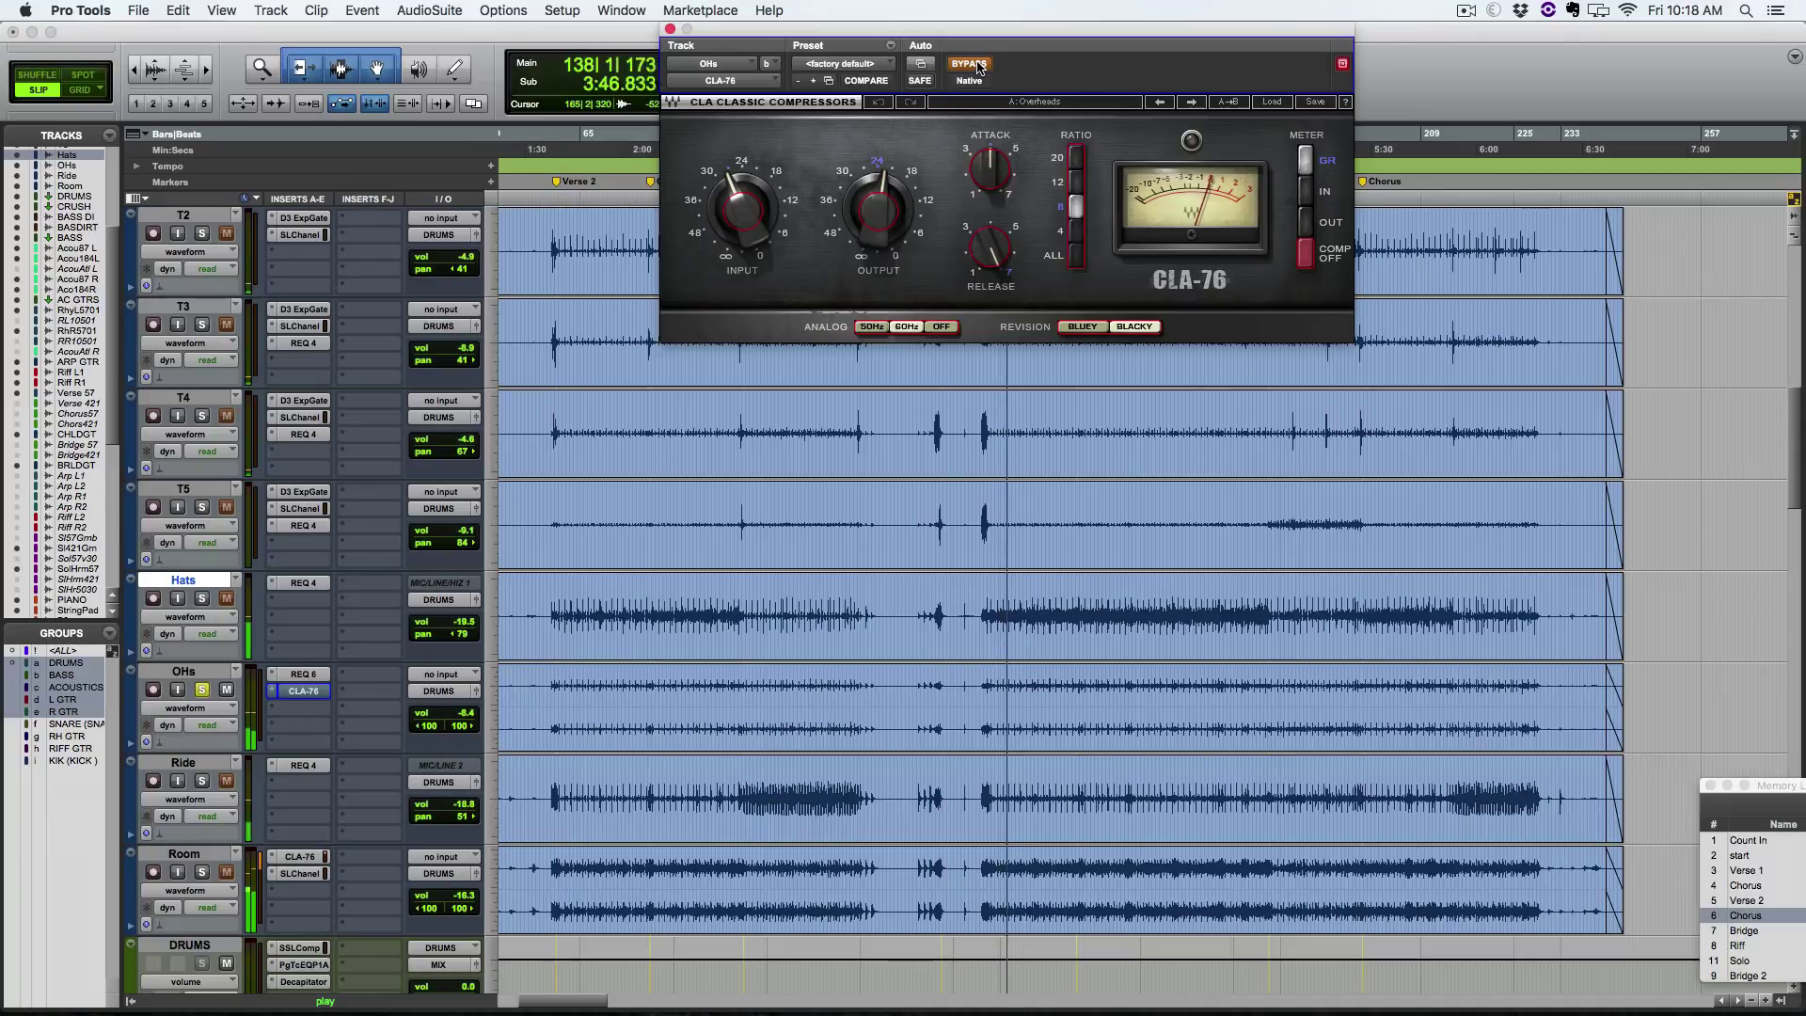
click(977, 64)
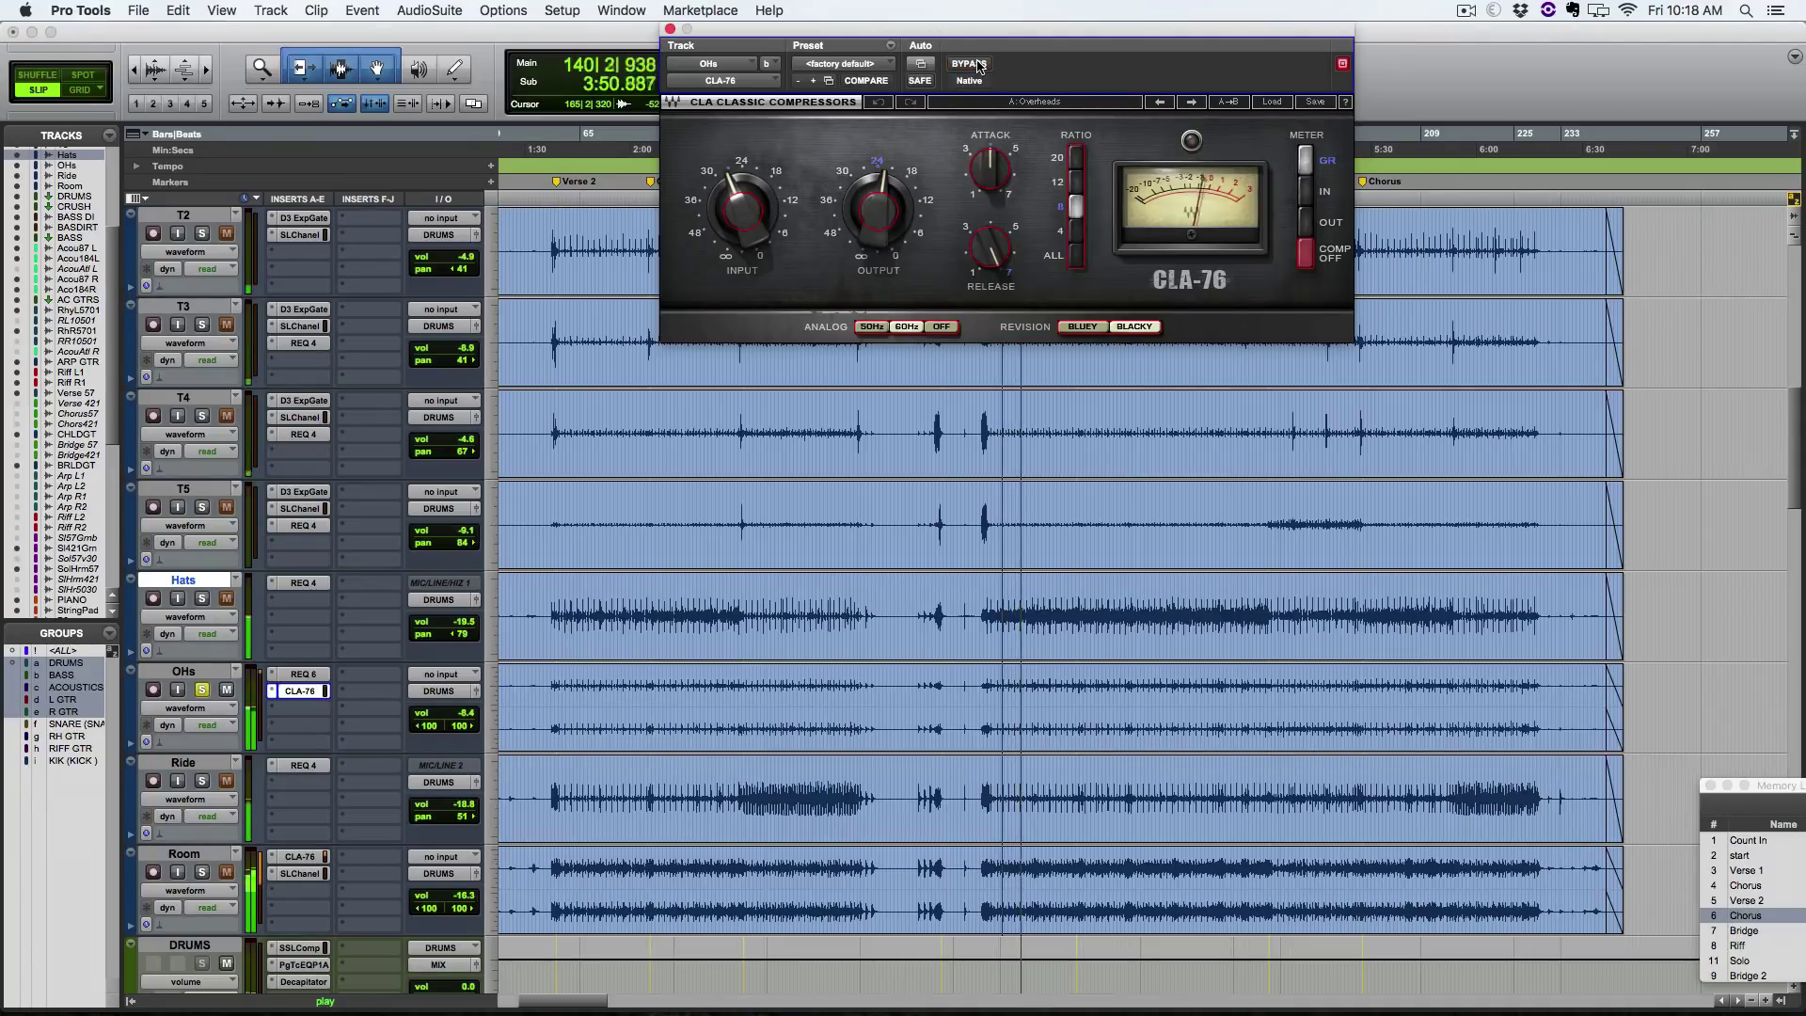
click(977, 63)
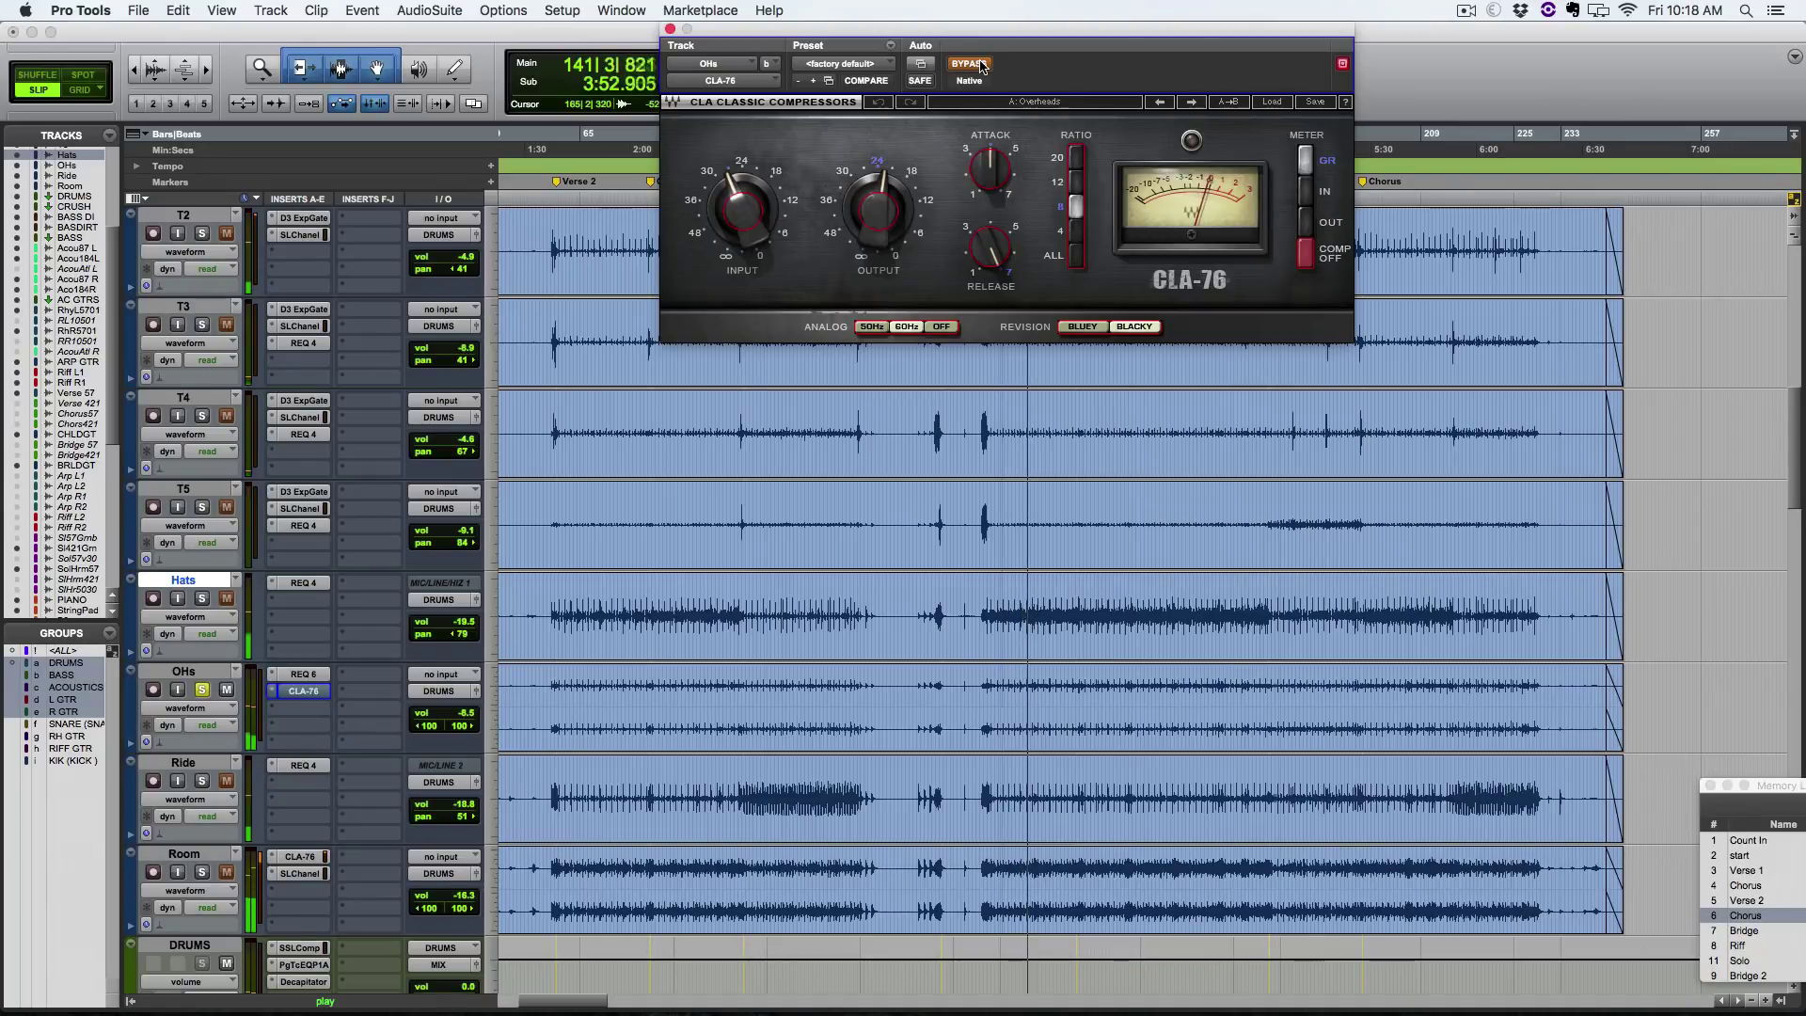
click(977, 64)
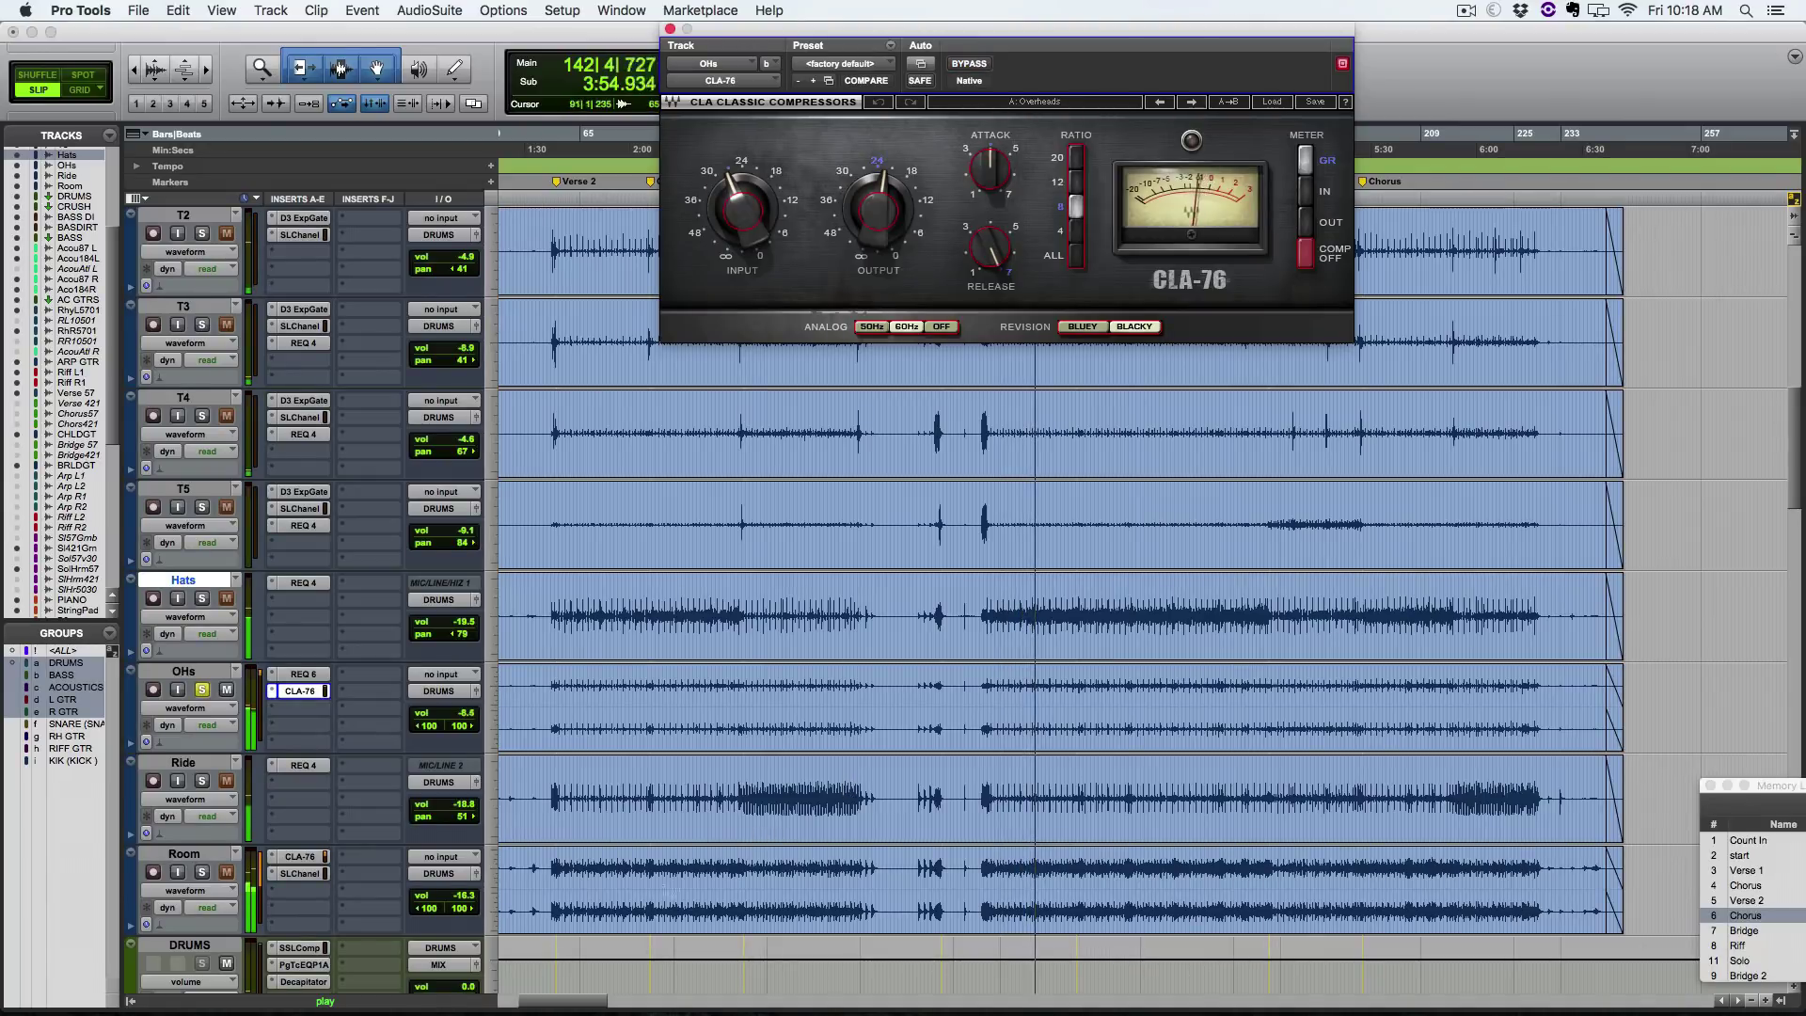
key(space)
click(301, 692)
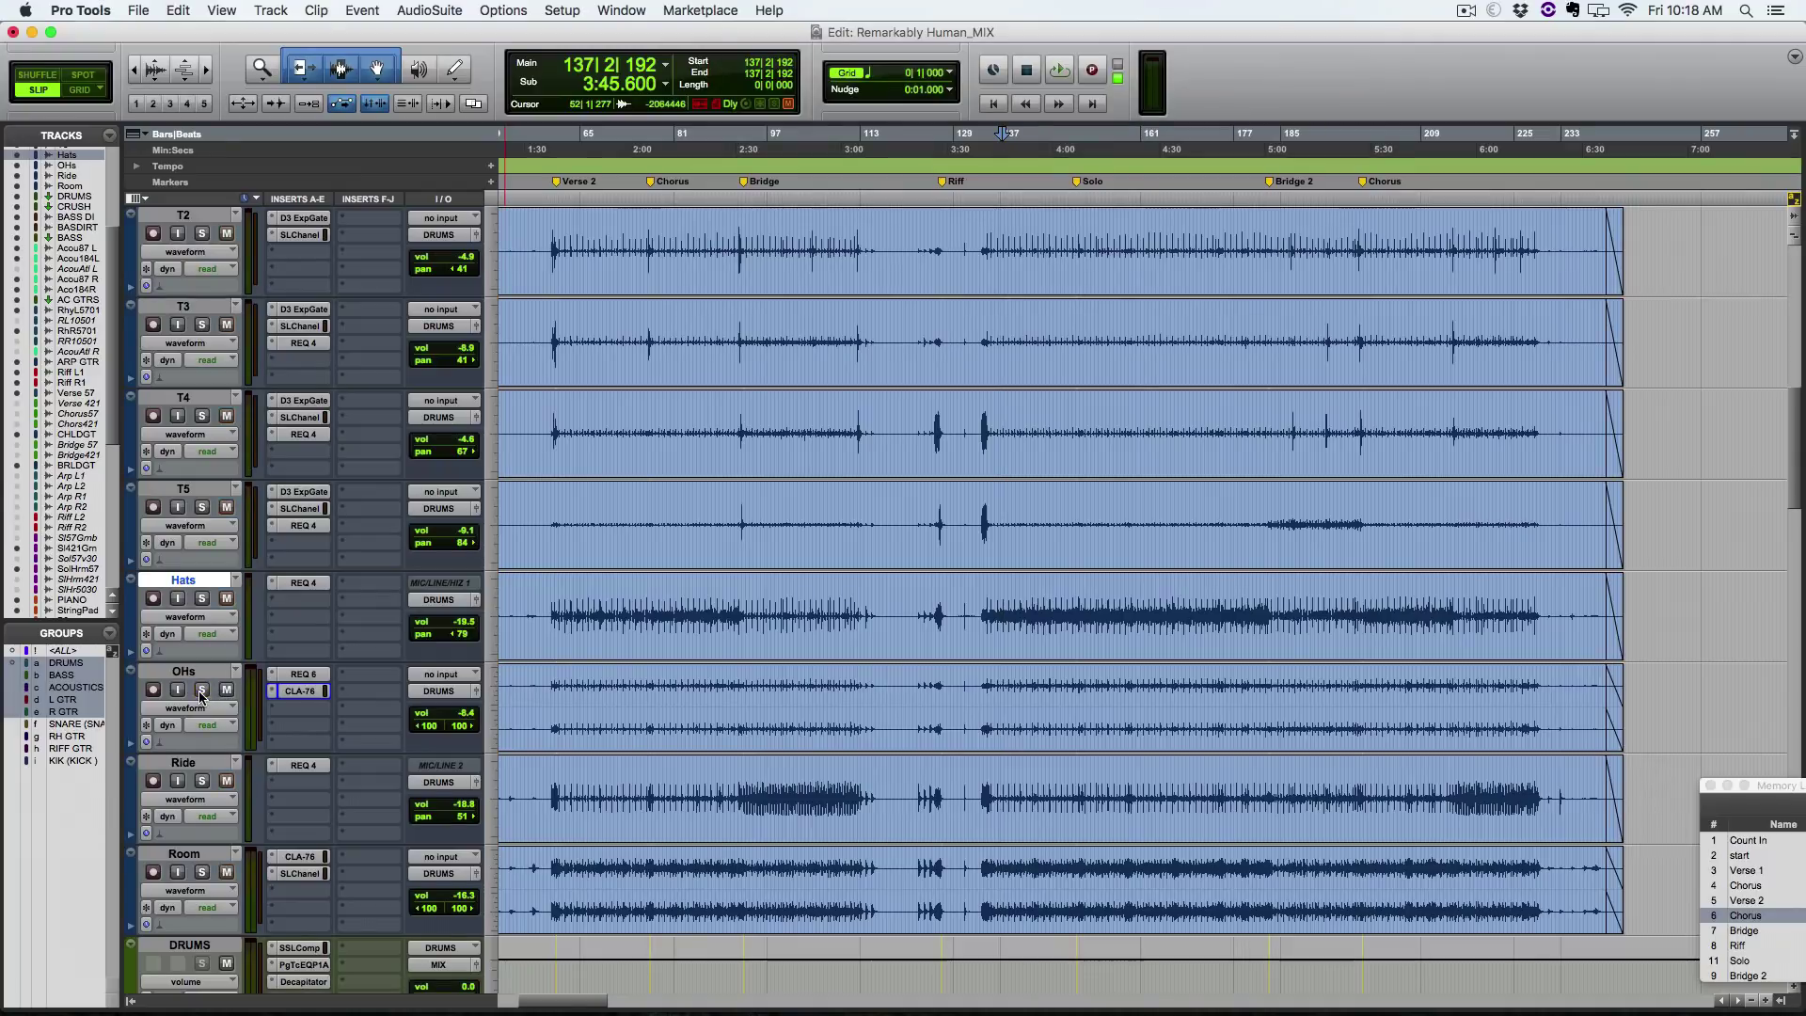
Step: Move the solo from OHs to the Ride track and open the Ride's REQ 4
click(205, 673)
click(207, 764)
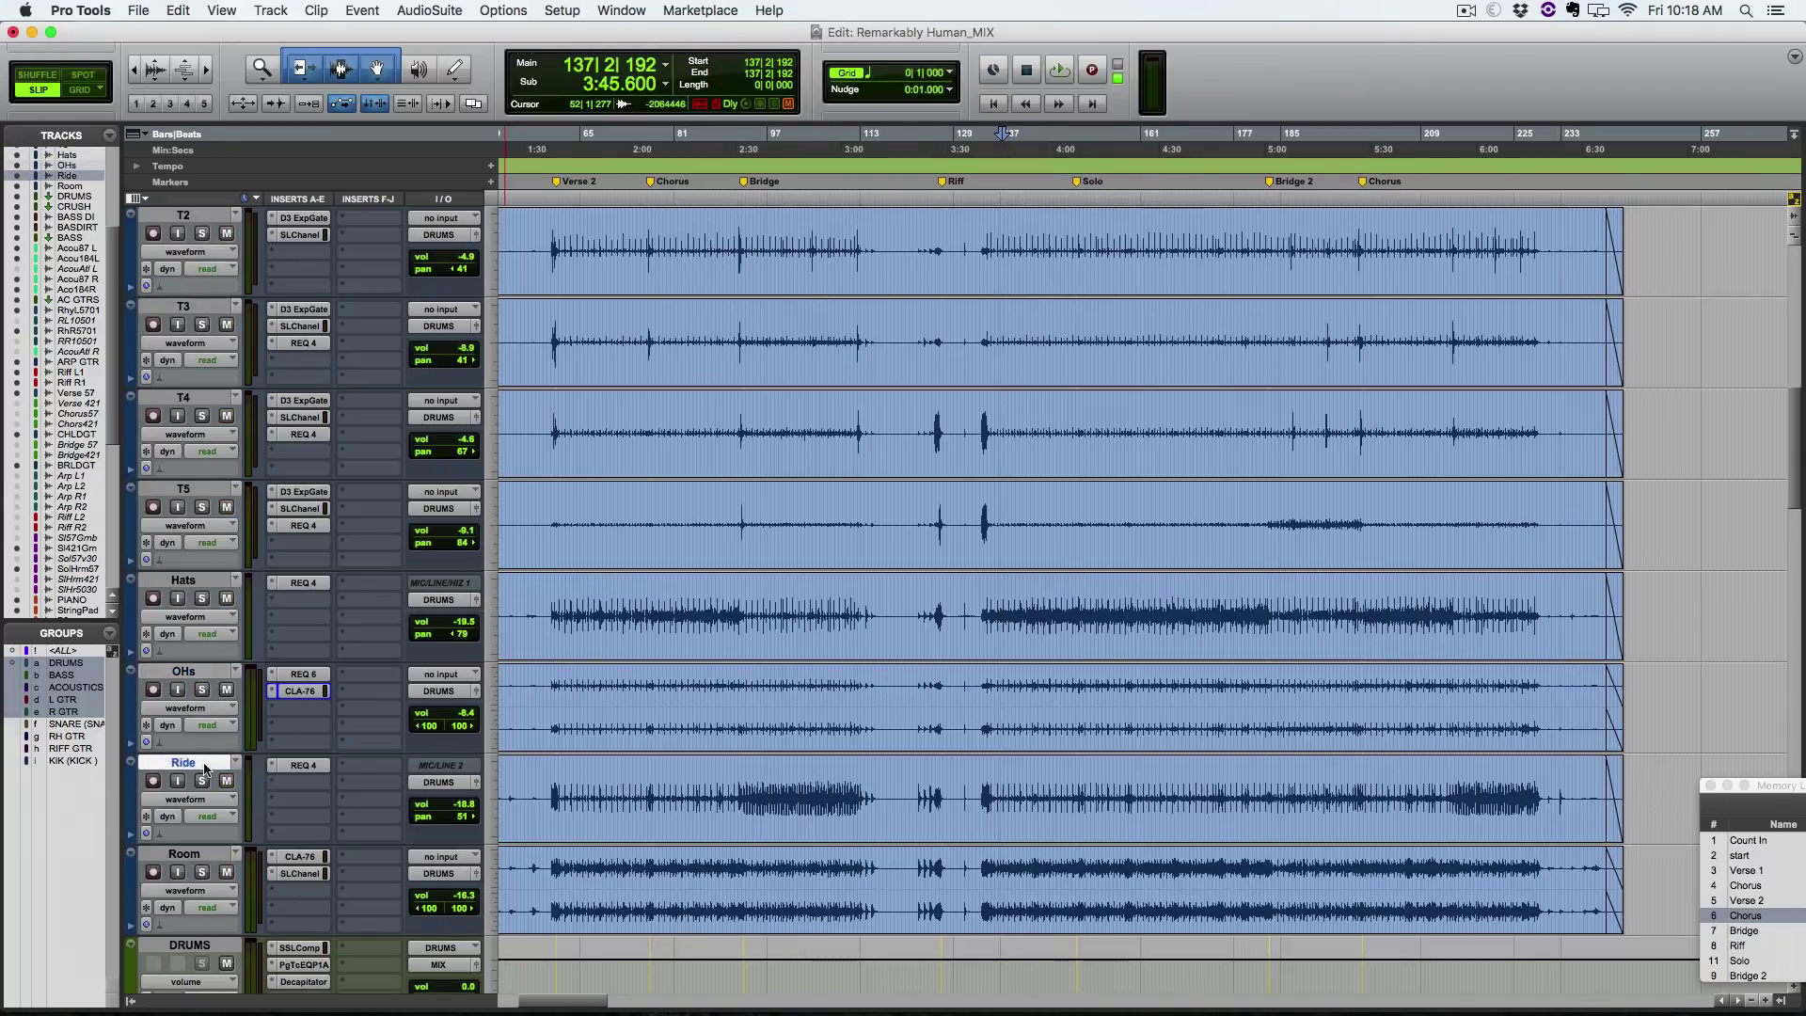
click(302, 765)
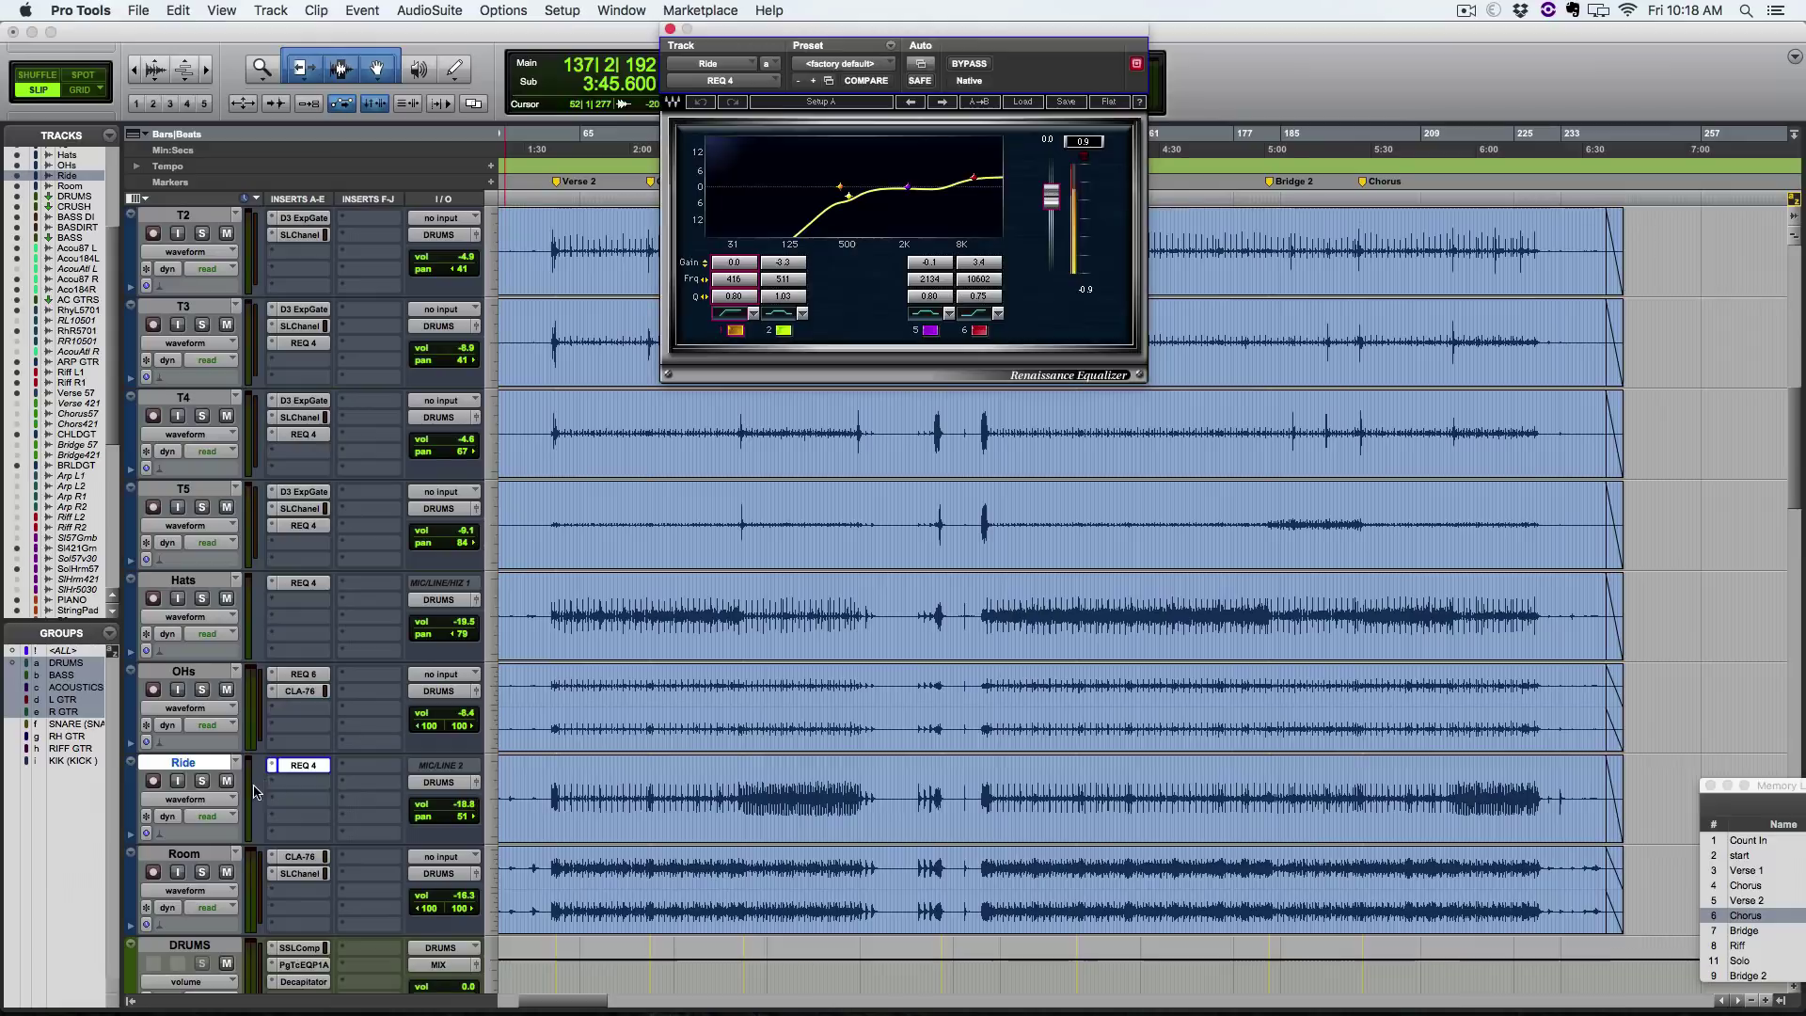
click(200, 781)
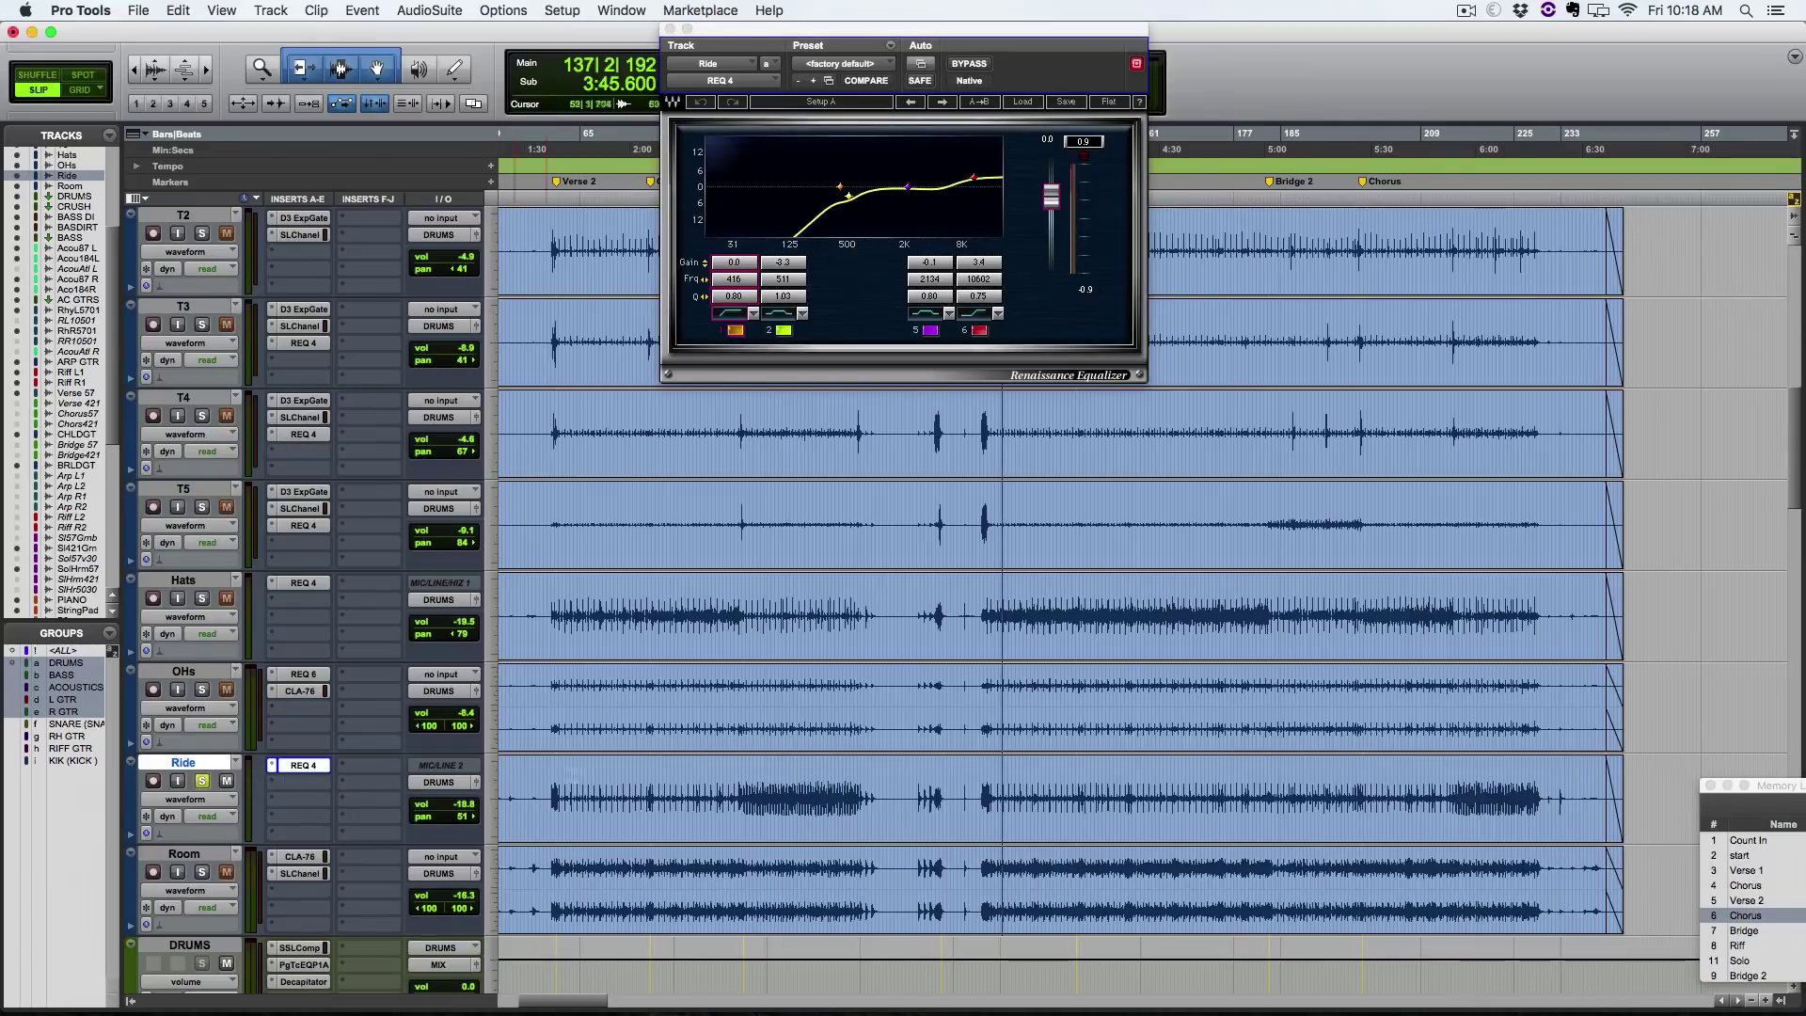
click(734, 331)
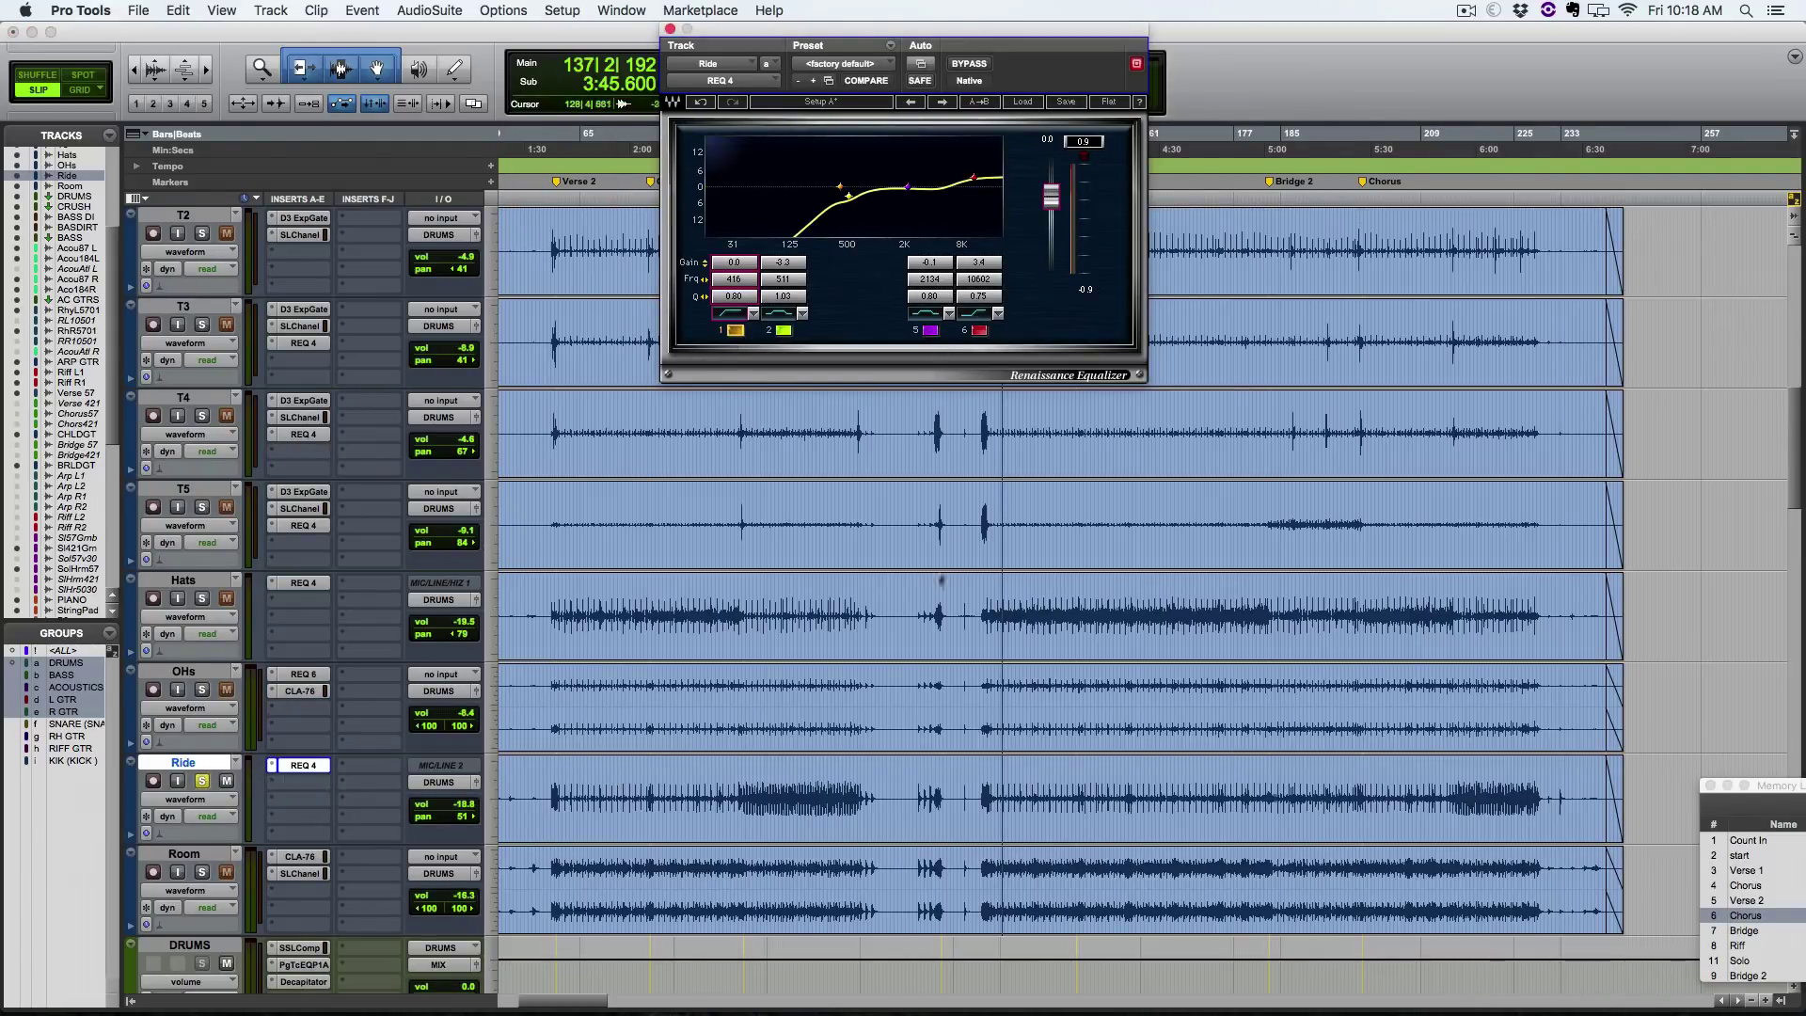
Step: Show the tracks' volume automation, highlight the Ride's Bridge section, and return the tracks to waveform view
key(ctrl+minus)
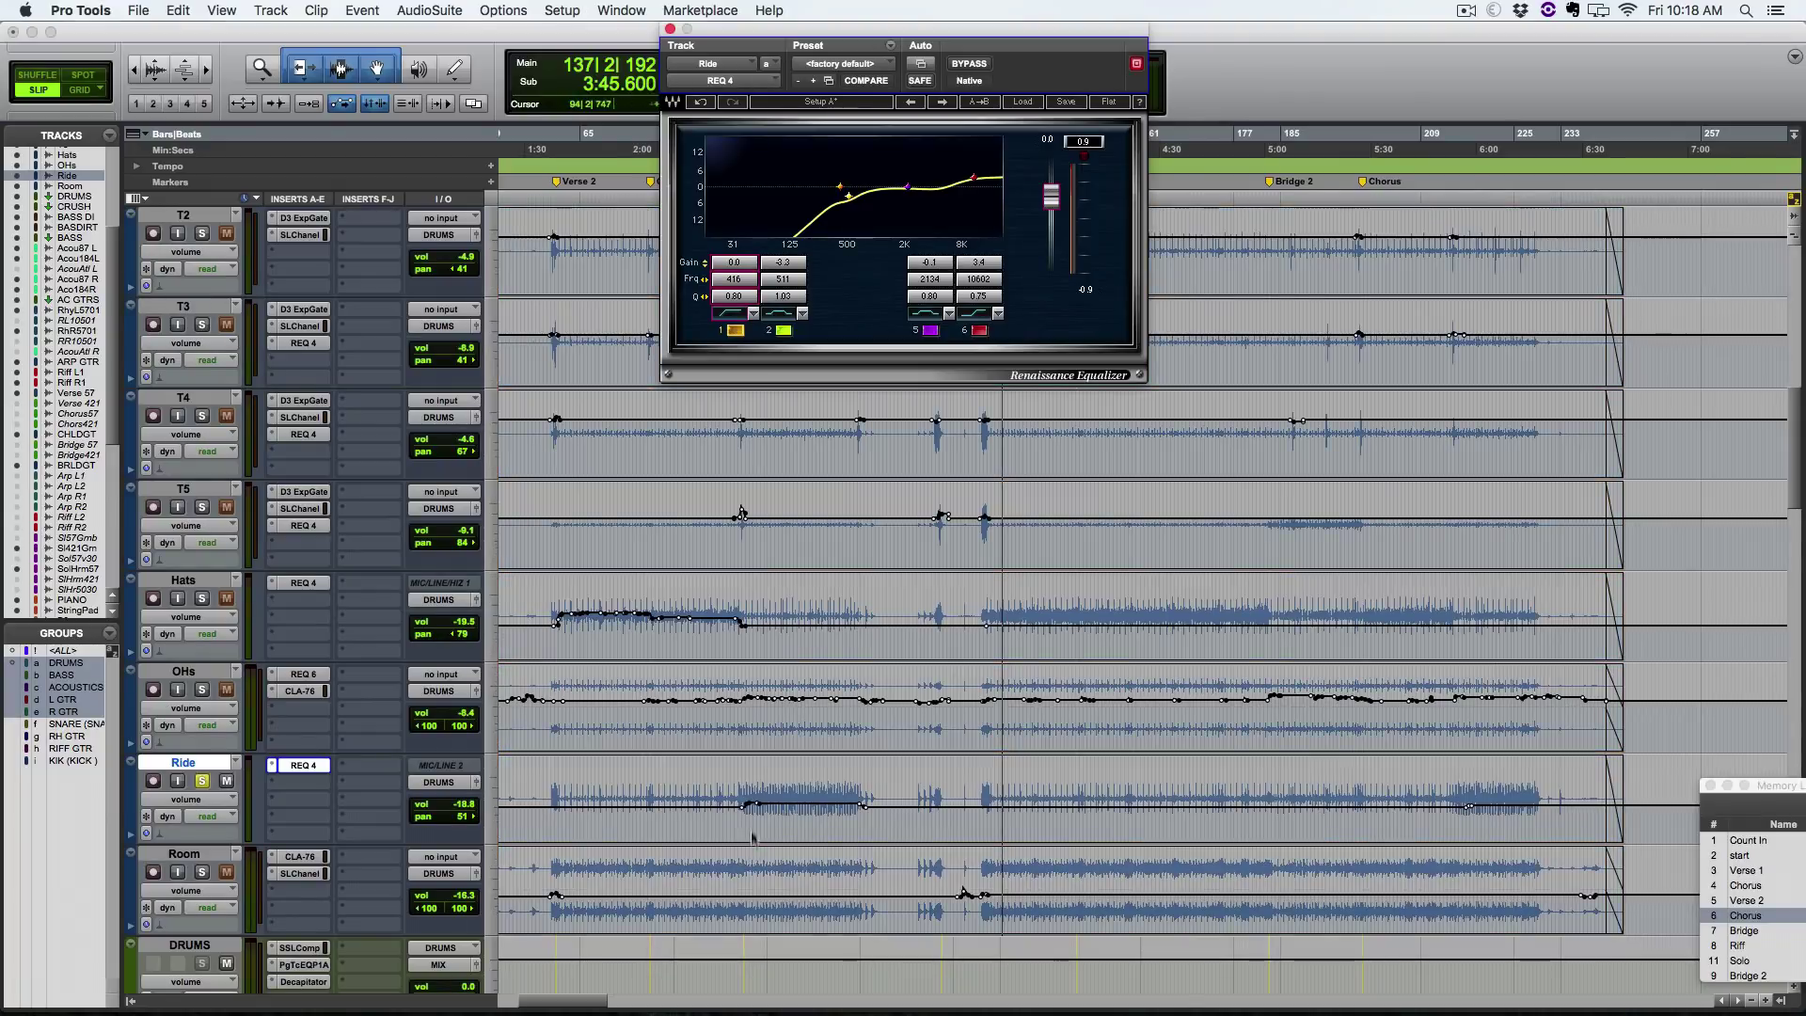
drag(708, 806, 871, 809)
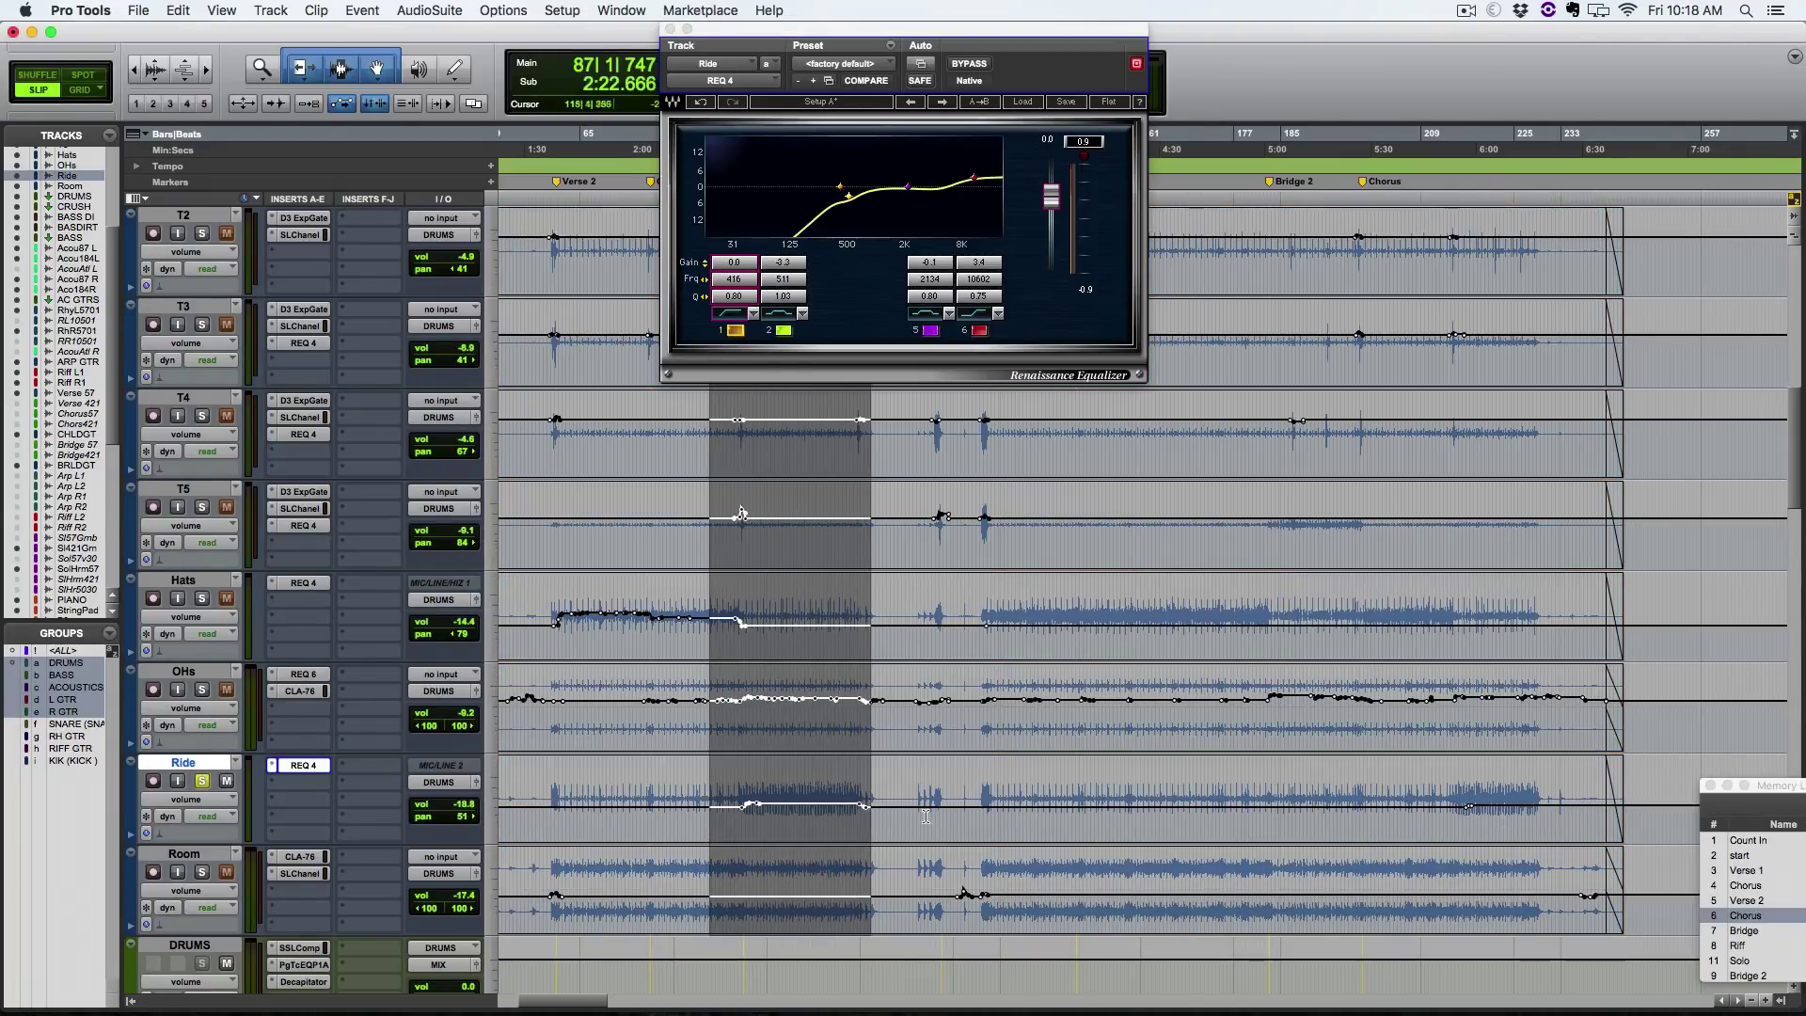
click(783, 826)
key(ctrl+minus)
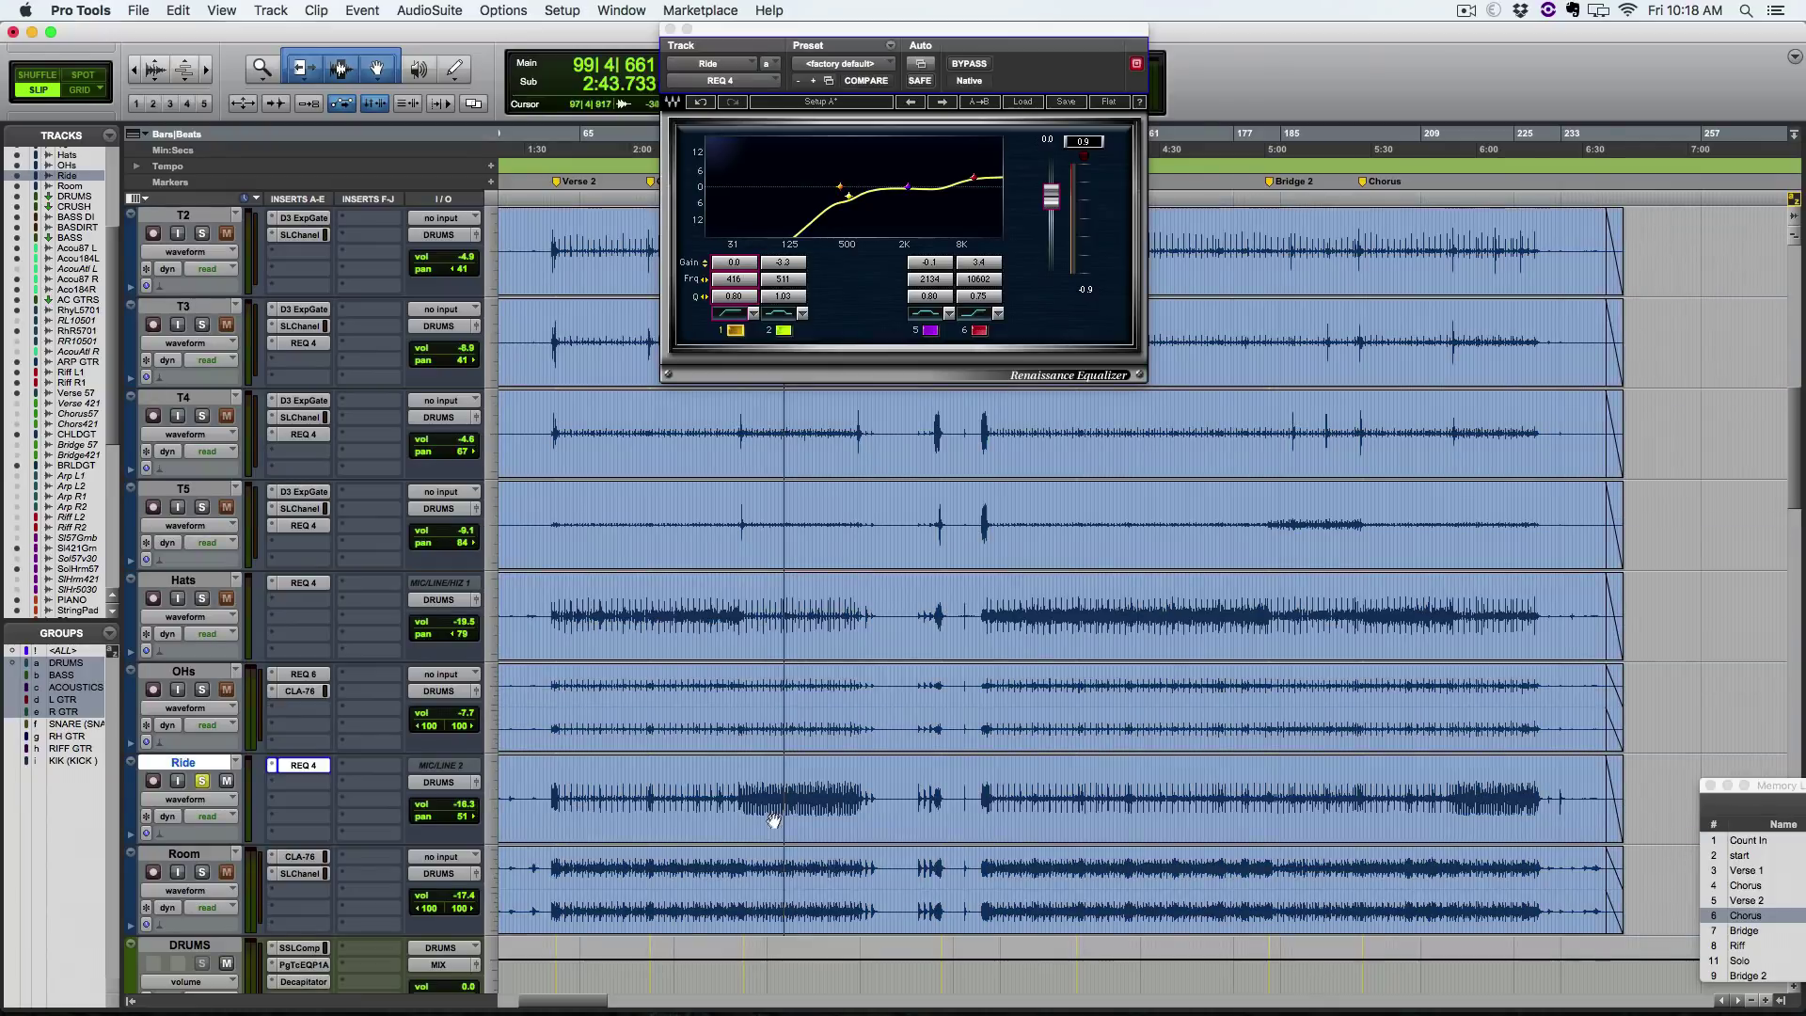
Step: Play the soloed Ride from bar 94 in the Bridge and compare its REQ 4 bypassed and active
key(t)
key(t)
key(t)
click(853, 791)
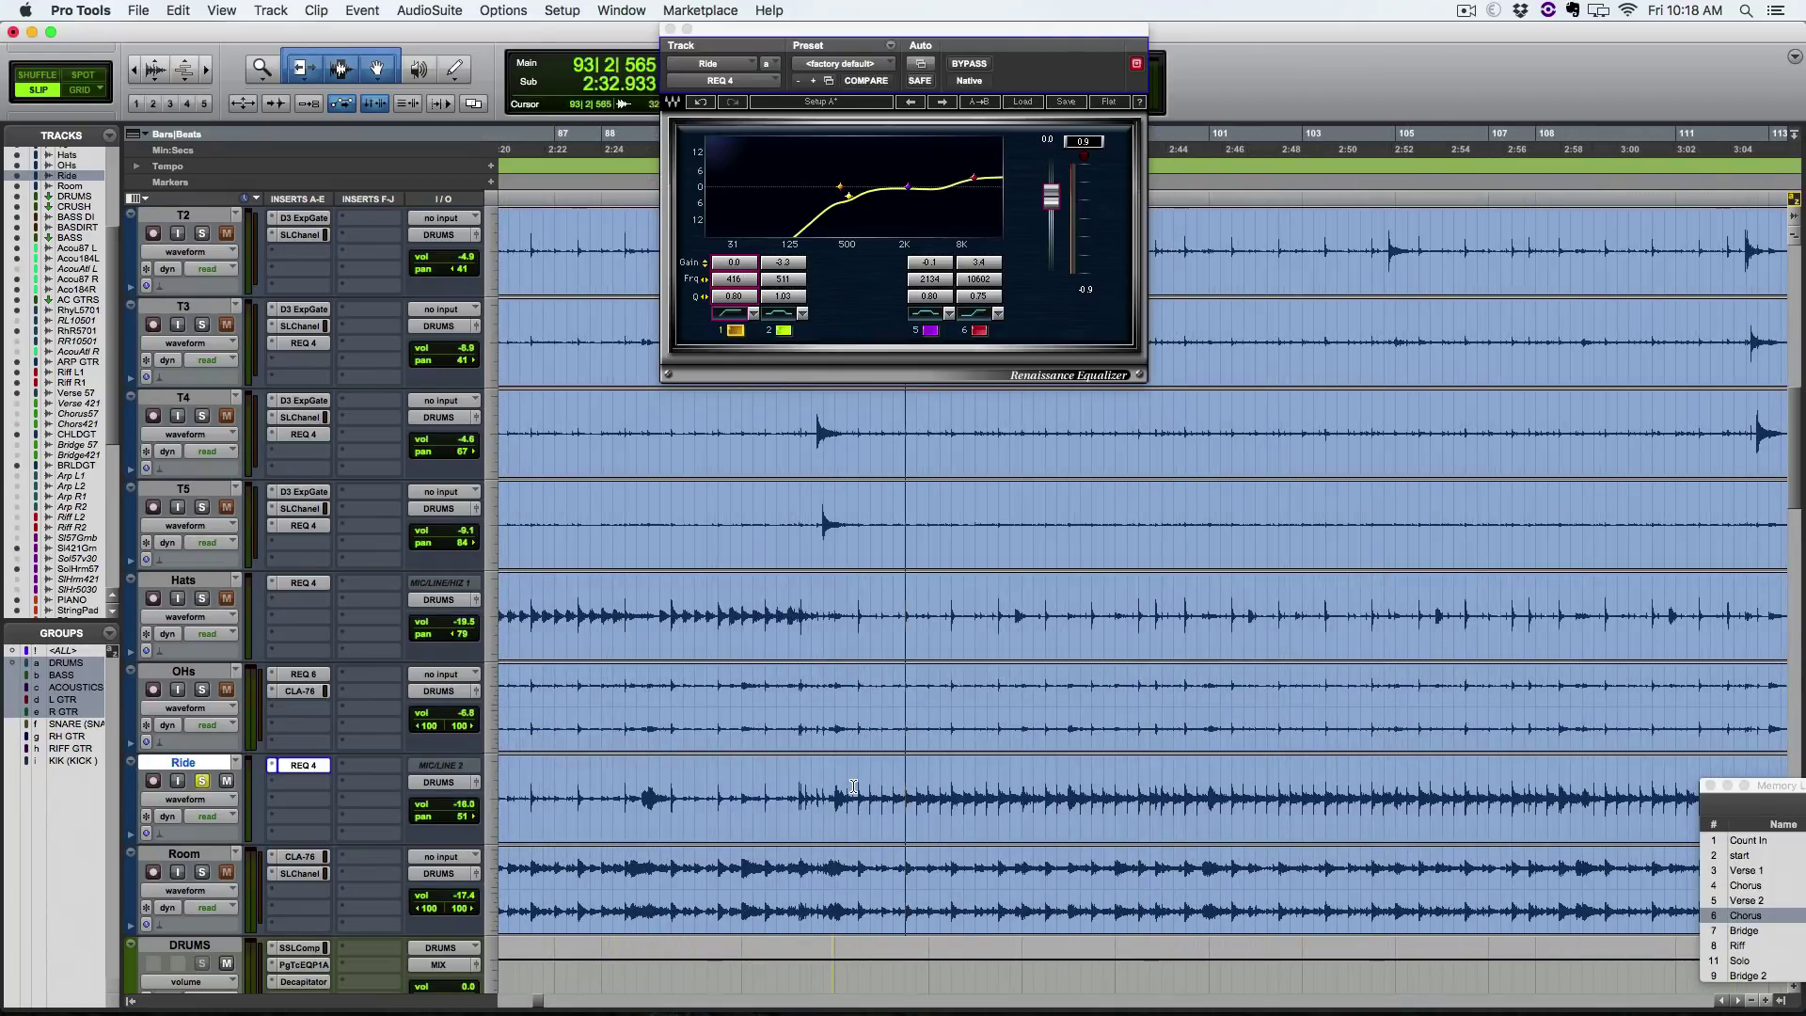
click(836, 785)
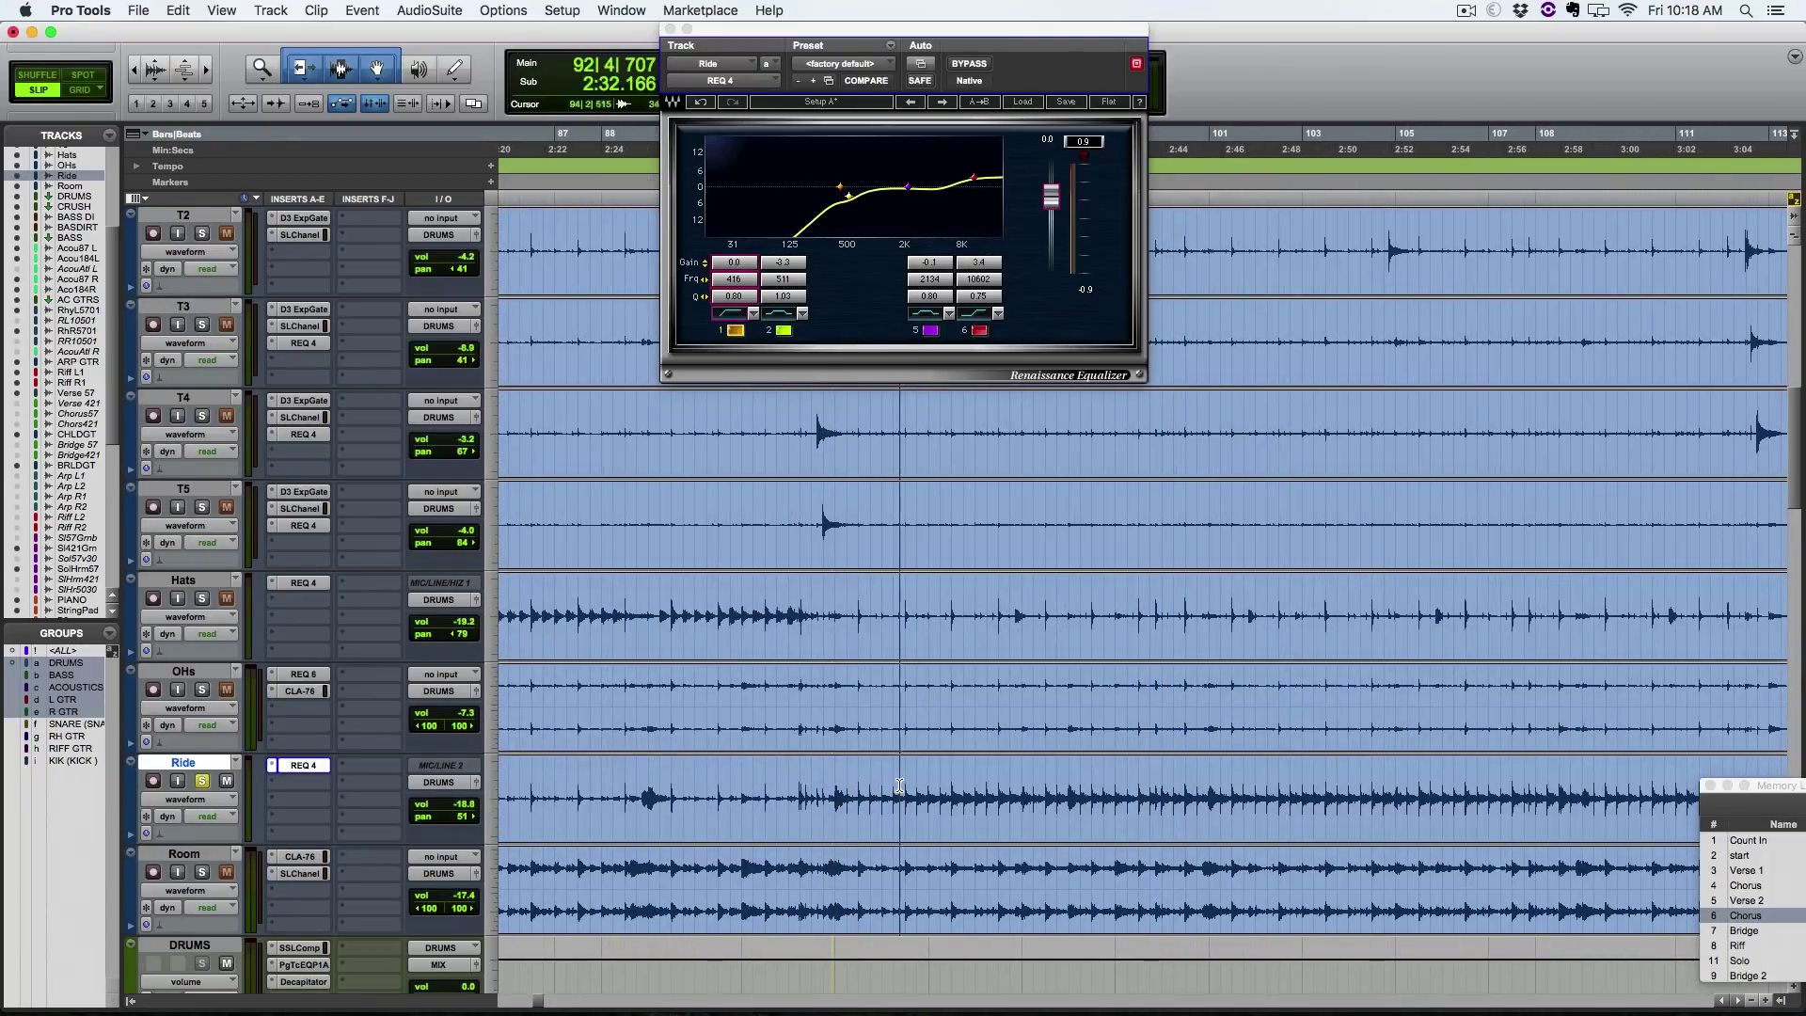
key(space)
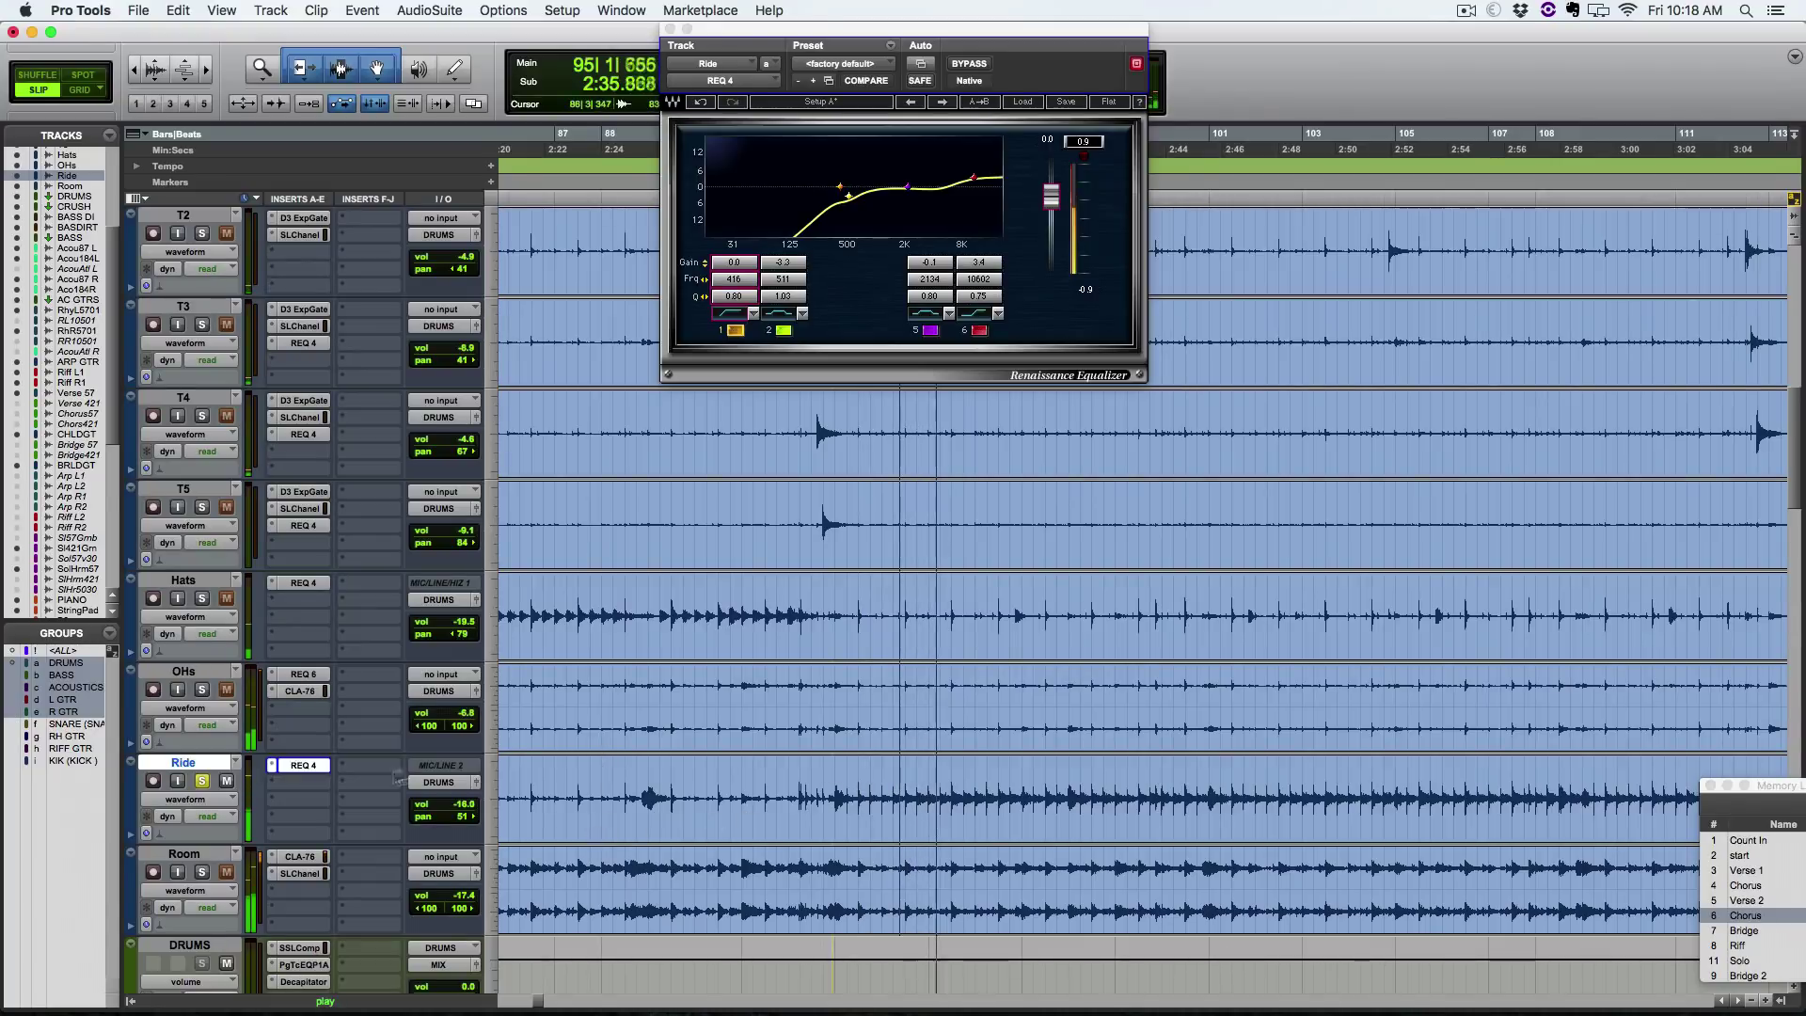
super+click(304, 766)
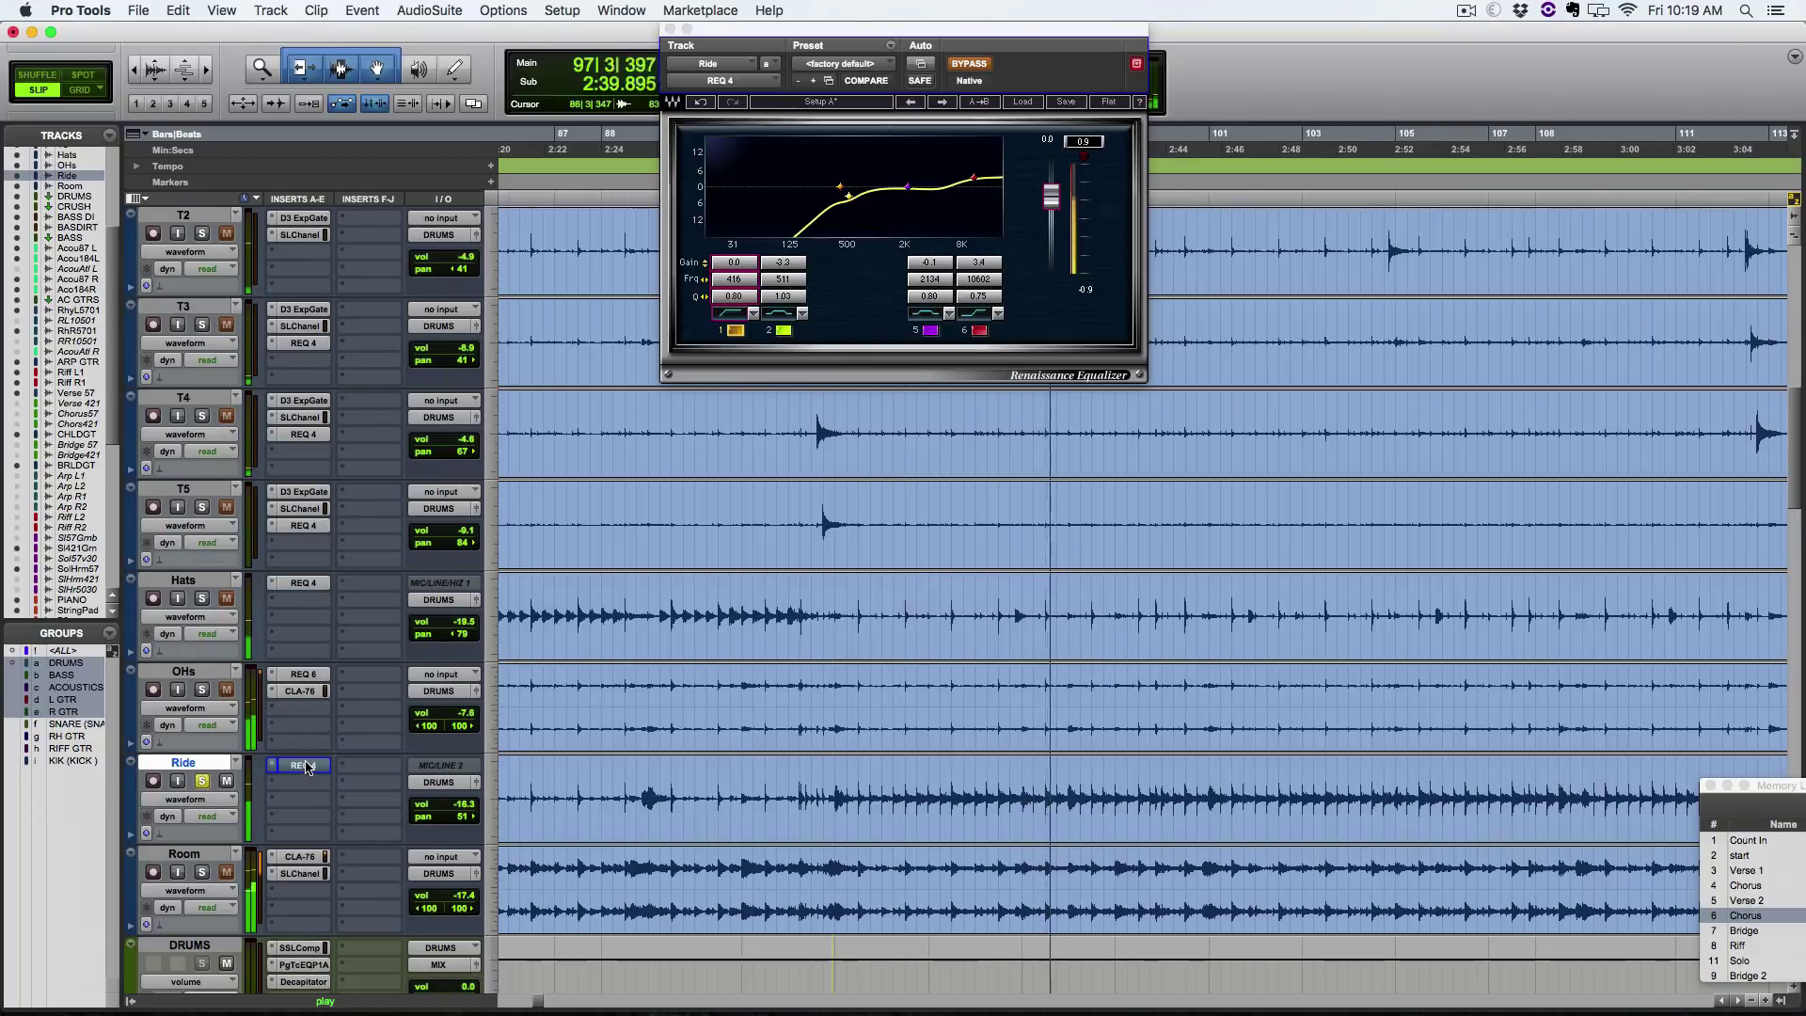
super+click(305, 767)
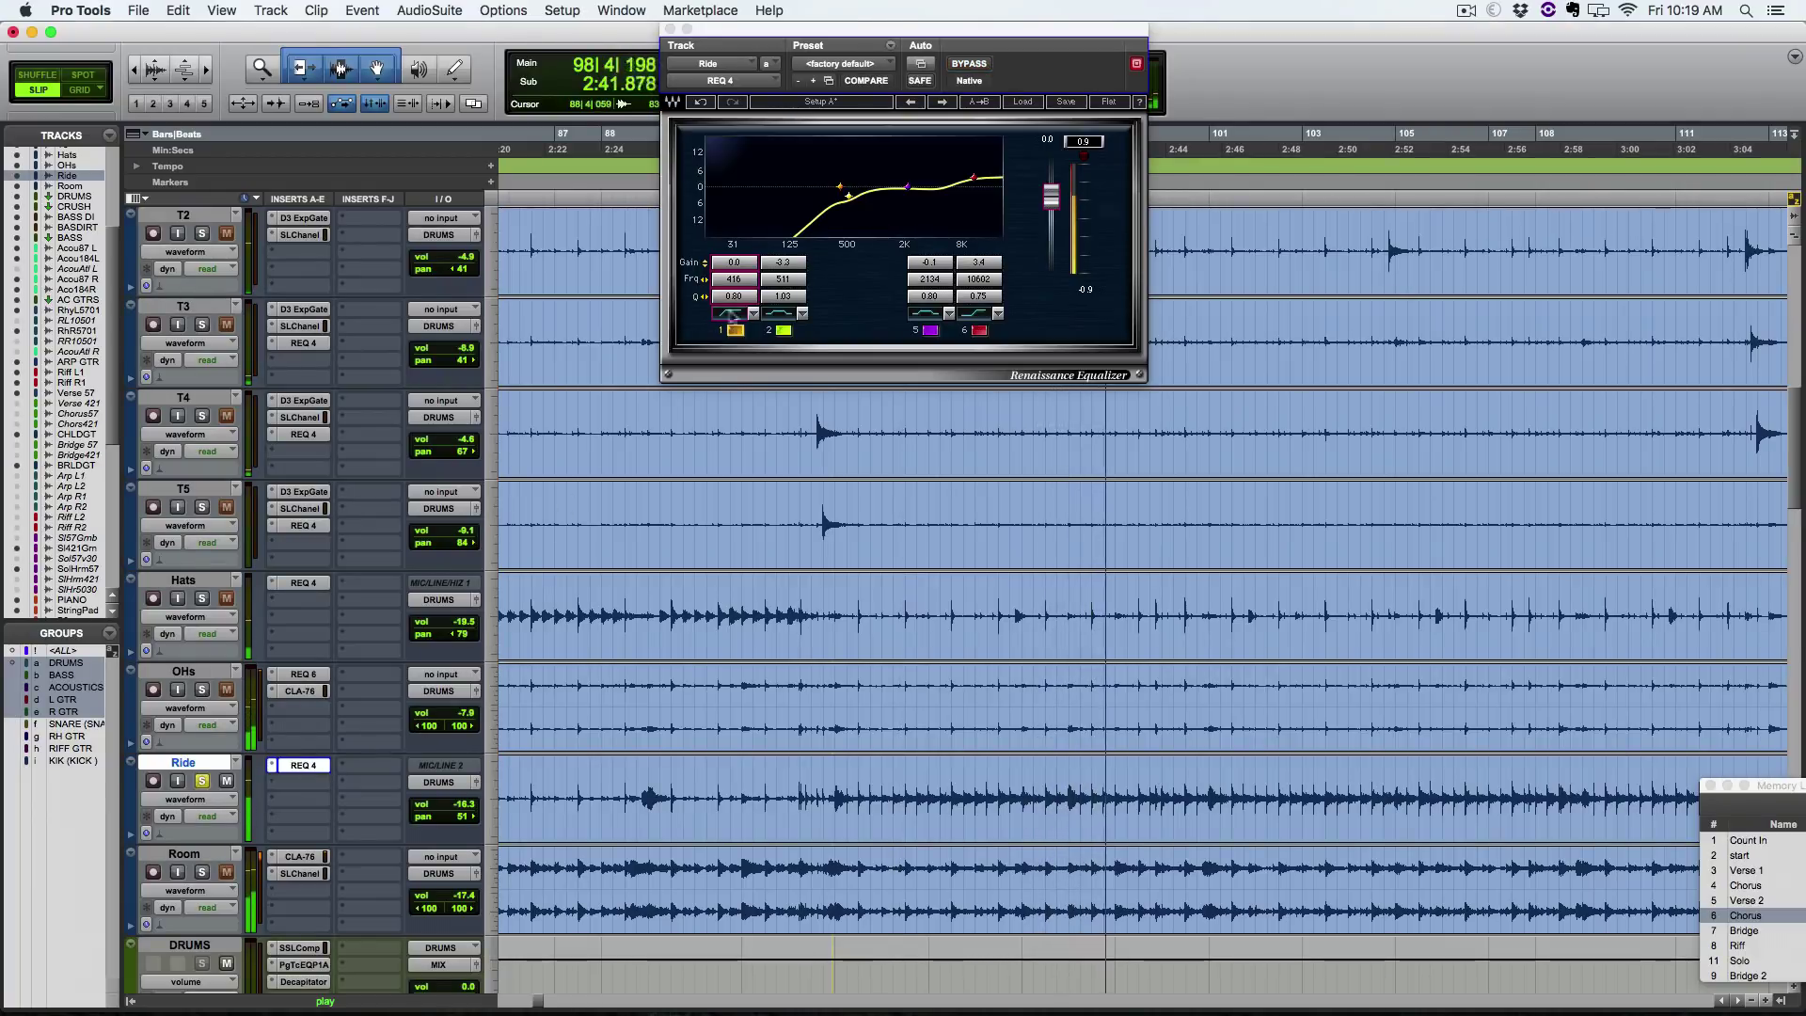
Step: Audition REQ 4 bands 1 and 6 on the Ride by disabling and re-enabling each, replaying from bar 94
click(736, 334)
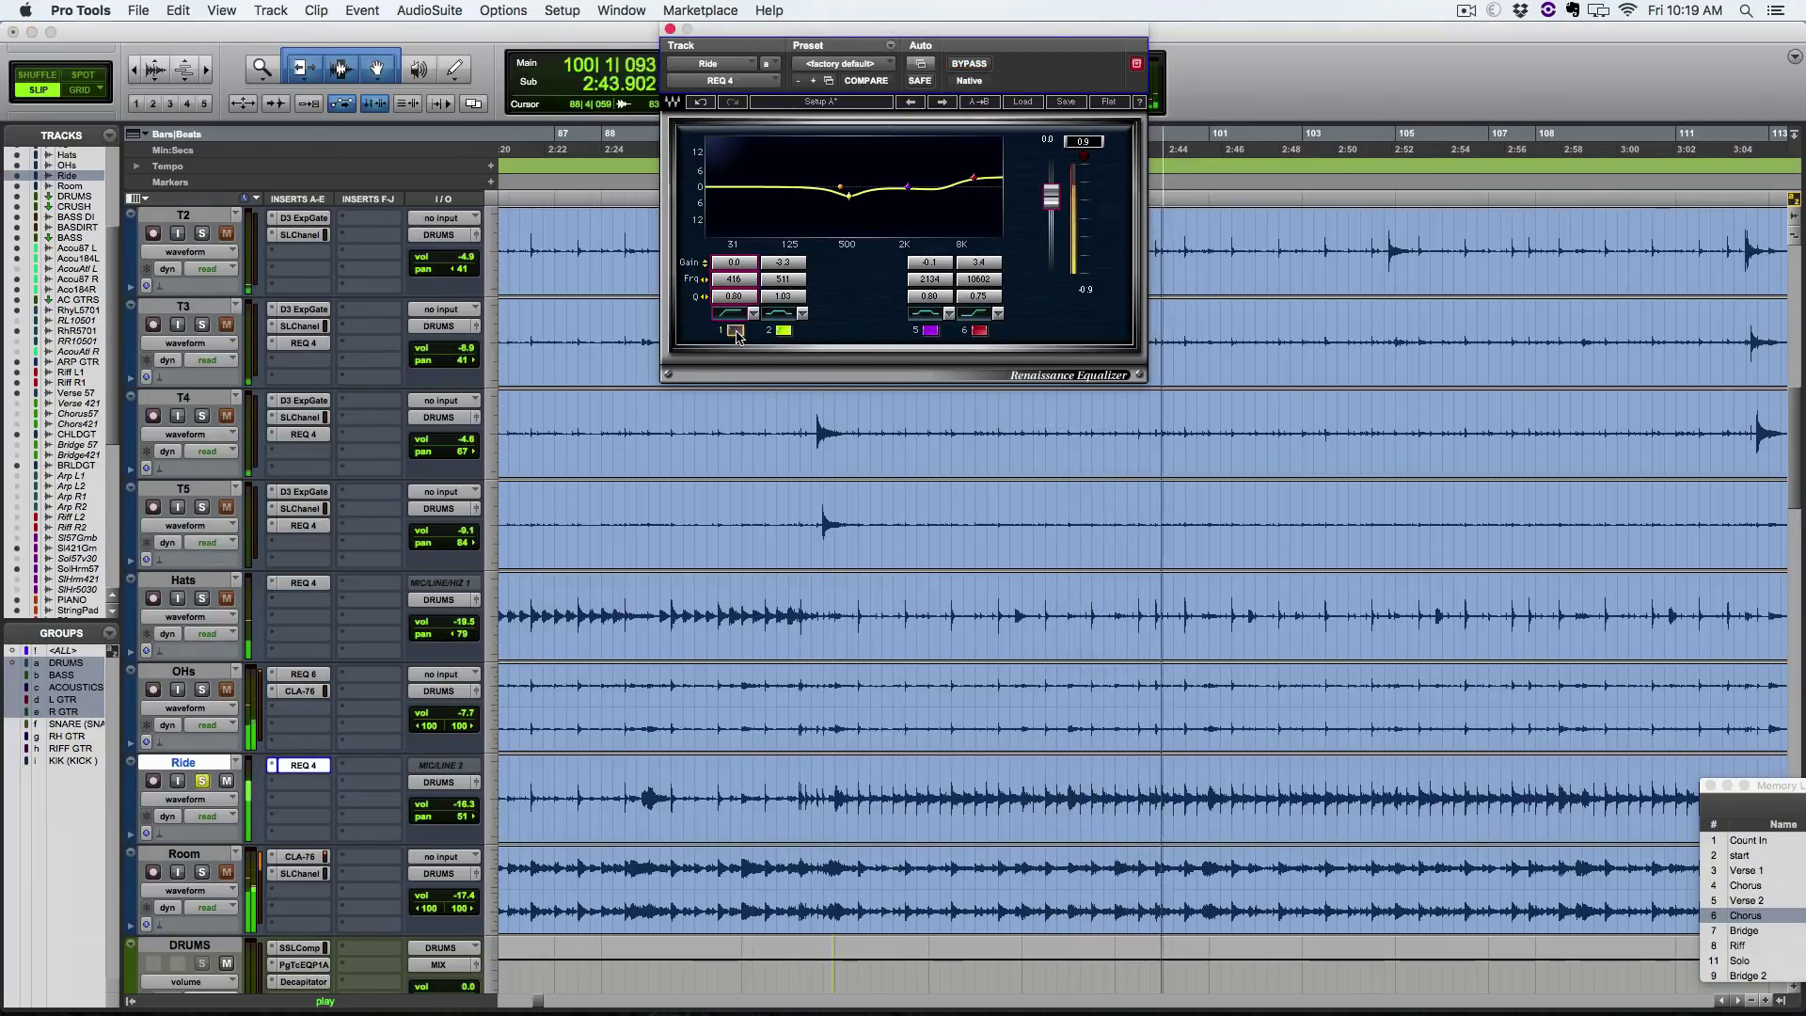
key(space)
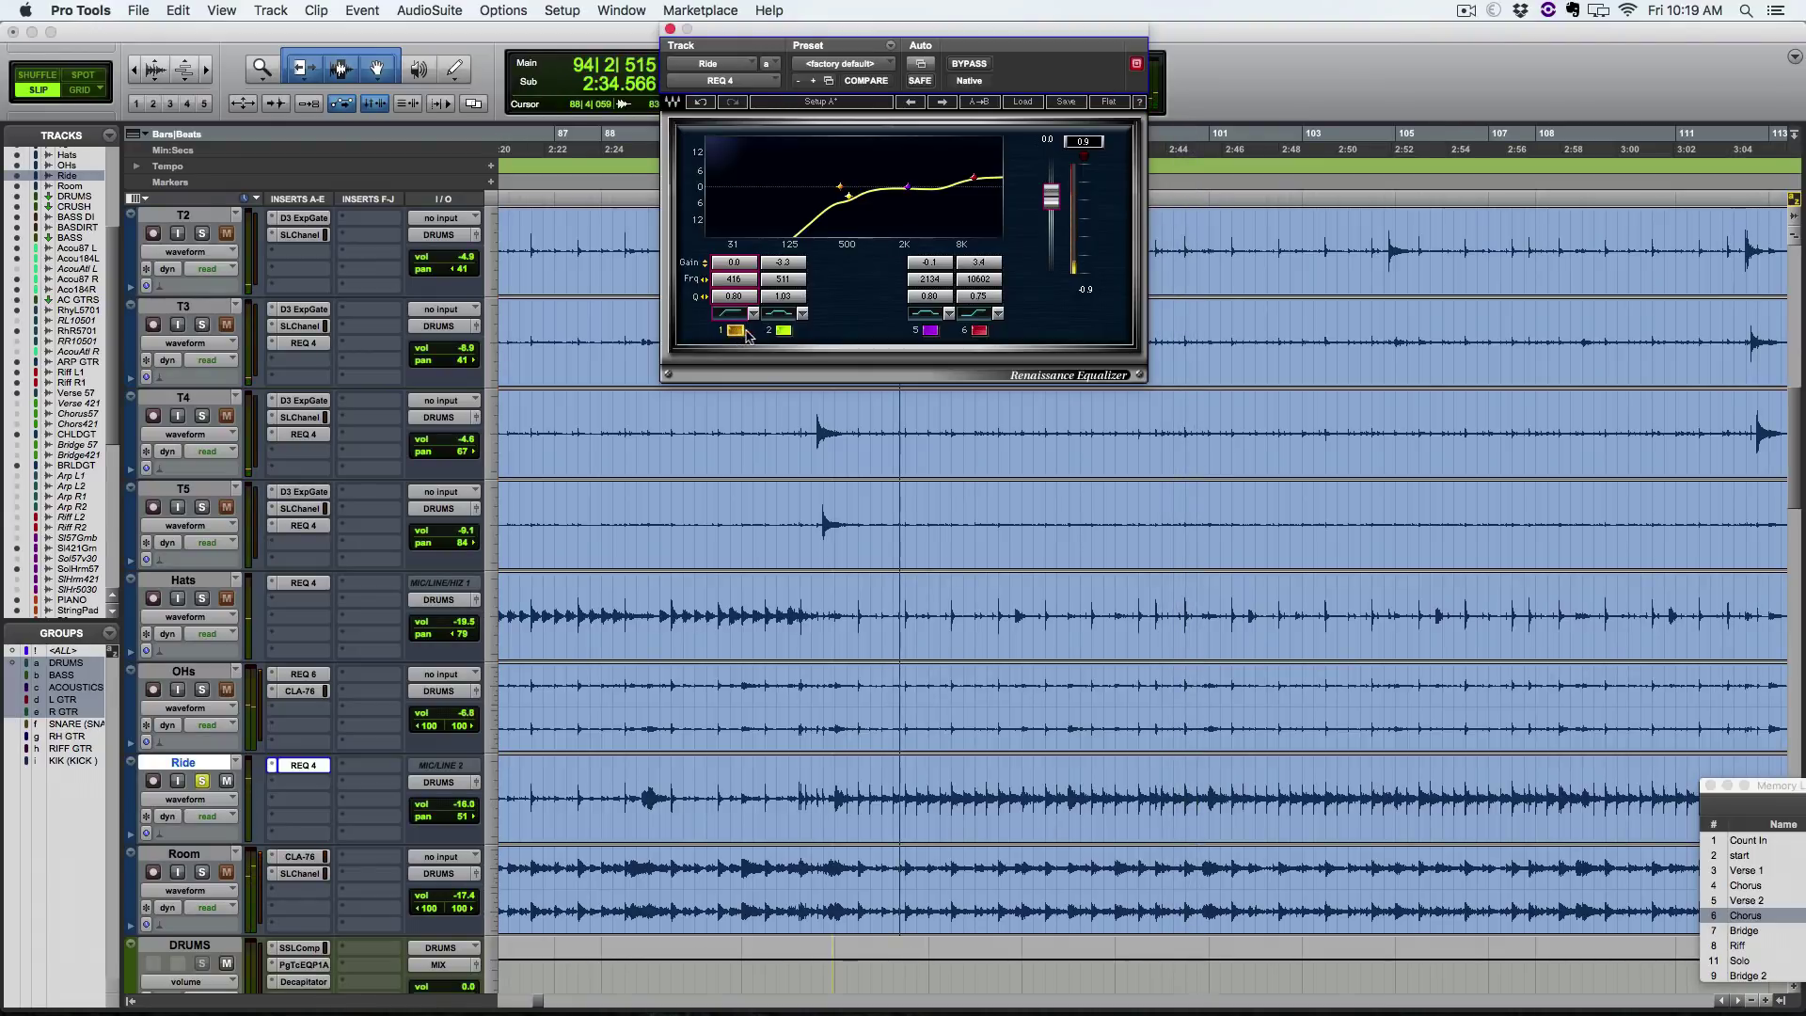
key(space)
click(735, 331)
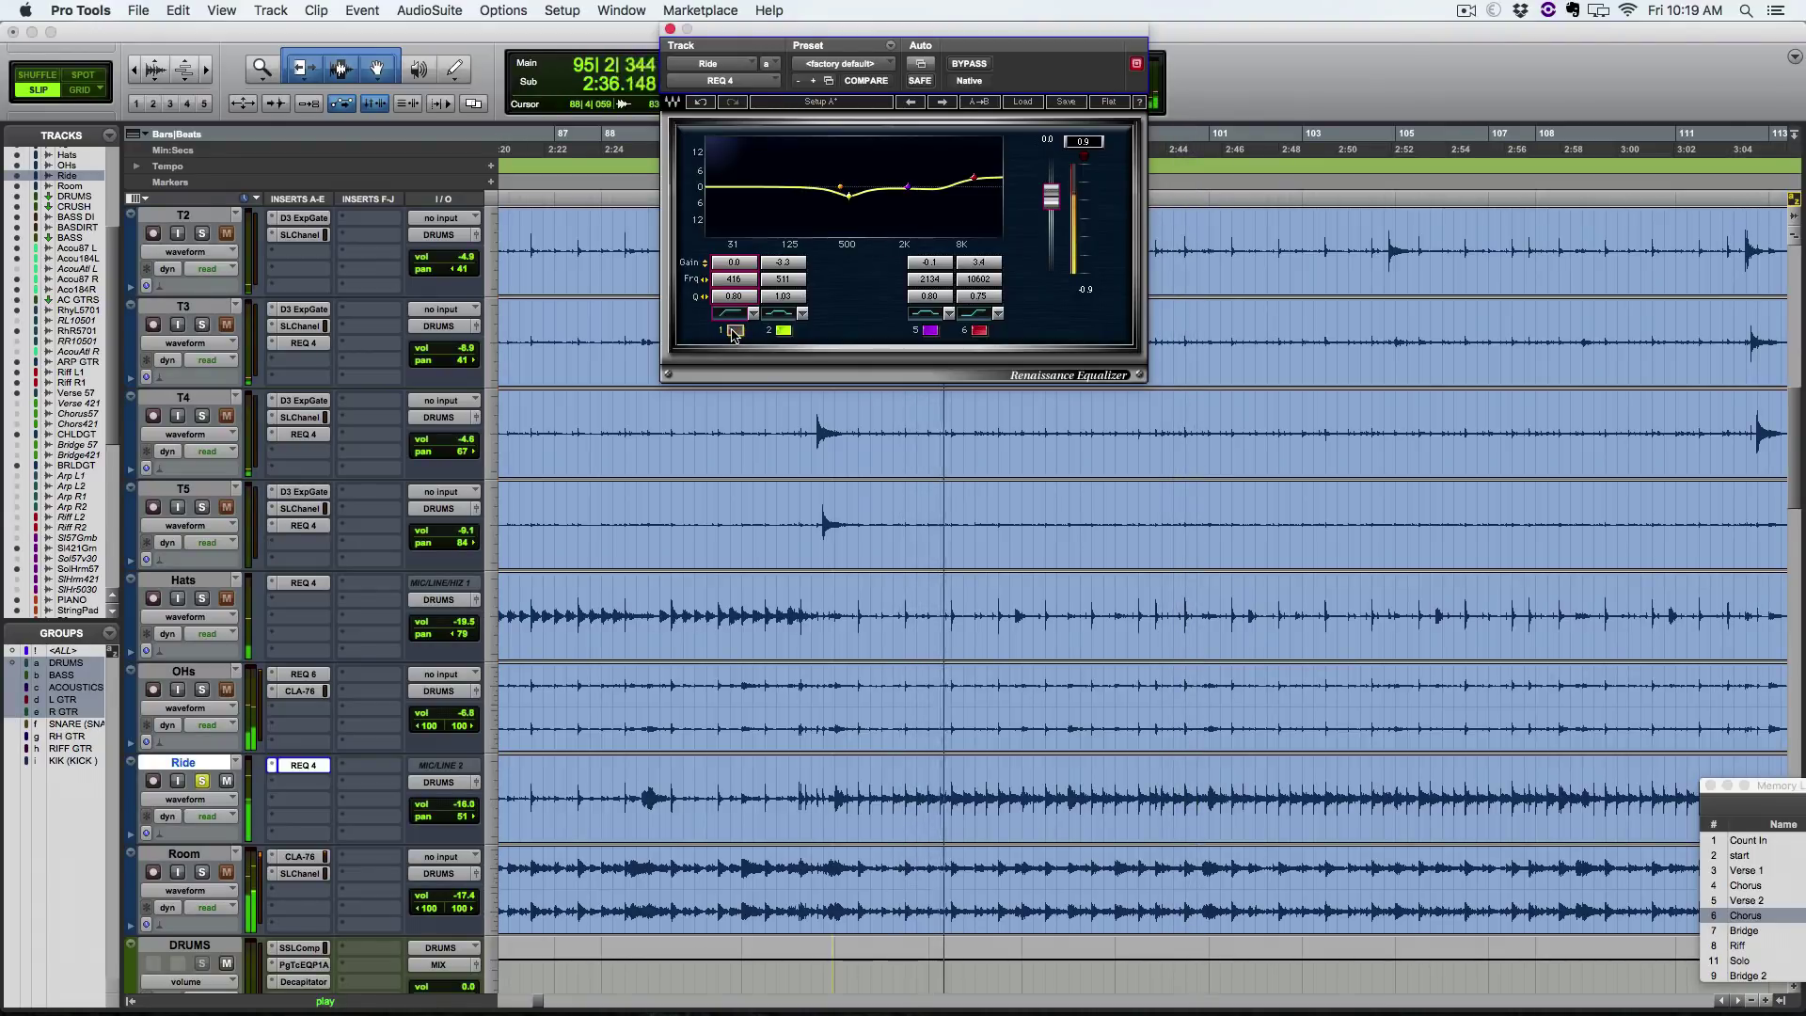
click(734, 331)
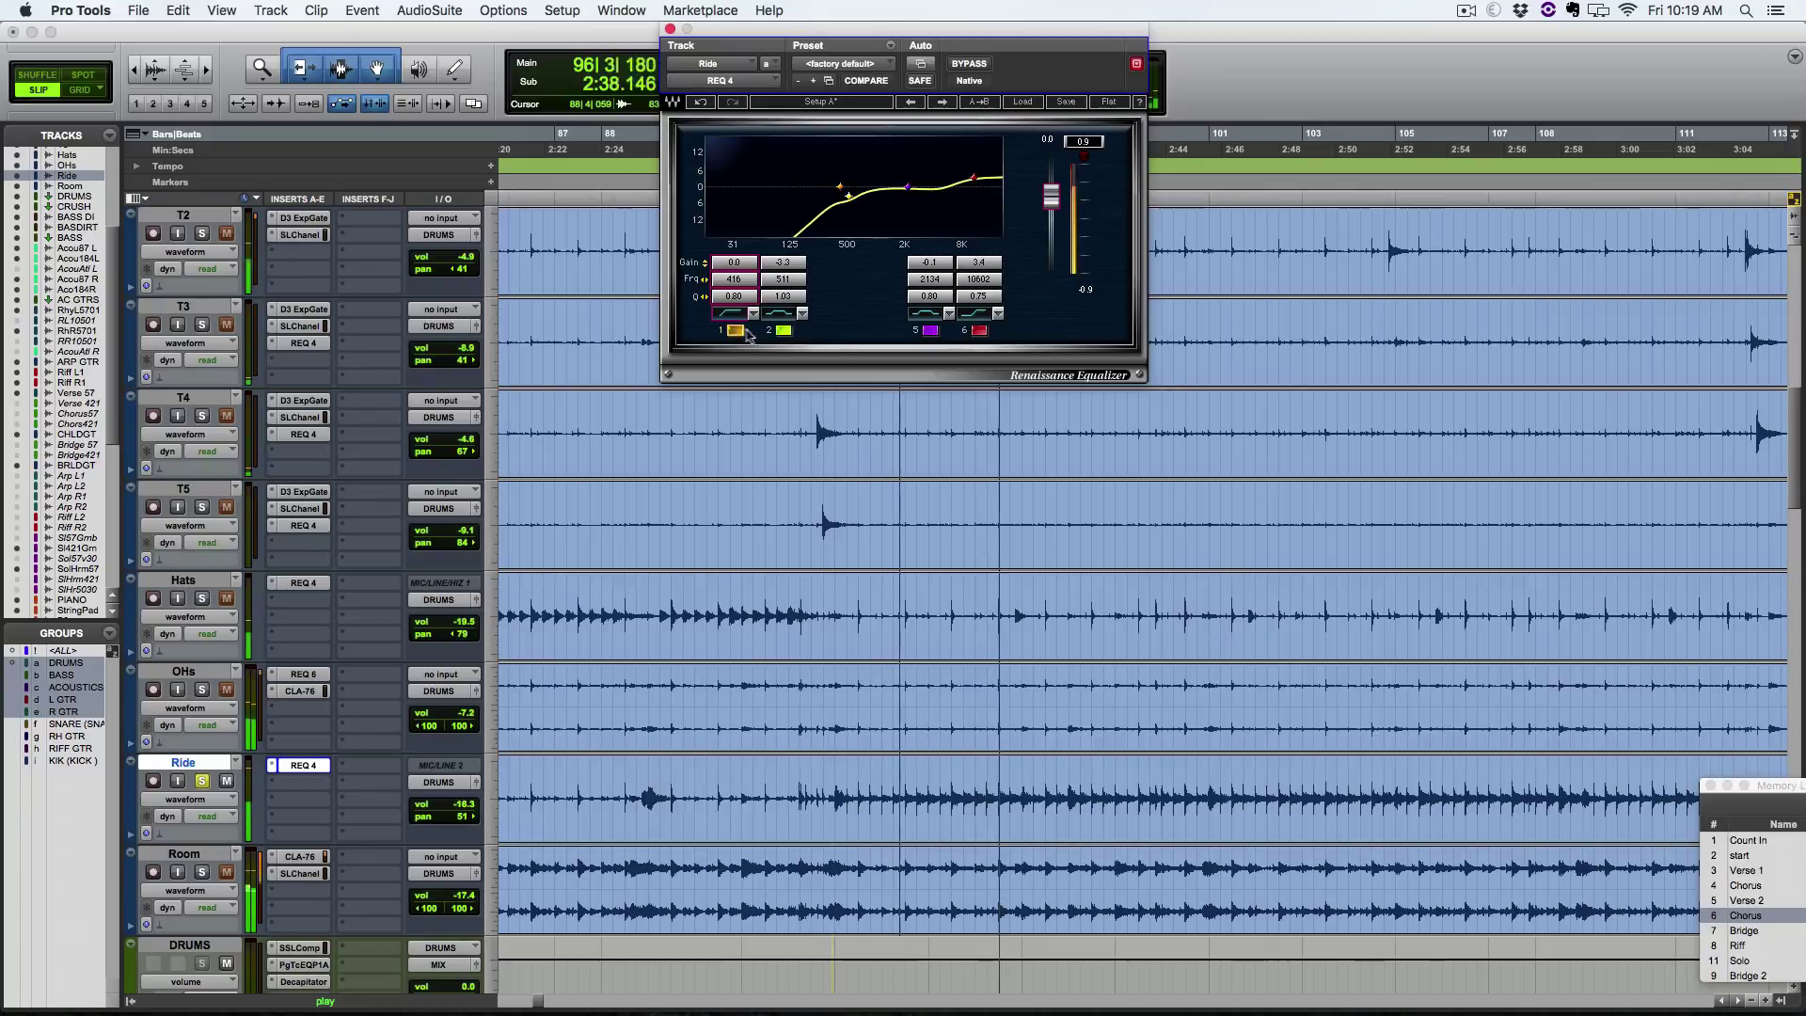
click(978, 331)
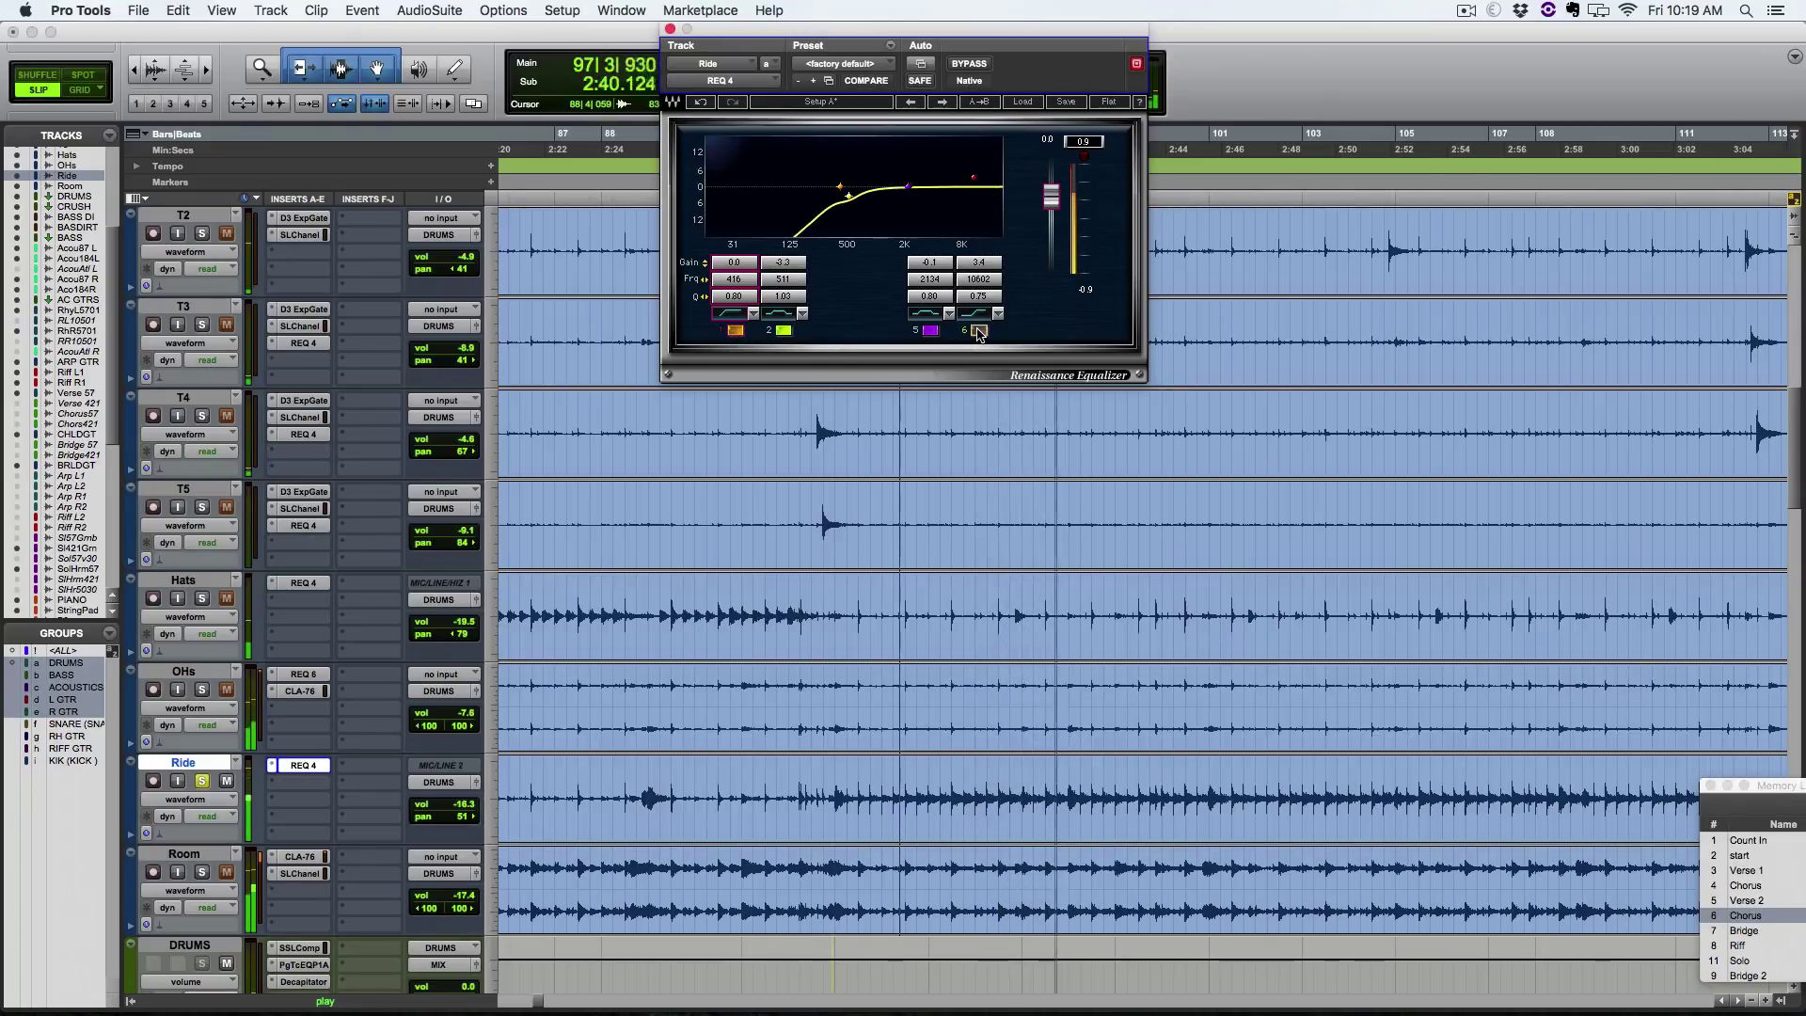
click(978, 331)
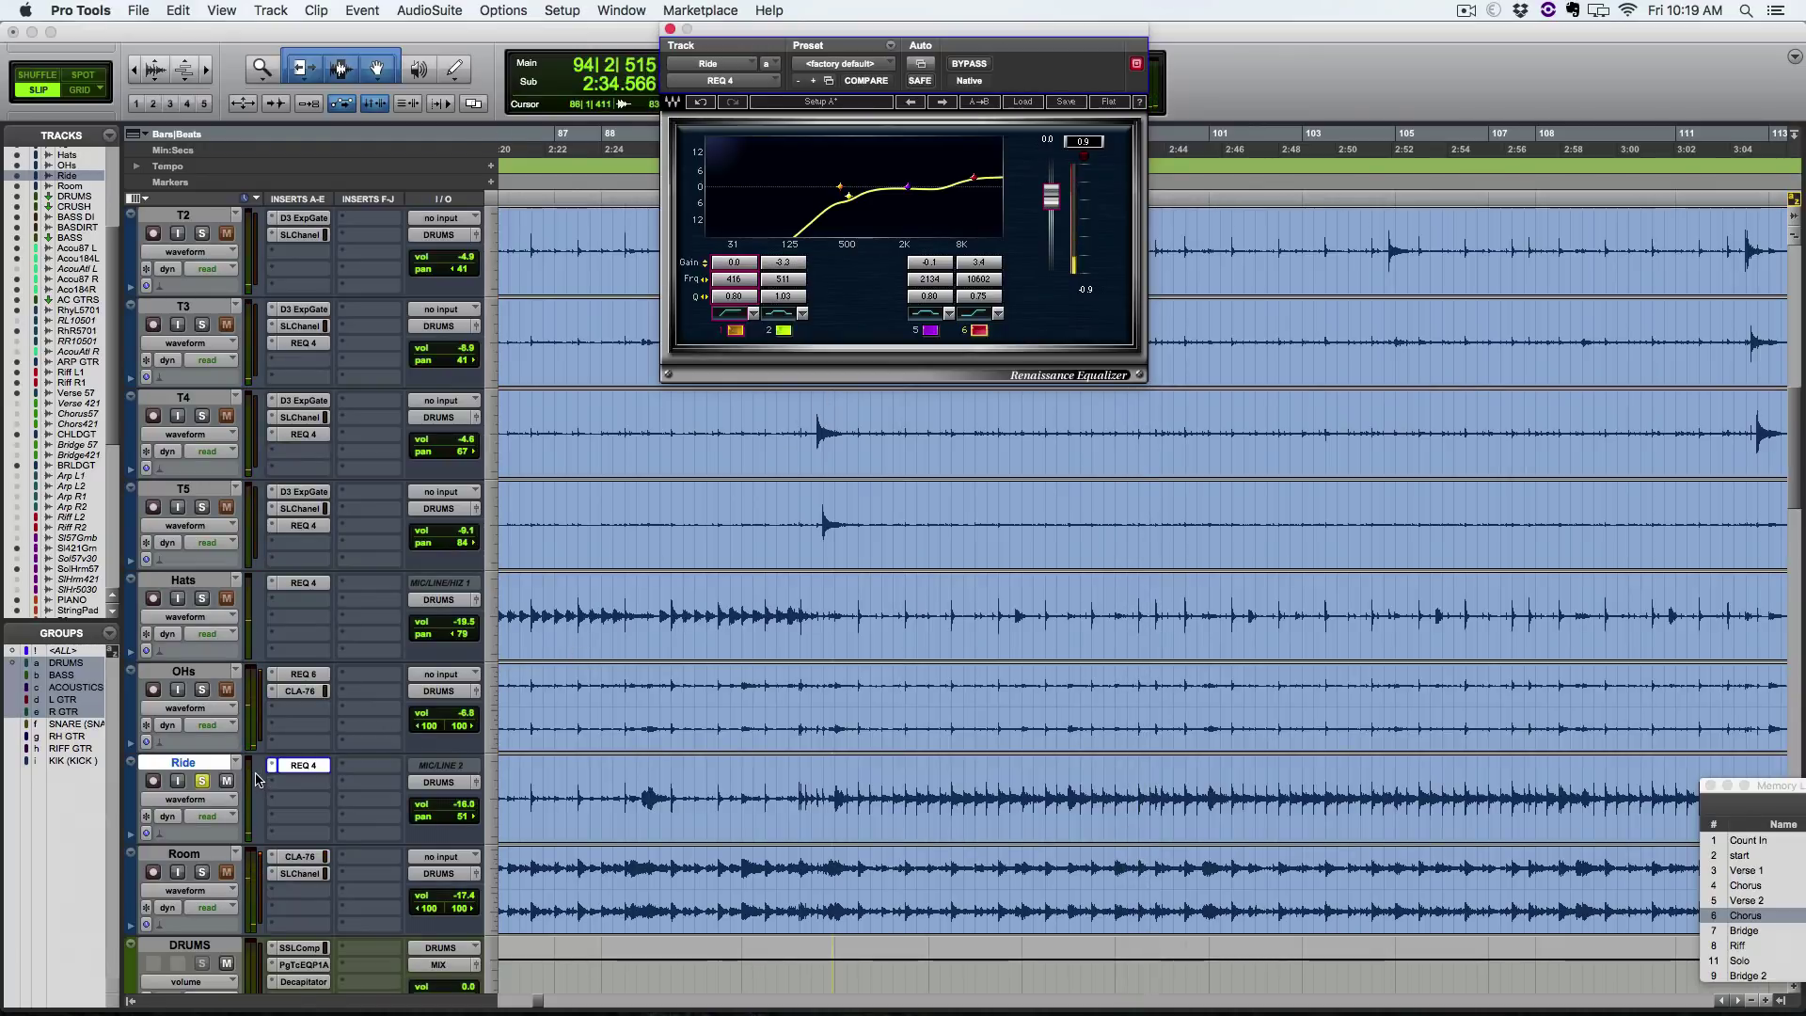
Step: Add OHs to the solo, audition it together with the Ride from bar 94, and close the Ride's REQ 4
click(201, 689)
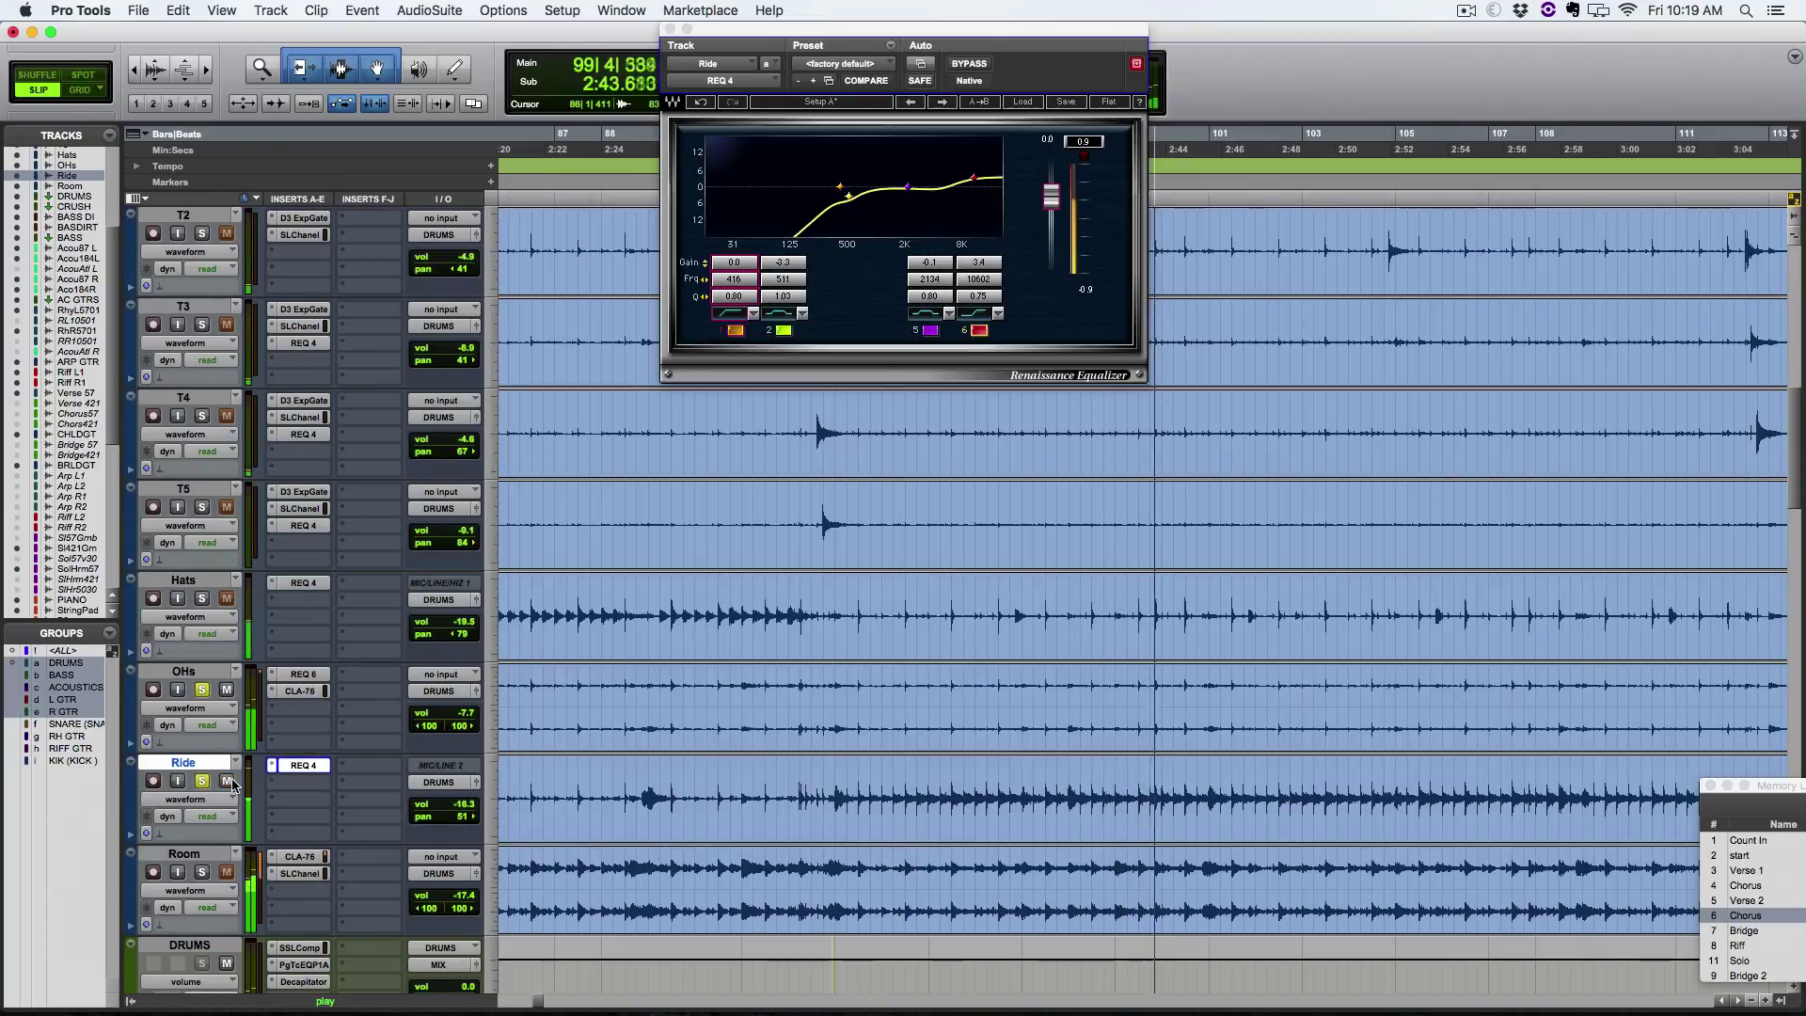
key(space)
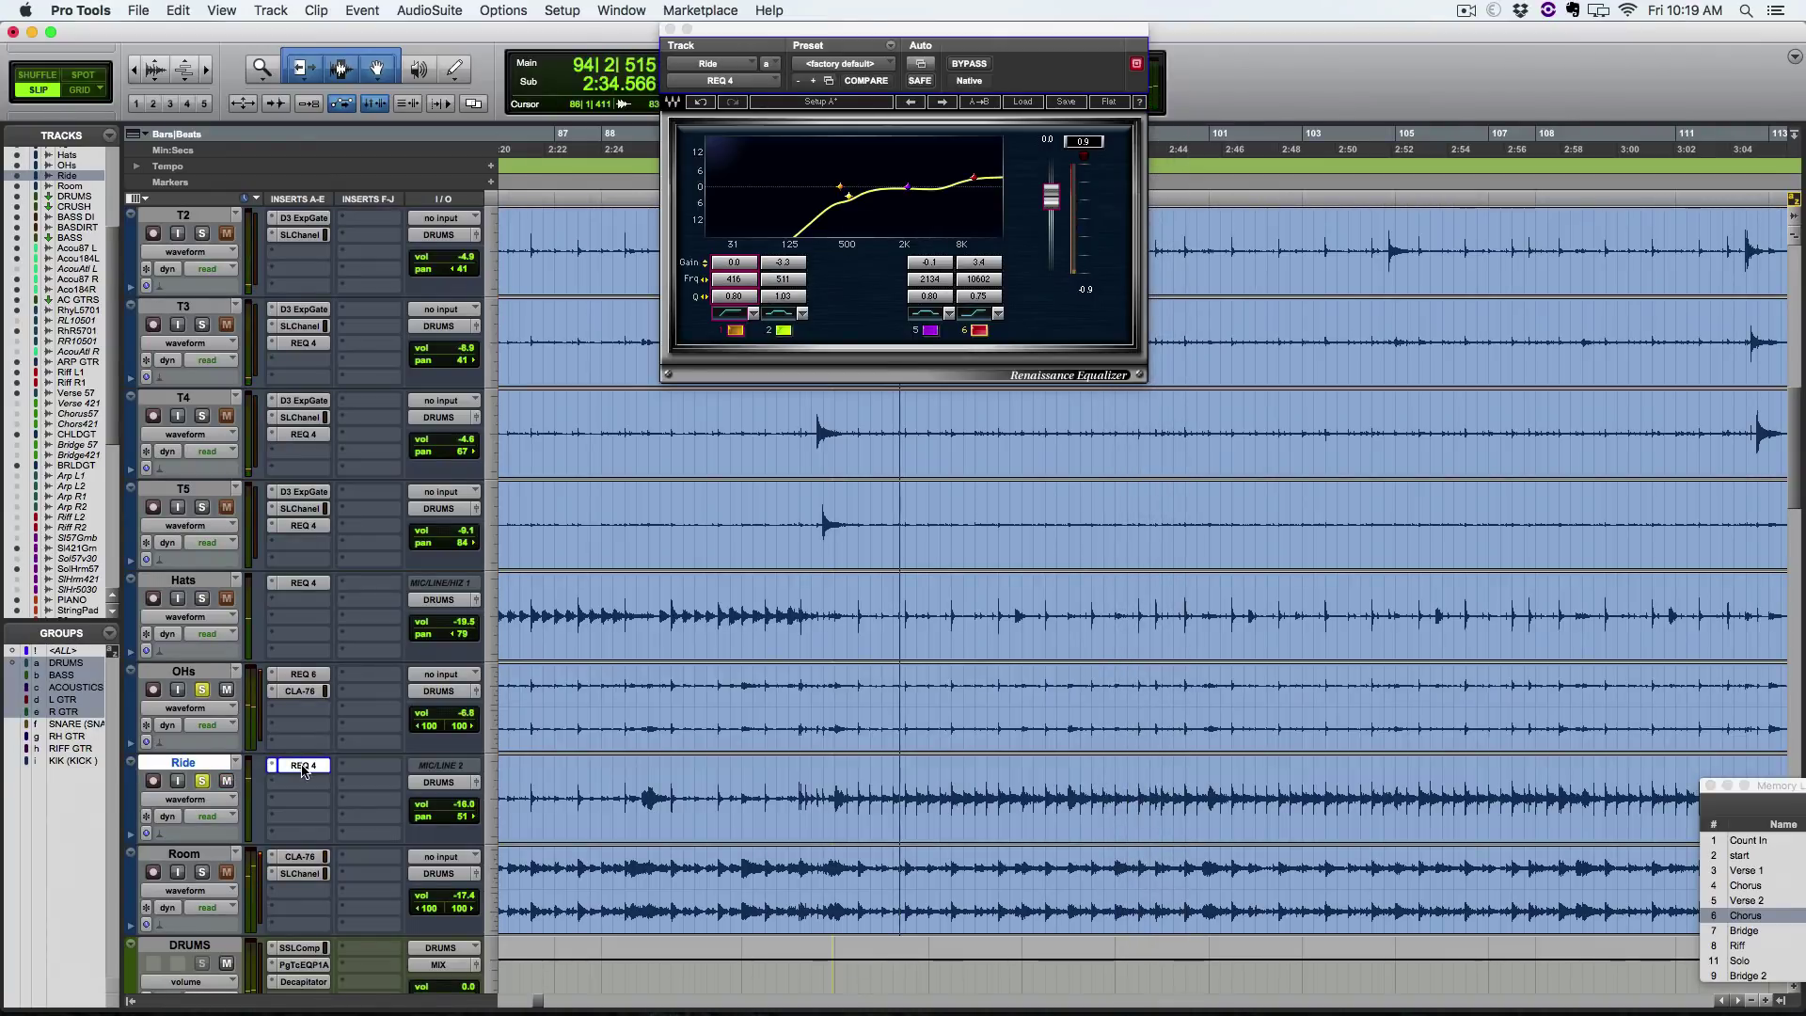
click(303, 767)
Step: Place the playback start at bar 62, just before Verse 2, and select the Room track
key(r)
key(r)
key(r)
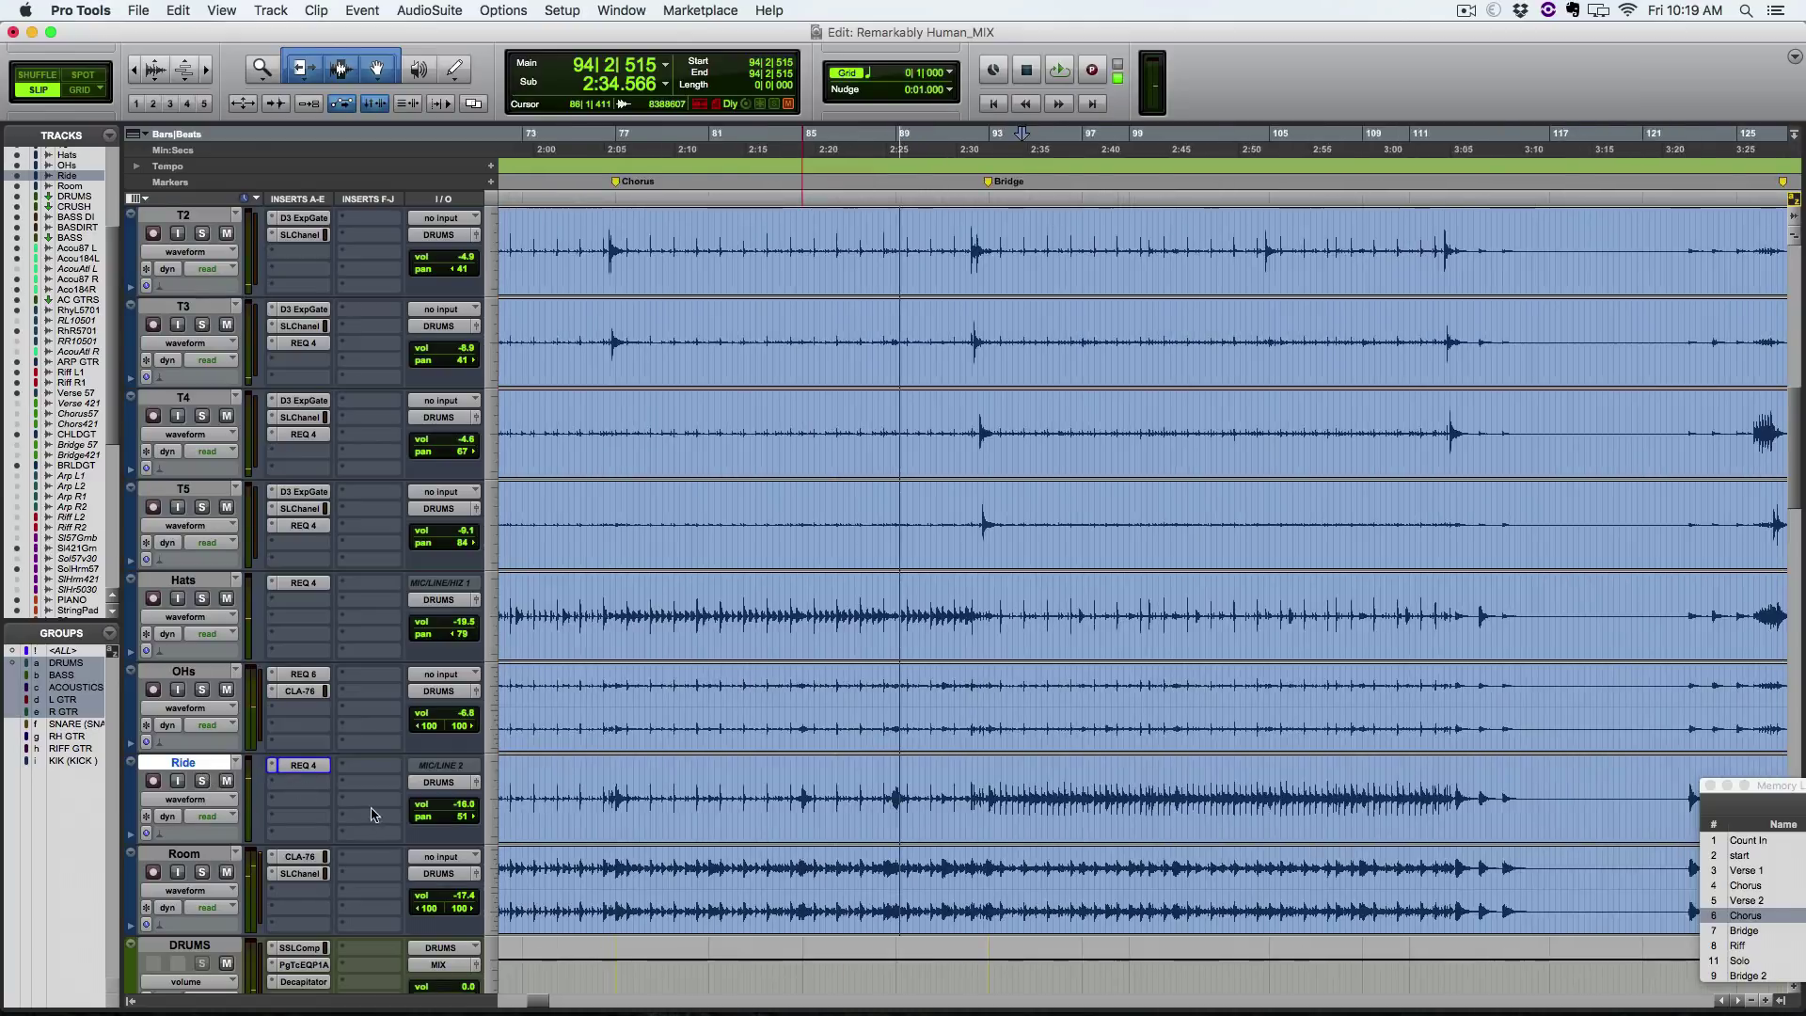
click(856, 873)
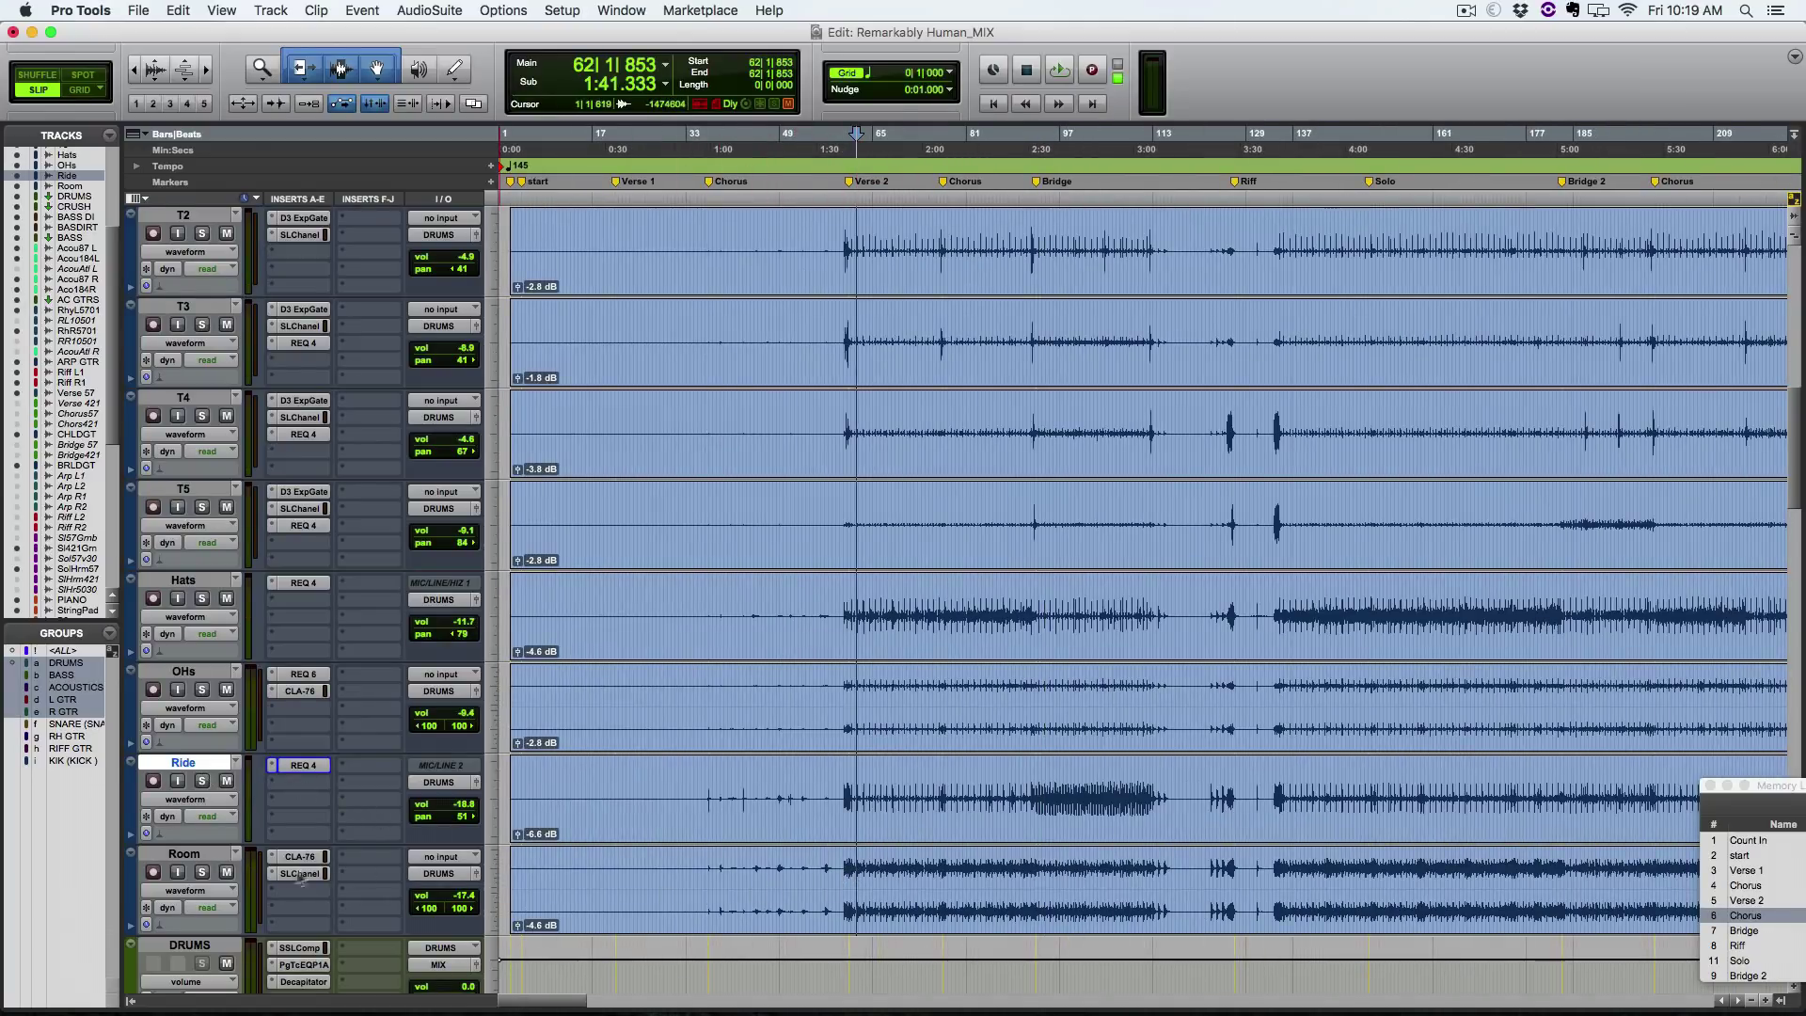
click(209, 856)
scroll(271, 858, down, 3)
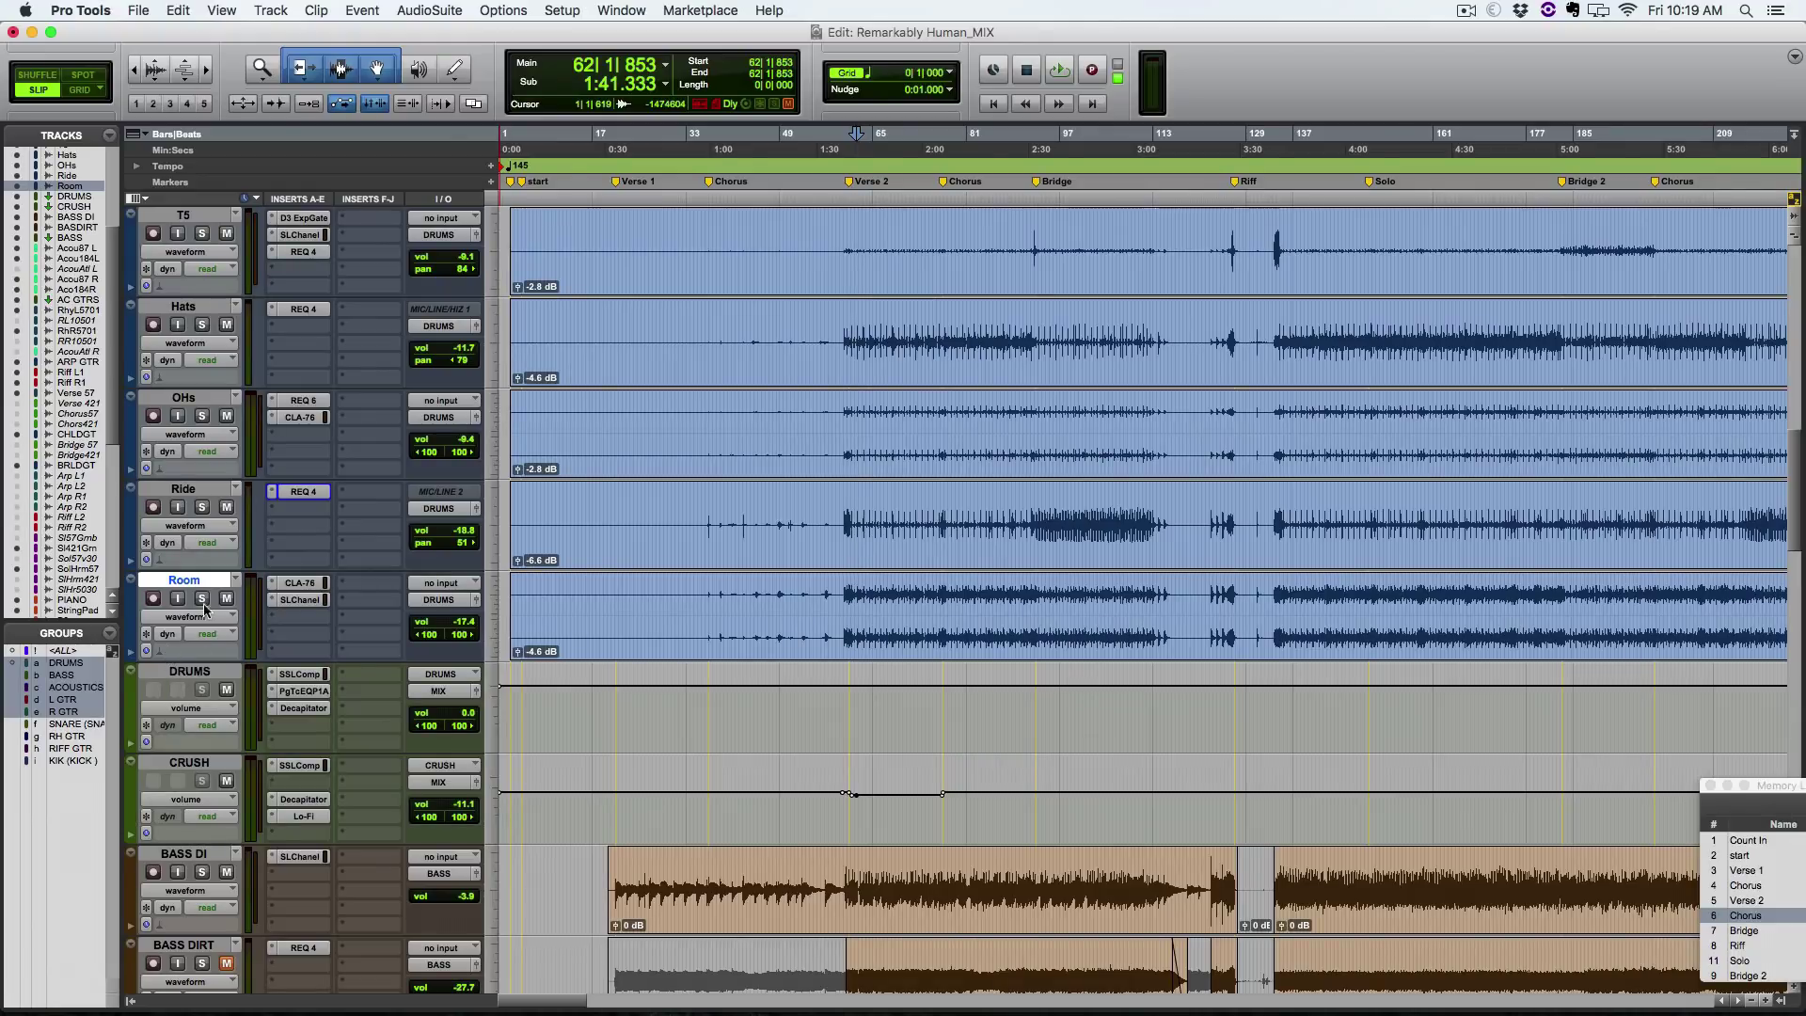
Step: Solo the Room along with the other drum tracks, start playback from bar 62, and switch to the Mix window
click(202, 599)
key(space)
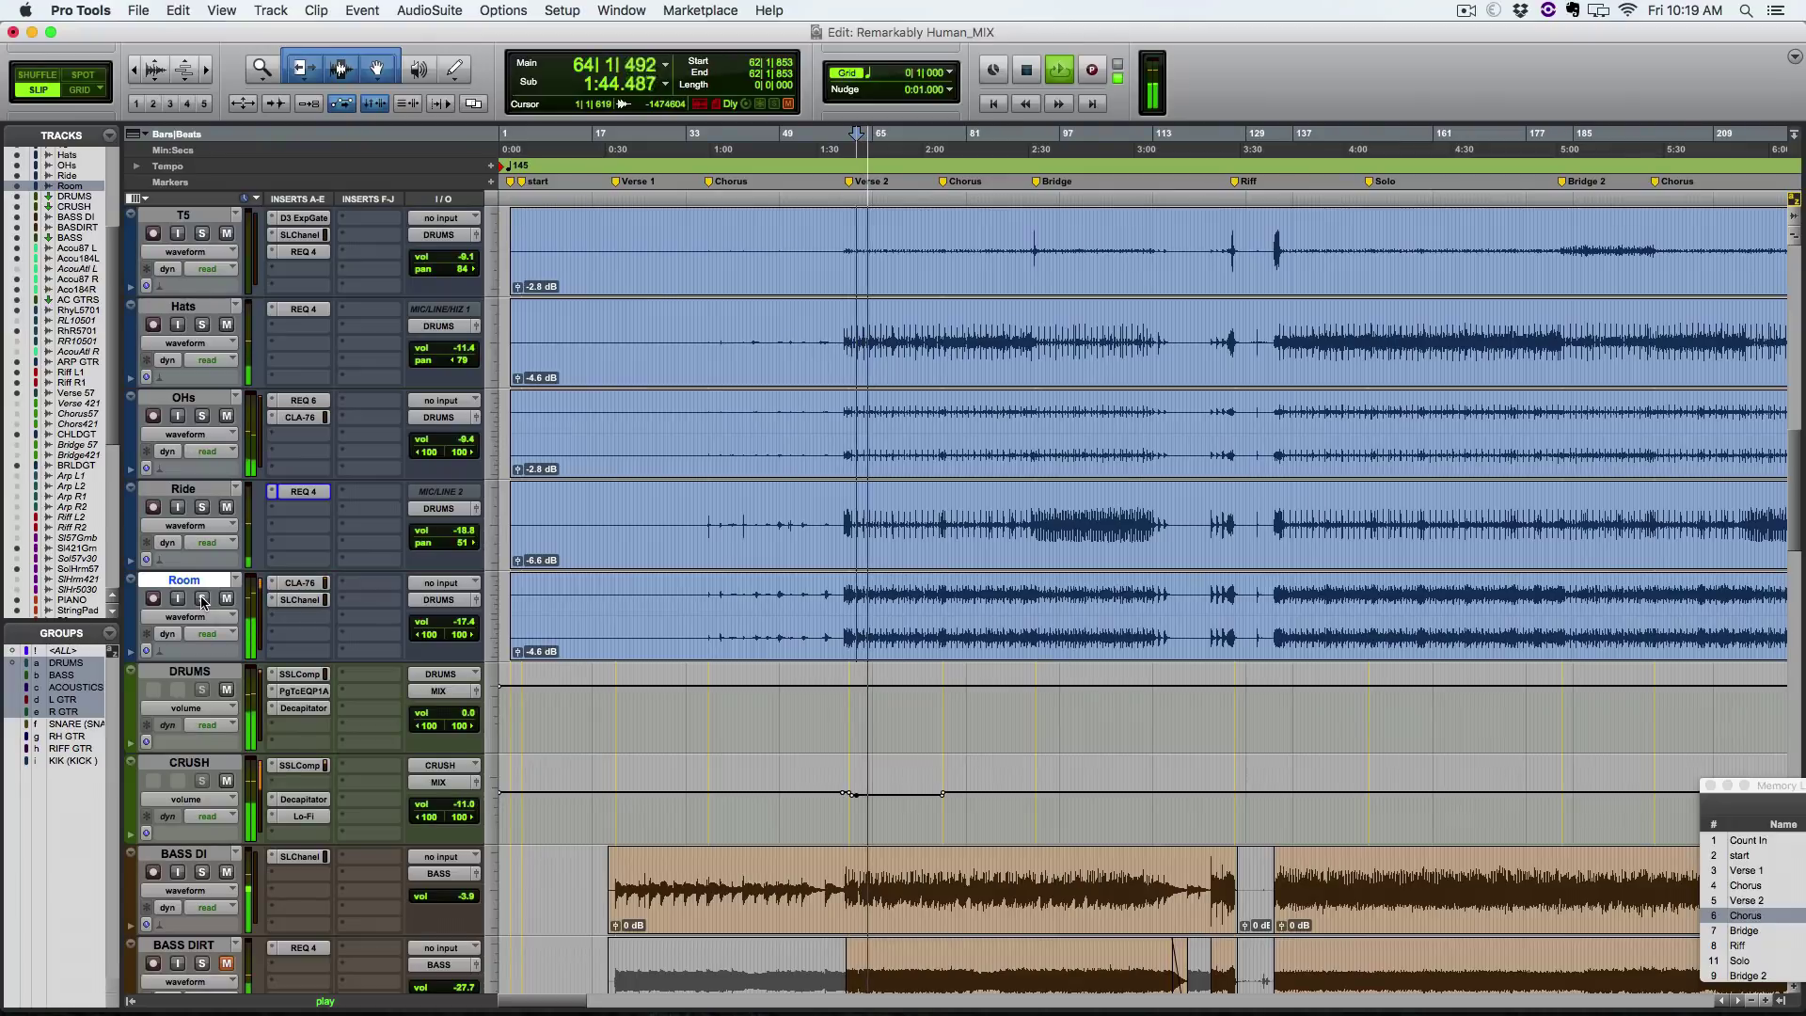
key(super+equal)
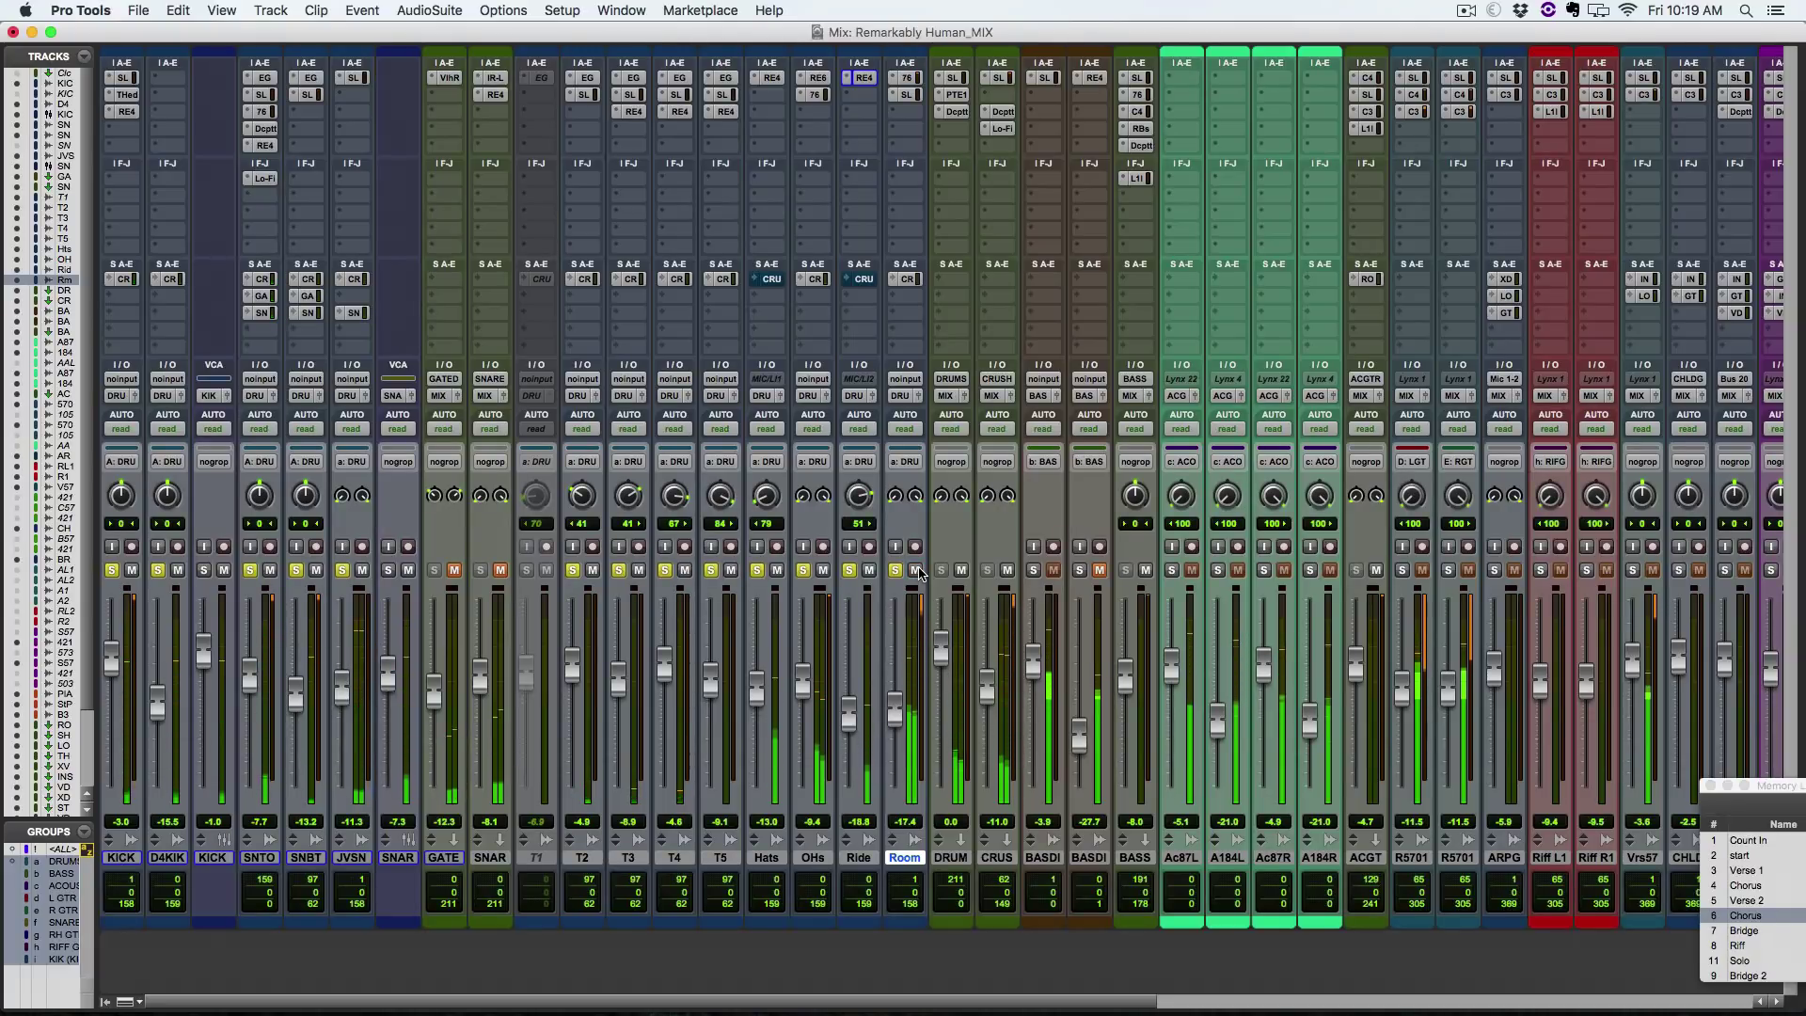
Step: Solo only the Room track, play it with its inserts bypassed, and open its CLA-76 compressor
click(896, 571)
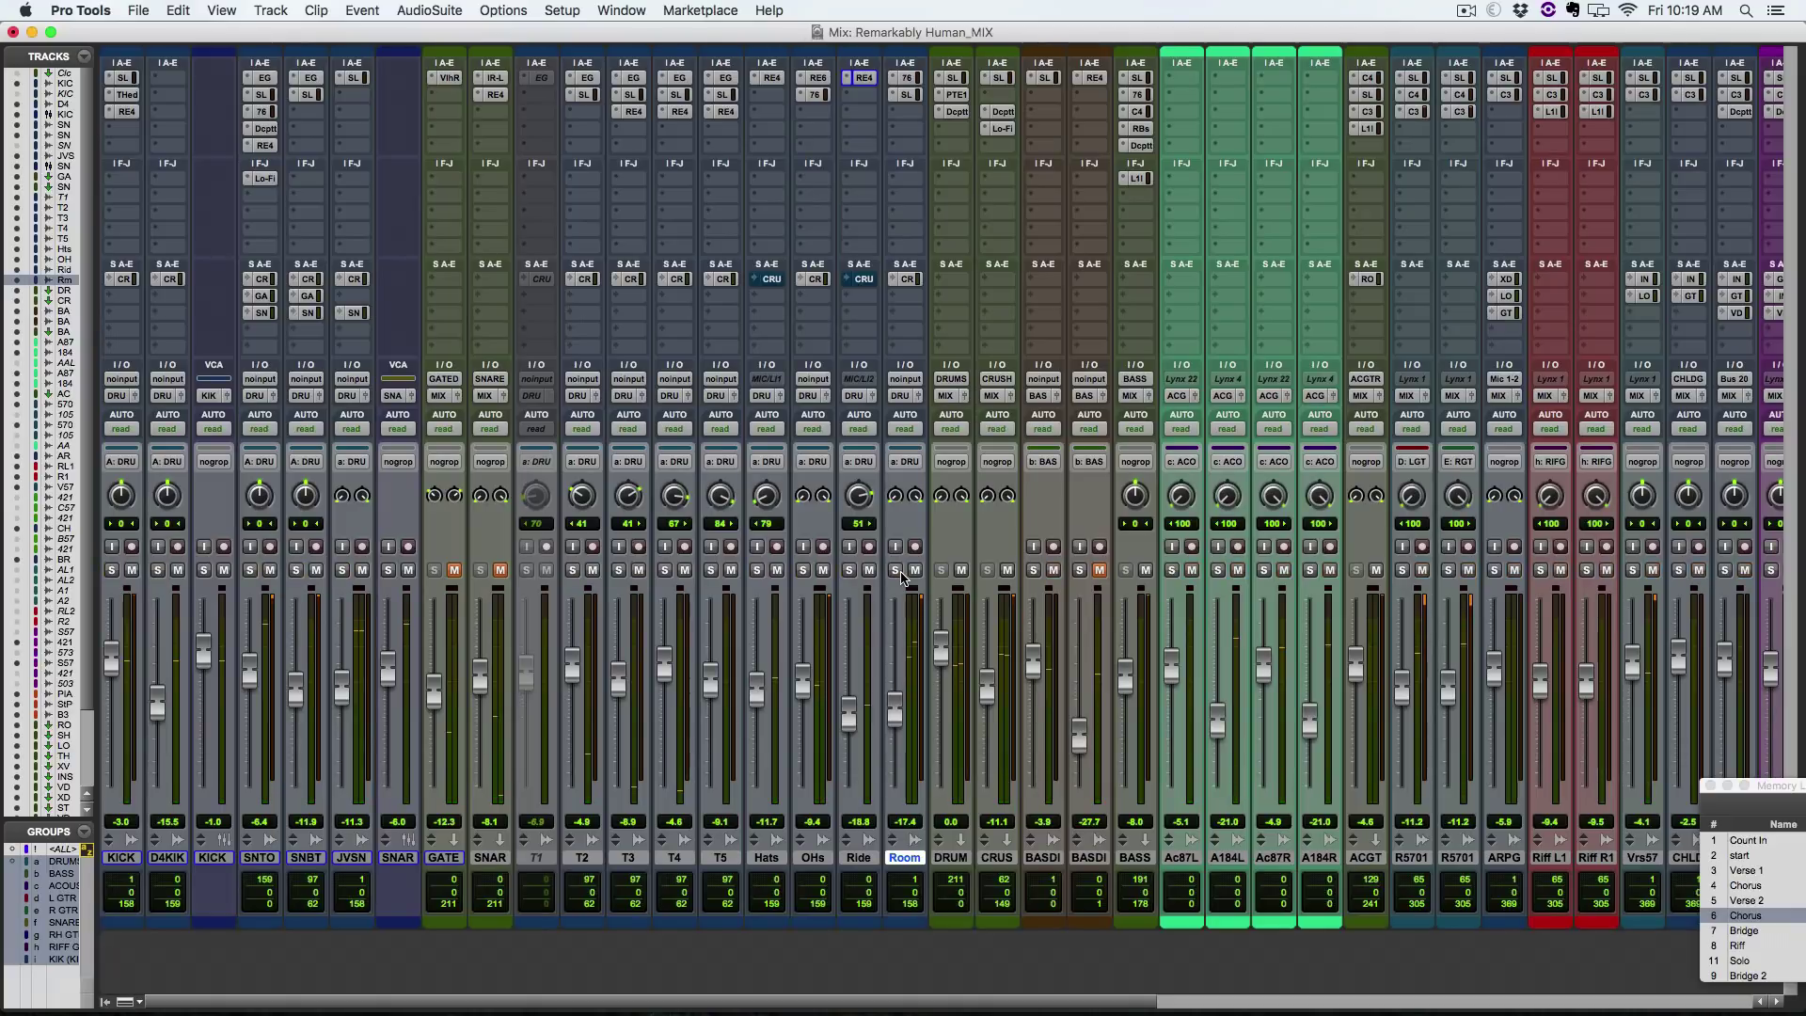
click(896, 571)
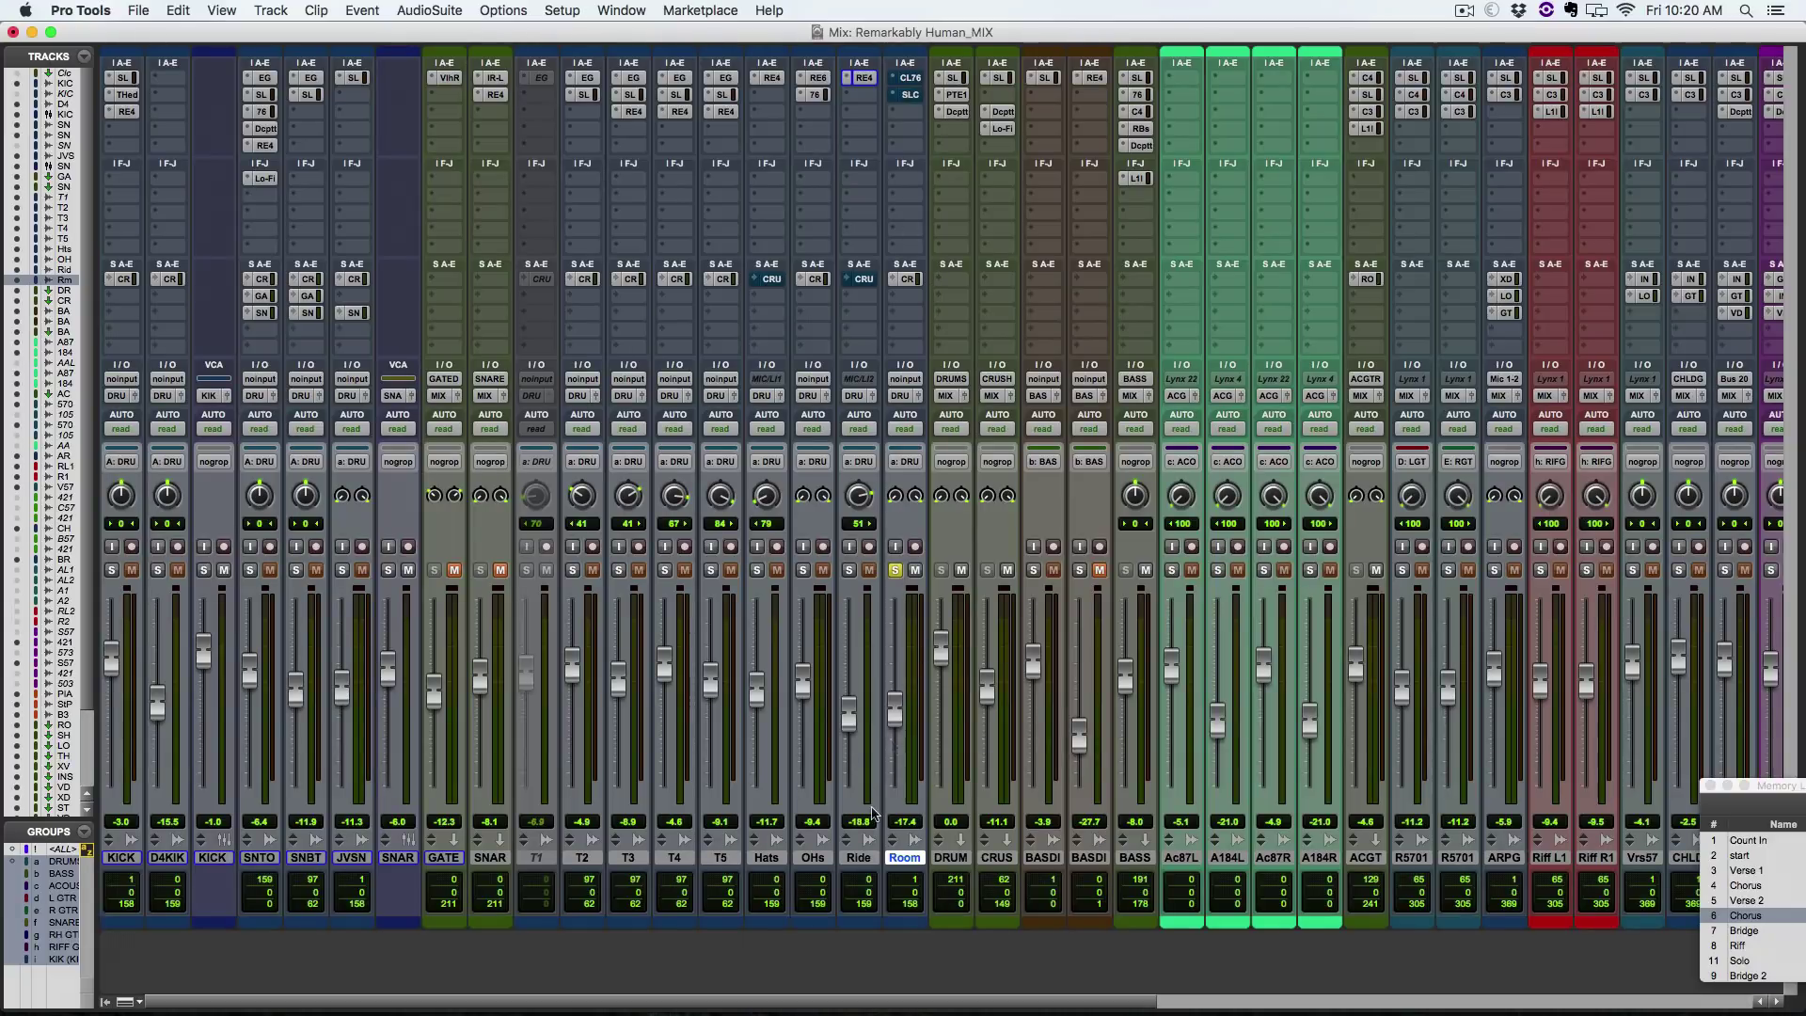
click(908, 77)
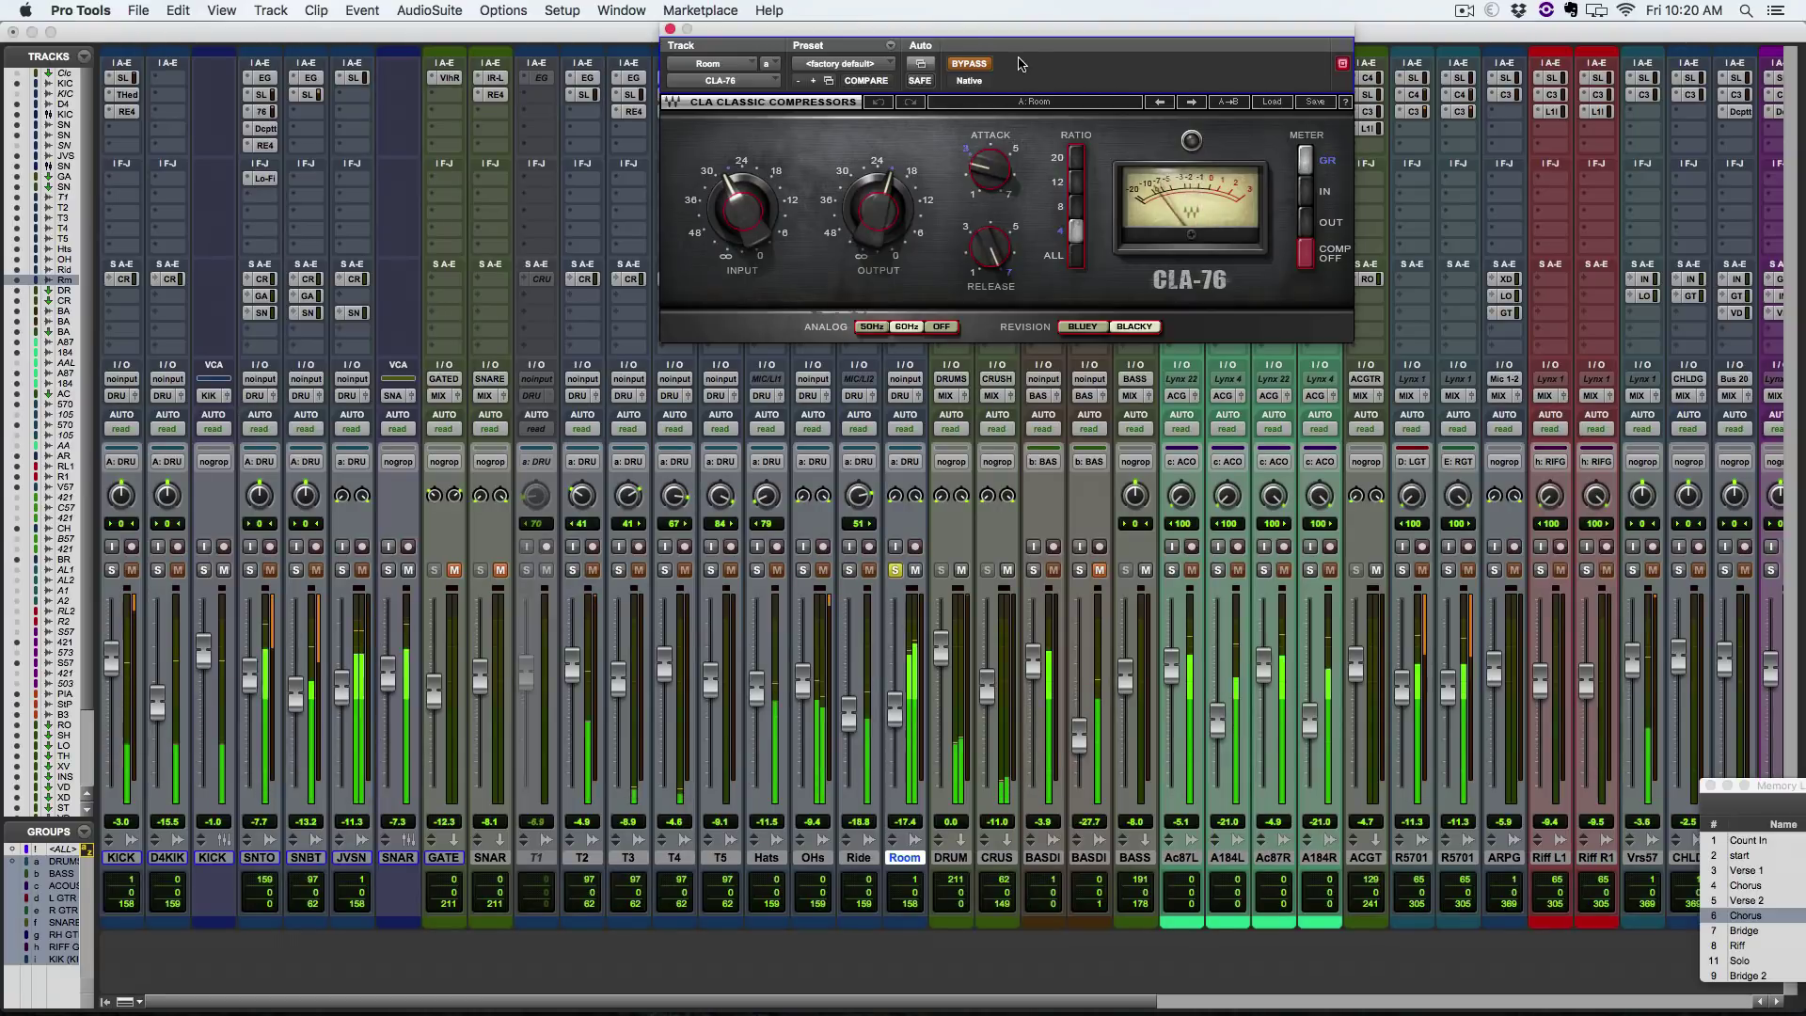
Step: Bring the other drum tracks back into solo, close the CLA-76, and audition them with the unprocessed Room
click(851, 571)
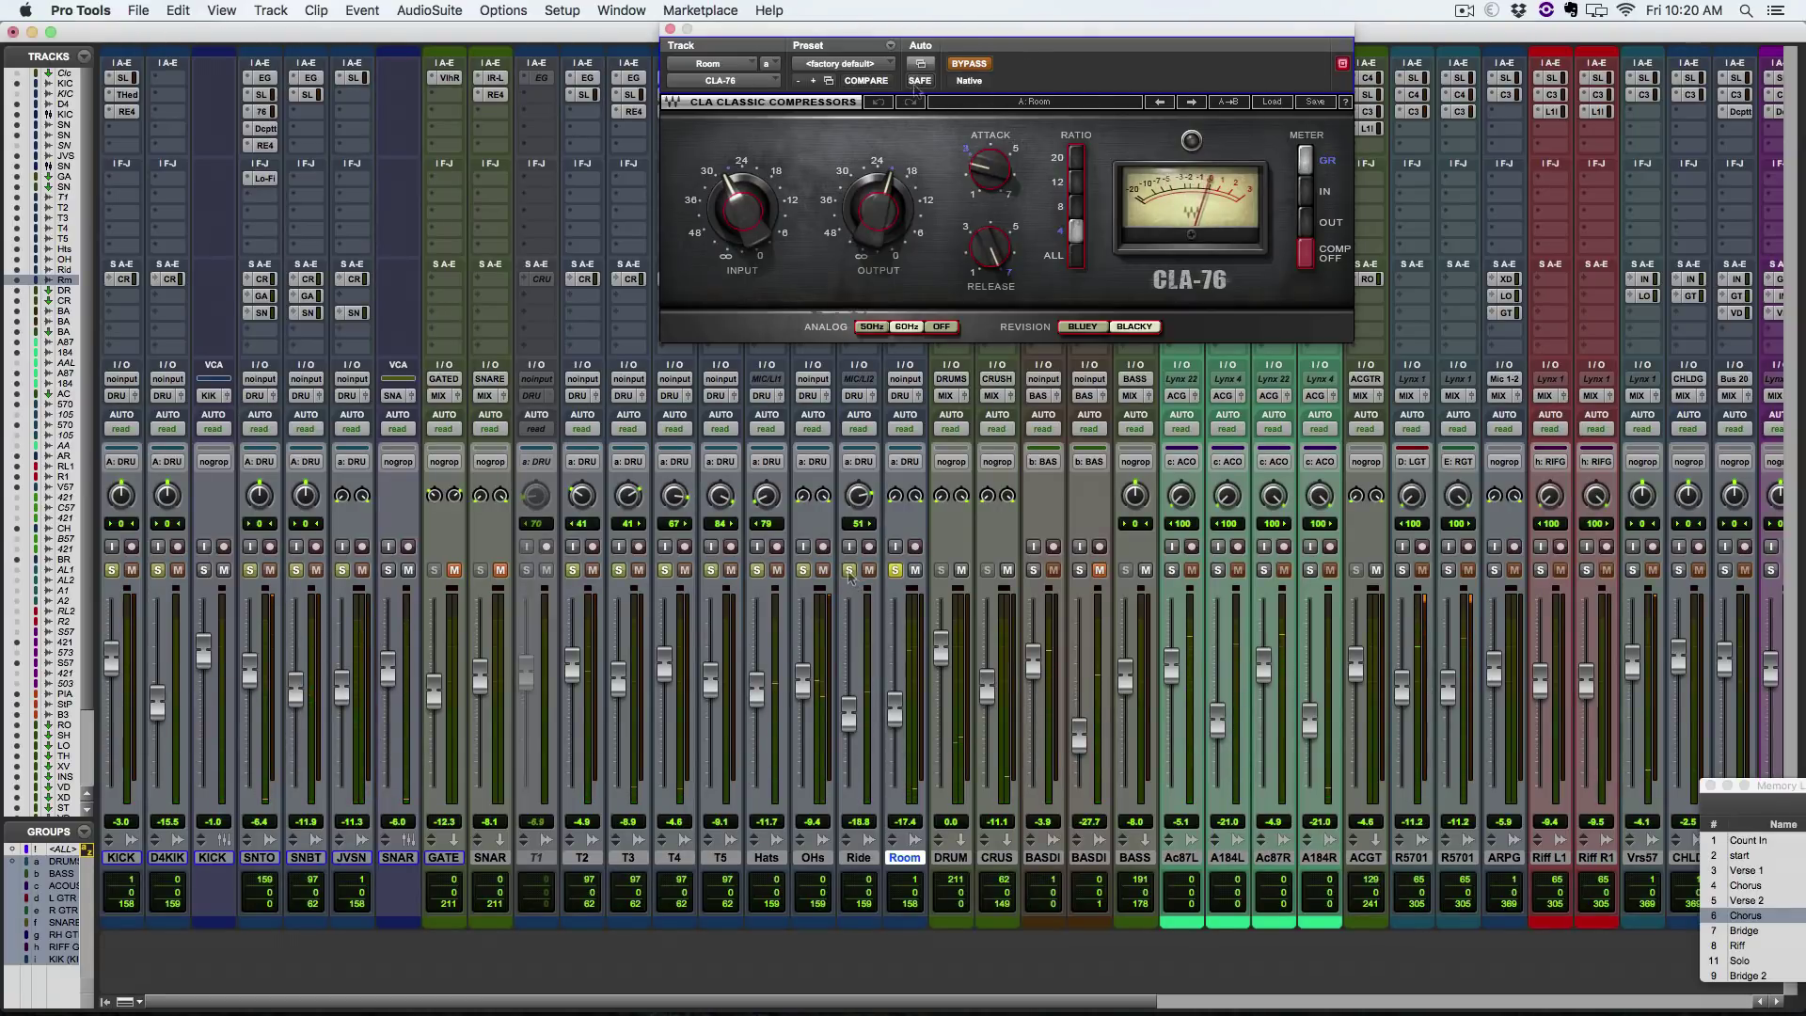
key(space)
key(super+w)
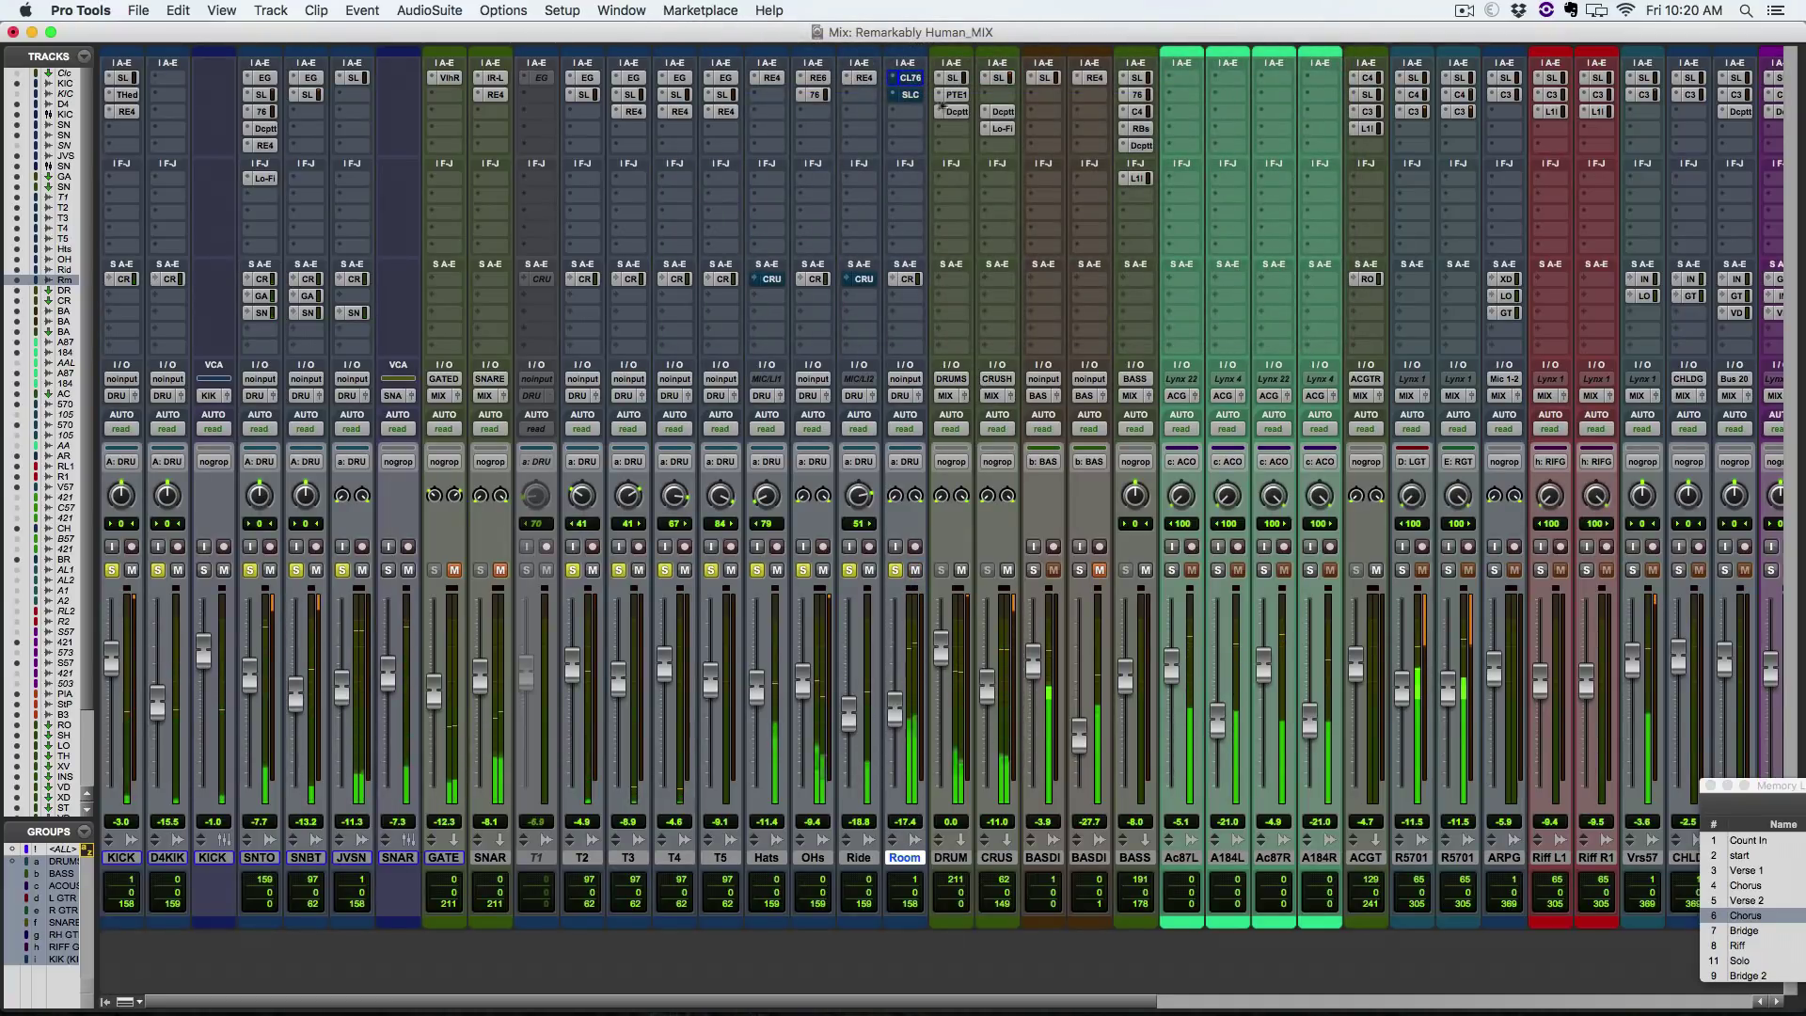
Step: Reopen the Room's CLA-76, move its window clear of the Room inserts, and play the Room soloed on its own
click(910, 78)
key(space)
drag(1151, 44, 1378, 146)
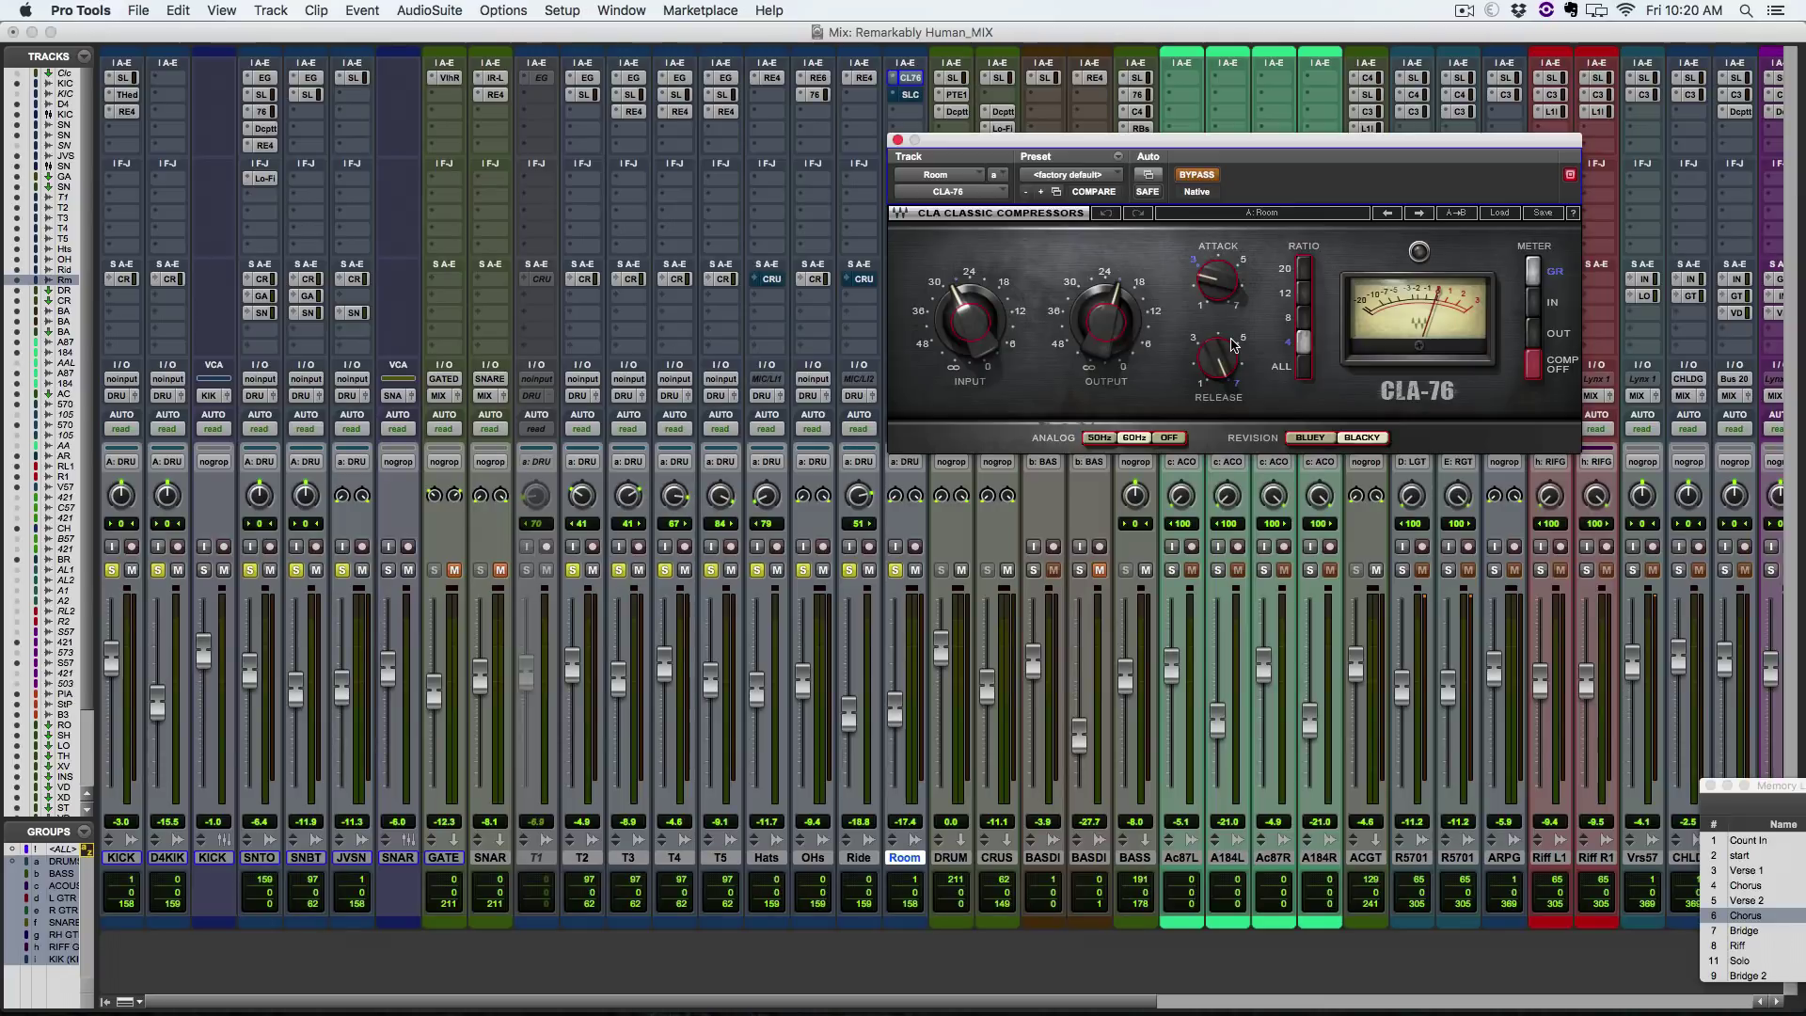
key(space)
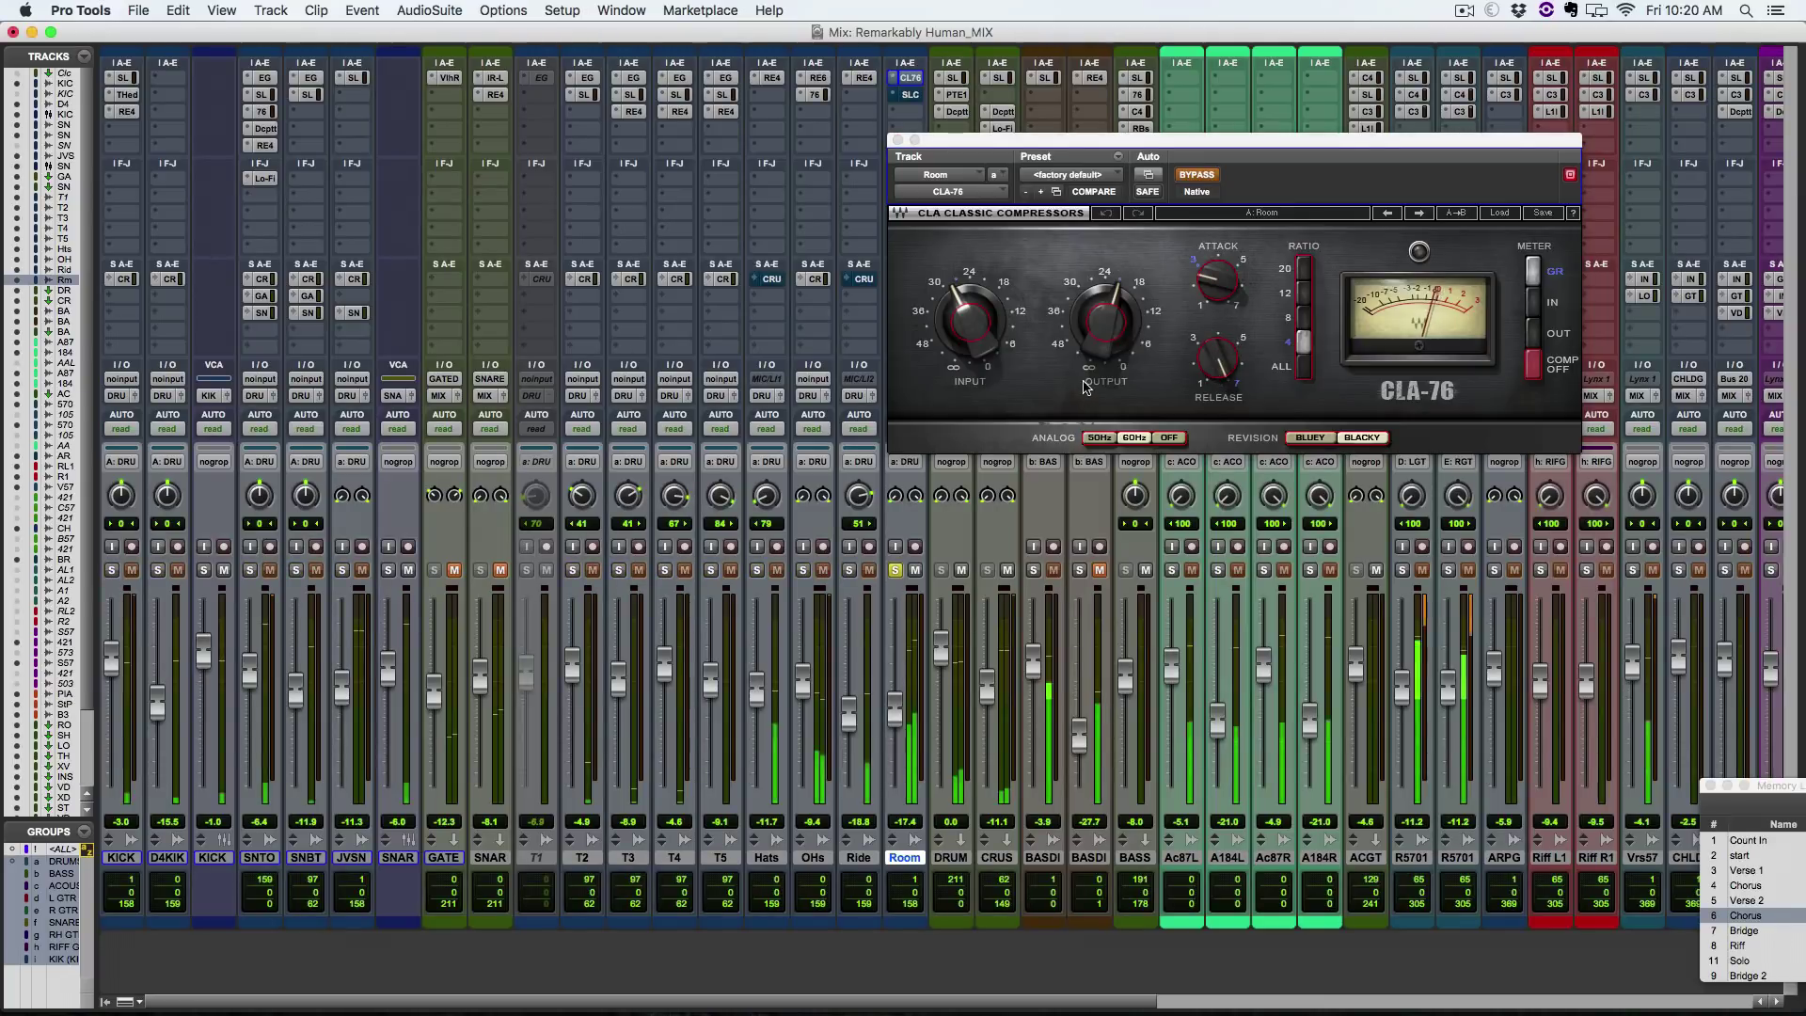
Step: Compare the soloed Room with the CLA-76 bypassed and active several times, and leave the compressor enabled
click(1202, 176)
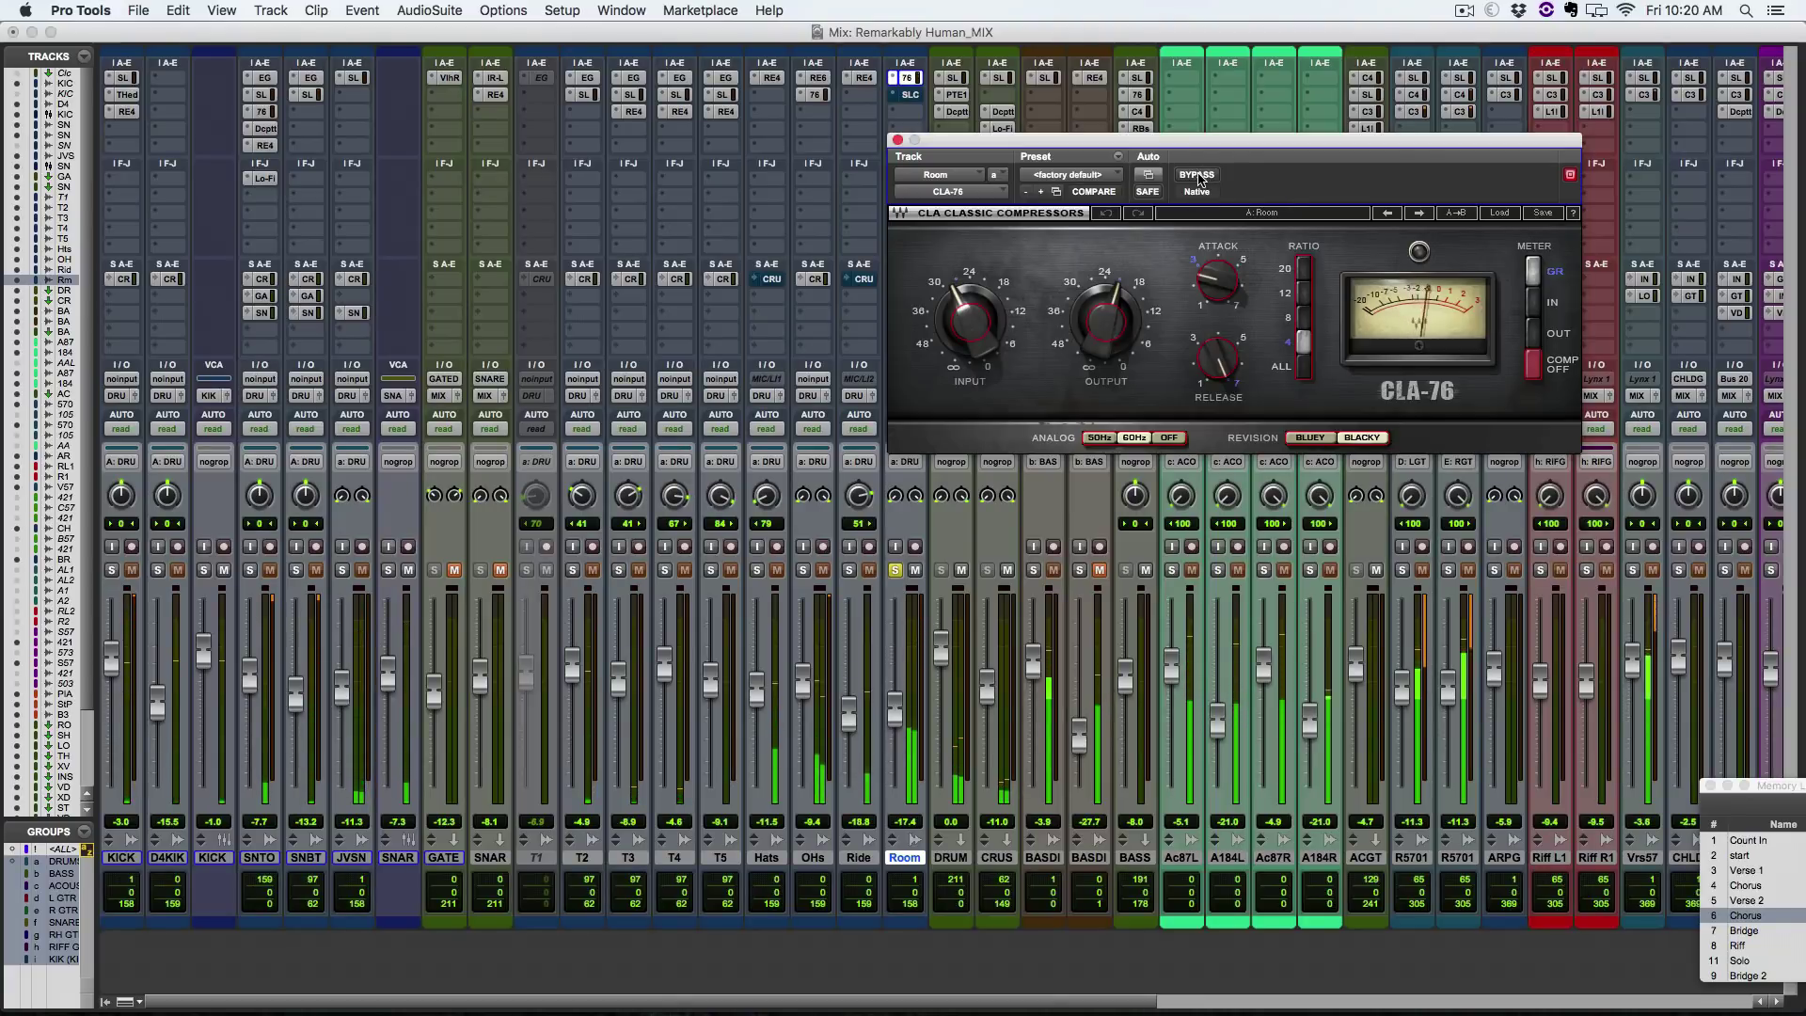
click(1202, 176)
click(1201, 176)
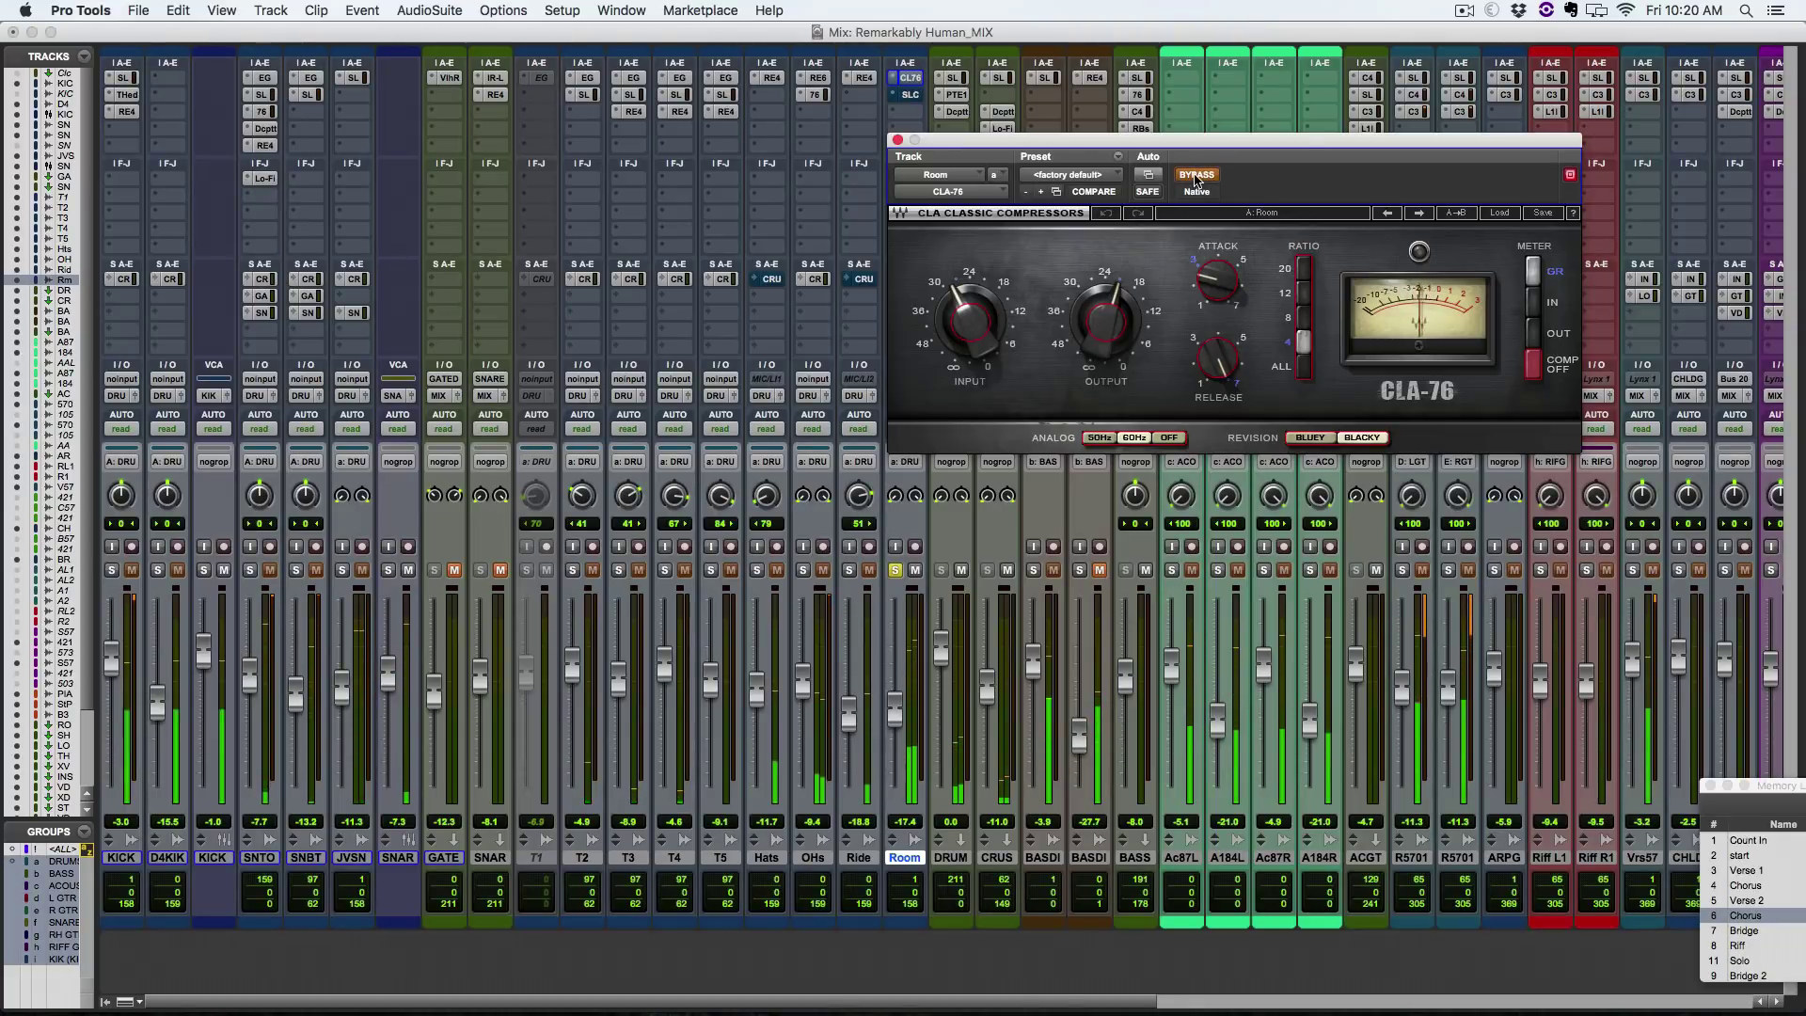
click(1197, 175)
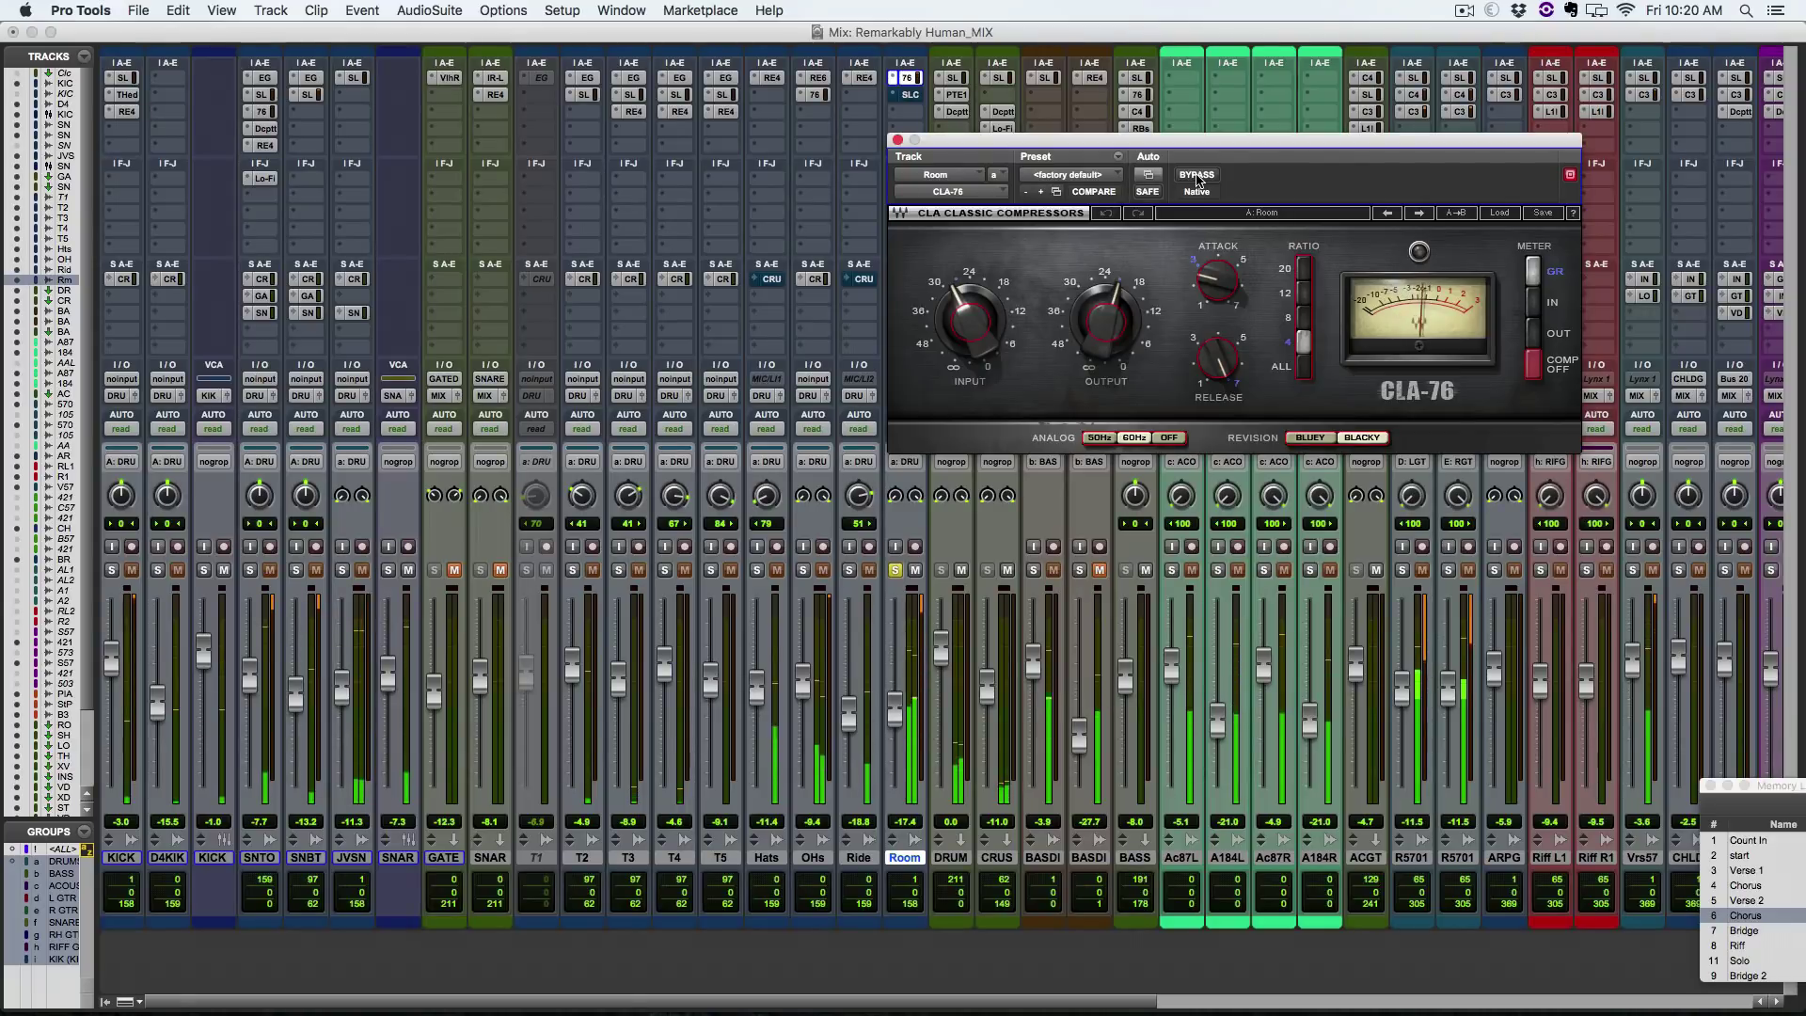
click(1198, 179)
click(1198, 179)
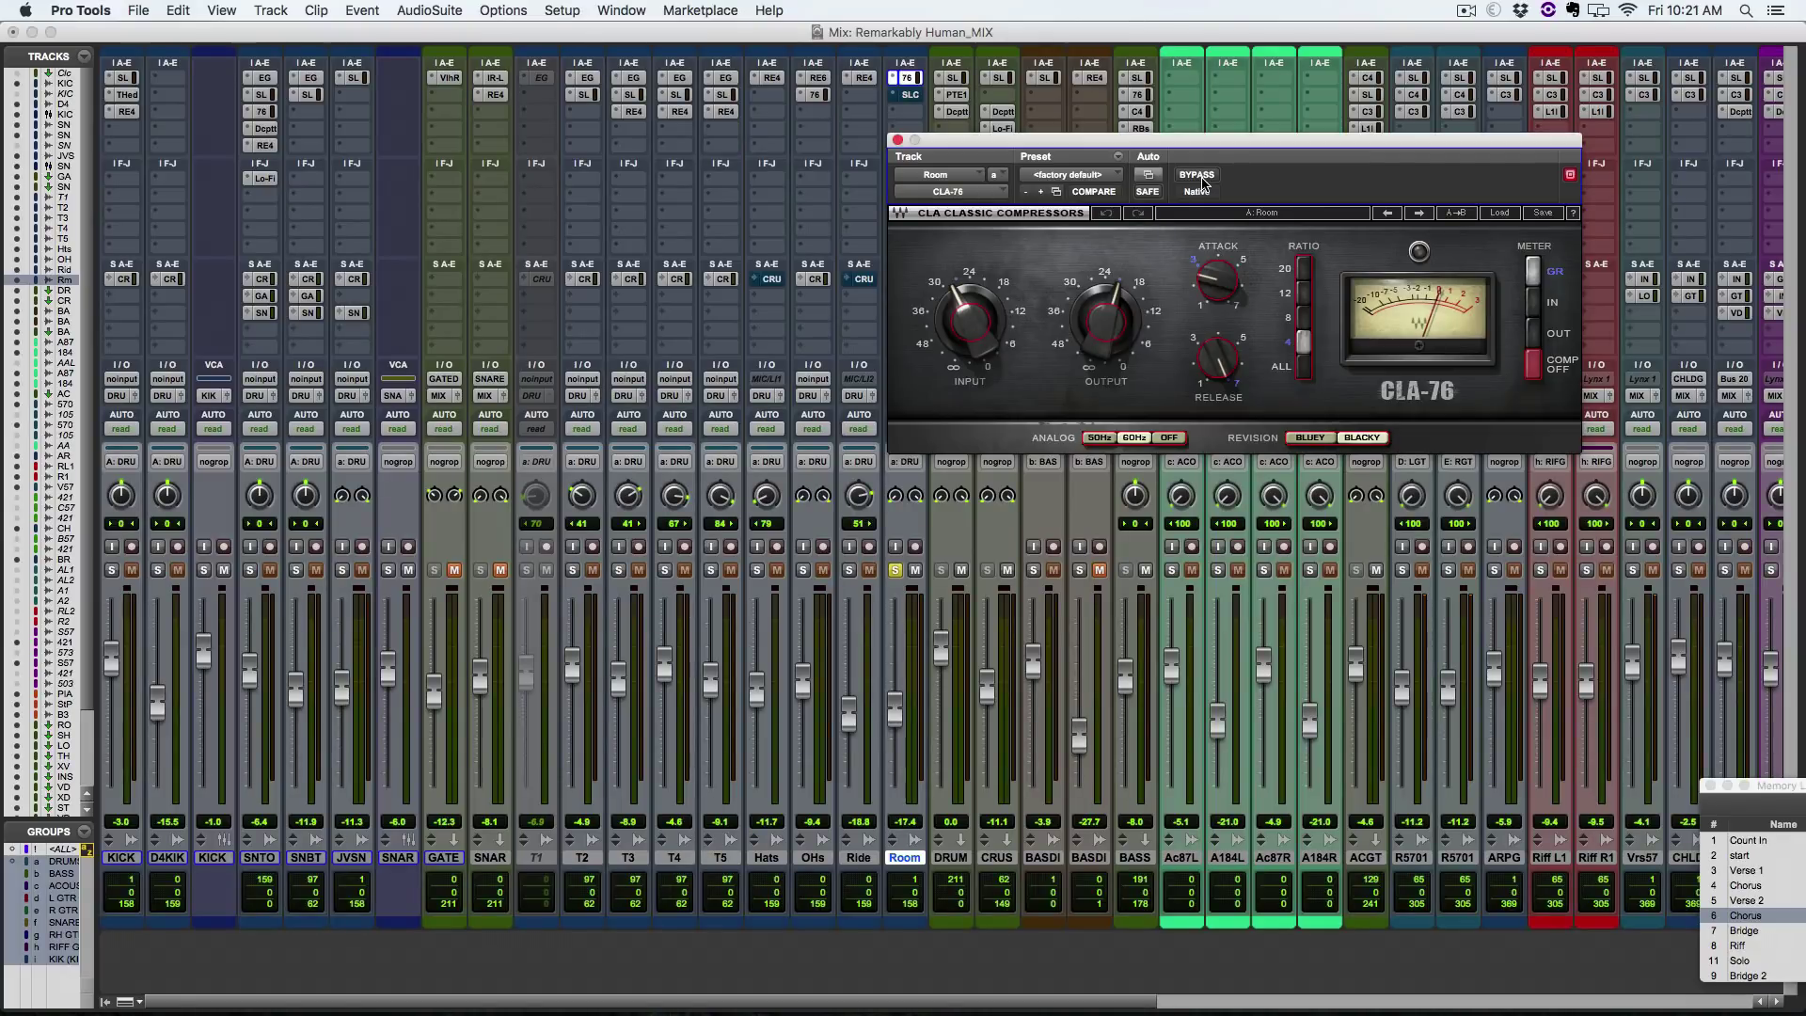
key(space)
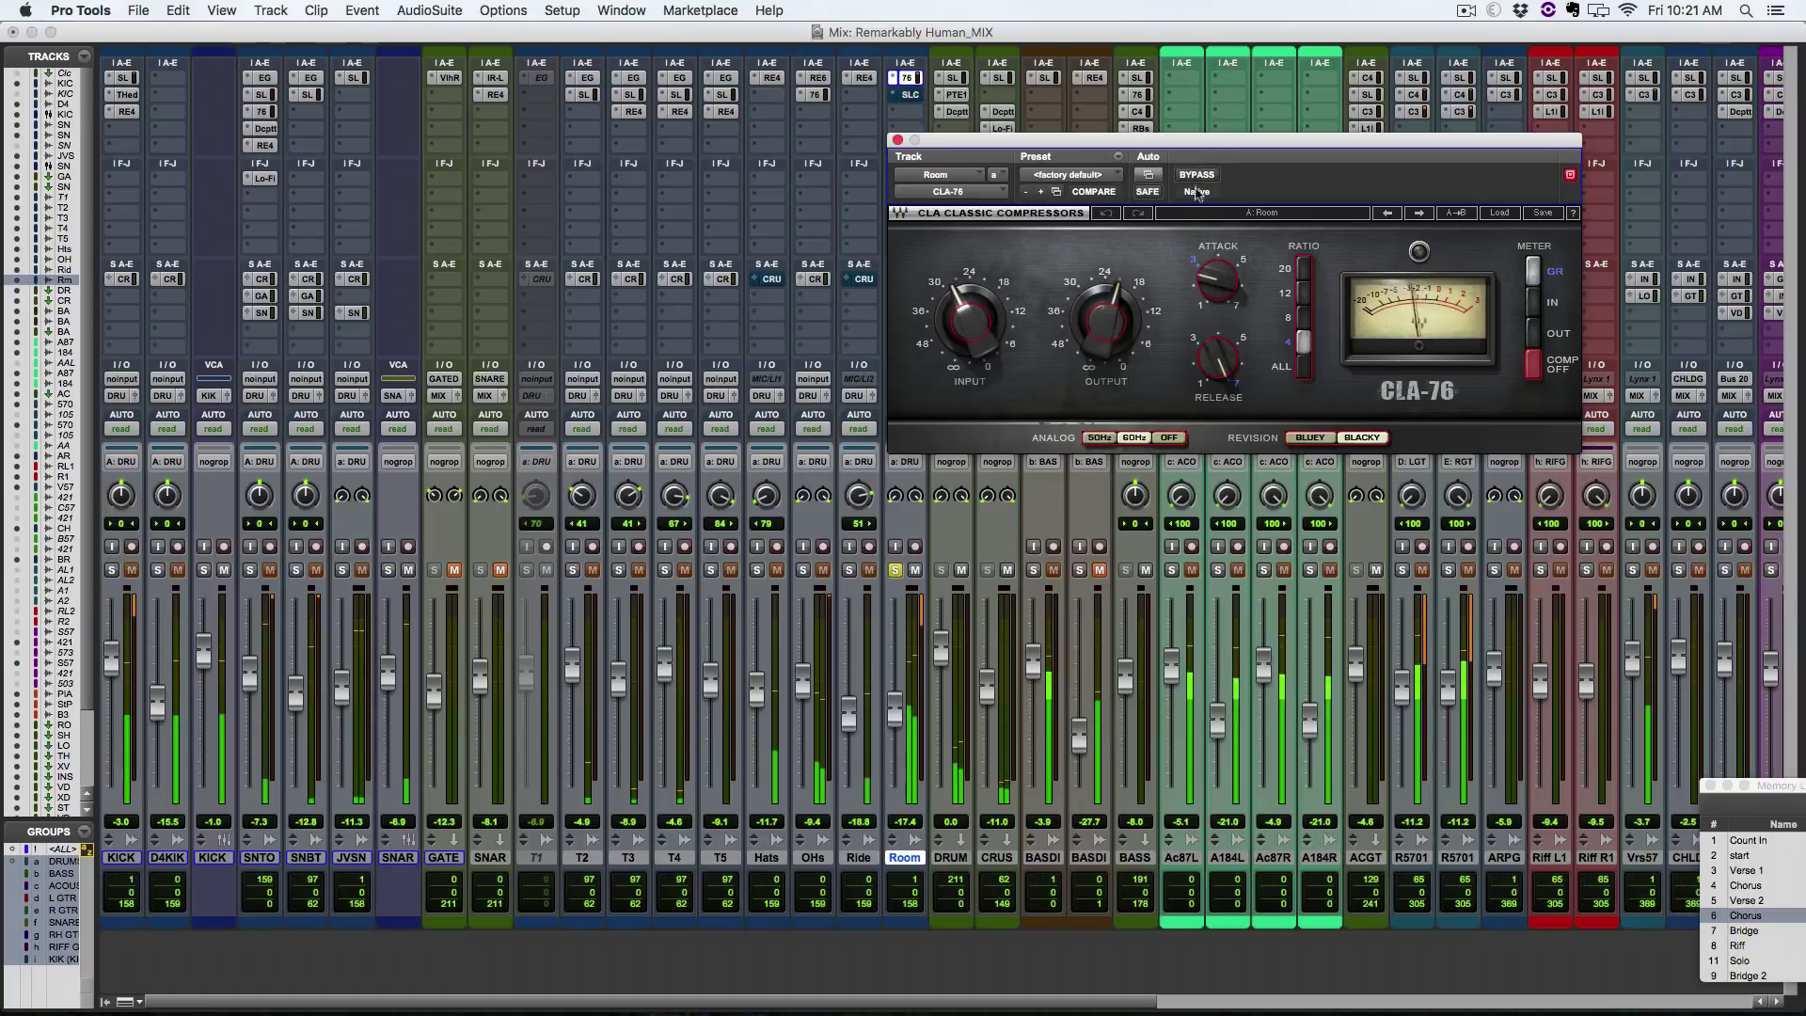
click(1198, 175)
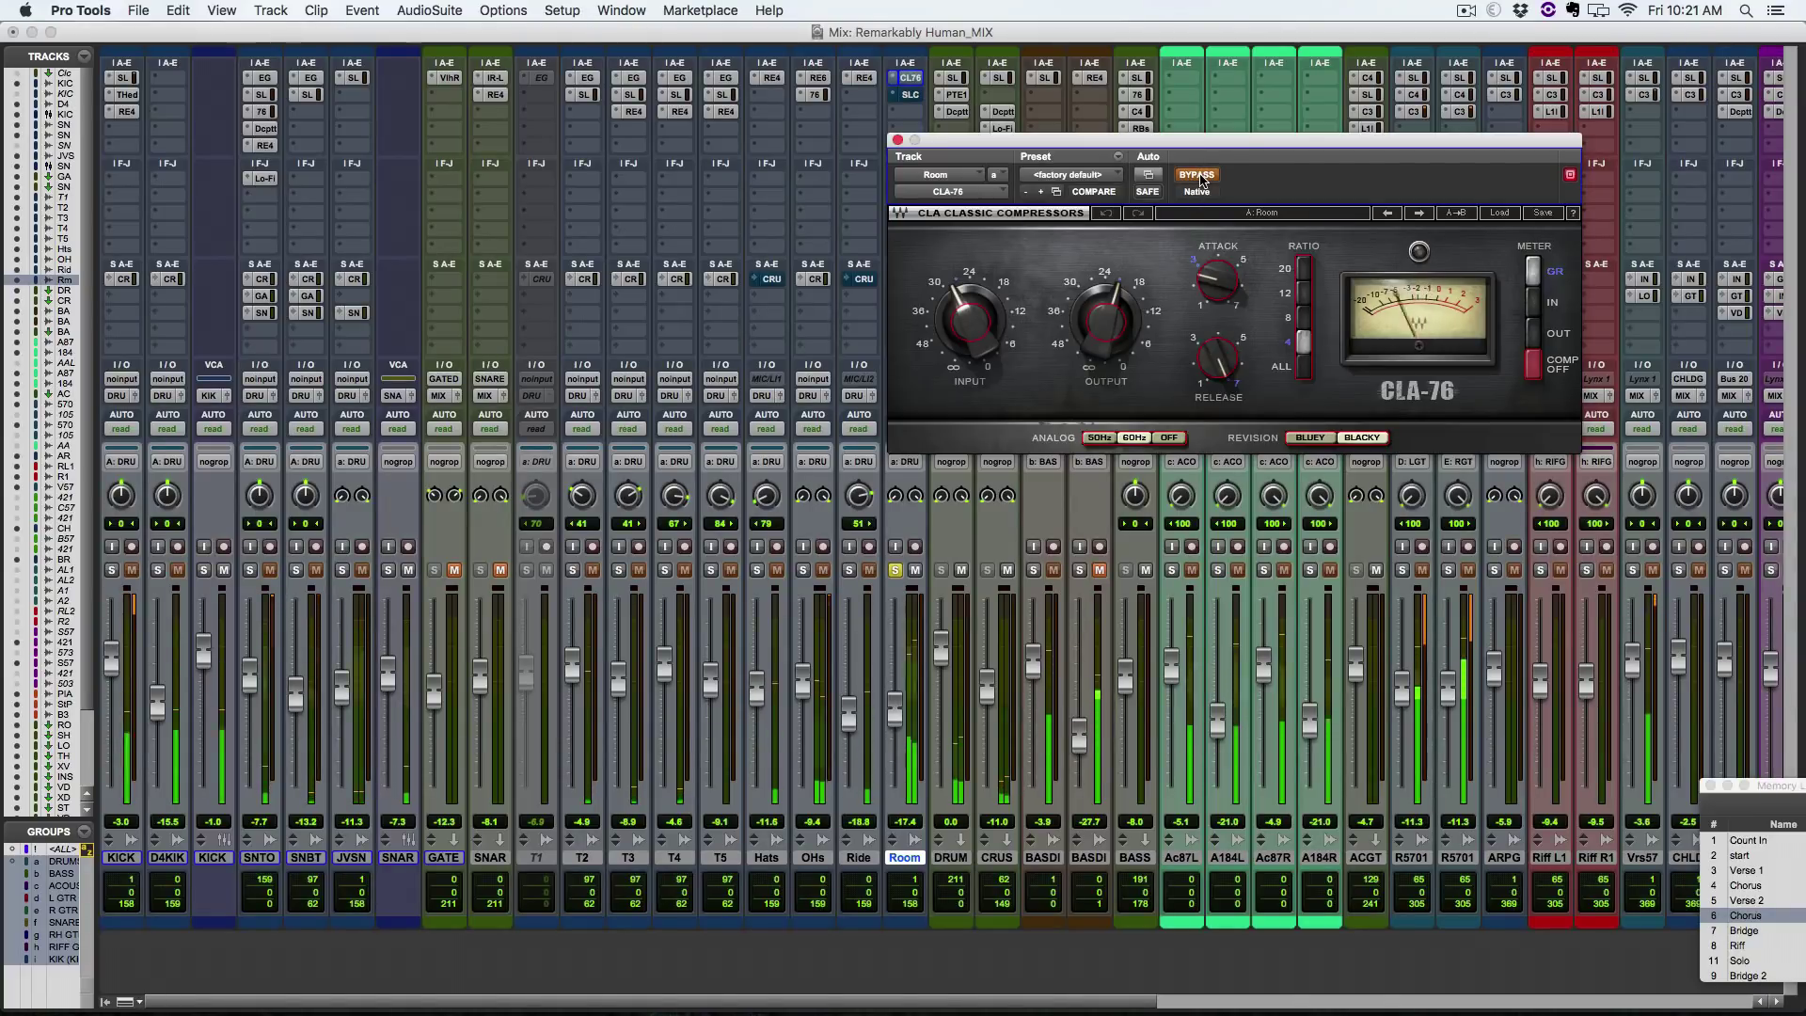
click(1198, 175)
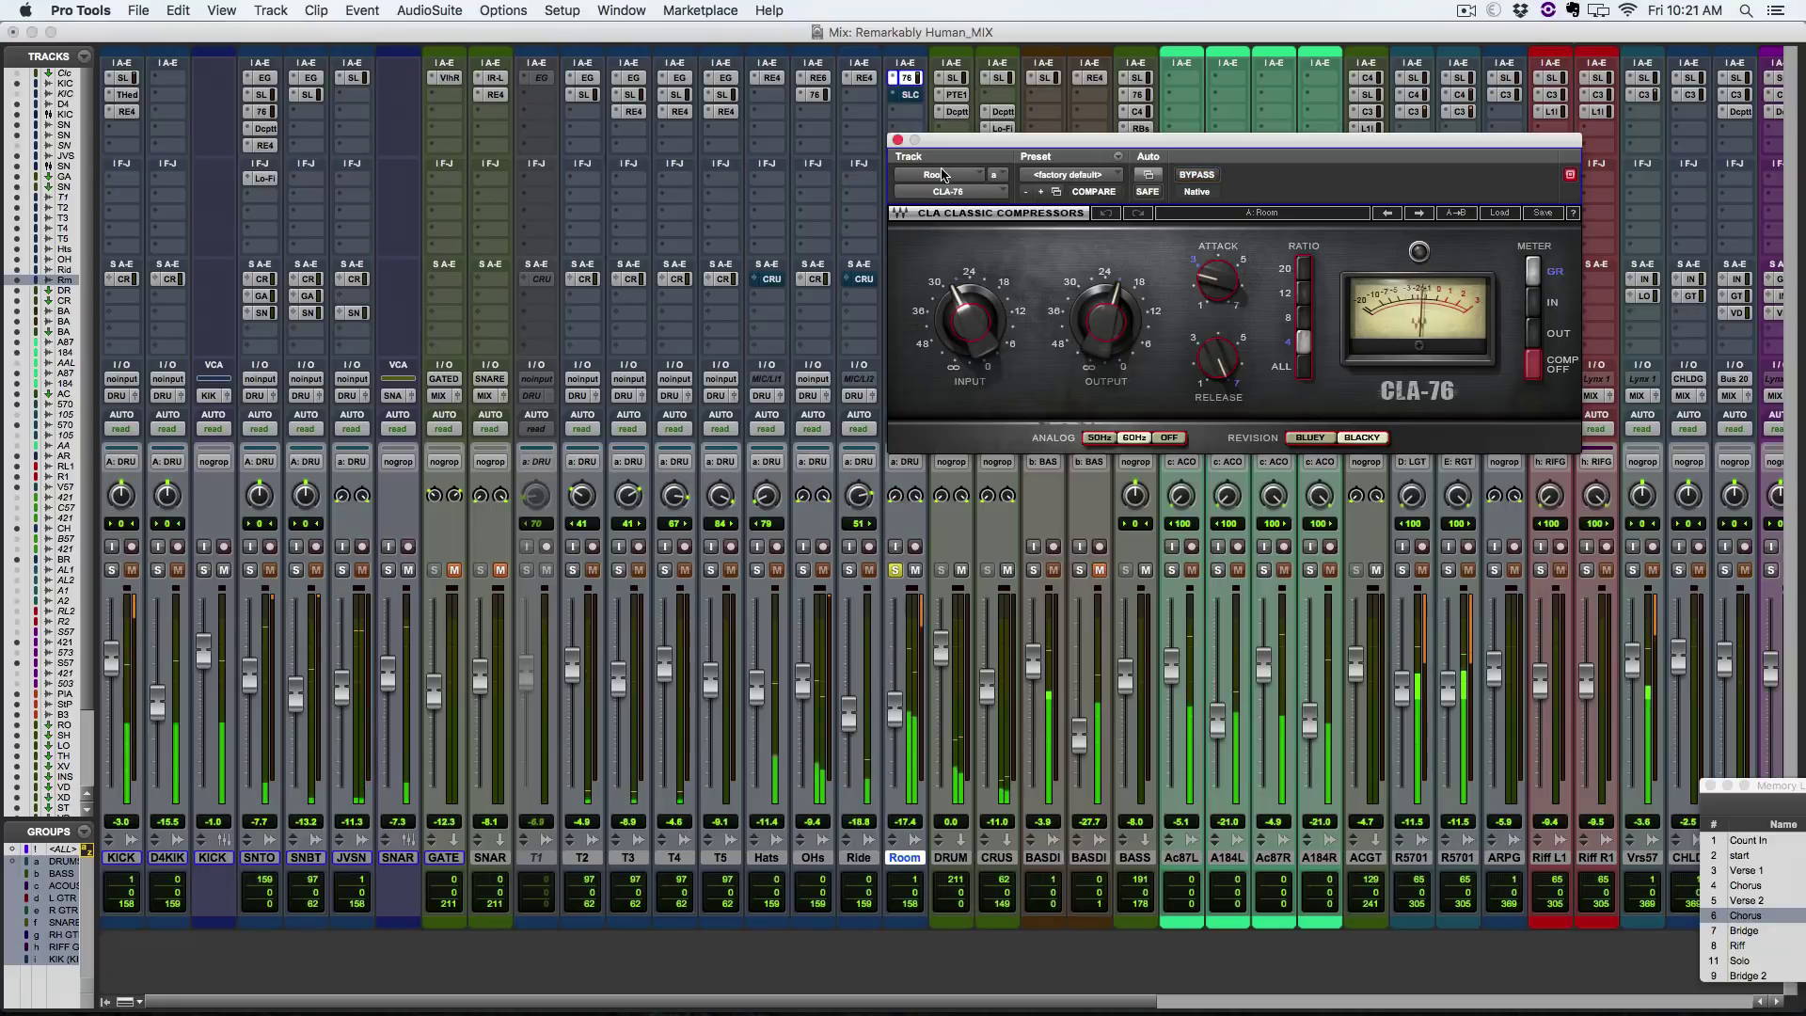
Step: Close the CLA-76, open the Room's SSLChannel, and review its filter and EQ settings
click(897, 141)
click(909, 94)
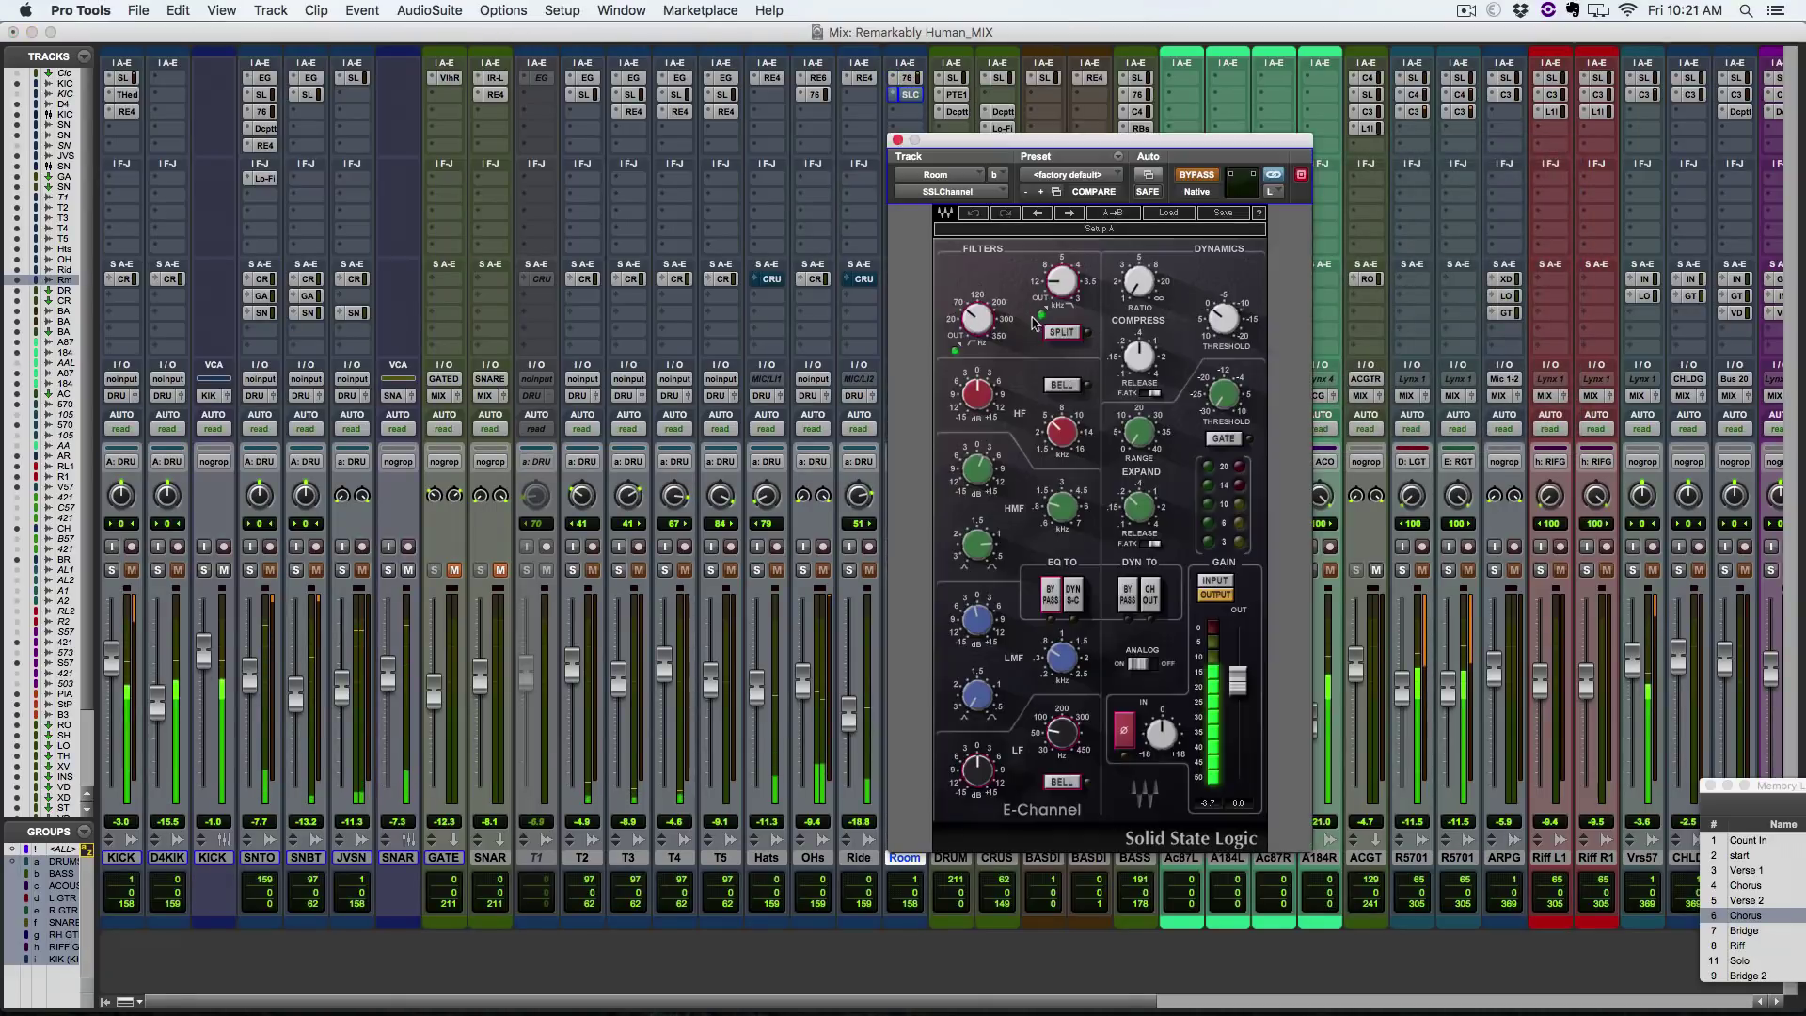
drag(1054, 141, 1306, 47)
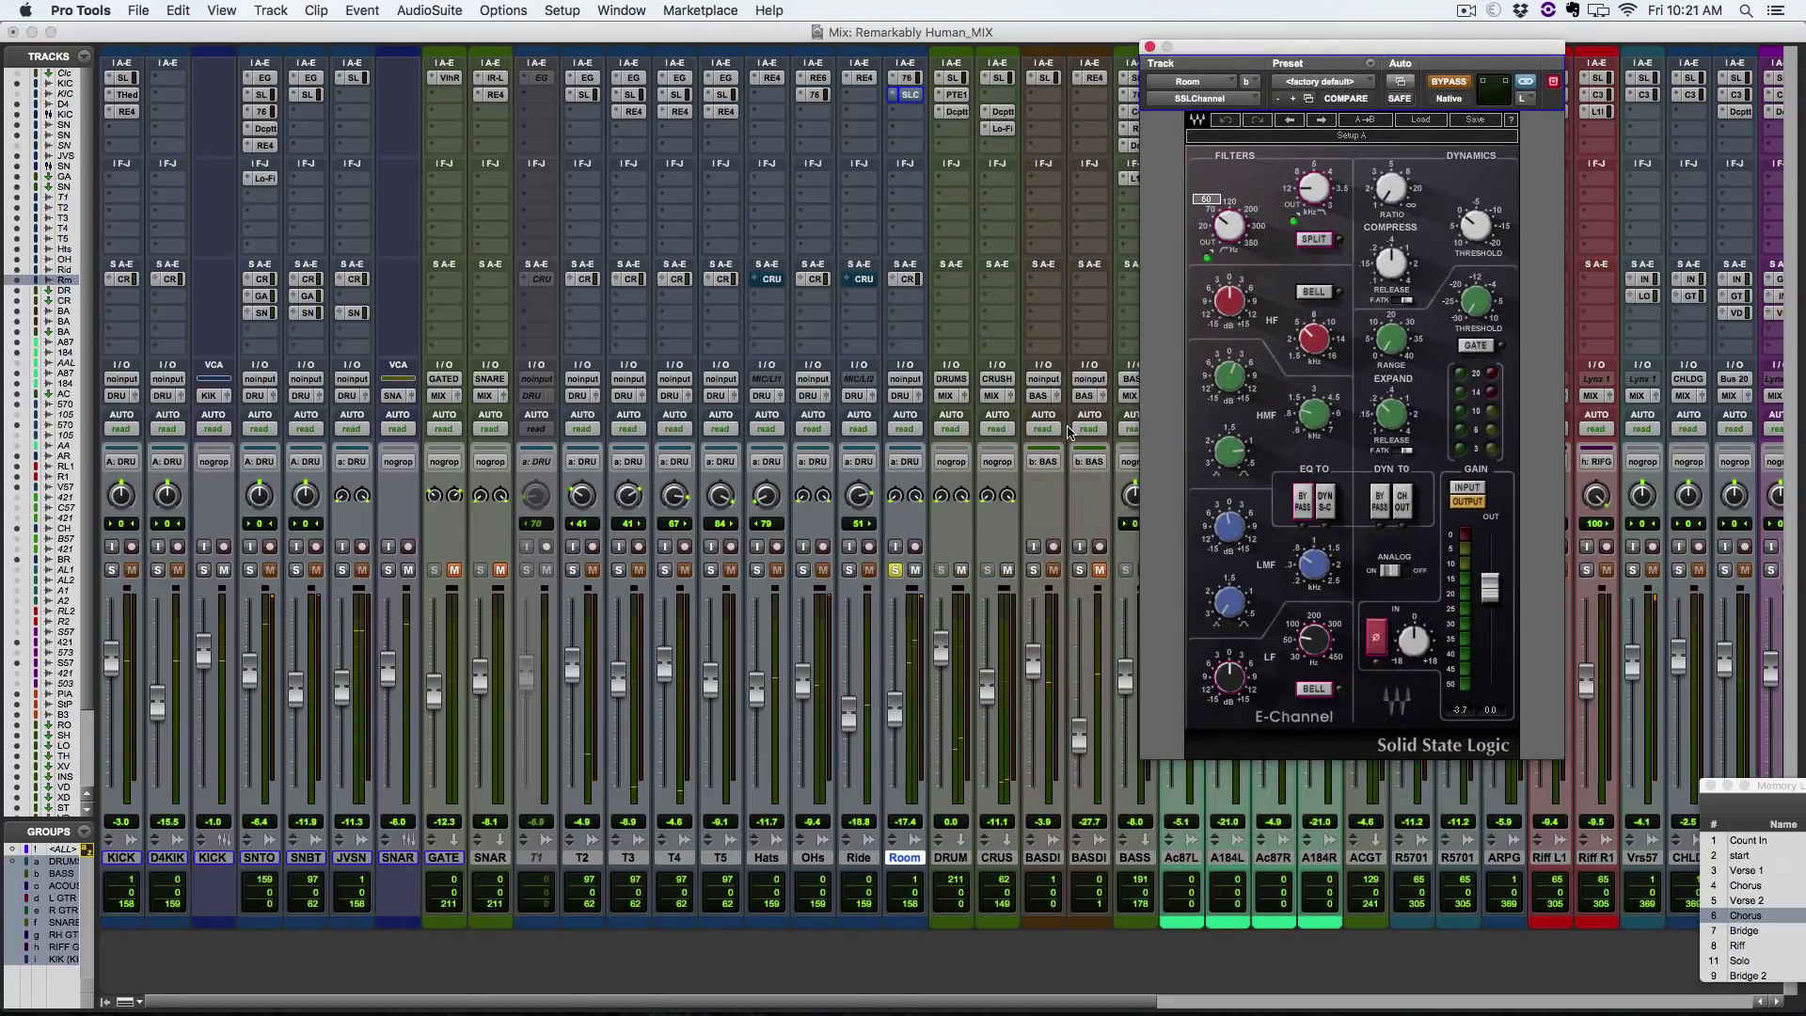
click(863, 570)
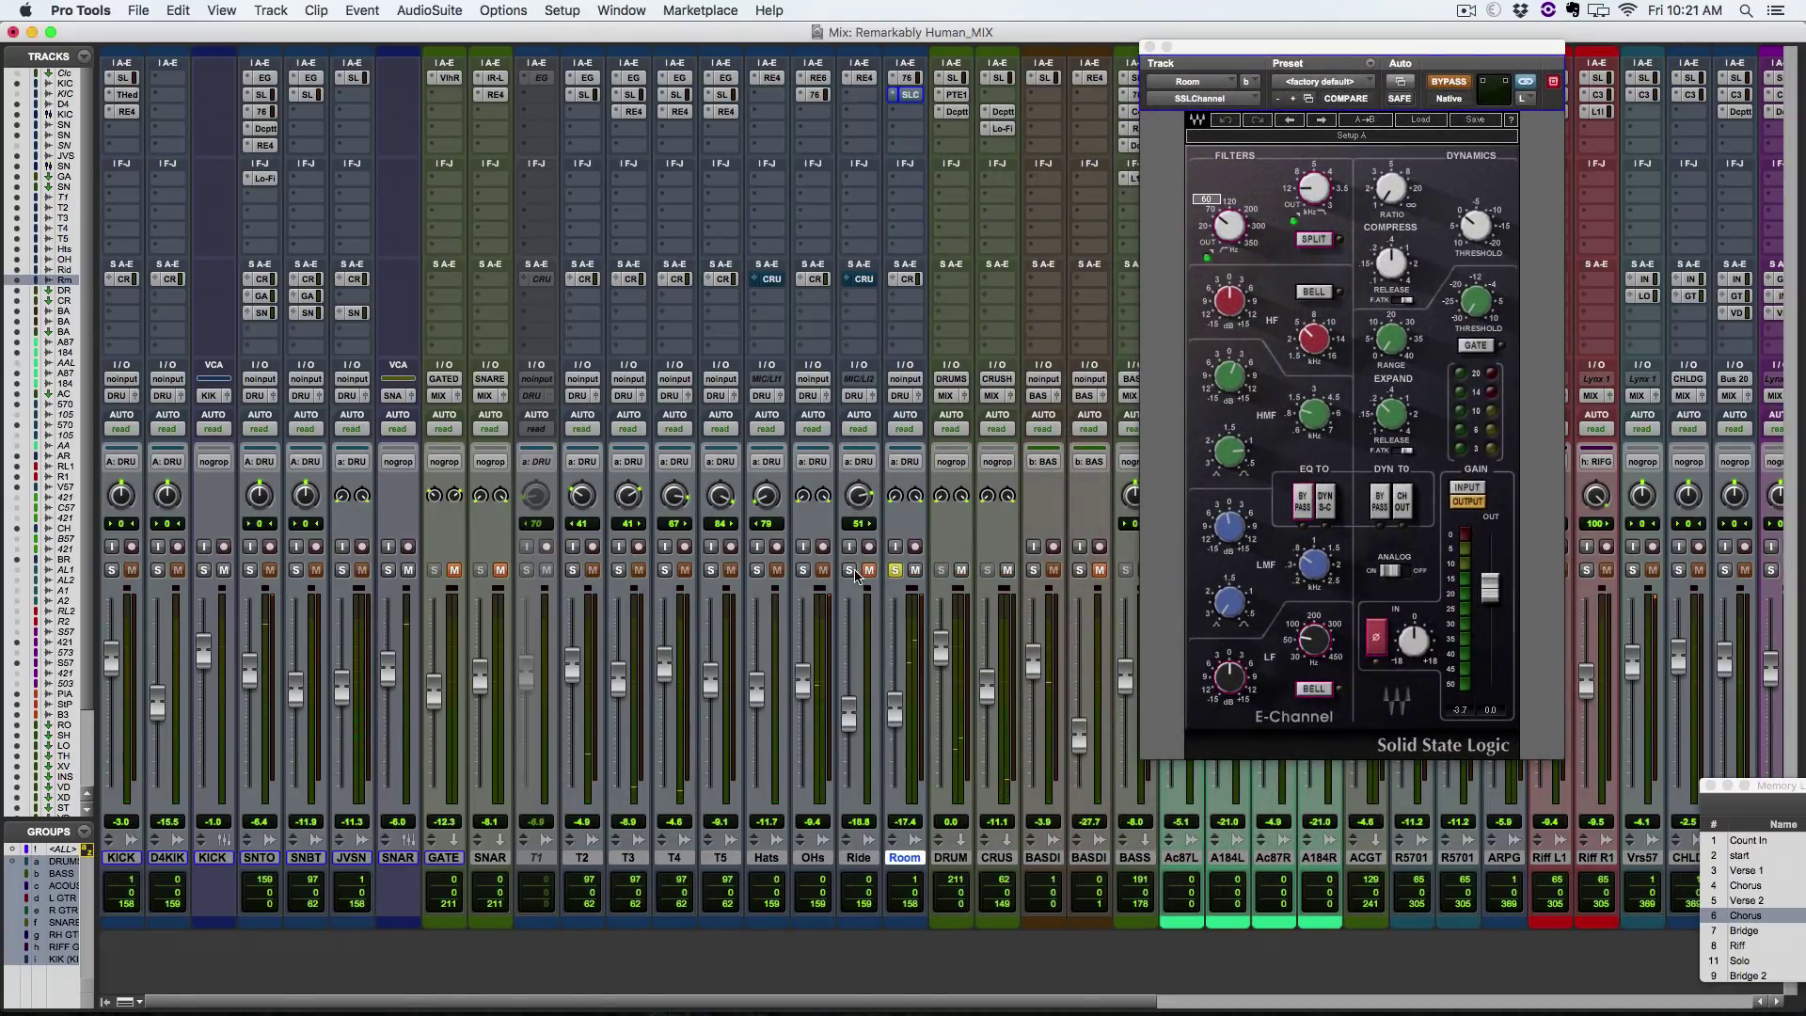
click(851, 570)
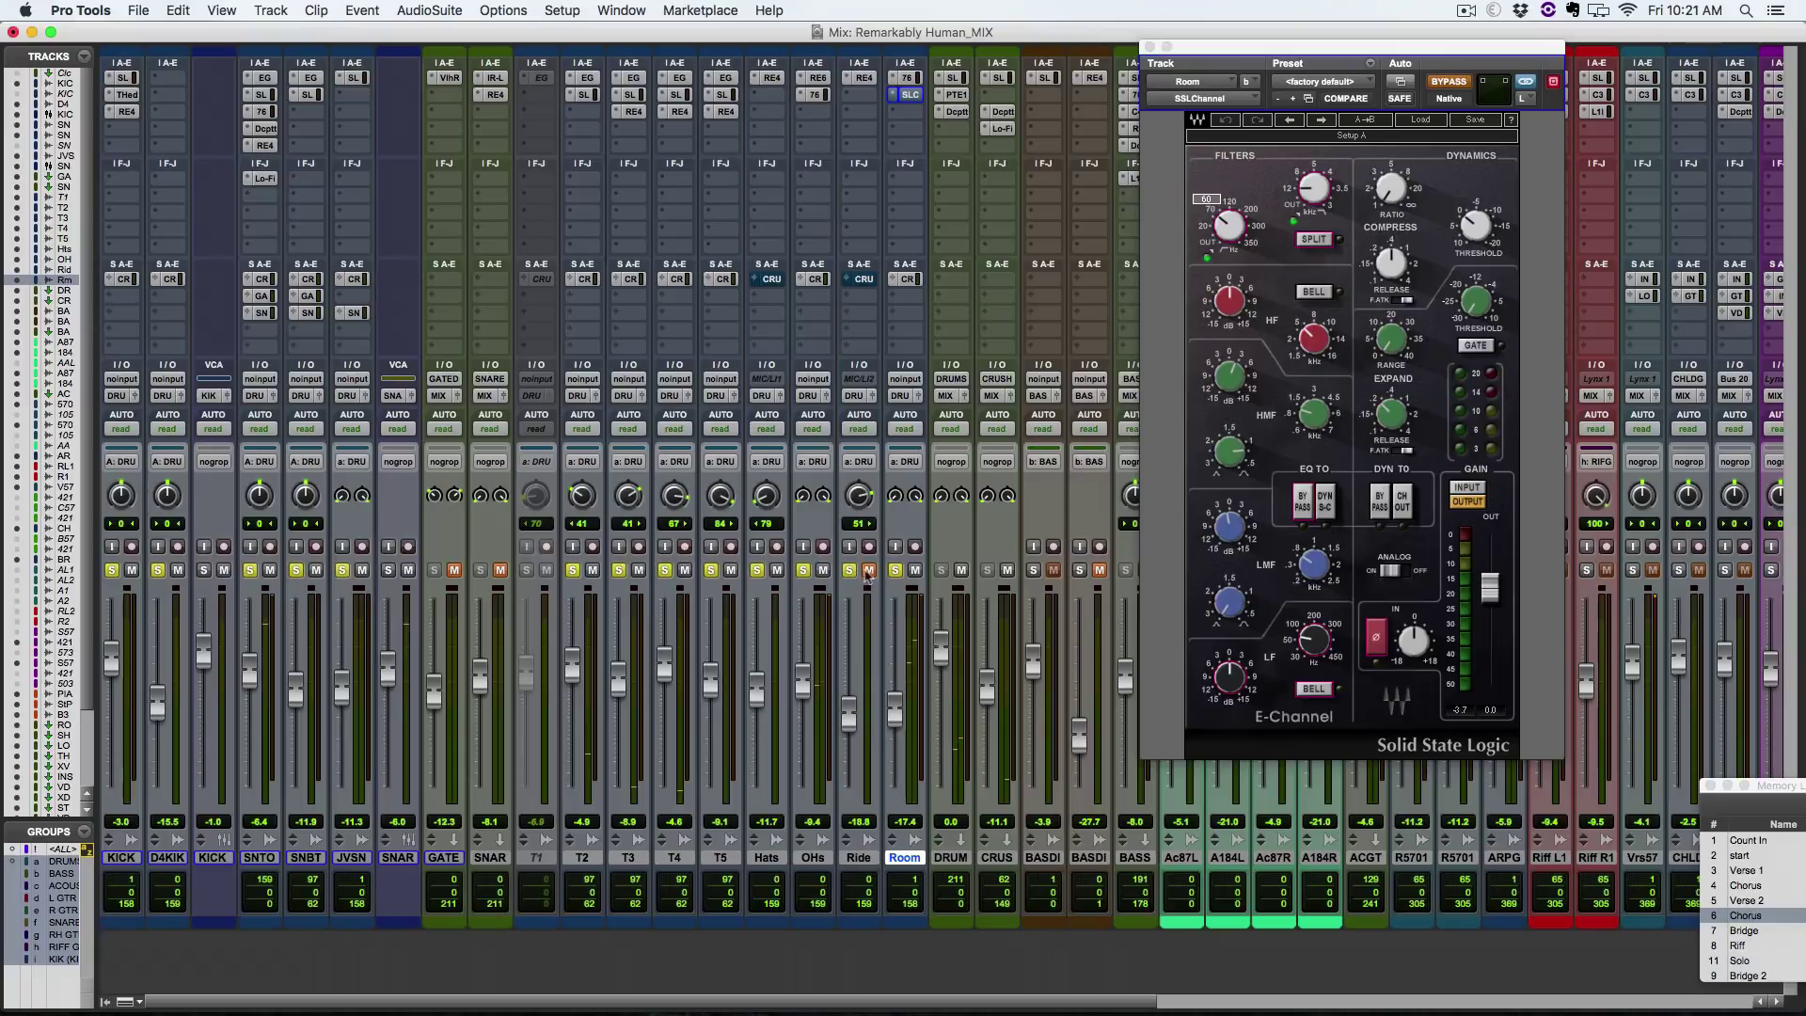
click(1231, 378)
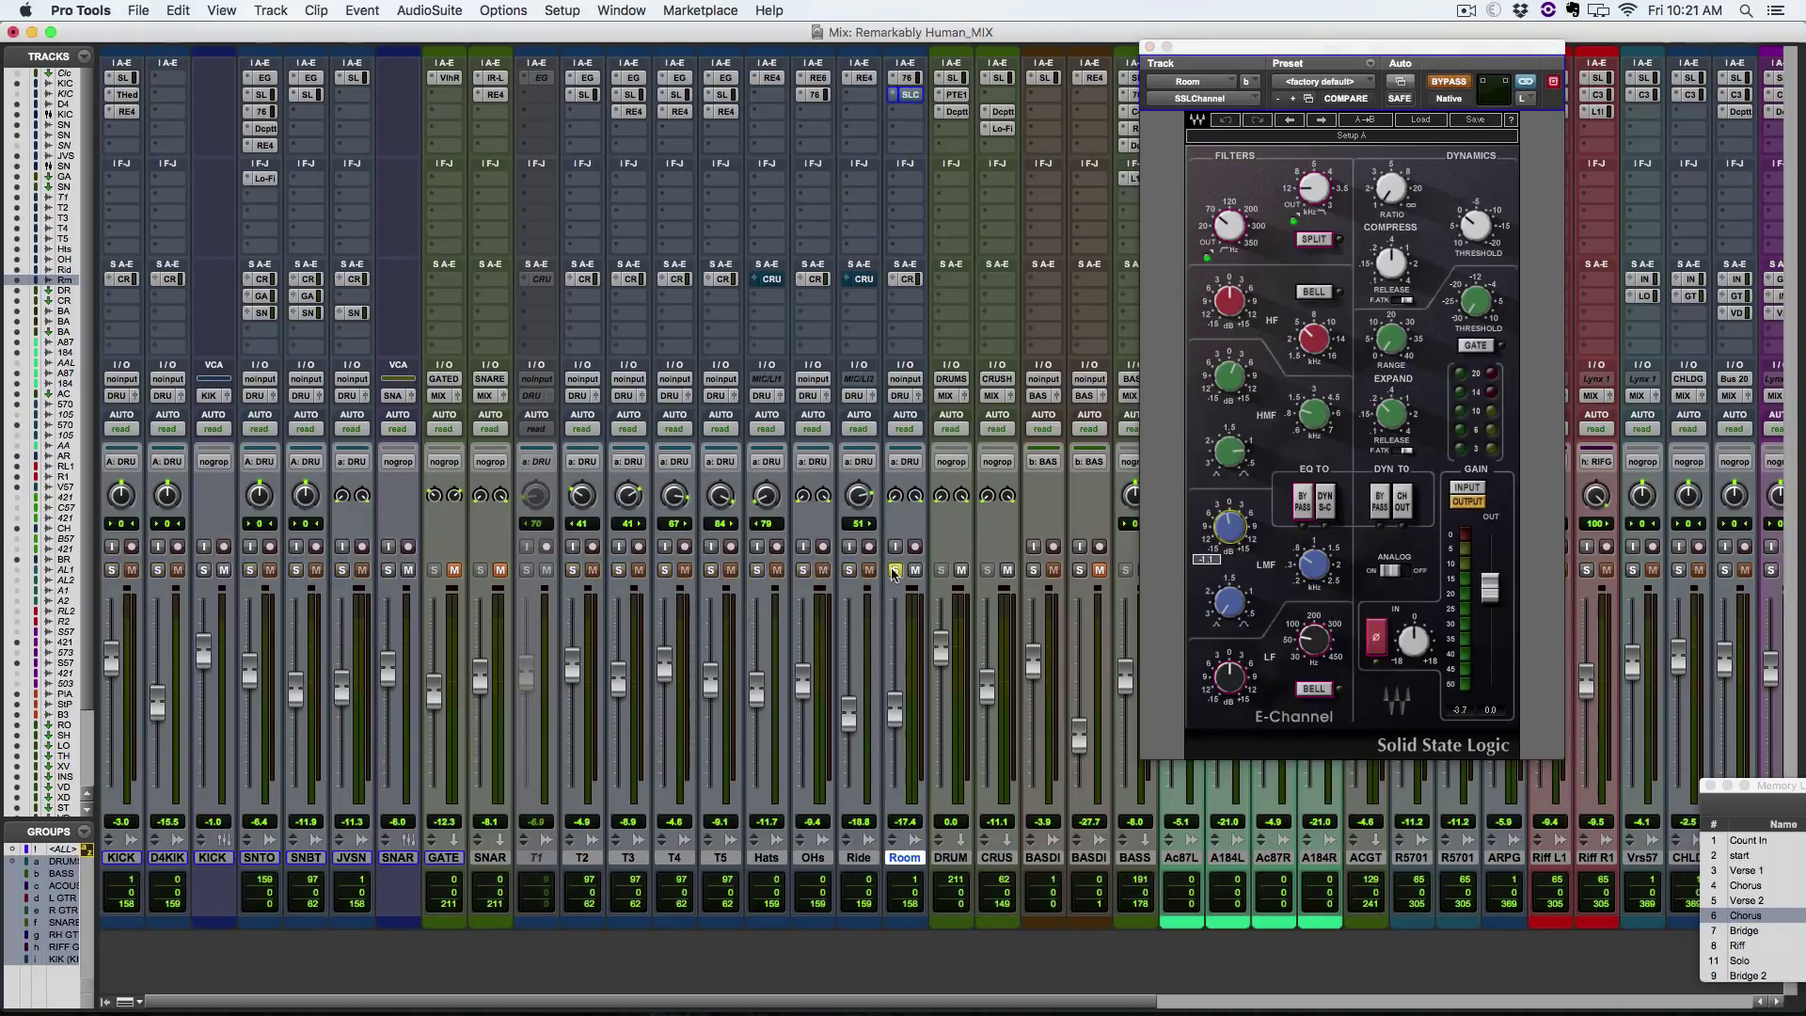
Step: Play the soloed Room, compare it with the SSLChannel bypassed and active, and leave the plug-in enabled
key(space)
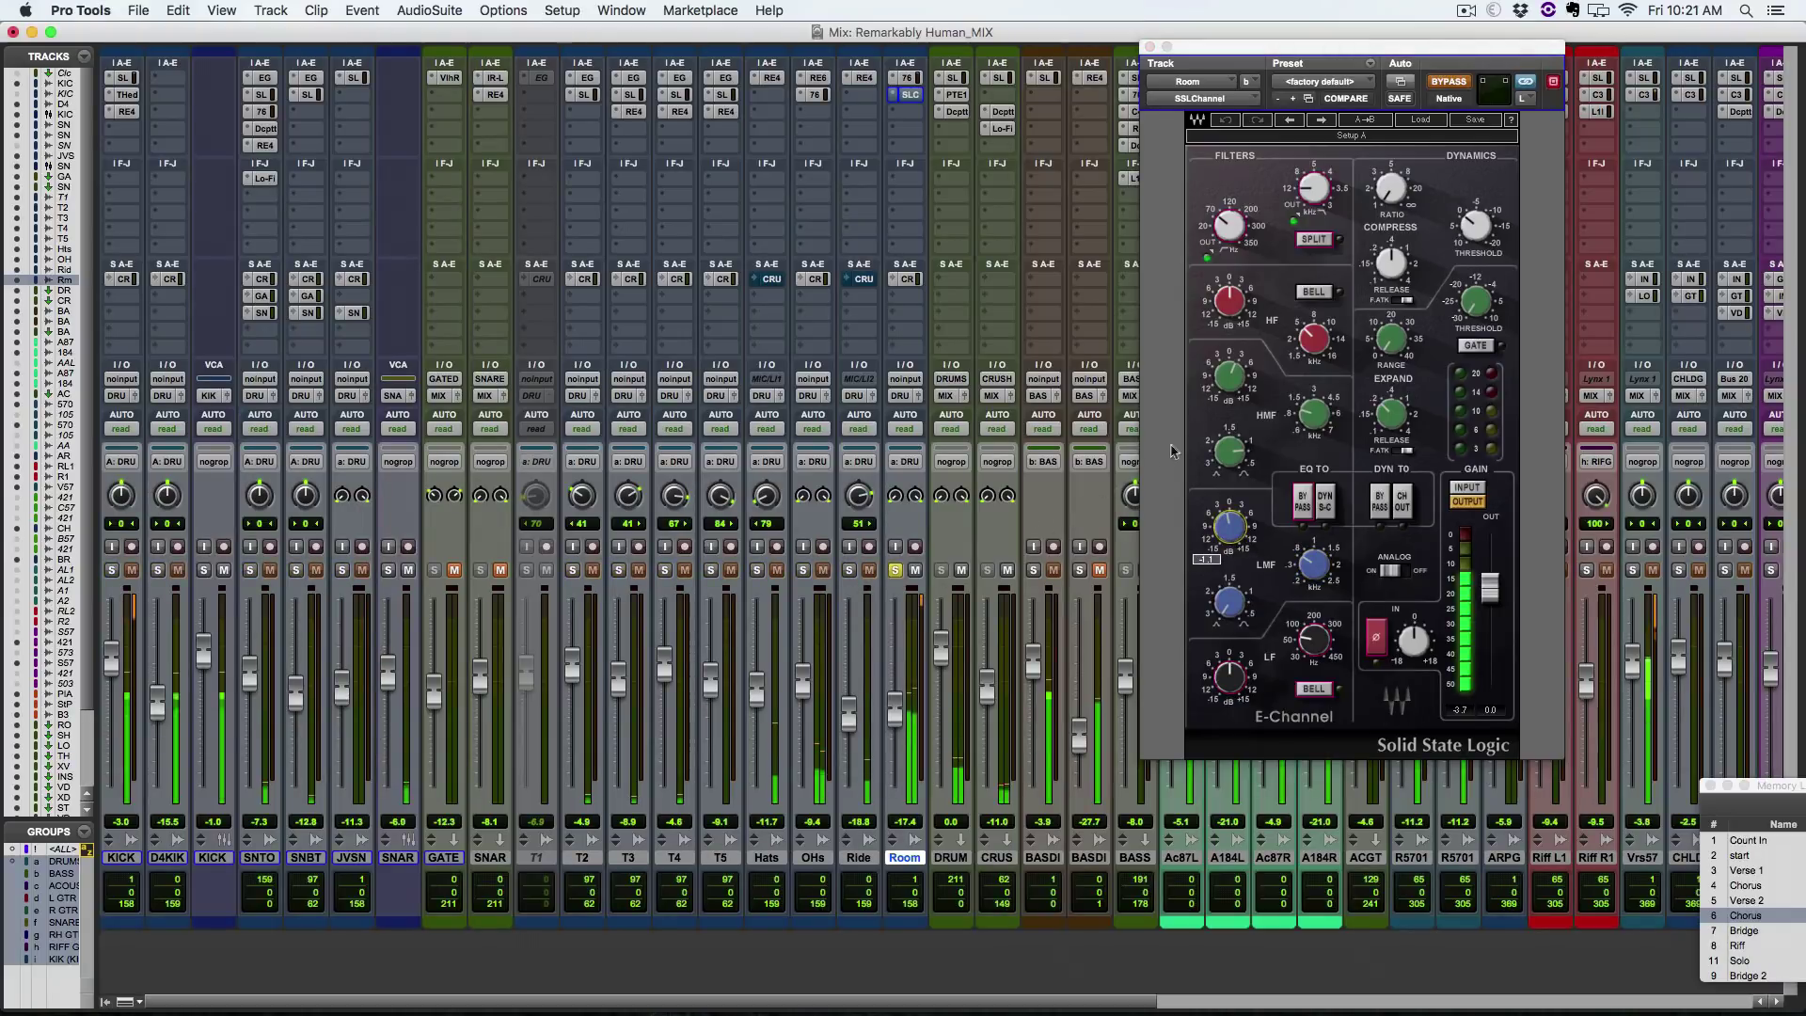
click(1446, 82)
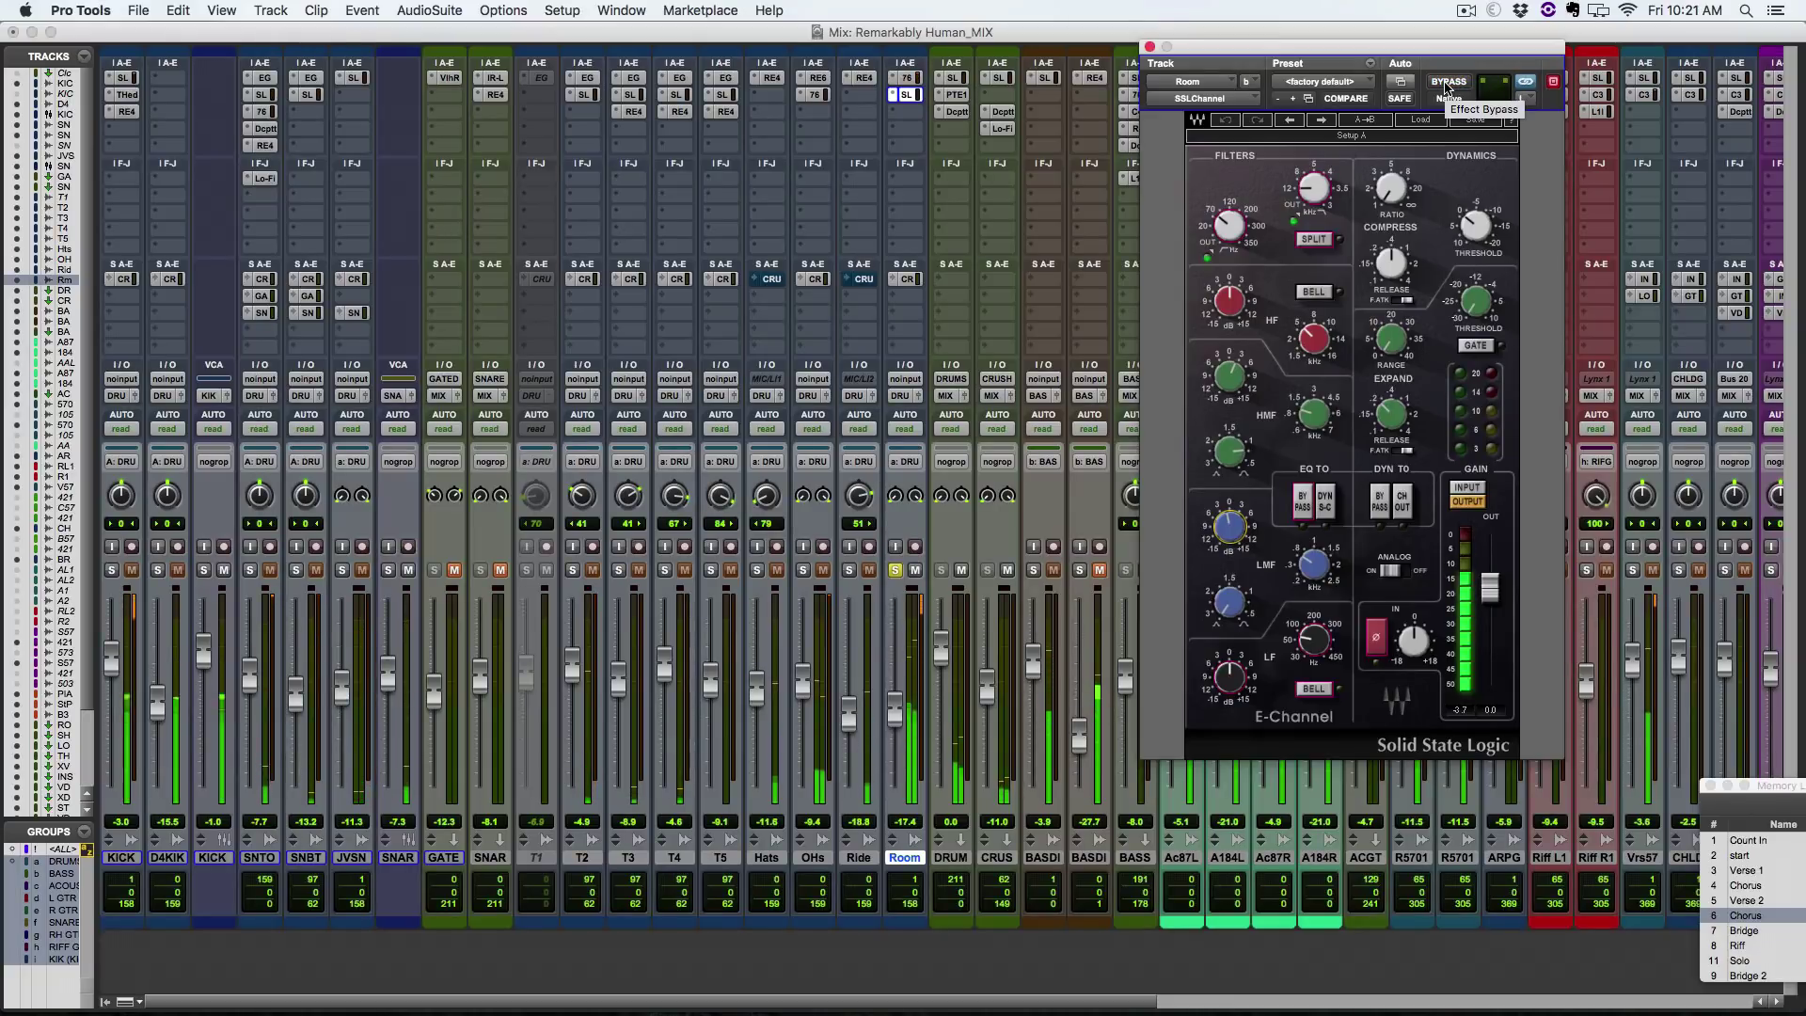
click(1446, 82)
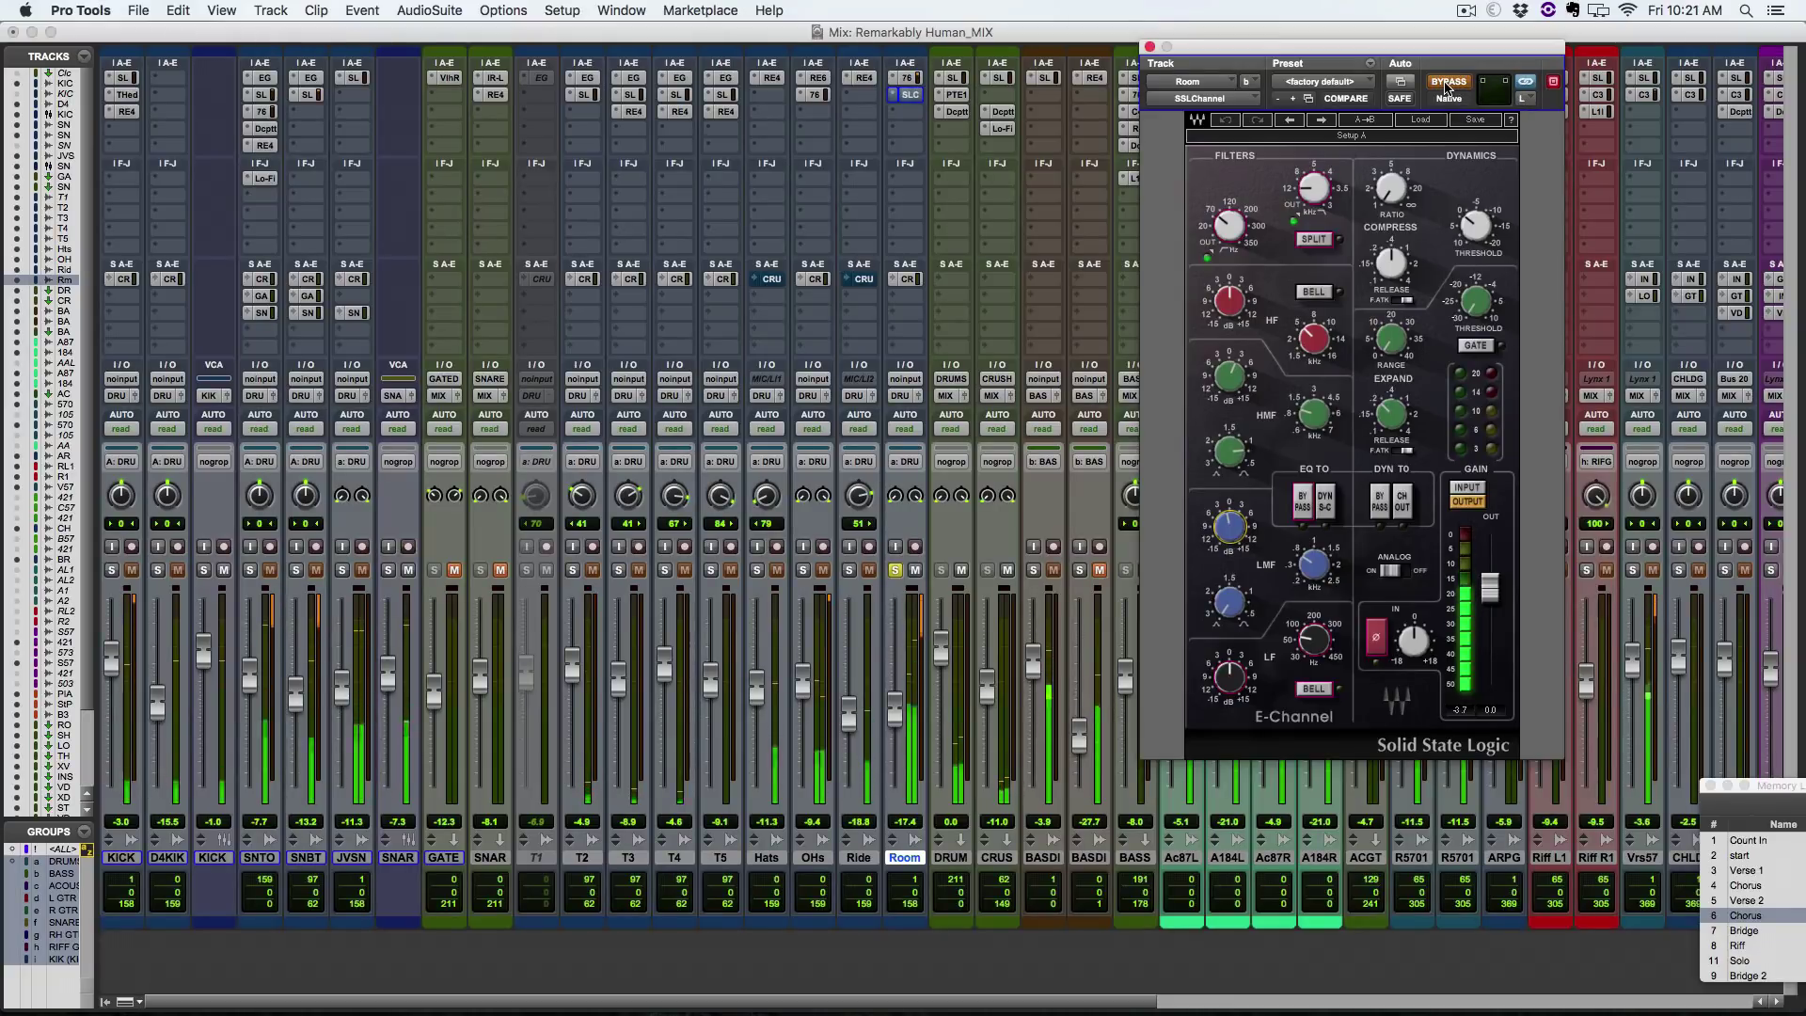
click(1445, 82)
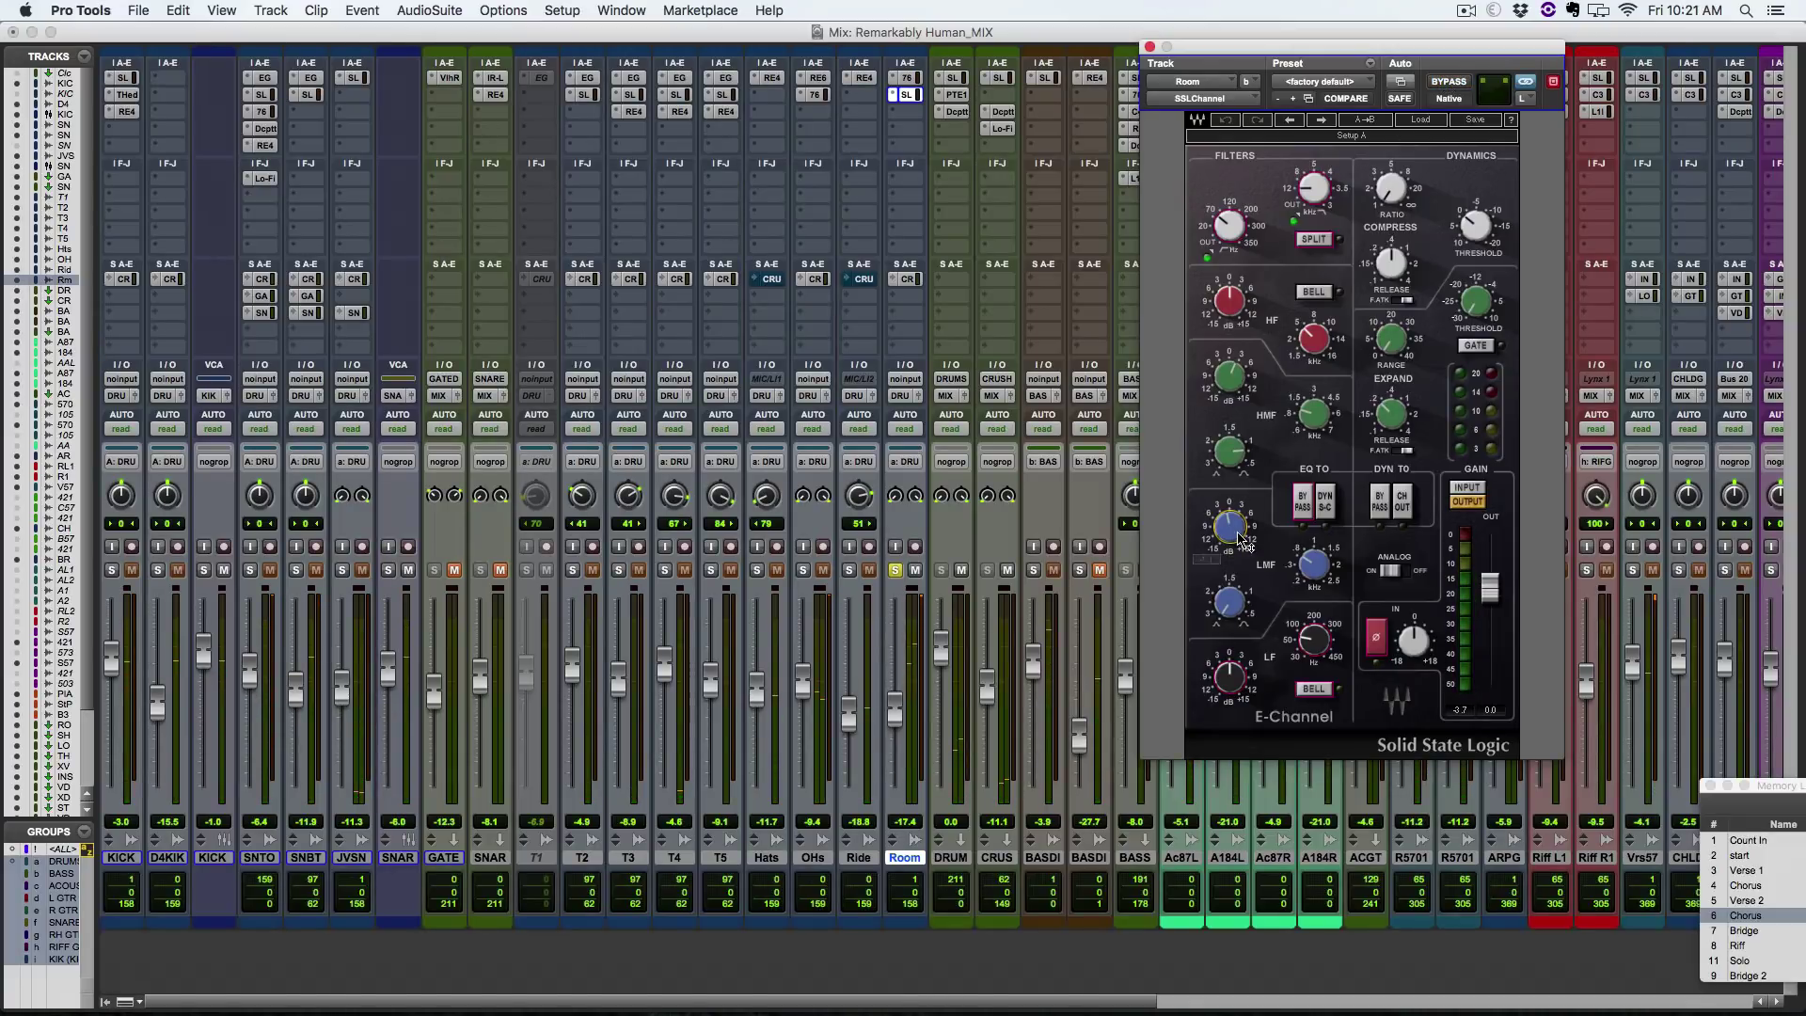
Step: Solo the other drum tracks with the Room, compare the SSLChannel bypassed and active in context, and close it
click(848, 571)
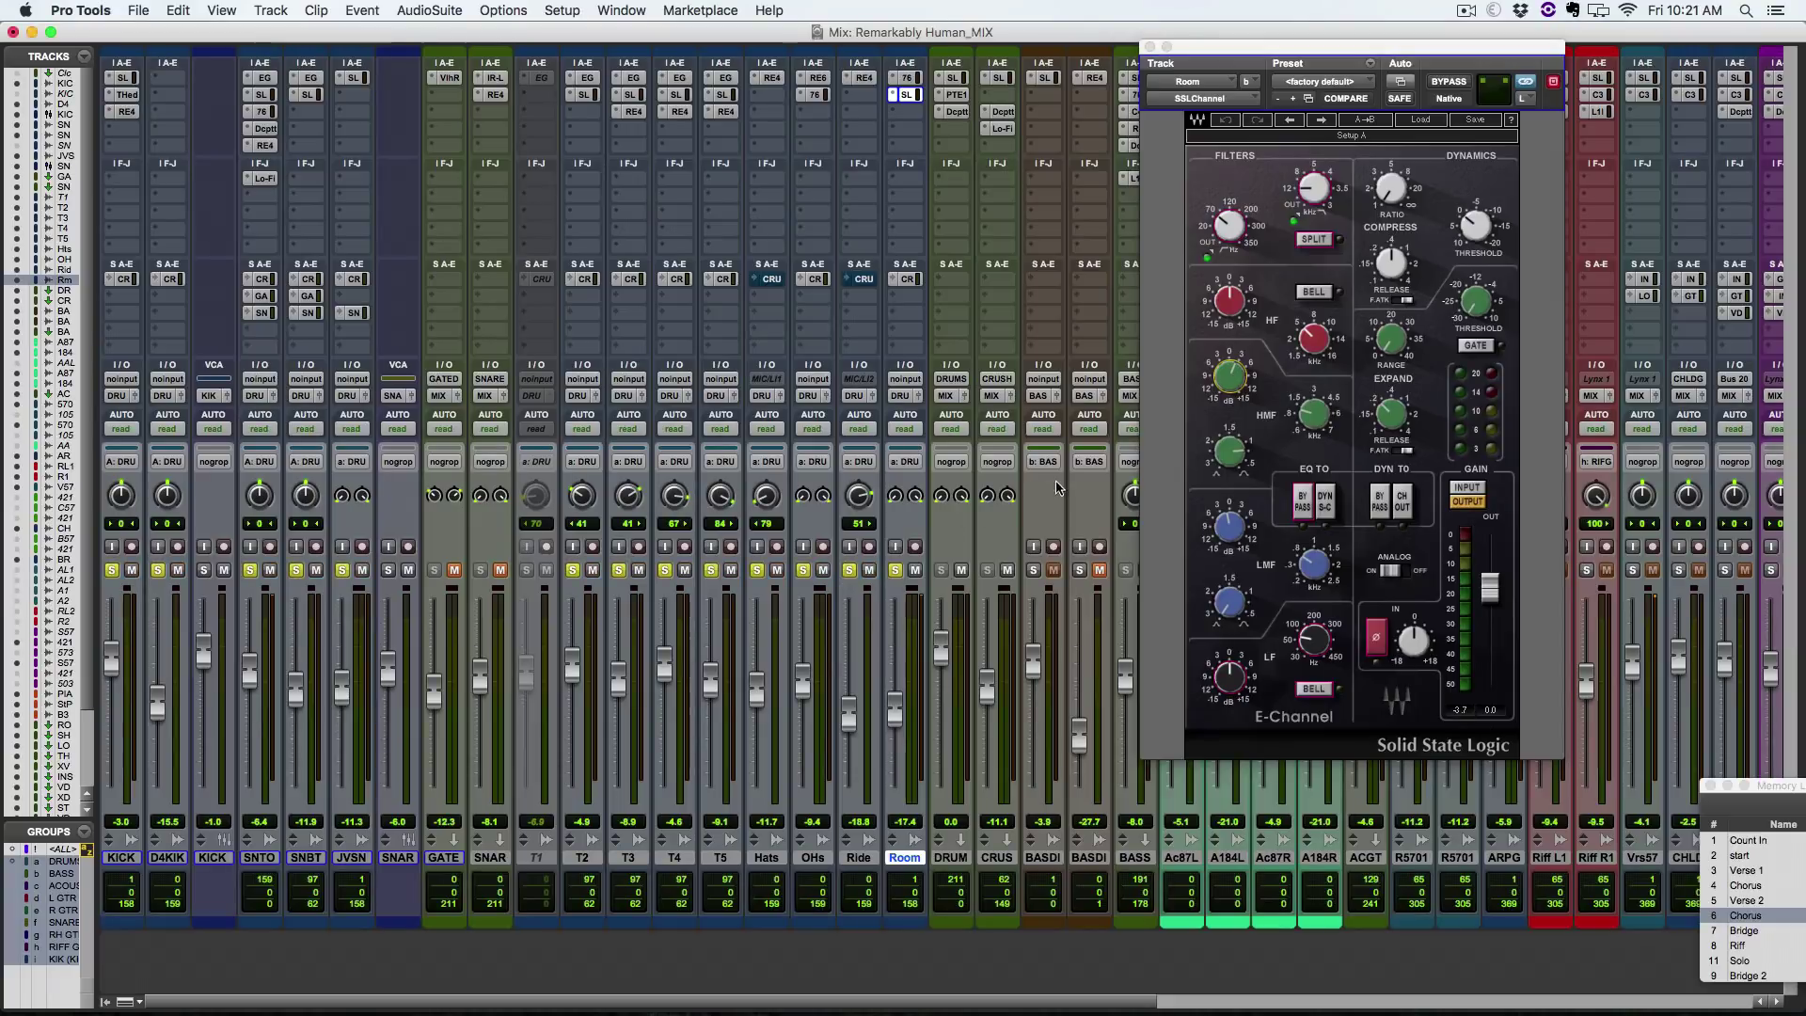
click(1451, 84)
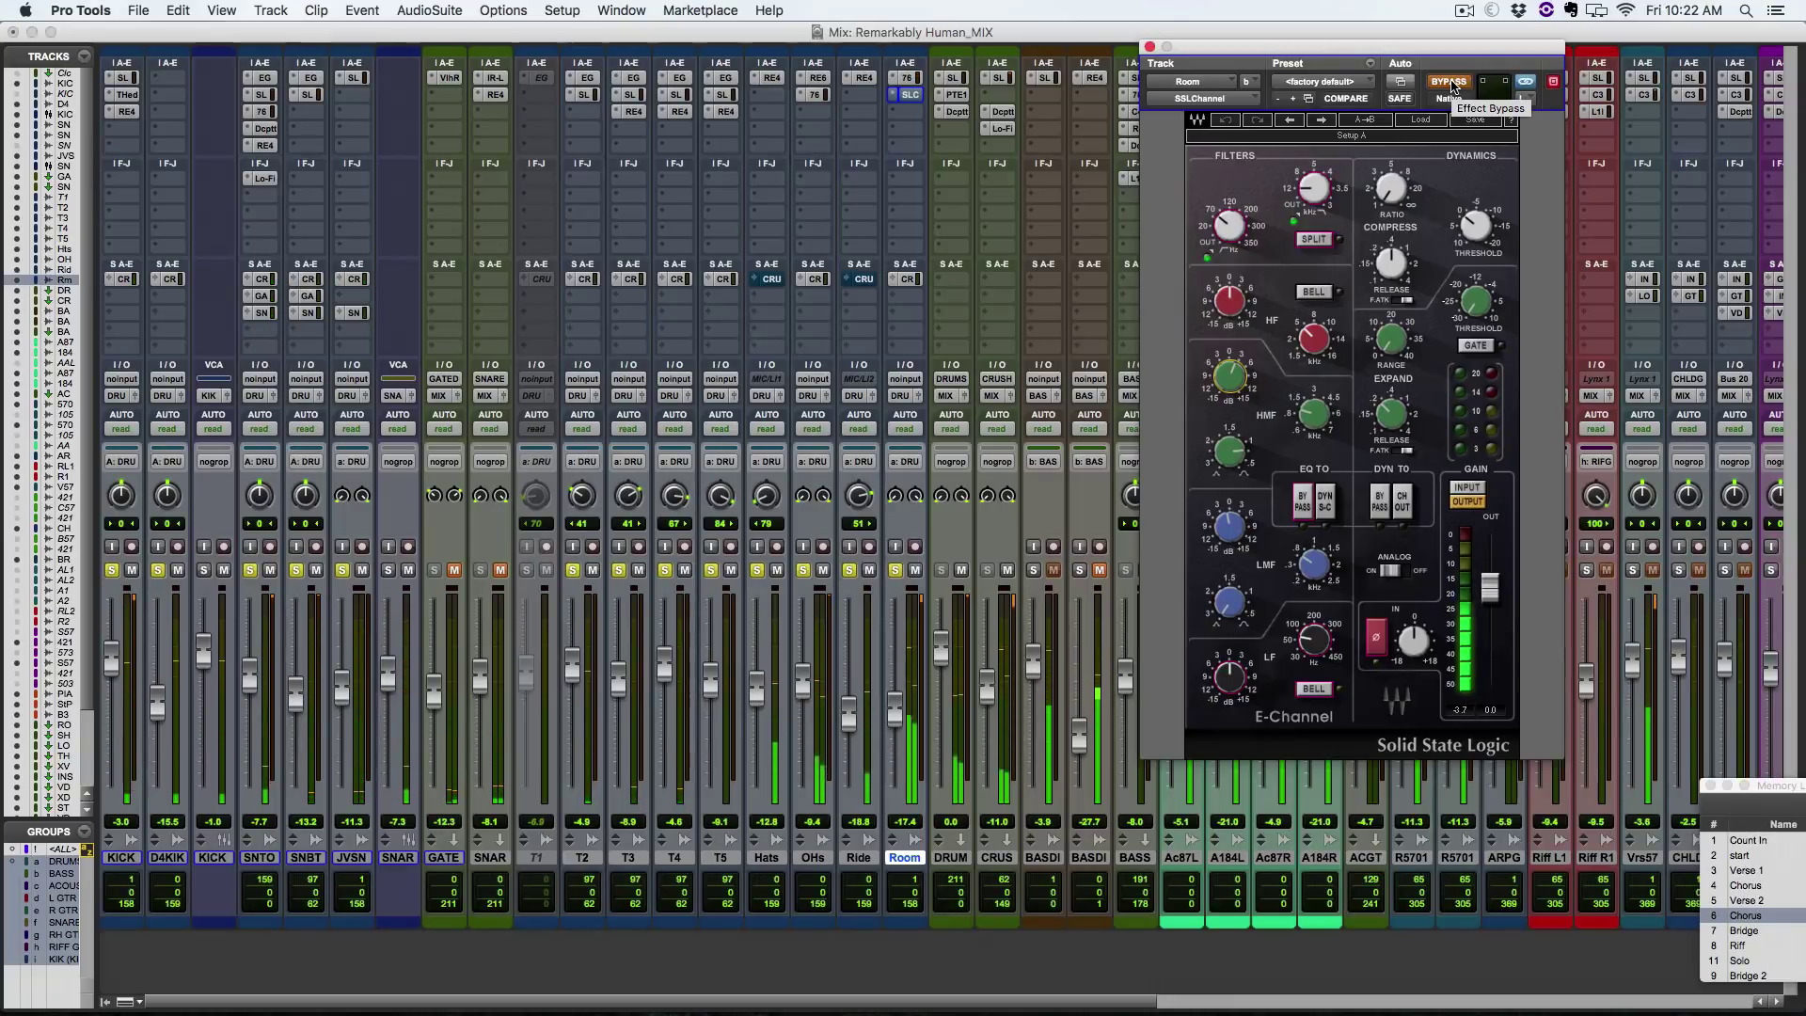
click(1451, 85)
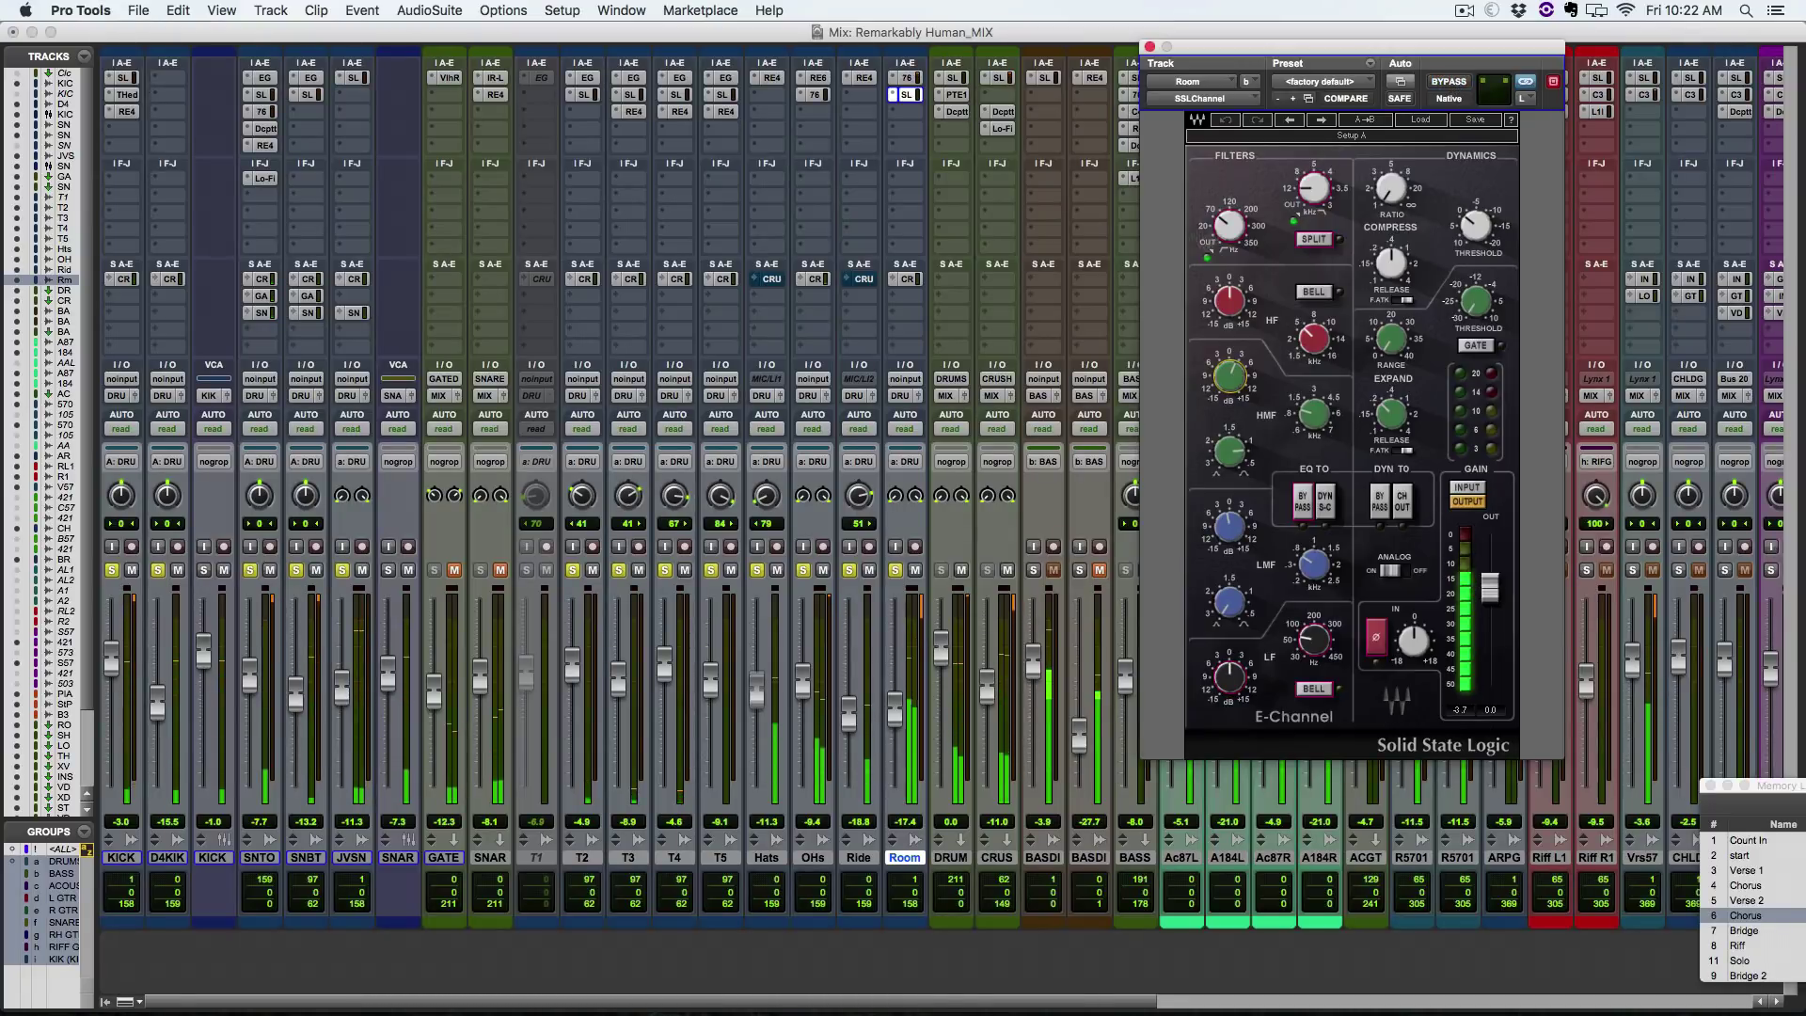
click(1149, 47)
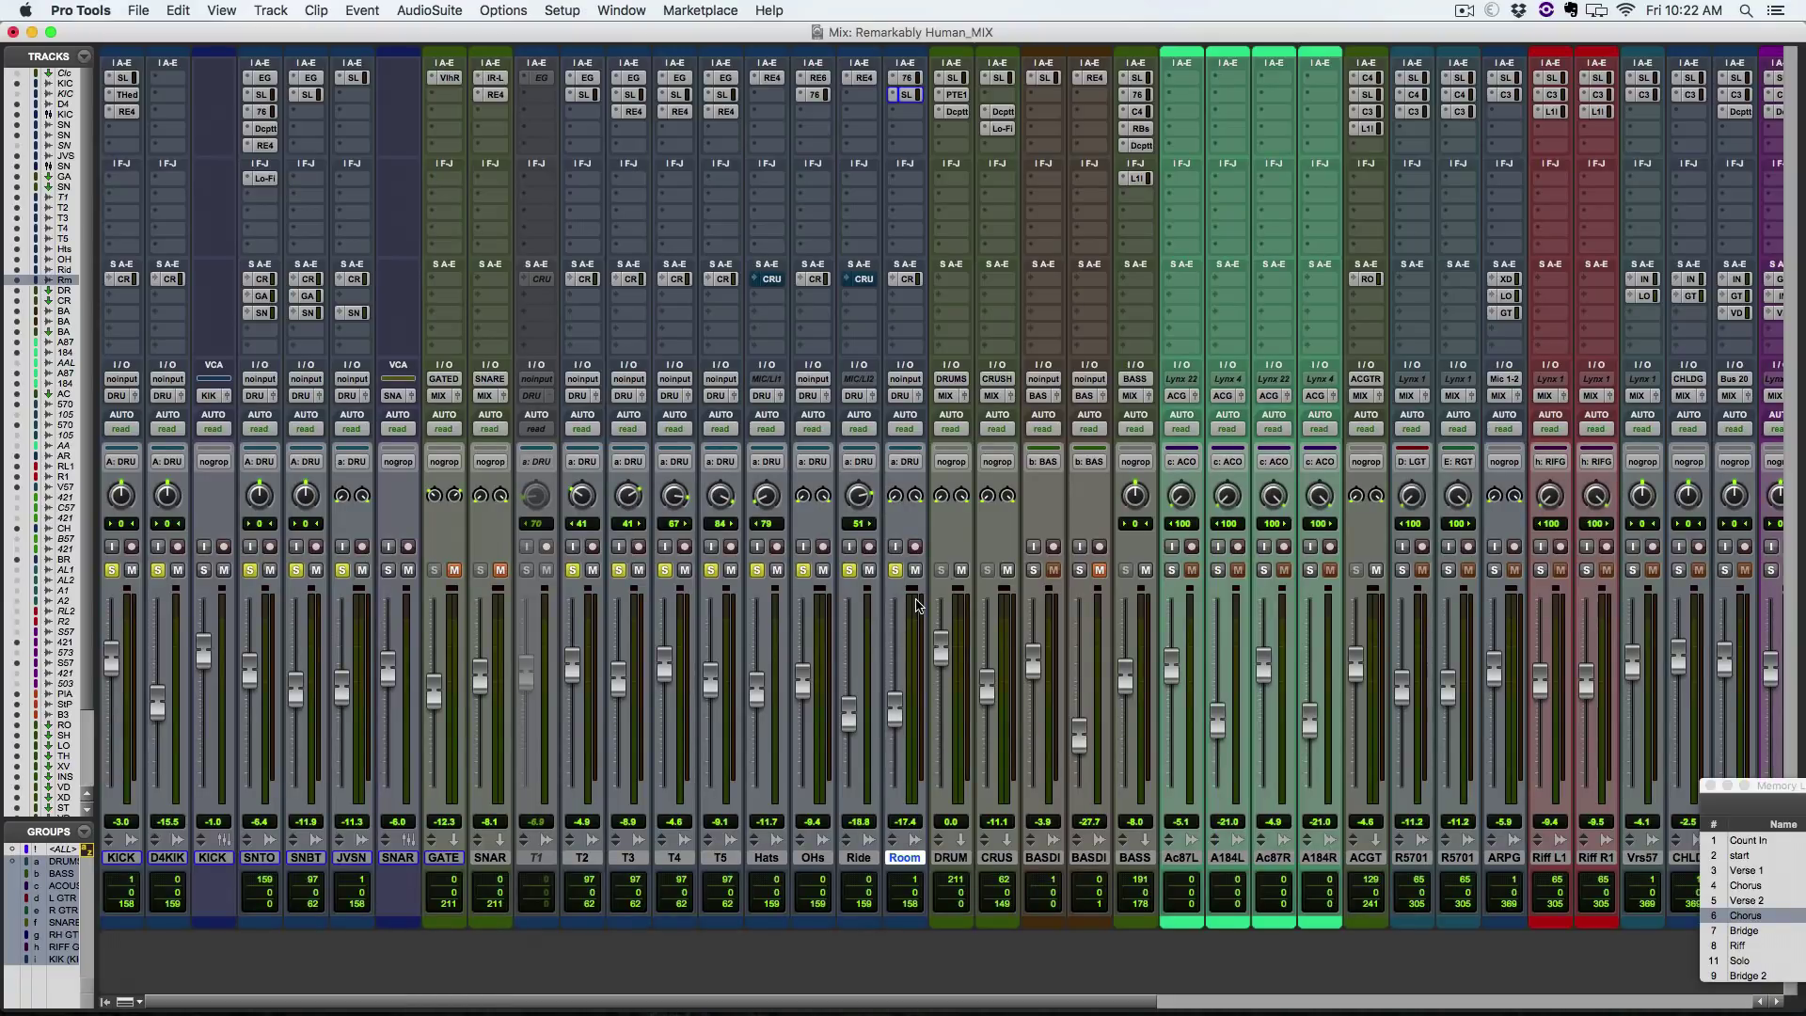
Step: Start playback, clear the drum solos, and compare the full mix with the Room muted and unmuted
key(space)
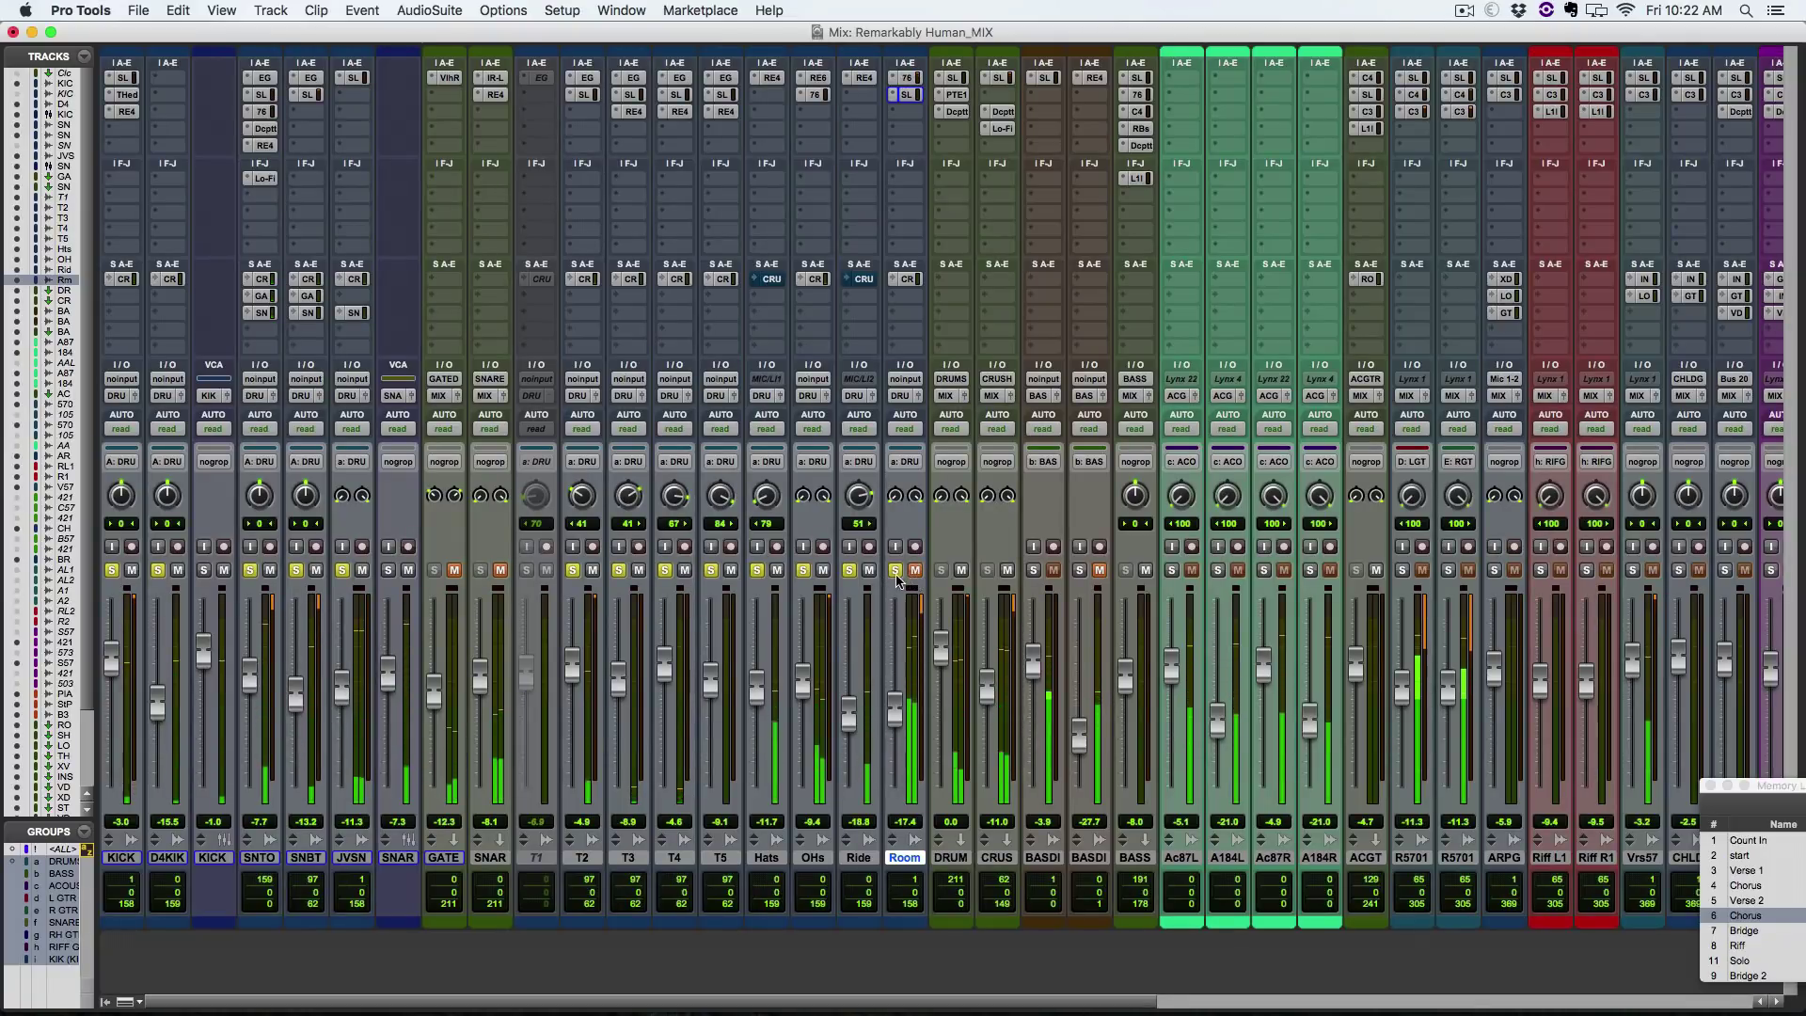
key(shift+s)
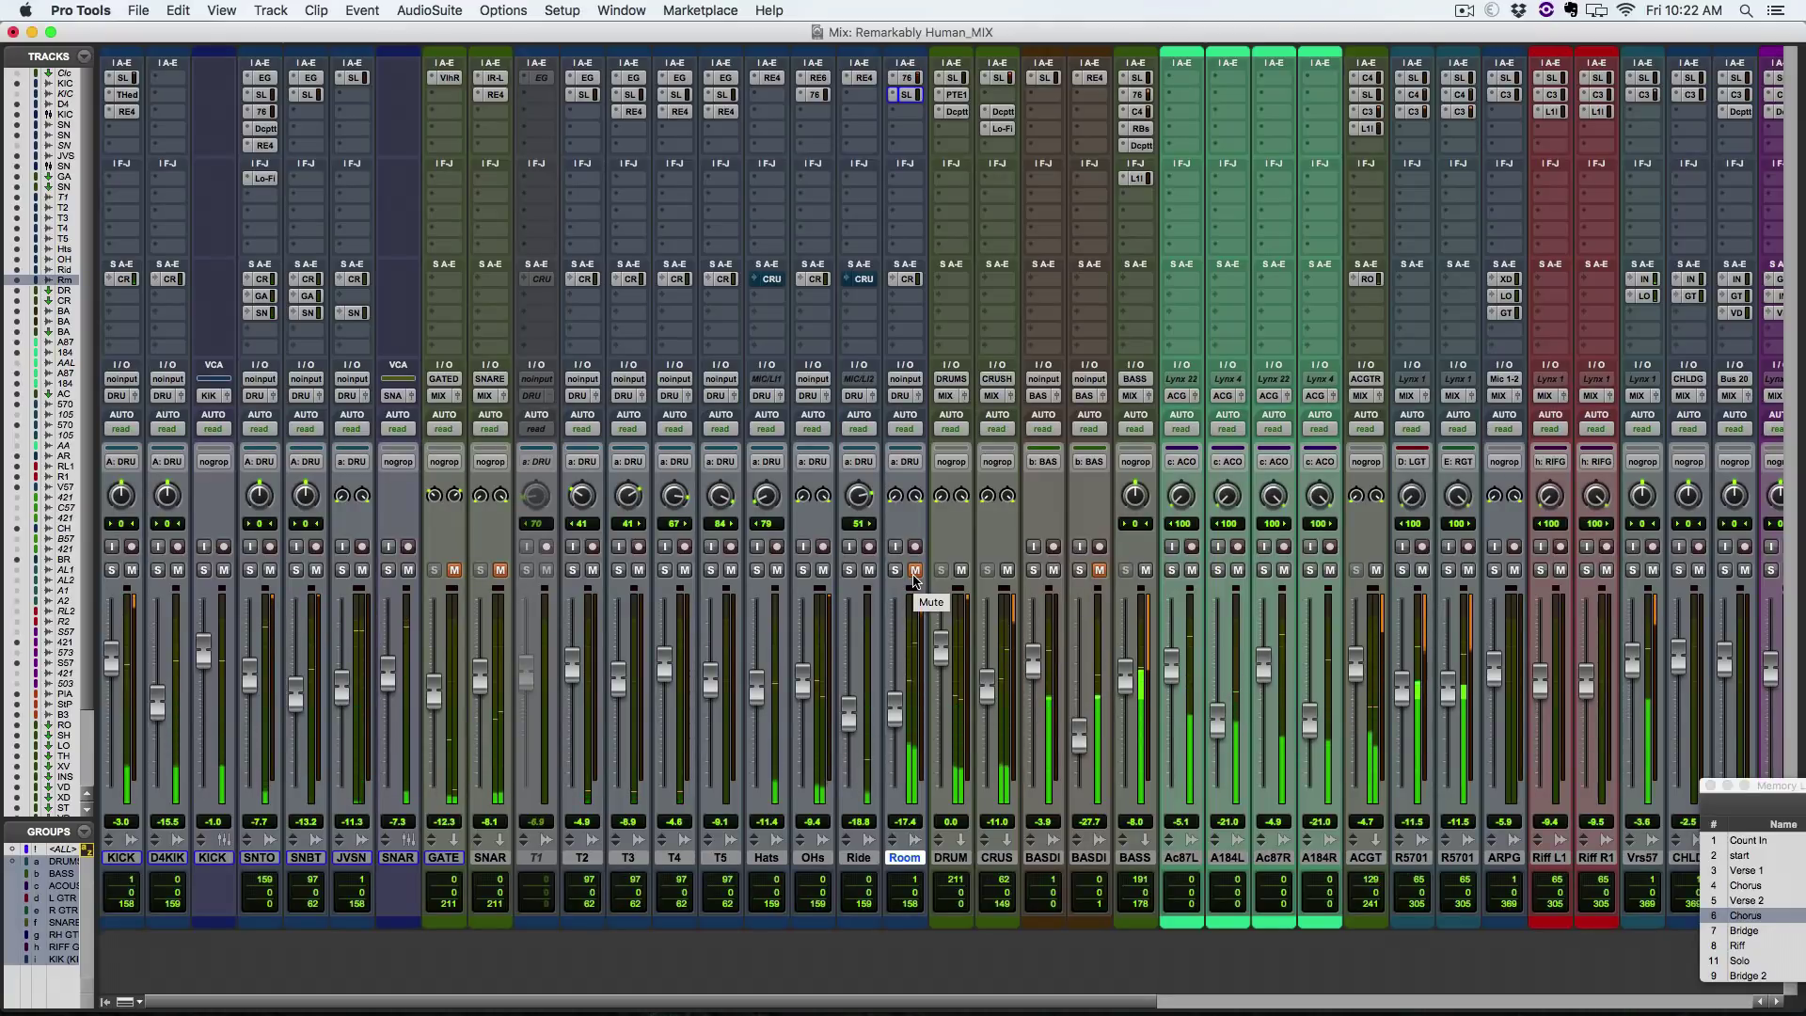
click(913, 576)
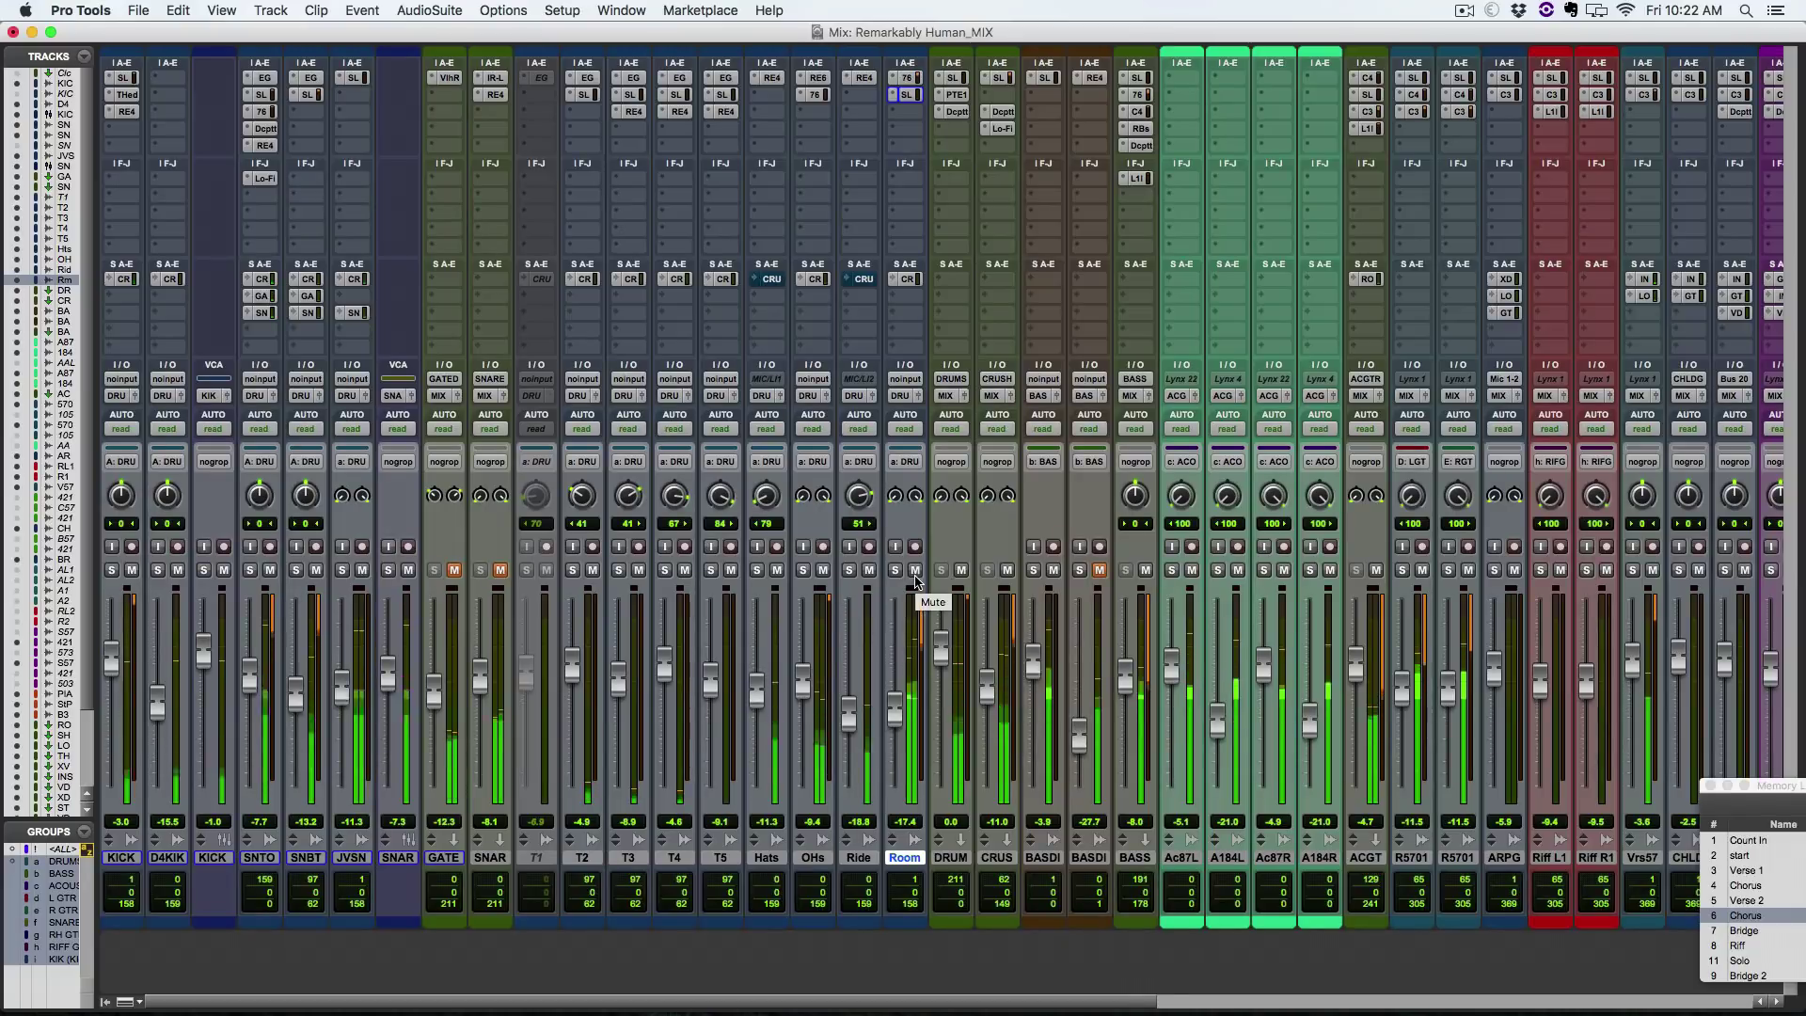
click(914, 571)
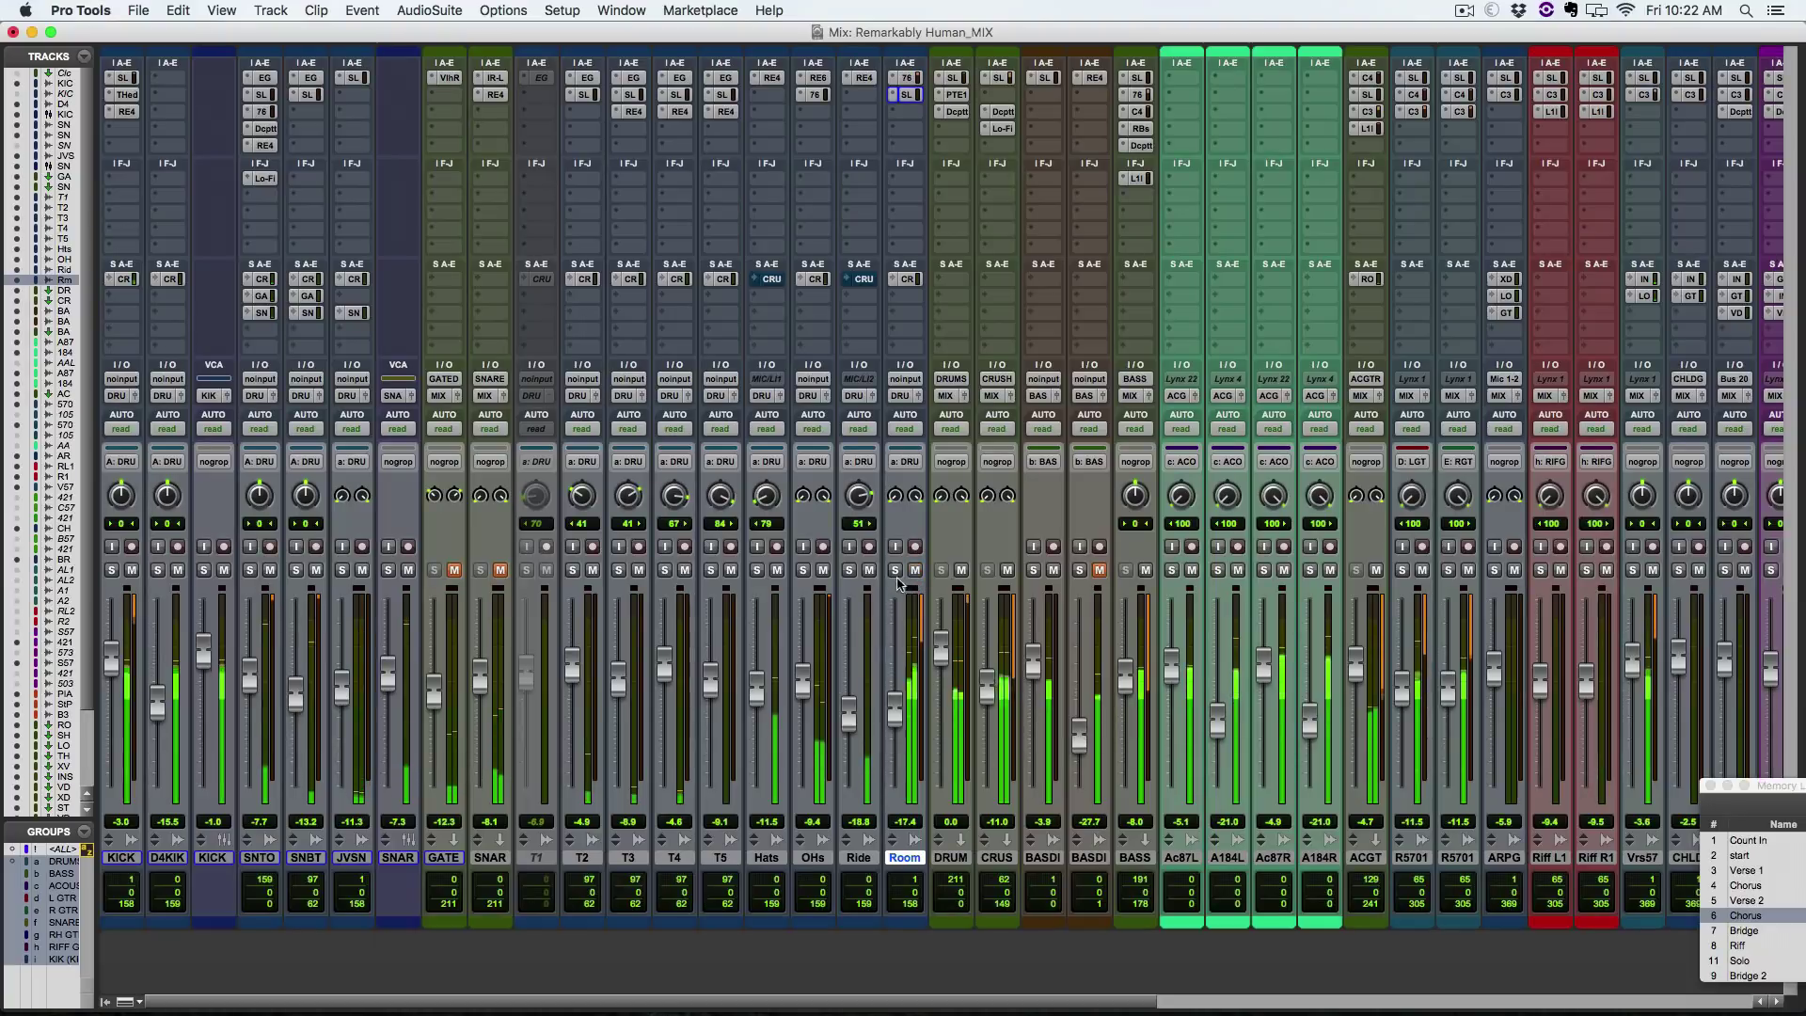
click(914, 571)
Step: Solo the drum tracks again and compare them with the Room muted and unmuted
click(896, 571)
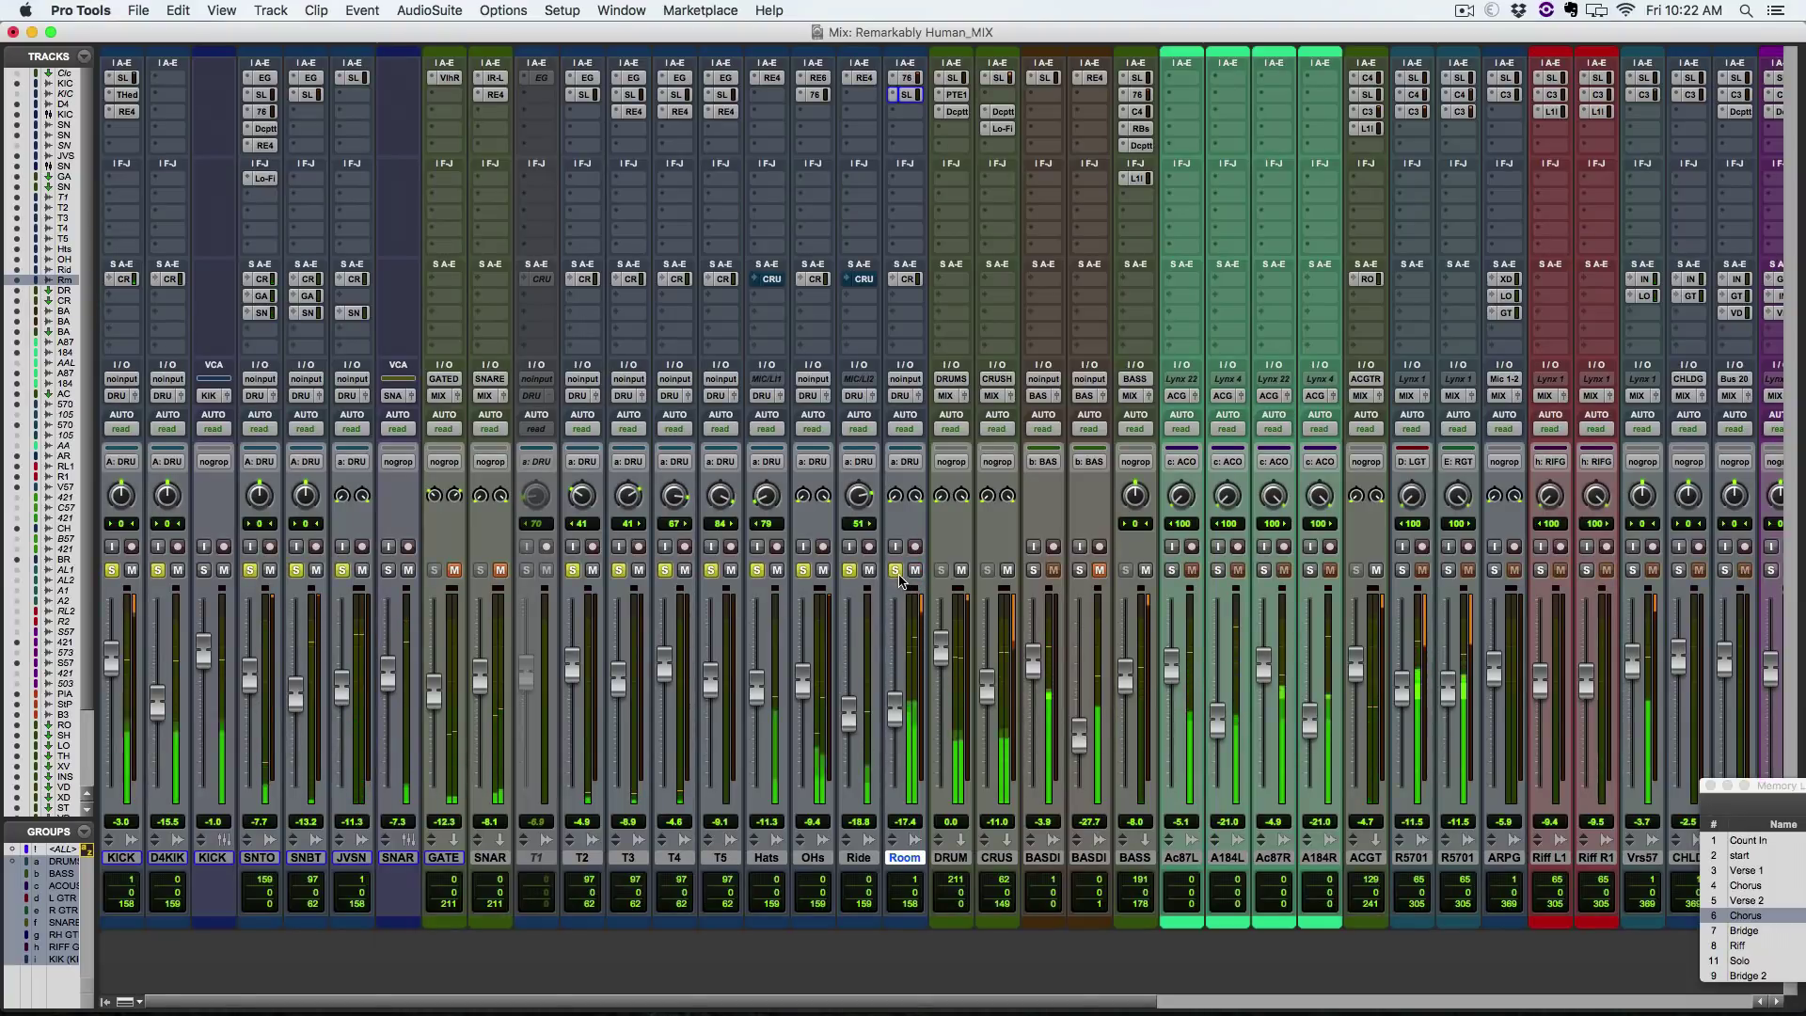
click(916, 573)
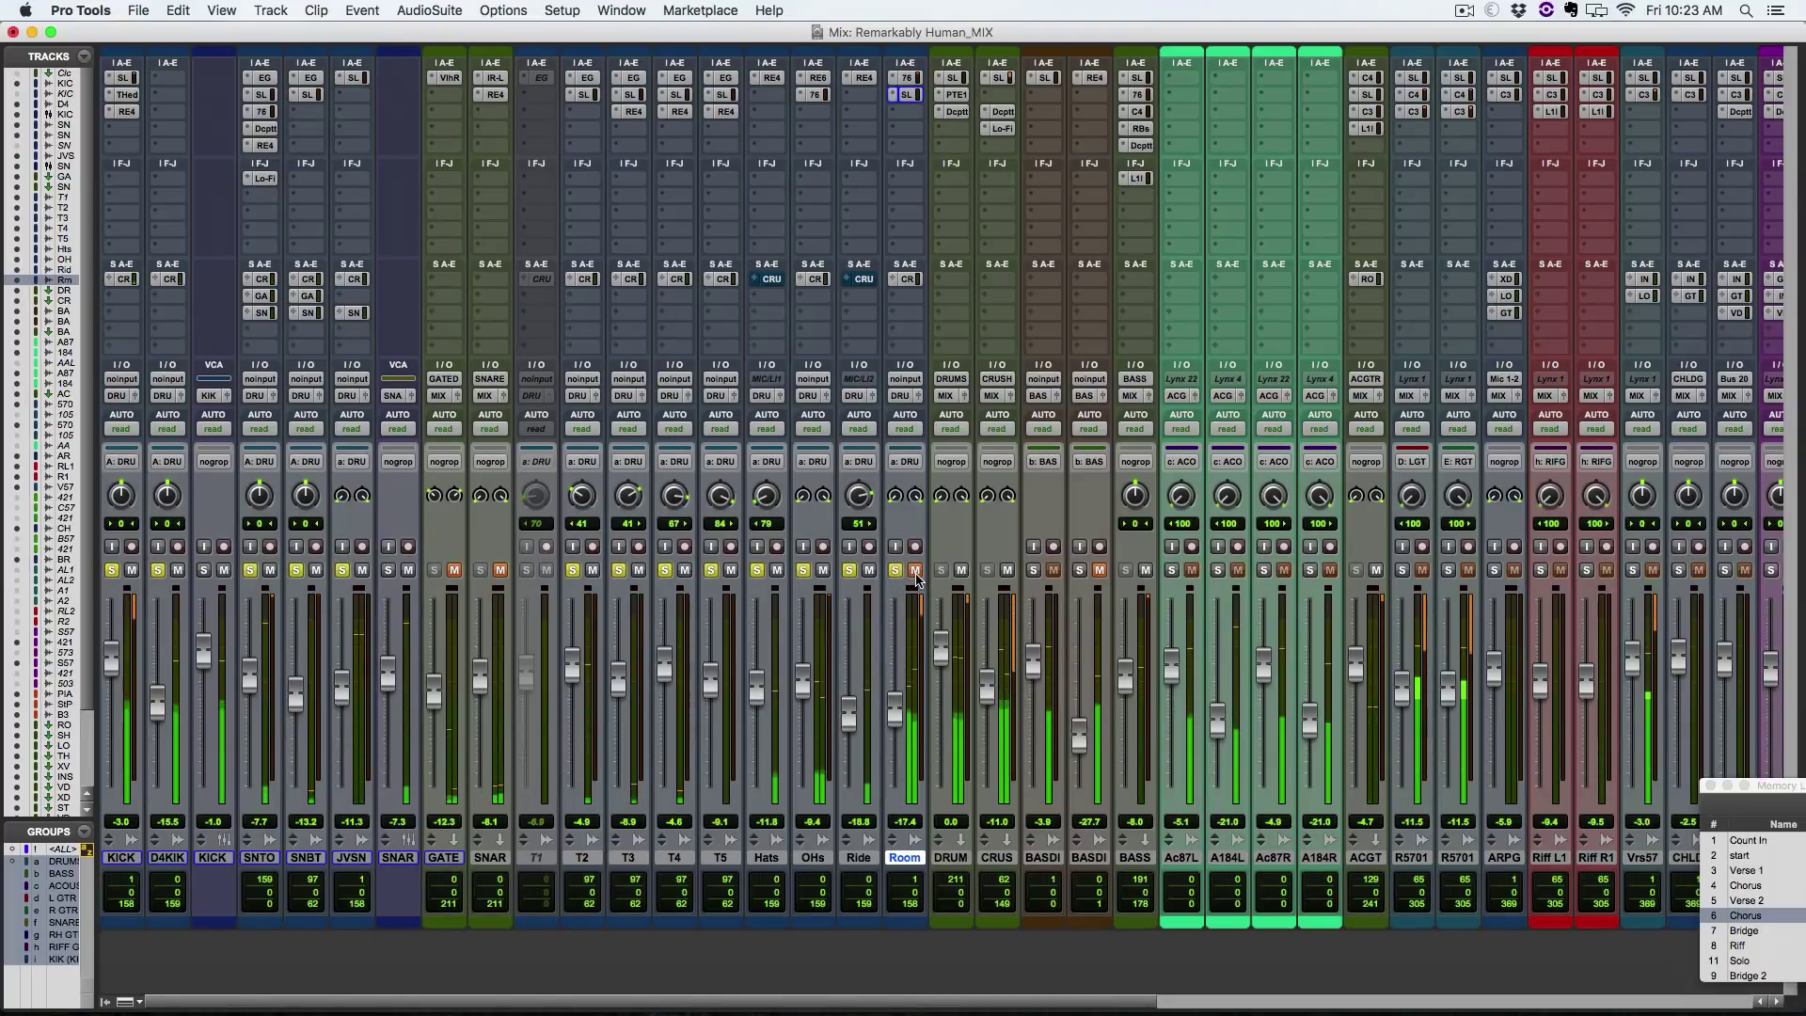
click(916, 573)
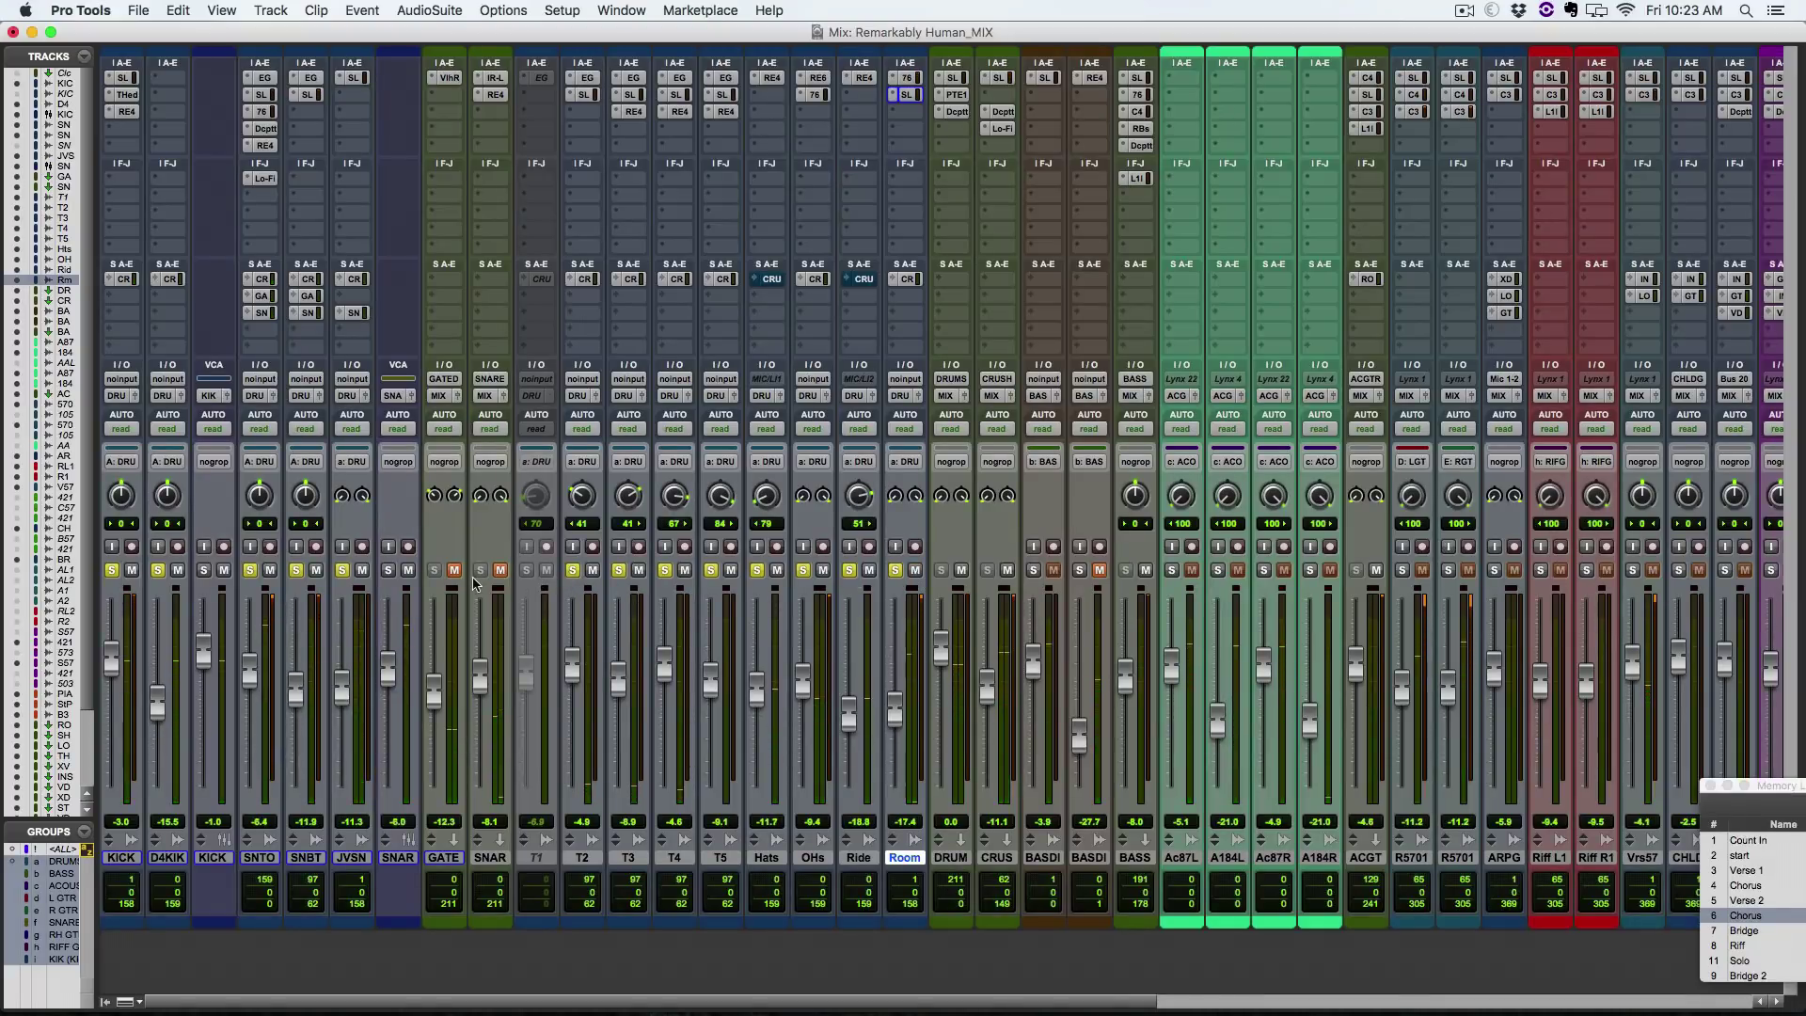
Step: Open the PuigTec EQP1A on the DRUMS bus, compare the drums with it bypassed and active, and close it
click(957, 95)
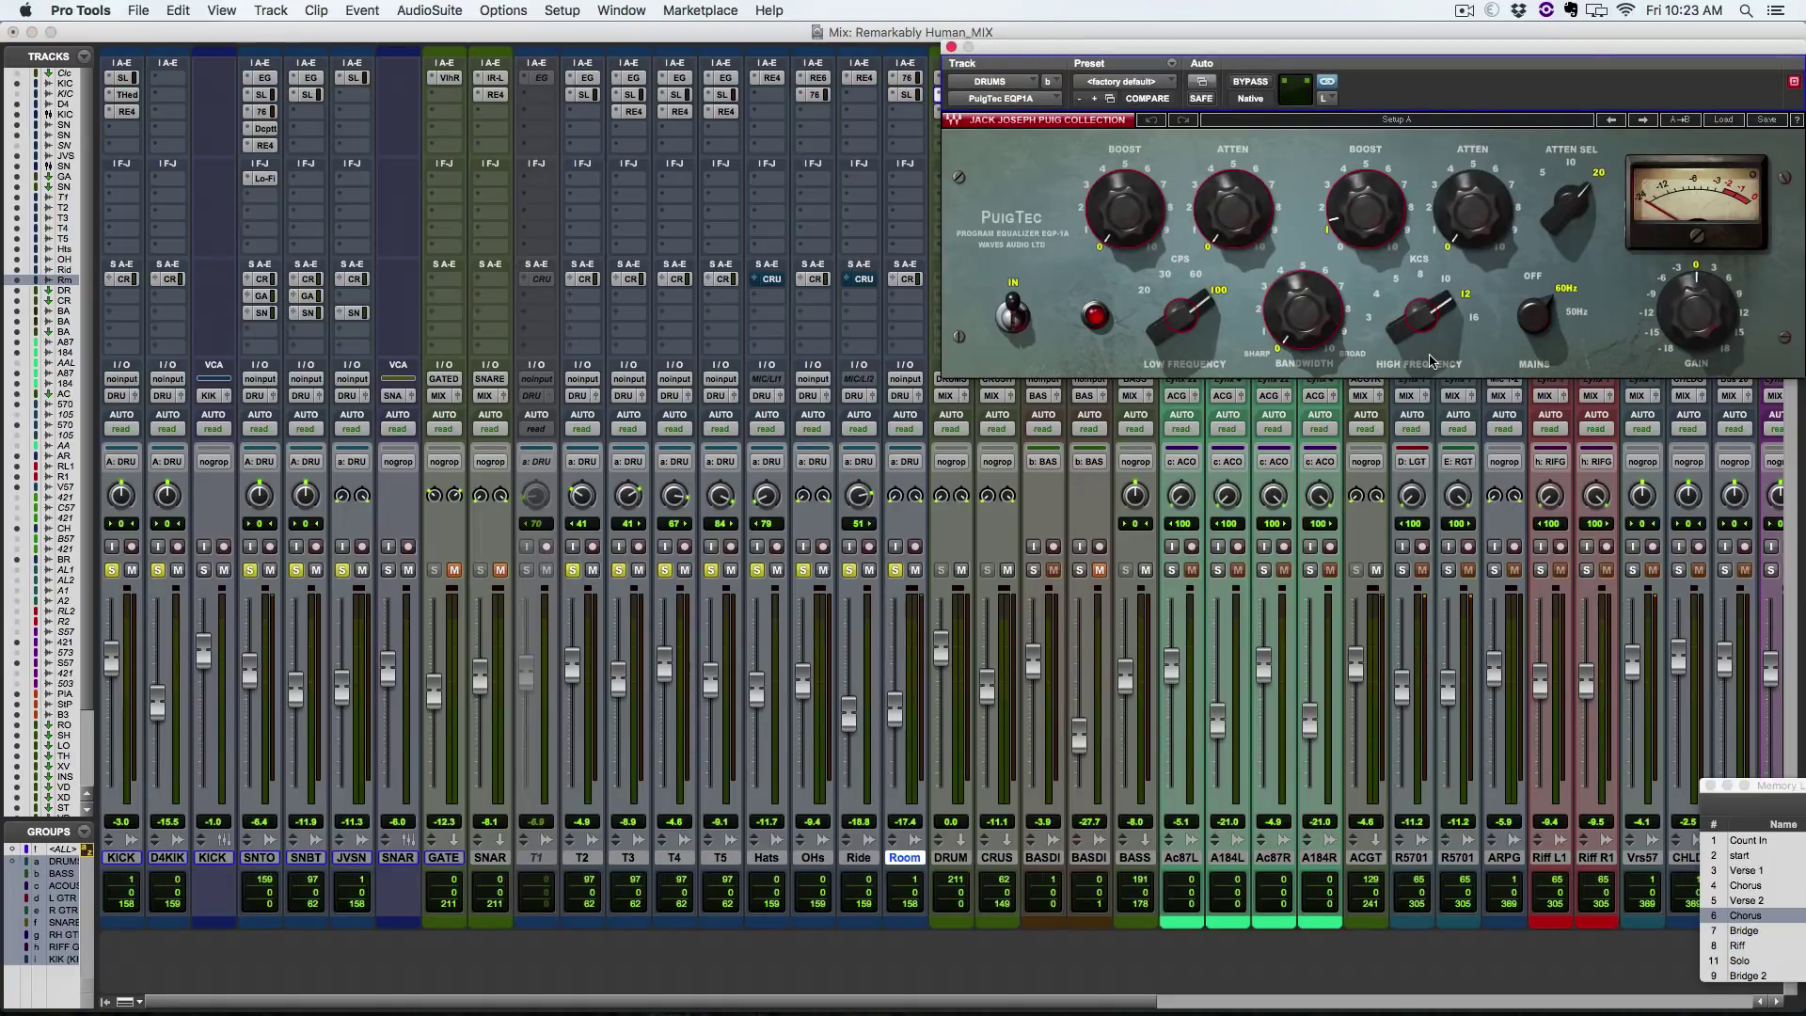
click(1376, 211)
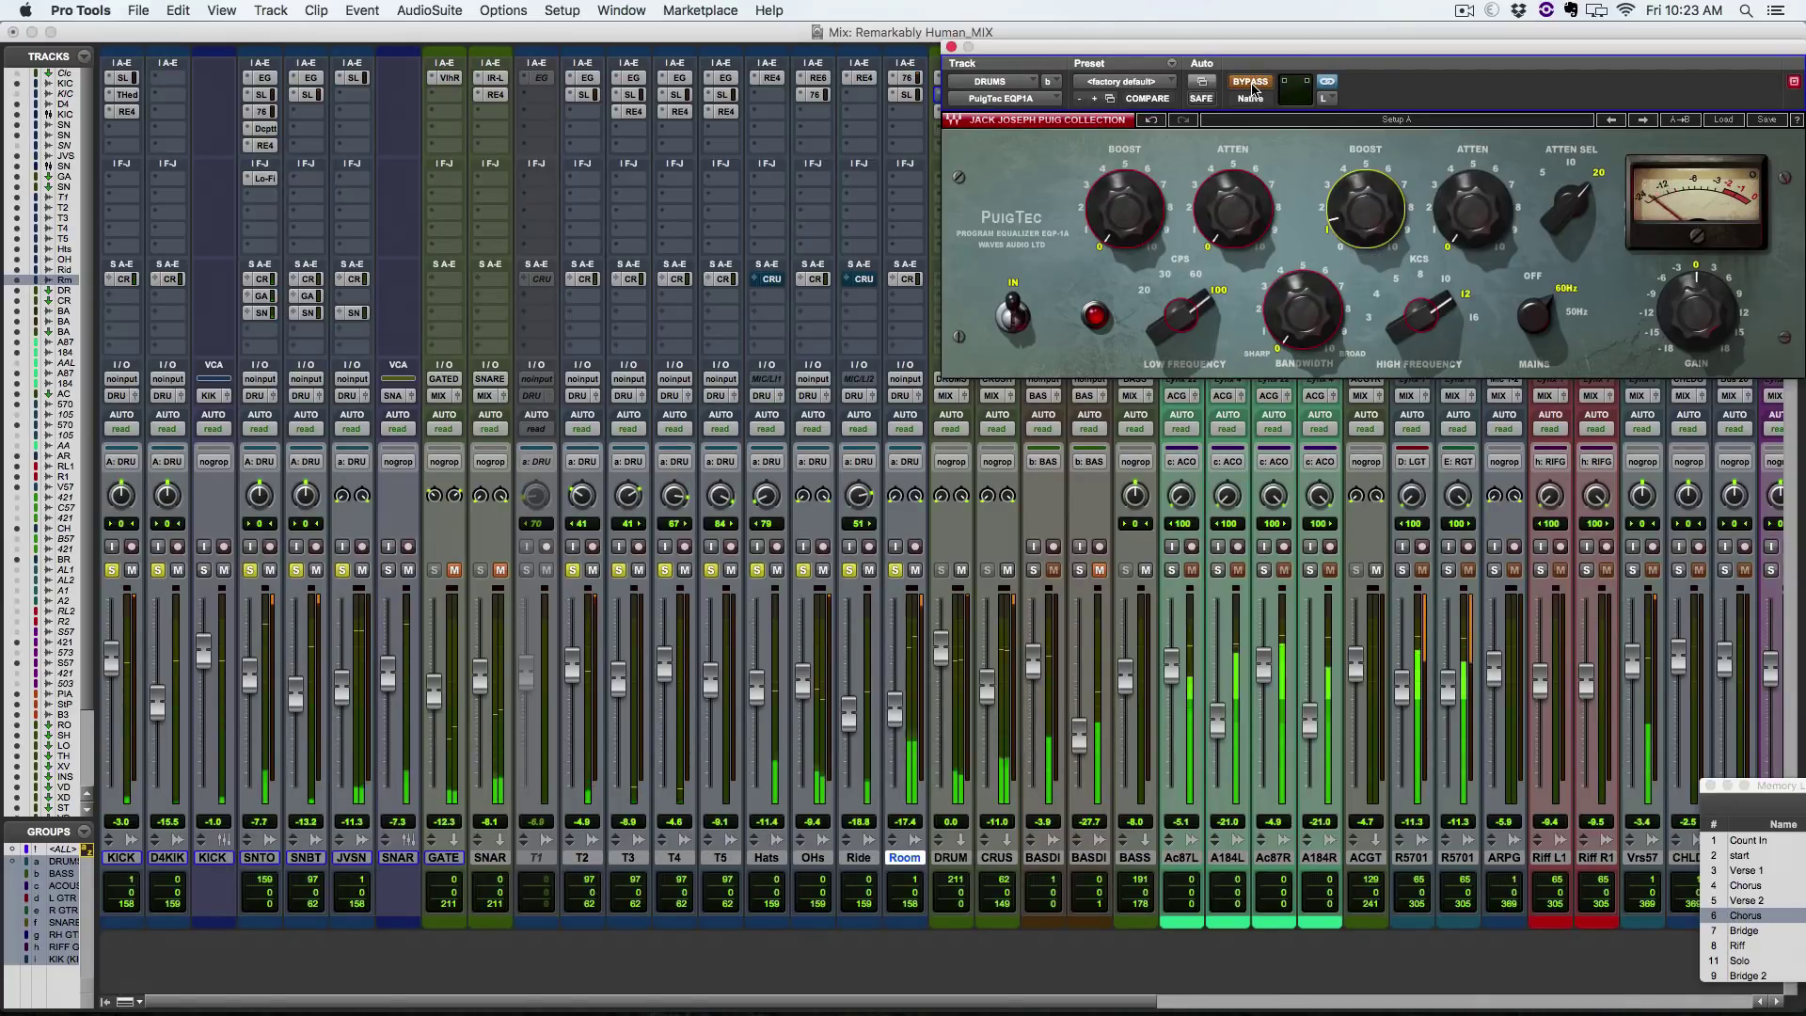
click(1252, 83)
click(1252, 84)
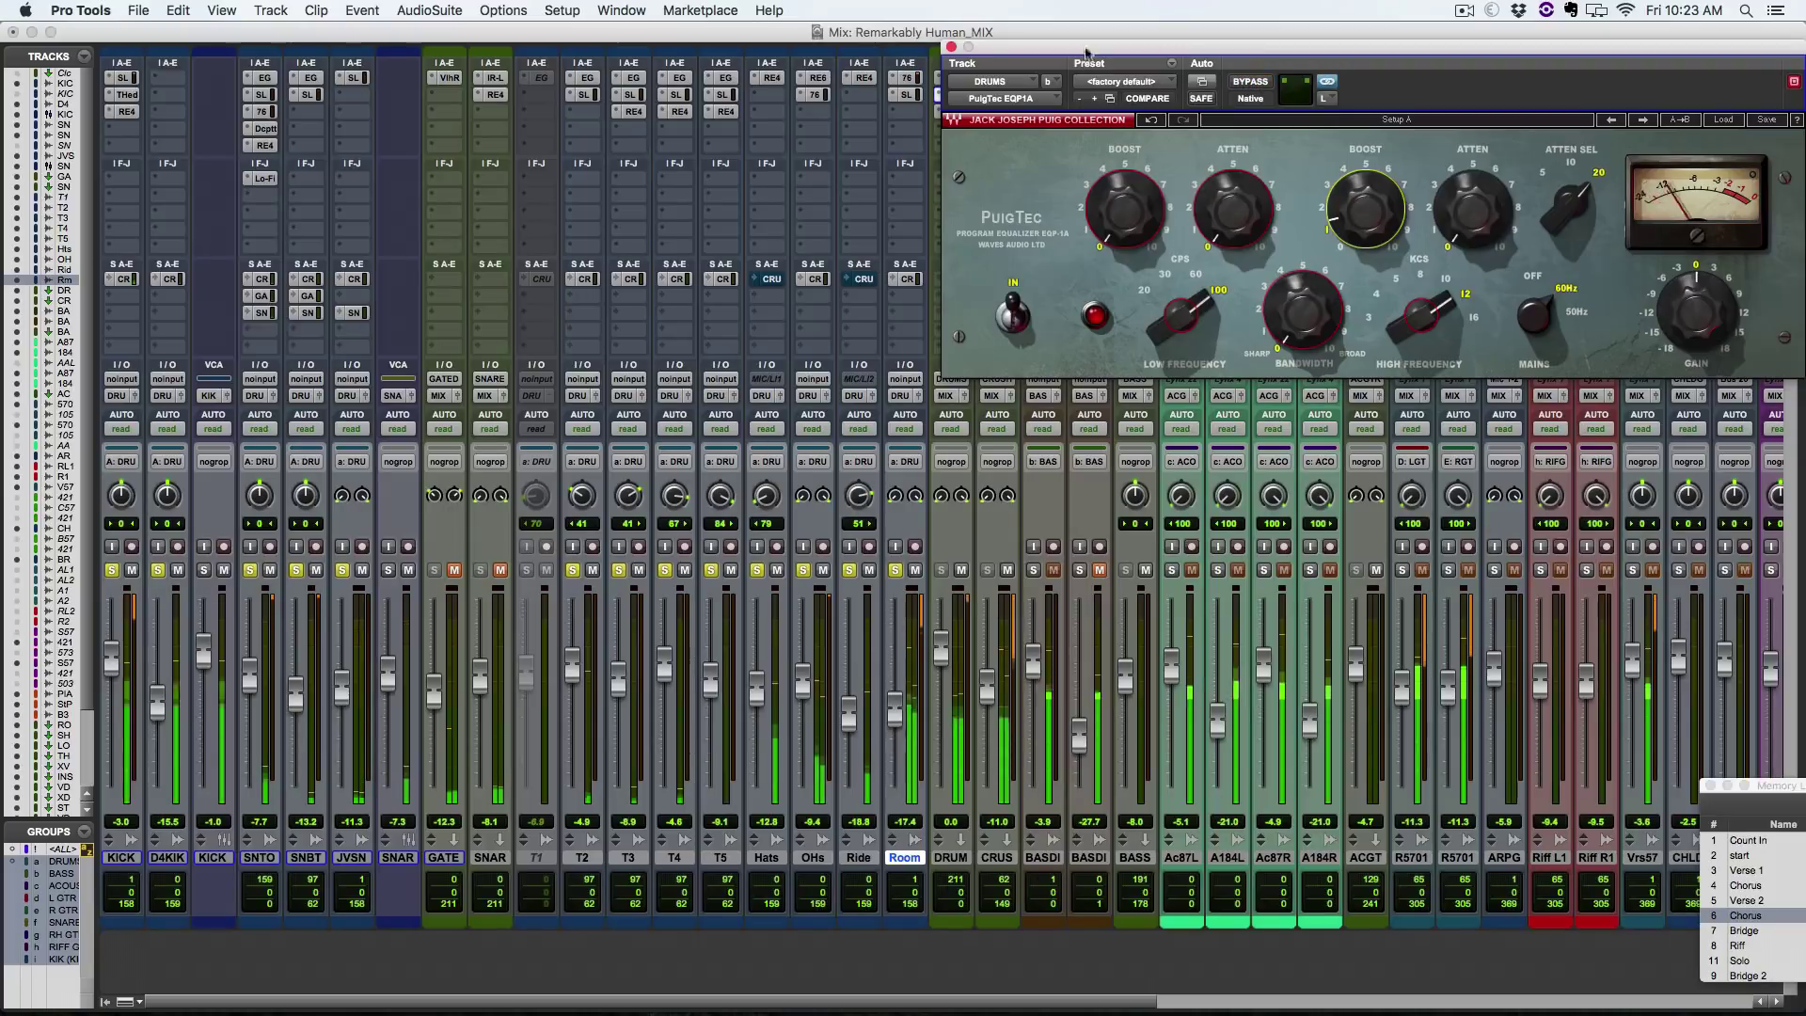
click(951, 47)
Step: Open the Decapitator on the DRUMS bus, move its window clear, and compare the drums with it bypassed and active
click(955, 111)
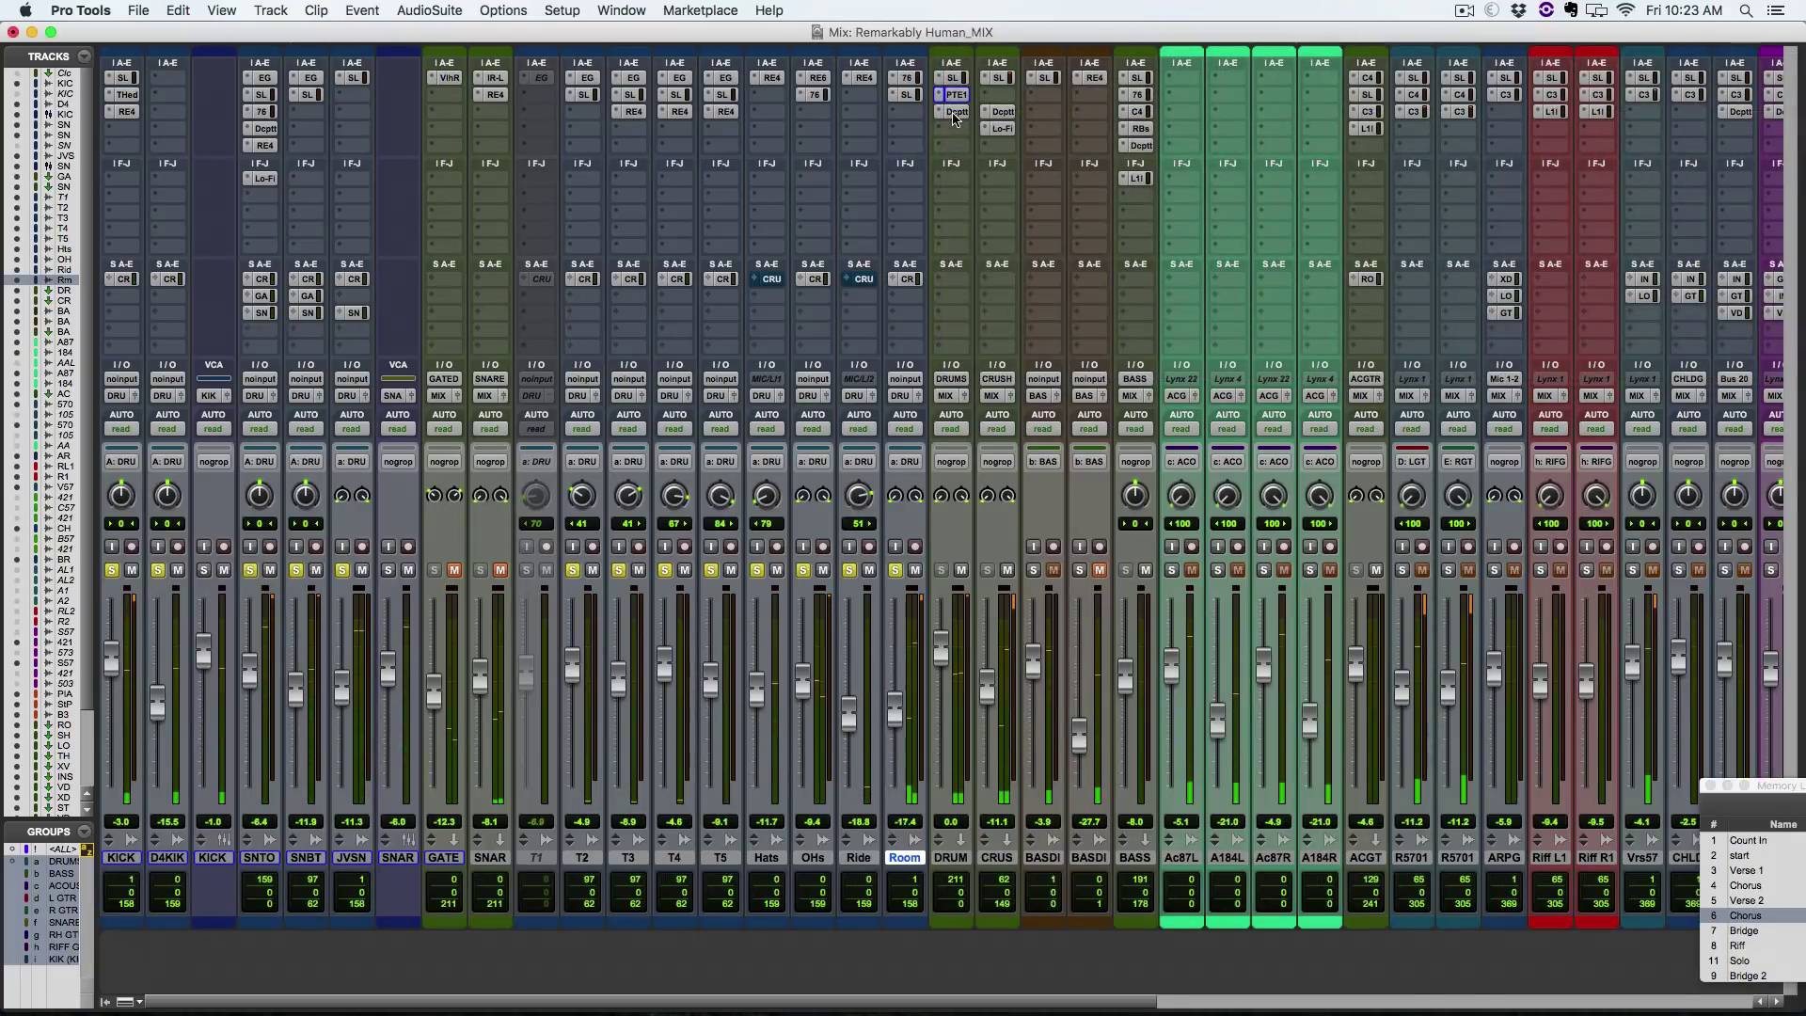
drag(1201, 48, 1214, 162)
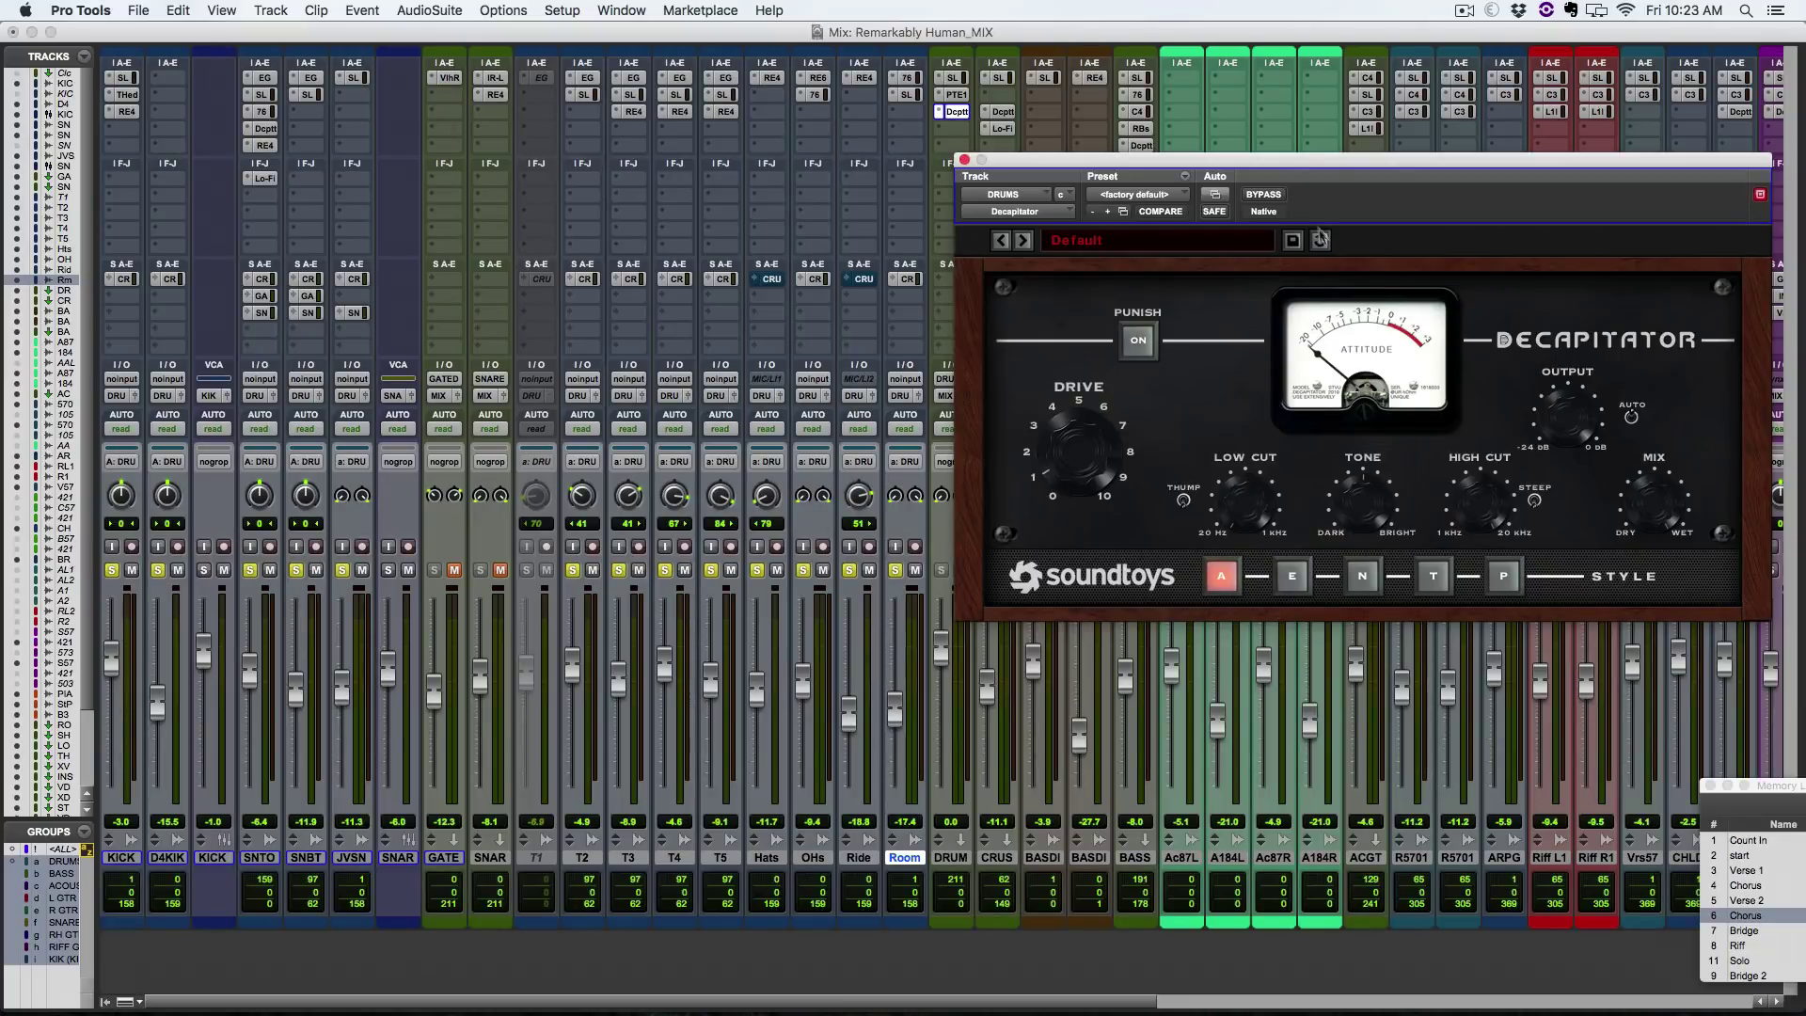
drag(1300, 167, 1357, 84)
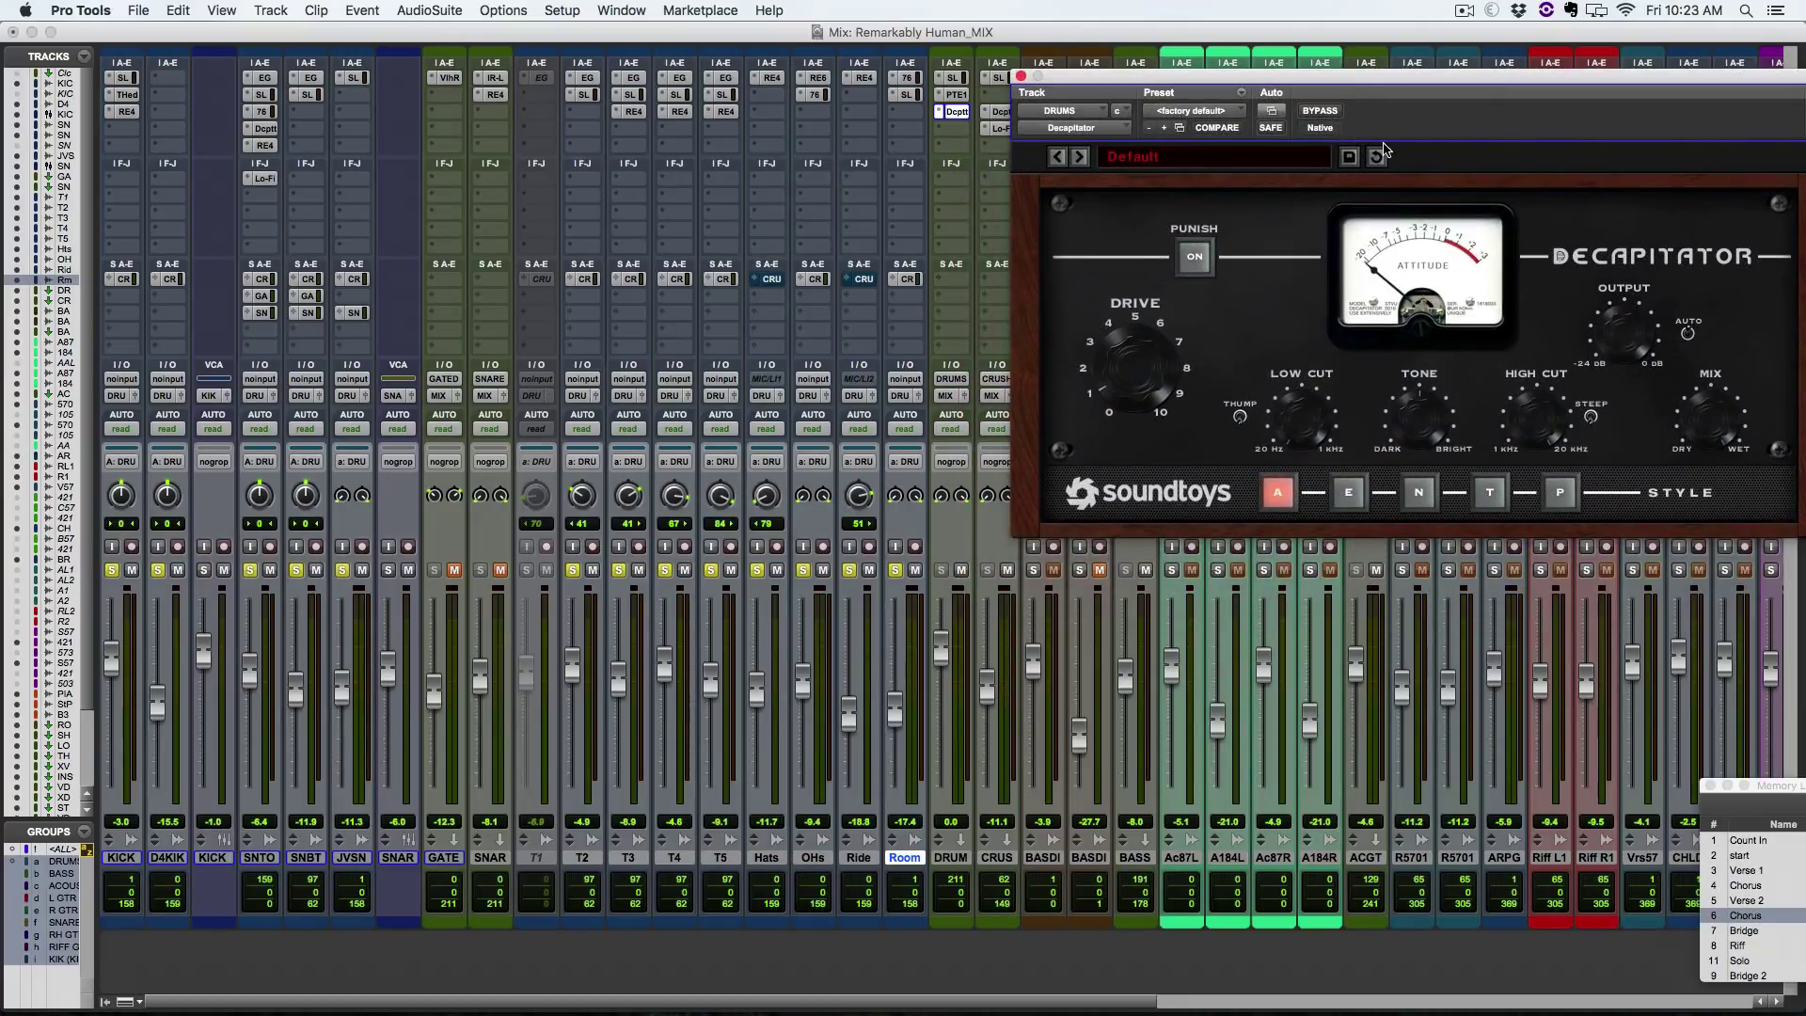
click(1320, 112)
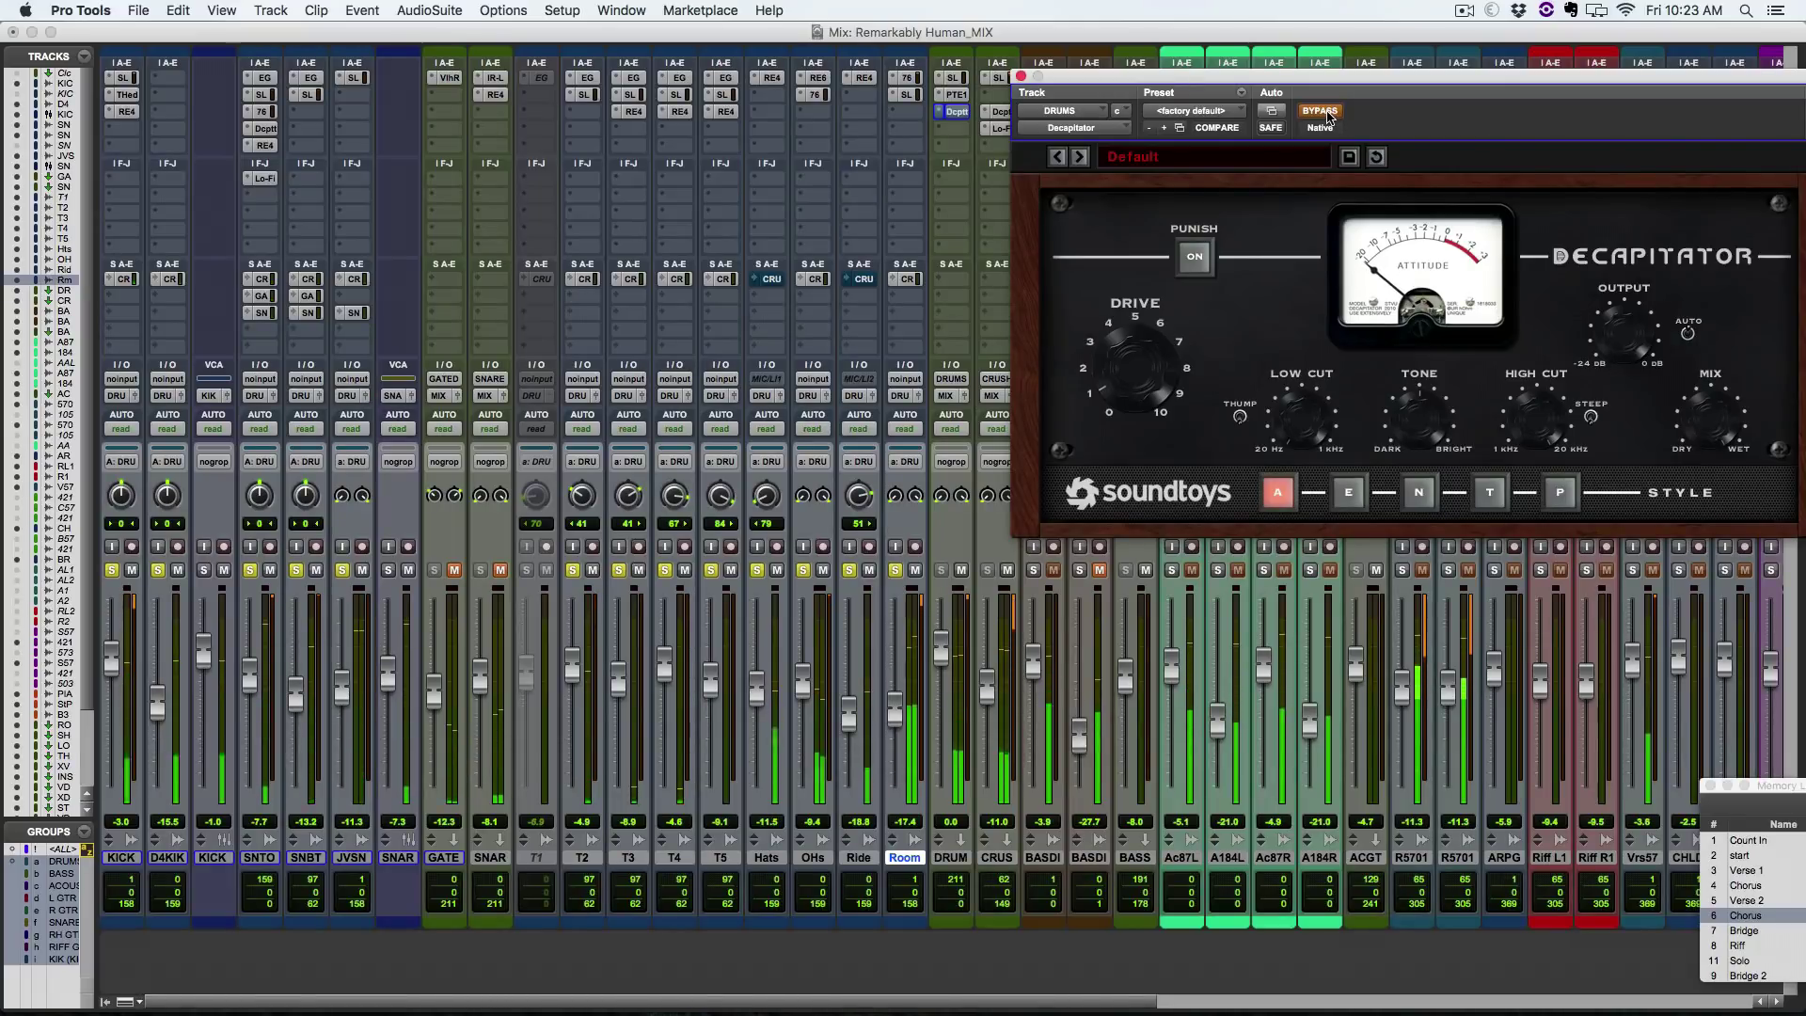
click(1321, 112)
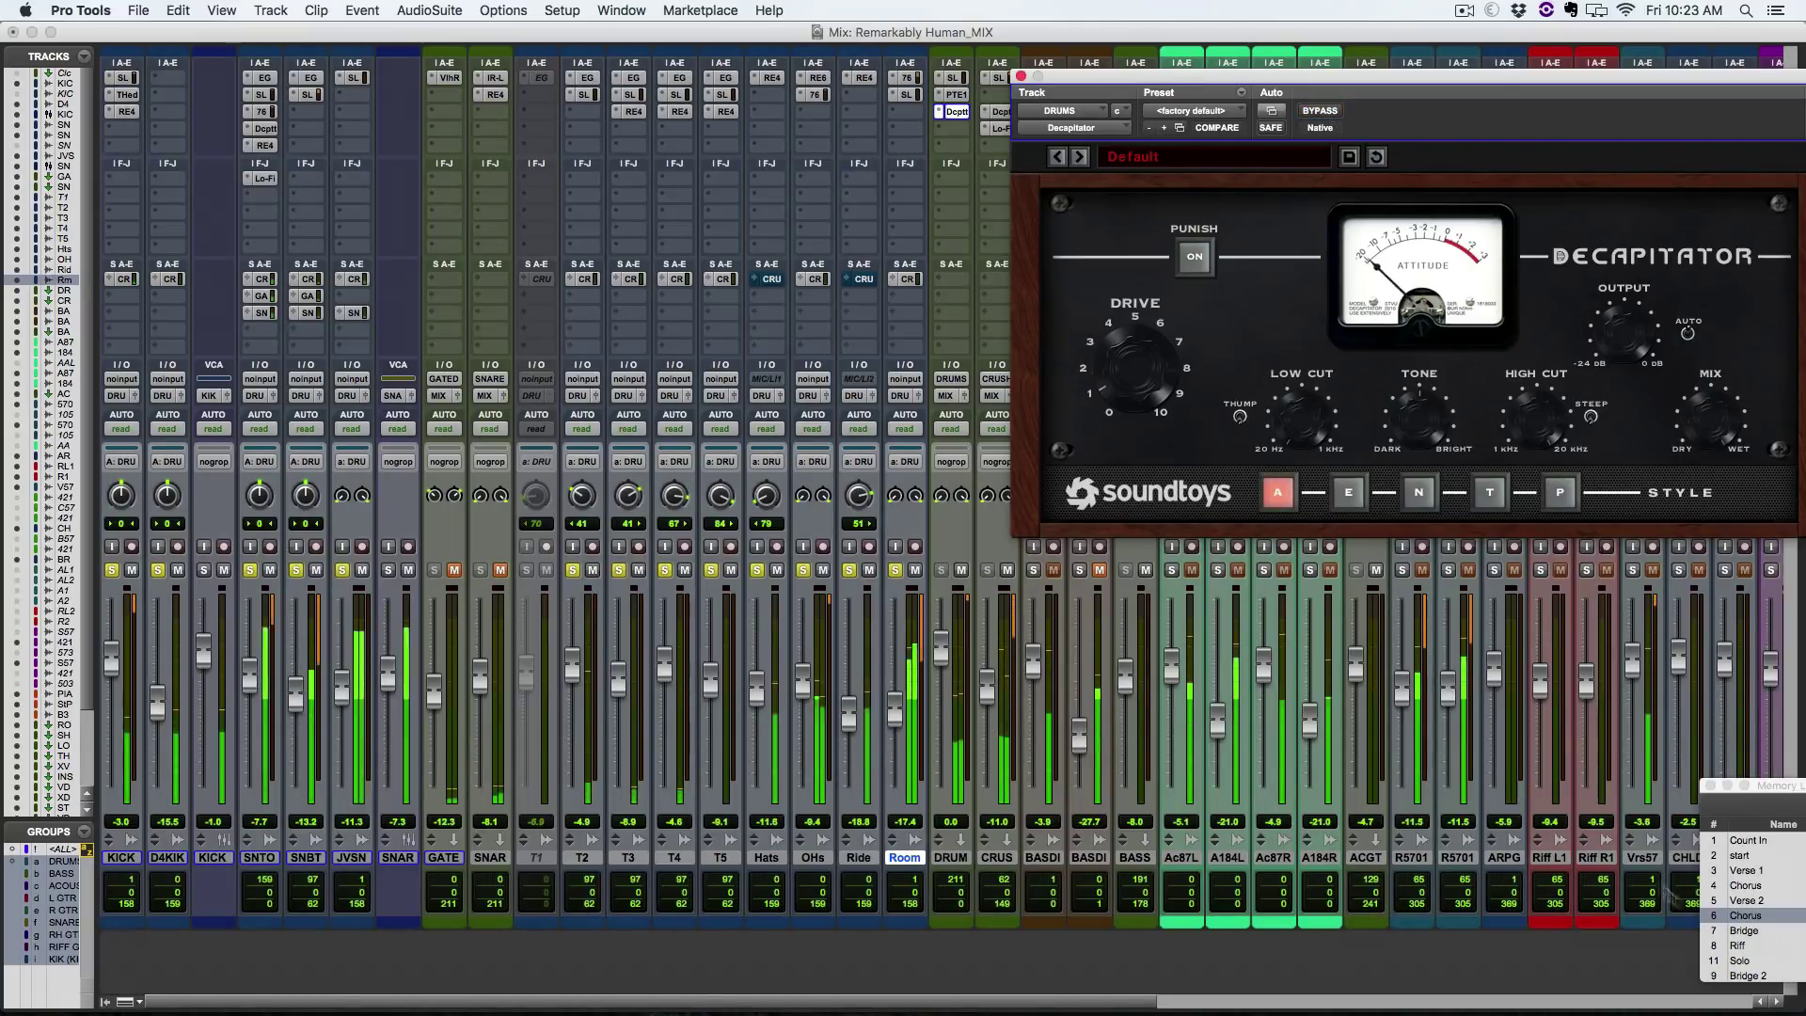
Step: Play from the Bridge, compare the DRUMS Decapitator bypassed and active several times, leave it enabled, and close it
click(1741, 934)
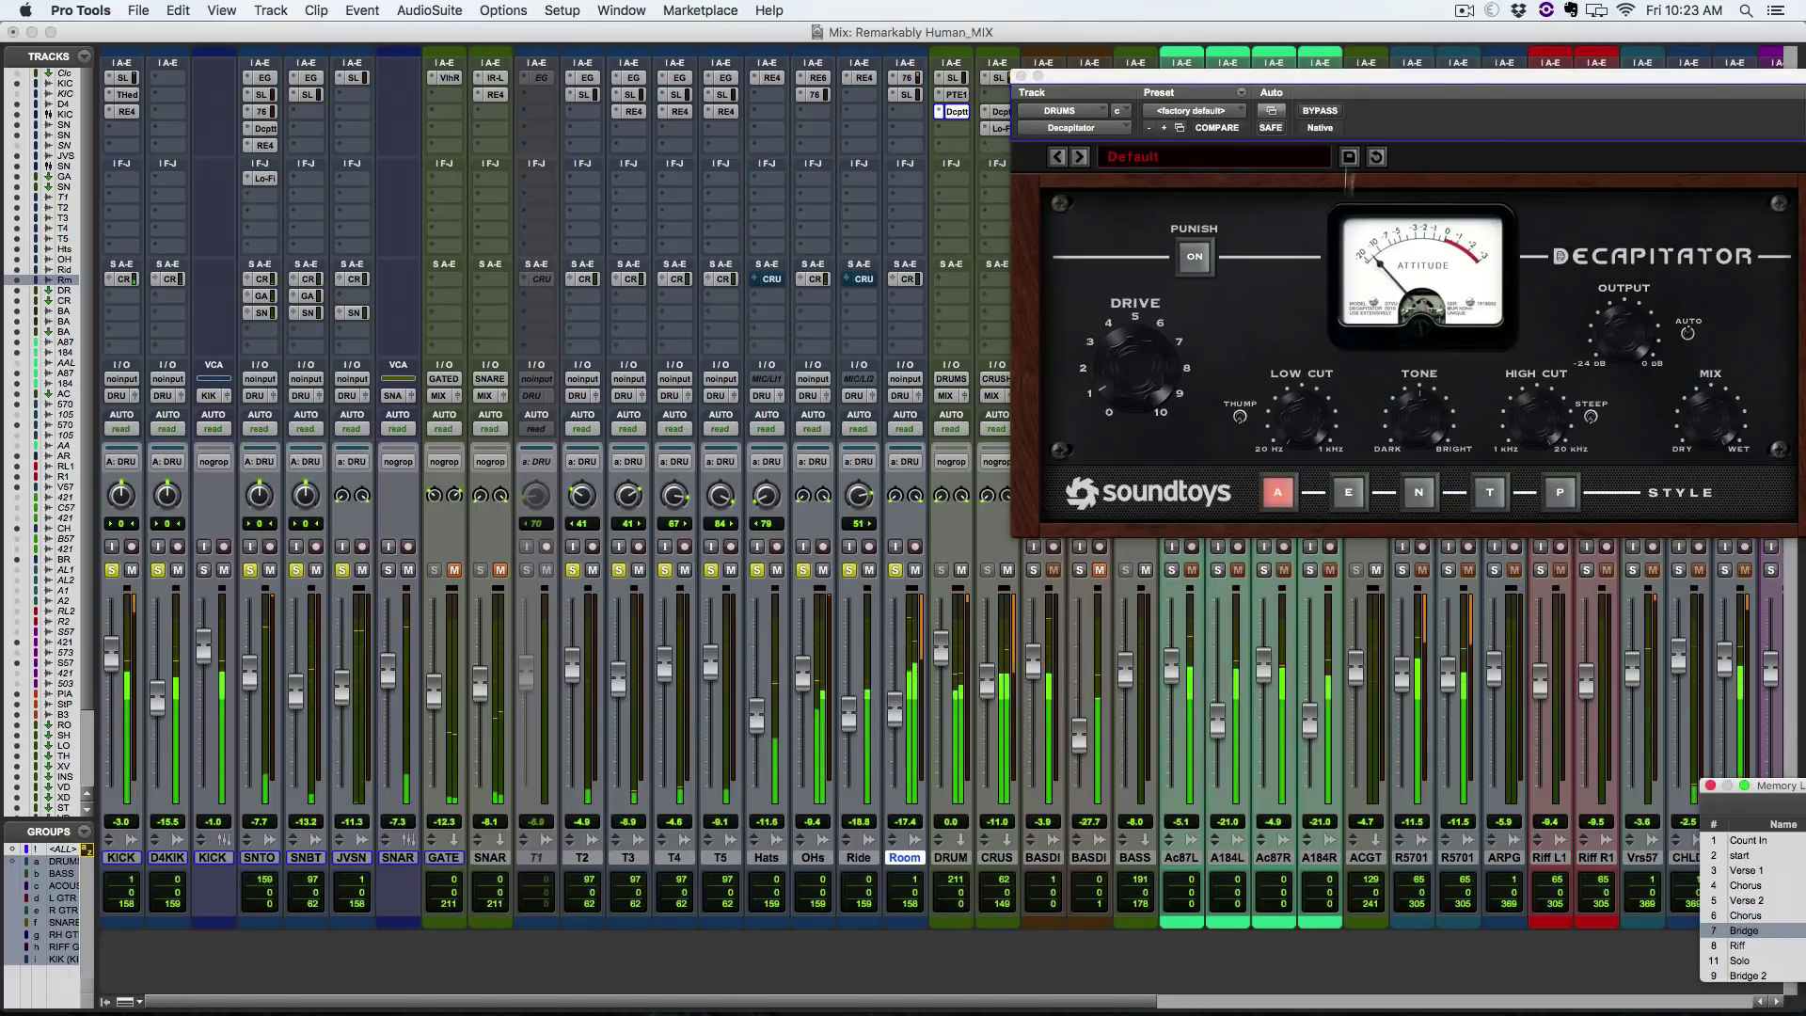
click(1322, 112)
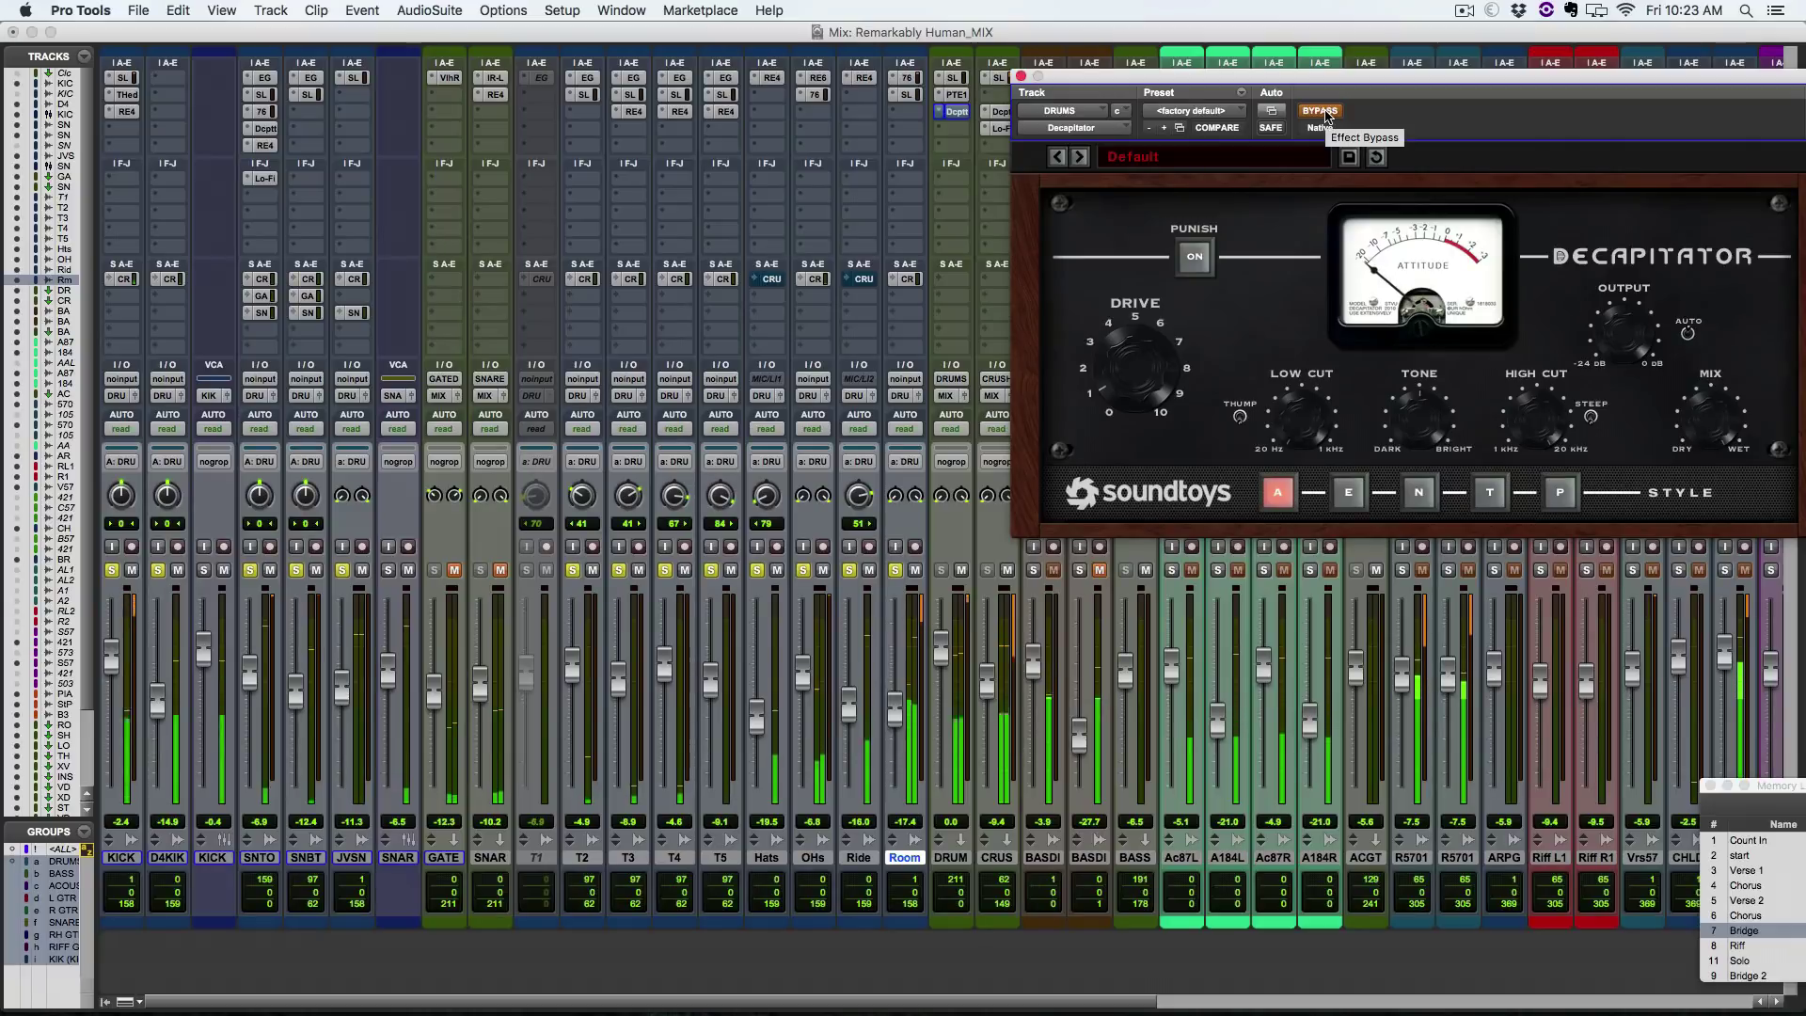
click(1321, 112)
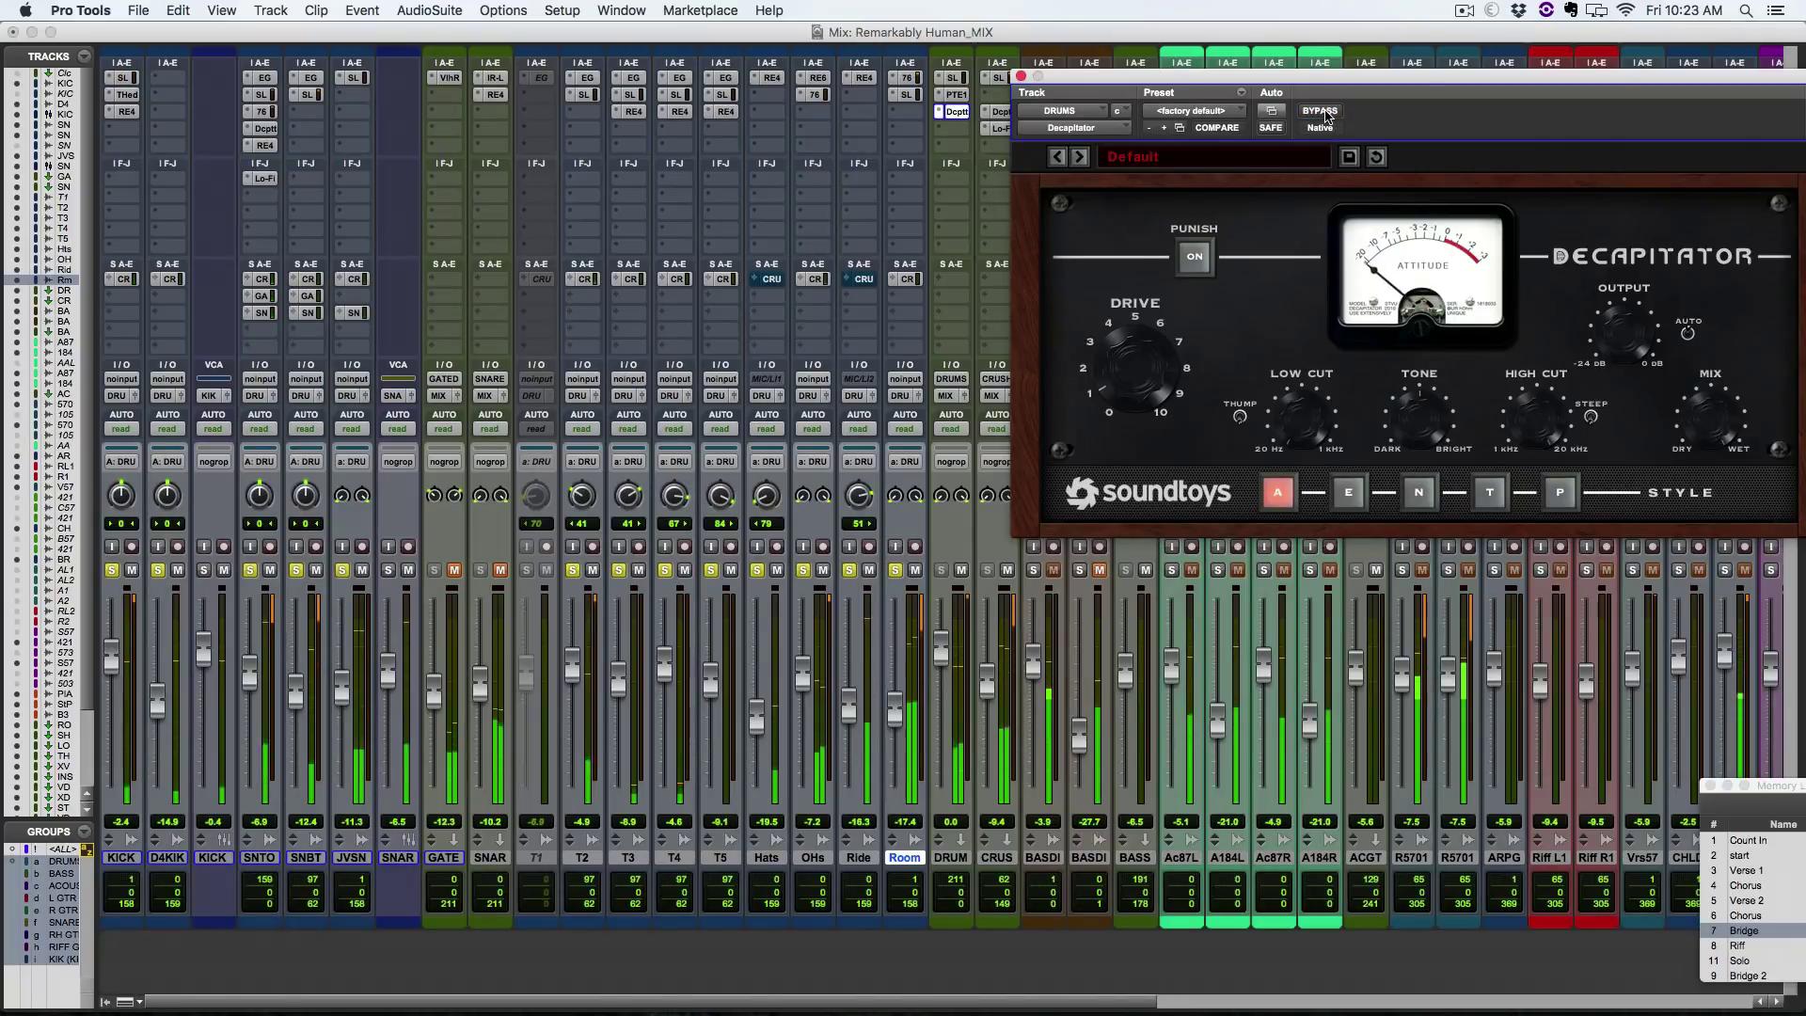
click(1321, 112)
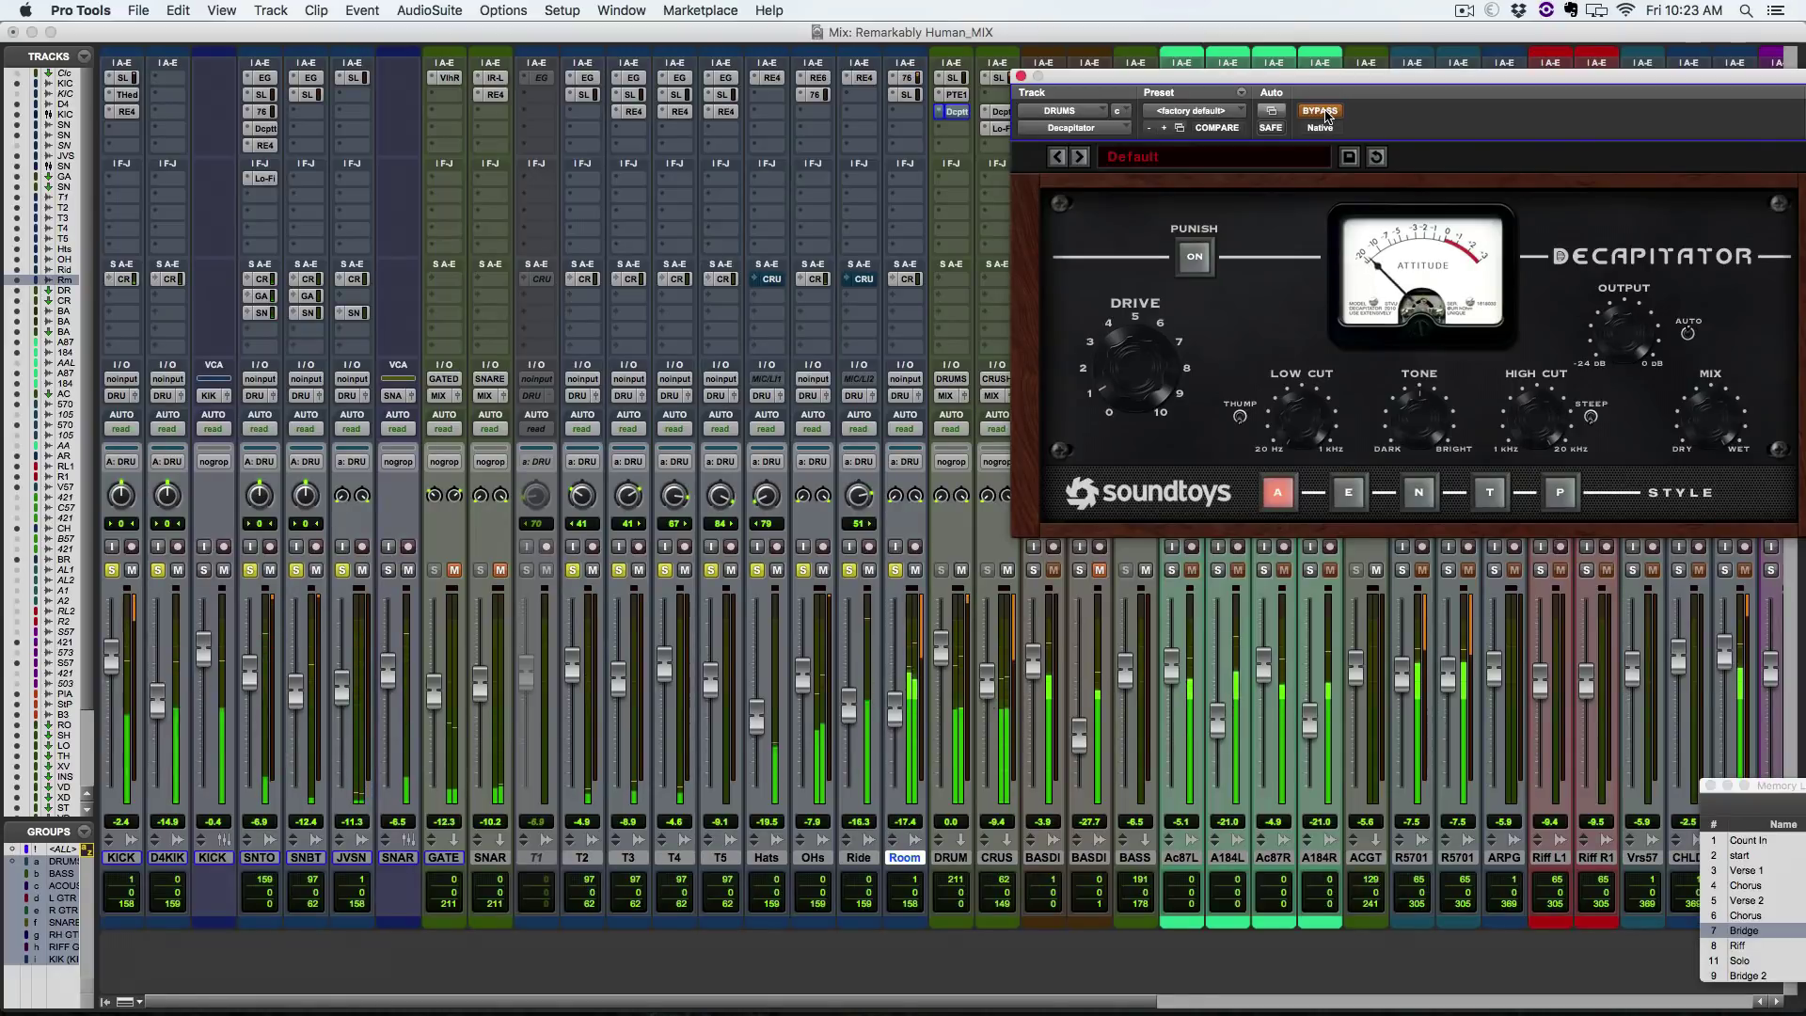
click(1322, 112)
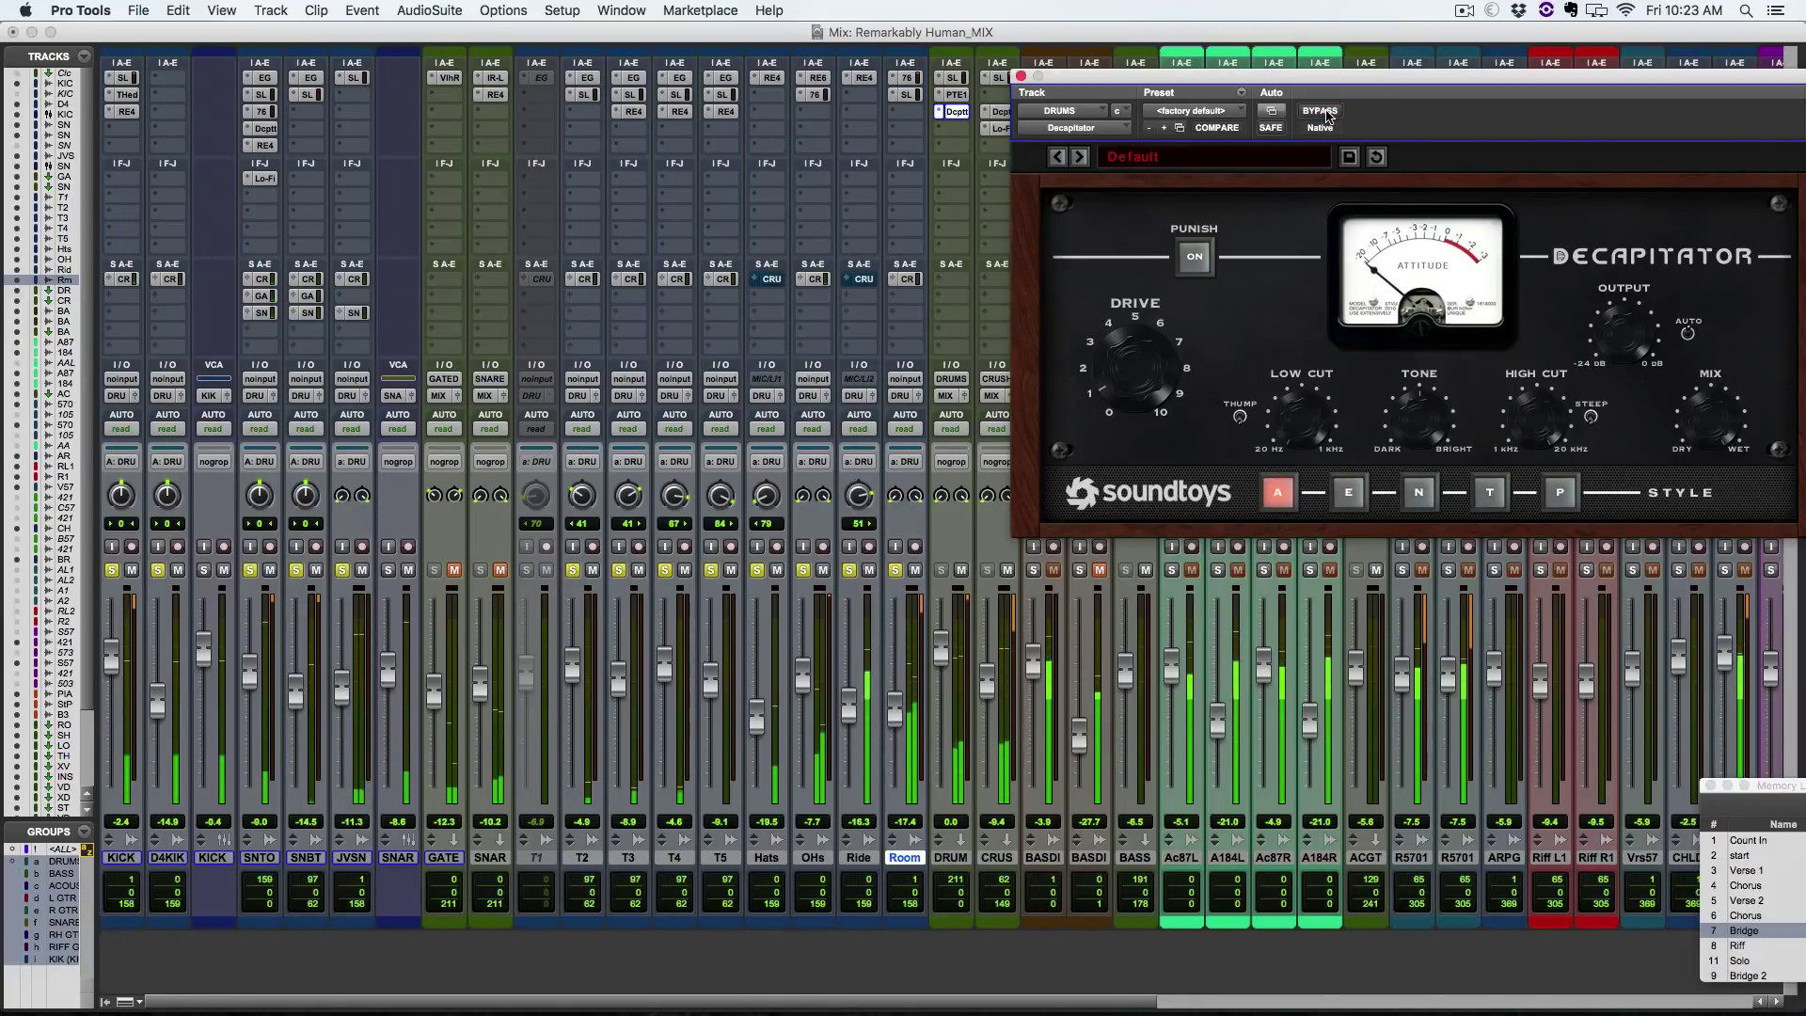
click(1327, 114)
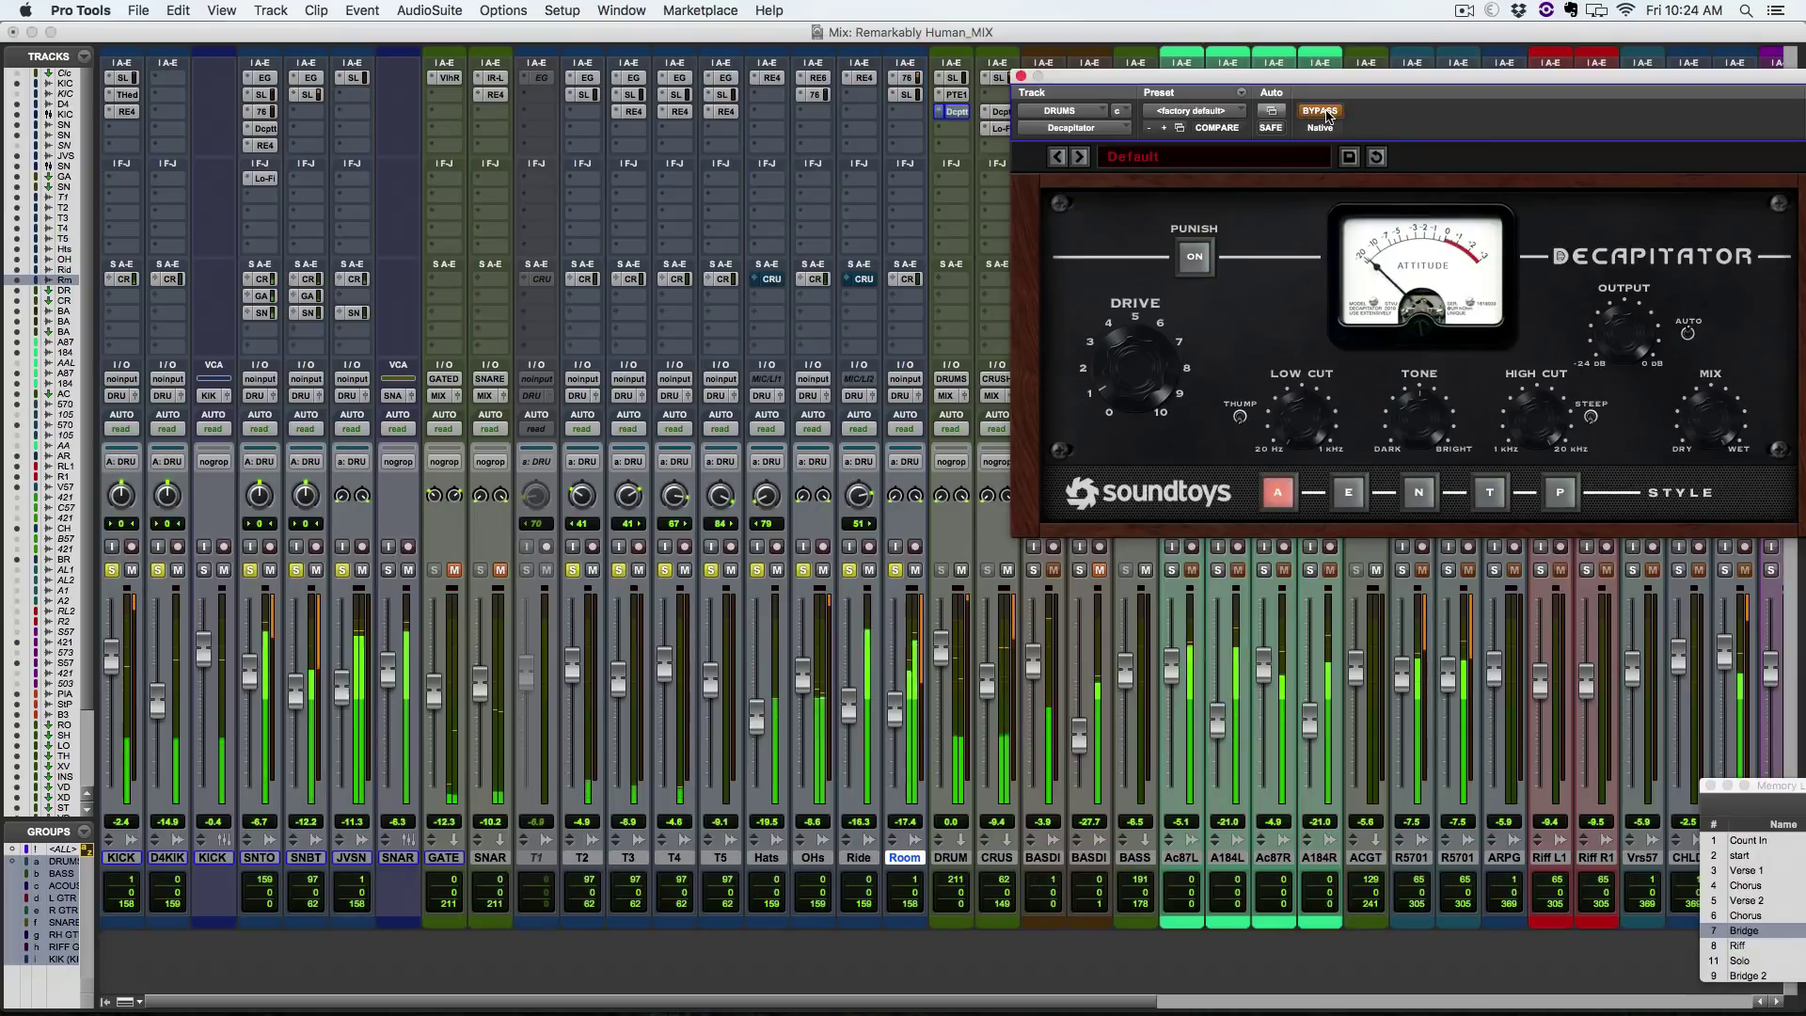
click(1322, 112)
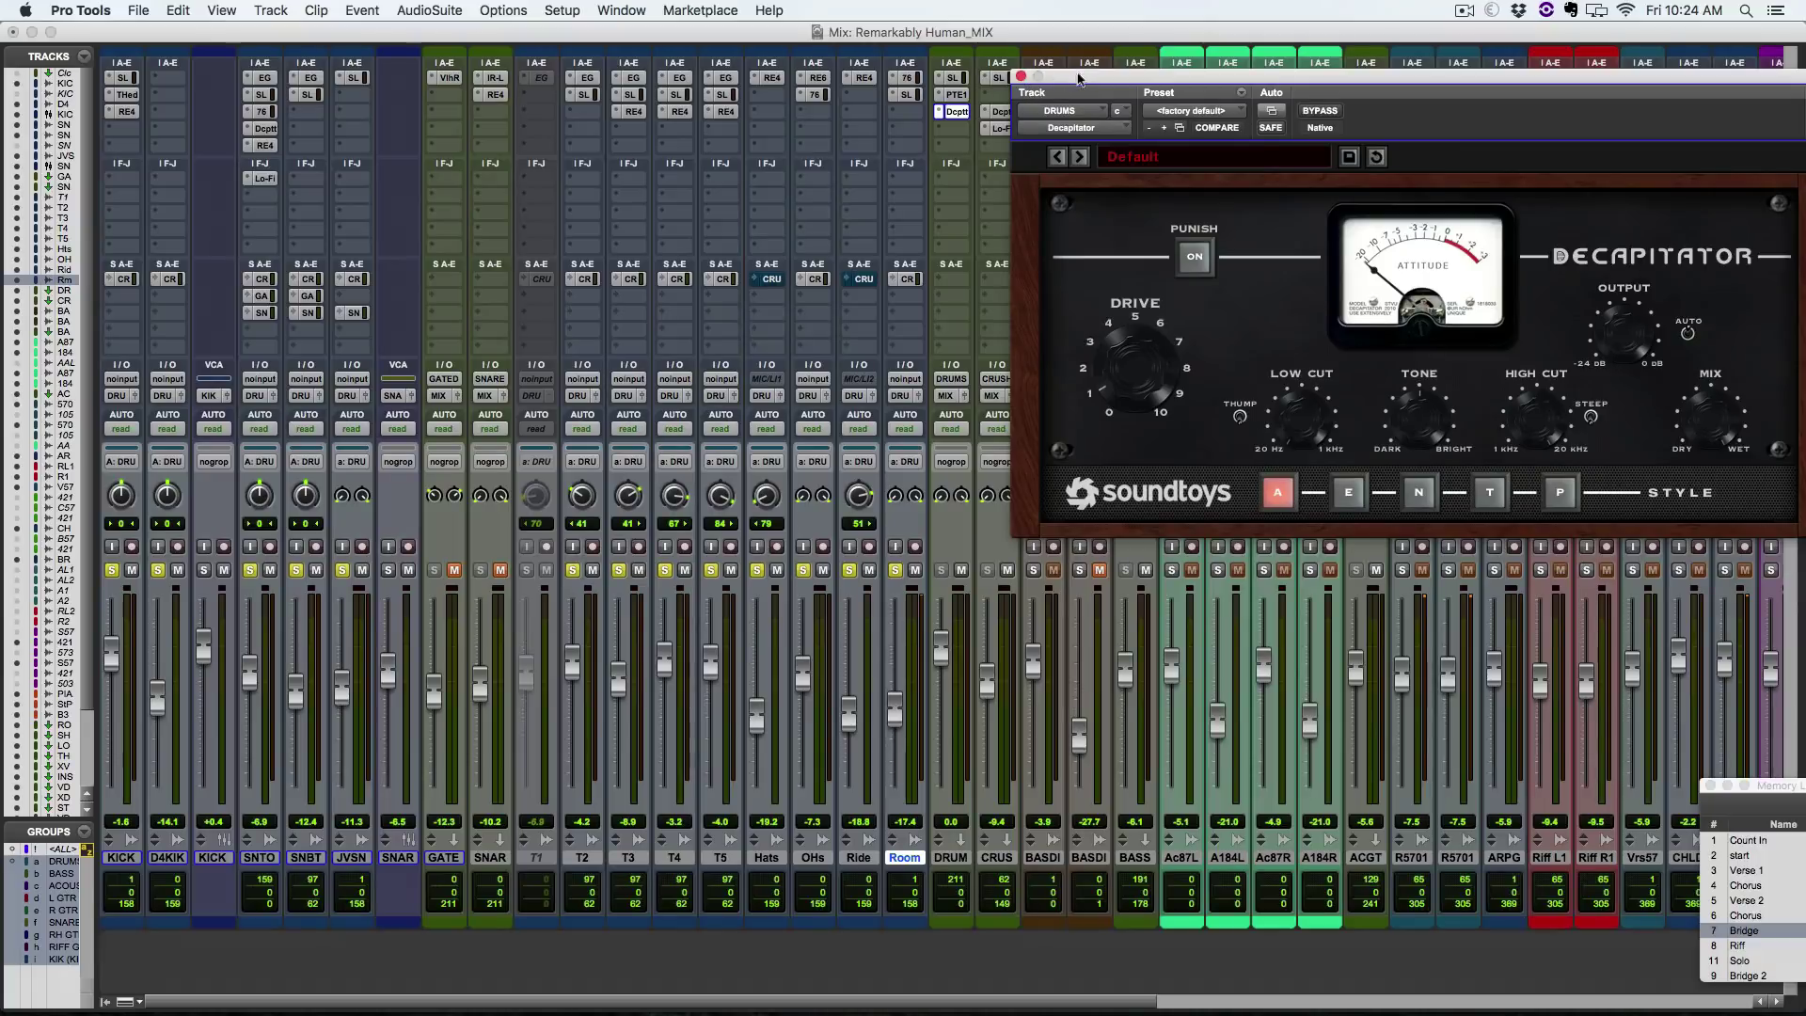
drag(1078, 80, 989, 105)
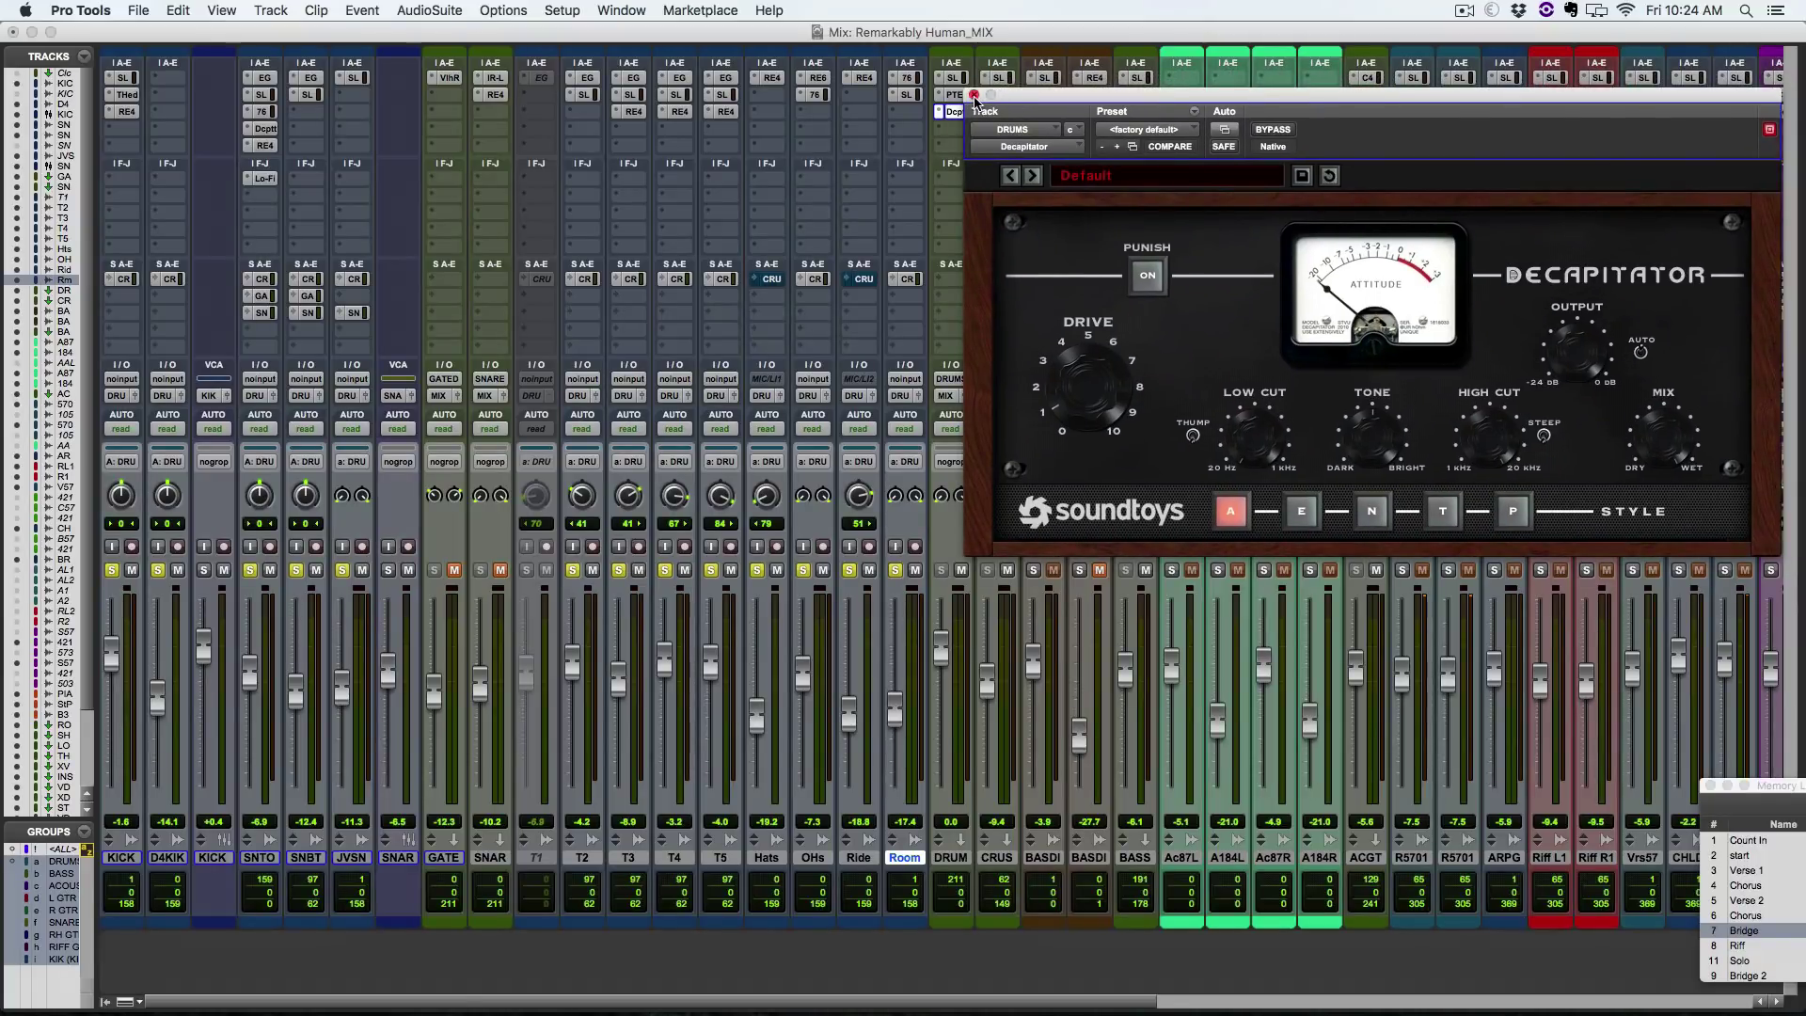
click(973, 96)
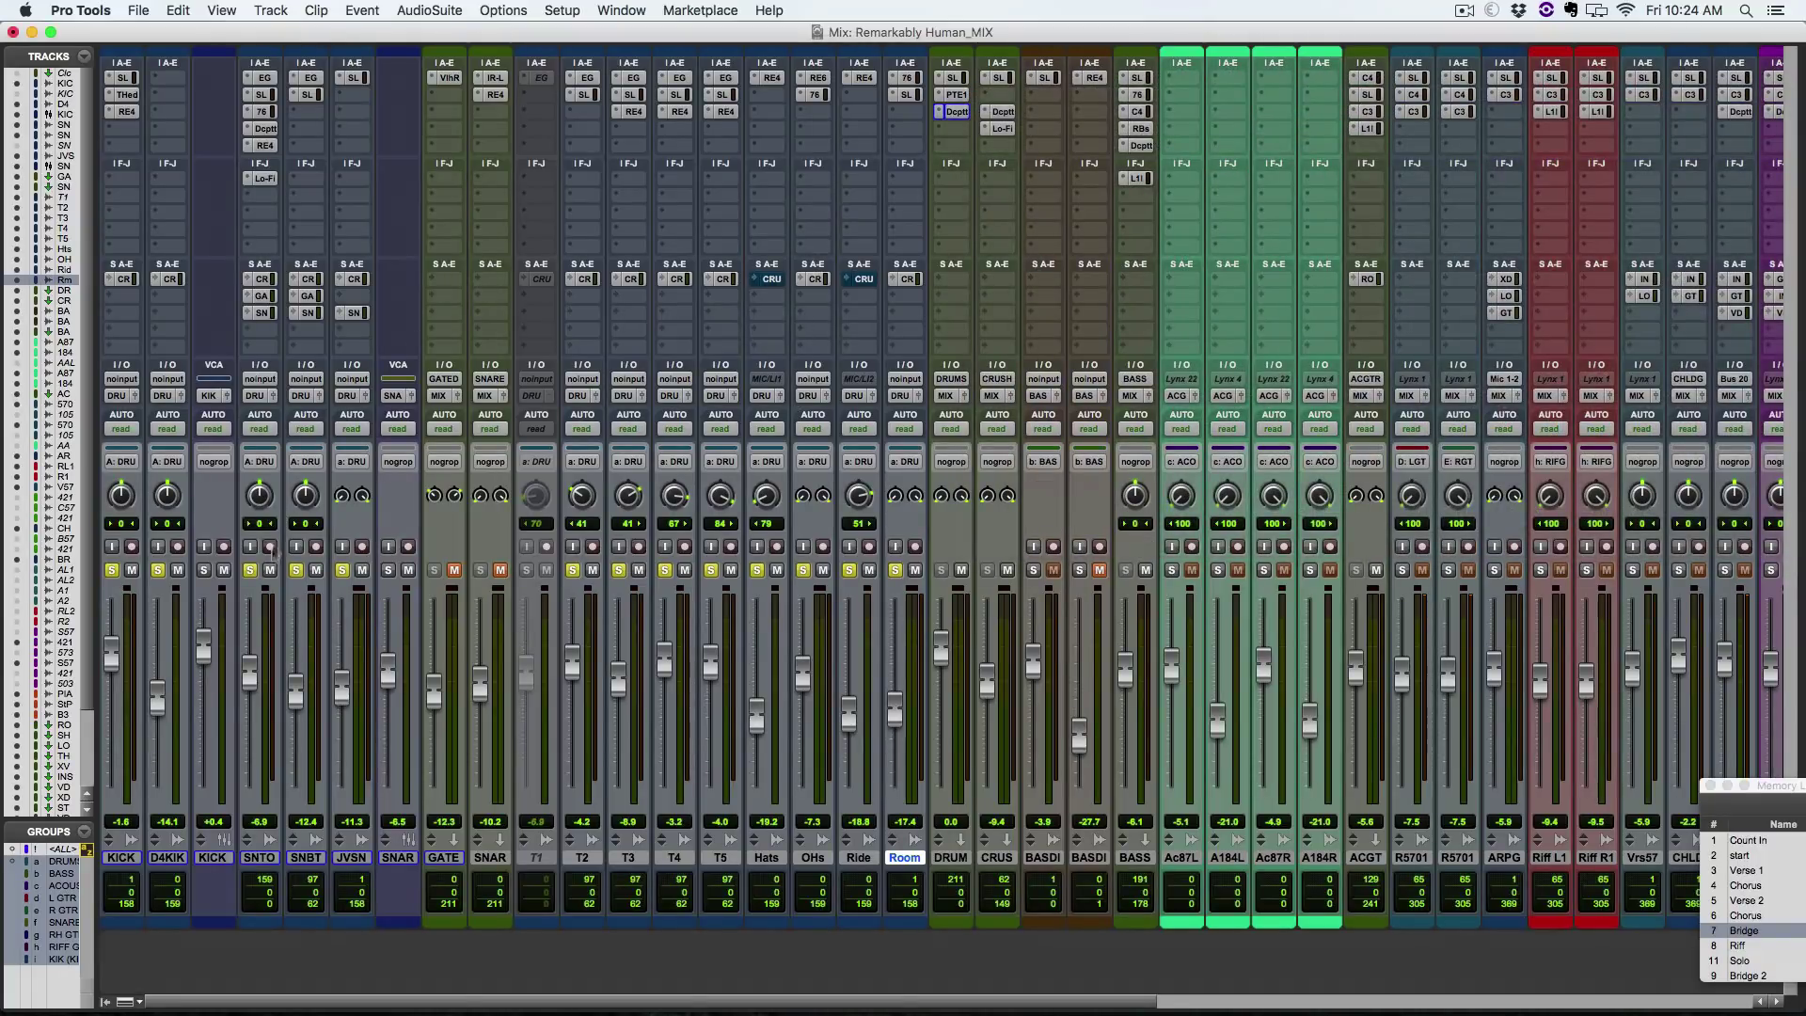